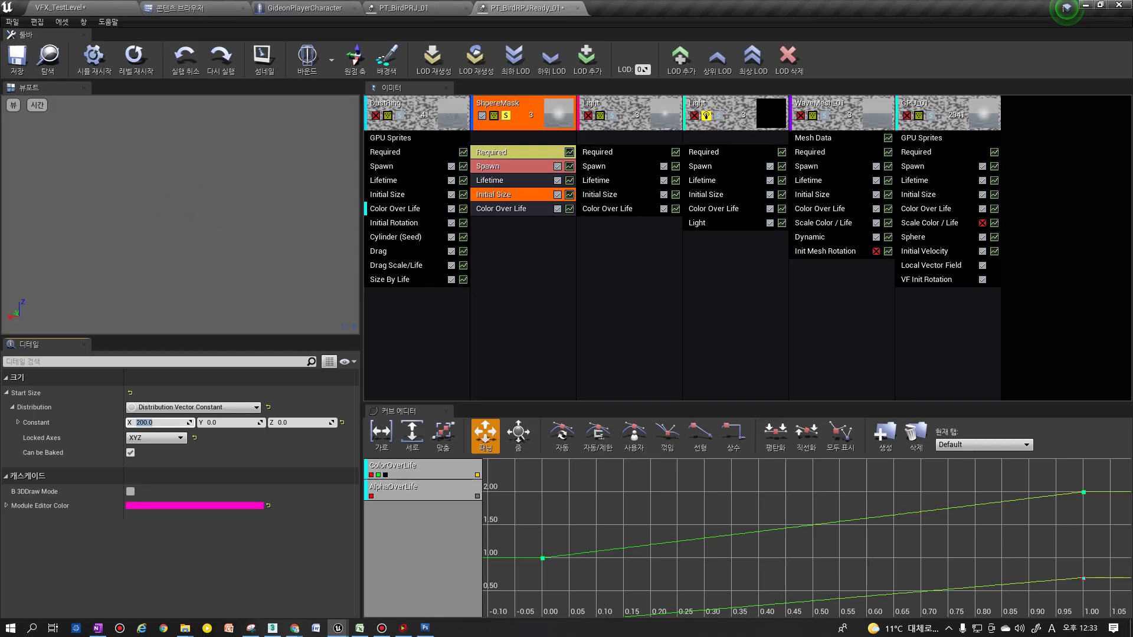
Set the ShpereMask emitter's Lifetime constant to 0.6
{"action": "left_click", "coordinate": [488, 185]}
{"action": "left_click", "coordinate": [158, 422]}
{"action": "key", "text": "Return"}
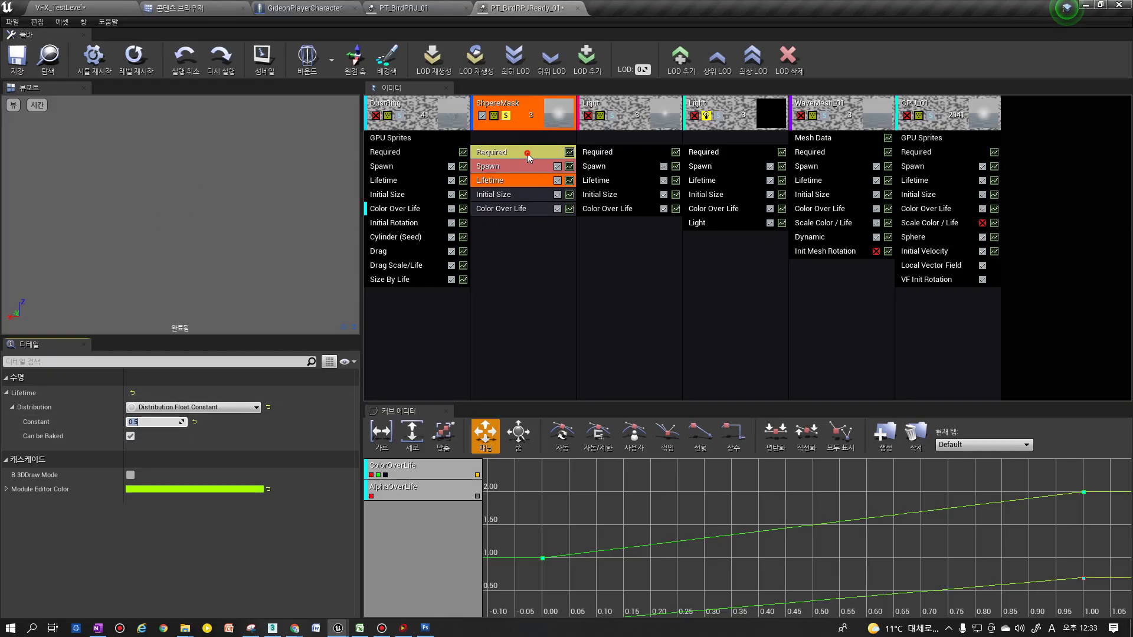
Check the remaining ShpereMask modules, turn off the emitter's solo mode and restart the simulation
{"action": "left_click", "coordinate": [526, 154]}
{"action": "left_click", "coordinate": [507, 195]}
{"action": "left_click", "coordinate": [520, 209]}
{"action": "left_click", "coordinate": [518, 121]}
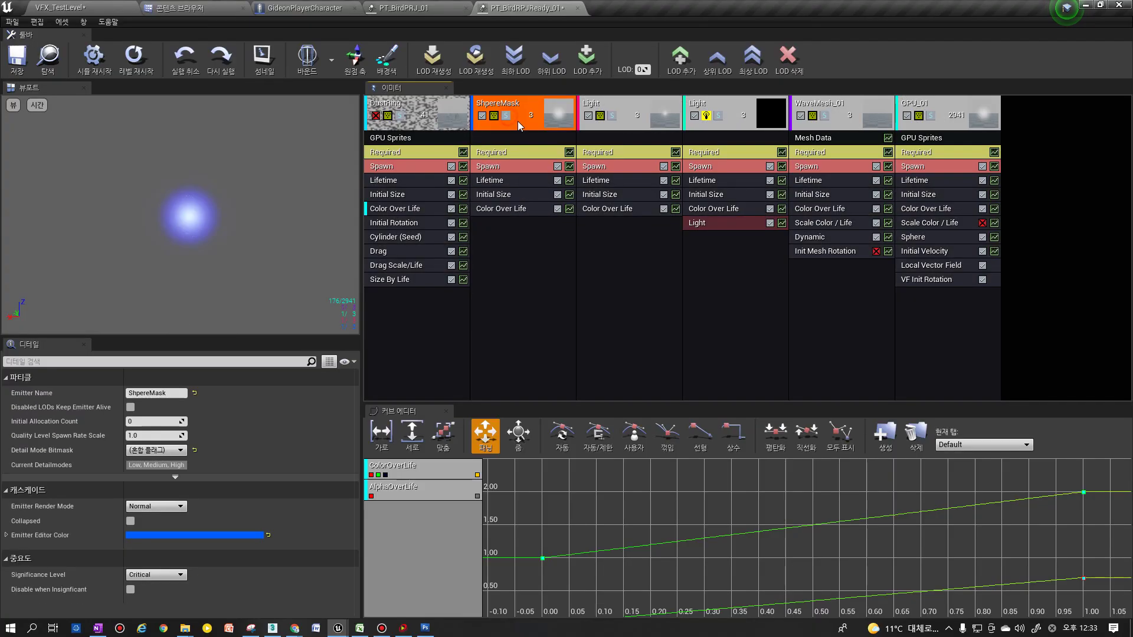
{"action": "left_click", "coordinate": [138, 69]}
Rename the WaveMesh_01 emitter as WaveMagic
{"action": "left_click", "coordinate": [840, 113]}
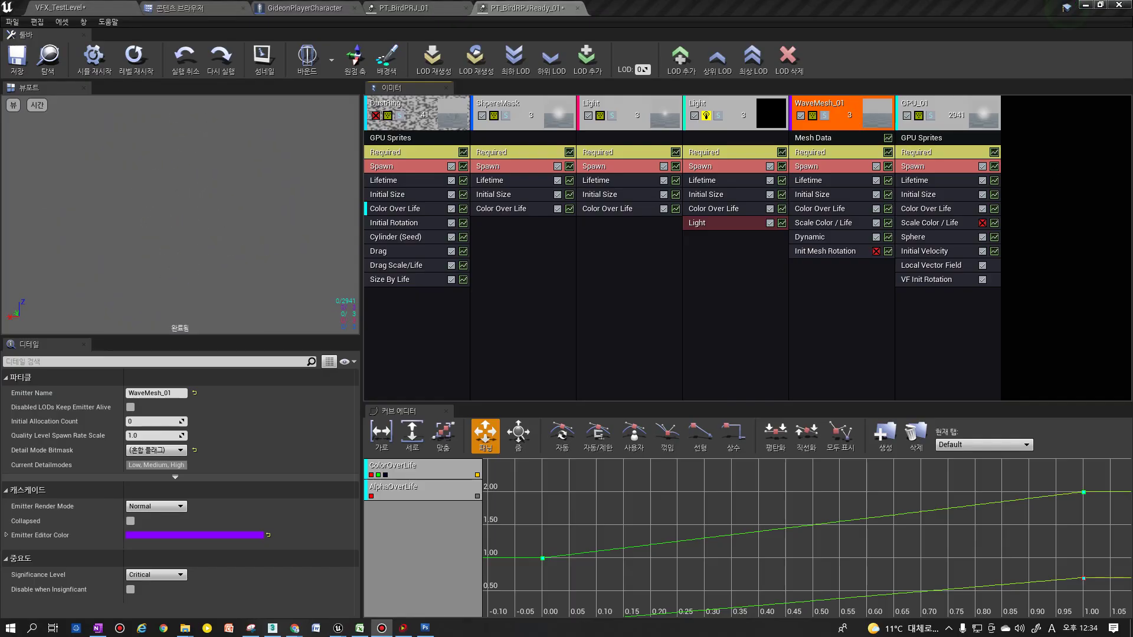
{"action": "left_click", "coordinate": [149, 393]}
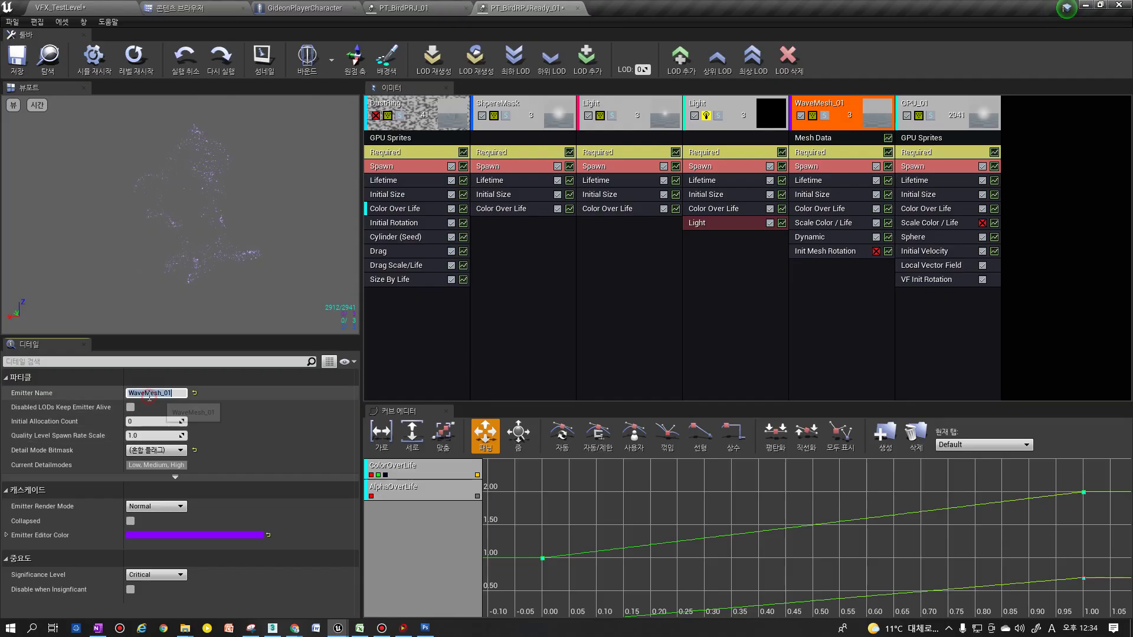
{"action": "type", "text": "agic"}
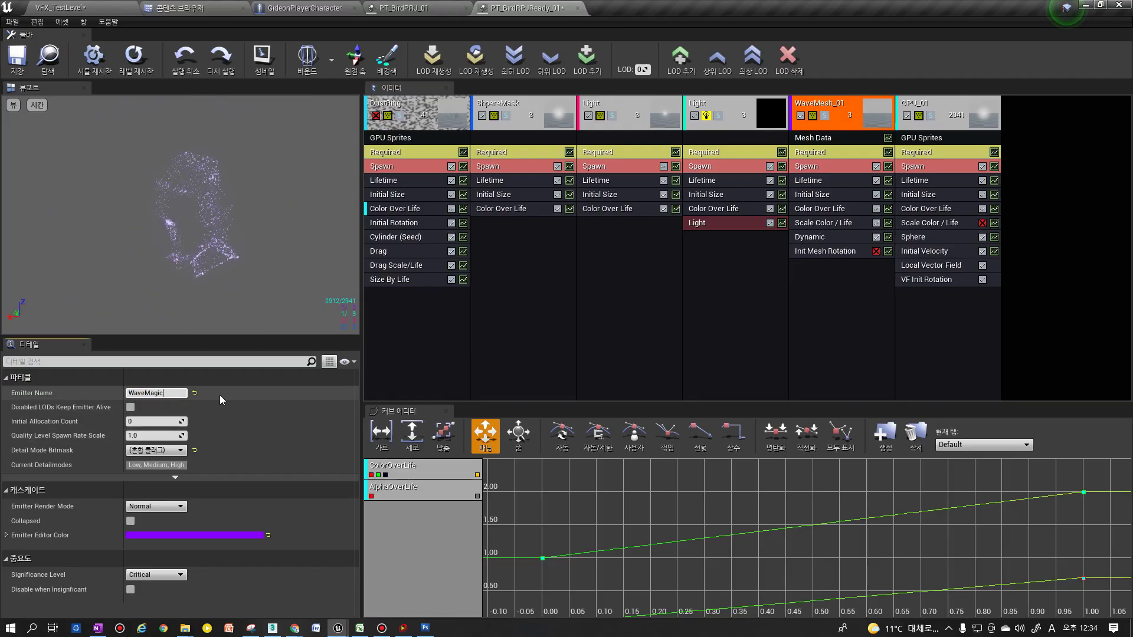
{"action": "key", "text": "Return"}
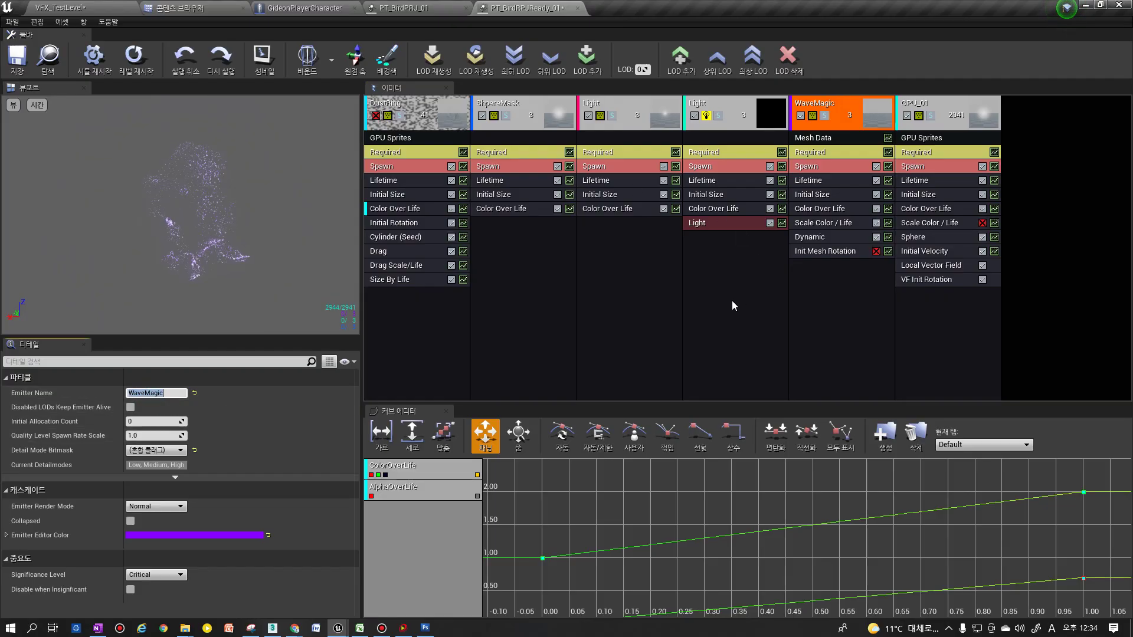
Find the static mesh SM_WaveMagic_01 in the StaticMesh folder and assign it as the WaveMagic emitter's mesh
{"action": "left_click", "coordinate": [833, 138]}
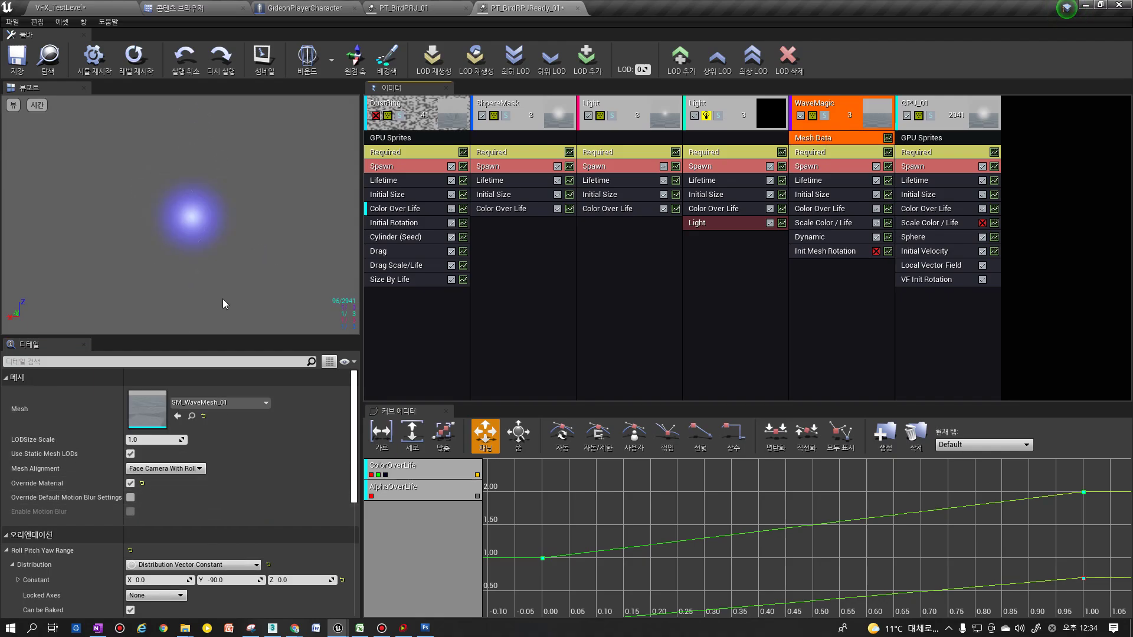
{"action": "left_click", "coordinate": [191, 416]}
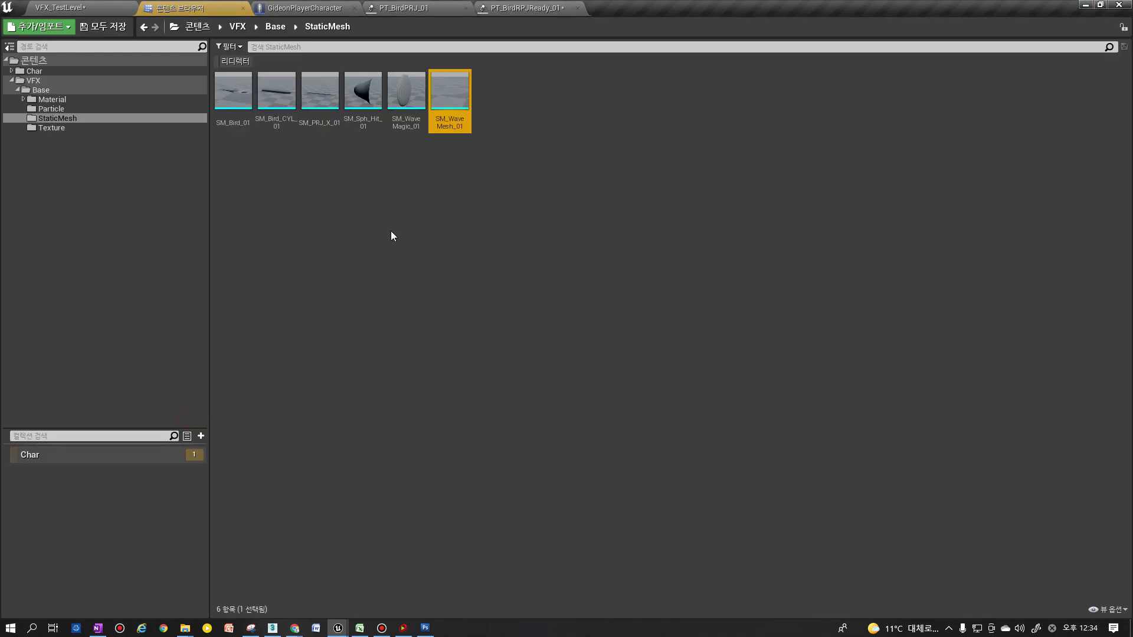
{"action": "double_click", "coordinate": [413, 127]}
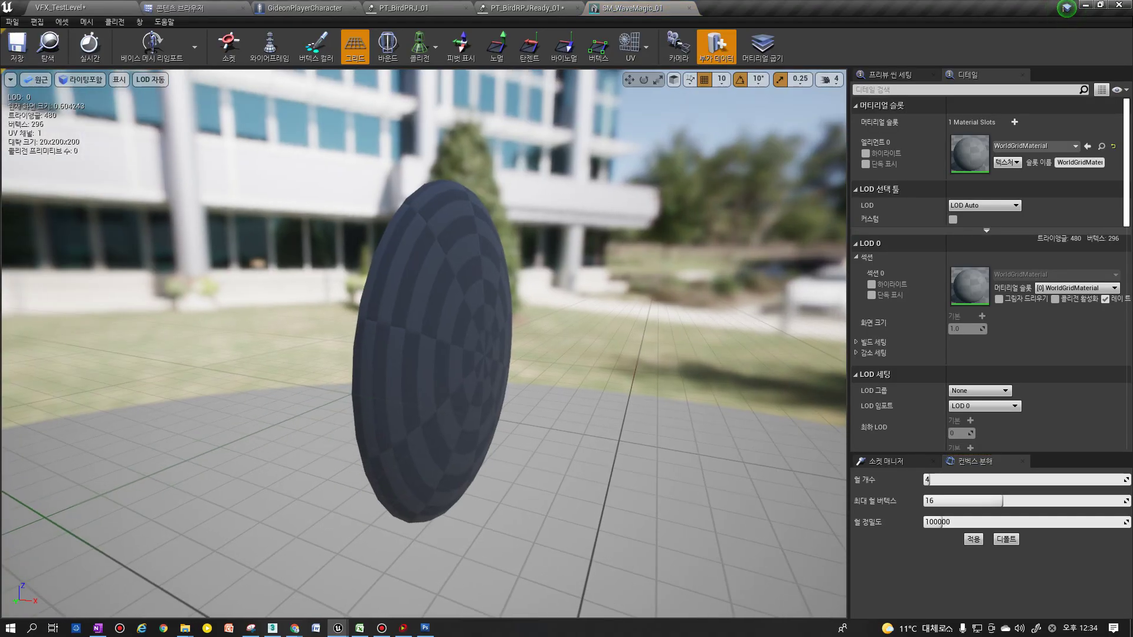
{"action": "left_click", "coordinate": [48, 47]}
{"action": "left_click", "coordinate": [525, 9]}
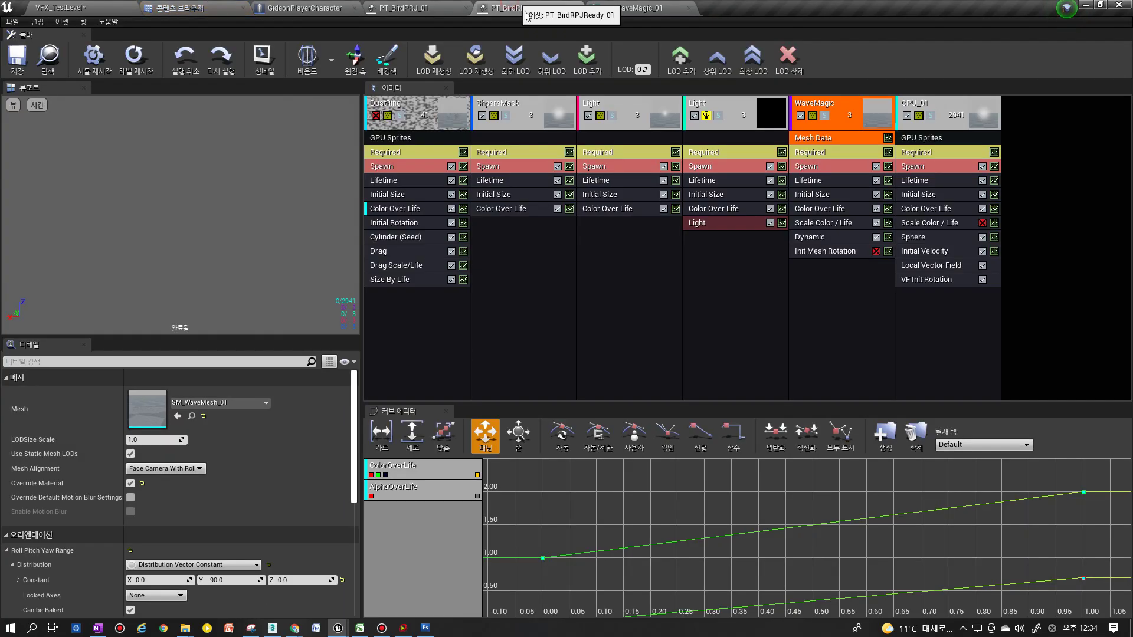
{"action": "left_click", "coordinate": [825, 150]}
{"action": "left_click", "coordinate": [824, 141]}
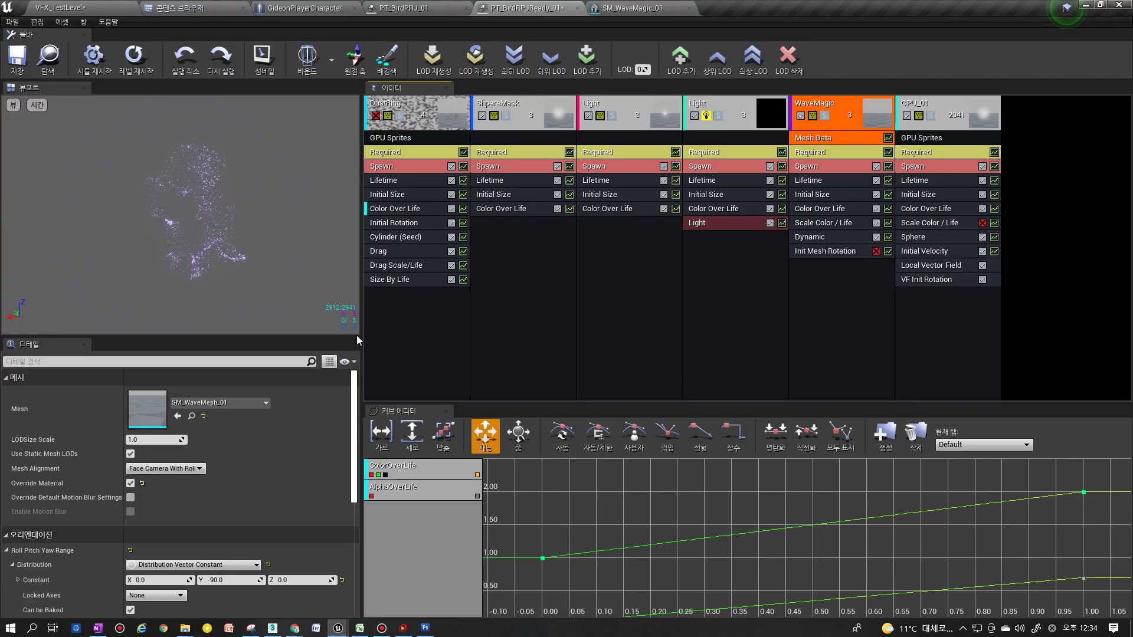
{"action": "left_click", "coordinate": [178, 417]}
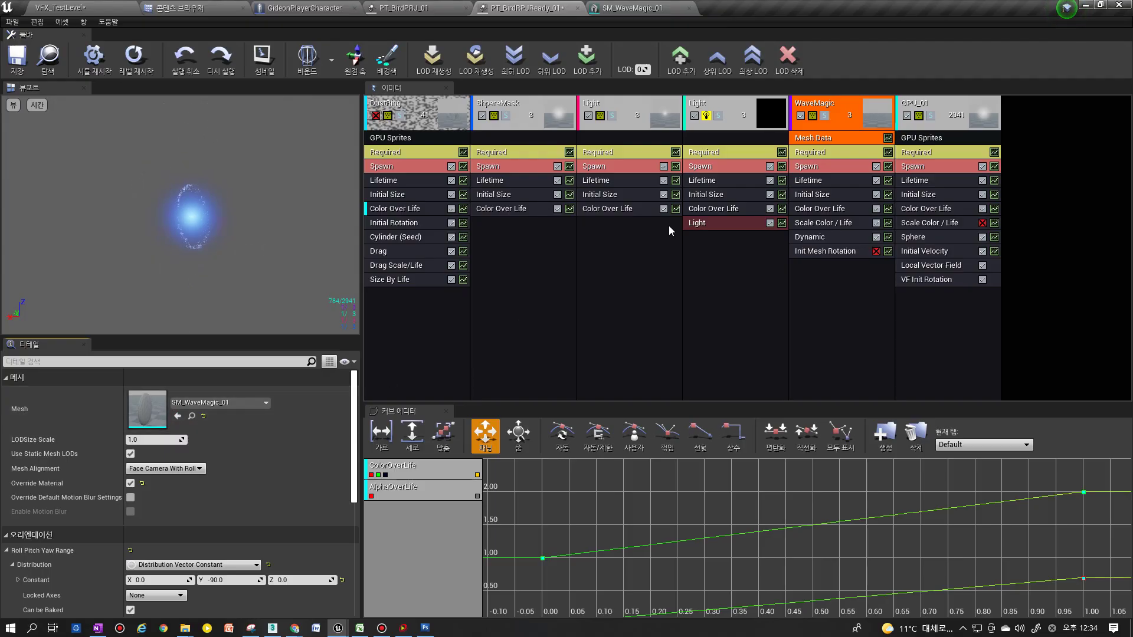
Replay the effect repeatedly to examine the WaveMagic mesh with its Mesh Data Y orientation at -90
{"action": "left_click", "coordinate": [809, 153]}
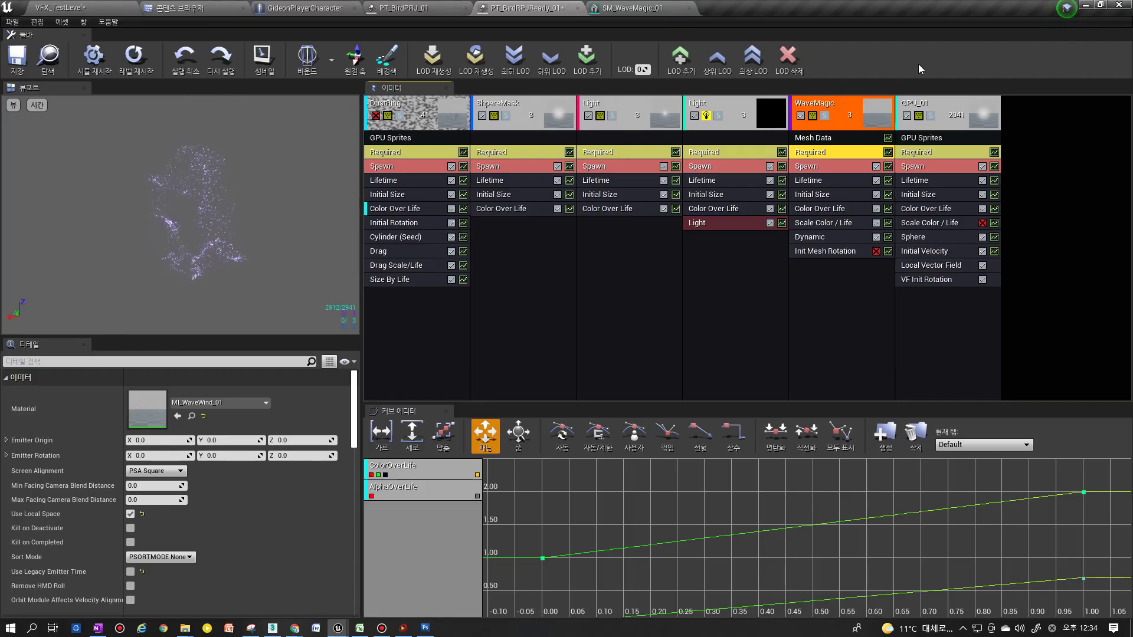
{"action": "left_click", "coordinate": [828, 140]}
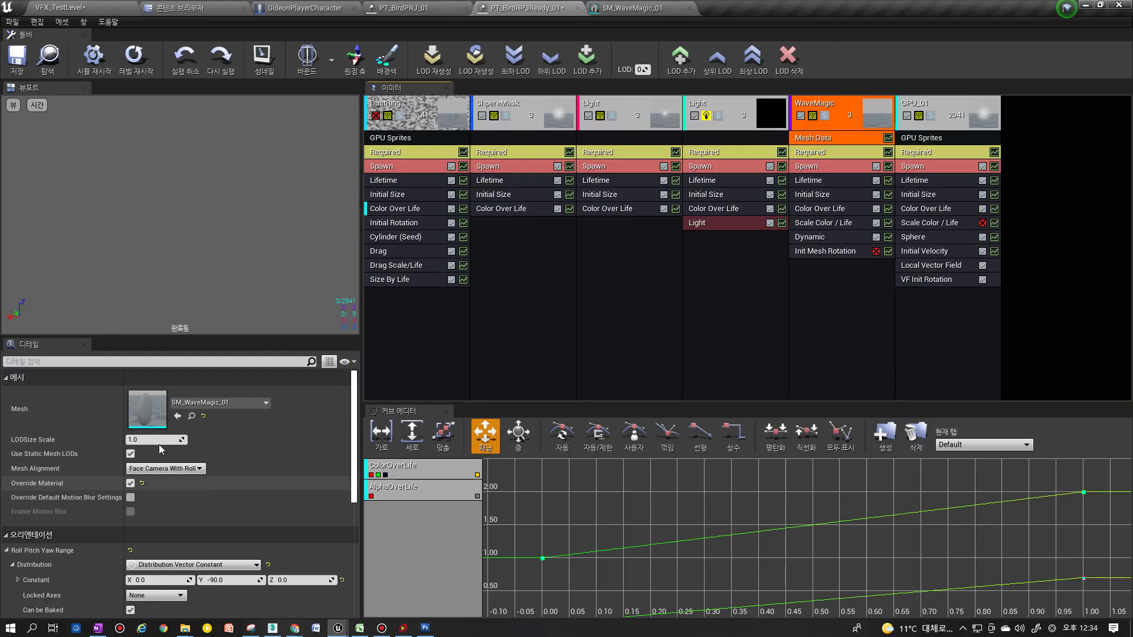
{"action": "left_click", "coordinate": [226, 581]}
{"action": "key", "text": "Return"}
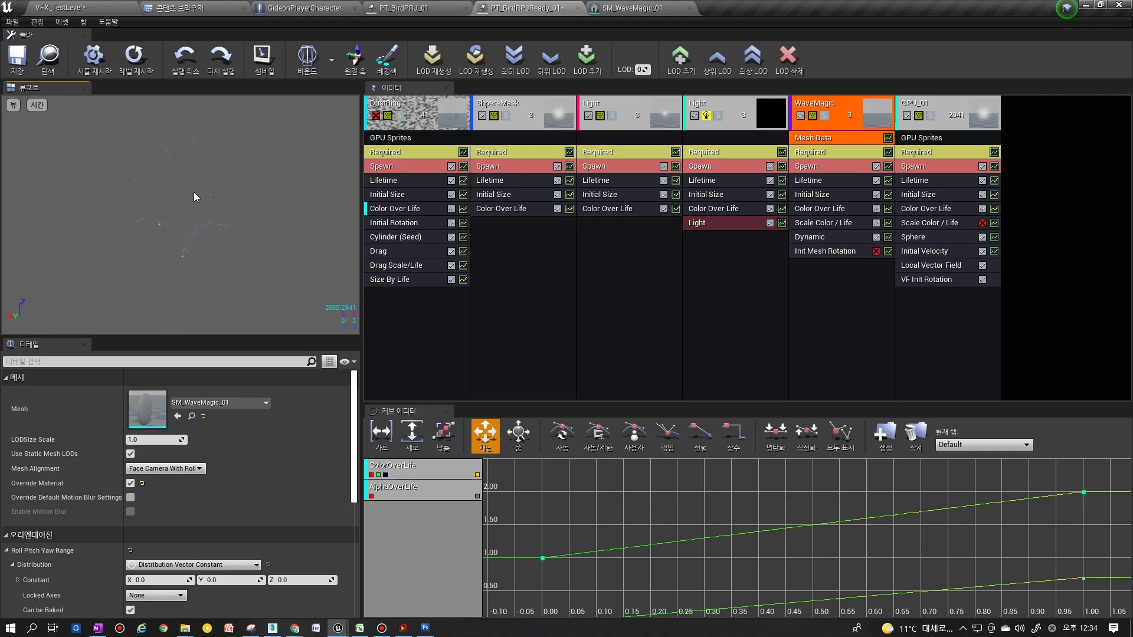
{"action": "left_click", "coordinate": [134, 62]}
{"action": "left_click", "coordinate": [134, 65]}
{"action": "left_click", "coordinate": [132, 66]}
{"action": "left_click", "coordinate": [133, 58]}
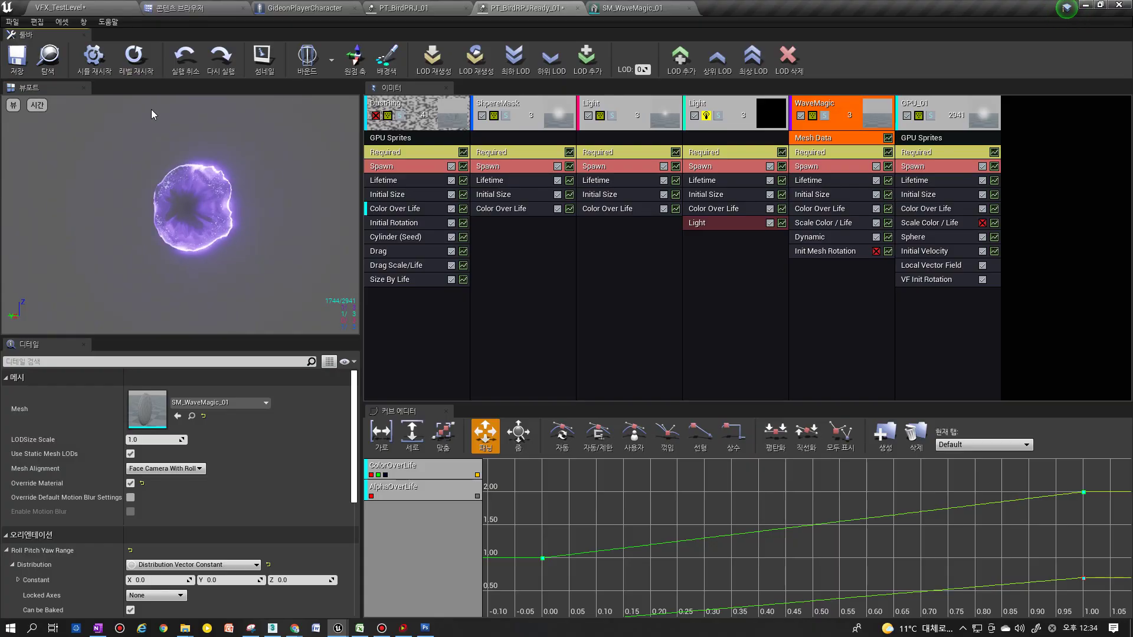
{"action": "left_click", "coordinate": [134, 65]}
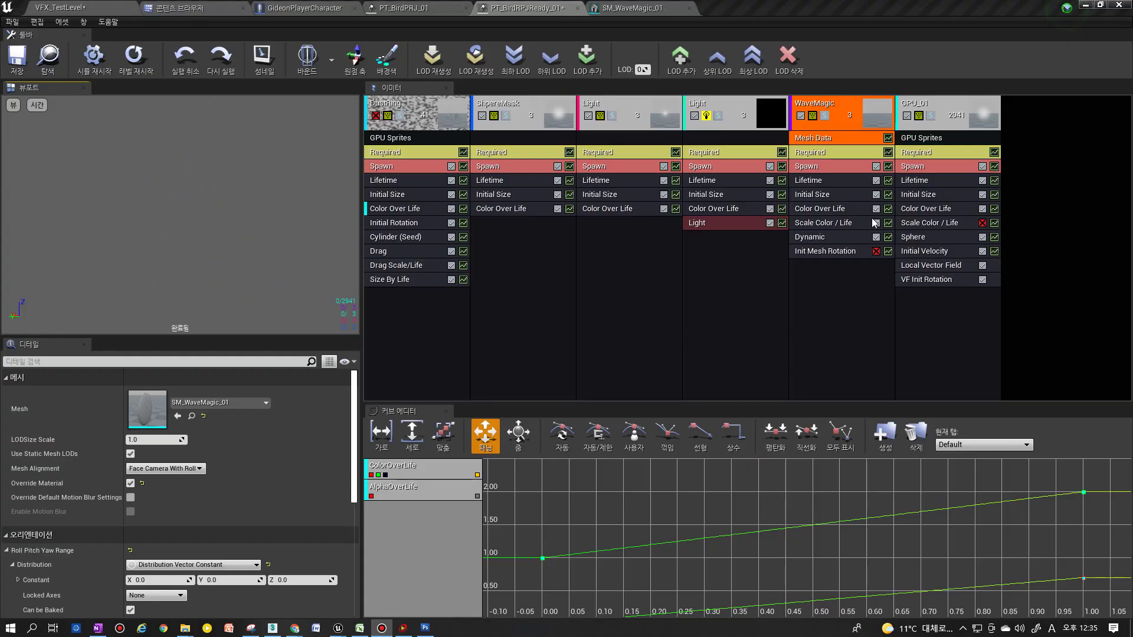
Open the WaveMagic emitter's material instance MI_WaveWind_01 and examine the node graph of its parent material MT_WaveMesh_01
{"action": "left_click", "coordinate": [813, 155]}
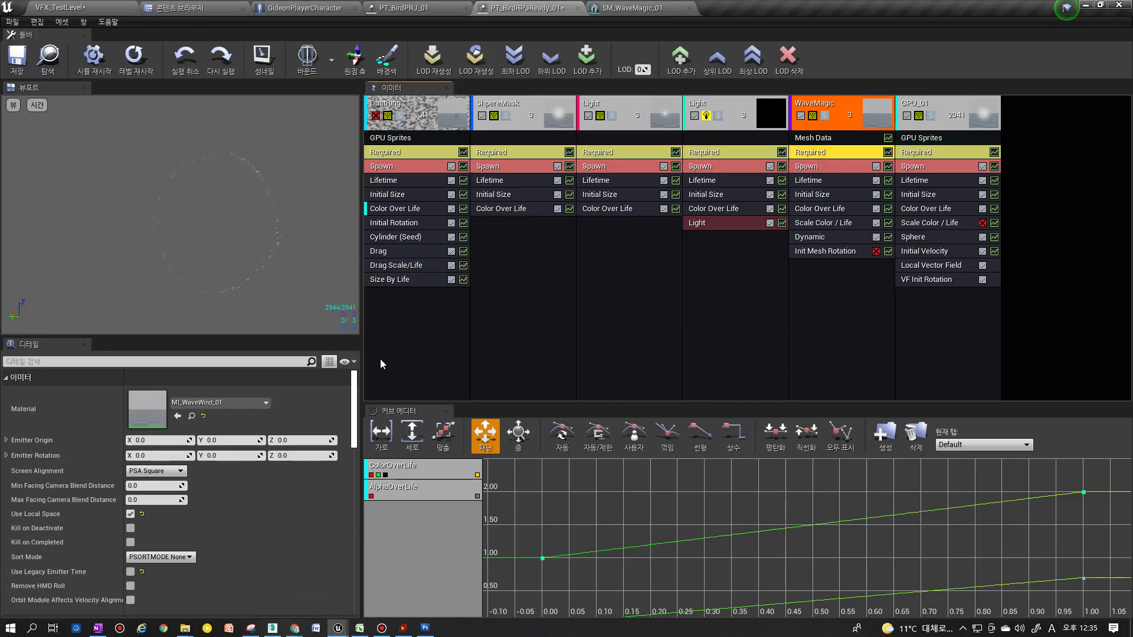
{"action": "double_click", "coordinate": [160, 408]}
{"action": "double_click", "coordinate": [841, 468]}
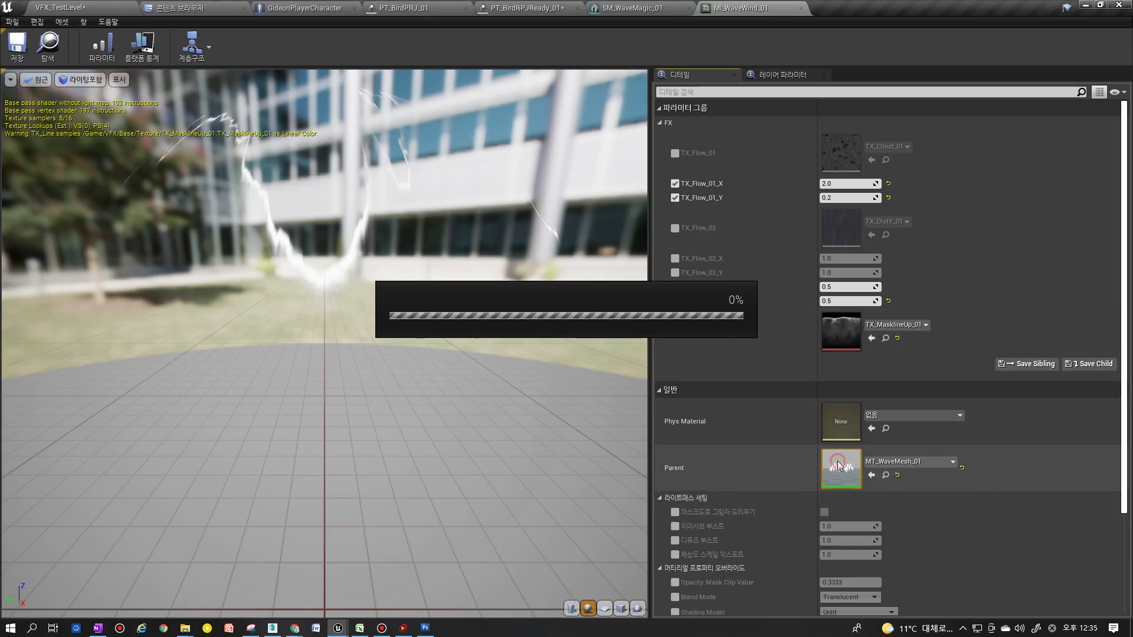
{"action": "scroll", "coordinate": [665, 362], "scroll_direction": "down", "scroll_amount": 7}
{"action": "right_click_drag", "start_coordinate": [528, 372], "coordinate": [814, 311]}
{"action": "scroll", "coordinate": [819, 313], "scroll_direction": "up", "scroll_amount": 1}
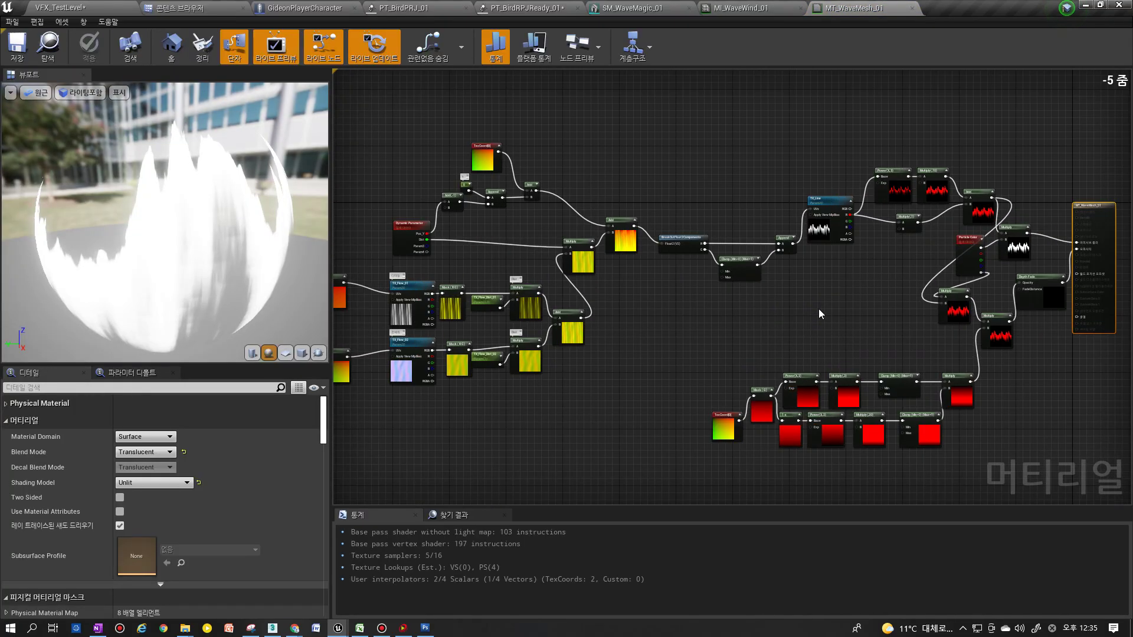
Close the MI_WaveWind_01 and SM_WaveMagic_01 editors and return to the MT_WaveMesh_01 material graph
{"action": "left_click", "coordinate": [746, 10]}
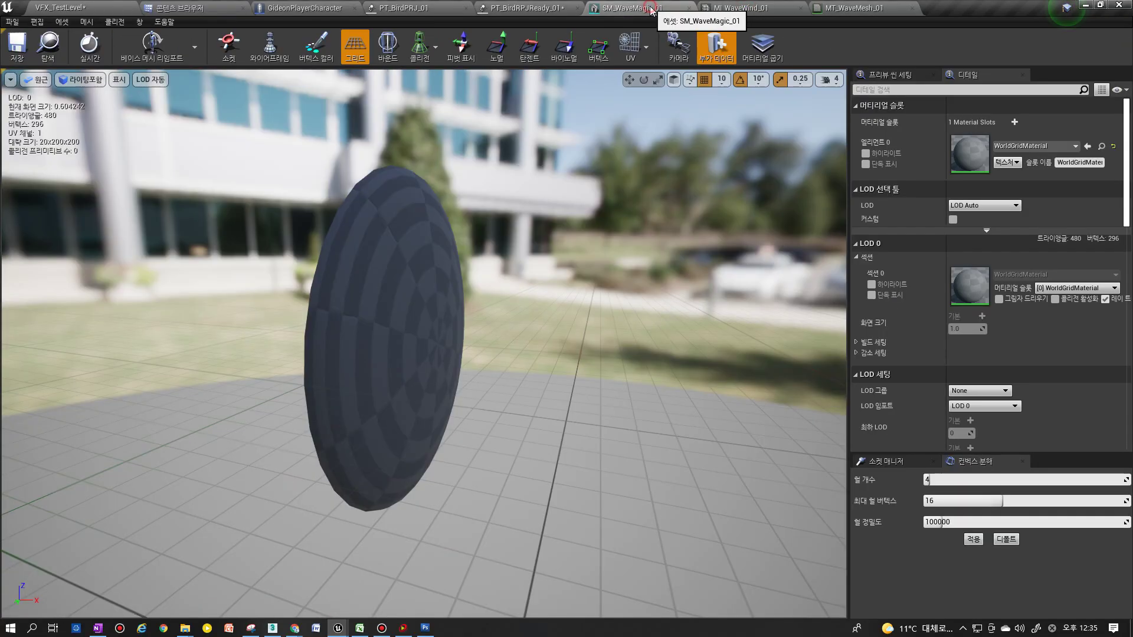
{"action": "left_click", "coordinate": [655, 9]}
{"action": "left_click", "coordinate": [572, 9]}
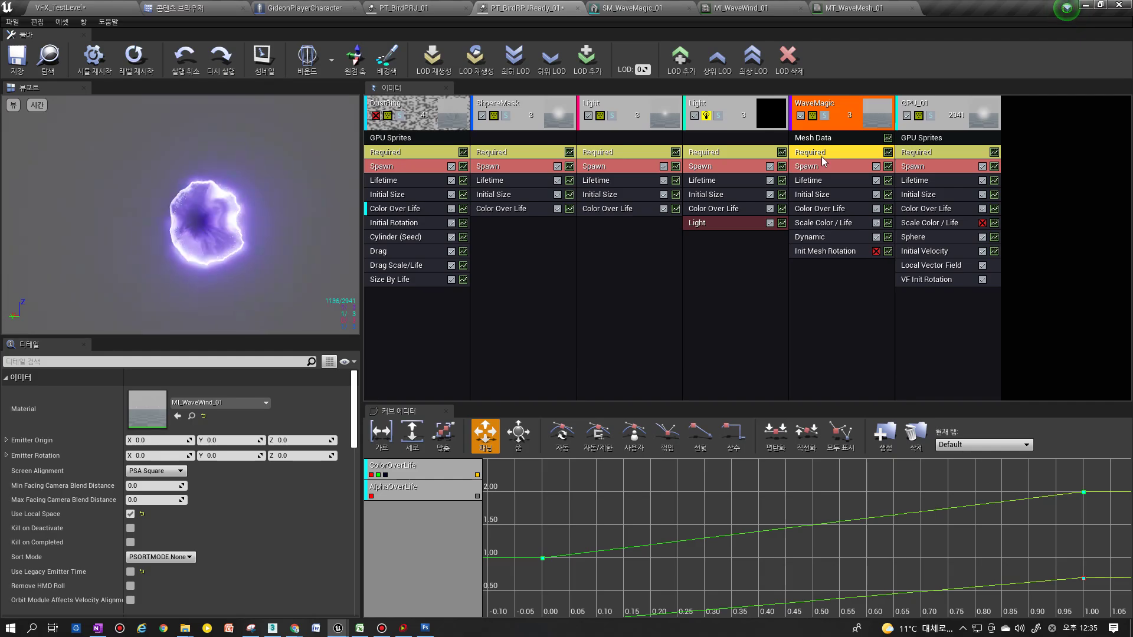
{"action": "left_click", "coordinate": [854, 8]}
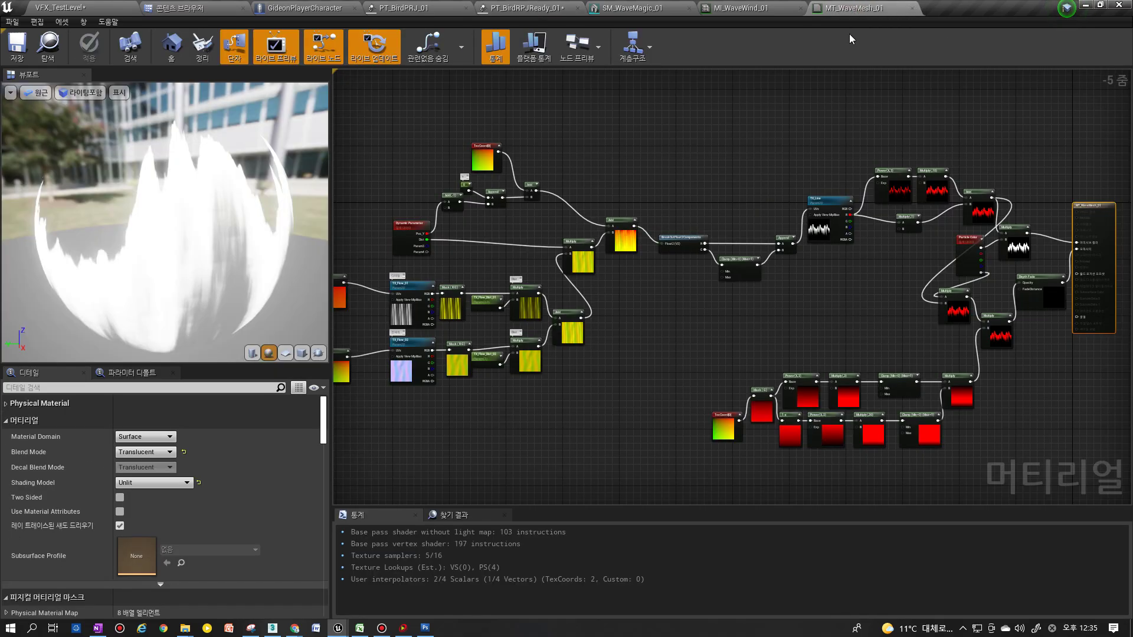
{"action": "left_click", "coordinate": [741, 7]}
{"action": "left_click", "coordinate": [851, 7]}
{"action": "left_click", "coordinate": [756, 9]}
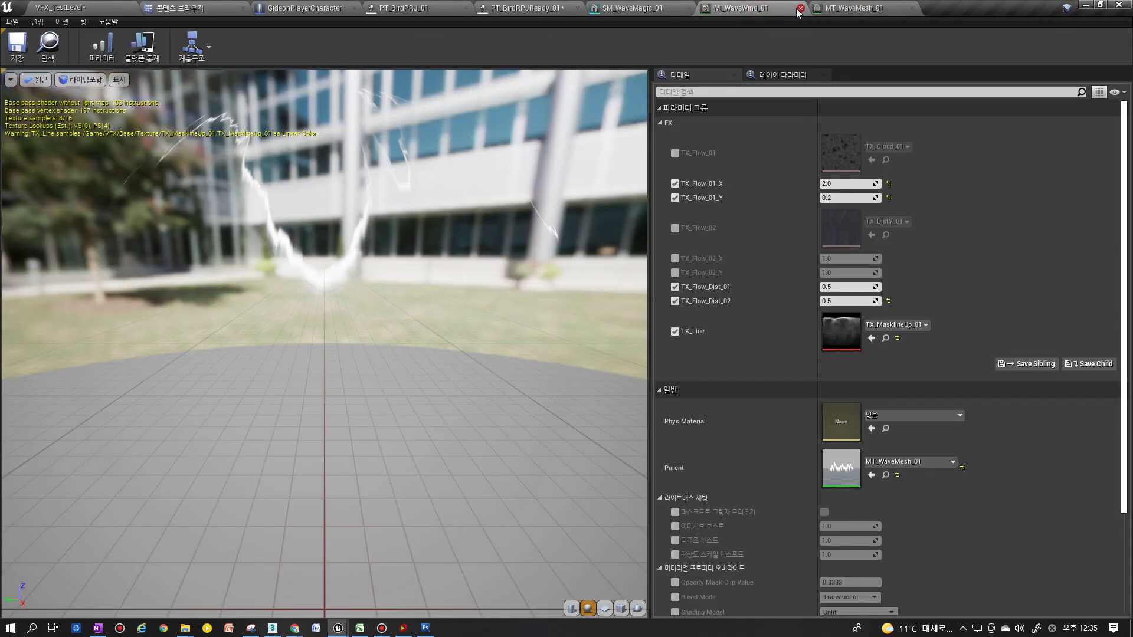
{"action": "left_click", "coordinate": [800, 8]}
{"action": "left_click", "coordinate": [689, 9]}
{"action": "left_click", "coordinate": [655, 8]}
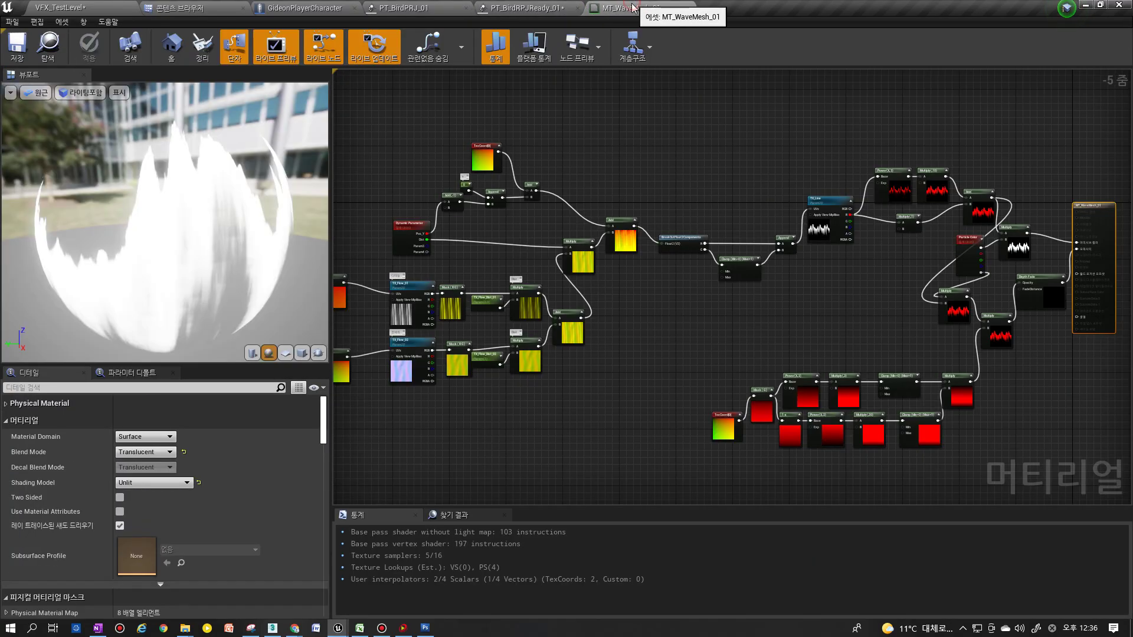
Locate the MT_WaveMesh_01 material in the Material folder and duplicate it
{"action": "right_click_drag", "start_coordinate": [707, 249], "coordinate": [852, 251]}
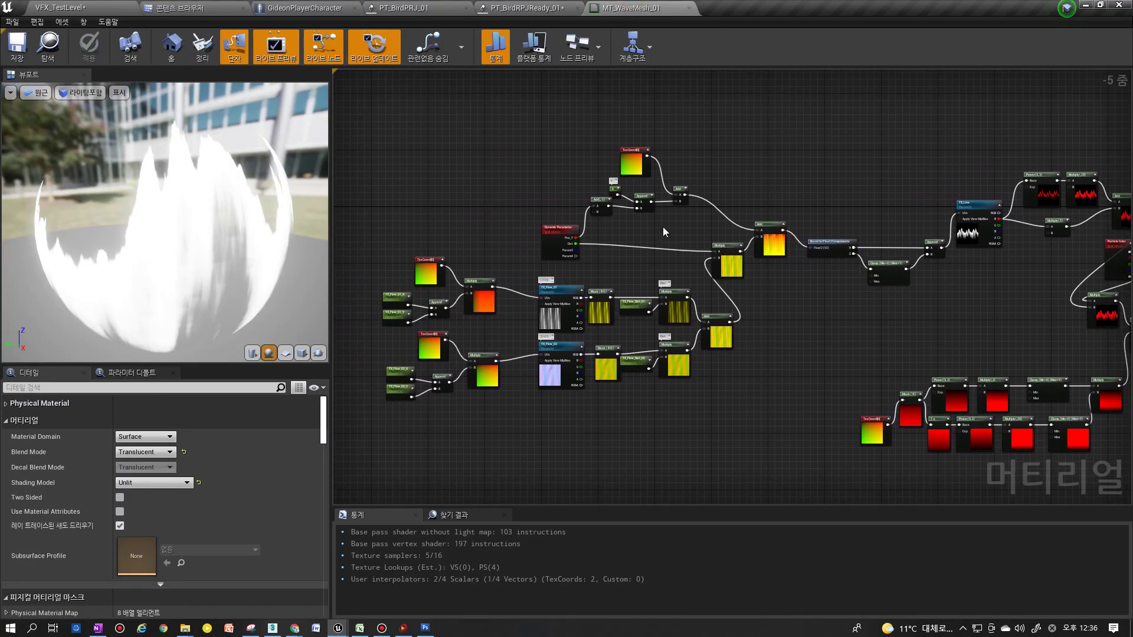
{"action": "left_click", "coordinate": [48, 48]}
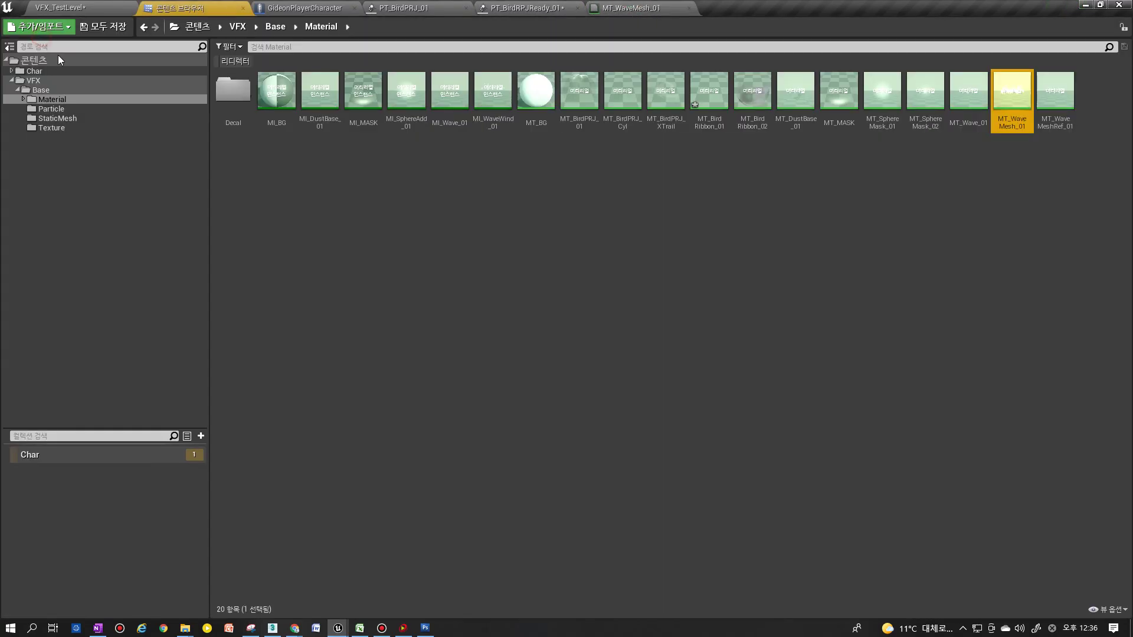
{"action": "right_click", "coordinate": [1003, 121]}
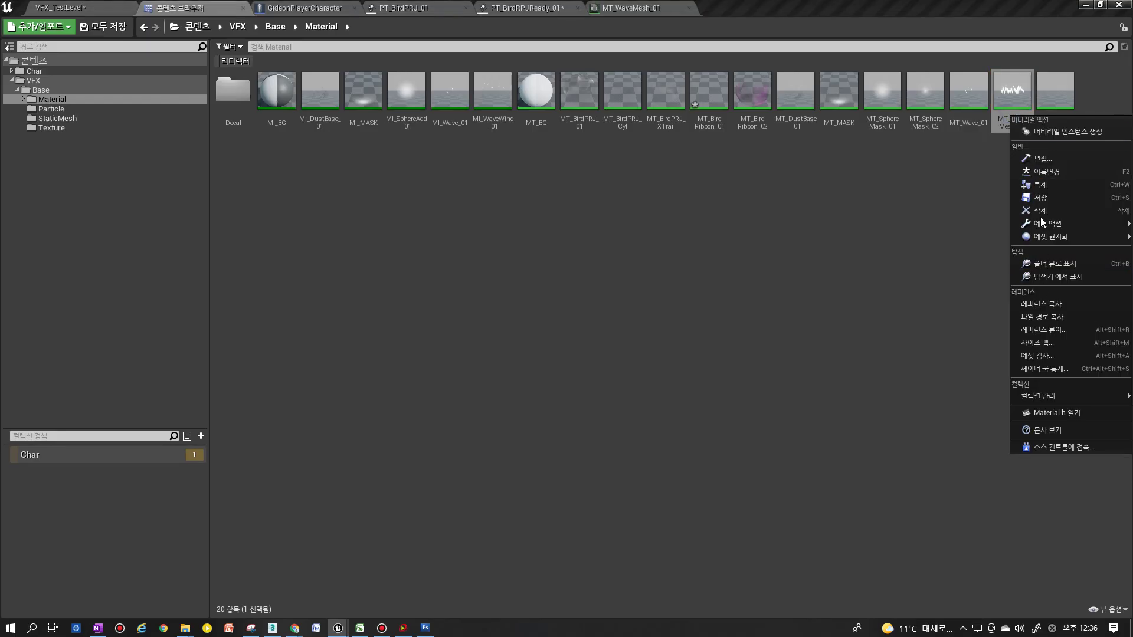
{"action": "left_click", "coordinate": [1043, 189]}
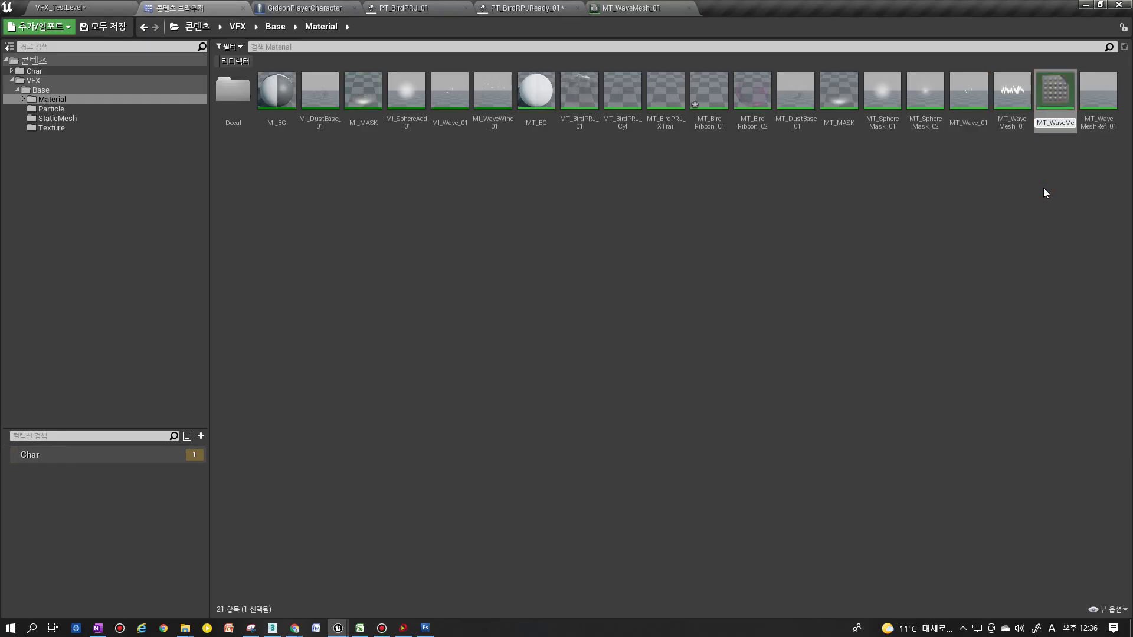
Name the duplicated material MT_BirdWaveMagic_01 and open it for editing
{"action": "key", "text": "Delete"}
{"action": "type", "text": "Br"}
{"action": "key", "text": "BackSpace"}
{"action": "type", "text": "irdMagic"}
{"action": "key", "text": "End"}
{"action": "key", "text": "Left"}
{"action": "key", "text": "Left"}
{"action": "key", "text": "BackSpace"}
{"action": "key", "text": "BackSpace"}
{"action": "key", "text": "BackSpace"}
{"action": "key", "text": "BackSpace"}
{"action": "key", "text": "BackSpace"}
{"action": "type", "text": "c"}
{"action": "key", "text": "End"}
{"action": "key", "text": "BackSpace"}
{"action": "type", "text": "1"}
{"action": "key", "text": "Return"}
{"action": "key", "text": "Return"}
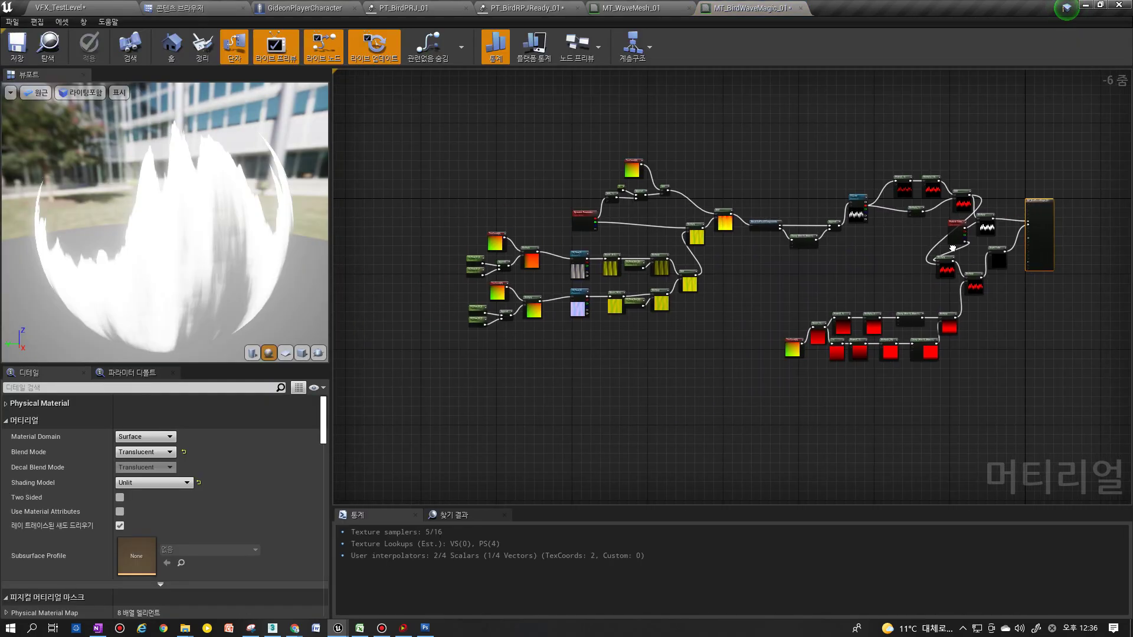
Close the original MT_WaveMesh_01 material, keeping MT_BirdWaveMagic_01 open
{"action": "left_click", "coordinate": [643, 9]}
{"action": "left_click", "coordinate": [689, 7]}
{"action": "left_click", "coordinate": [640, 8]}
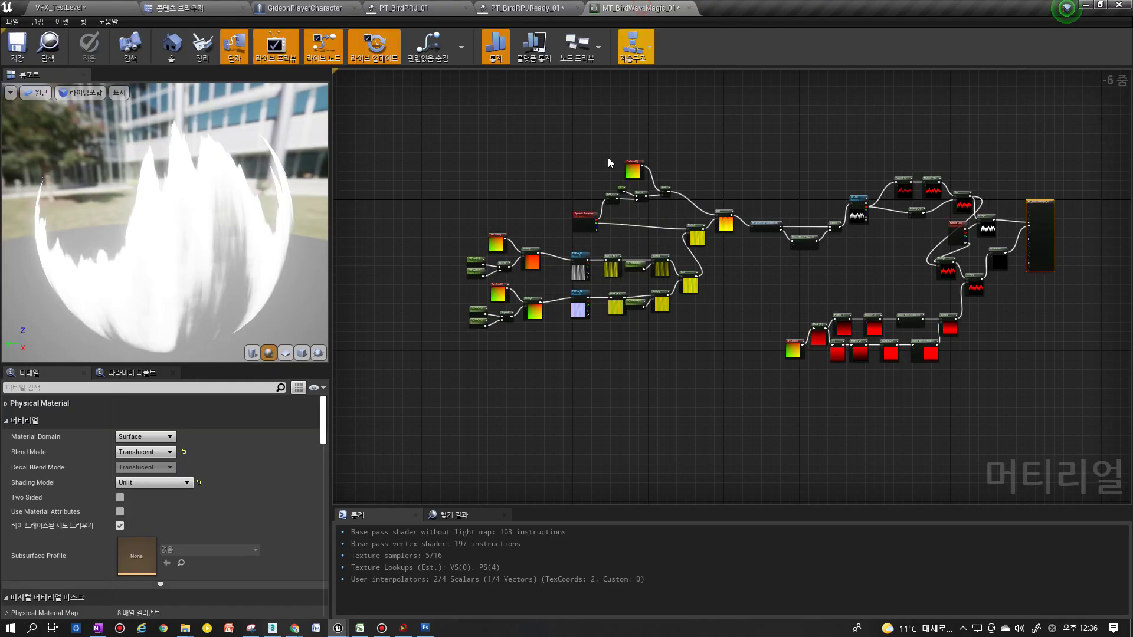
Check the textures of the TX_Flow_01 and TX_Flow_02 nodes and set the TX_Flow_Dist_02 default value to 0.5
{"action": "scroll", "coordinate": [541, 266], "scroll_direction": "up", "scroll_amount": 4}
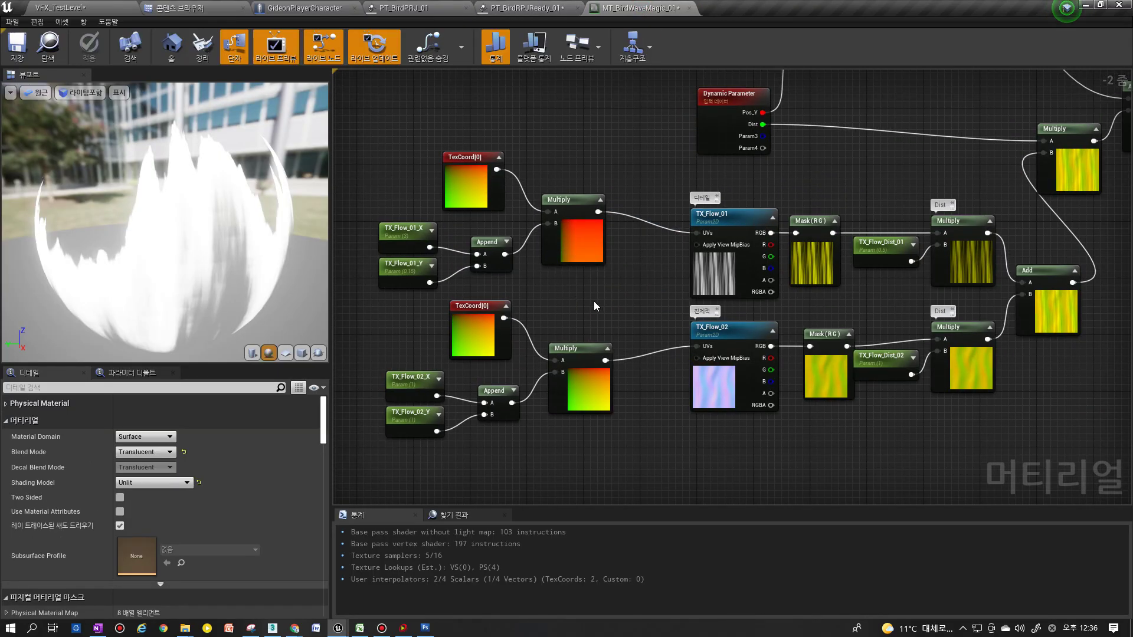
{"action": "scroll", "coordinate": [594, 301], "scroll_direction": "up", "scroll_amount": 1}
{"action": "left_click", "coordinate": [817, 284]}
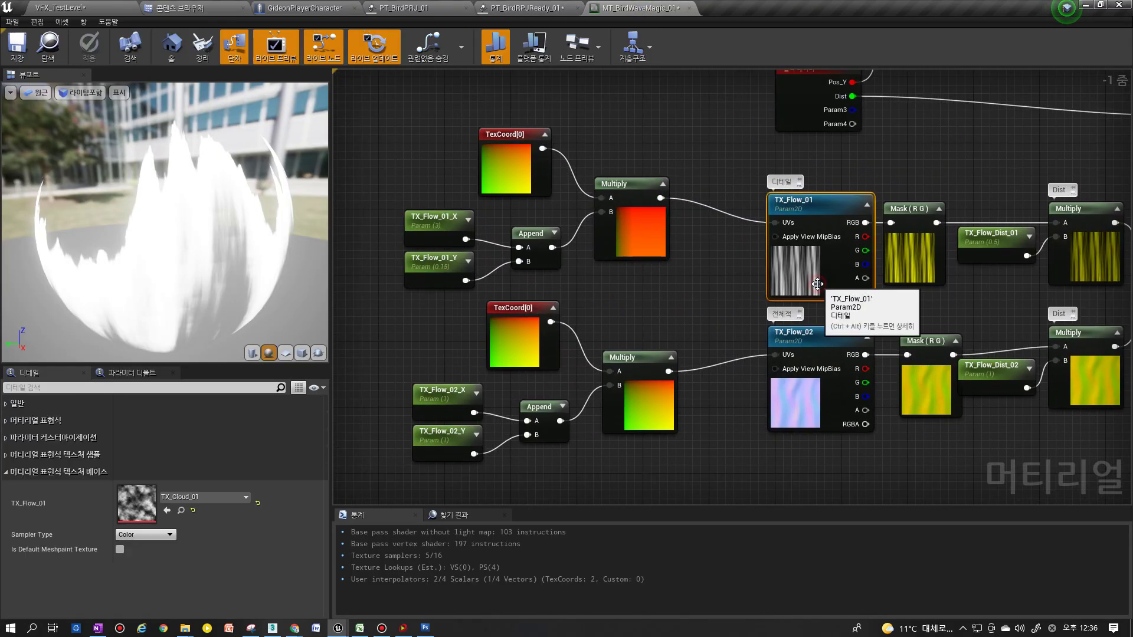
{"action": "left_click", "coordinate": [810, 394]}
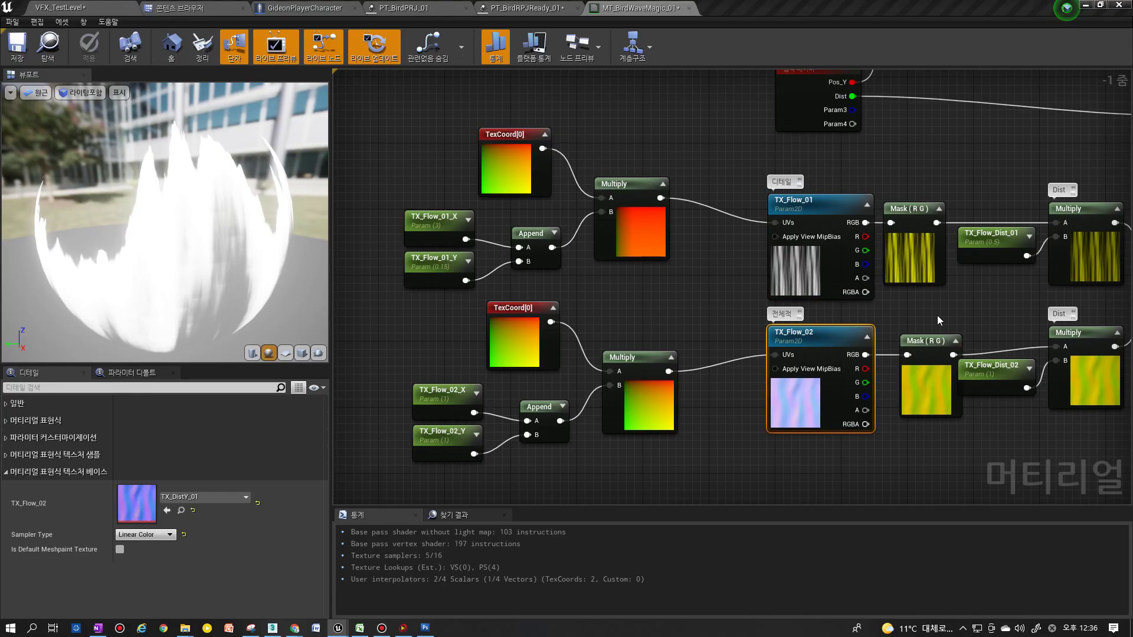
{"action": "right_click_drag", "start_coordinate": [981, 329], "coordinate": [849, 336]}
{"action": "left_click", "coordinate": [866, 383]}
{"action": "left_click", "coordinate": [145, 458]}
{"action": "type", "text": "0.5"}
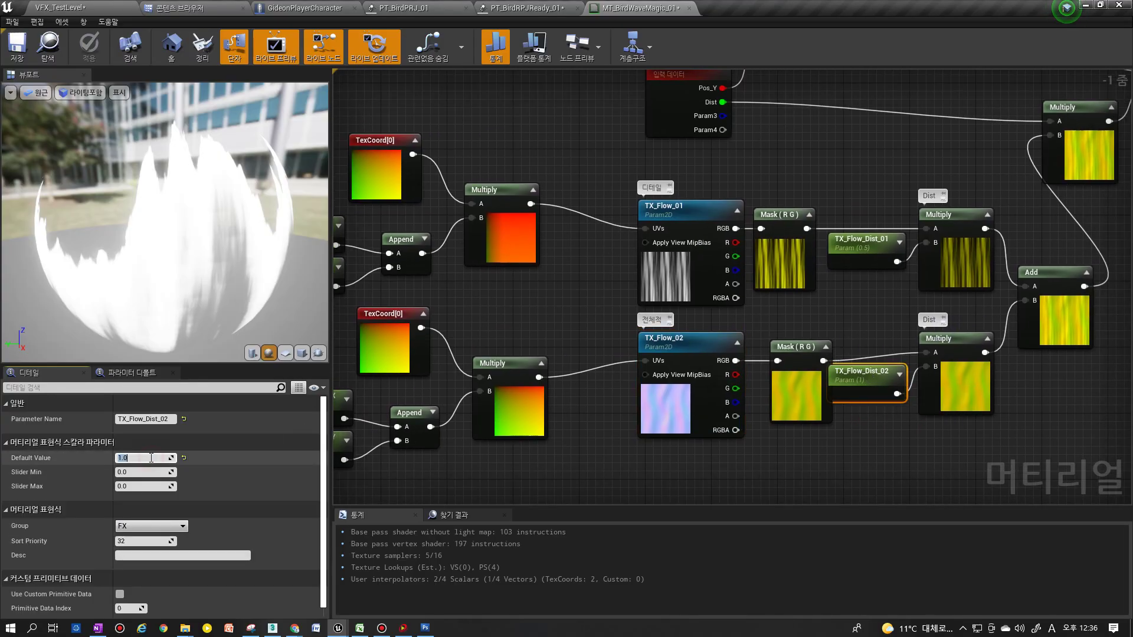
{"action": "key", "text": "Return"}
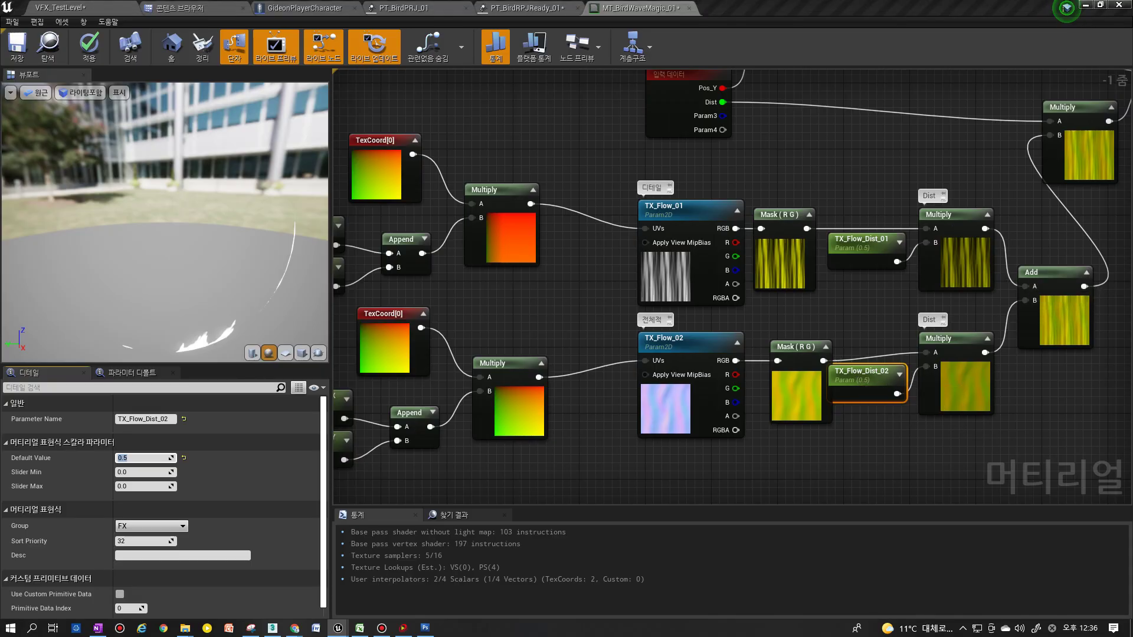
Set the default value of the TX_Flow_01_X parameter to 2
{"action": "right_click_drag", "start_coordinate": [579, 331], "coordinate": [624, 309]}
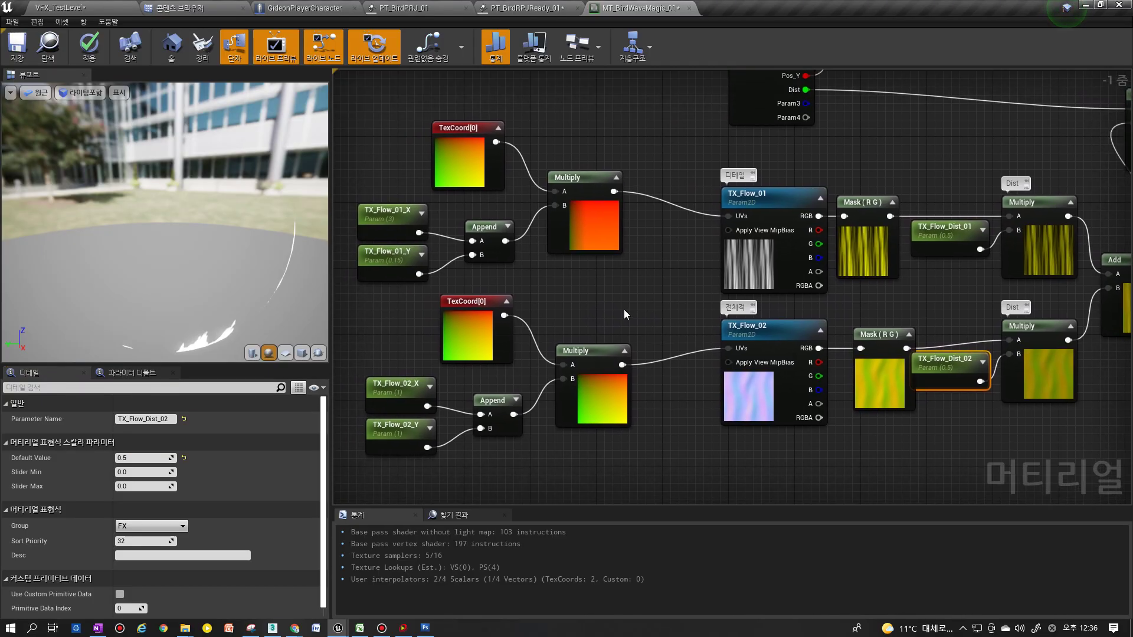
{"action": "left_click", "coordinate": [457, 172]}
{"action": "left_click", "coordinate": [394, 227]}
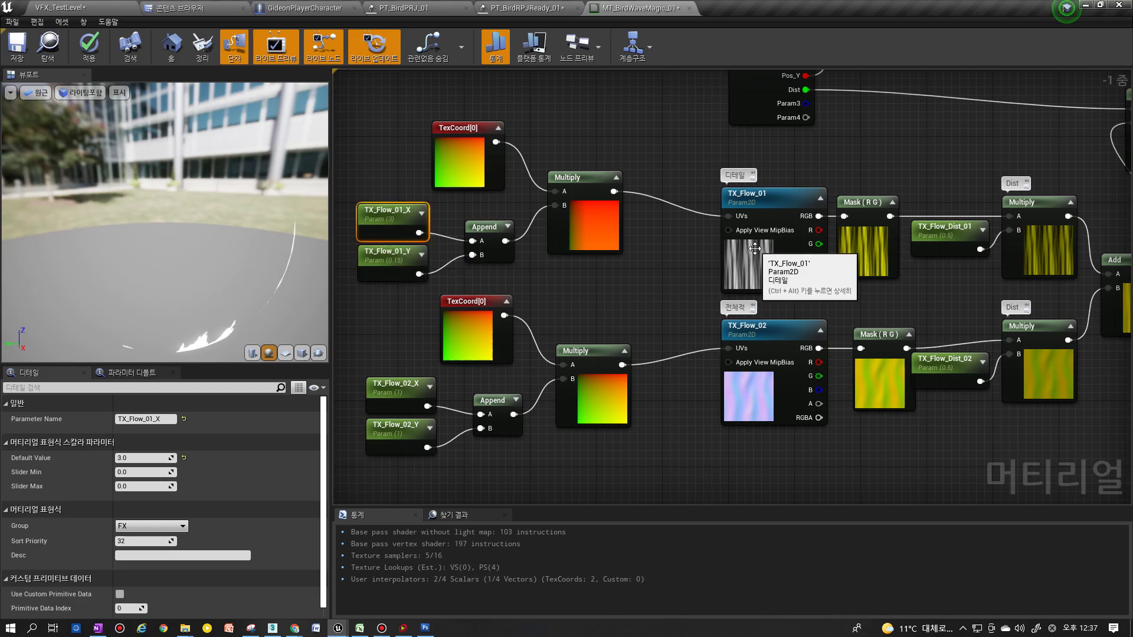
{"action": "left_click", "coordinate": [148, 458]}
{"action": "type", "text": "2"}
{"action": "key", "text": "Return"}
Set the default value of the TX_Flow_01_Y parameter to 0.2
{"action": "left_click", "coordinate": [391, 264]}
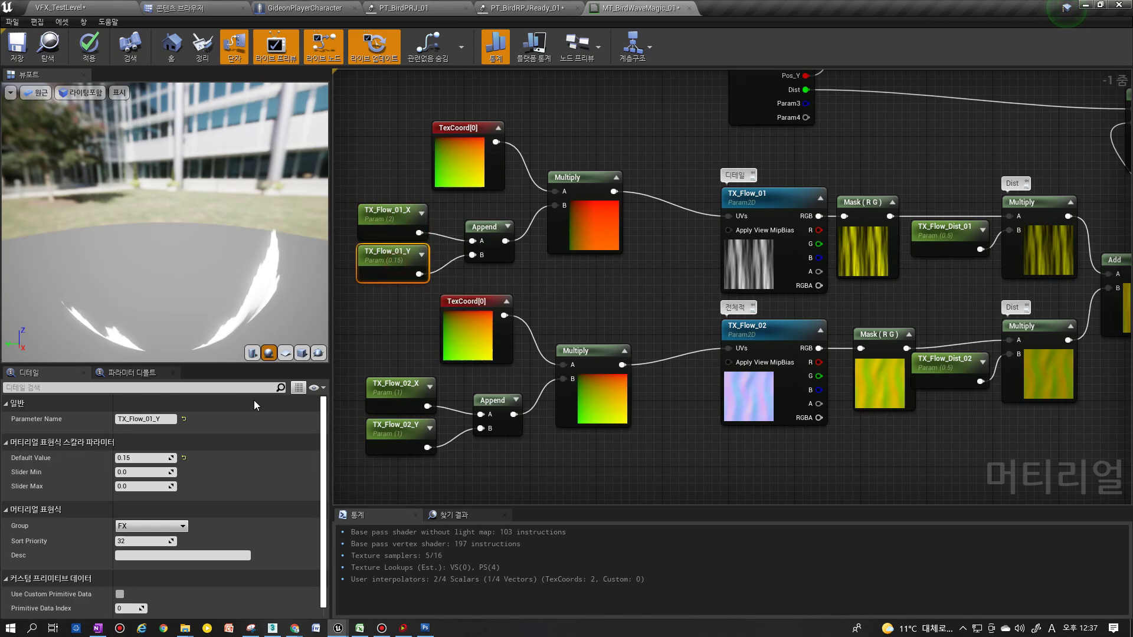
{"action": "left_click", "coordinate": [146, 458]}
{"action": "type", "text": ".2"}
{"action": "key", "text": "Return"}
Replace the texture of the TX_Line node with TX_MasklineUp_01 from the VFX/Base/Texture folder
{"action": "right_click_drag", "start_coordinate": [678, 302], "coordinate": [630, 345]}
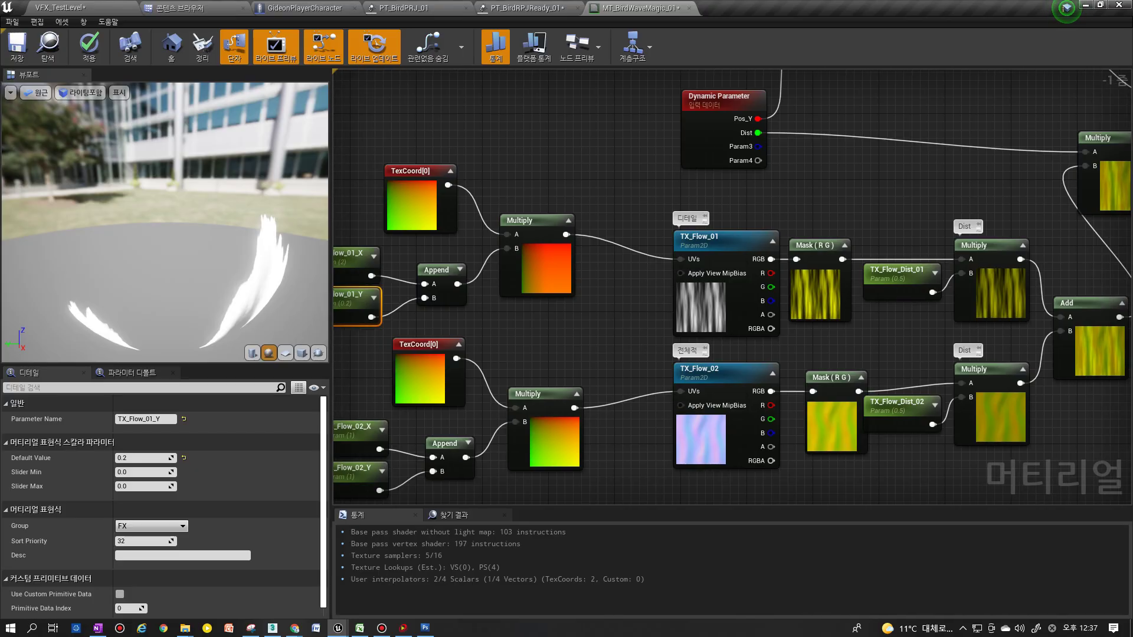
{"action": "right_click_drag", "start_coordinate": [1074, 294], "coordinate": [346, 435]}
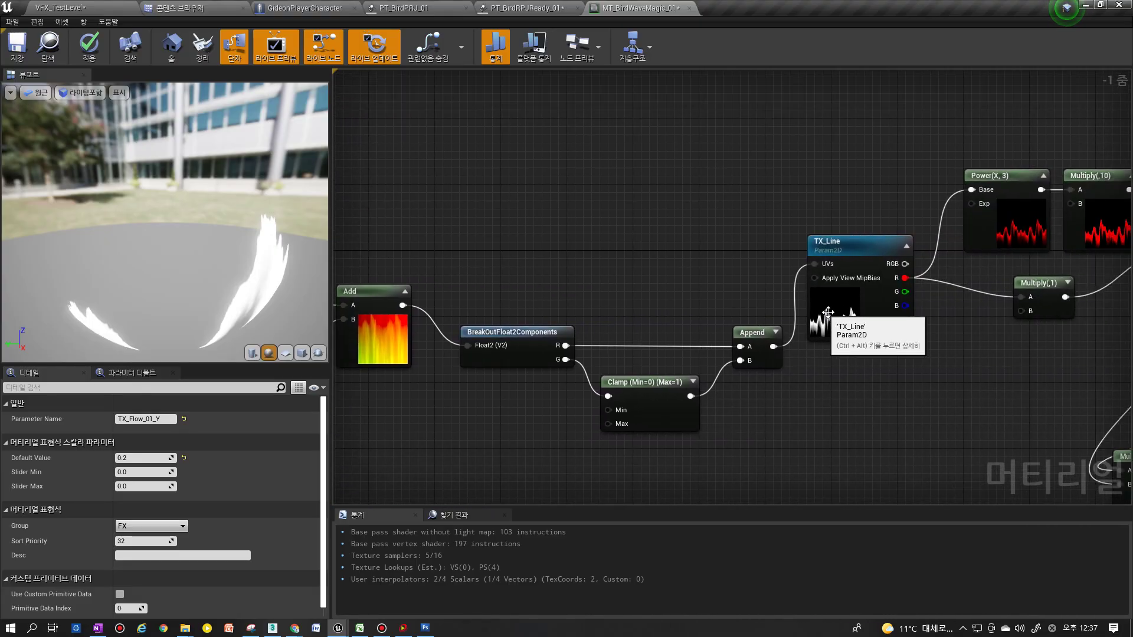
{"action": "left_click", "coordinate": [852, 305]}
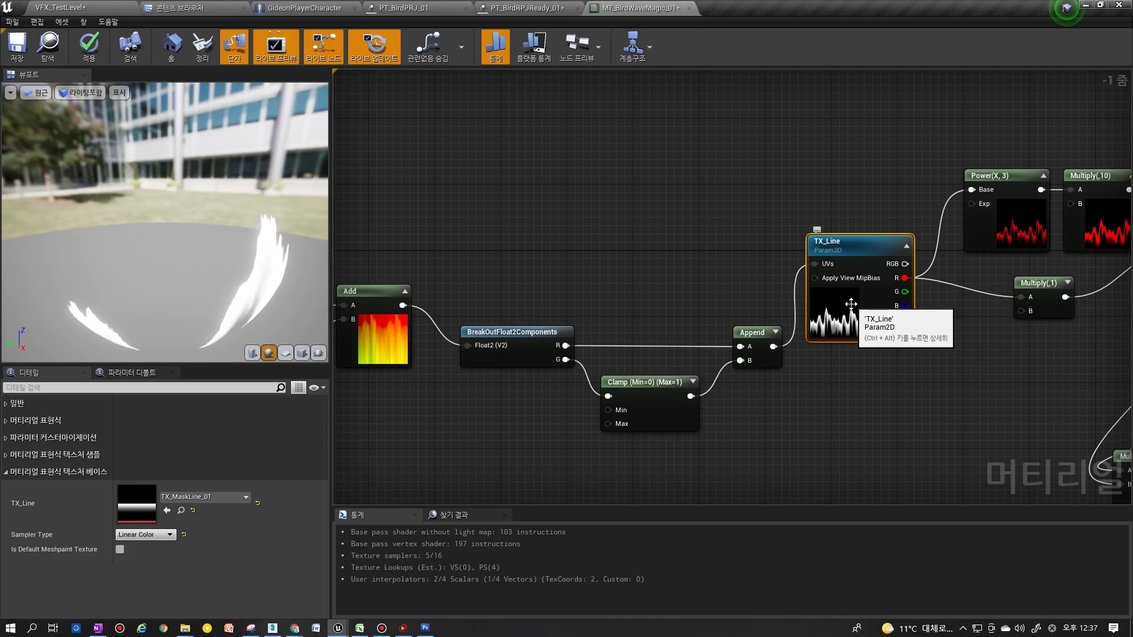
{"action": "left_click", "coordinate": [181, 510]}
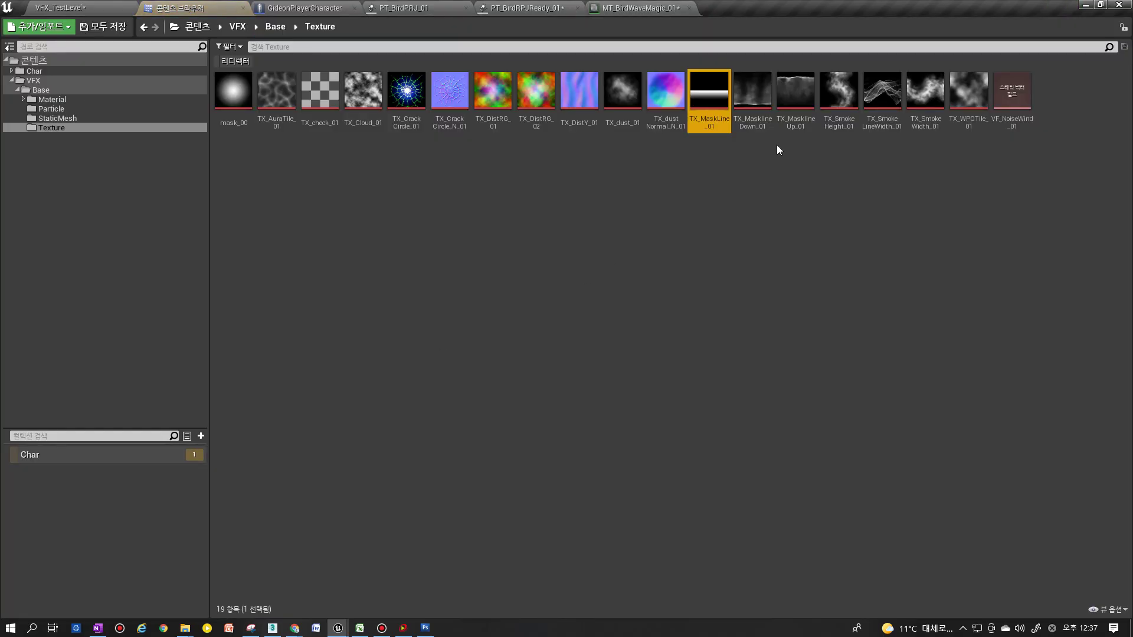
{"action": "left_click", "coordinate": [794, 112]}
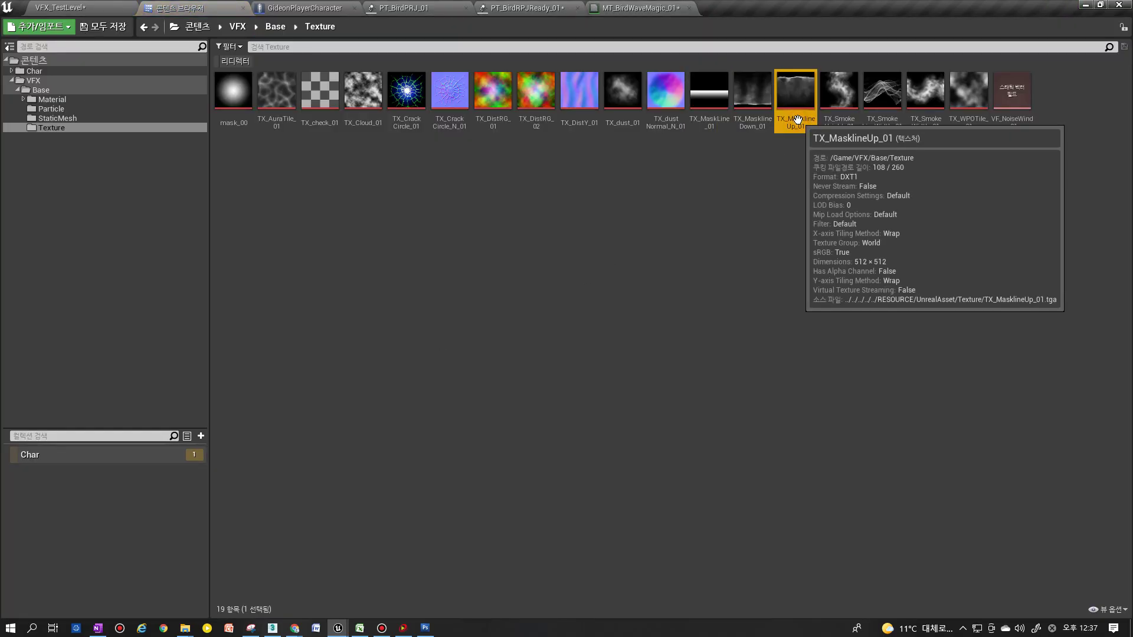
{"action": "left_click", "coordinate": [653, 12]}
{"action": "left_click", "coordinate": [167, 510]}
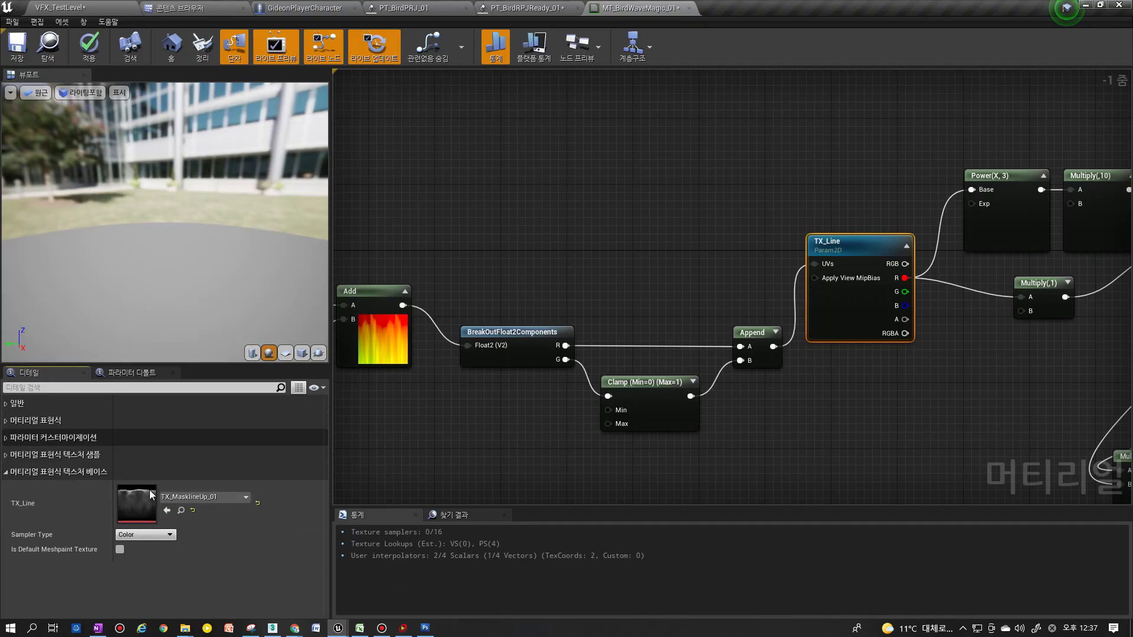
Examine the graph from TX_Line to the material output, including the Particle Color, Depth Fade and TexCoord mask nodes
{"action": "right_click_drag", "start_coordinate": [1004, 333], "coordinate": [825, 352]}
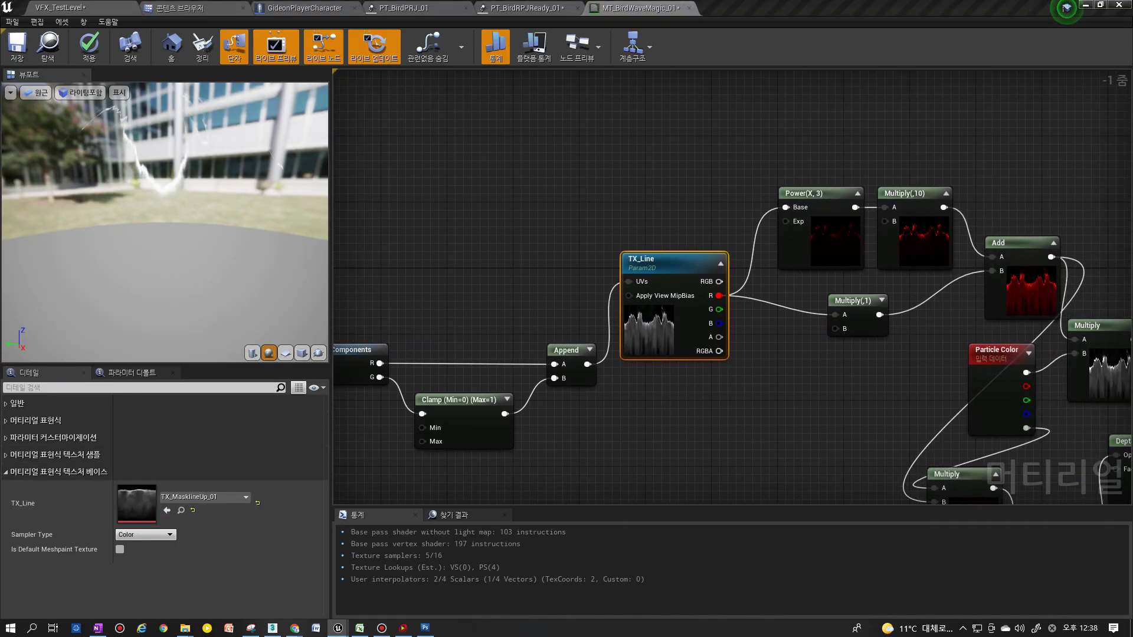
{"action": "right_click_drag", "start_coordinate": [1023, 313], "coordinate": [789, 254]}
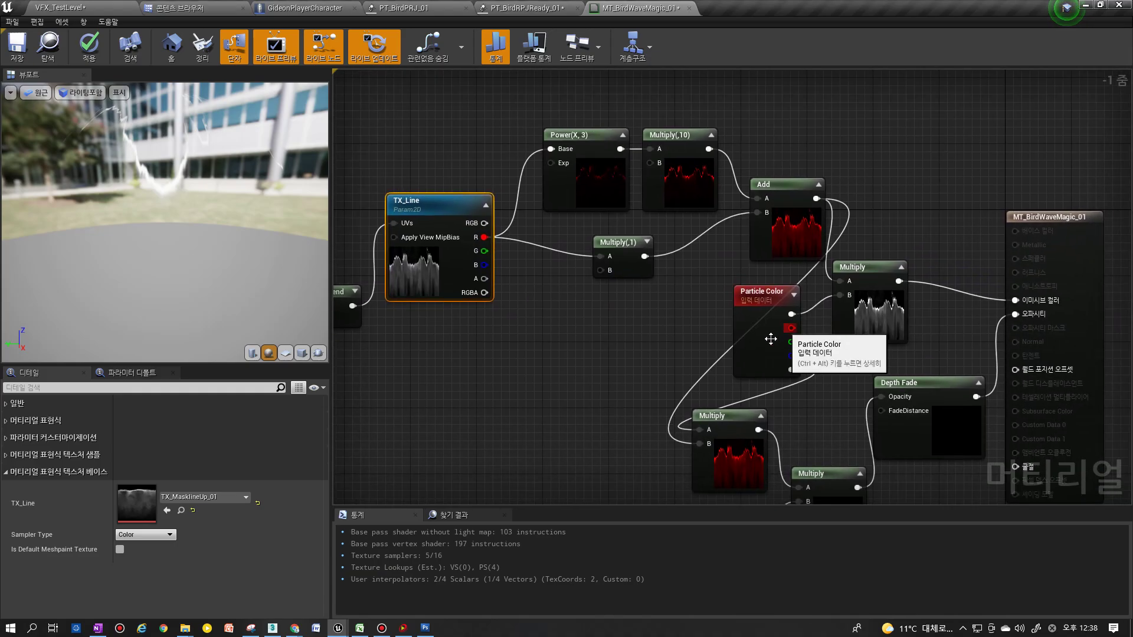
{"action": "right_click_drag", "start_coordinate": [749, 378], "coordinate": [875, 183]}
{"action": "right_click_drag", "start_coordinate": [715, 323], "coordinate": [901, 158]}
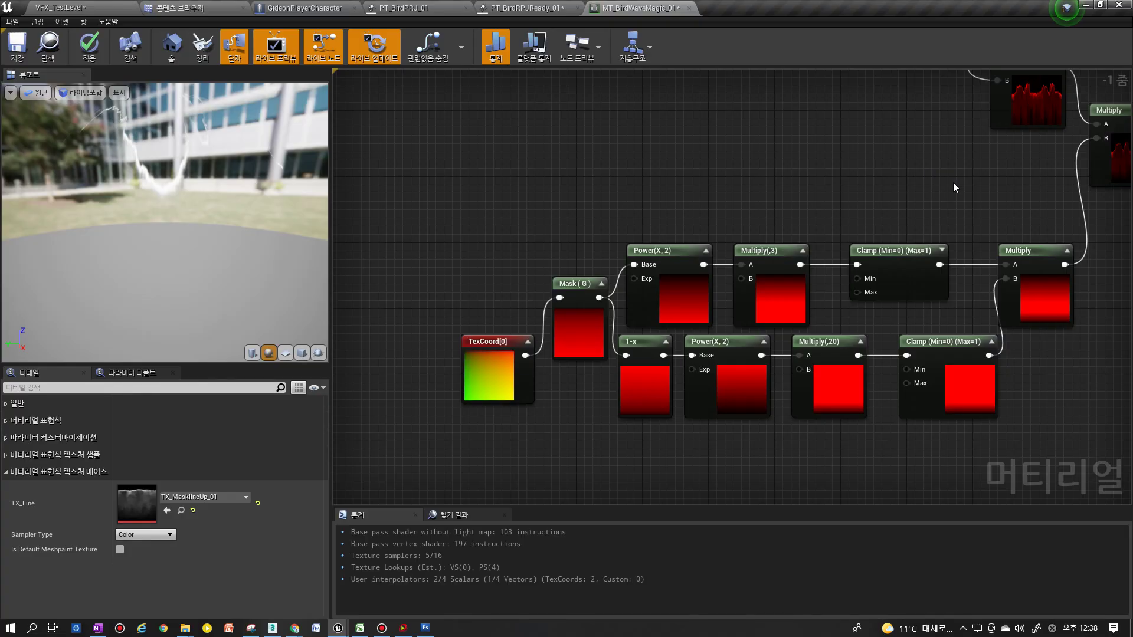
{"action": "scroll", "coordinate": [926, 181], "scroll_direction": "down", "scroll_amount": 2}
{"action": "right_click_drag", "start_coordinate": [950, 171], "coordinate": [708, 467]}
{"action": "right_click_drag", "start_coordinate": [746, 373], "coordinate": [668, 440]}
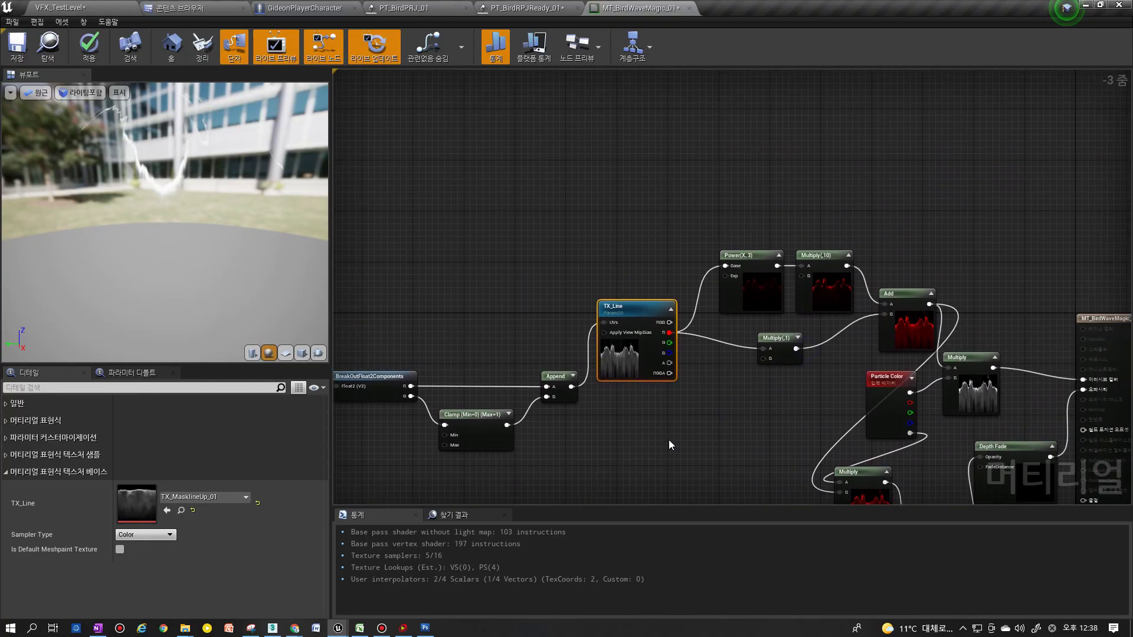
{"action": "scroll", "coordinate": [669, 445], "scroll_direction": "up", "scroll_amount": 3}
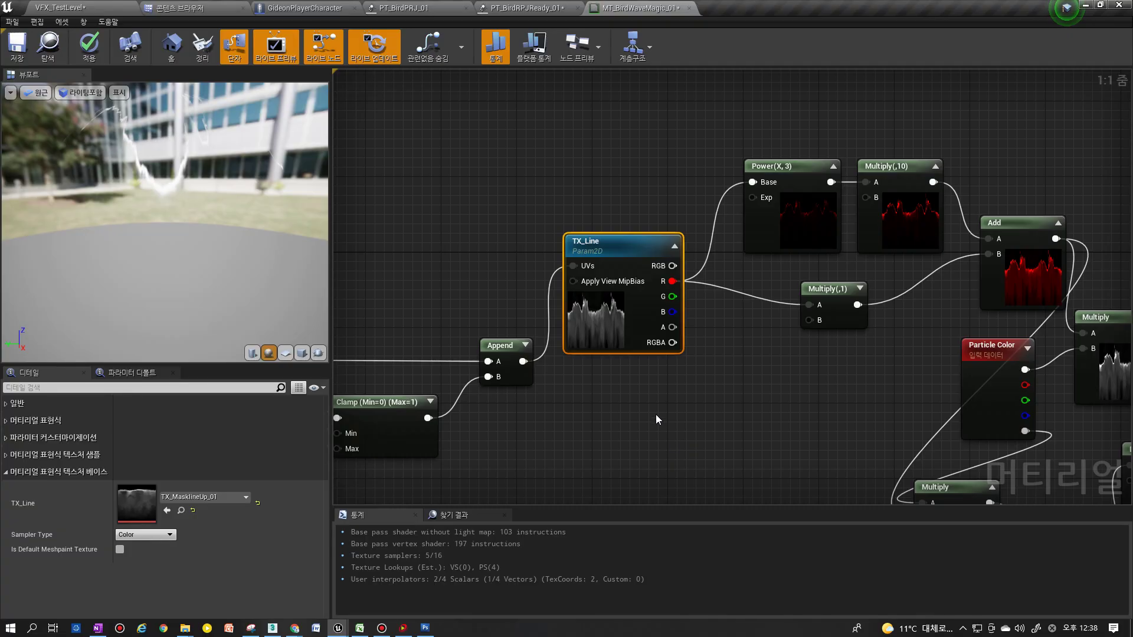
{"action": "right_click_drag", "start_coordinate": [741, 367], "coordinate": [647, 316]}
{"action": "scroll", "coordinate": [660, 293], "scroll_direction": "down", "scroll_amount": 2}
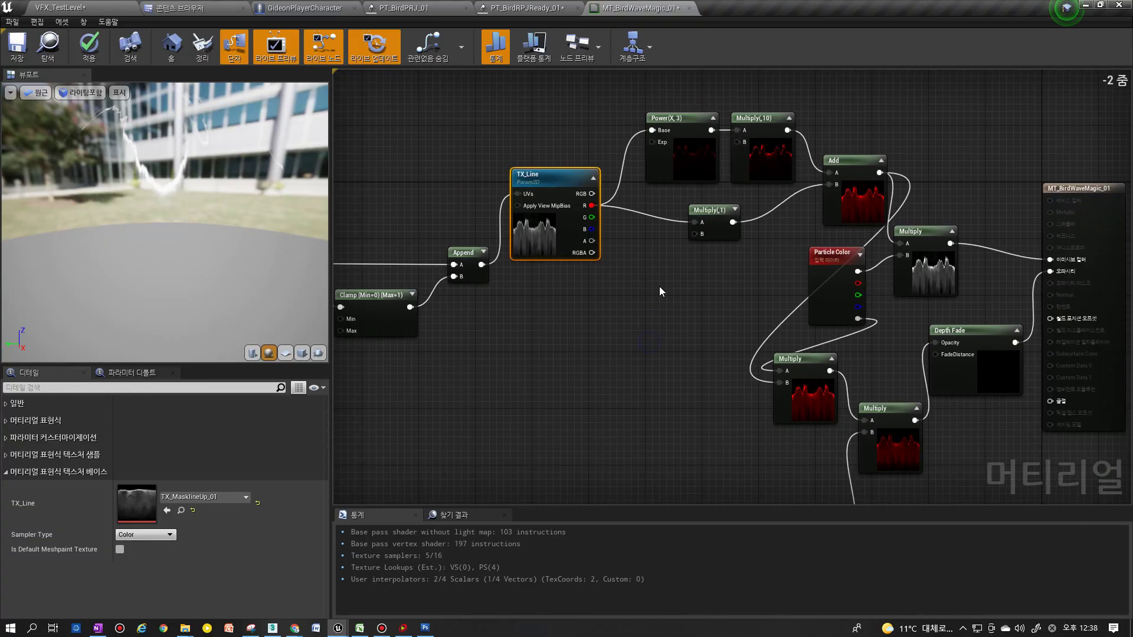
{"action": "left_click", "coordinate": [820, 287]}
{"action": "scroll", "coordinate": [825, 282], "scroll_direction": "down", "scroll_amount": 1}
{"action": "right_click_drag", "start_coordinate": [825, 282], "coordinate": [902, 225]}
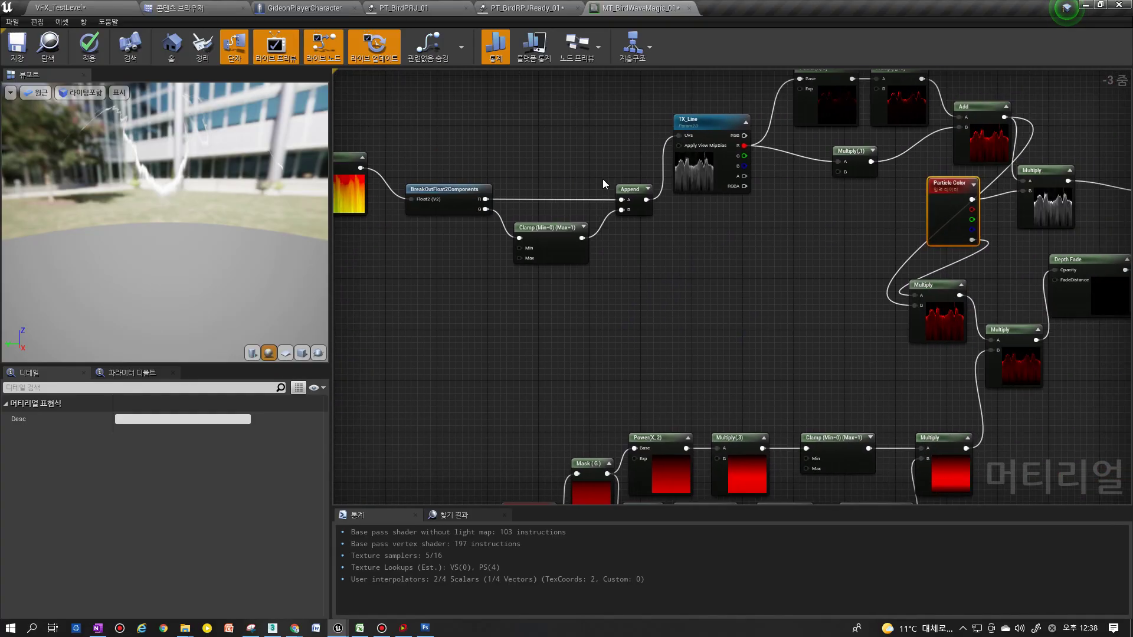
{"action": "right_click_drag", "start_coordinate": [735, 252], "coordinate": [755, 348]}
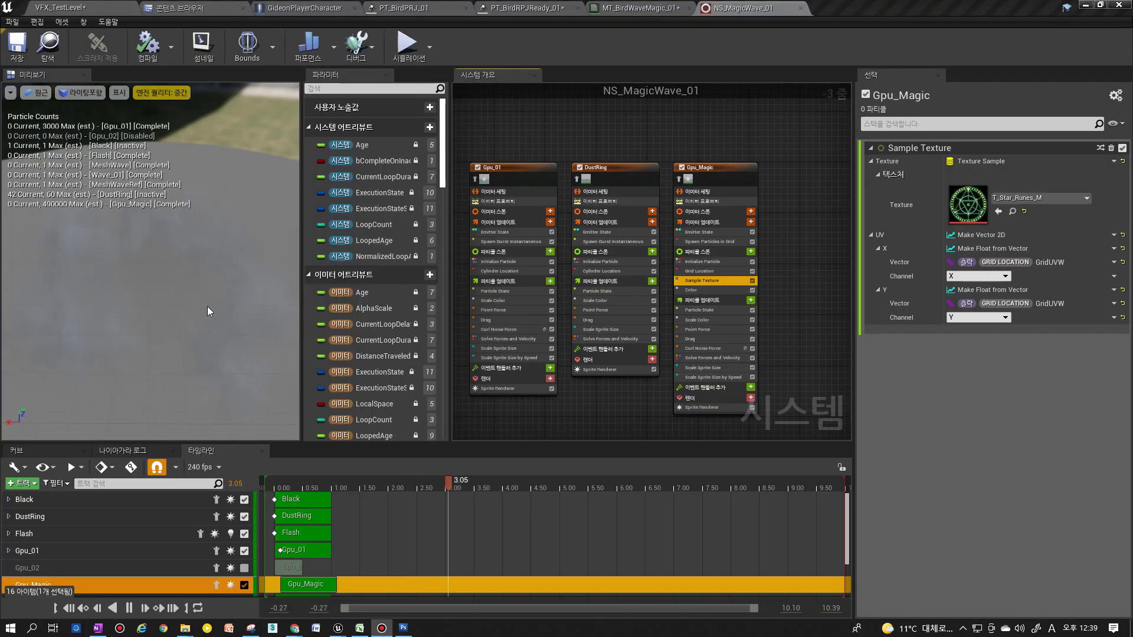
Replay NS_MagicWave_01, then open the T_Star_Runes_M texture from its Gpu_Magic Sample Texture module and locate it in the content browser
{"action": "left_click", "coordinate": [206, 313]}
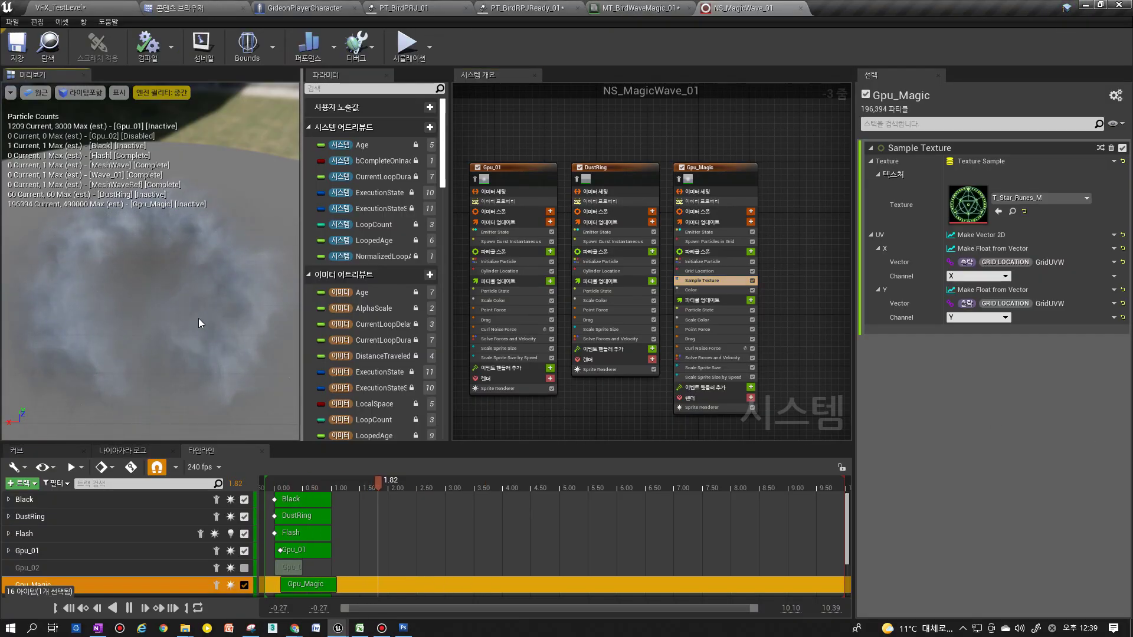
{"action": "left_click", "coordinate": [1013, 212]}
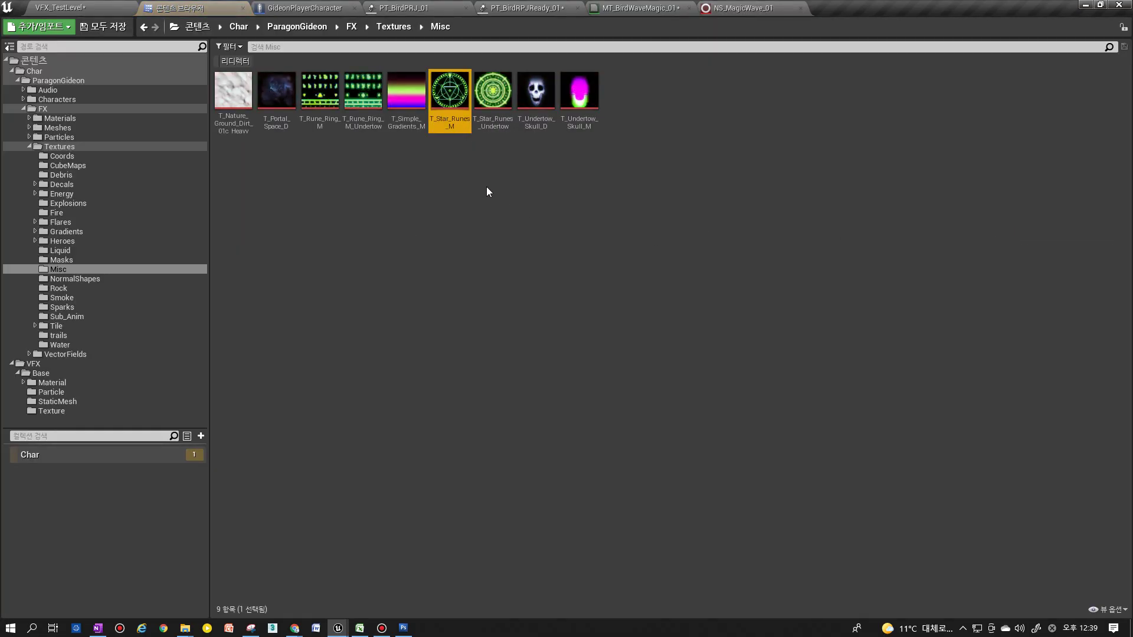
{"action": "mouse_move", "coordinate": [454, 131]}
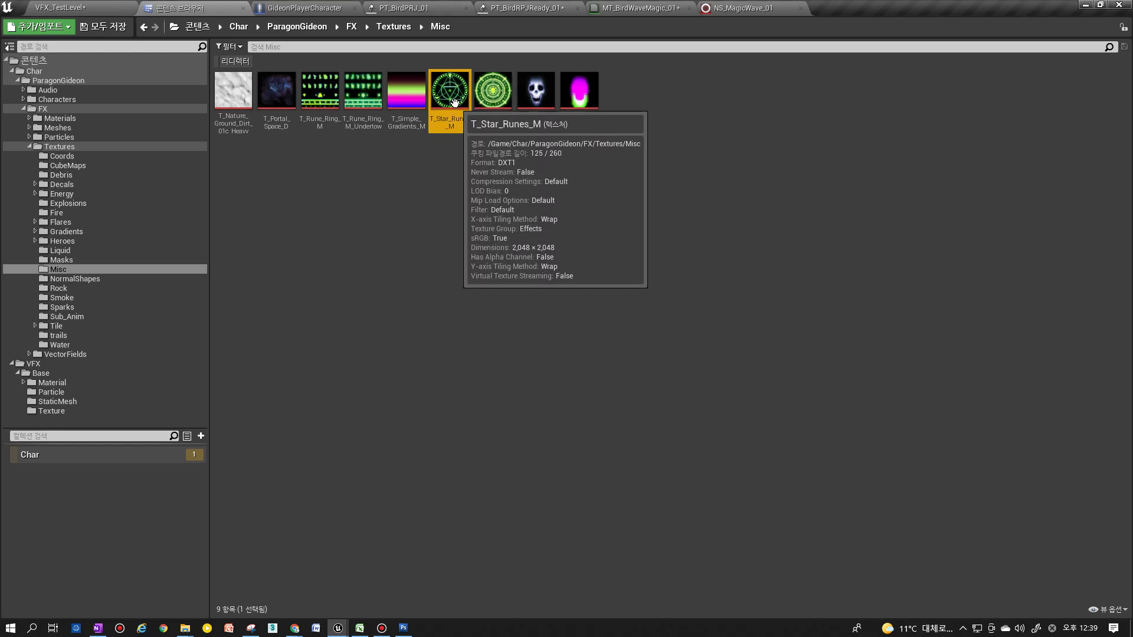
{"action": "double_click", "coordinate": [465, 121]}
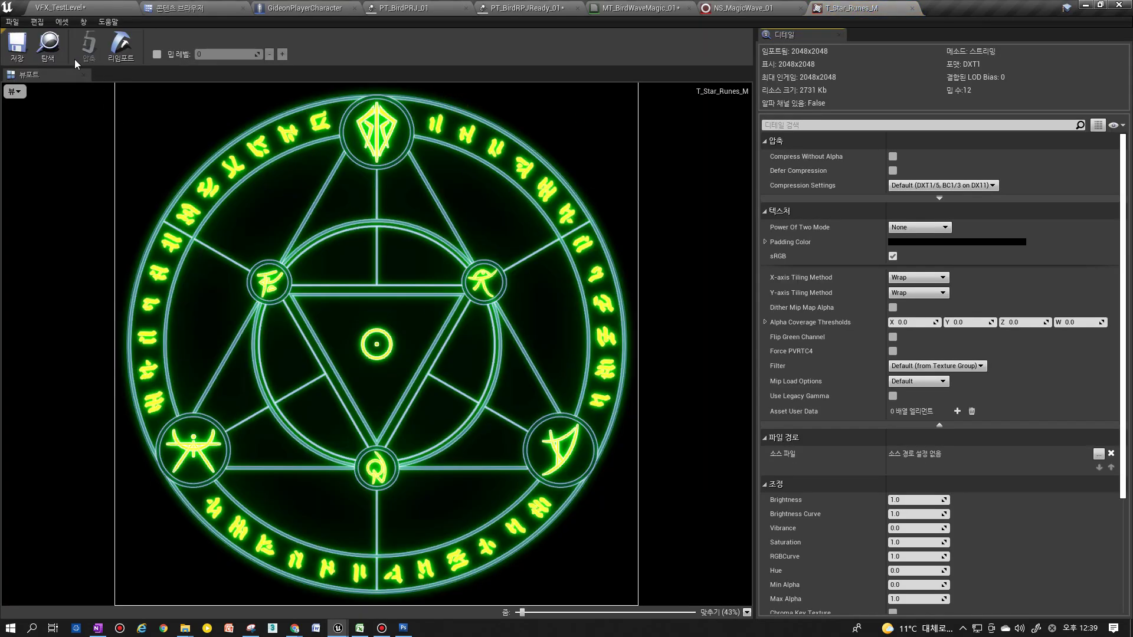
{"action": "left_click", "coordinate": [47, 47]}
Return to MT_BirdWaveMagic_01 and add a Texture Sample node using T_Star_Runes_M in the empty area above BreakOutFloat2Components
{"action": "left_click", "coordinate": [637, 7]}
{"action": "right_click_drag", "start_coordinate": [801, 226], "coordinate": [552, 219]}
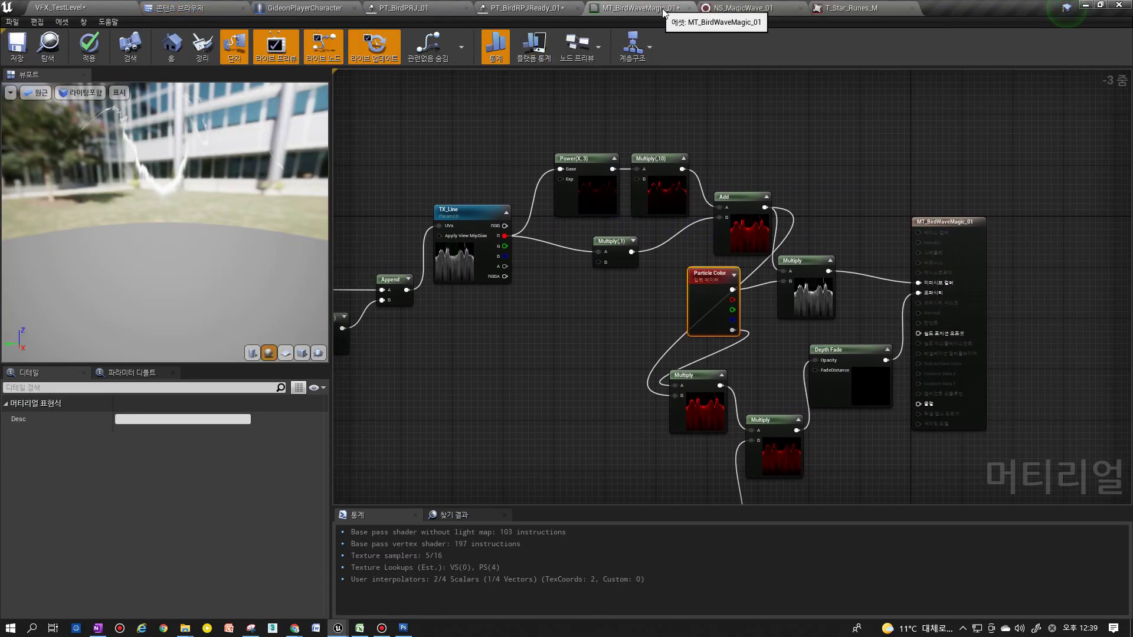
{"action": "right_click_drag", "start_coordinate": [576, 286], "coordinate": [1130, 277]}
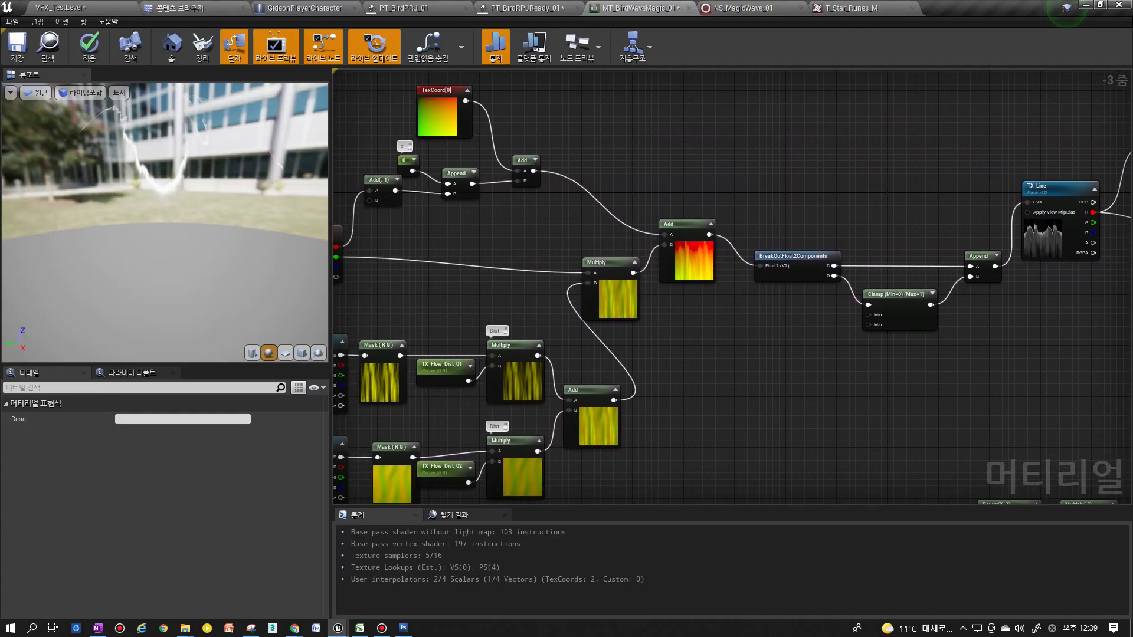
{"action": "right_click_drag", "start_coordinate": [719, 284], "coordinate": [696, 356]}
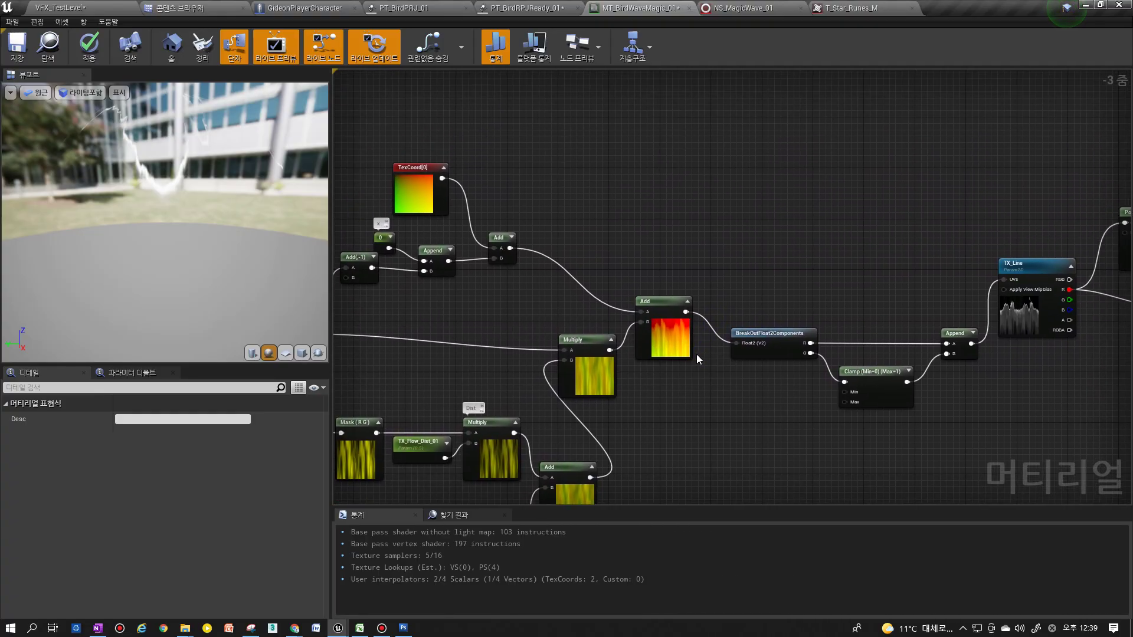
{"action": "right_click_drag", "start_coordinate": [755, 301], "coordinate": [696, 371]}
{"action": "right_click_drag", "start_coordinate": [814, 291], "coordinate": [789, 329]}
{"action": "left_click", "coordinate": [768, 287]}
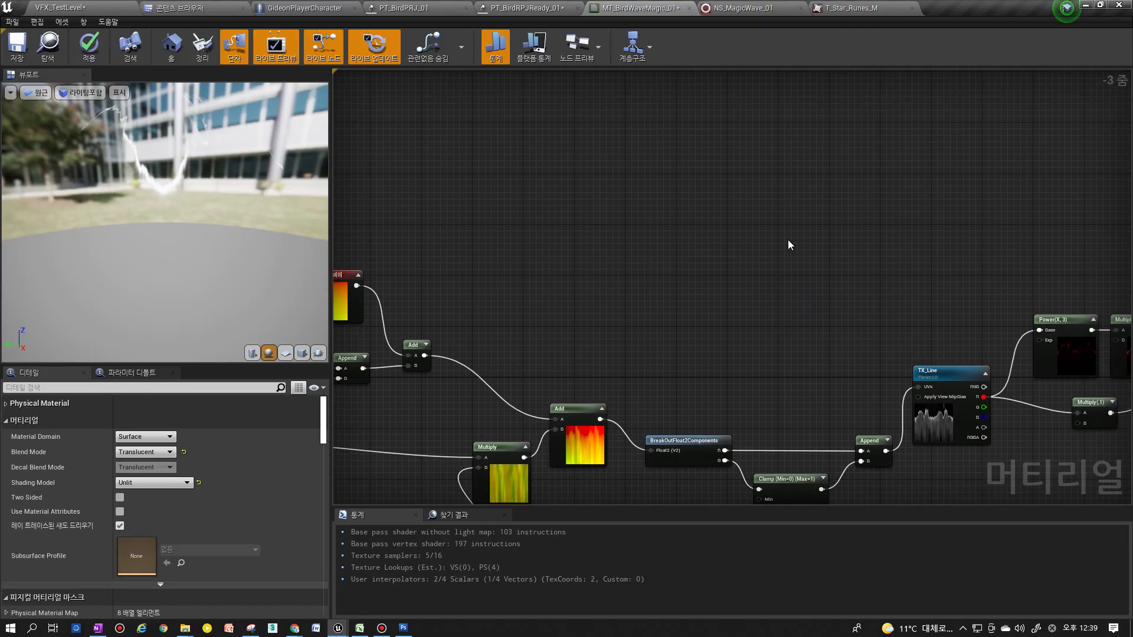
{"action": "left_click", "coordinate": [775, 189]}
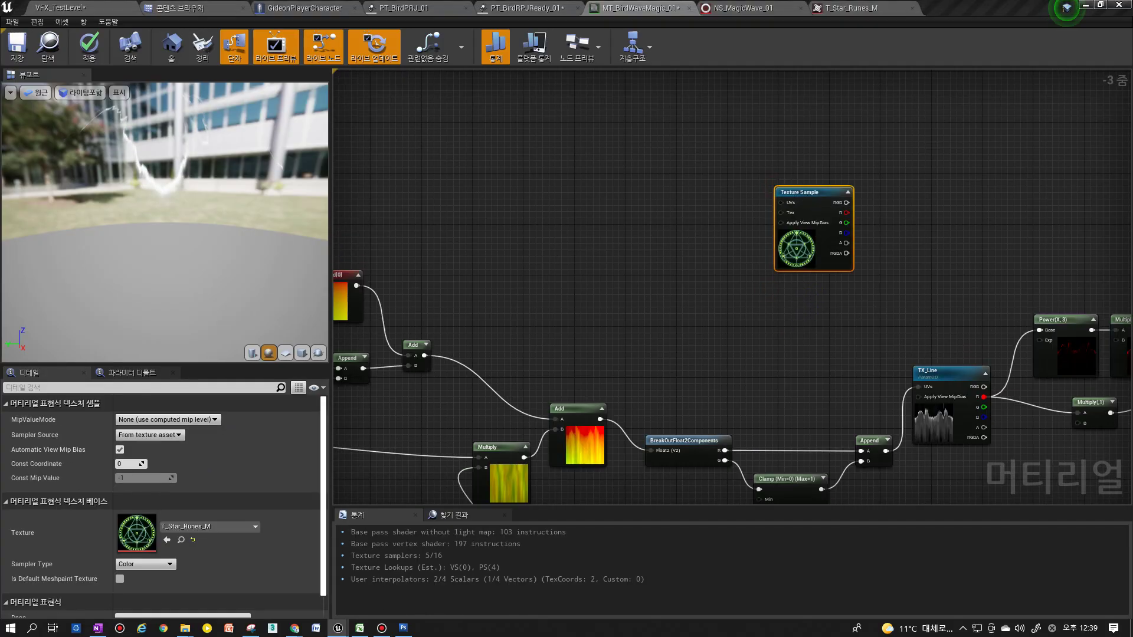
Convert the T_Star_Runes_M texture sample to a parameter named TX_Magic
{"action": "scroll", "coordinate": [810, 230], "scroll_direction": "up", "scroll_amount": 3}
{"action": "right_click", "coordinate": [804, 181]}
{"action": "left_click", "coordinate": [833, 263]}
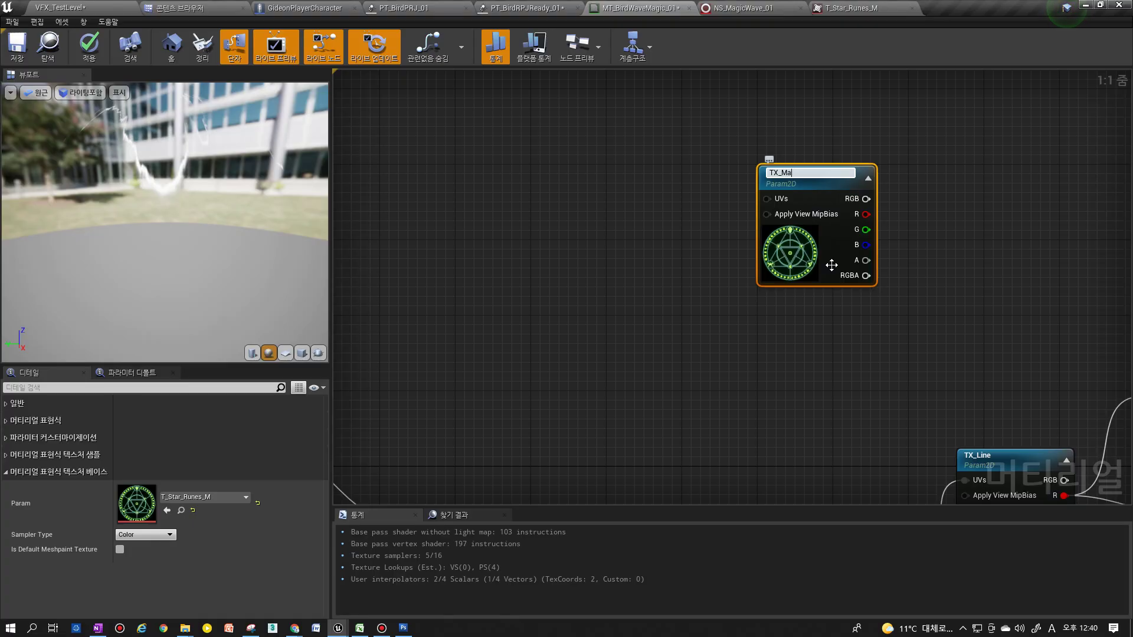
{"action": "key", "text": "Return"}
Move the TX_Magic node to the empty area directly above the TX_Line node
{"action": "scroll", "coordinate": [831, 265], "scroll_direction": "down", "scroll_amount": 1}
{"action": "left_click_drag", "start_coordinate": [833, 261], "coordinate": [951, 212]}
{"action": "scroll", "coordinate": [916, 231], "scroll_direction": "down", "scroll_amount": 2}
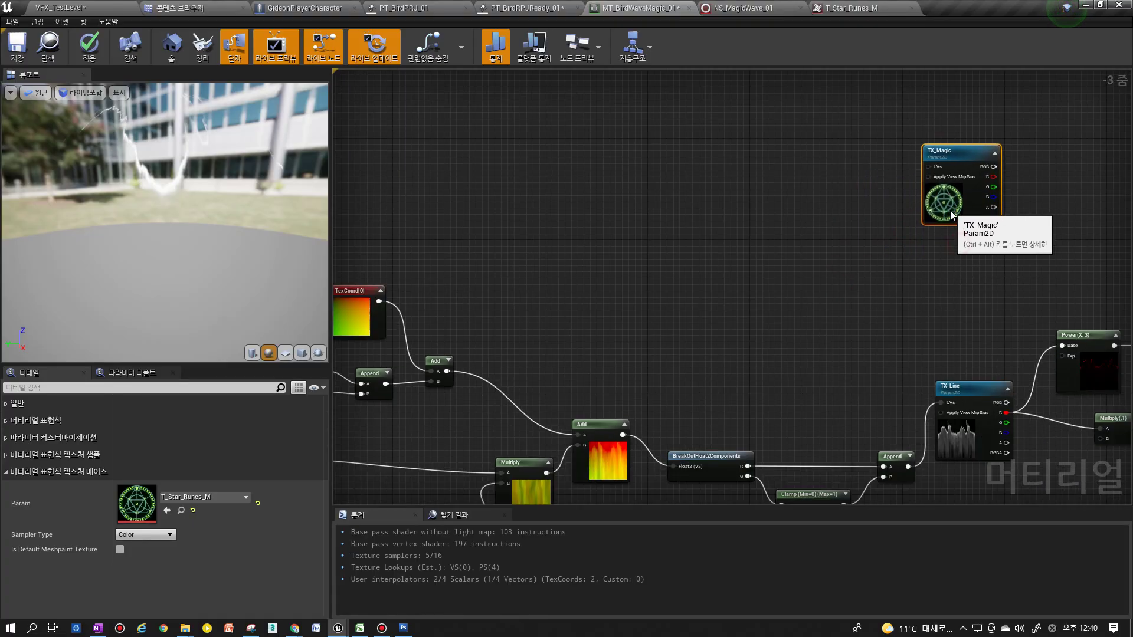
{"action": "right_click_drag", "start_coordinate": [954, 239], "coordinate": [911, 199]}
{"action": "right_click_drag", "start_coordinate": [842, 290], "coordinate": [788, 287]}
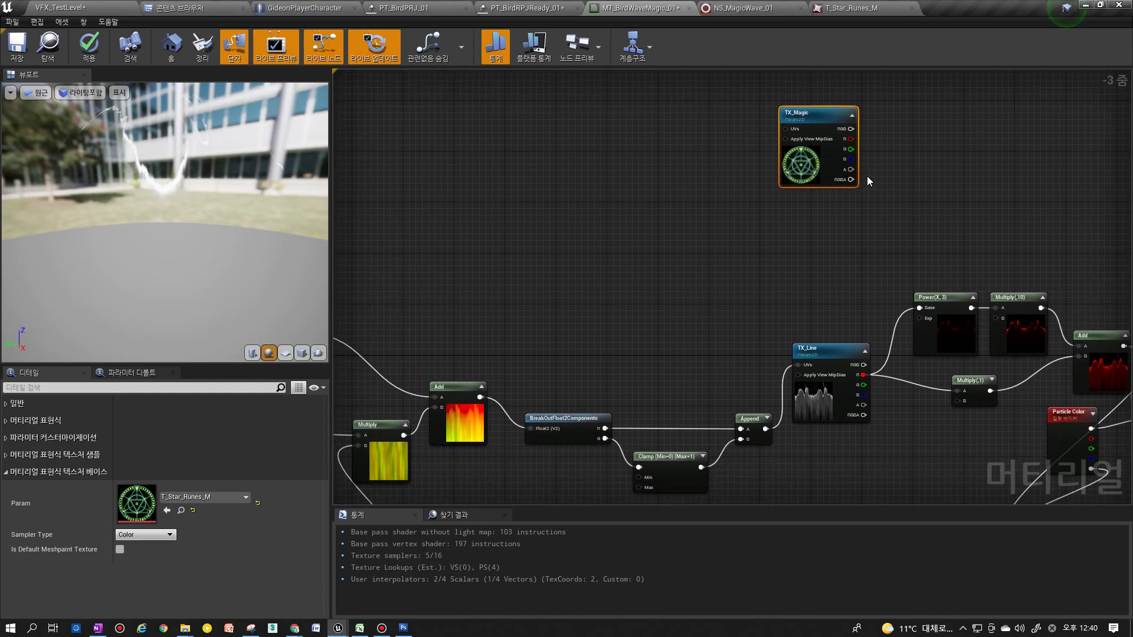
{"action": "scroll", "coordinate": [820, 177], "scroll_direction": "up", "scroll_amount": 2}
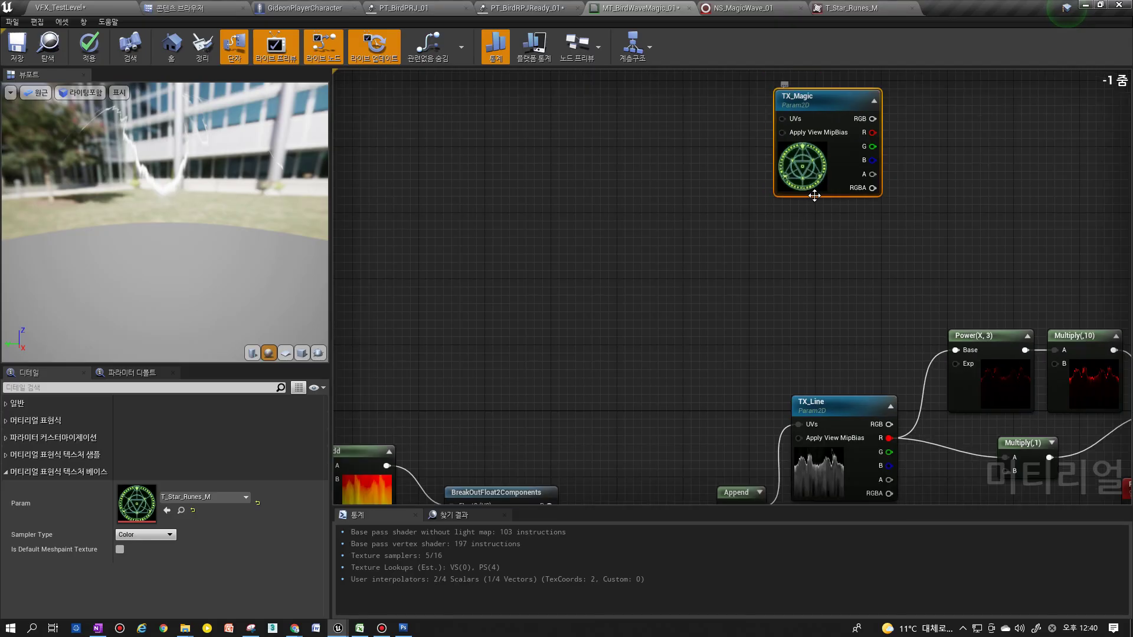
{"action": "scroll", "coordinate": [812, 323], "scroll_direction": "down", "scroll_amount": 2}
{"action": "scroll", "coordinate": [812, 323], "scroll_direction": "up", "scroll_amount": 3}
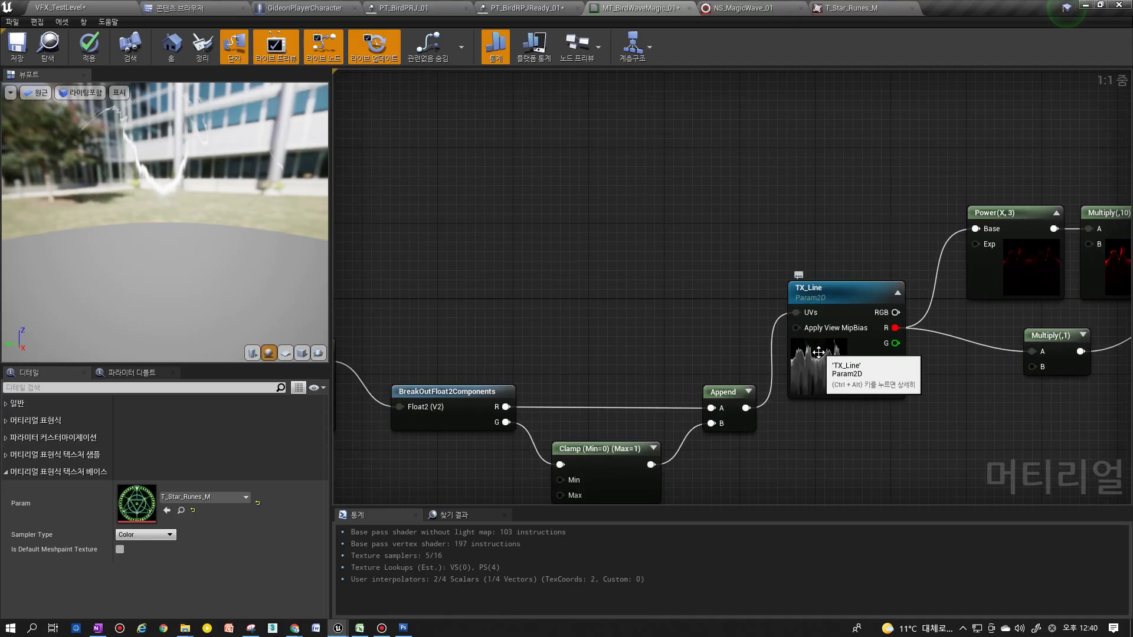
{"action": "right_click_drag", "start_coordinate": [841, 259], "coordinate": [782, 299]}
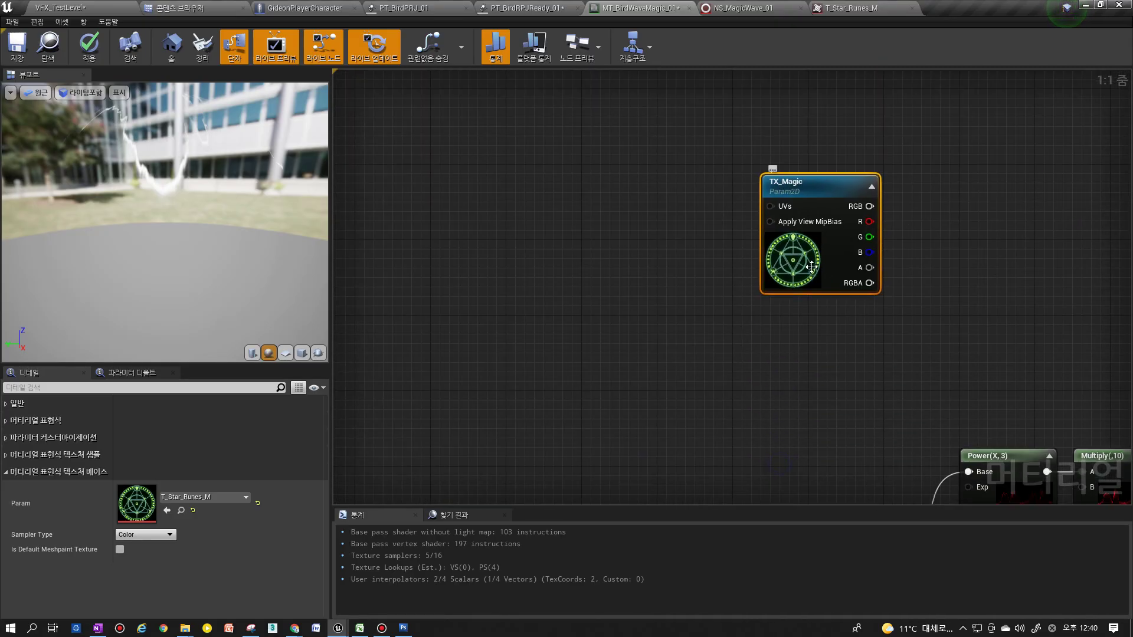
{"action": "scroll", "coordinate": [767, 272], "scroll_direction": "down", "scroll_amount": 1}
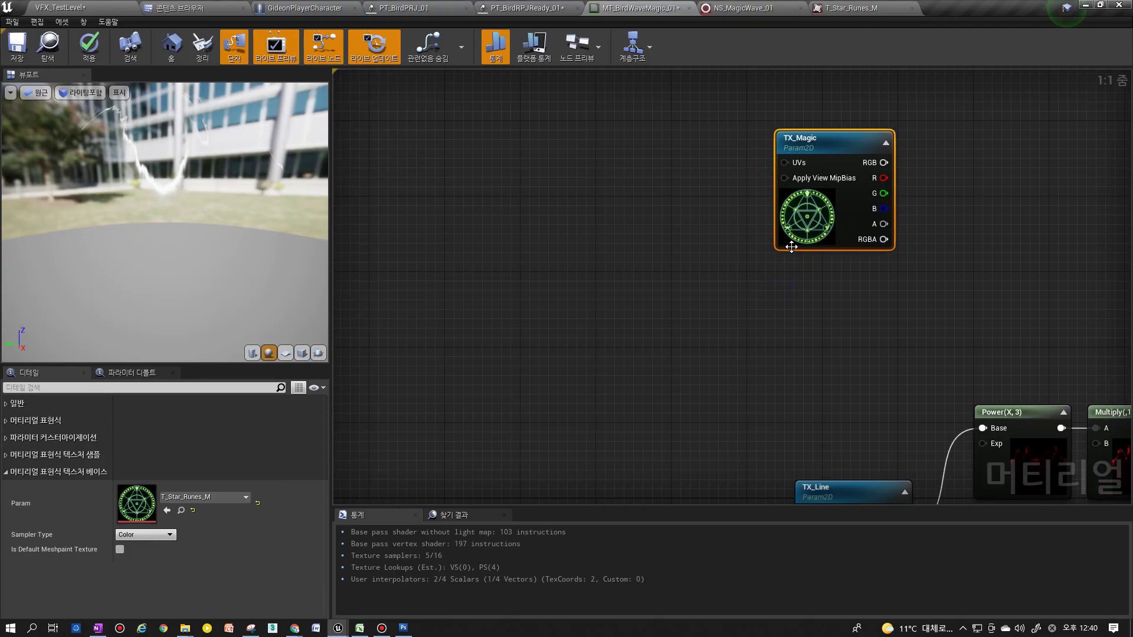
{"action": "right_click_drag", "start_coordinate": [756, 256], "coordinate": [781, 193]}
{"action": "scroll", "coordinate": [781, 194], "scroll_direction": "down", "scroll_amount": 1}
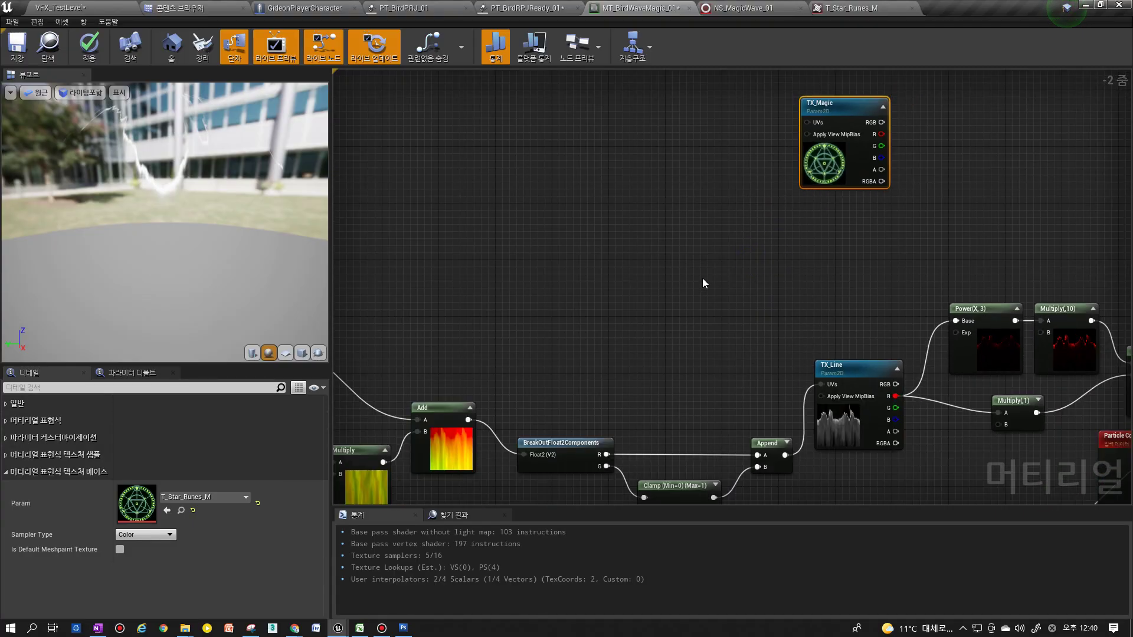
Open the SM_WaveMagic_01 mesh from the VFX/Base/StaticMesh folder in the content browser and view its face
{"action": "left_click", "coordinate": [180, 8]}
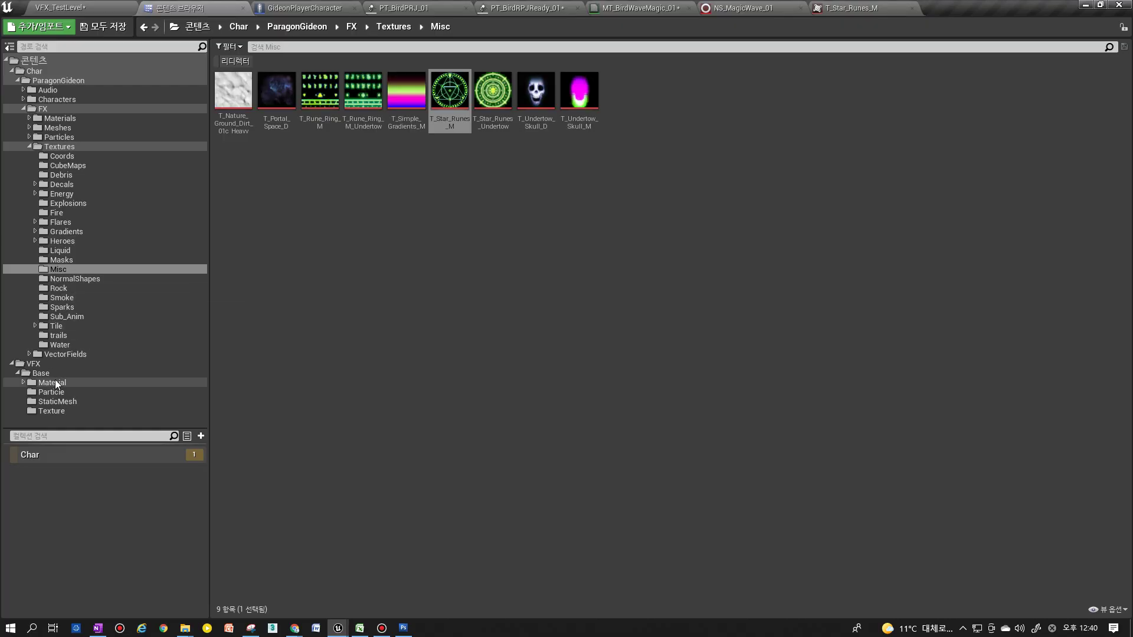
{"action": "left_click", "coordinate": [59, 402]}
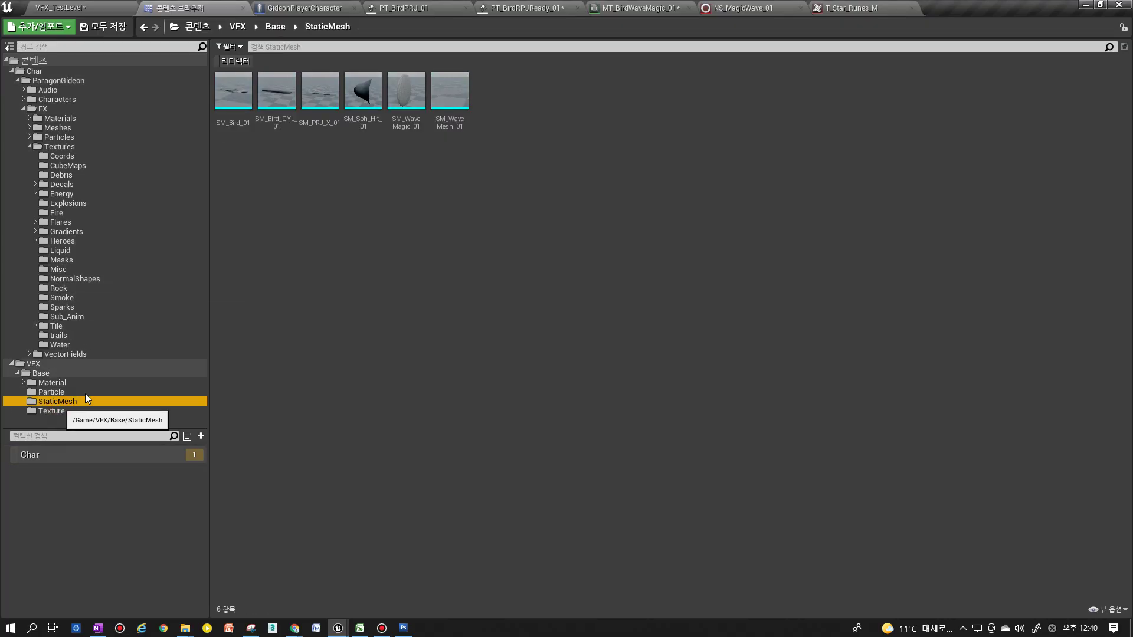
{"action": "double_click", "coordinate": [407, 105]}
{"action": "left_click_drag", "start_coordinate": [431, 280], "coordinate": [360, 283]}
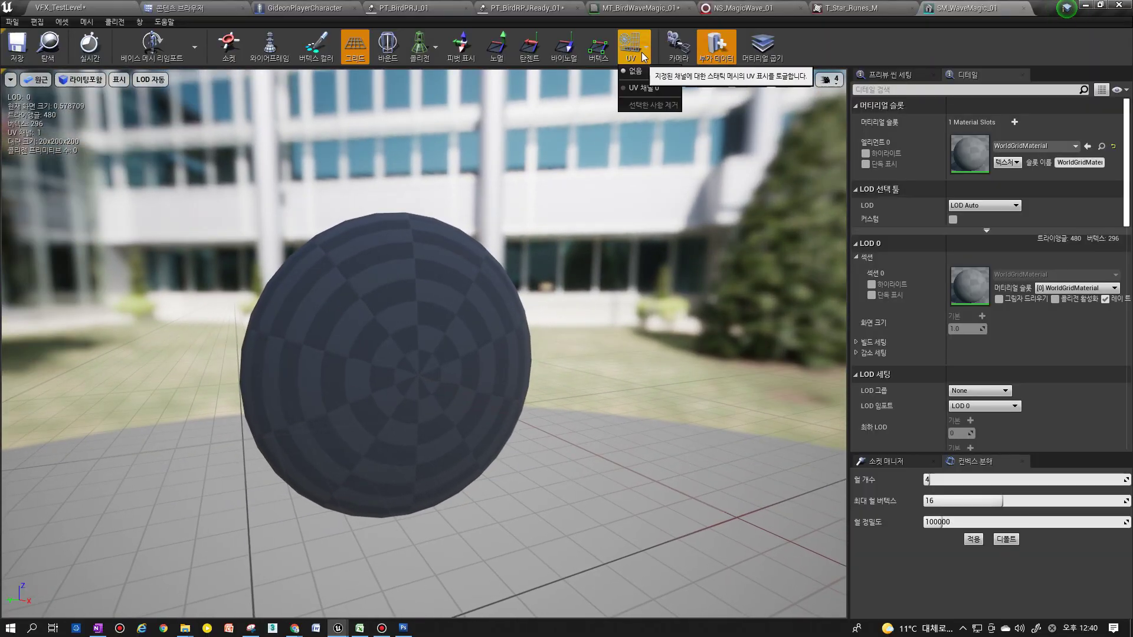
Display UV channel 0 of SM_WaveMagic_01 and compare its layout with the disc's surface
{"action": "left_click", "coordinate": [630, 47]}
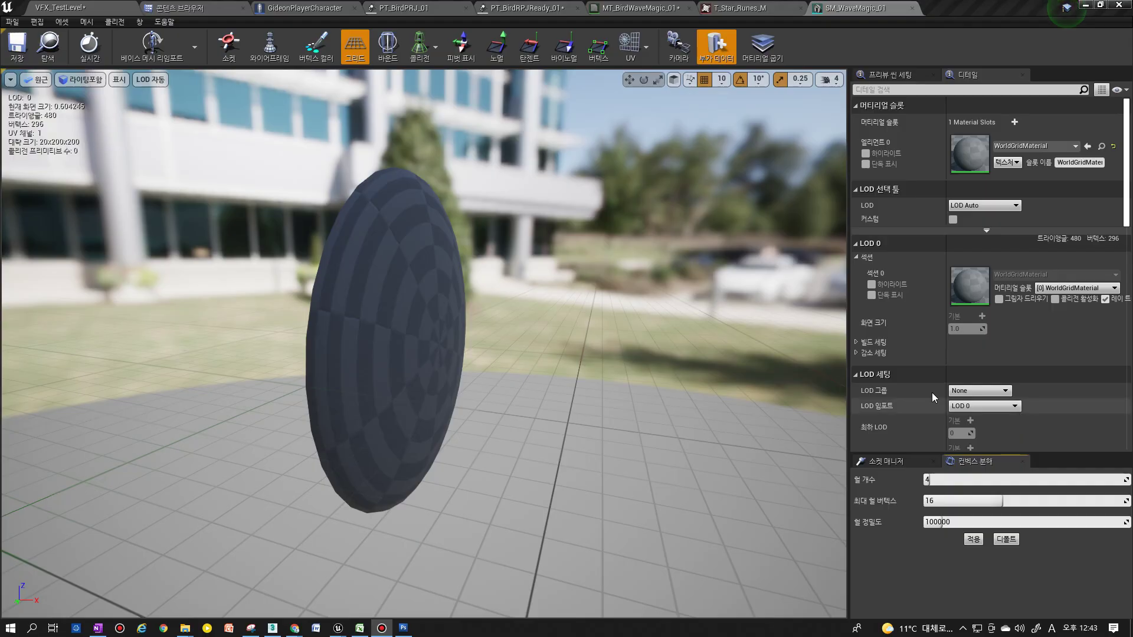
{"action": "left_click", "coordinate": [630, 47]}
{"action": "left_click", "coordinate": [644, 87]}
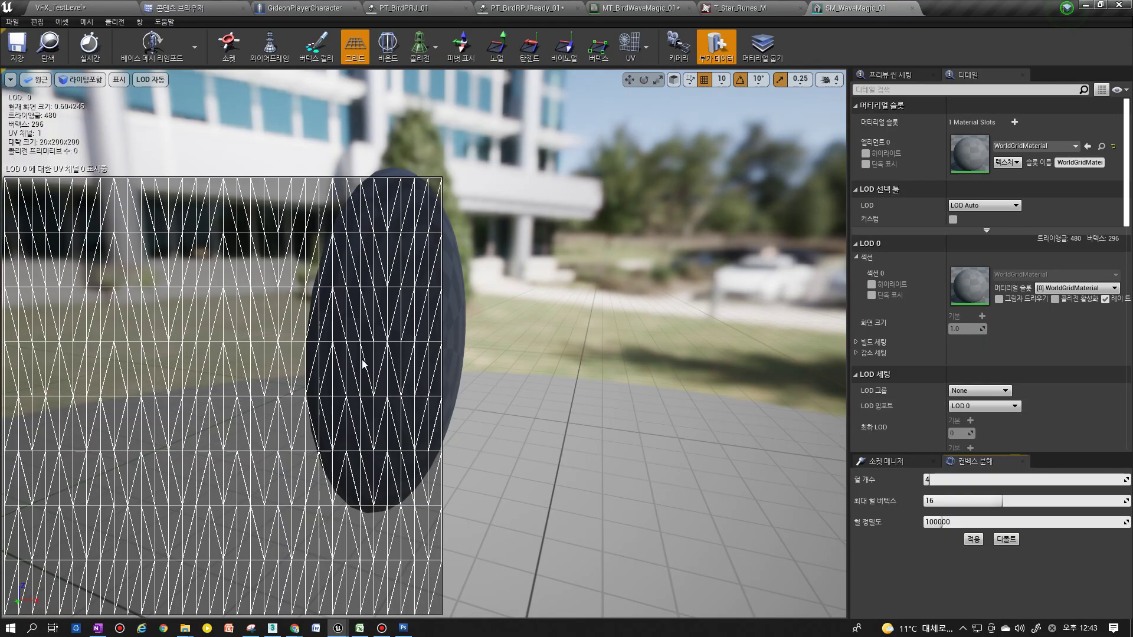
{"action": "left_click_drag", "start_coordinate": [396, 346], "coordinate": [318, 608]}
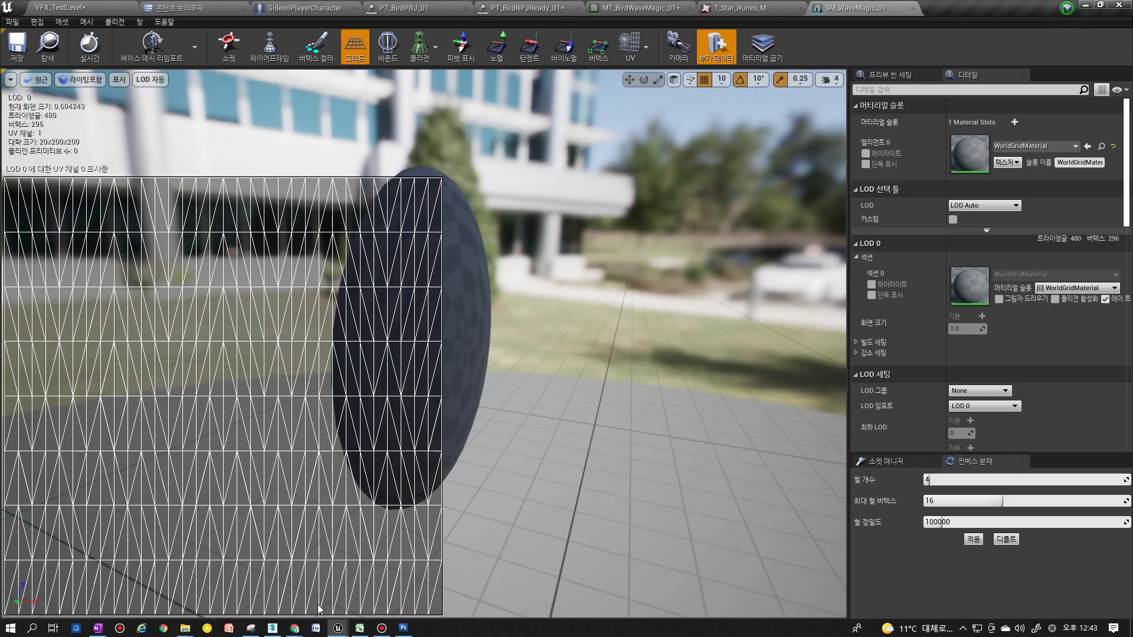
{"action": "left_click_drag", "start_coordinate": [328, 370], "coordinate": [576, 411]}
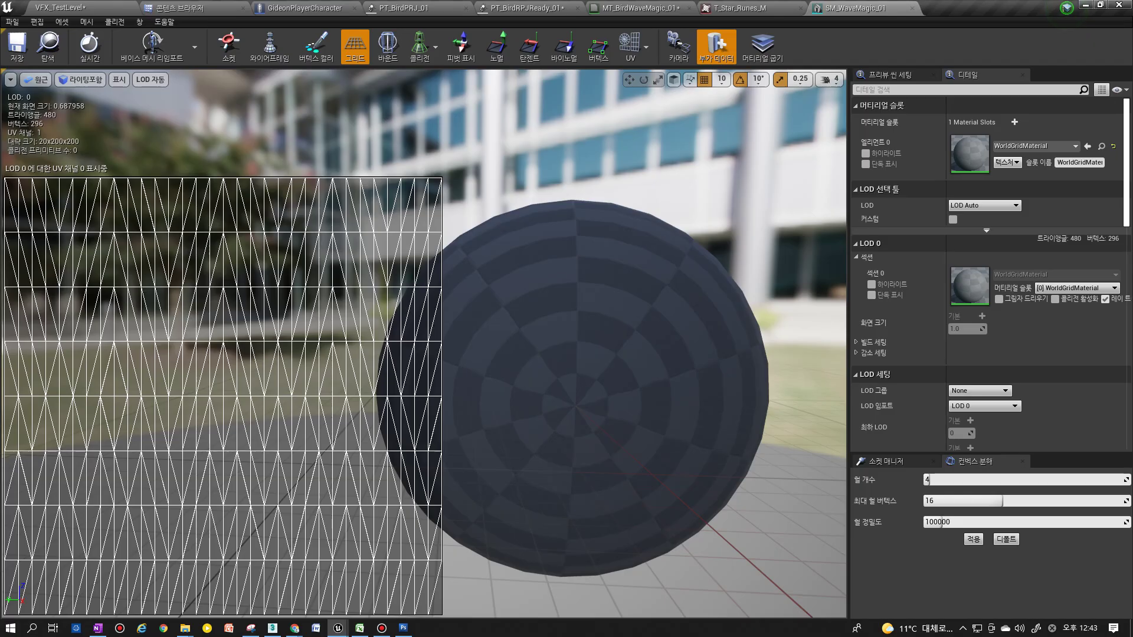
Switch to 3ds Max and hide every object in SM_Brid_01.max except the selected disc, Sphere001
{"action": "key", "text": "alt+Tab"}
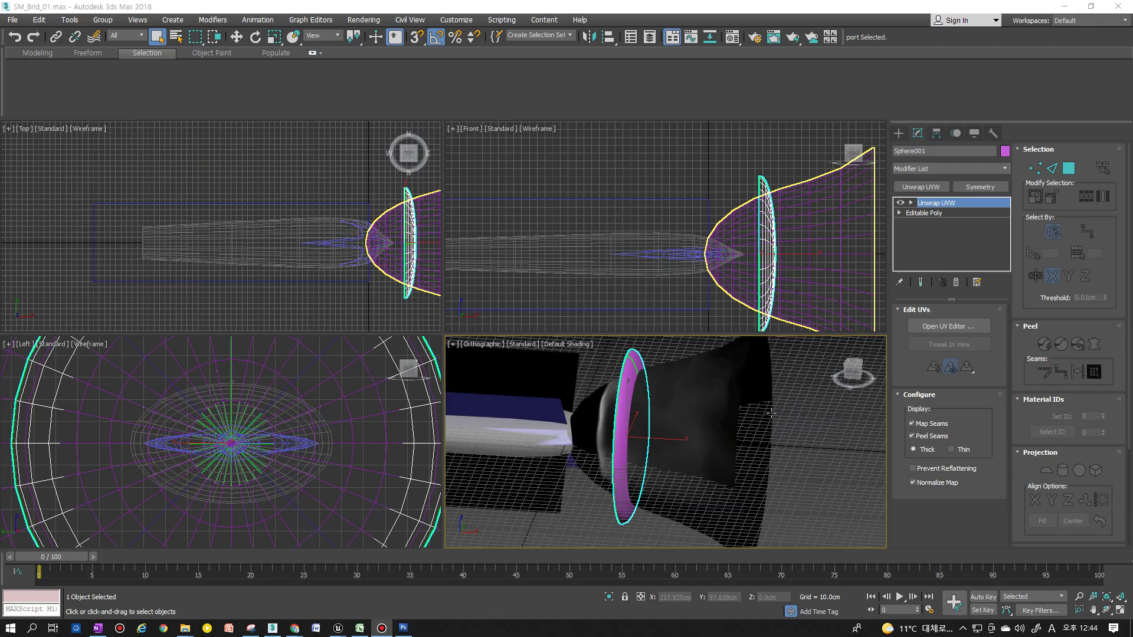
{"action": "right_click", "coordinate": [741, 447]}
{"action": "scroll", "coordinate": [686, 465], "scroll_direction": "down", "scroll_amount": 3}
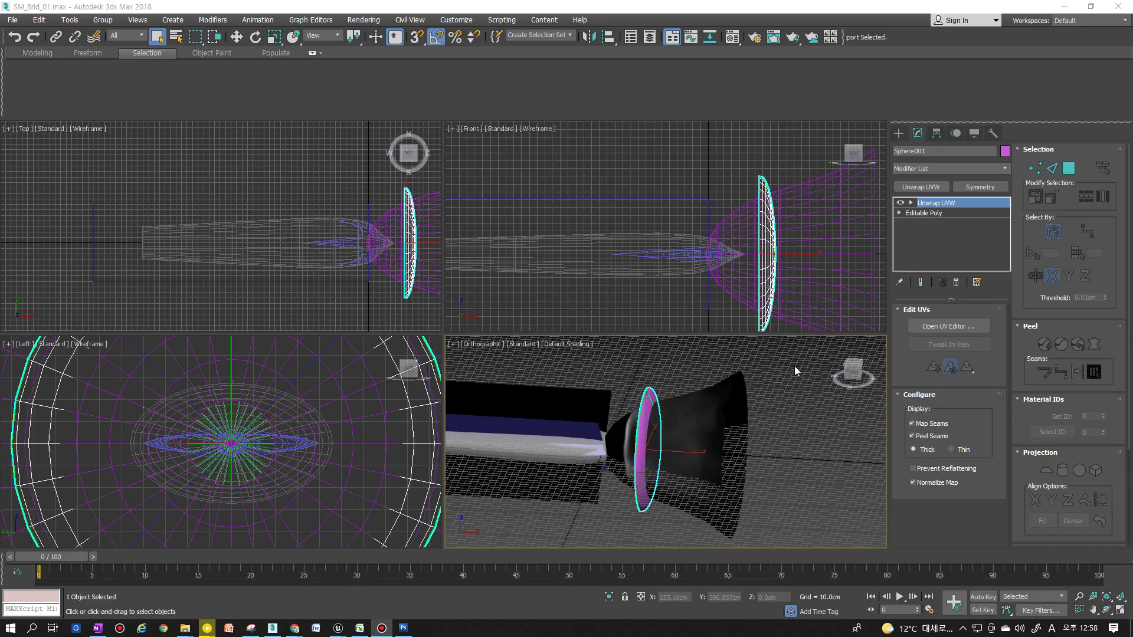
{"action": "scroll", "coordinate": [720, 408], "scroll_direction": "down", "scroll_amount": 3}
{"action": "middle_click_drag", "start_coordinate": [720, 410], "coordinate": [657, 438], "text": "alt"}
{"action": "right_click", "coordinate": [657, 437]}
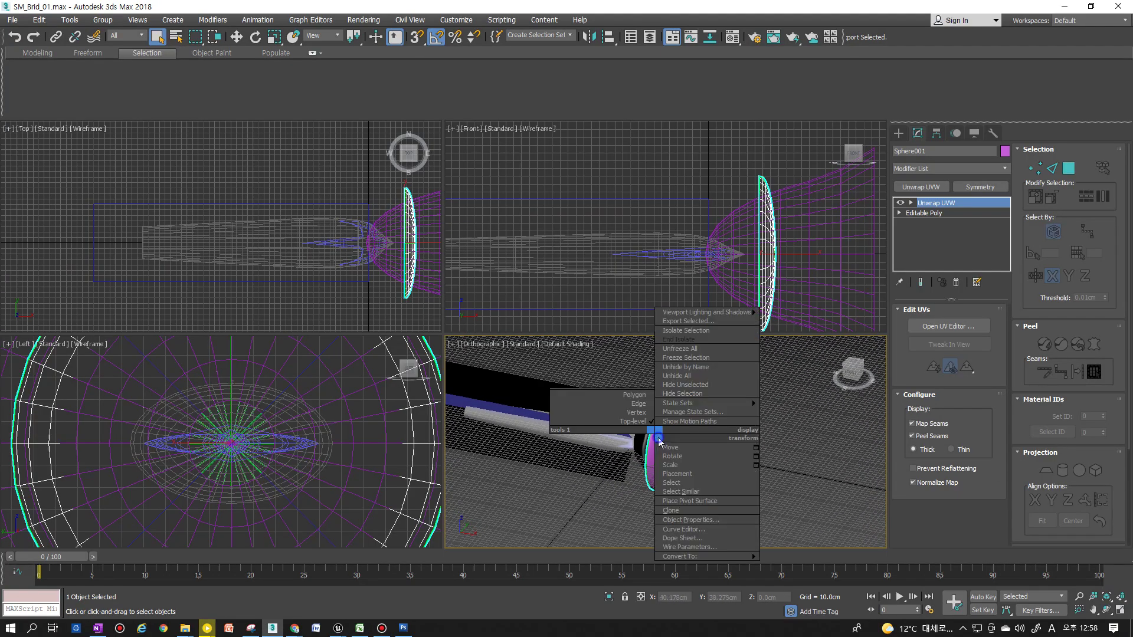
{"action": "left_click", "coordinate": [688, 387]}
Move the disc to the world origin by resetting its X position to 0
{"action": "middle_click_drag", "start_coordinate": [682, 404], "coordinate": [689, 482], "text": "alt"}
{"action": "key", "text": "w"}
{"action": "right_click", "coordinate": [695, 598]}
Examine the disc's UVs in the UV editor by selecting the lower and upper vertex rows, and close the editor
{"action": "left_click", "coordinate": [947, 326]}
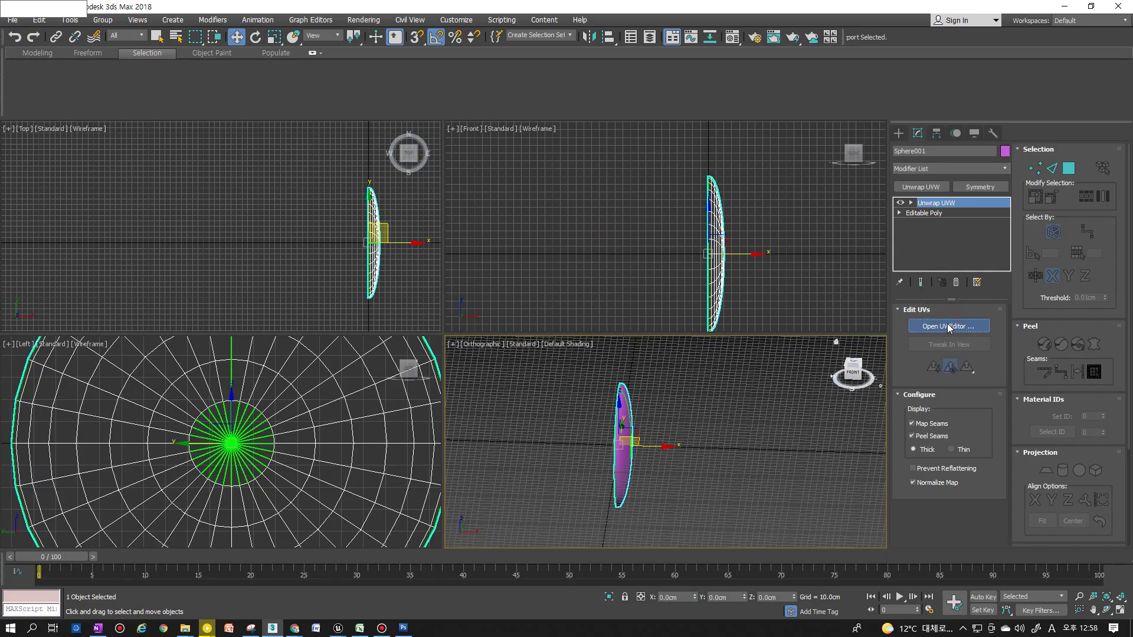
{"action": "key", "text": "3"}
{"action": "left_click", "coordinate": [177, 341]}
{"action": "scroll", "coordinate": [666, 436], "scroll_direction": "up", "scroll_amount": 4}
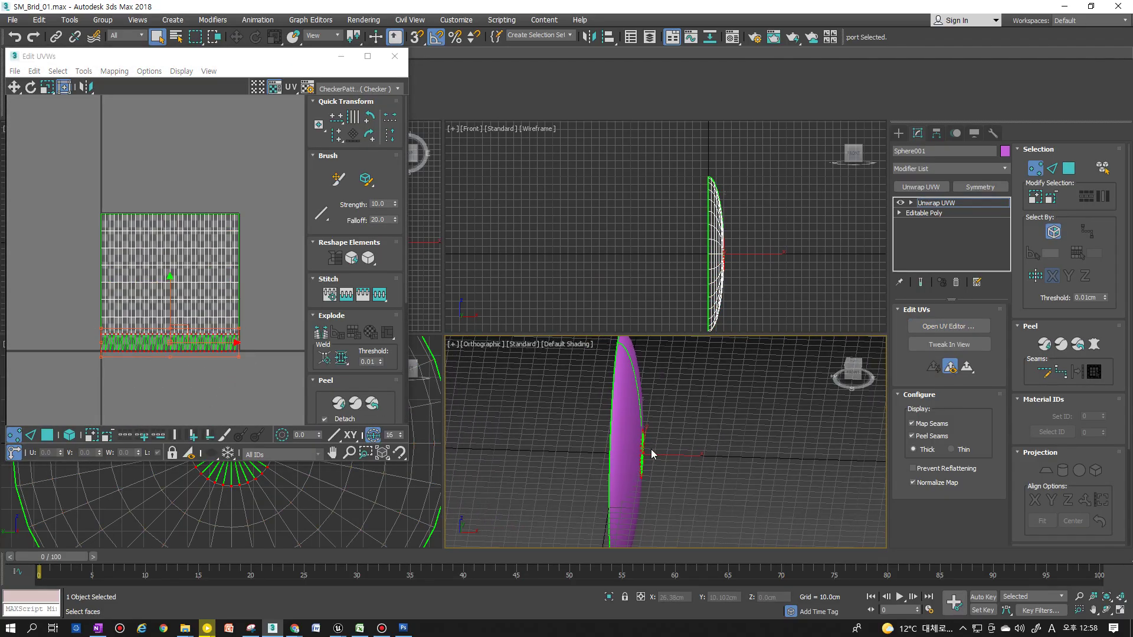
{"action": "middle_click_drag", "start_coordinate": [652, 453], "coordinate": [619, 447], "text": "alt"}
{"action": "key", "text": "1"}
{"action": "key", "text": "3"}
{"action": "left_click", "coordinate": [196, 223]}
{"action": "middle_click_drag", "start_coordinate": [686, 429], "coordinate": [655, 431], "text": "alt"}
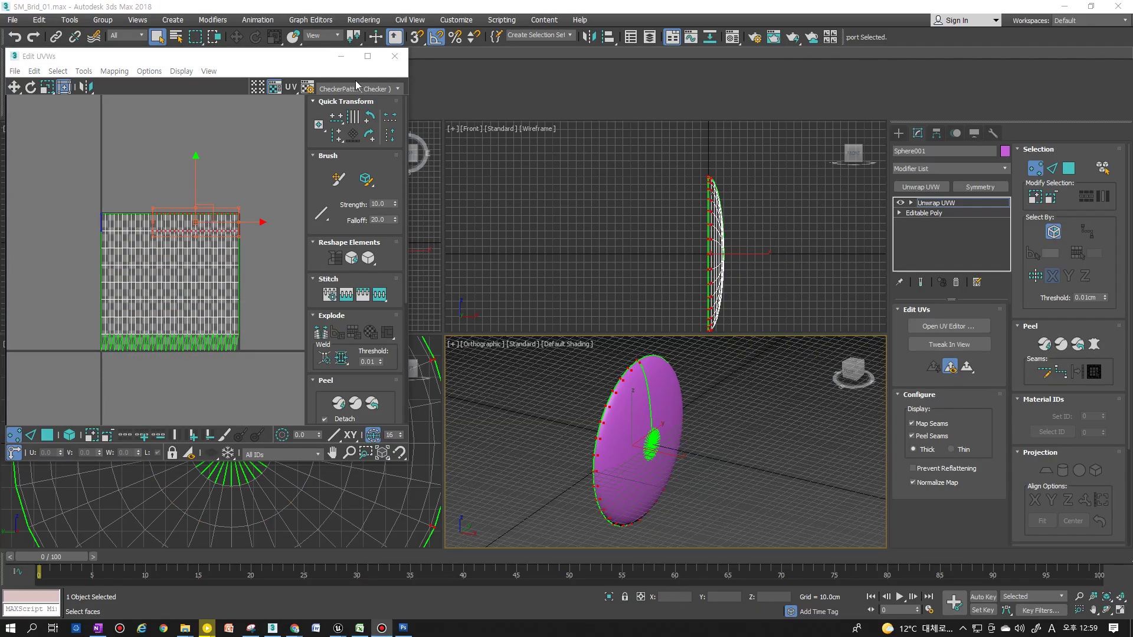
{"action": "left_click", "coordinate": [395, 56]}
{"action": "left_click", "coordinate": [939, 207]}
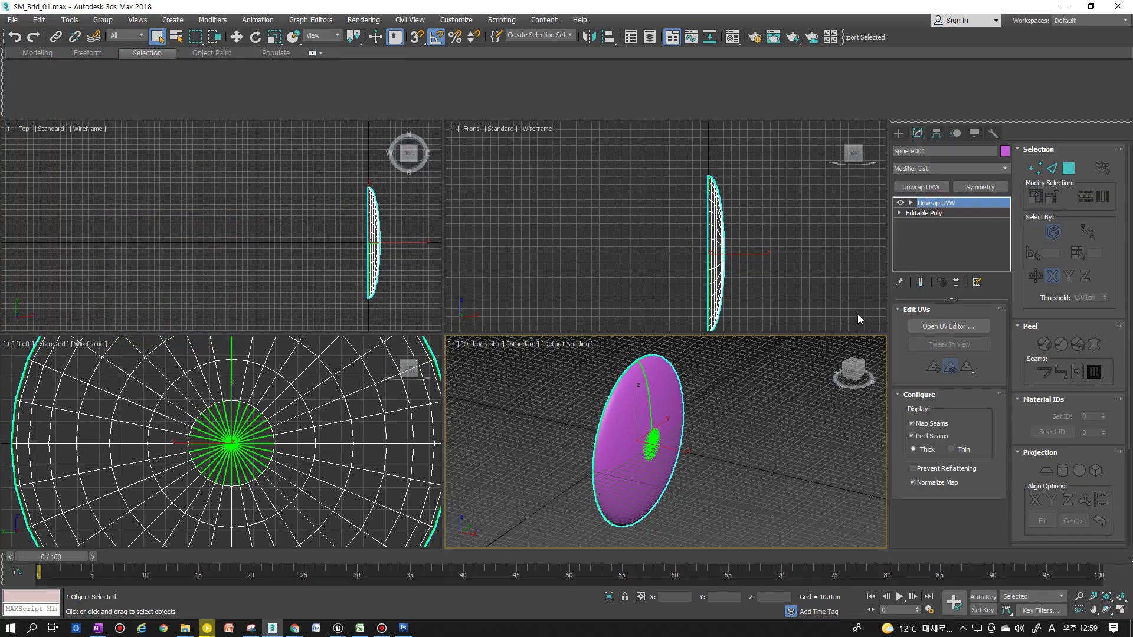
Add a second Unwrap UVW modifier to Sphere001 and set its map channel to 2, moving the current UVs into that channel
{"action": "scroll", "coordinate": [677, 417], "scroll_direction": "up", "scroll_amount": 2}
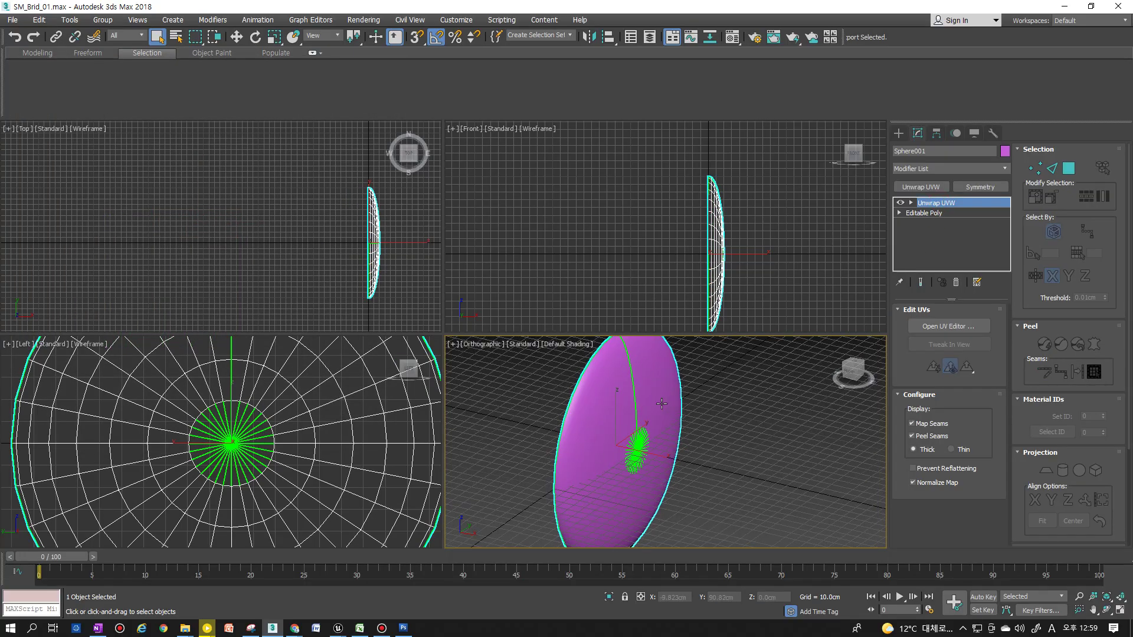
{"action": "scroll", "coordinate": [647, 432], "scroll_direction": "down", "scroll_amount": 2}
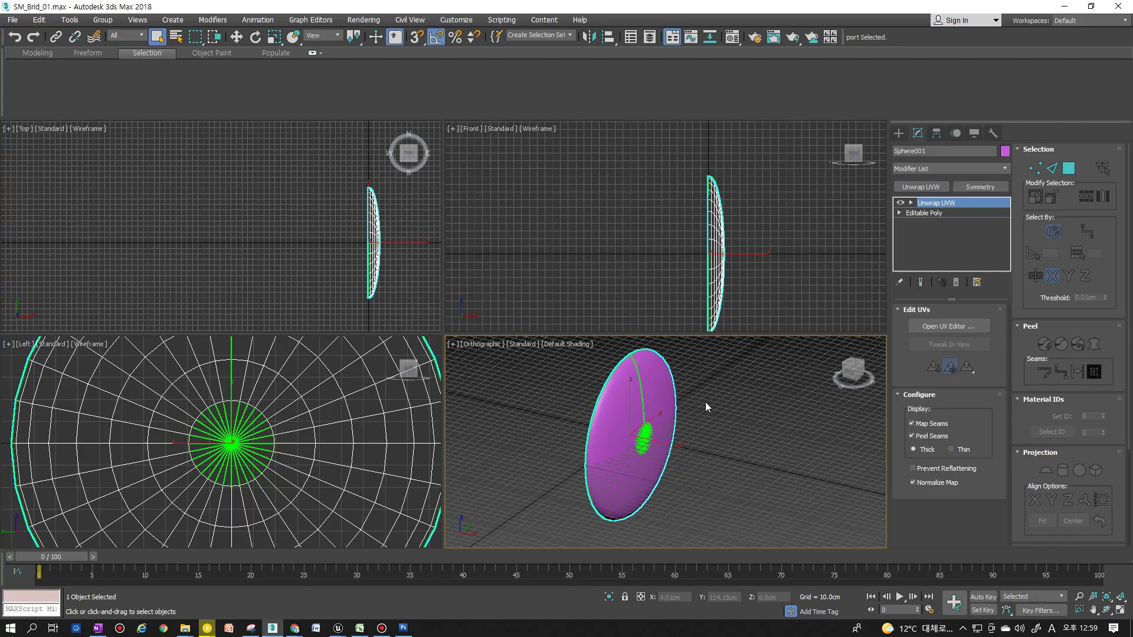
{"action": "left_click", "coordinate": [944, 204]}
{"action": "left_click", "coordinate": [944, 203]}
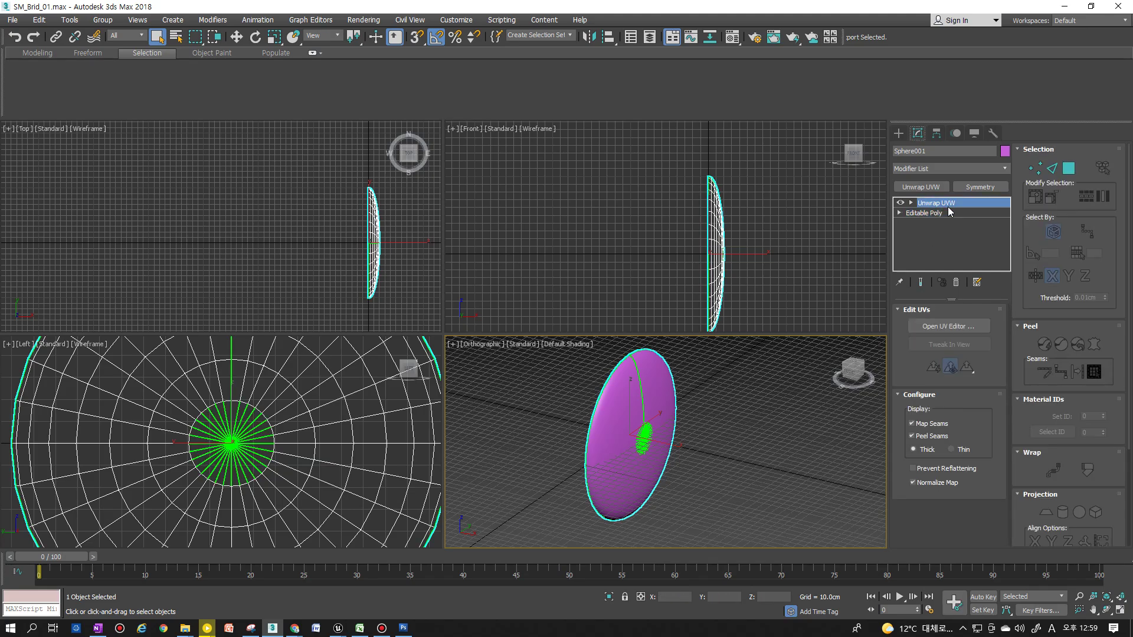
{"action": "left_click", "coordinate": [1036, 155]}
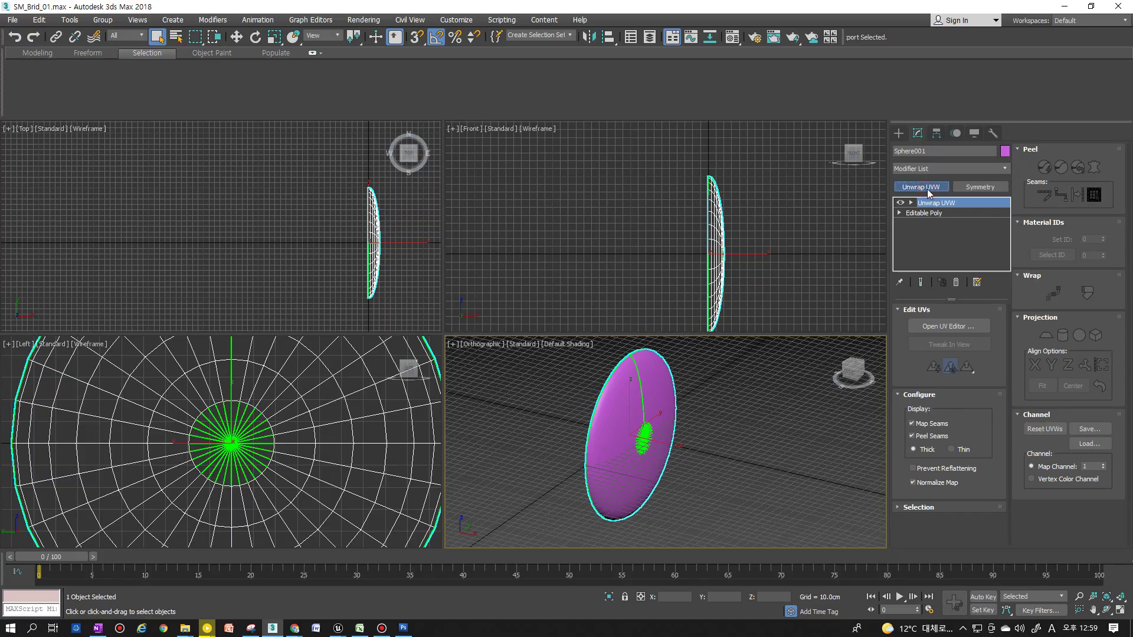
{"action": "left_click", "coordinate": [927, 189]}
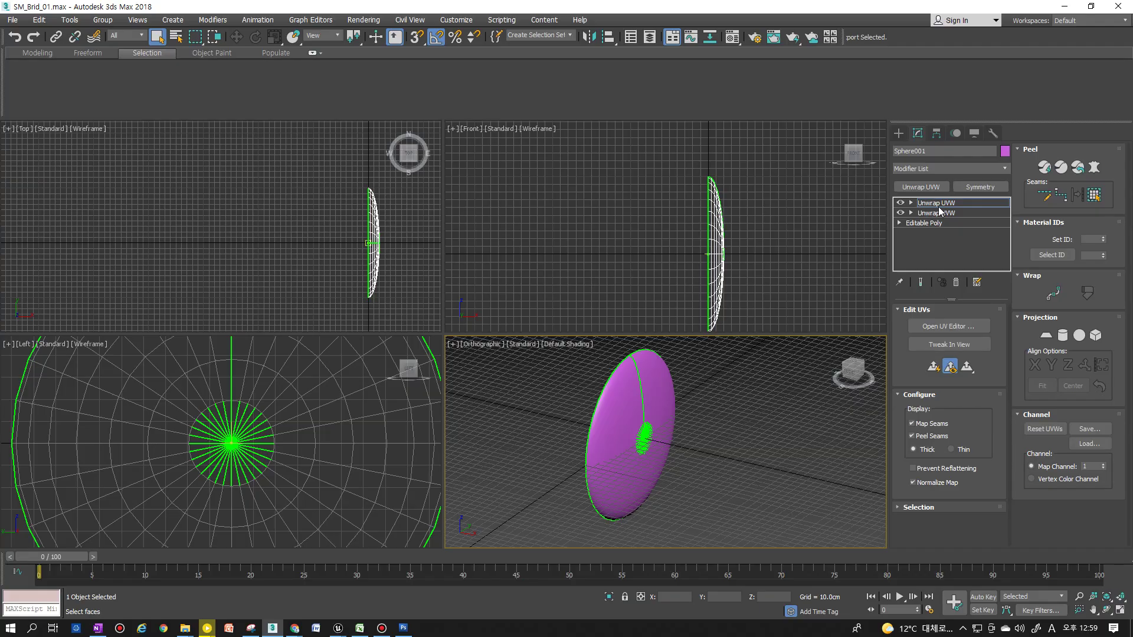
{"action": "double_click", "coordinate": [1085, 467]}
{"action": "type", "text": "2"}
{"action": "key", "text": "Return"}
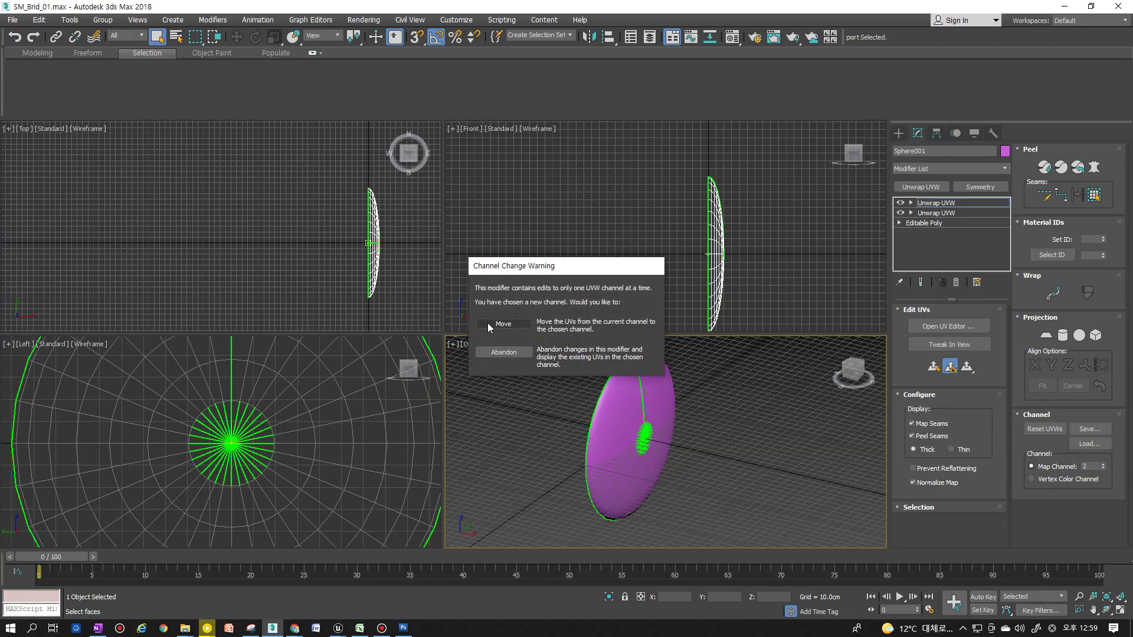
{"action": "left_click", "coordinate": [503, 324]}
{"action": "left_click", "coordinate": [938, 203]}
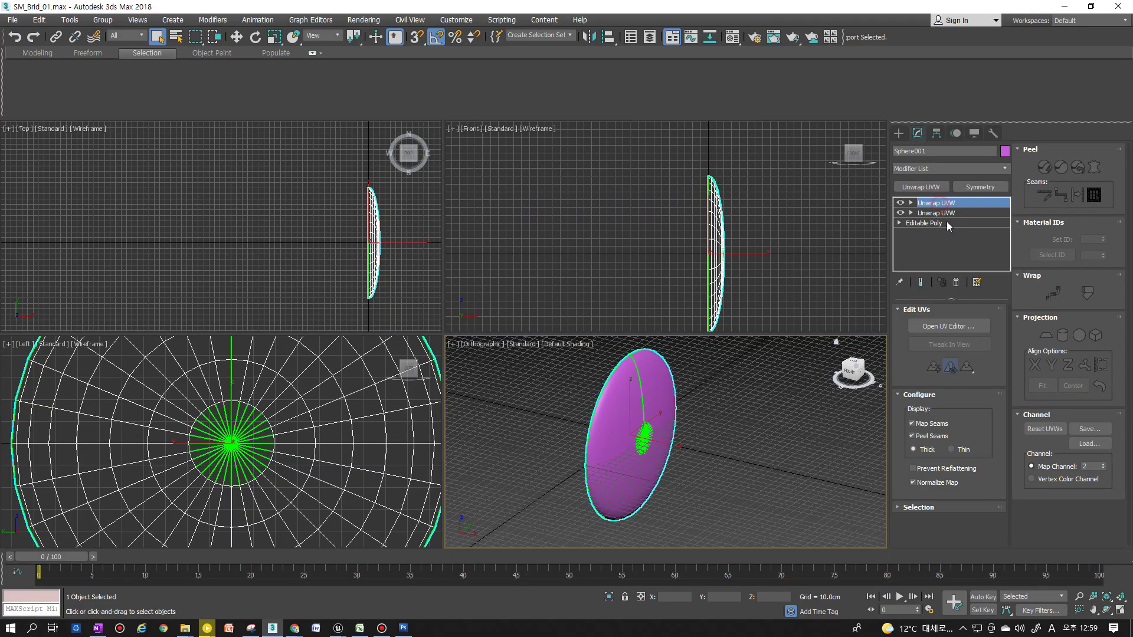
Open the UV editor for the new unwrap modifier and select all of the disc's polygons
{"action": "left_click", "coordinate": [950, 326]}
{"action": "scroll", "coordinate": [278, 321], "scroll_direction": "down", "scroll_amount": 5}
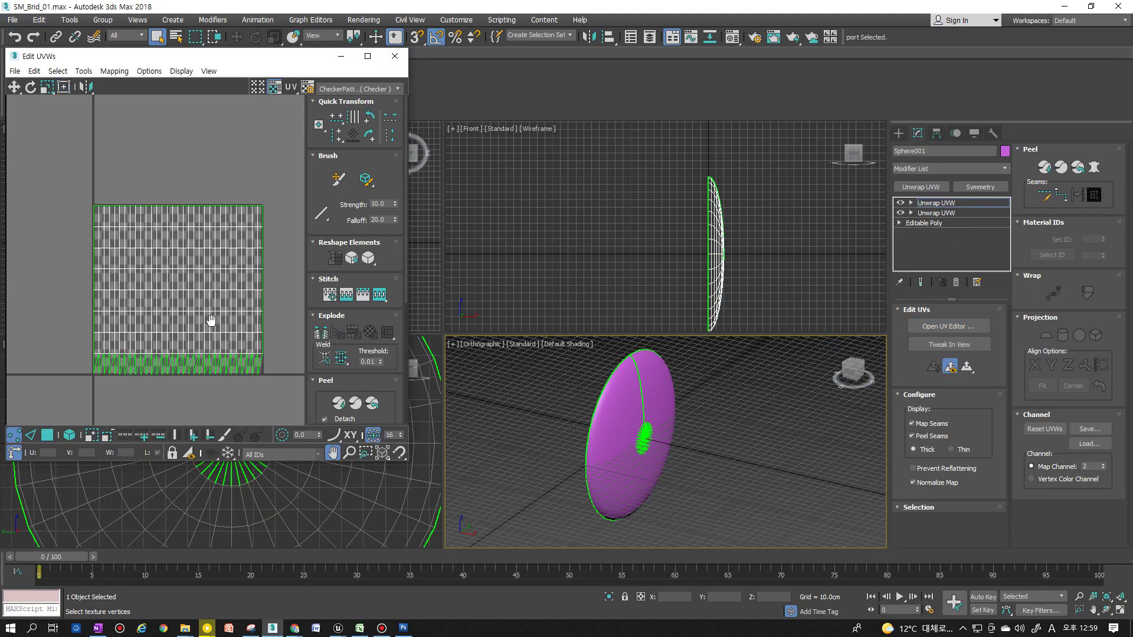
{"action": "left_click_drag", "start_coordinate": [88, 180], "coordinate": [258, 378]}
{"action": "scroll", "coordinate": [258, 374], "scroll_direction": "up", "scroll_amount": 2}
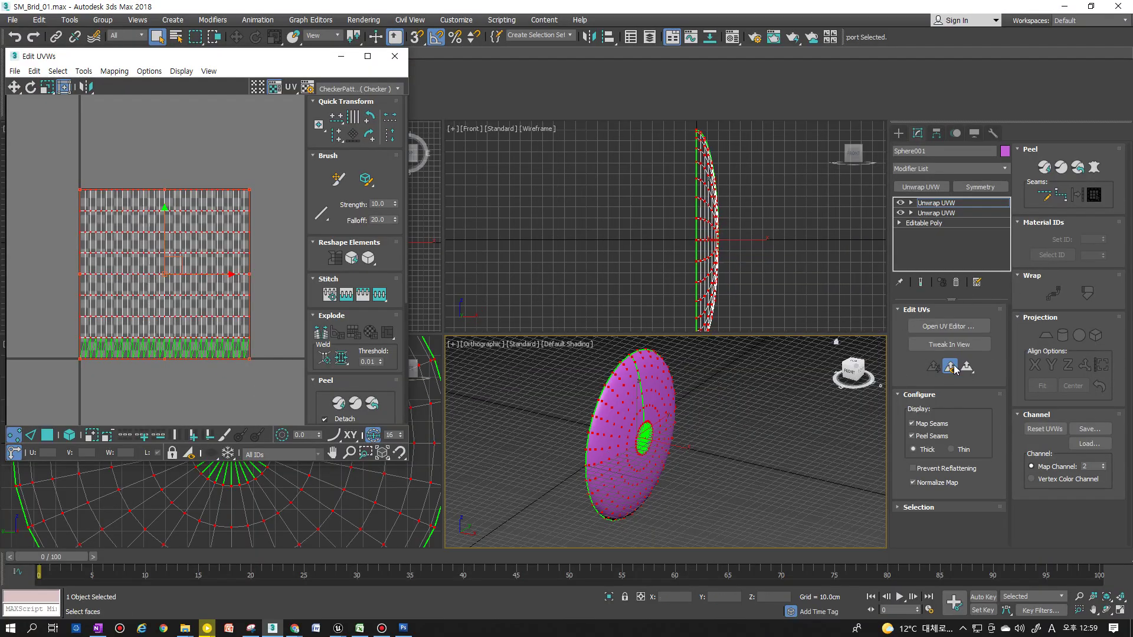
{"action": "left_click", "coordinate": [924, 508]}
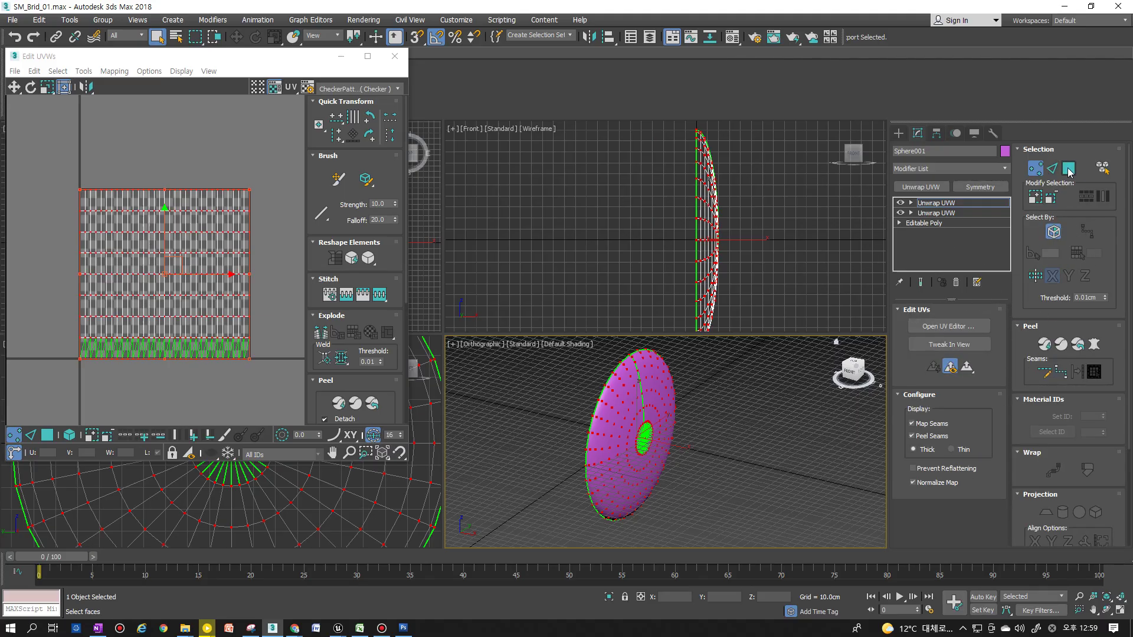
{"action": "left_click", "coordinate": [1070, 170]}
{"action": "left_click_drag", "start_coordinate": [41, 394], "coordinate": [286, 126]}
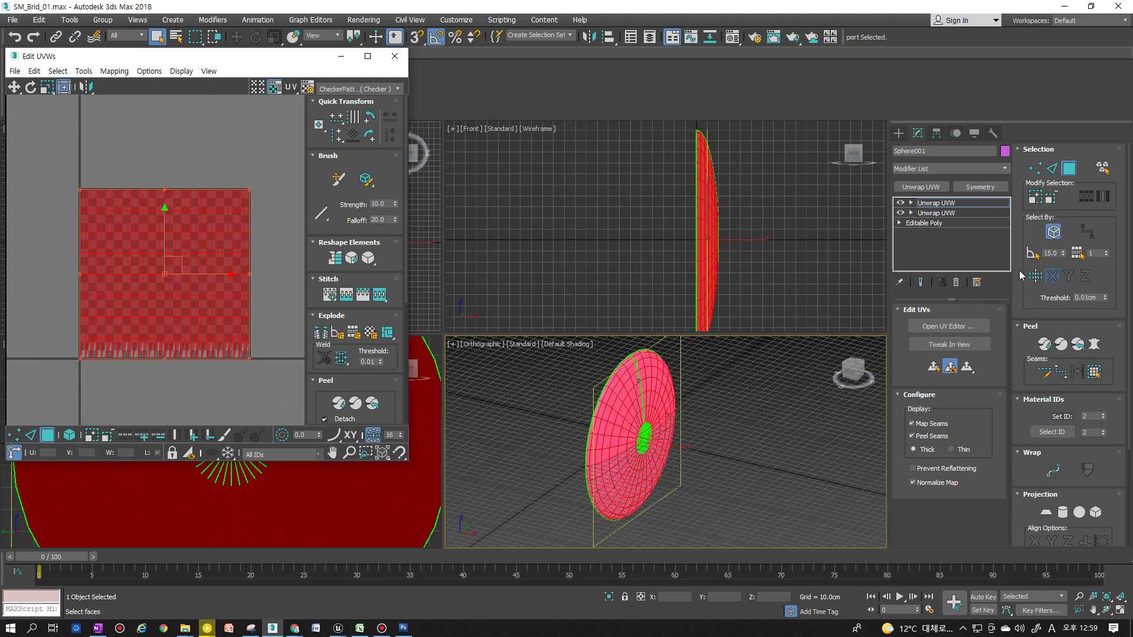
Try the planar, box, spherical and cylindrical projections on the selected polygons
{"action": "scroll", "coordinate": [1018, 475], "scroll_direction": "down", "scroll_amount": 4}
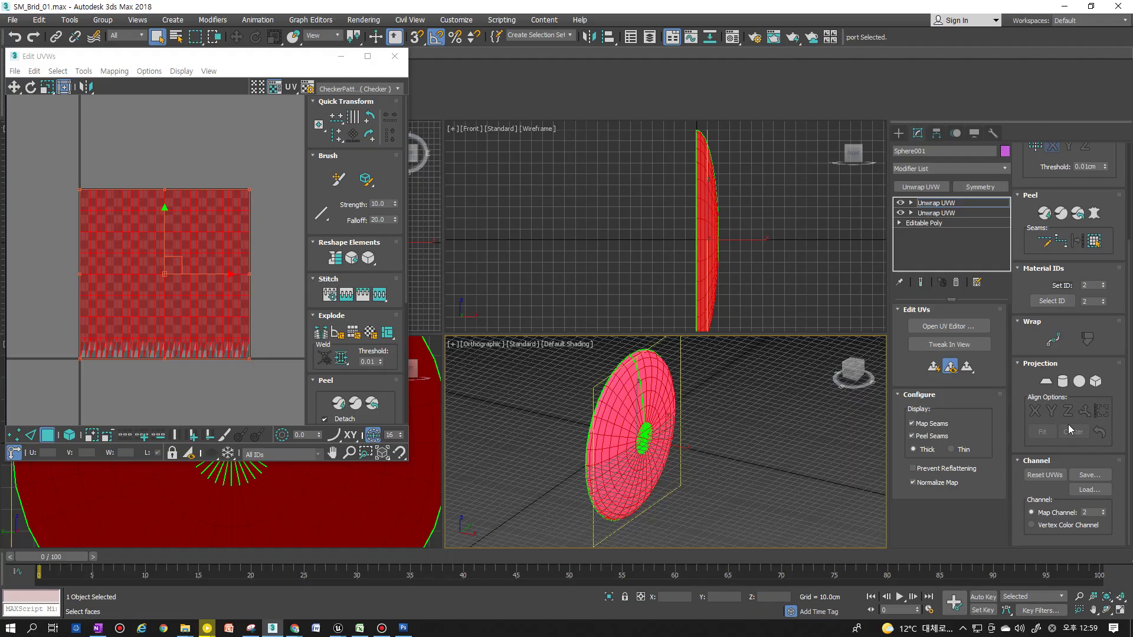
{"action": "left_click", "coordinate": [1047, 384]}
{"action": "left_click", "coordinate": [1095, 382]}
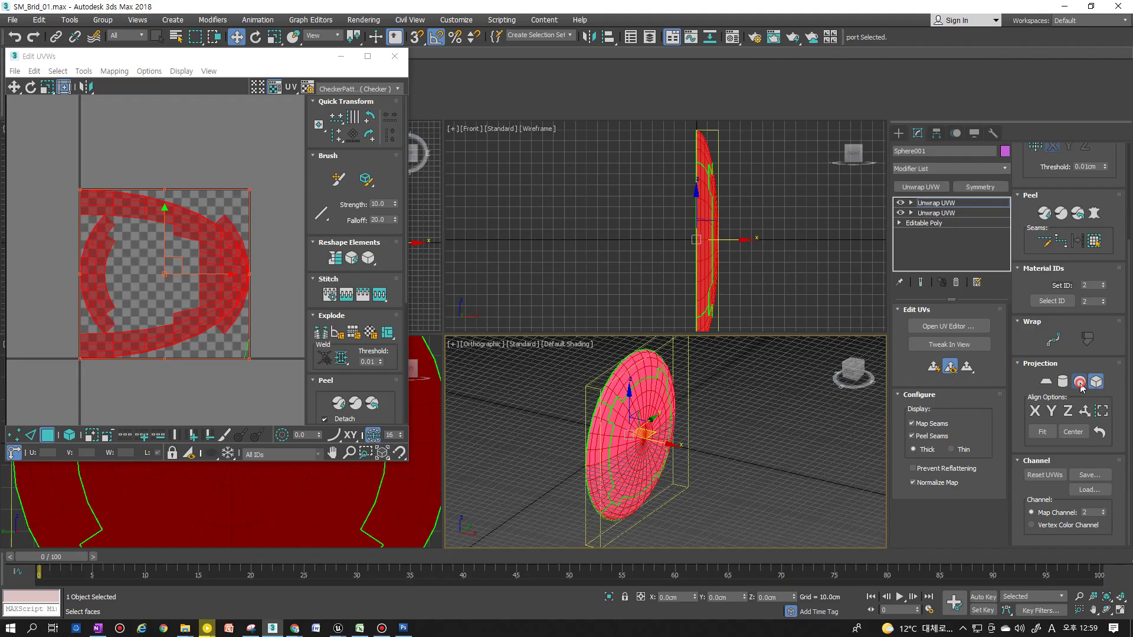
{"action": "left_click", "coordinate": [1080, 385]}
{"action": "left_click", "coordinate": [1064, 383]}
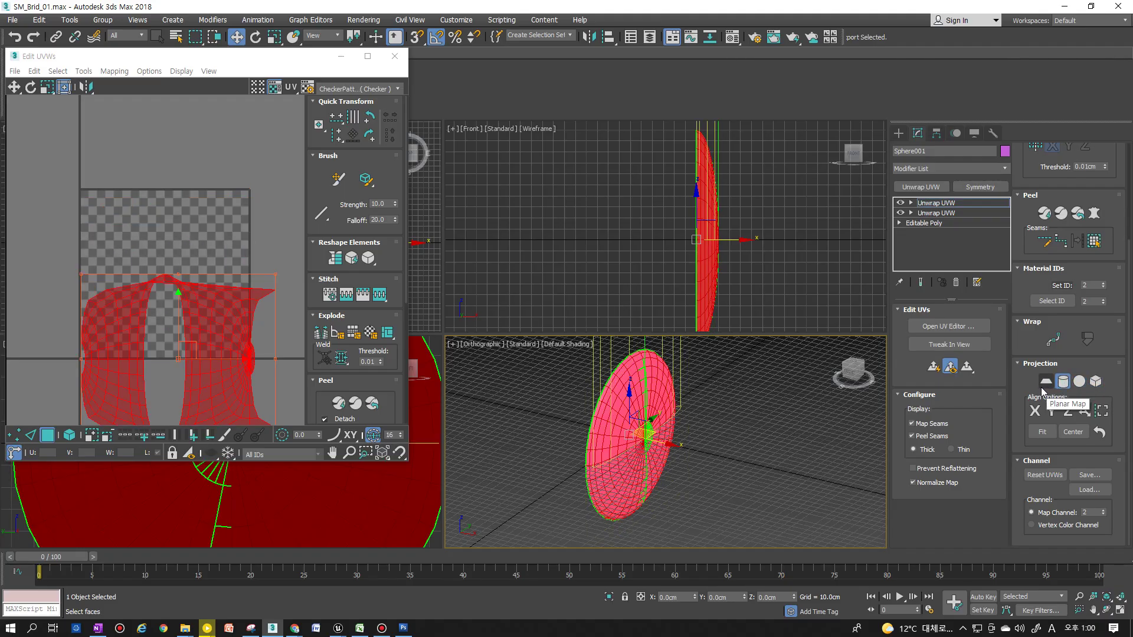
Apply a planar projection to the selected polygons, aligned to the disc's flat face so it maps as a full circle, and exit projection mode
{"action": "left_click", "coordinate": [1045, 384]}
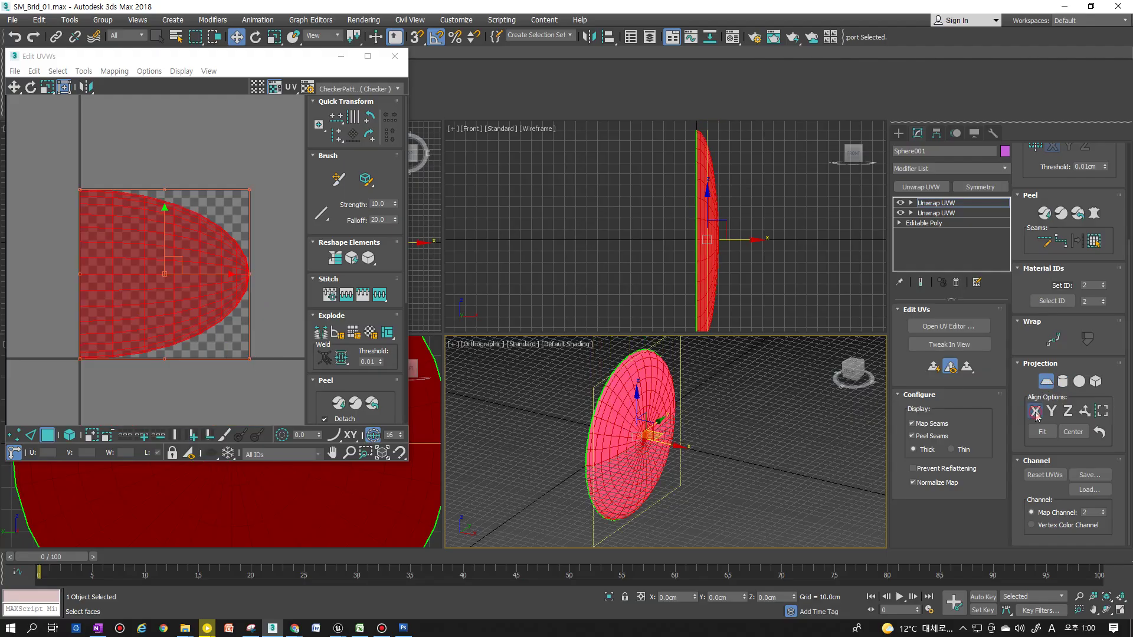
{"action": "left_click", "coordinate": [1034, 413]}
{"action": "left_click", "coordinate": [1066, 413]}
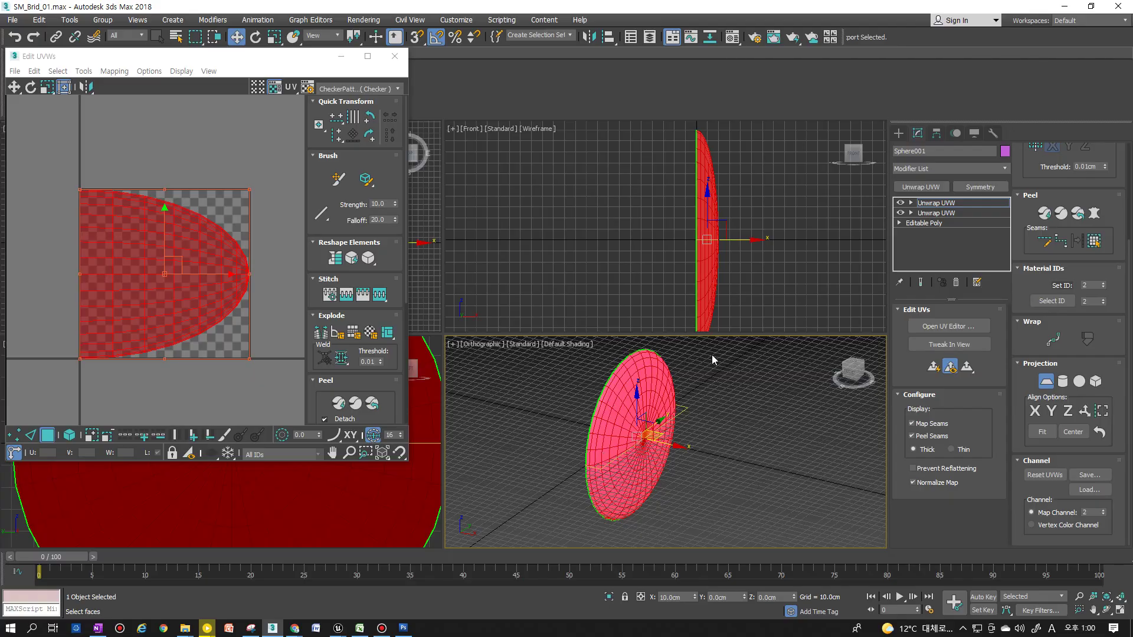
{"action": "left_click", "coordinate": [1056, 437]}
{"action": "left_click", "coordinate": [1084, 437]}
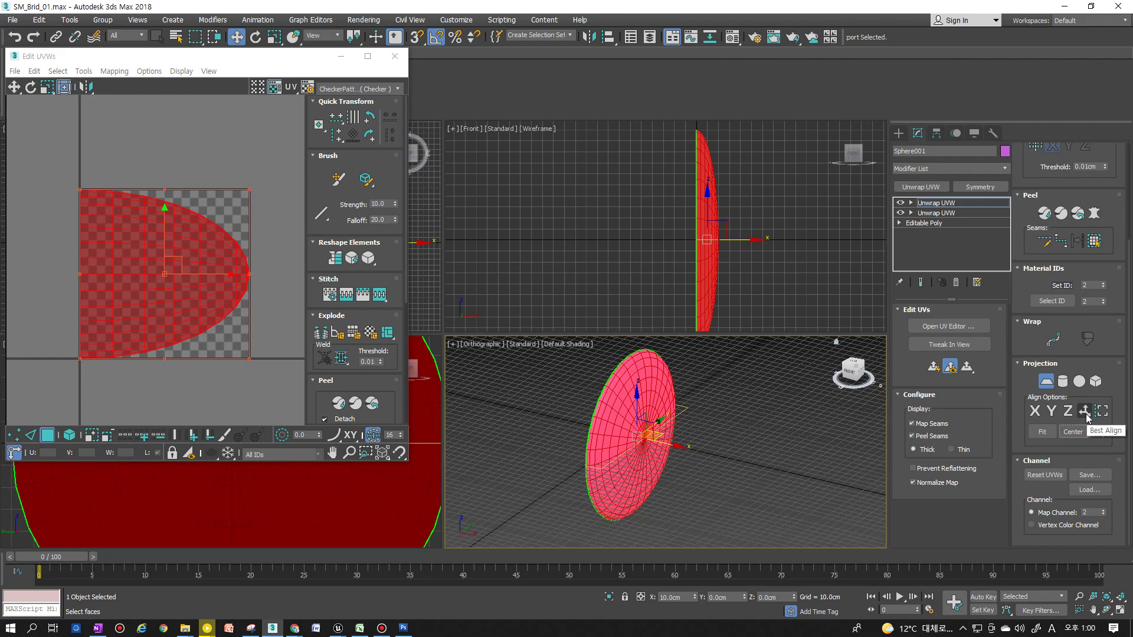
{"action": "left_click", "coordinate": [1086, 411]}
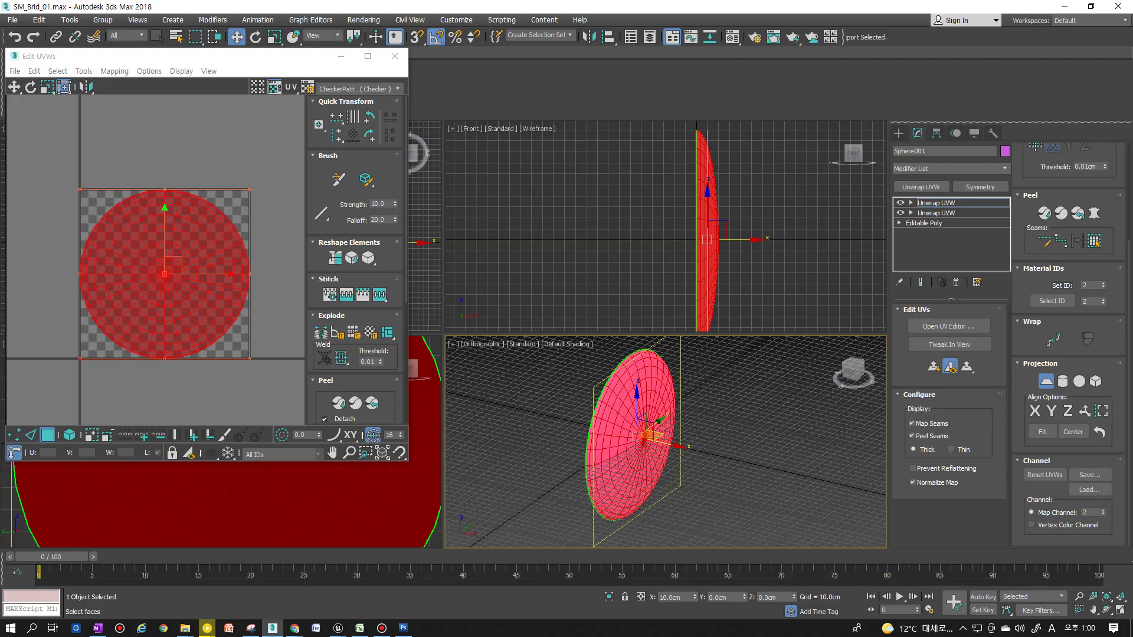
{"action": "left_click_drag", "start_coordinate": [198, 59], "coordinate": [525, 105]}
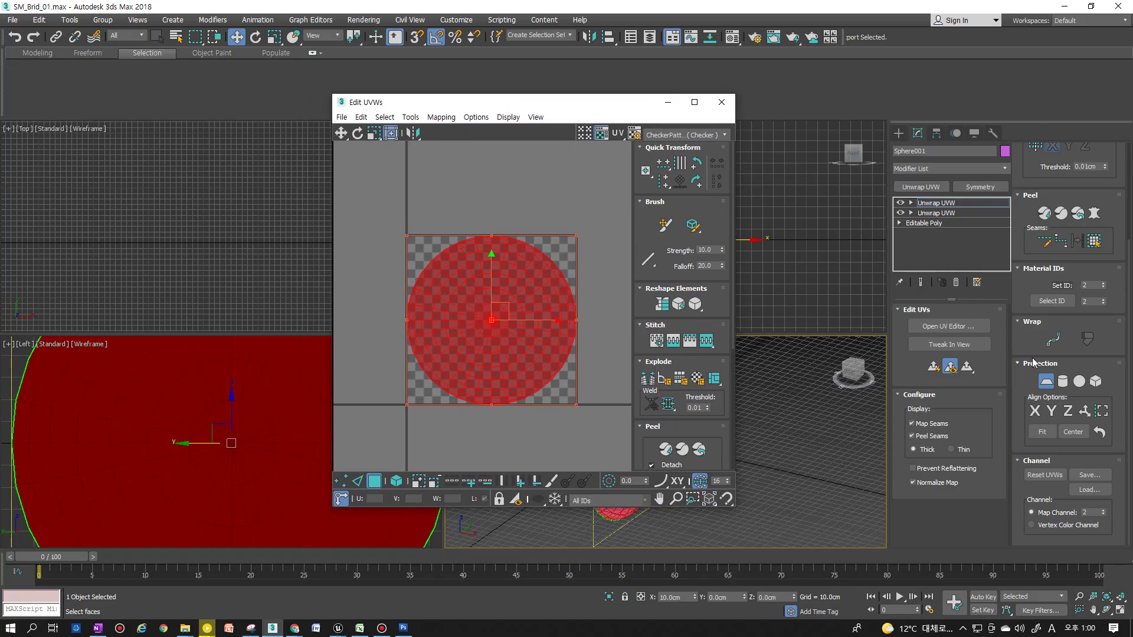
{"action": "left_click", "coordinate": [1049, 385]}
{"action": "left_click", "coordinate": [1048, 385]}
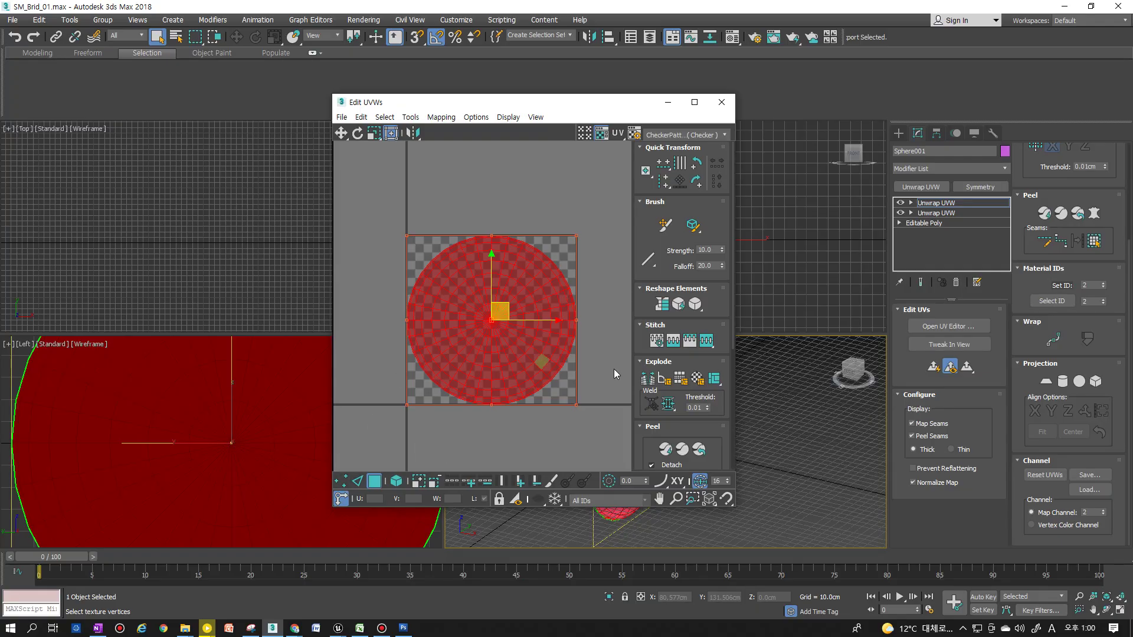
{"action": "left_click_drag", "start_coordinate": [557, 104], "coordinate": [372, 105]}
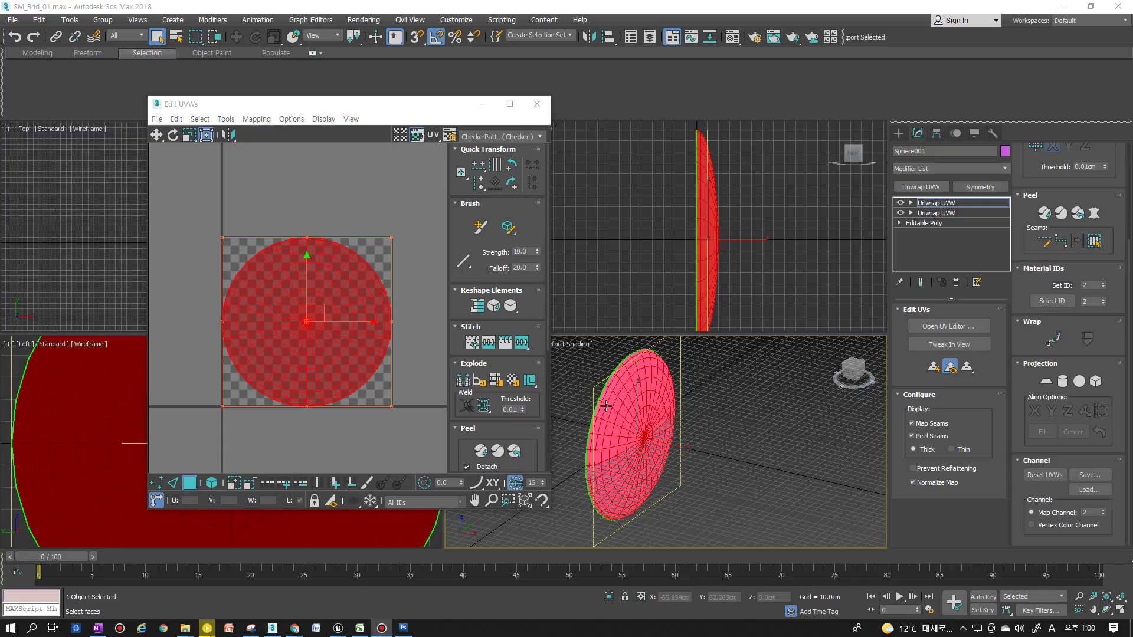
Switch the UV editor to edge selection and select the lowest edges of the disc's outer rim
{"action": "scroll", "coordinate": [606, 406], "scroll_direction": "up", "scroll_amount": 3}
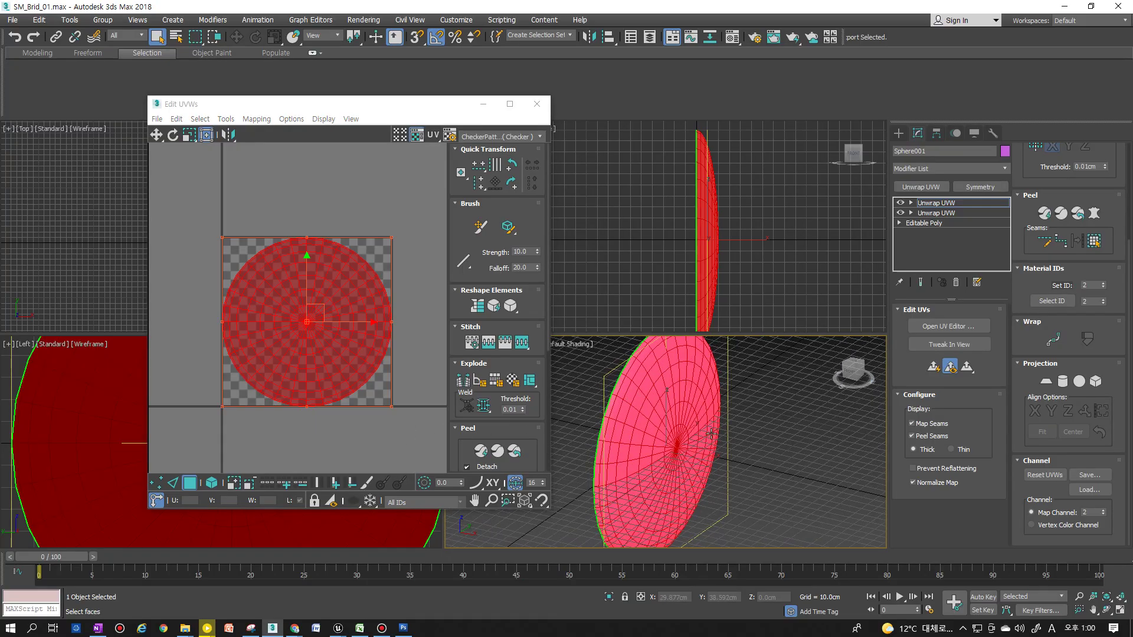
{"action": "left_click", "coordinate": [368, 425]}
{"action": "left_click", "coordinate": [173, 483]}
{"action": "scroll", "coordinate": [307, 413], "scroll_direction": "up", "scroll_amount": 3}
{"action": "key", "text": "ctrl+a"}
{"action": "left_click", "coordinate": [356, 393]}
{"action": "left_click_drag", "start_coordinate": [358, 370], "coordinate": [379, 406]}
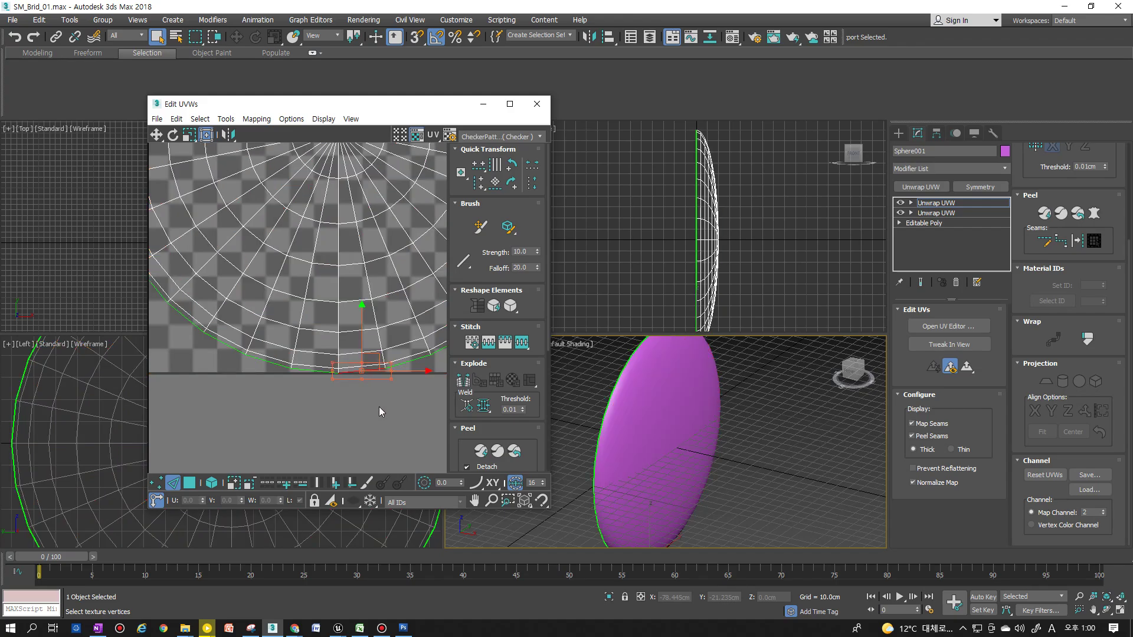
{"action": "scroll", "coordinate": [380, 407], "scroll_direction": "down", "scroll_amount": 3}
{"action": "scroll", "coordinate": [322, 454], "scroll_direction": "down", "scroll_amount": 2}
{"action": "middle_click_drag", "start_coordinate": [329, 446], "coordinate": [291, 437]}
{"action": "scroll", "coordinate": [330, 439], "scroll_direction": "up", "scroll_amount": 1}
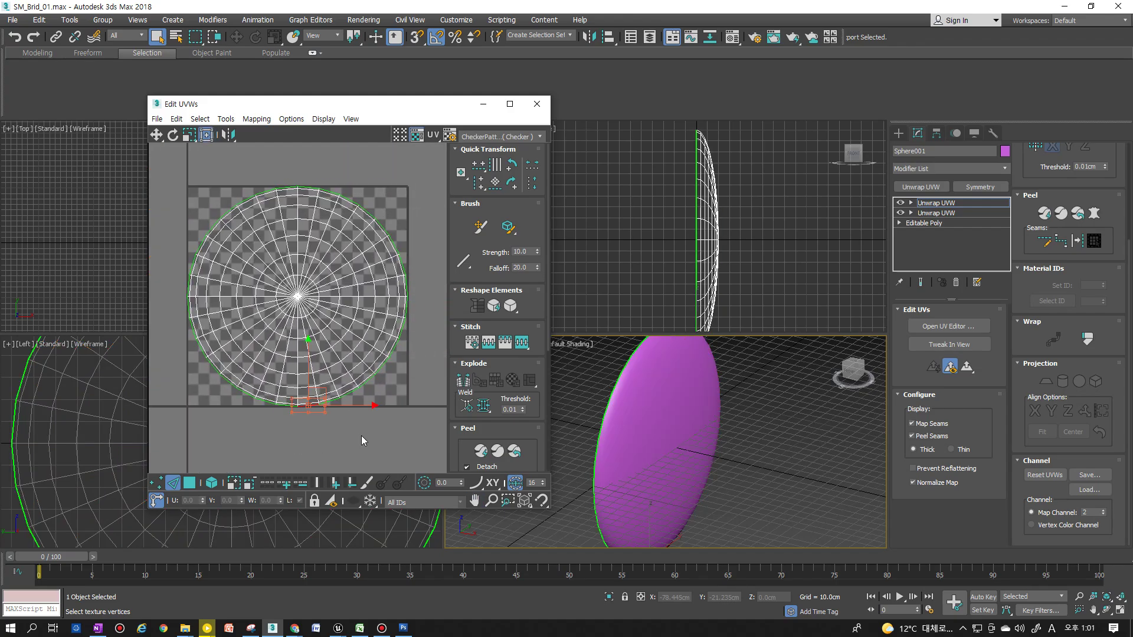
Grow the edge selection along its loop until it covers the disc's entire outer rim
{"action": "left_click", "coordinate": [284, 482]}
{"action": "left_click", "coordinate": [285, 485]}
{"action": "left_click", "coordinate": [285, 485]}
{"action": "left_click", "coordinate": [285, 485]}
{"action": "left_click", "coordinate": [285, 485]}
{"action": "left_click", "coordinate": [285, 485]}
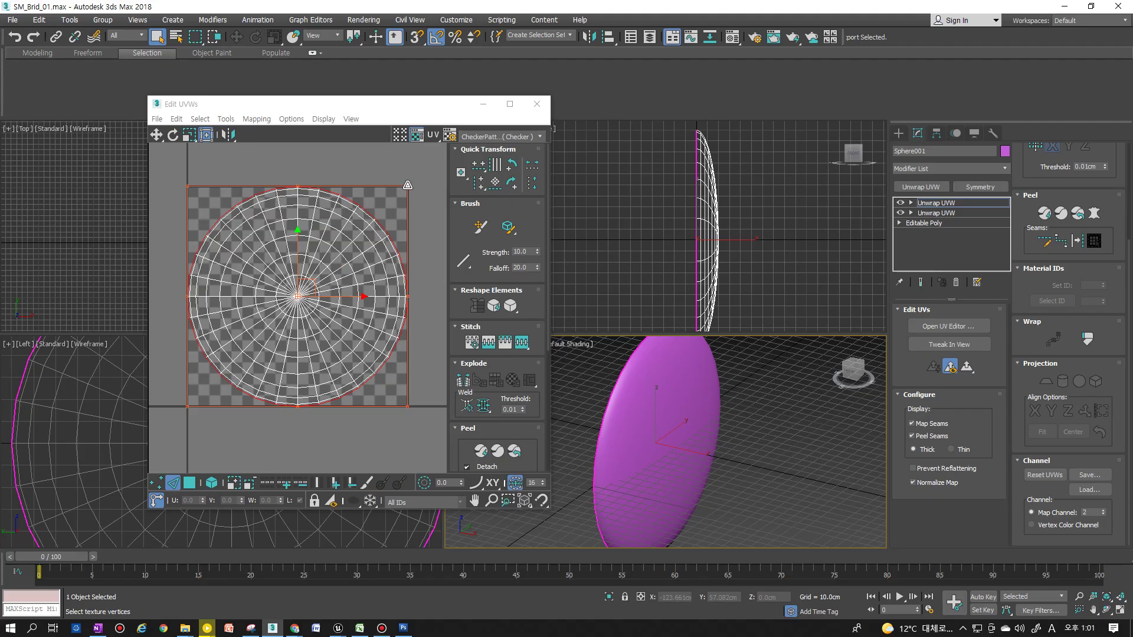
Try scaling the rim edge loop inward and outward in the UV editor, and undo the scaling
{"action": "left_click_drag", "start_coordinate": [409, 185], "coordinate": [437, 208]}
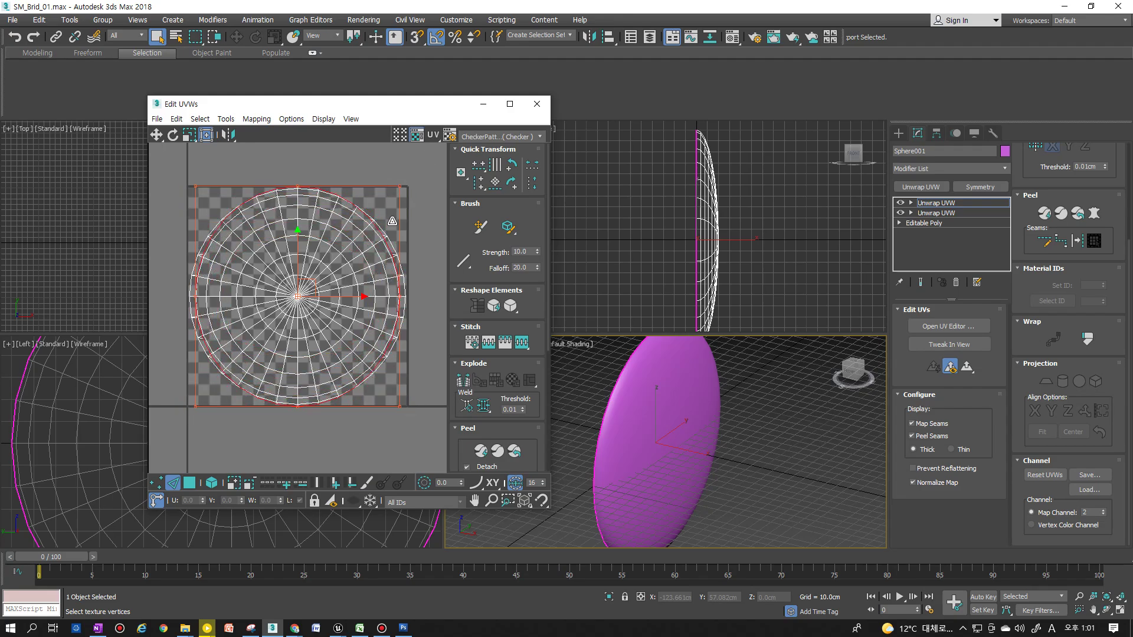
{"action": "left_click_drag", "start_coordinate": [433, 200], "coordinate": [457, 175]}
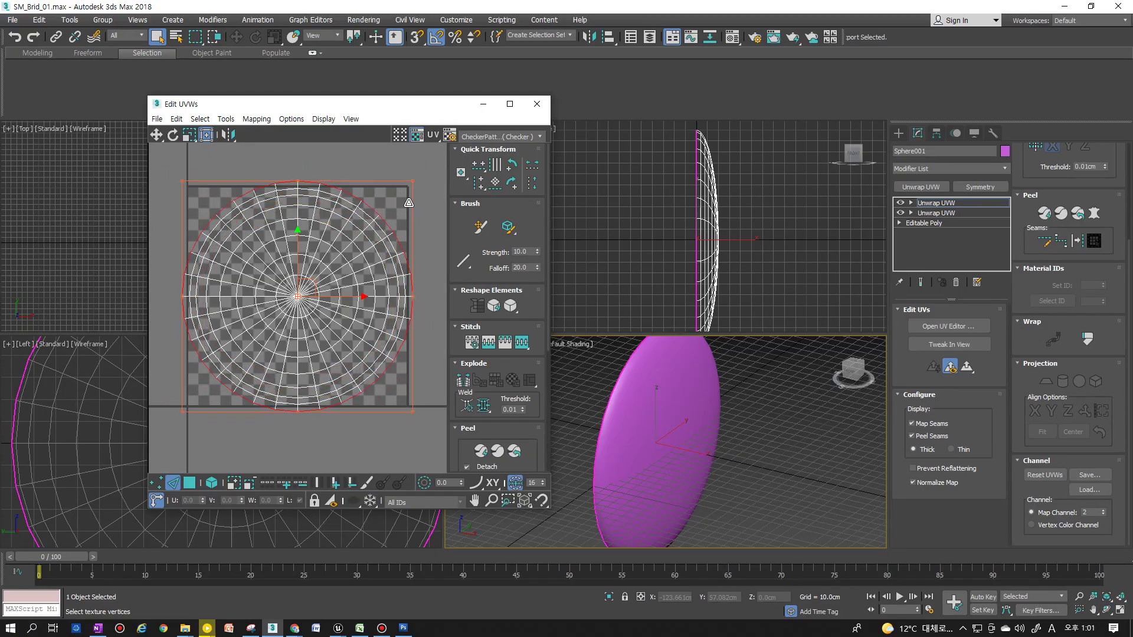
{"action": "left_click_drag", "start_coordinate": [424, 180], "coordinate": [431, 177]}
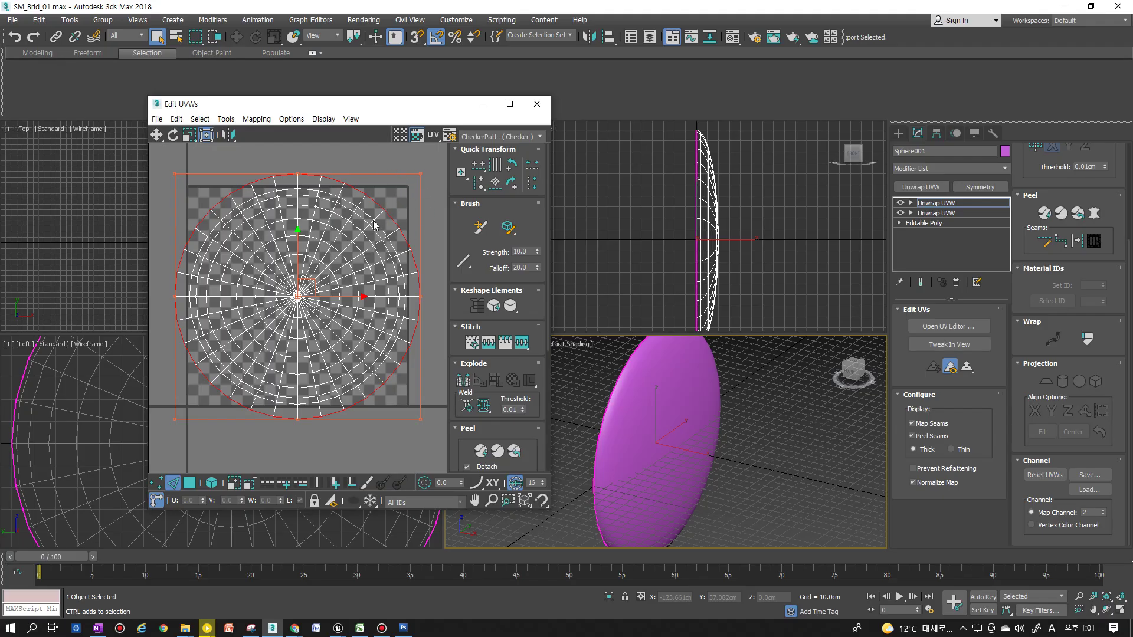
{"action": "key", "text": "ctrl+z"}
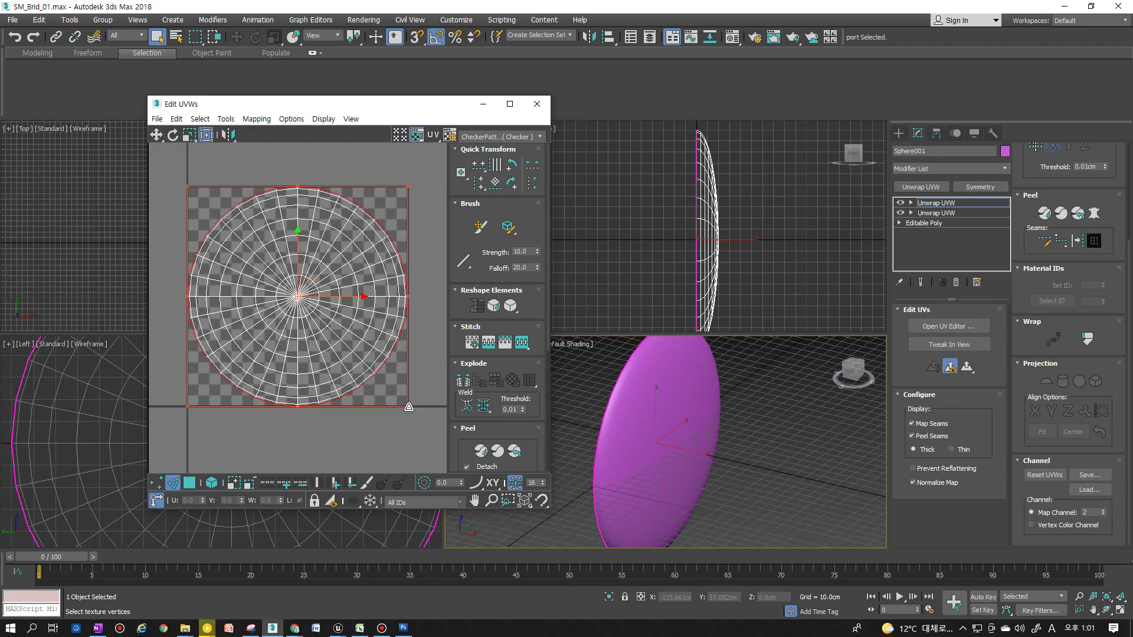
Scale the outer rim edge loop up uniformly so it sits slightly beyond the UV tile's border
{"action": "left_click_drag", "start_coordinate": [347, 278], "coordinate": [390, 417]}
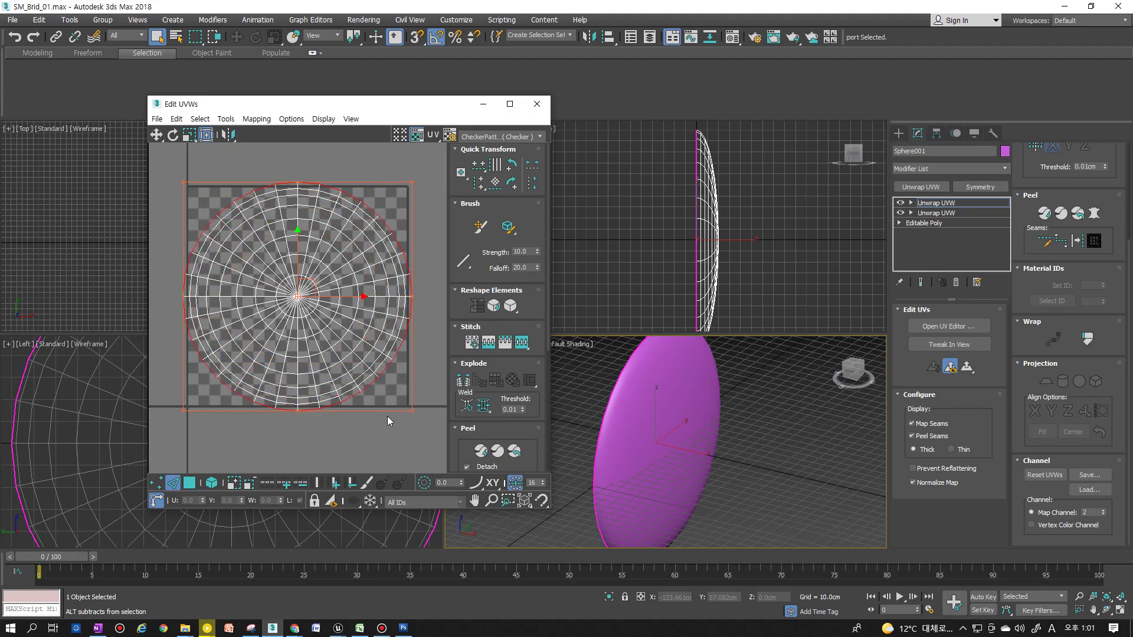
{"action": "scroll", "coordinate": [382, 351], "scroll_direction": "up", "scroll_amount": 3}
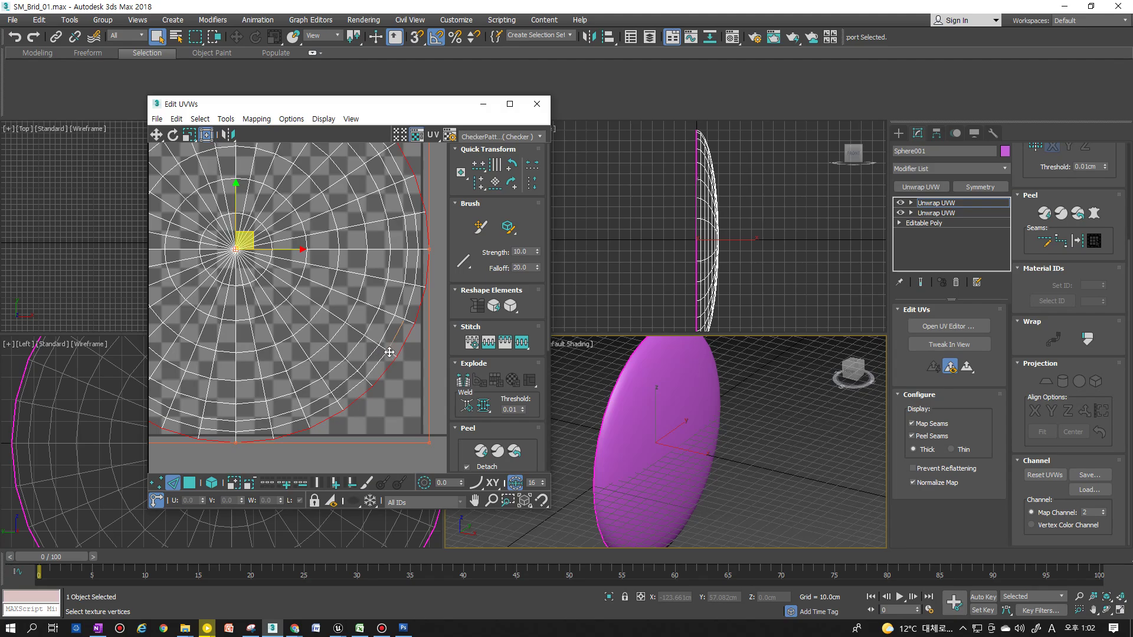
{"action": "scroll", "coordinate": [390, 352], "scroll_direction": "down", "scroll_amount": 5}
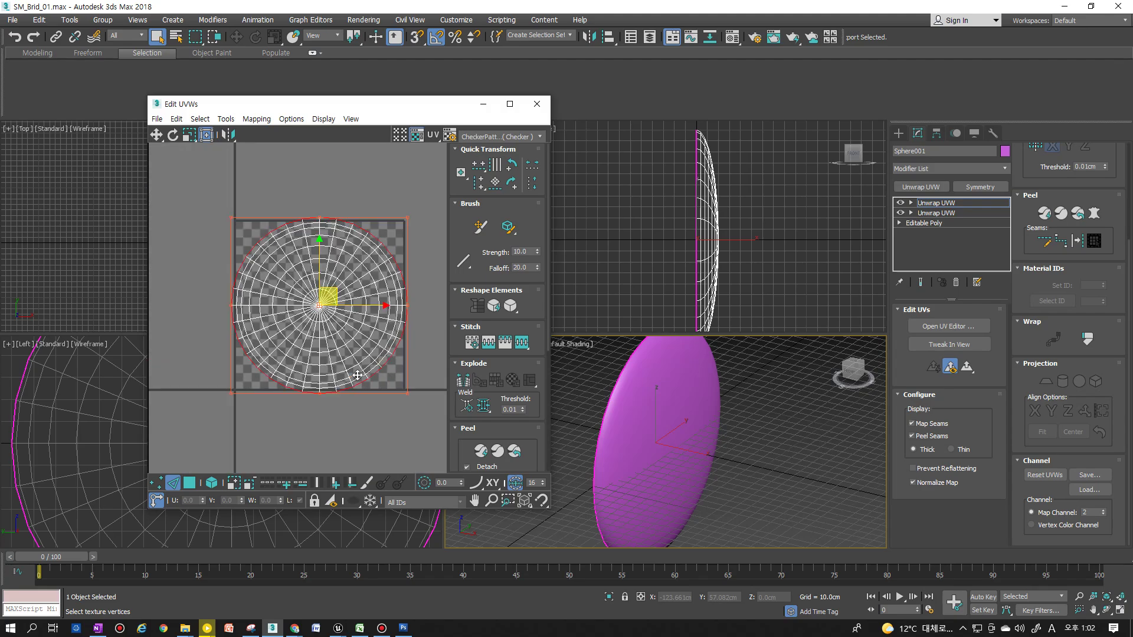
{"action": "scroll", "coordinate": [360, 335], "scroll_direction": "up", "scroll_amount": 2}
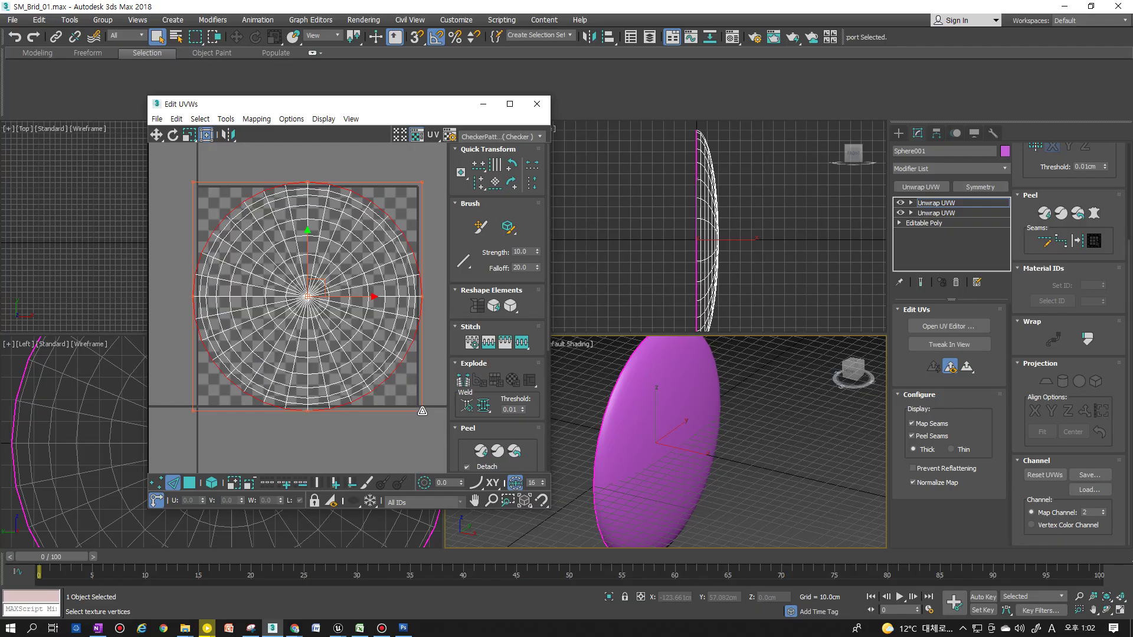
Select the edge ring just inside the rim, examine its position against the UV tile border, and clear the selection
{"action": "left_click", "coordinate": [397, 422]}
{"action": "scroll", "coordinate": [397, 422], "scroll_direction": "up", "scroll_amount": 2}
{"action": "left_click", "coordinate": [378, 374]}
{"action": "left_click", "coordinate": [282, 483]}
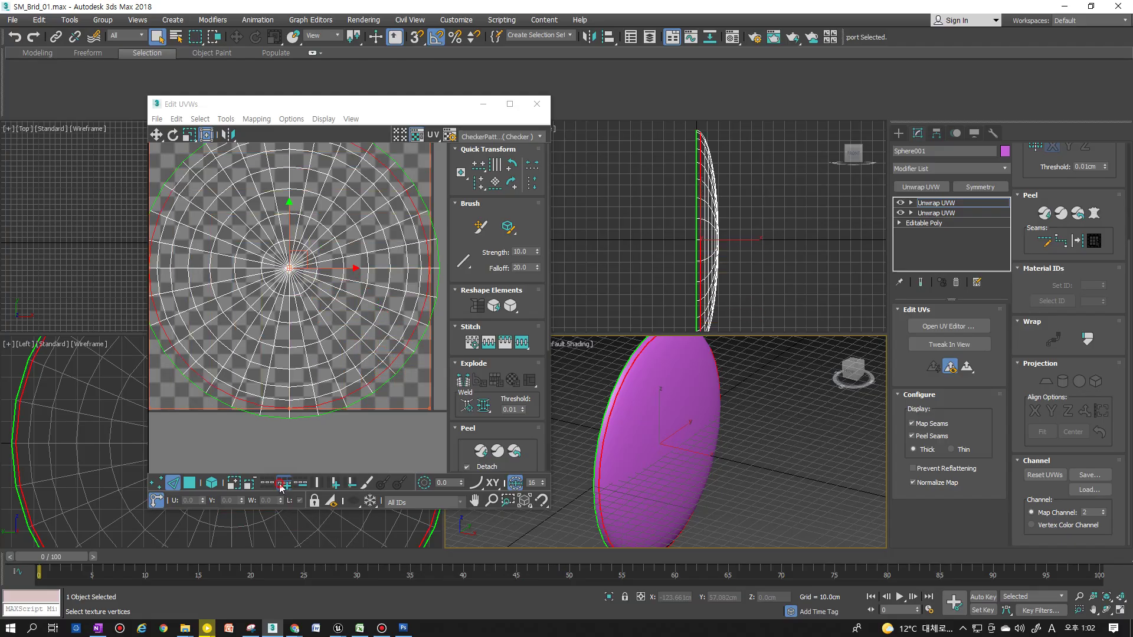
{"action": "scroll", "coordinate": [342, 372], "scroll_direction": "down", "scroll_amount": 2}
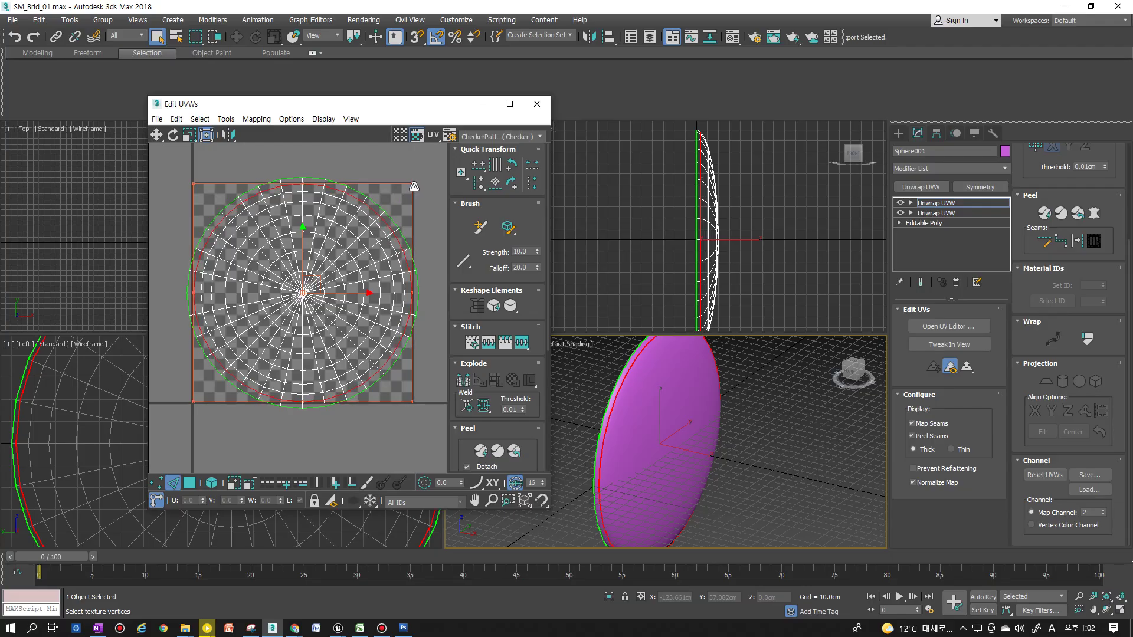
{"action": "scroll", "coordinate": [390, 229], "scroll_direction": "up", "scroll_amount": 3}
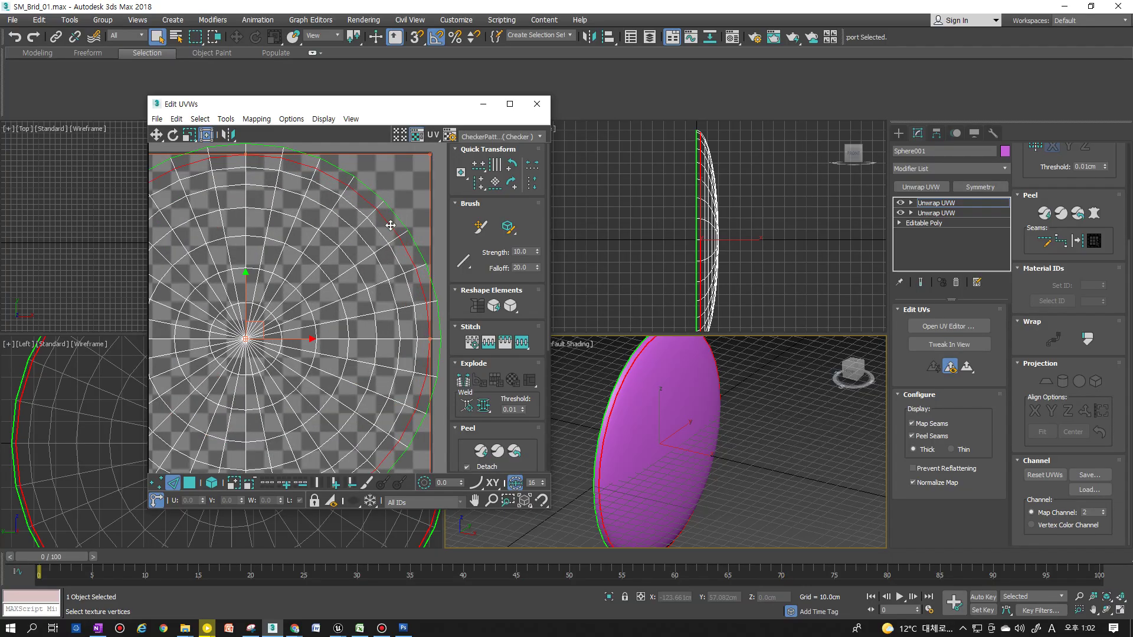
{"action": "scroll", "coordinate": [392, 221], "scroll_direction": "down", "scroll_amount": 3}
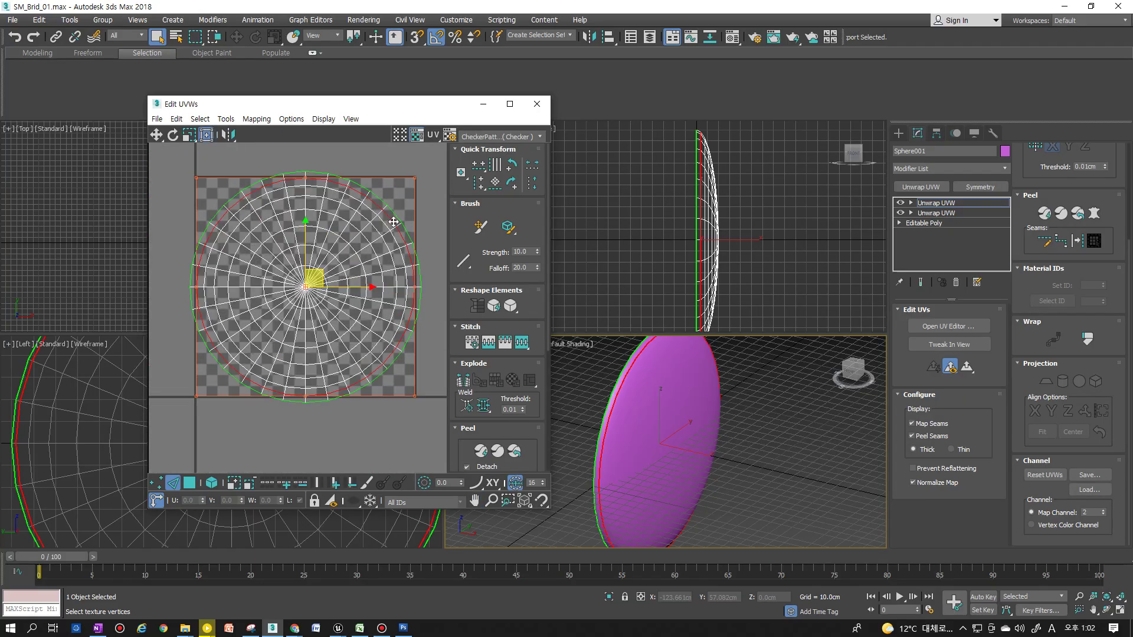
{"action": "left_click", "coordinate": [402, 413]}
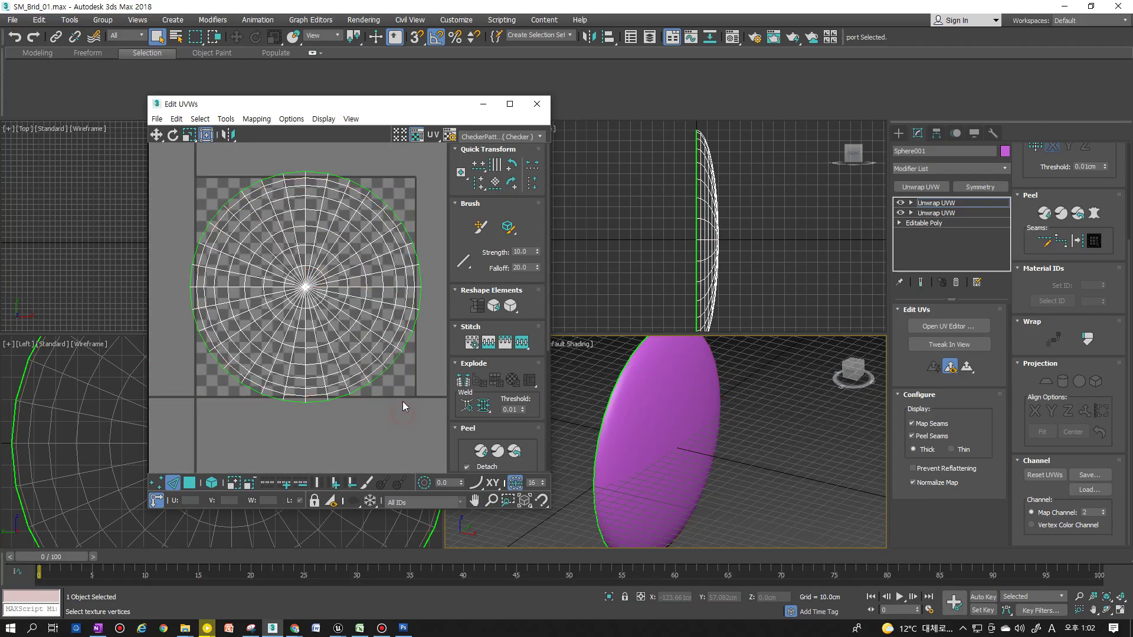
Select all of the disc's UVs, pack them to fit the UV tile, and close the UV editor
{"action": "left_click_drag", "start_coordinate": [154, 151], "coordinate": [428, 421]}
{"action": "key", "text": "3"}
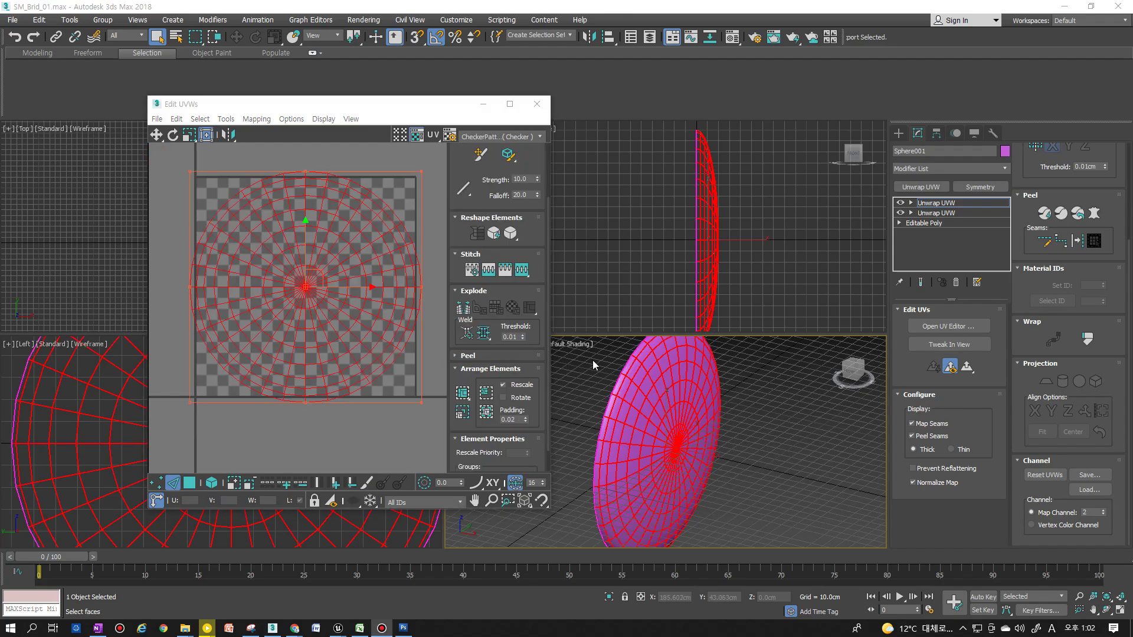
{"action": "scroll", "coordinate": [454, 298], "scroll_direction": "up", "scroll_amount": 3}
{"action": "scroll", "coordinate": [476, 247], "scroll_direction": "down", "scroll_amount": 4}
{"action": "key", "text": "1"}
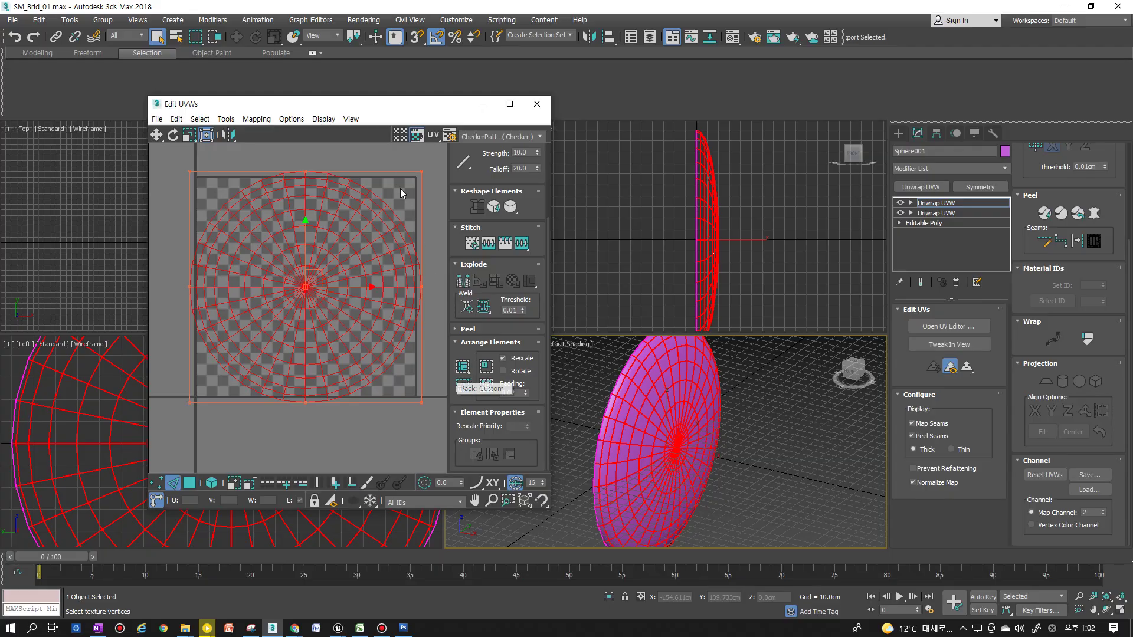
{"action": "left_click", "coordinate": [464, 367]}
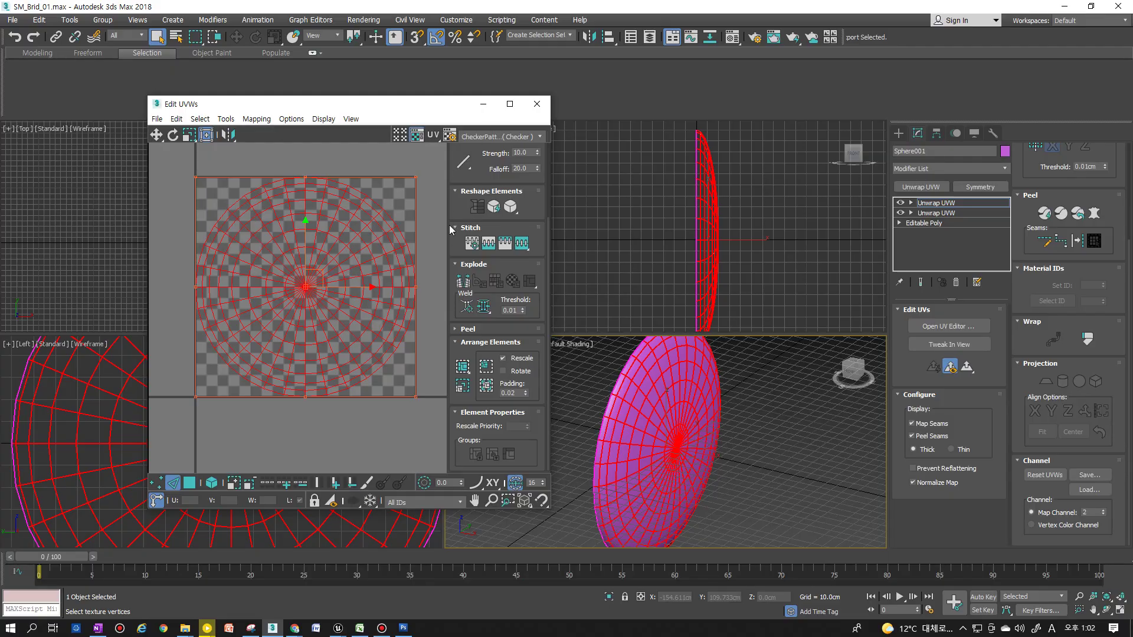
{"action": "left_click", "coordinate": [536, 104]}
Compare the seams of the two Unwrap UVW modifiers in Sphere001's stack by switching between them
{"action": "left_click", "coordinate": [935, 203]}
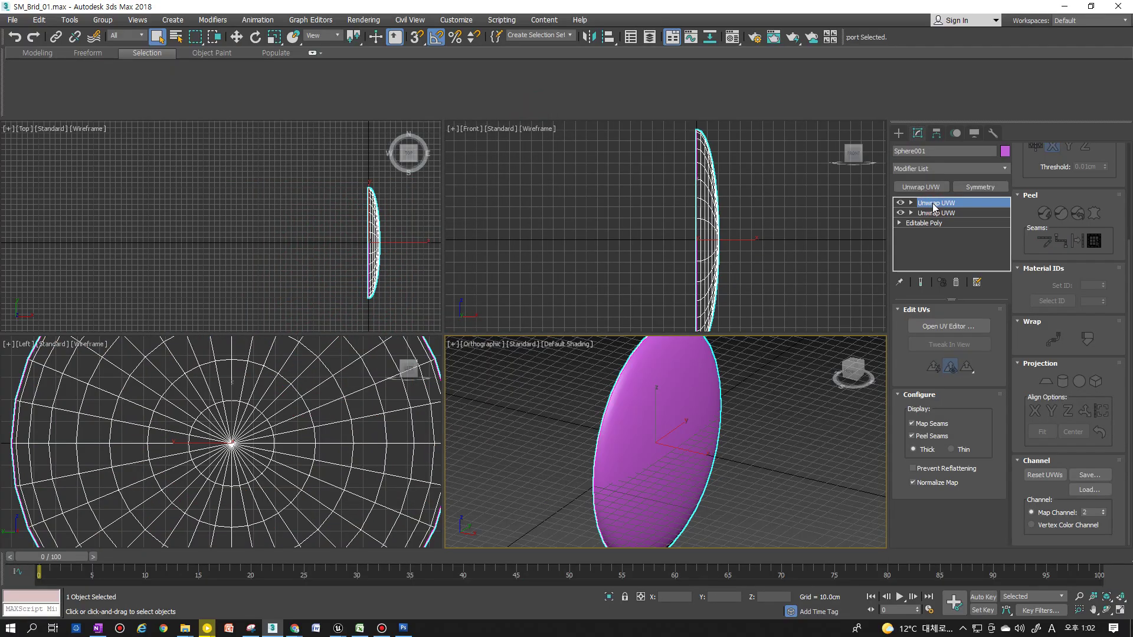
{"action": "left_click", "coordinate": [948, 213]}
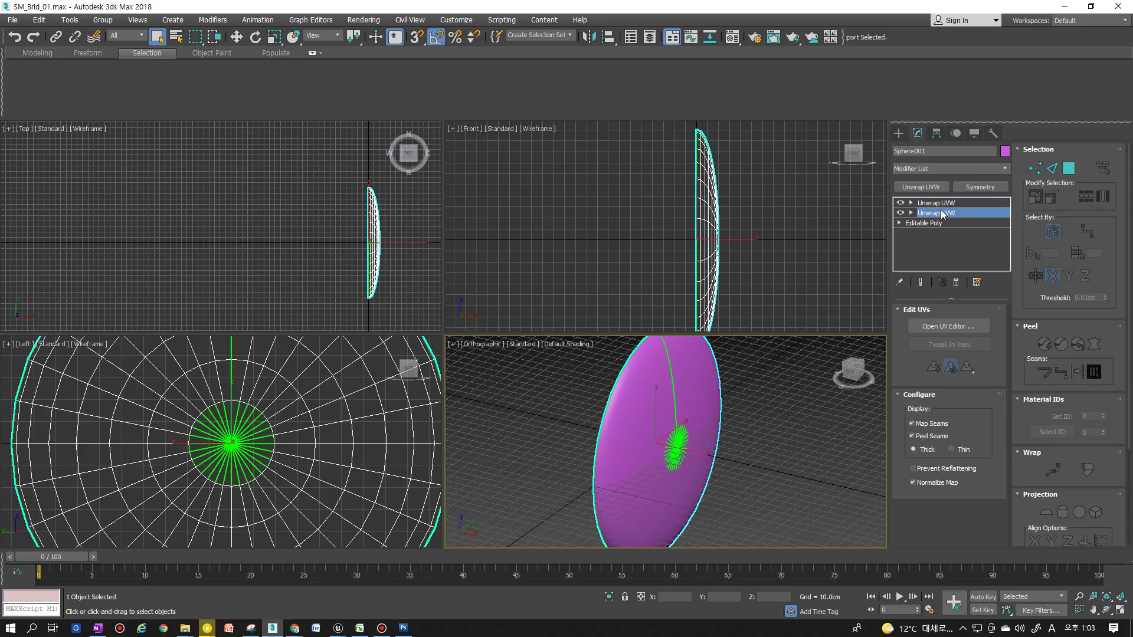
{"action": "left_click", "coordinate": [939, 204]}
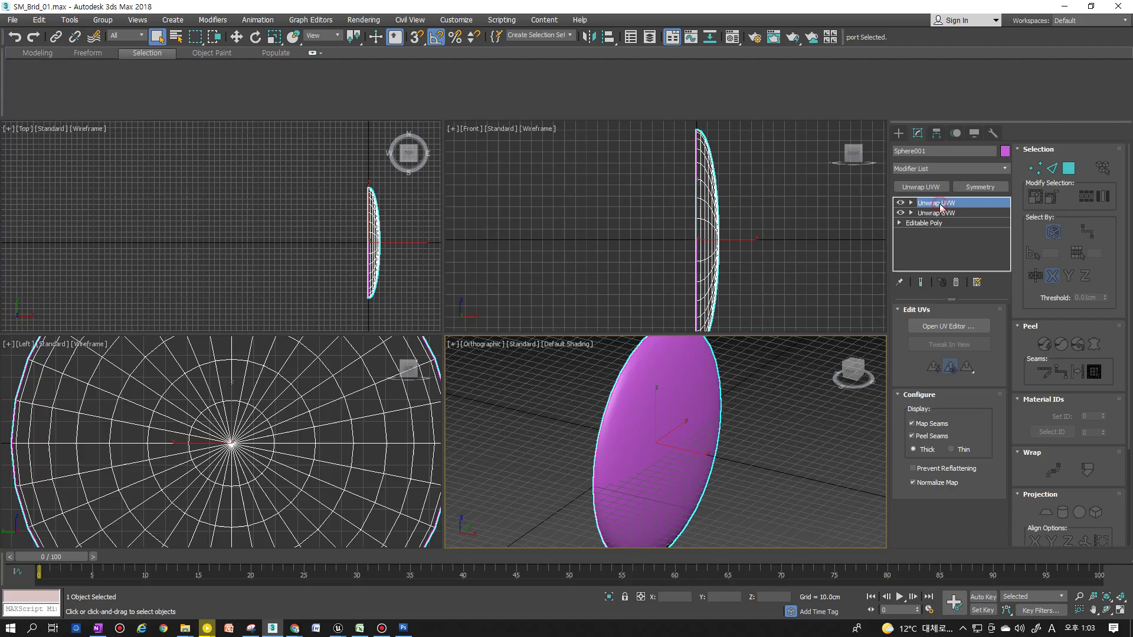
{"action": "left_click", "coordinate": [943, 210]}
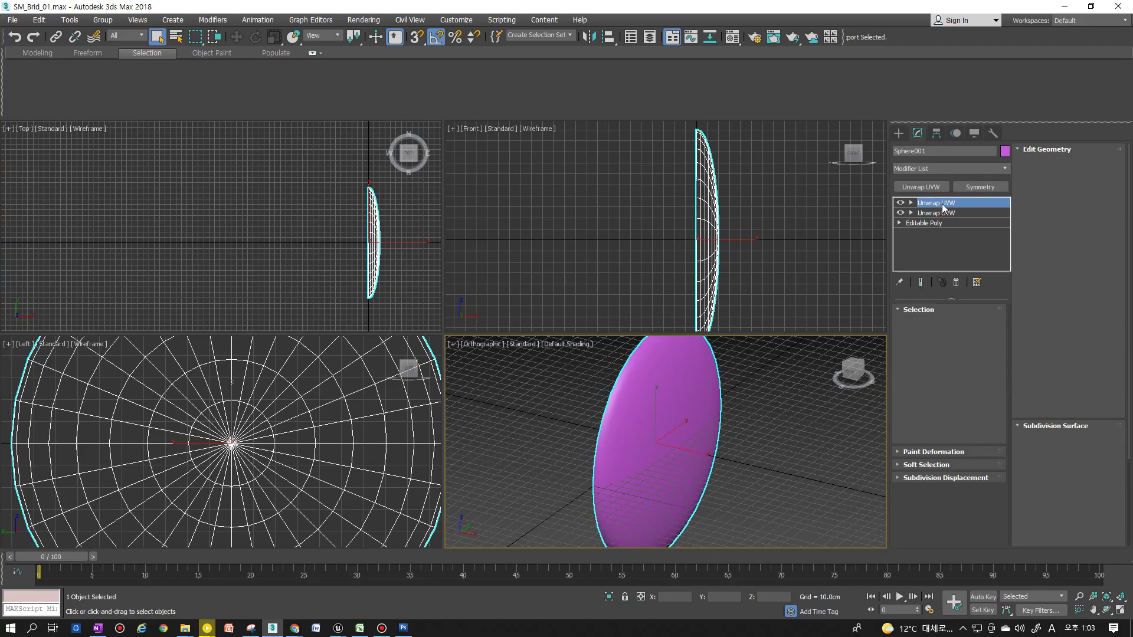
{"action": "left_click", "coordinate": [944, 204]}
{"action": "left_click", "coordinate": [944, 214]}
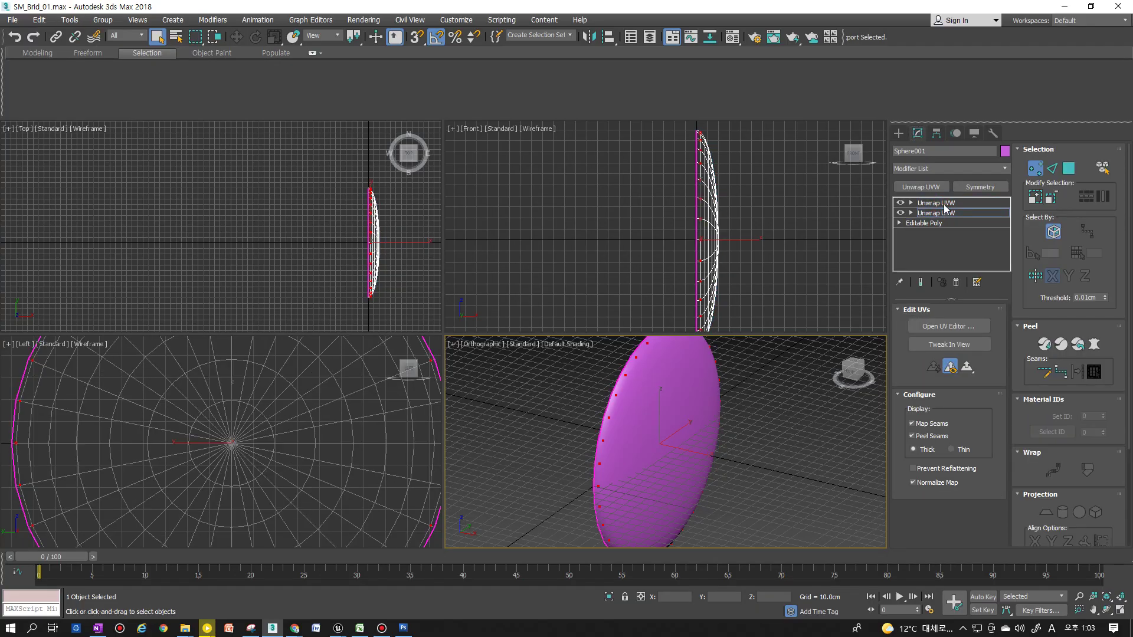
{"action": "left_click", "coordinate": [944, 202]}
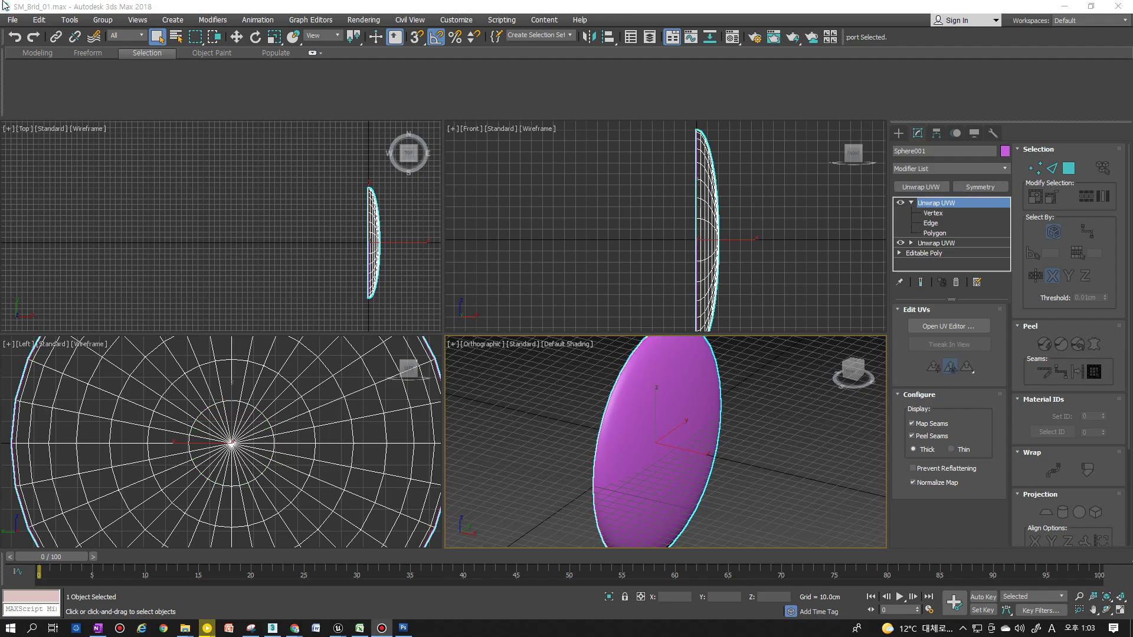
Save the scene and start exporting the selected disc as FBX, overwriting the existing SM_WaveMagic_01 file
{"action": "left_click", "coordinate": [12, 20]}
{"action": "left_click", "coordinate": [70, 118]}
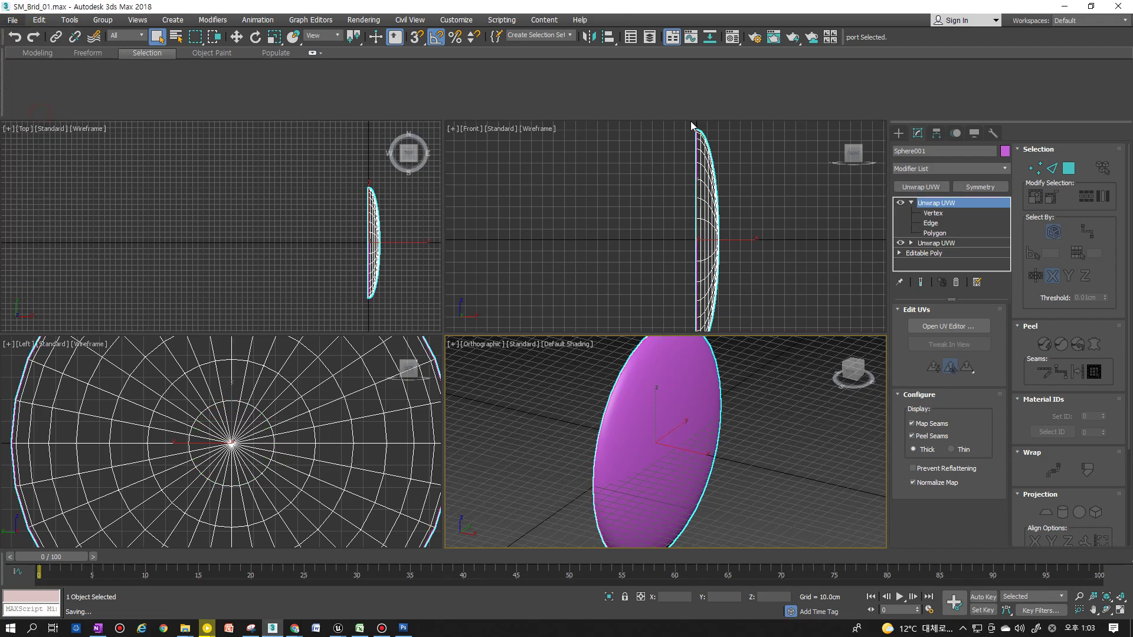
{"action": "left_click", "coordinate": [862, 37]}
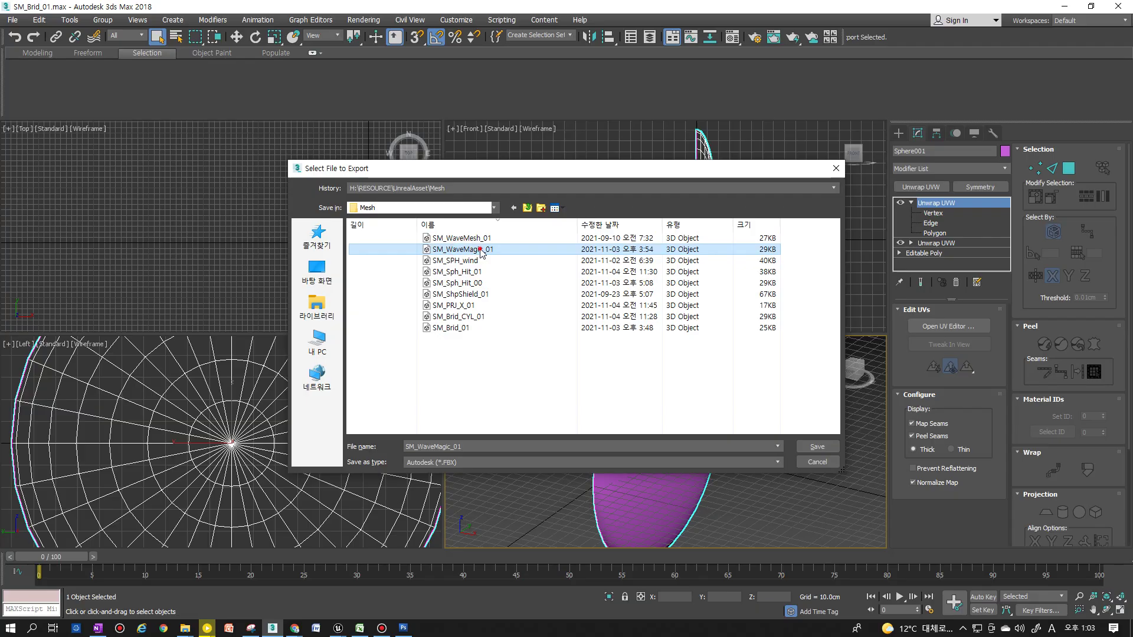
{"action": "double_click", "coordinate": [480, 250]}
{"action": "left_click", "coordinate": [606, 358]}
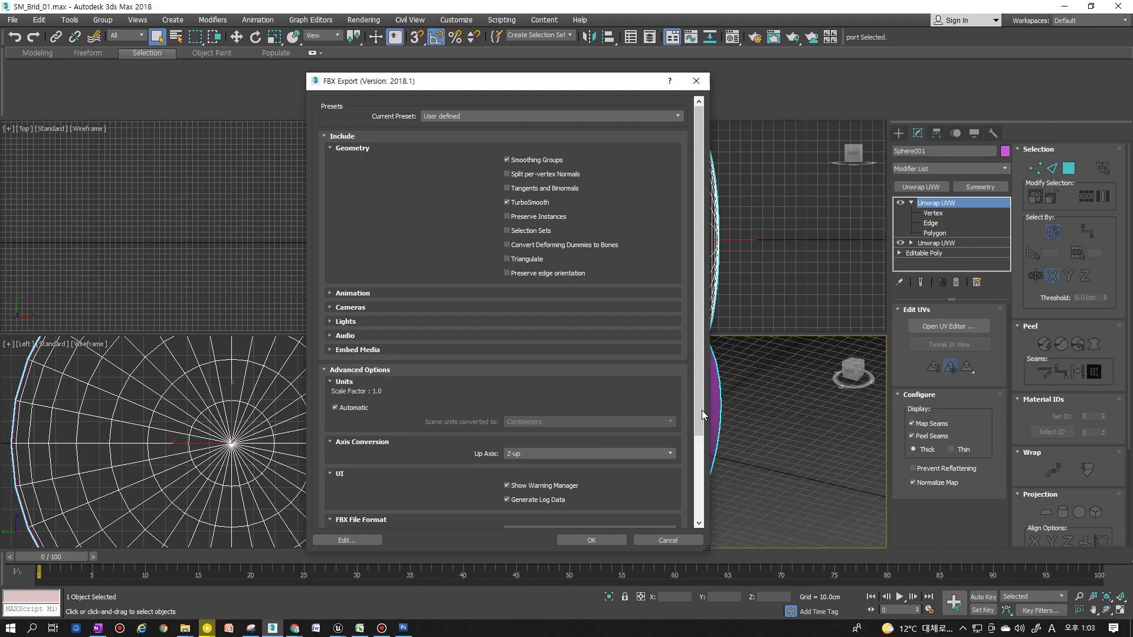
Review the FBX options and complete the export with Smoothing Groups and TurboSmooth on, Z-up axis and ASCII file type
{"action": "left_click", "coordinate": [510, 203]}
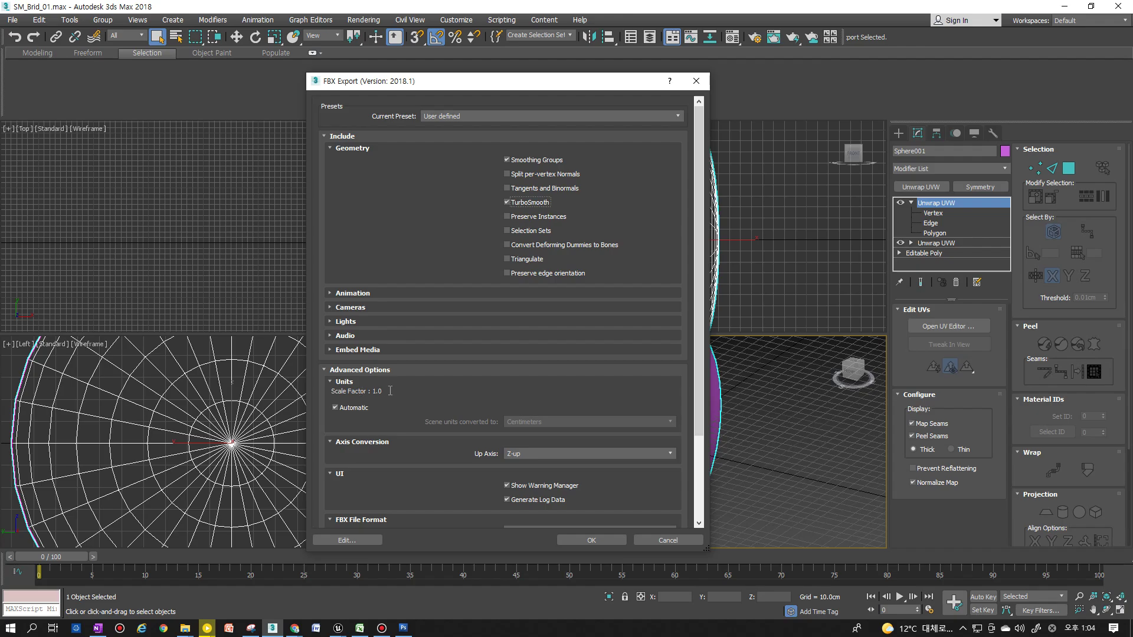
{"action": "left_click", "coordinate": [330, 293]}
{"action": "left_click", "coordinate": [331, 293]}
{"action": "scroll", "coordinate": [521, 428], "scroll_direction": "down", "scroll_amount": 3}
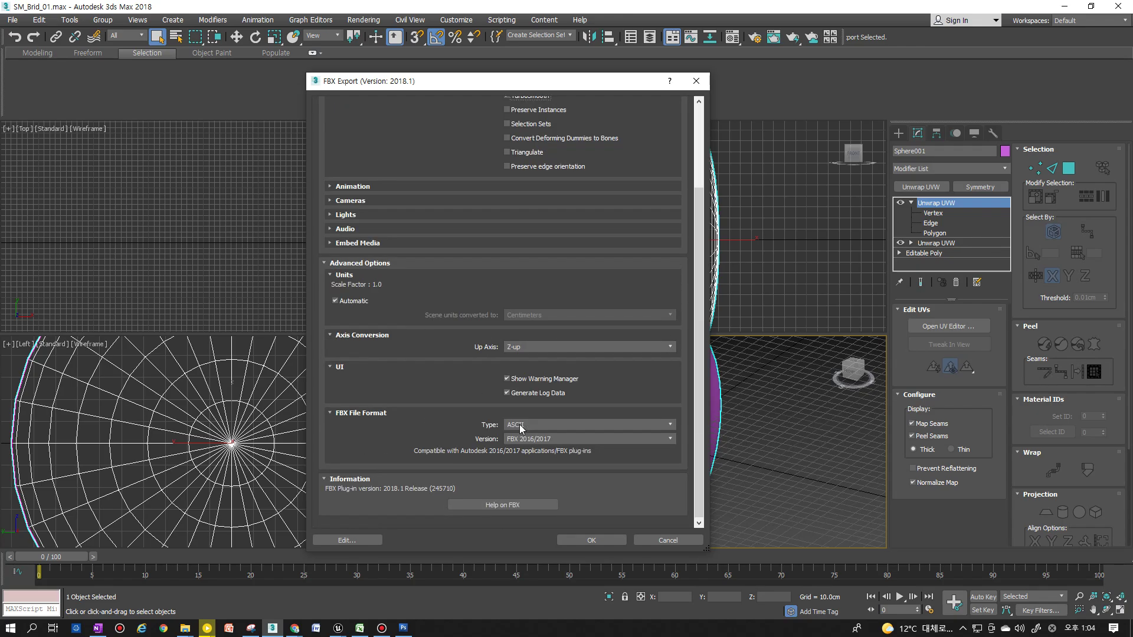
{"action": "left_click", "coordinate": [589, 540]}
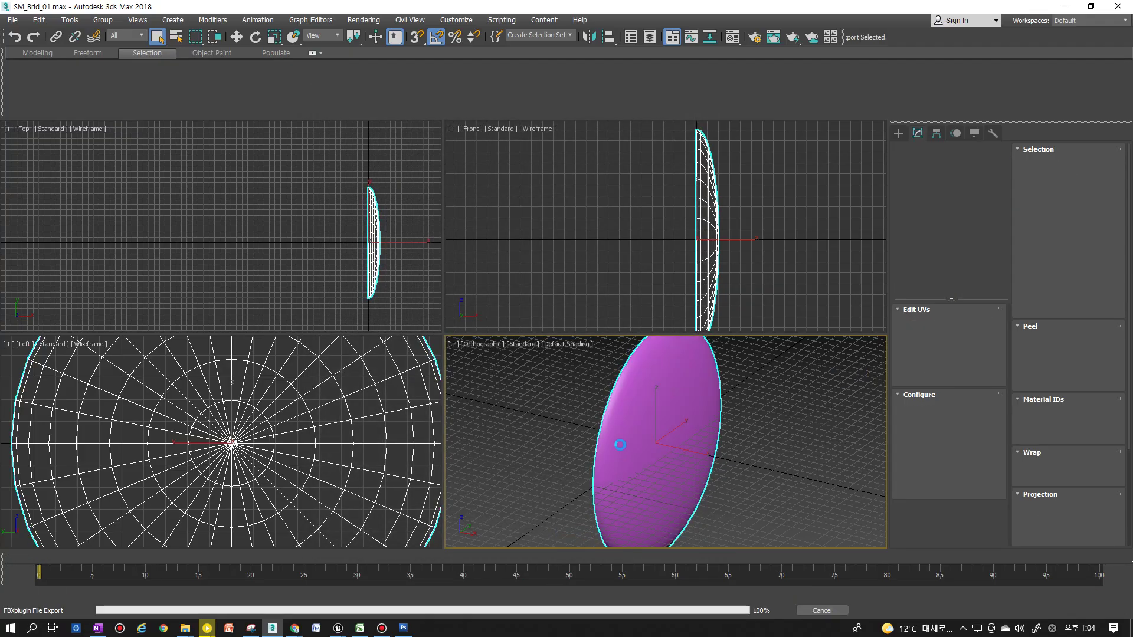
Switch to Unreal Editor and reimport the SM_WaveMagic_01 static mesh from the StaticMesh folder
{"action": "key", "text": "alt+Tab"}
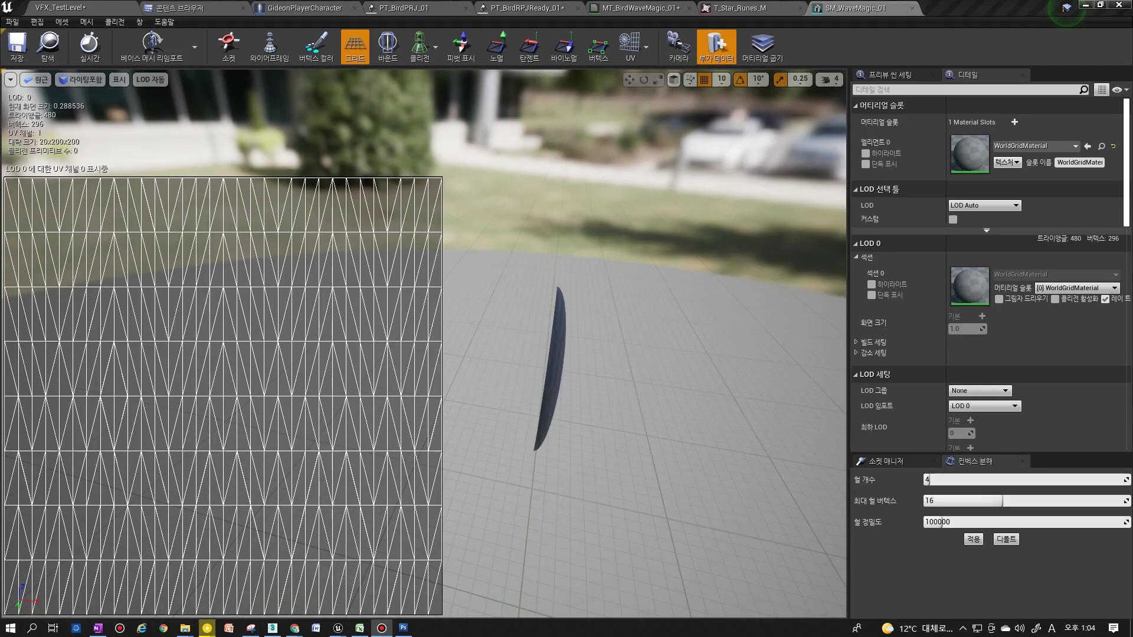
{"action": "left_click", "coordinate": [47, 45]}
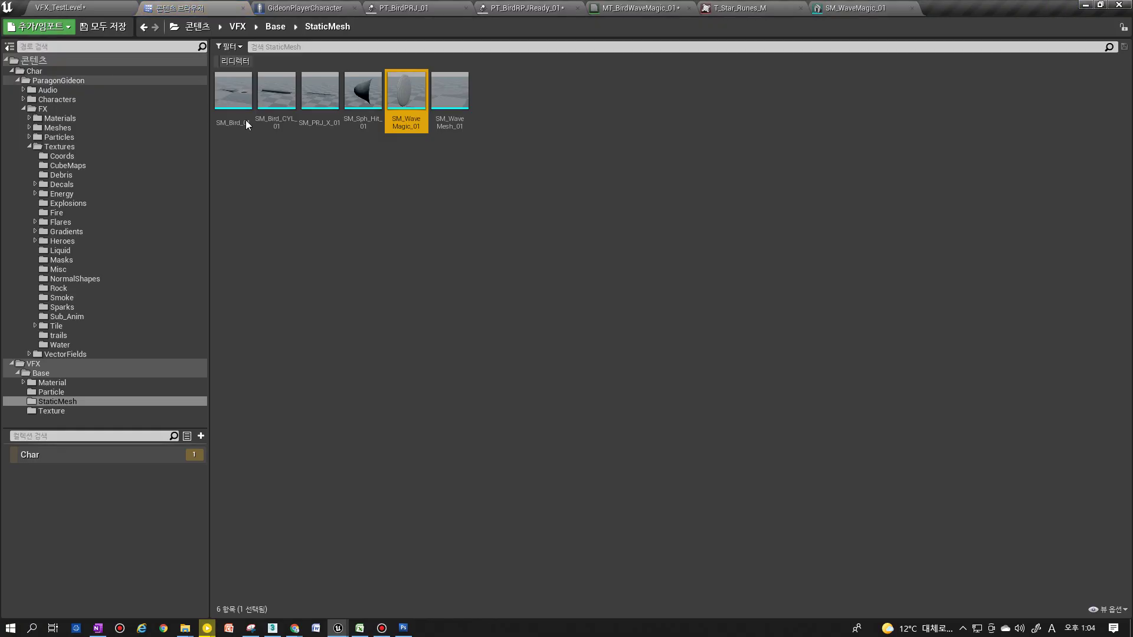
{"action": "right_click", "coordinate": [413, 115]}
{"action": "left_click", "coordinate": [458, 164]}
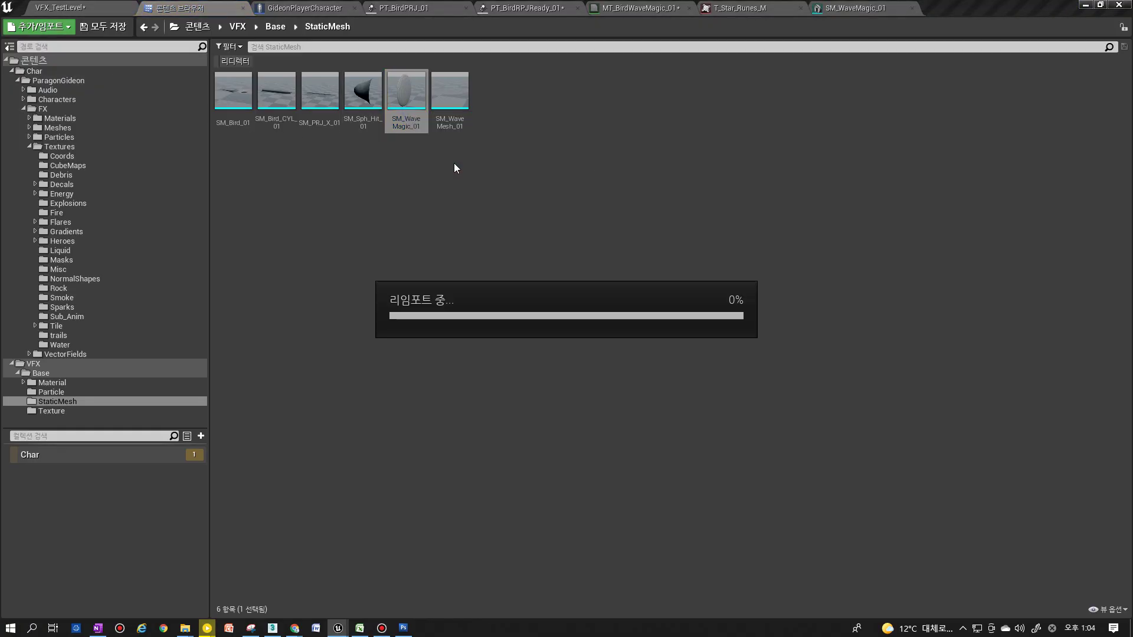
Open the SM_WaveMagic_01 mesh and compare the layouts of UV channel 0 and UV channel 1
{"action": "double_click", "coordinate": [409, 100]}
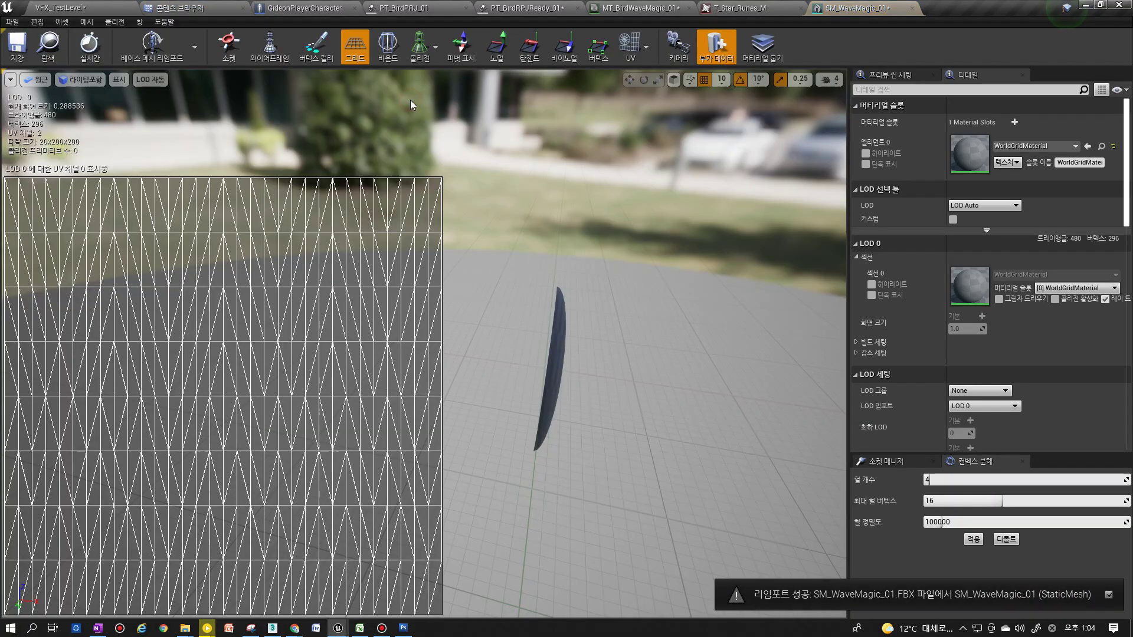
{"action": "left_click_drag", "start_coordinate": [604, 268], "coordinate": [565, 207]}
{"action": "left_click", "coordinate": [629, 53]}
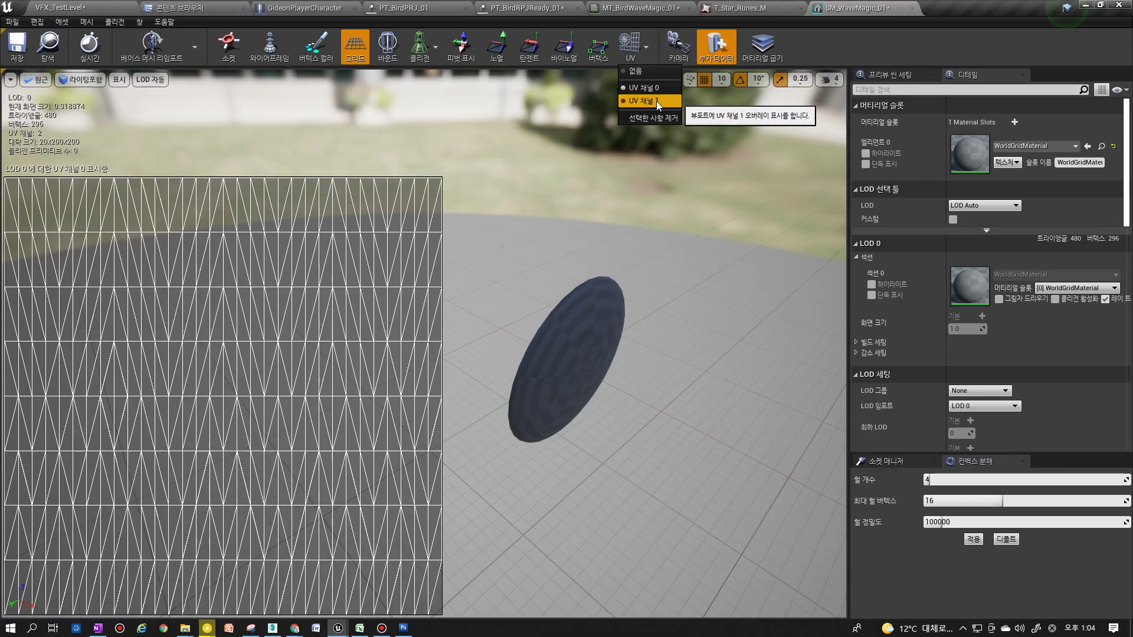
{"action": "left_click", "coordinate": [628, 106]}
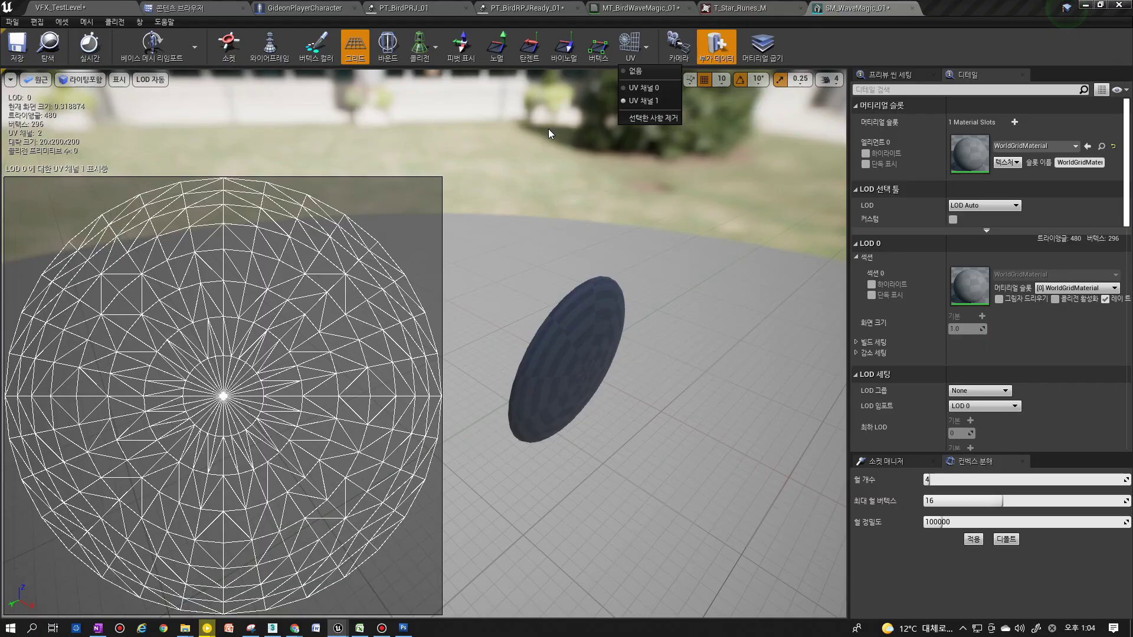
{"action": "left_click", "coordinate": [622, 87]}
{"action": "left_click", "coordinate": [620, 102]}
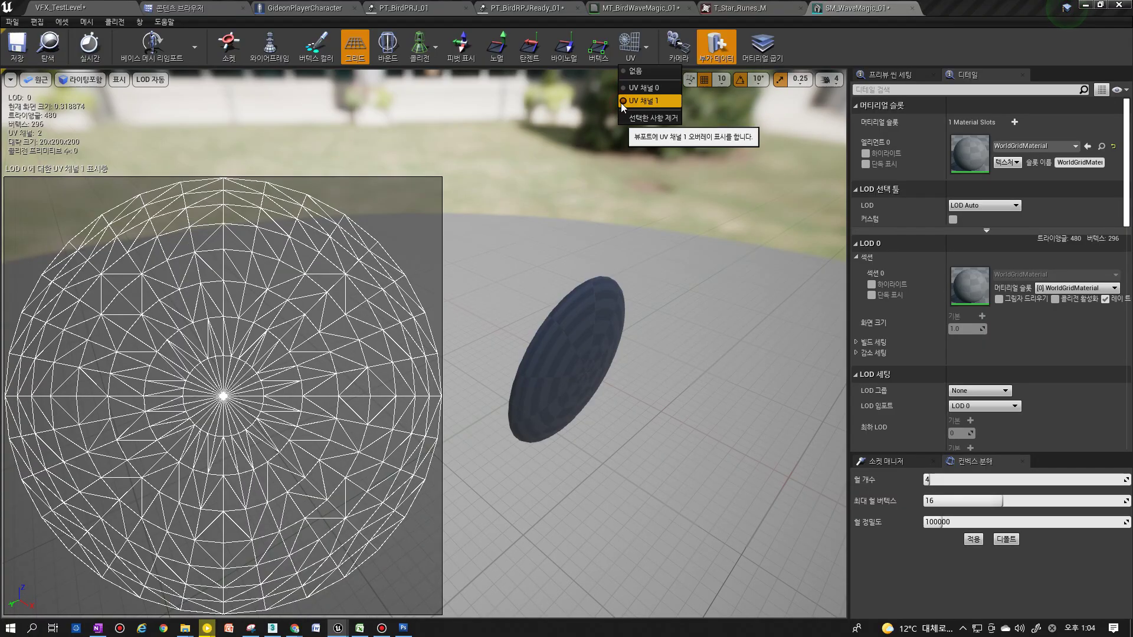
{"action": "left_click", "coordinate": [626, 88]}
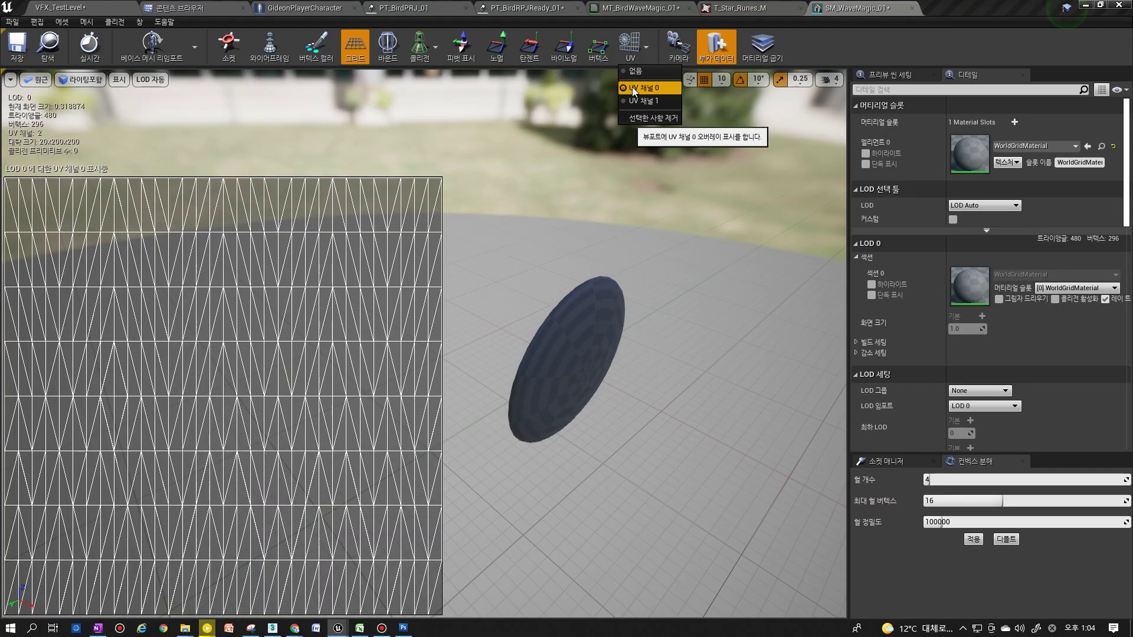
{"action": "left_click", "coordinate": [629, 102]}
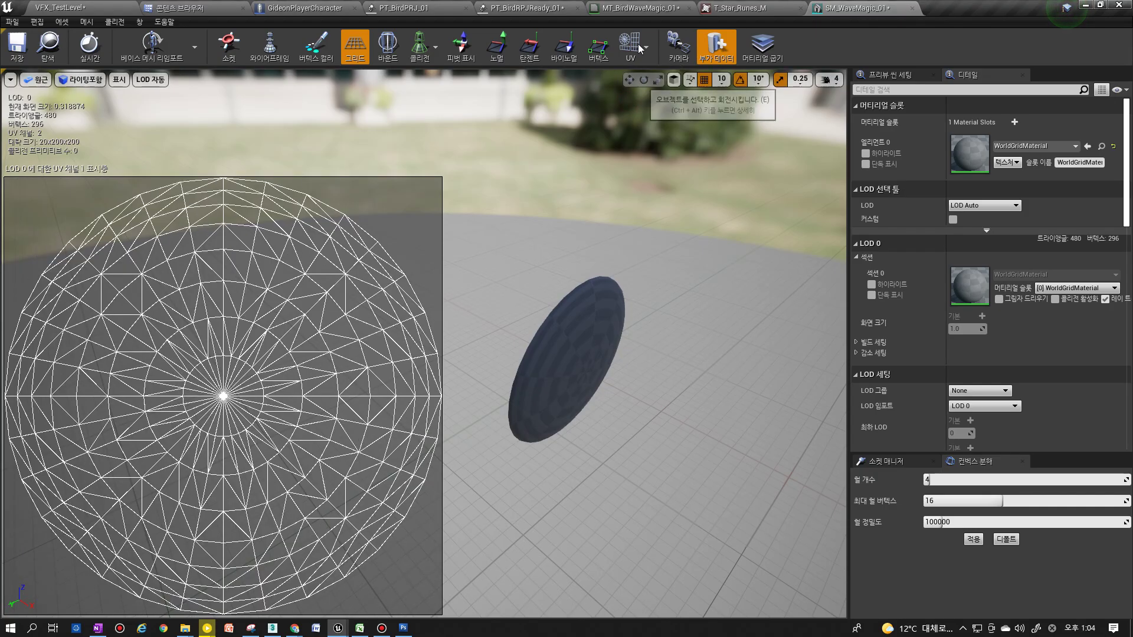
In the MT_BirdWaveMagic_01 material, add a TexCoord node with Coordinate Index 1 and connect it to TX_Magic's UVs input
{"action": "left_click", "coordinate": [638, 7]}
{"action": "scroll", "coordinate": [784, 246], "scroll_direction": "down", "scroll_amount": 3}
{"action": "scroll", "coordinate": [853, 233], "scroll_direction": "up", "scroll_amount": 3}
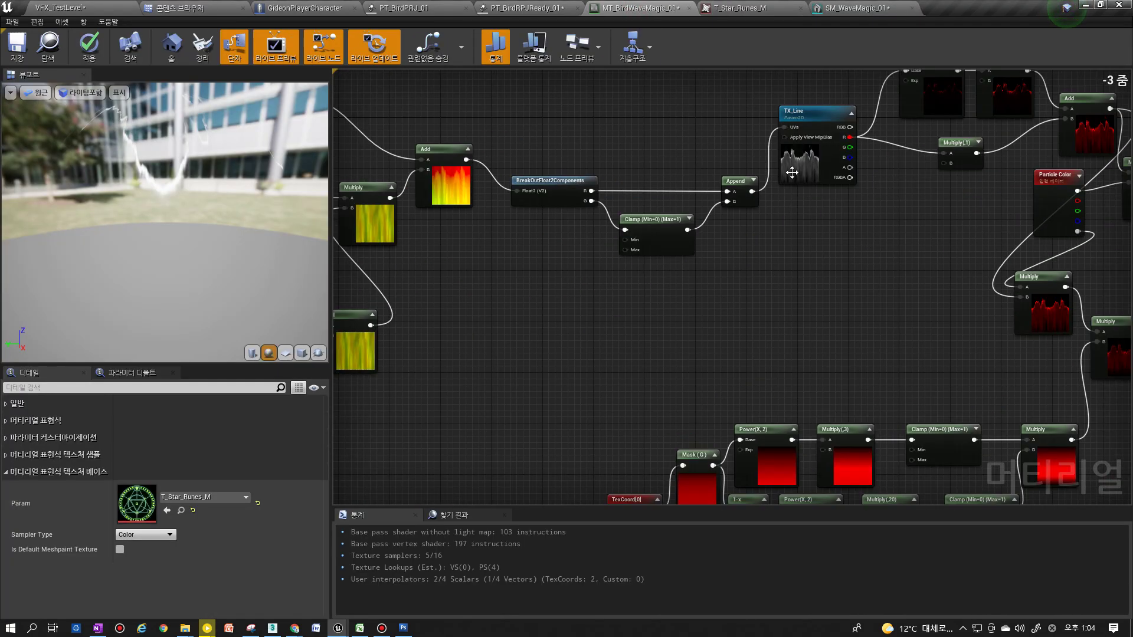
{"action": "right_click_drag", "start_coordinate": [815, 123], "coordinate": [727, 277]}
{"action": "left_click", "coordinate": [663, 162]}
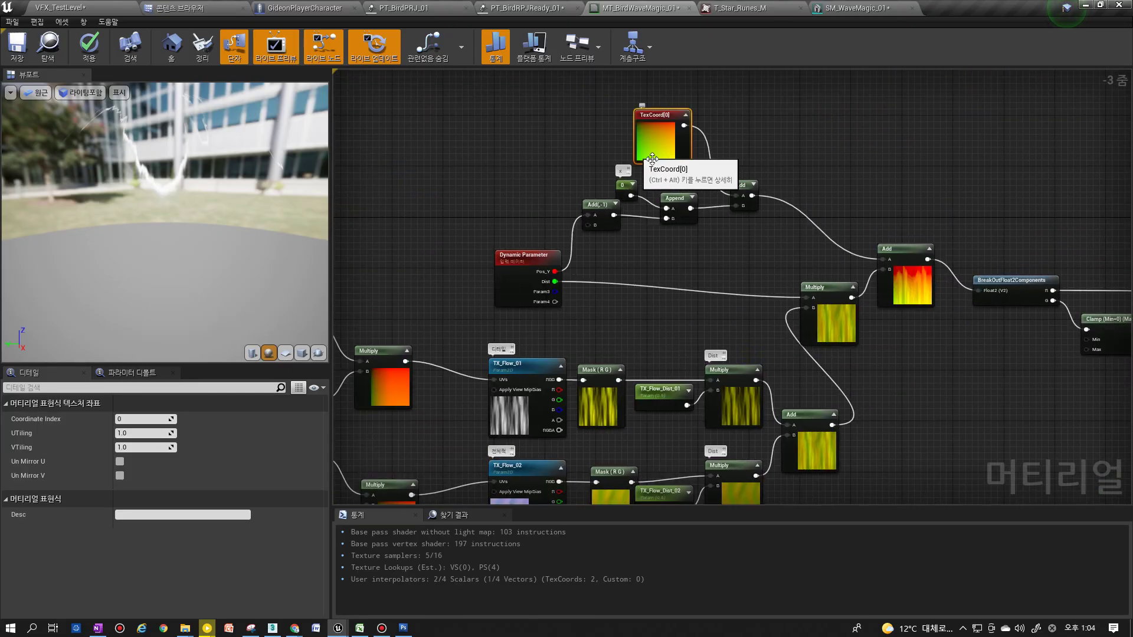
{"action": "right_click_drag", "start_coordinate": [663, 162], "coordinate": [494, 296]}
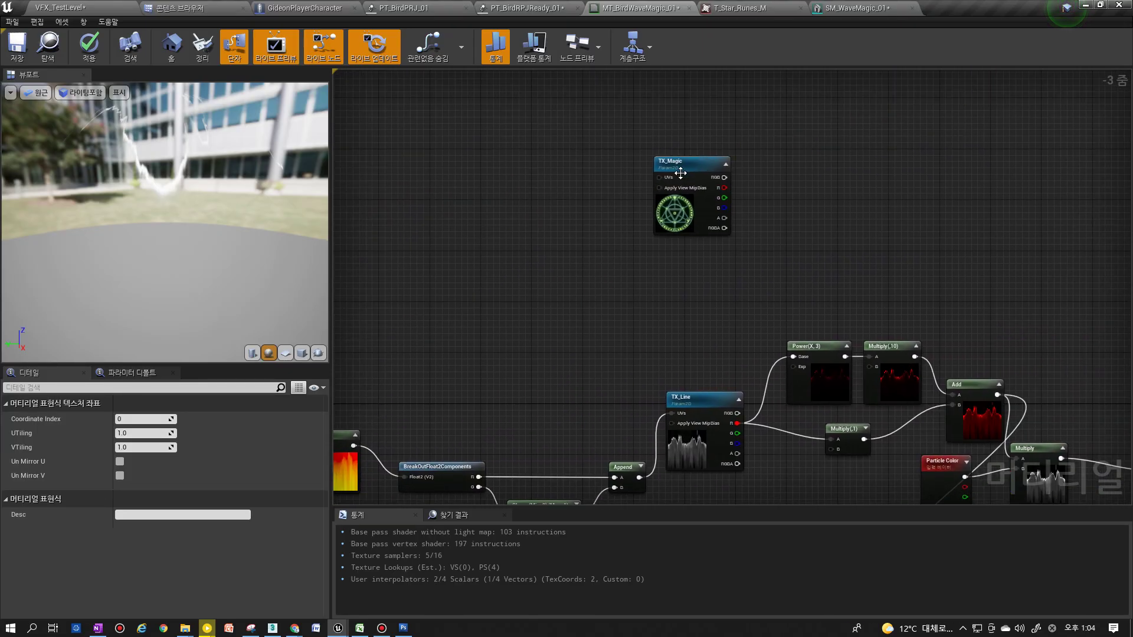
{"action": "left_click", "coordinate": [681, 177]}
{"action": "scroll", "coordinate": [679, 201], "scroll_direction": "up", "scroll_amount": 3}
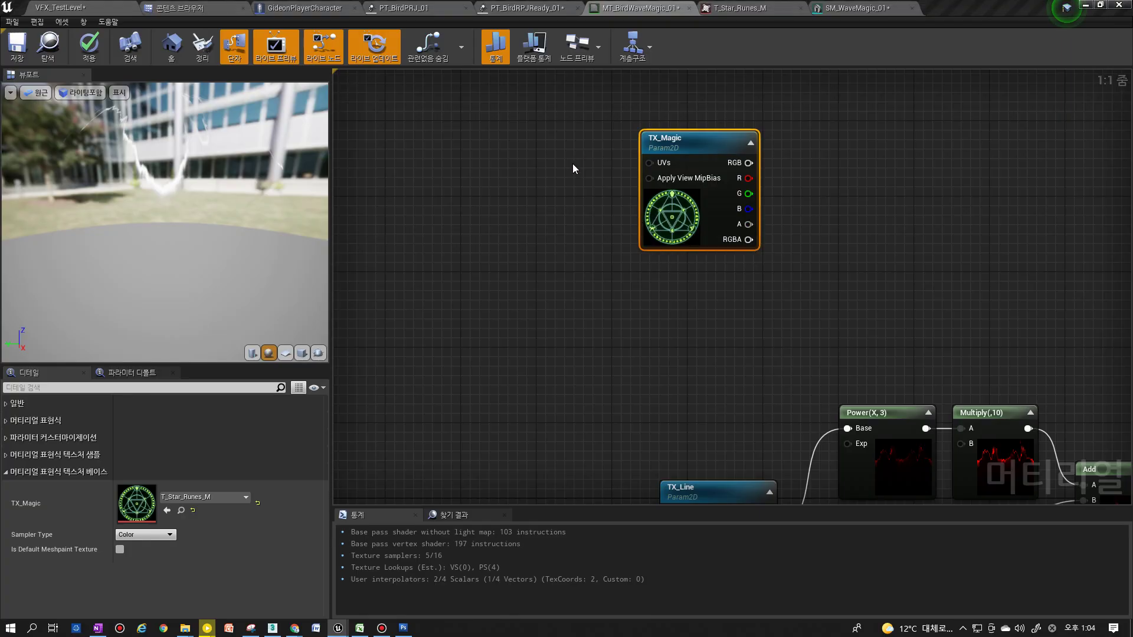
{"action": "left_click", "coordinate": [551, 180]}
{"action": "left_click", "coordinate": [520, 152]}
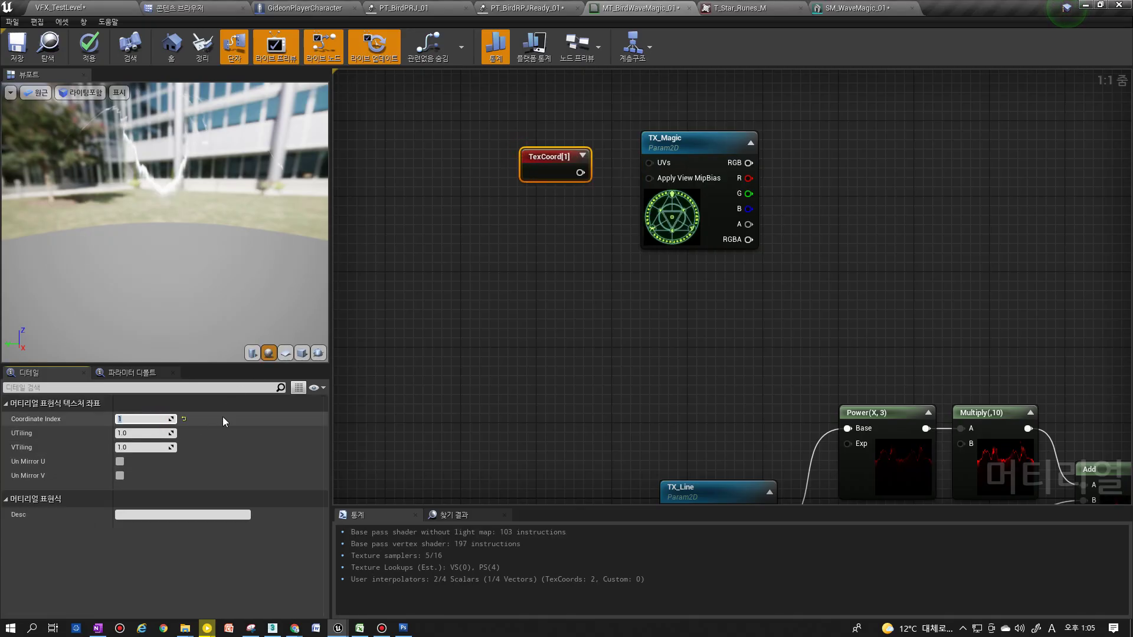
{"action": "left_click_drag", "start_coordinate": [633, 171], "coordinate": [648, 163]}
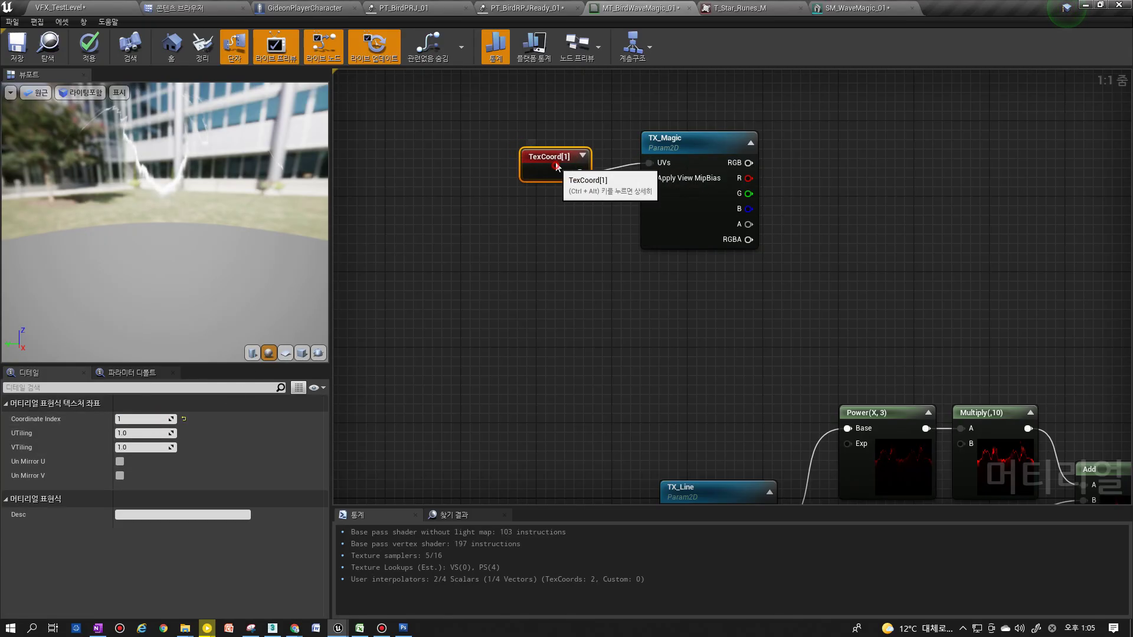
{"action": "left_click_drag", "start_coordinate": [546, 158], "coordinate": [553, 140]}
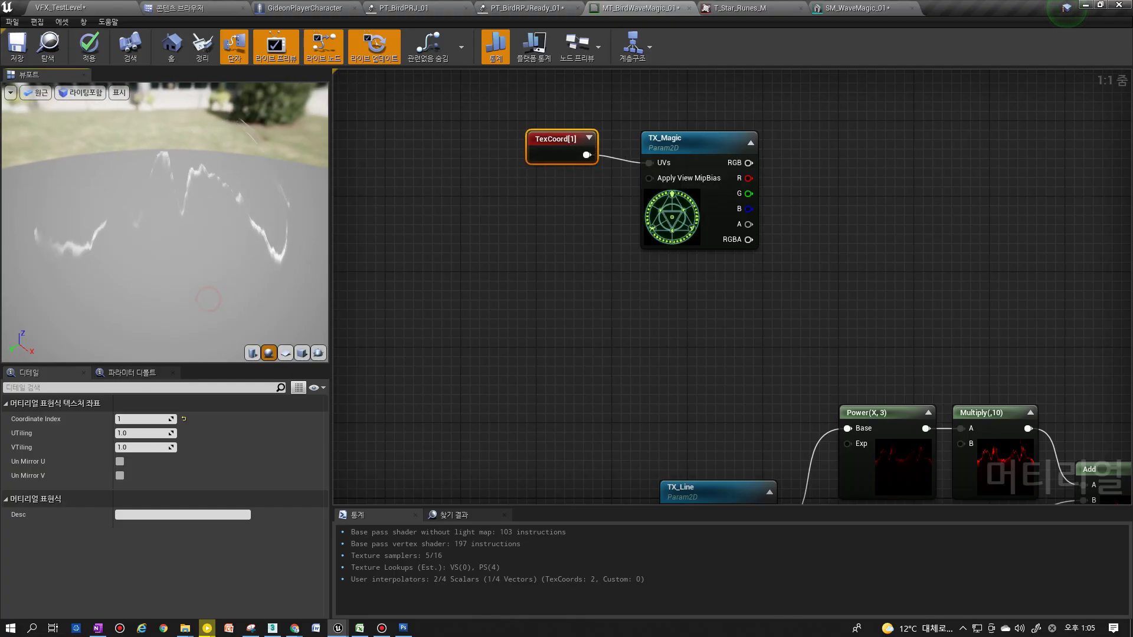
Save the MT_BirdWaveMagic_01 material and locate it in the content browser
{"action": "scroll", "coordinate": [466, 289], "scroll_direction": "down", "scroll_amount": 4}
{"action": "right_click_drag", "start_coordinate": [475, 289], "coordinate": [666, 262]}
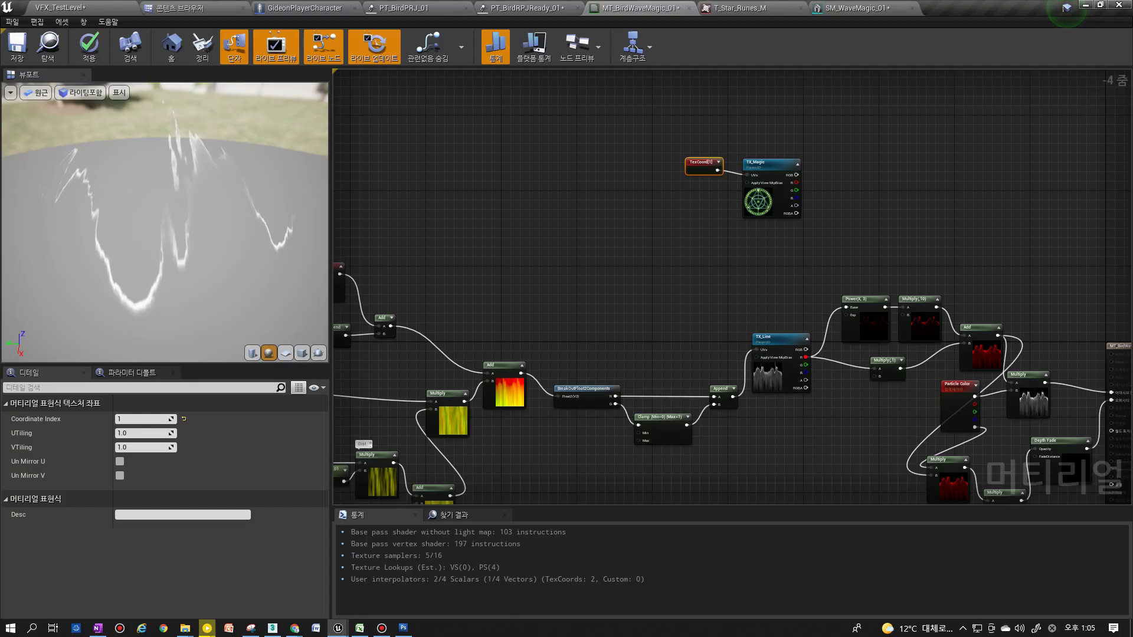
{"action": "right_click_drag", "start_coordinate": [928, 348], "coordinate": [770, 307]}
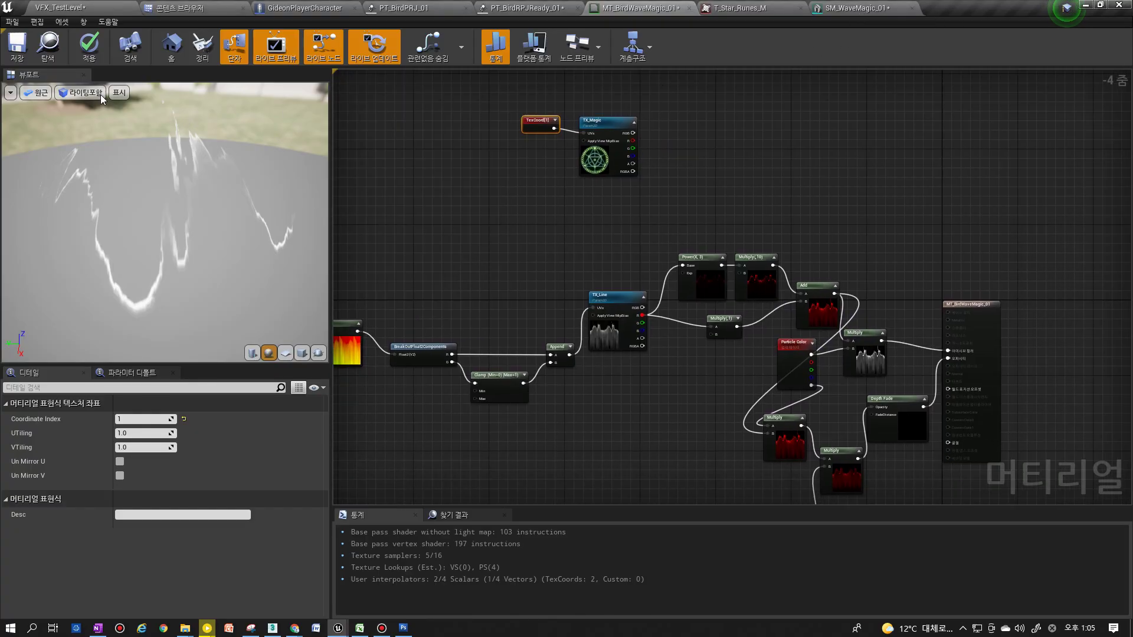
{"action": "left_click", "coordinate": [16, 53]}
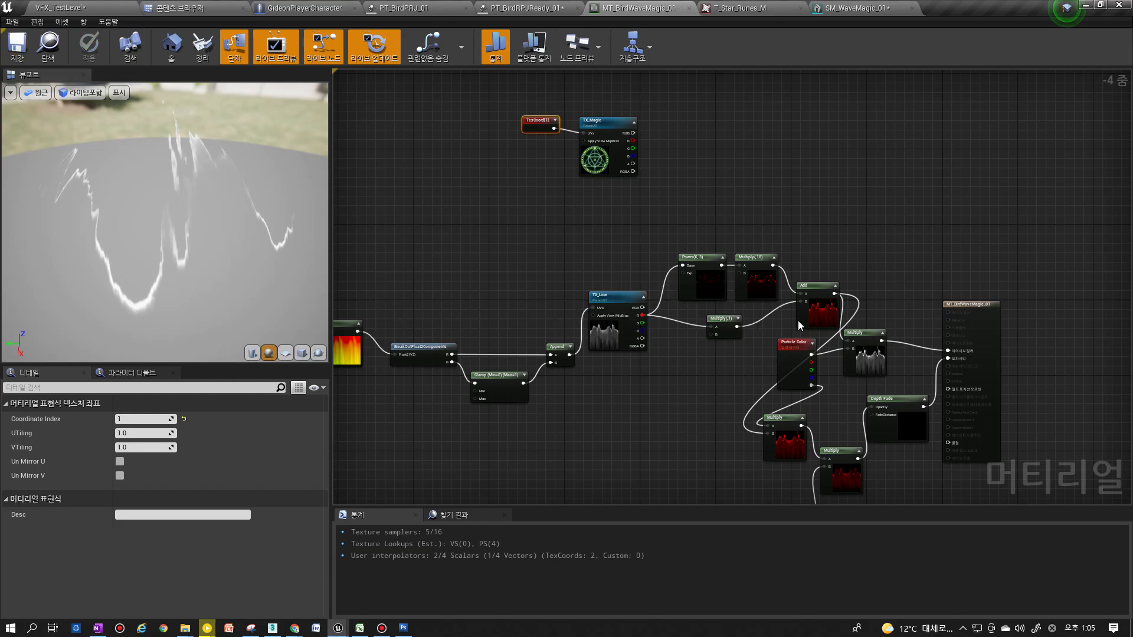
{"action": "left_click", "coordinate": [47, 47]}
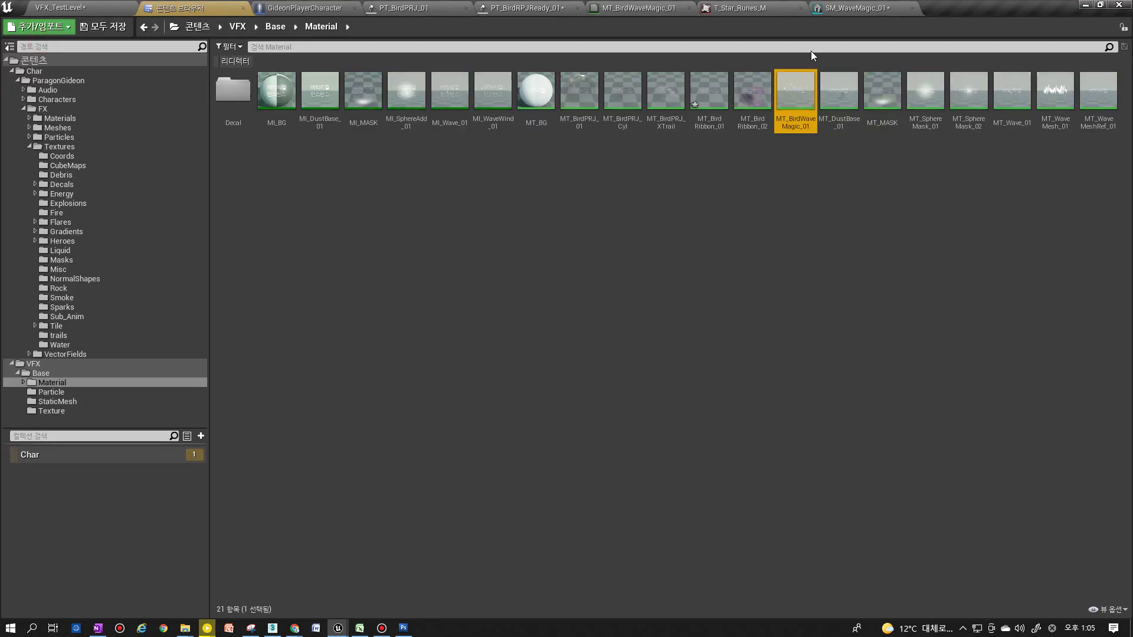
Turn off the UV overlay in the SM_WaveMagic_01 mesh editor and face the disc front-on in the preview
{"action": "left_click", "coordinate": [856, 8]}
{"action": "key", "text": "f"}
{"action": "left_click", "coordinate": [631, 46]}
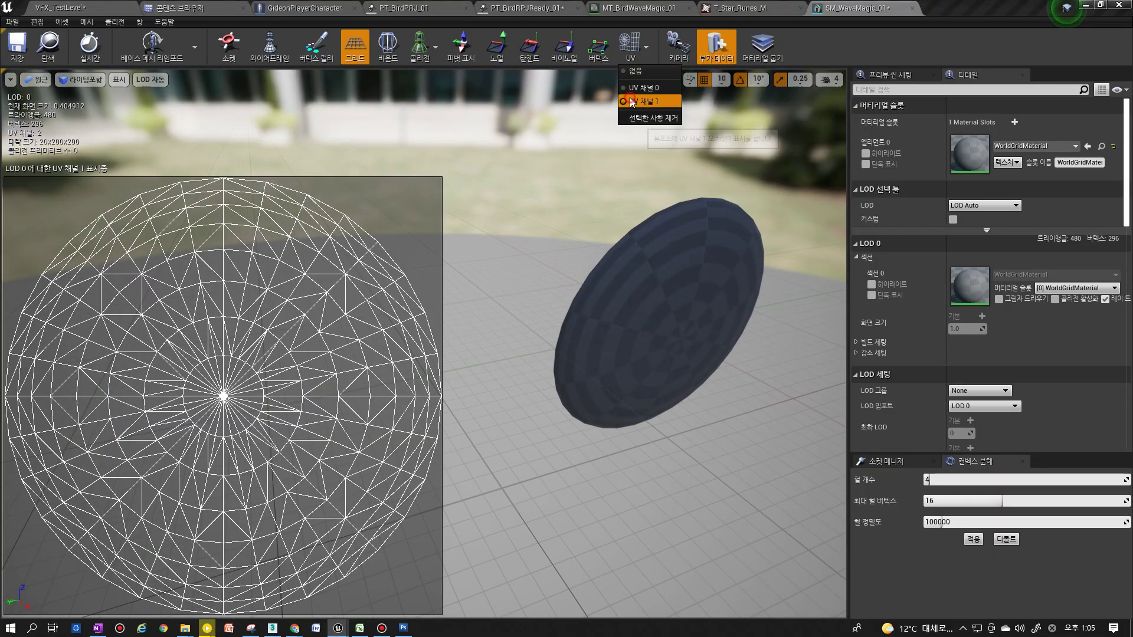
{"action": "left_click", "coordinate": [632, 102]}
{"action": "left_click", "coordinate": [634, 59]}
{"action": "left_click", "coordinate": [636, 71]}
{"action": "left_click", "coordinate": [630, 46]}
{"action": "left_click", "coordinate": [648, 245]}
{"action": "left_click_drag", "start_coordinate": [647, 245], "coordinate": [561, 247]}
{"action": "right_click_drag", "start_coordinate": [560, 247], "coordinate": [584, 237]}
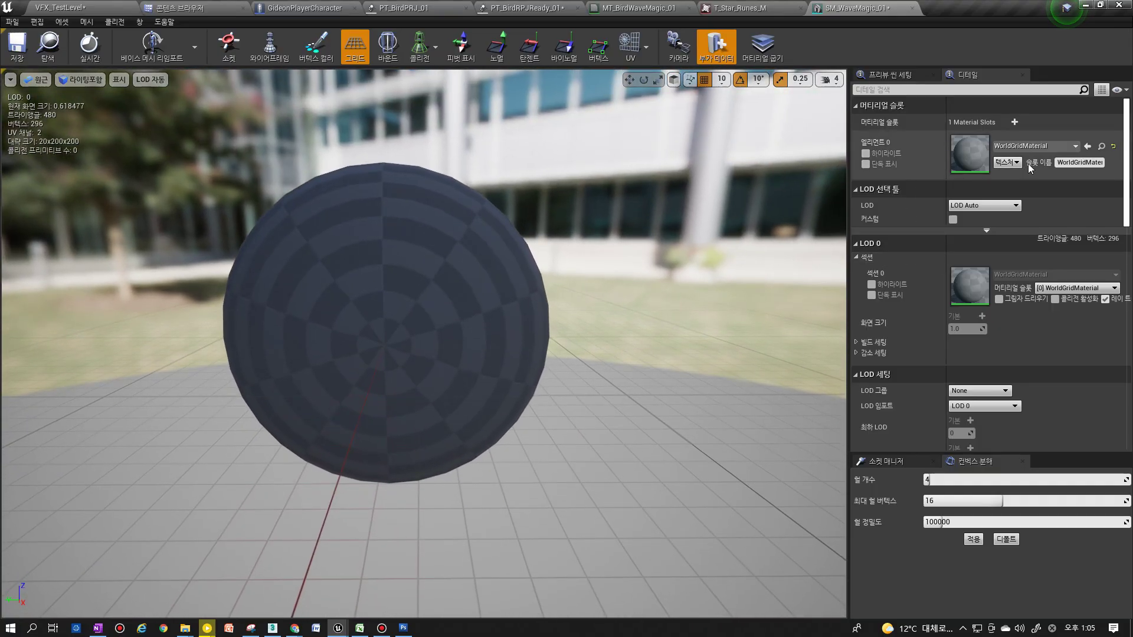
Assign MT_BirdWaveMagic_01 to the mesh's material slot in place of WorldGridMaterial
{"action": "left_click", "coordinate": [1087, 146]}
{"action": "right_click_drag", "start_coordinate": [627, 311], "coordinate": [624, 292]}
{"action": "right_click_drag", "start_coordinate": [414, 354], "coordinate": [414, 345]}
{"action": "right_click_drag", "start_coordinate": [434, 230], "coordinate": [434, 235]}
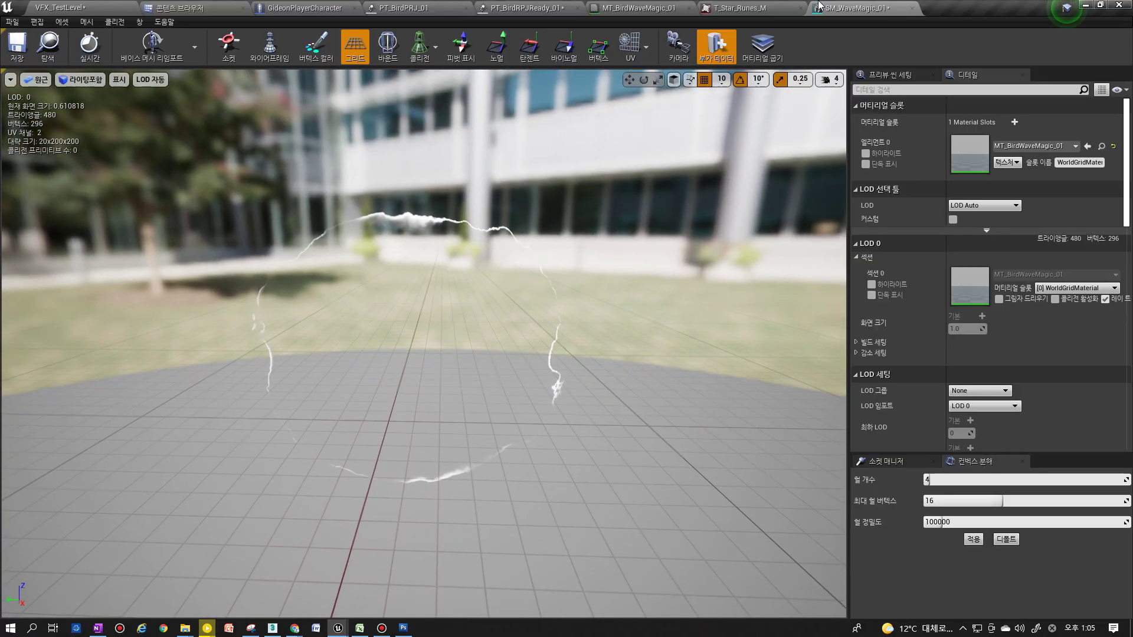
Connect TX_Magic's RGB output to the material's Emissive Color and Opacity inputs, and save MT_BirdWaveMagic_01
{"action": "left_click", "coordinate": [740, 8]}
{"action": "left_click", "coordinate": [798, 7]}
{"action": "right_click_drag", "start_coordinate": [504, 337], "coordinate": [525, 437]}
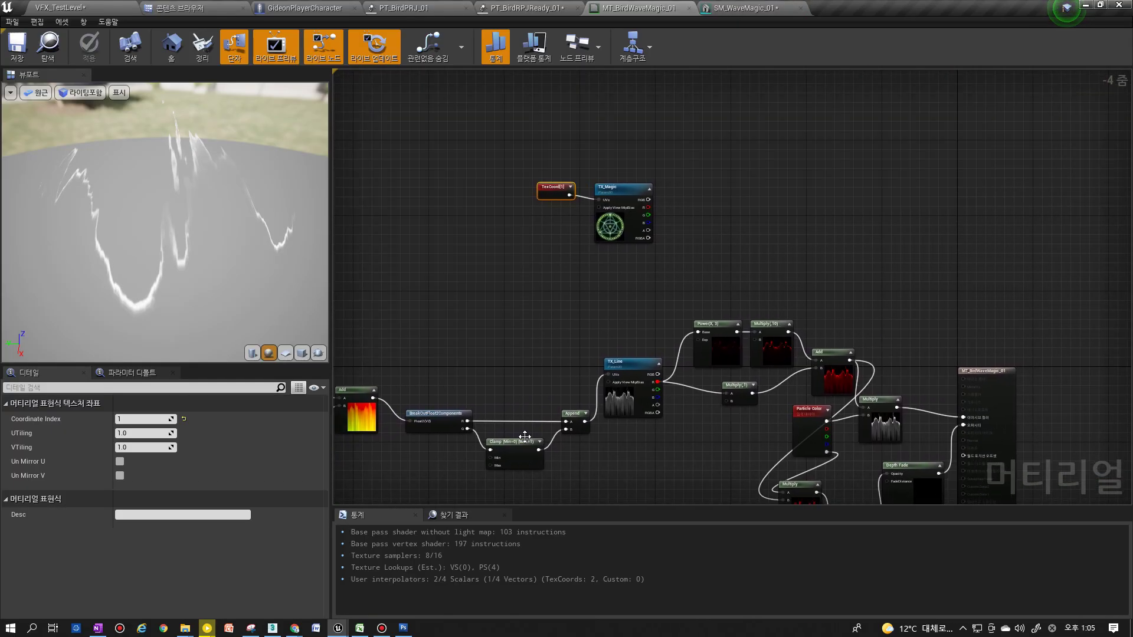
{"action": "left_click_drag", "start_coordinate": [648, 200], "coordinate": [963, 417]}
{"action": "right_click_drag", "start_coordinate": [796, 353], "coordinate": [568, 110]}
{"action": "left_click_drag", "start_coordinate": [584, 99], "coordinate": [901, 325]}
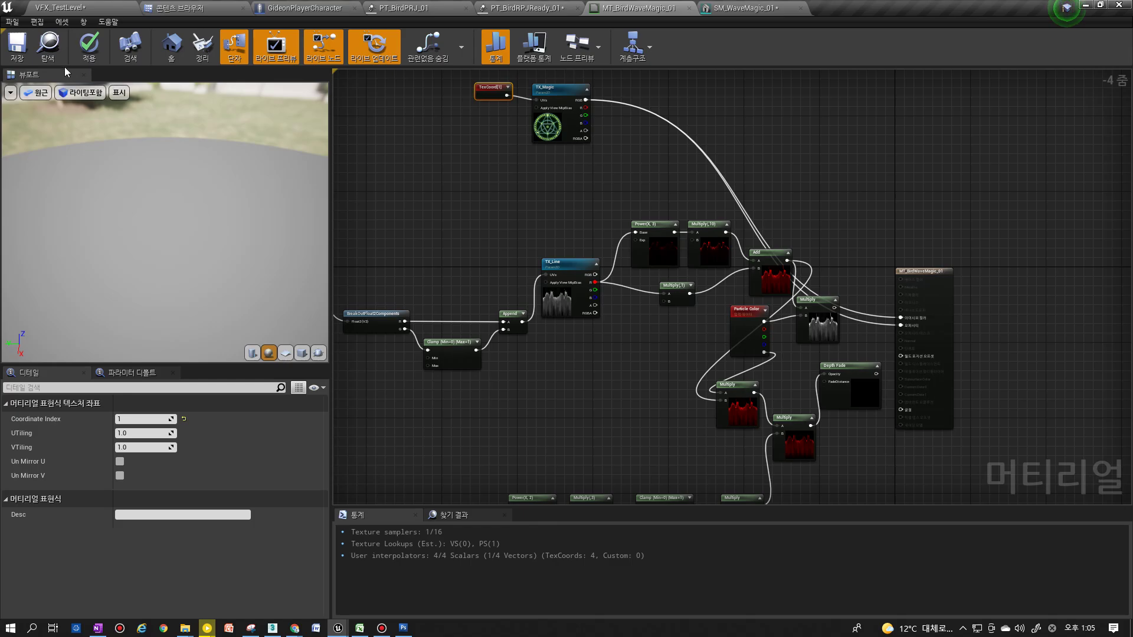
{"action": "left_click", "coordinate": [16, 45]}
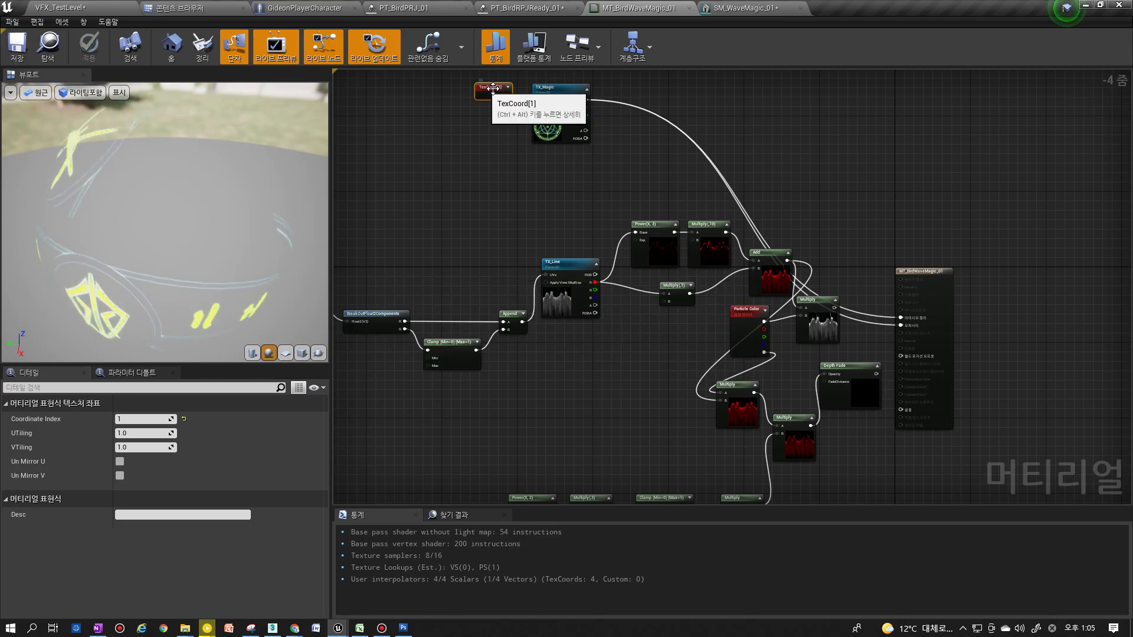
Examine how the magic-circle texture maps onto the disc in the SM_WaveMagic_01 preview, and return to the material graph
{"action": "left_click", "coordinate": [744, 8]}
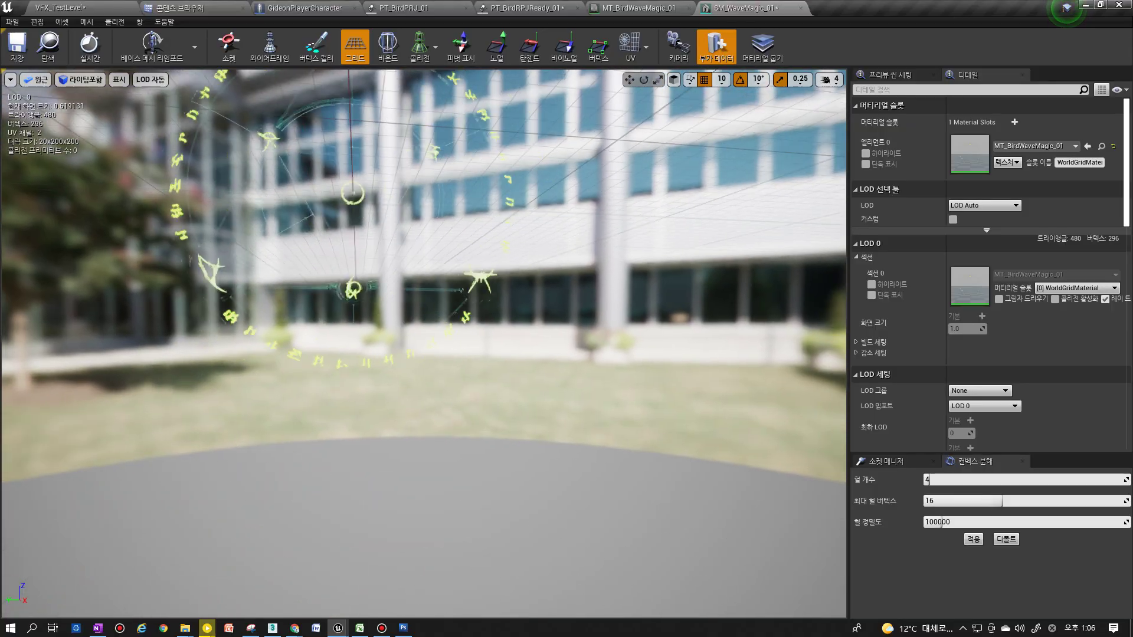
{"action": "mouse_move", "coordinate": [478, 261]}
{"action": "left_mouse_down"}
{"action": "mouse_move", "coordinate": [472, 319]}
{"action": "mouse_move", "coordinate": [478, 260]}
{"action": "left_mouse_up"}
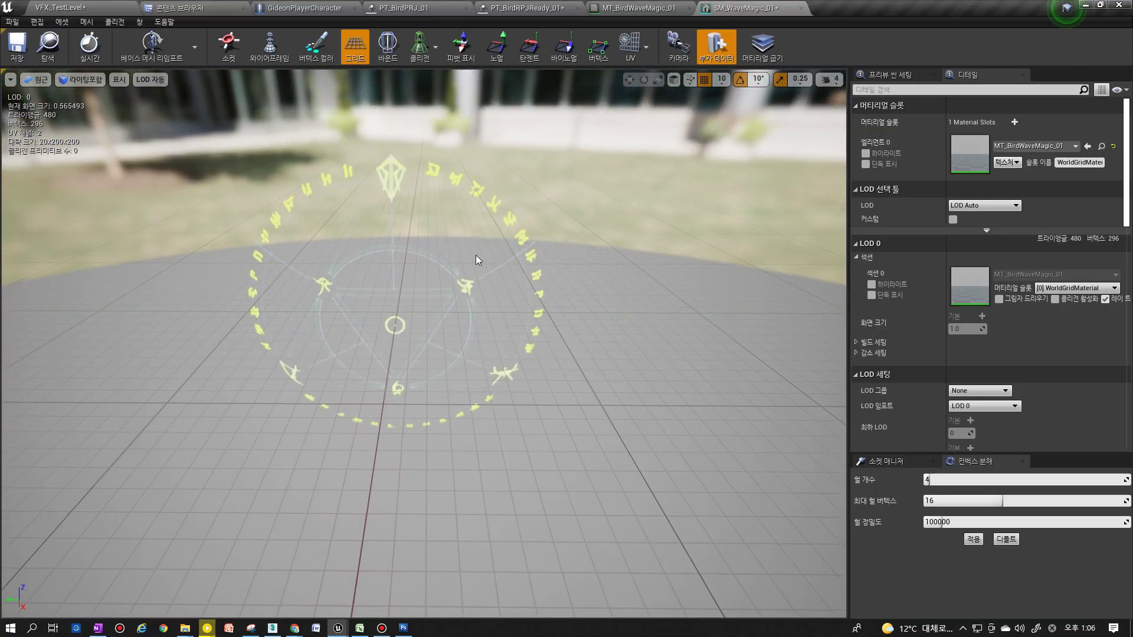
{"action": "left_click", "coordinate": [647, 8]}
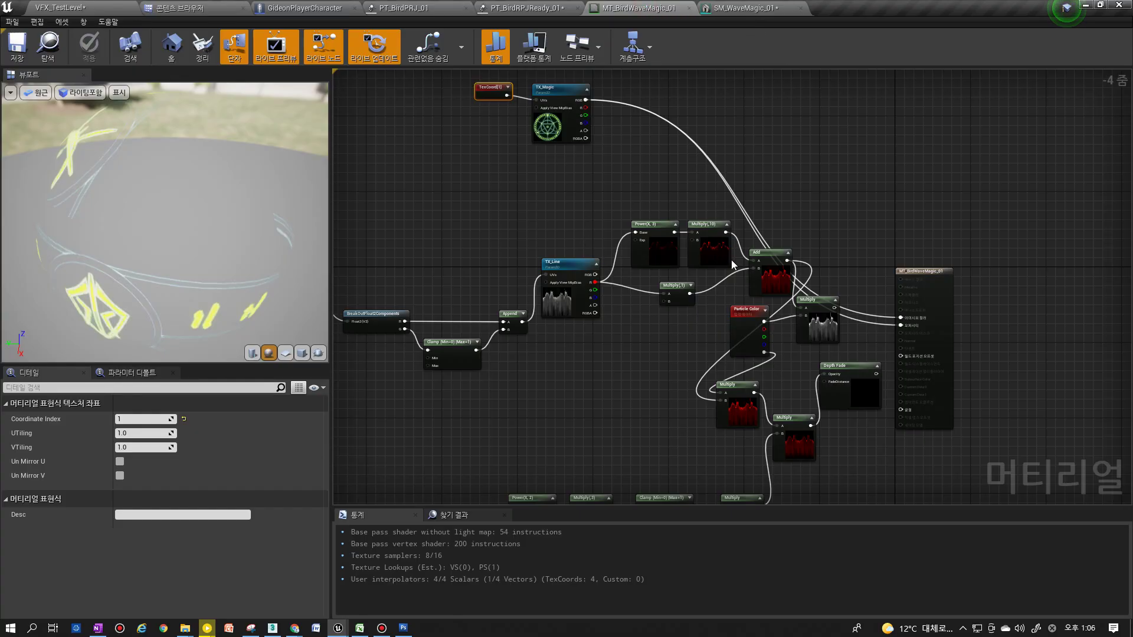
Branch a component mask off the Add node that feeds BreakOutFloat2Components and limit the mask to the G channel
{"action": "scroll", "coordinate": [816, 307], "scroll_direction": "up", "scroll_amount": 2}
{"action": "right_click_drag", "start_coordinate": [817, 307], "coordinate": [963, 394]}
{"action": "scroll", "coordinate": [920, 297], "scroll_direction": "down", "scroll_amount": 3}
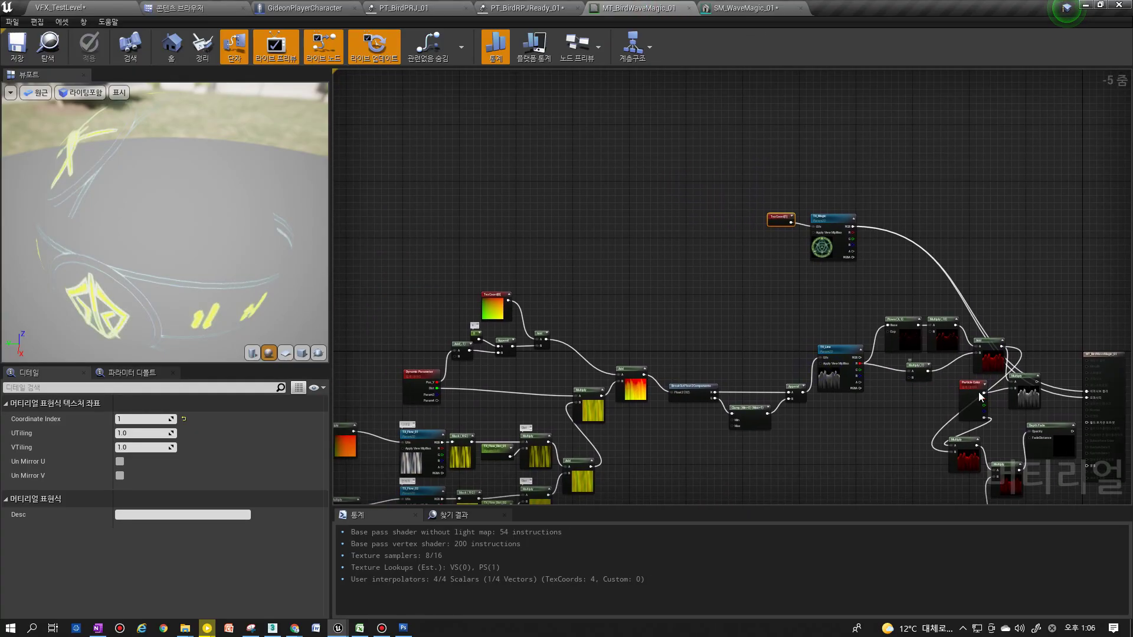
{"action": "scroll", "coordinate": [952, 388], "scroll_direction": "up", "scroll_amount": 2}
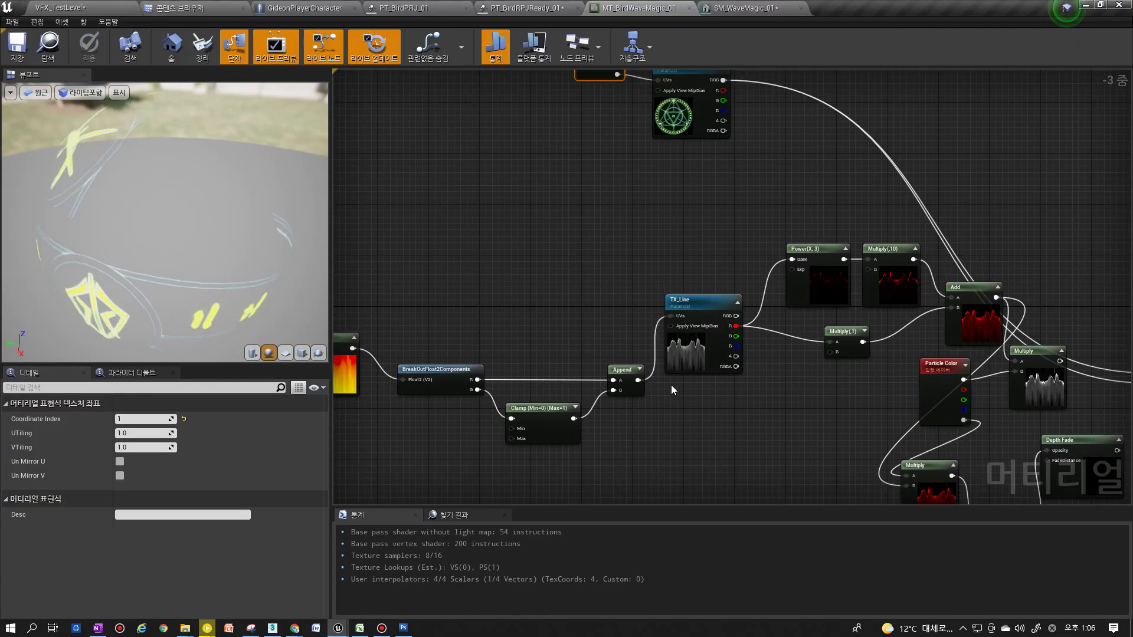
{"action": "scroll", "coordinate": [845, 333], "scroll_direction": "down", "scroll_amount": 2}
{"action": "scroll", "coordinate": [747, 317], "scroll_direction": "up", "scroll_amount": 2}
{"action": "left_click_drag", "start_coordinate": [706, 309], "coordinate": [773, 236]}
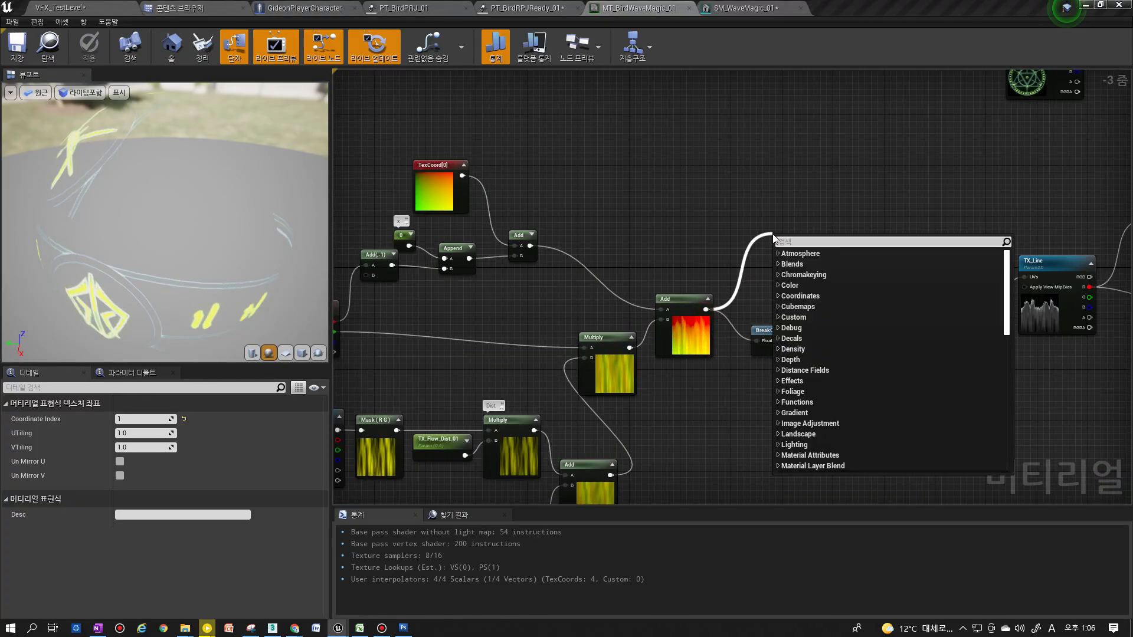
{"action": "type", "text": "mask"}
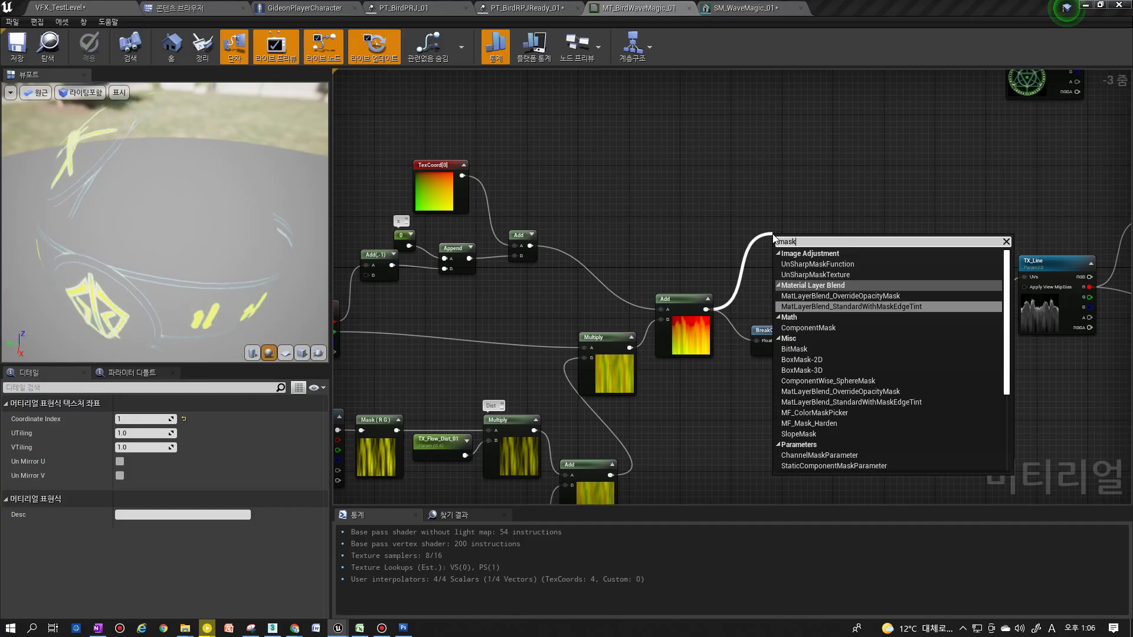
{"action": "key", "text": "Return"}
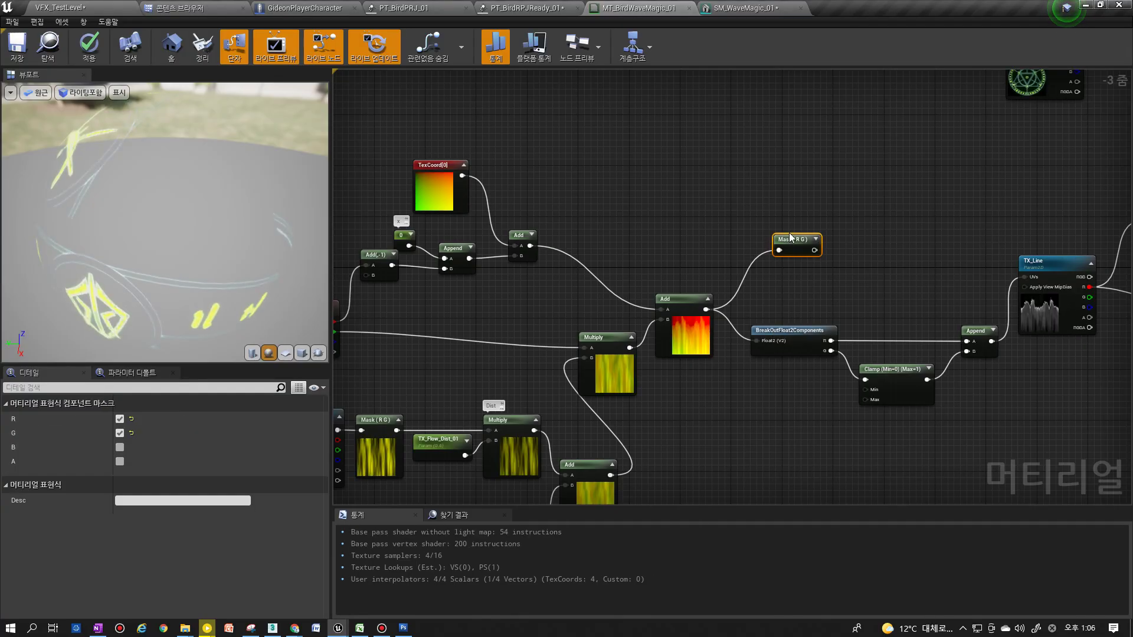
{"action": "left_click_drag", "start_coordinate": [774, 236], "coordinate": [733, 226]}
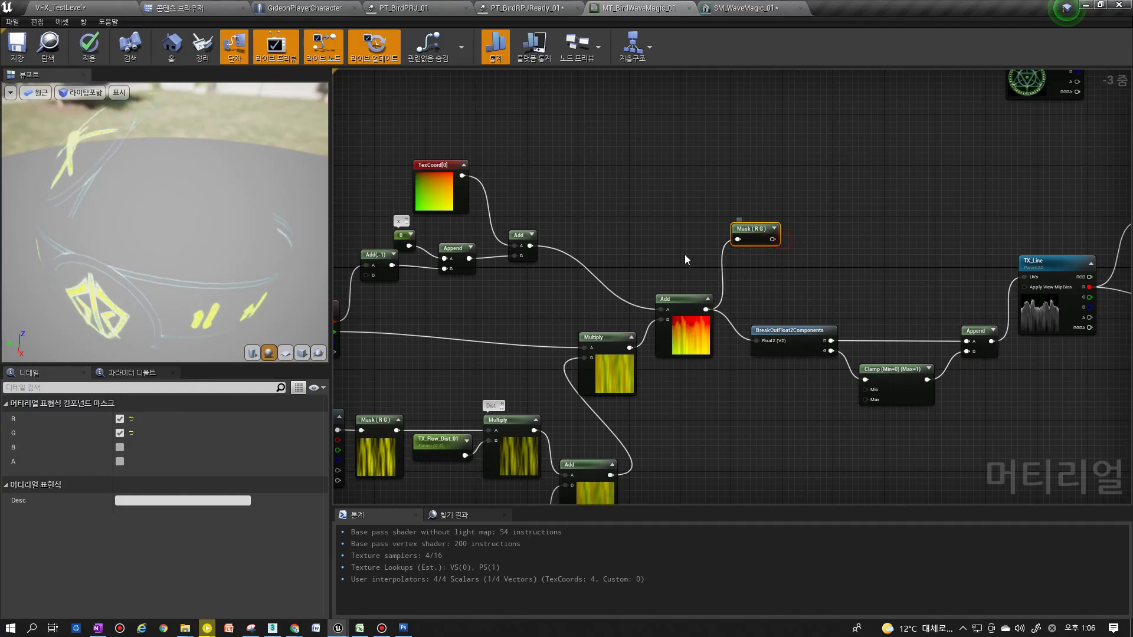
{"action": "left_click", "coordinate": [120, 419]}
{"action": "left_click_drag", "start_coordinate": [759, 228], "coordinate": [739, 207]}
{"action": "scroll", "coordinate": [763, 221], "scroll_direction": "up", "scroll_amount": 2}
{"action": "right_click_drag", "start_coordinate": [766, 226], "coordinate": [653, 296]}
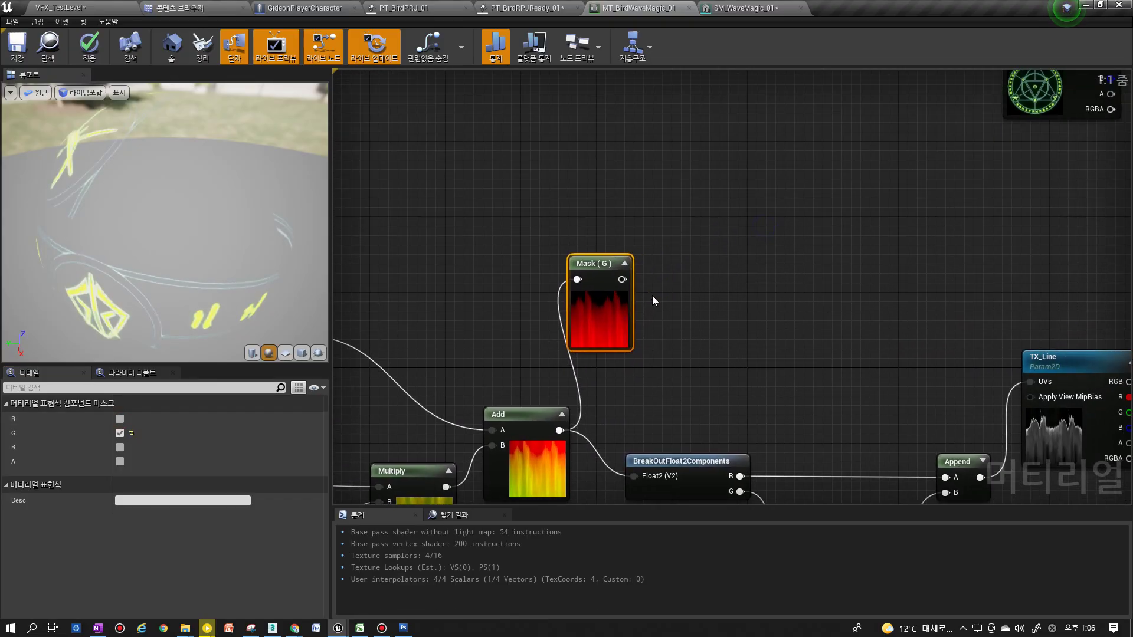
Add a Power node with exponent 3 and feed its Base from the G mask
{"action": "left_click", "coordinate": [651, 264]}
{"action": "key", "text": "e"}
{"action": "left_click_drag", "start_coordinate": [622, 279], "coordinate": [657, 282]}
{"action": "type", "text": "3"}
{"action": "key", "text": "Return"}
{"action": "left_click", "coordinate": [744, 269]}
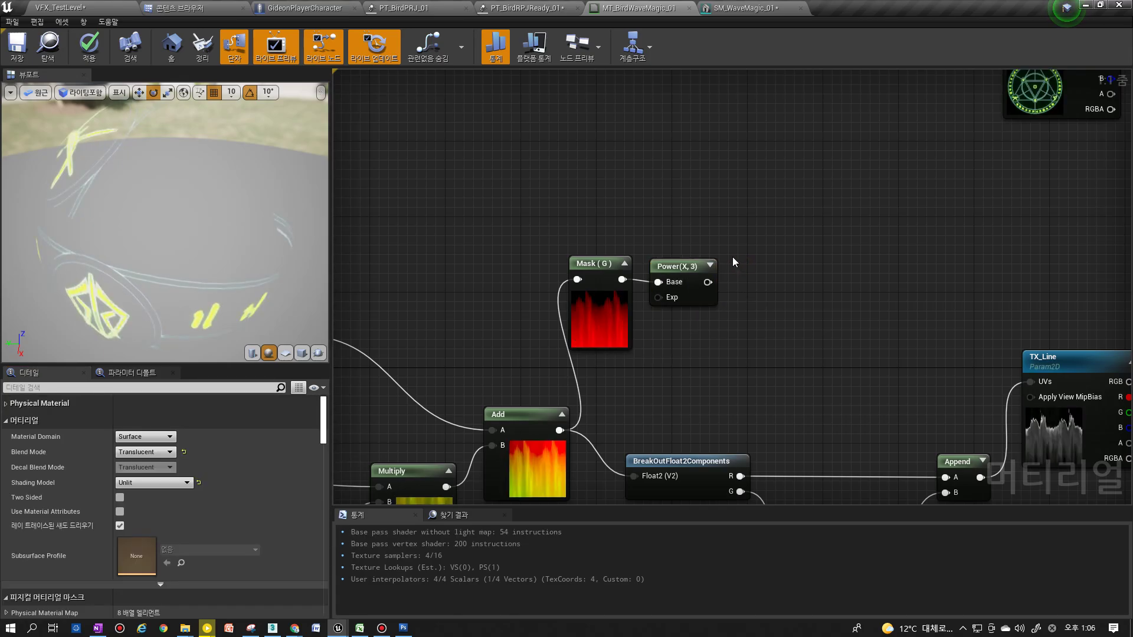
Multiply the Power result by 10 and expand the node previews to show the intensified mask
{"action": "key", "text": "m"}
{"action": "left_click", "coordinate": [735, 262]}
{"action": "left_click_drag", "start_coordinate": [707, 282], "coordinate": [741, 280]}
{"action": "left_click", "coordinate": [143, 434]}
{"action": "type", "text": "1"}
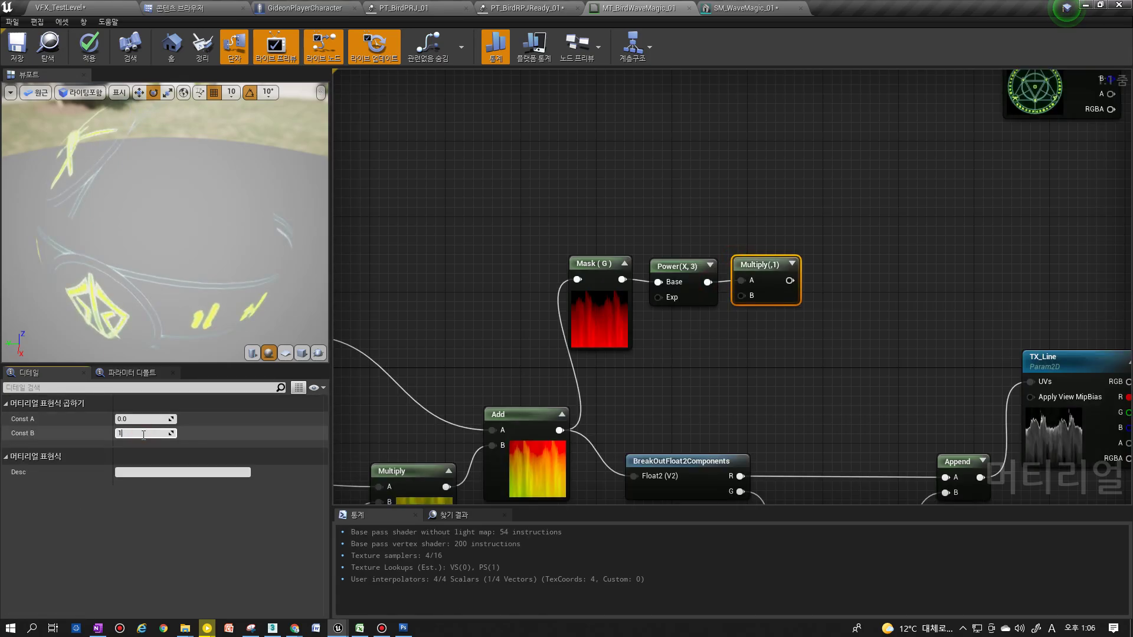
{"action": "type", "text": "0"}
{"action": "key", "text": "Return"}
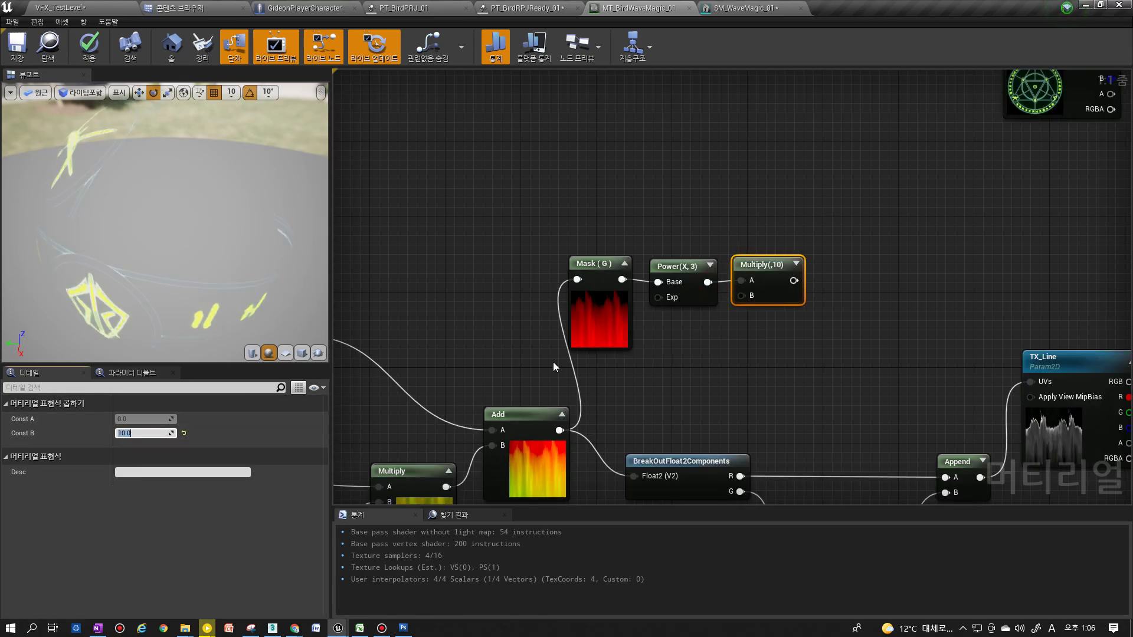
{"action": "left_click", "coordinate": [828, 299]}
{"action": "left_click", "coordinate": [796, 264]}
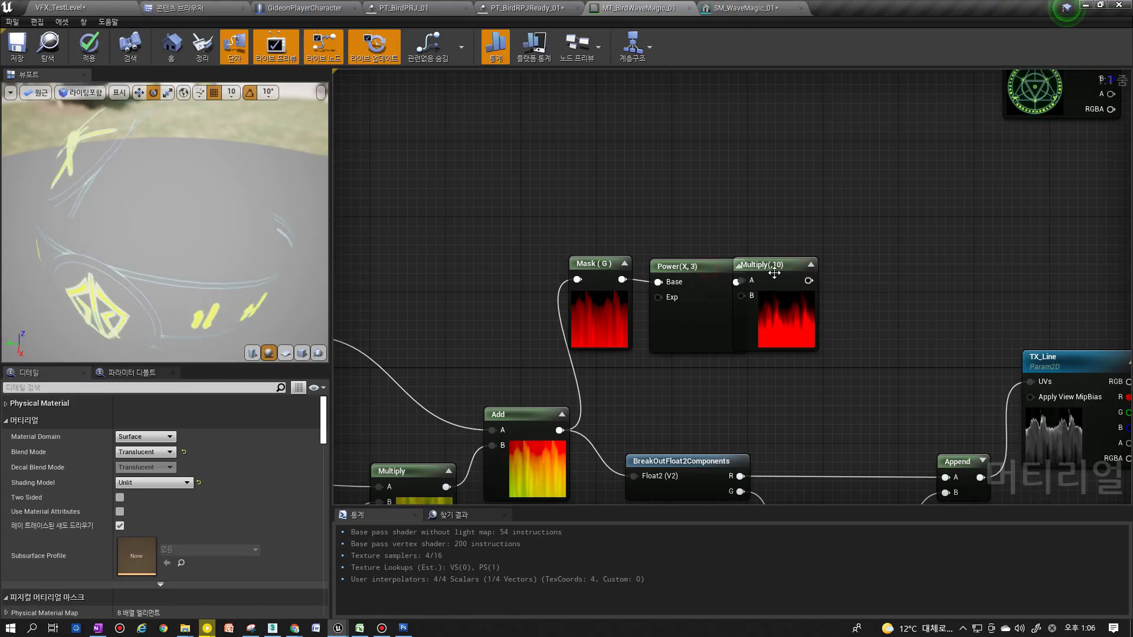
{"action": "left_click_drag", "start_coordinate": [774, 273], "coordinate": [780, 272]}
Add a Lerp node beyond the Multiply node and drive its Alpha with the multiplied mask
{"action": "key", "text": "l"}
{"action": "left_click", "coordinate": [882, 242]}
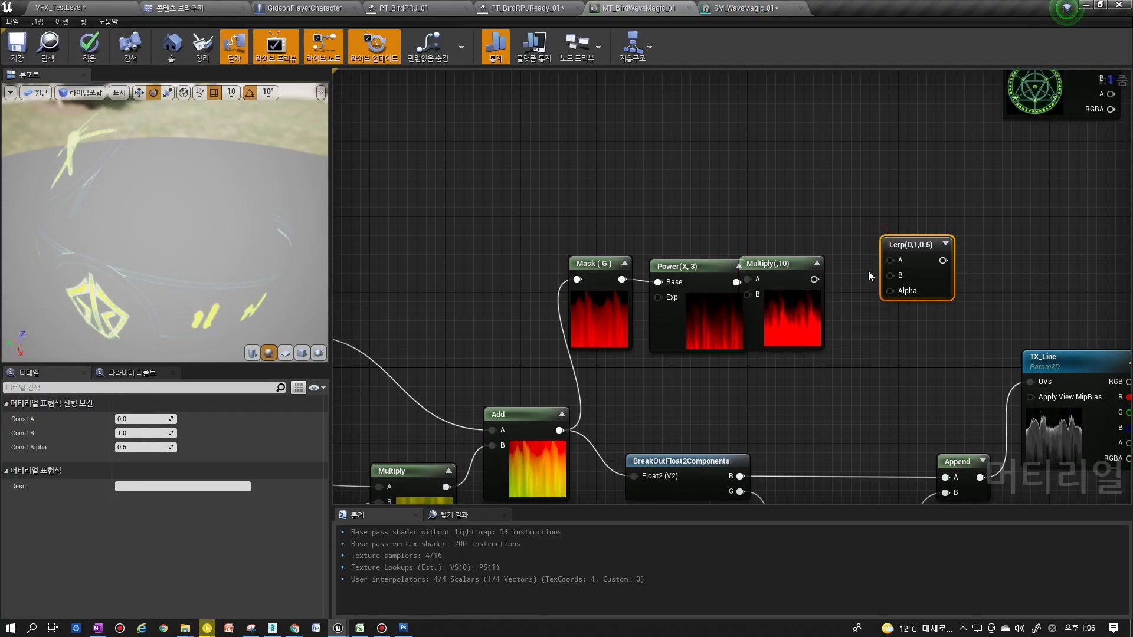
{"action": "left_click_drag", "start_coordinate": [923, 236], "coordinate": [932, 208]}
{"action": "left_click_drag", "start_coordinate": [814, 279], "coordinate": [899, 264]}
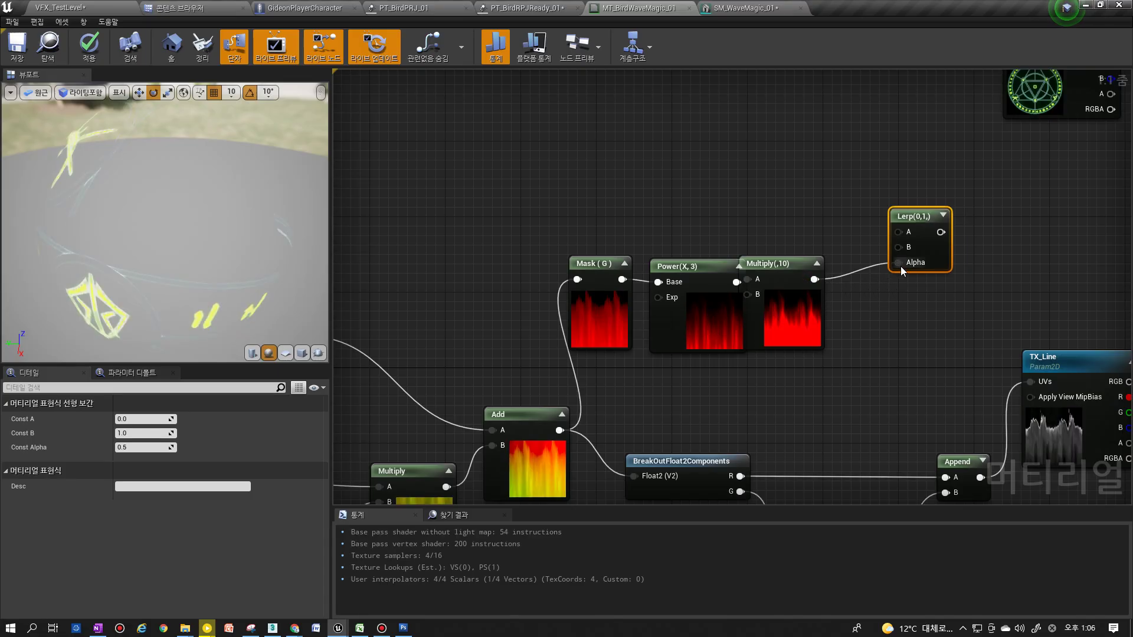
{"action": "left_click_drag", "start_coordinate": [934, 225], "coordinate": [996, 223]}
Move the TX_Magic texture sample and its TexCoord[1] node to just above the new mask nodes and Lerp
{"action": "right_click_drag", "start_coordinate": [995, 222], "coordinate": [965, 297]}
{"action": "left_click_drag", "start_coordinate": [886, 156], "coordinate": [1002, 184]}
{"action": "right_click_drag", "start_coordinate": [1000, 188], "coordinate": [964, 228]}
{"action": "scroll", "coordinate": [813, 253], "scroll_direction": "down", "scroll_amount": 1}
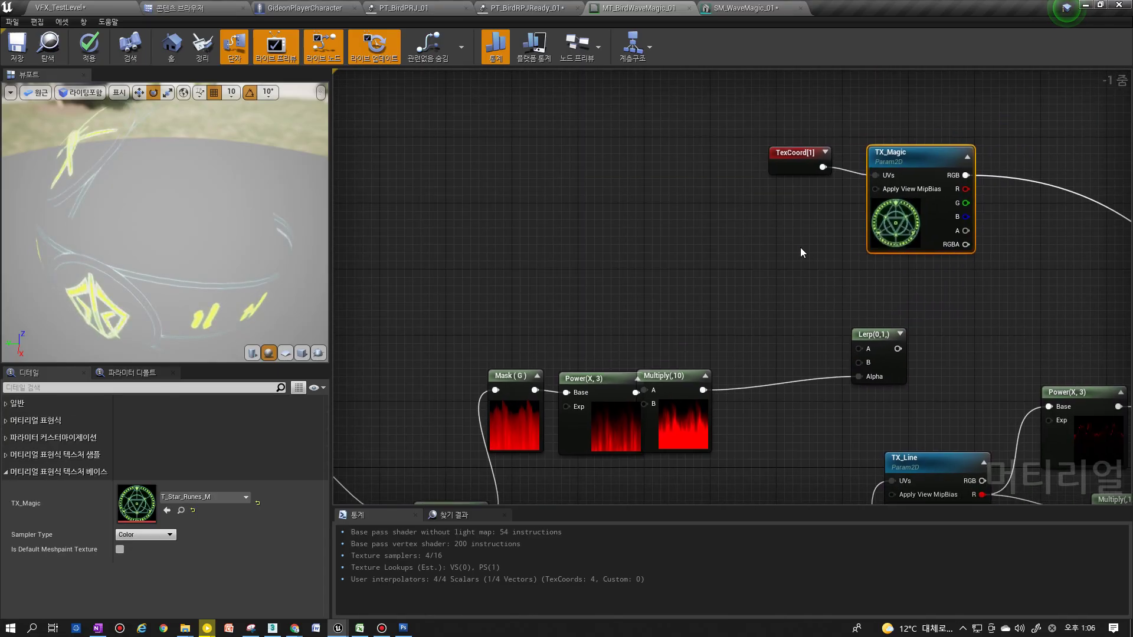
{"action": "left_click_drag", "start_coordinate": [927, 147], "coordinate": [744, 188]}
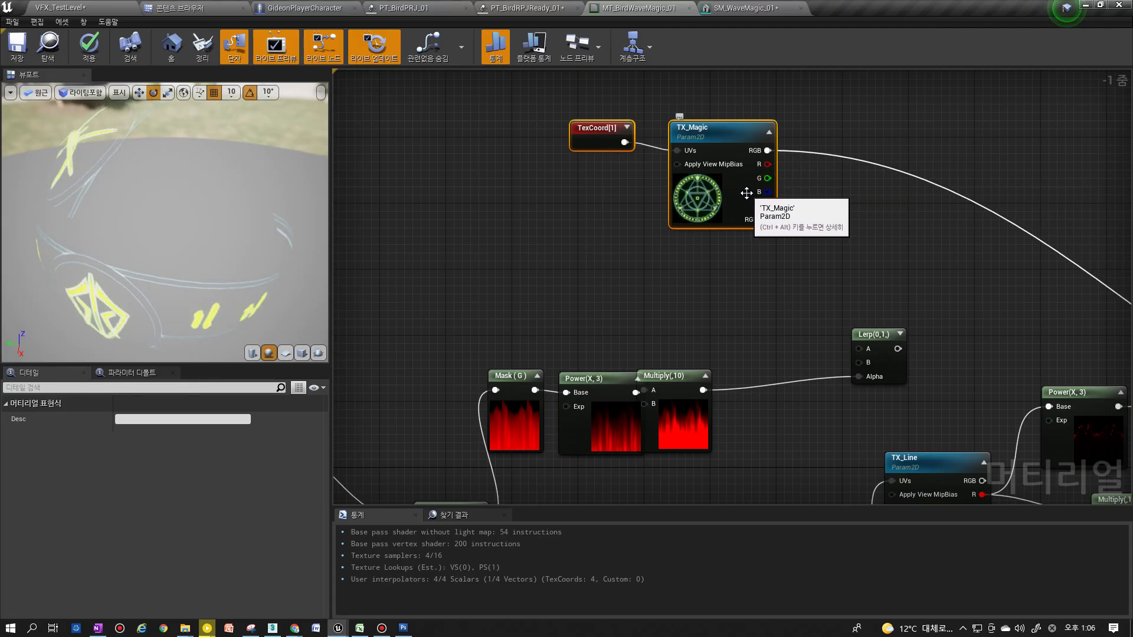
Open the T_Star_Runes_M texture used by TX_Magic and inspect its green and blue channels separately
{"action": "double_click", "coordinate": [746, 193]}
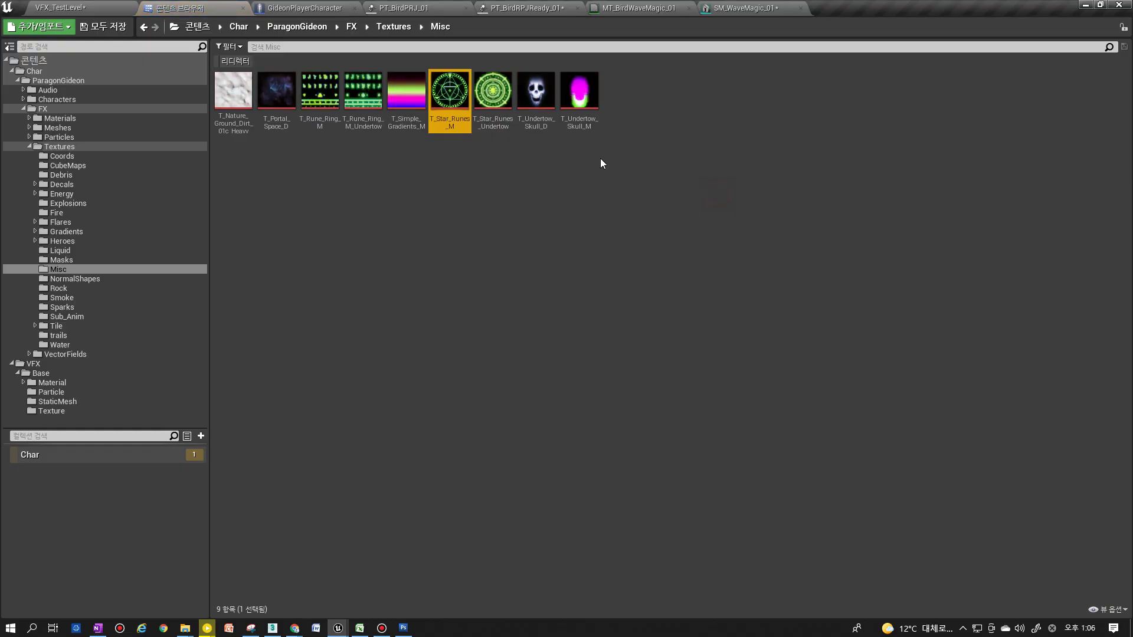
{"action": "double_click", "coordinate": [463, 108]}
{"action": "left_click", "coordinate": [10, 91]}
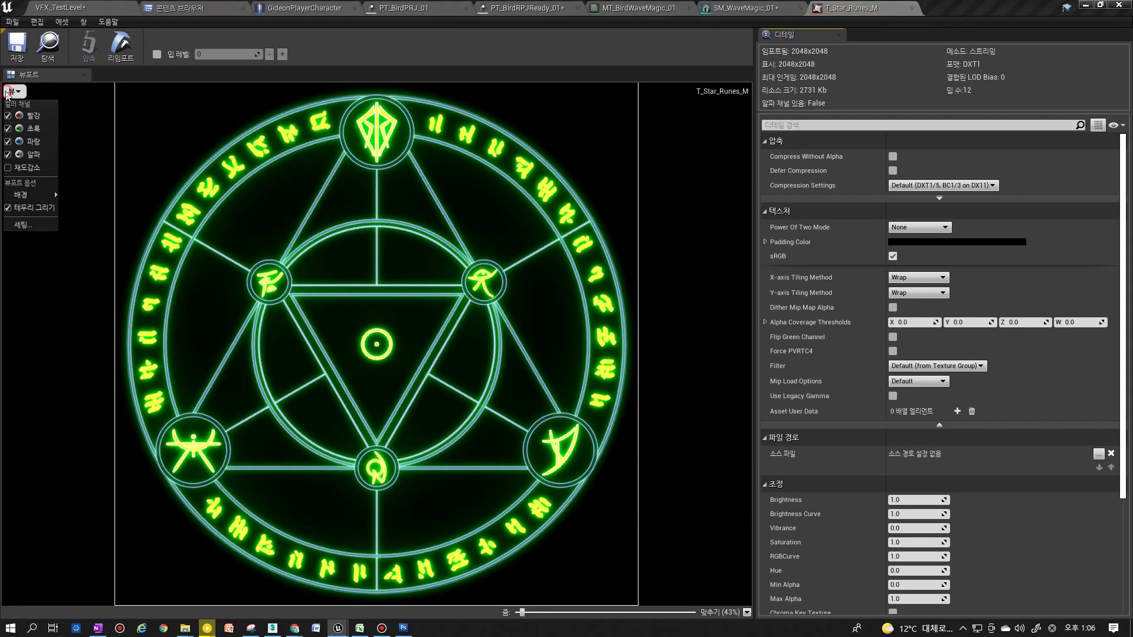
{"action": "left_click", "coordinate": [8, 116]}
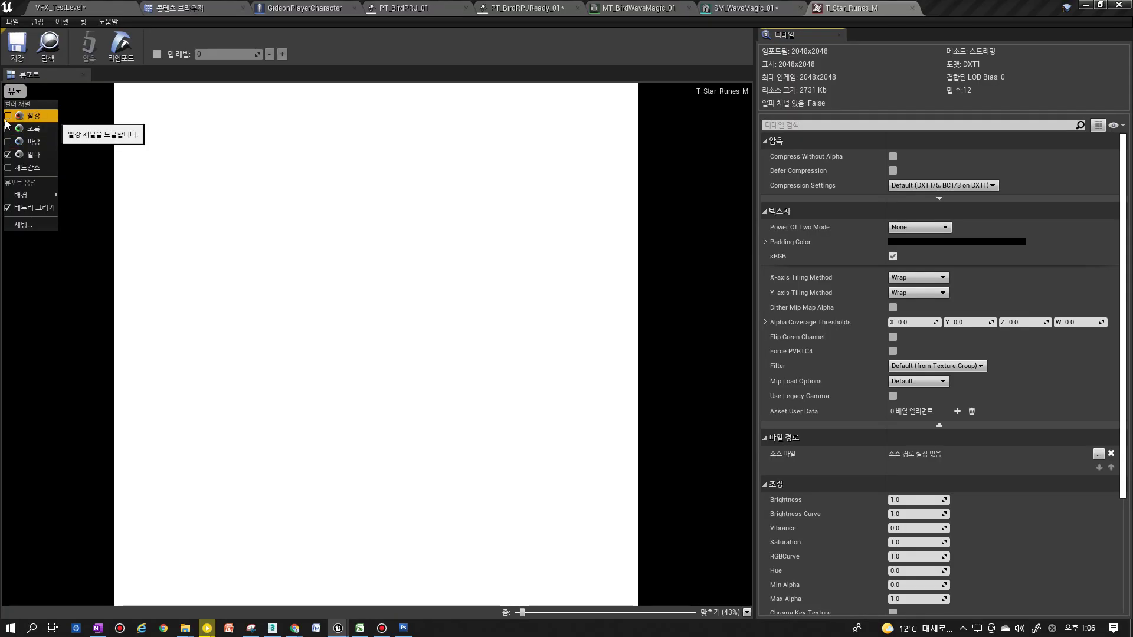
{"action": "left_click", "coordinate": [8, 129]}
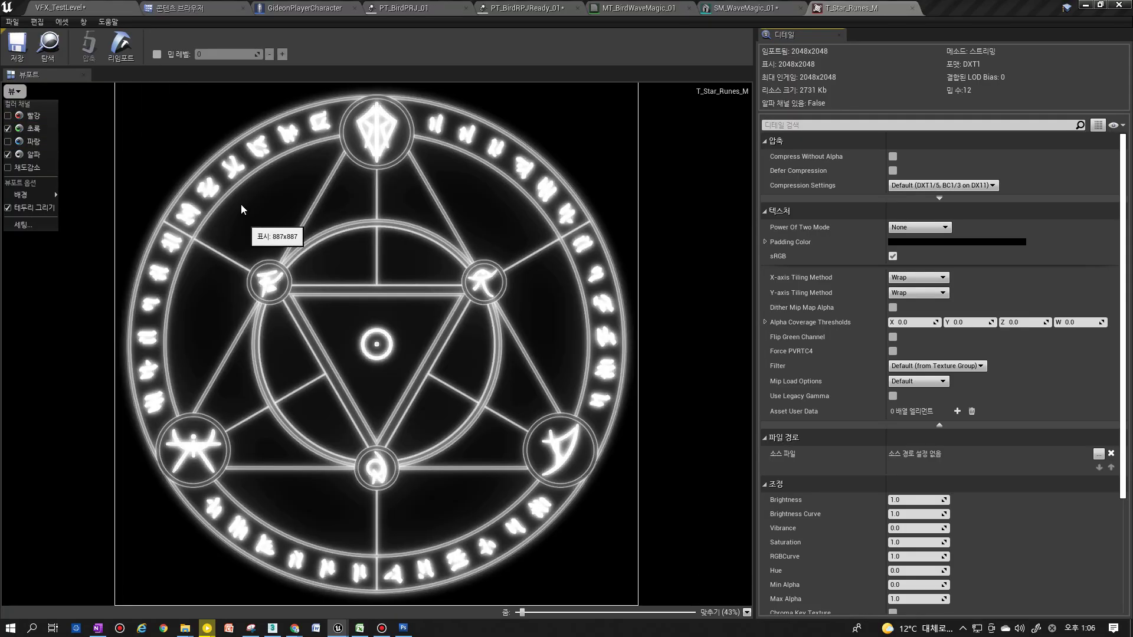
{"action": "left_click", "coordinate": [19, 142]}
{"action": "left_click", "coordinate": [8, 129]}
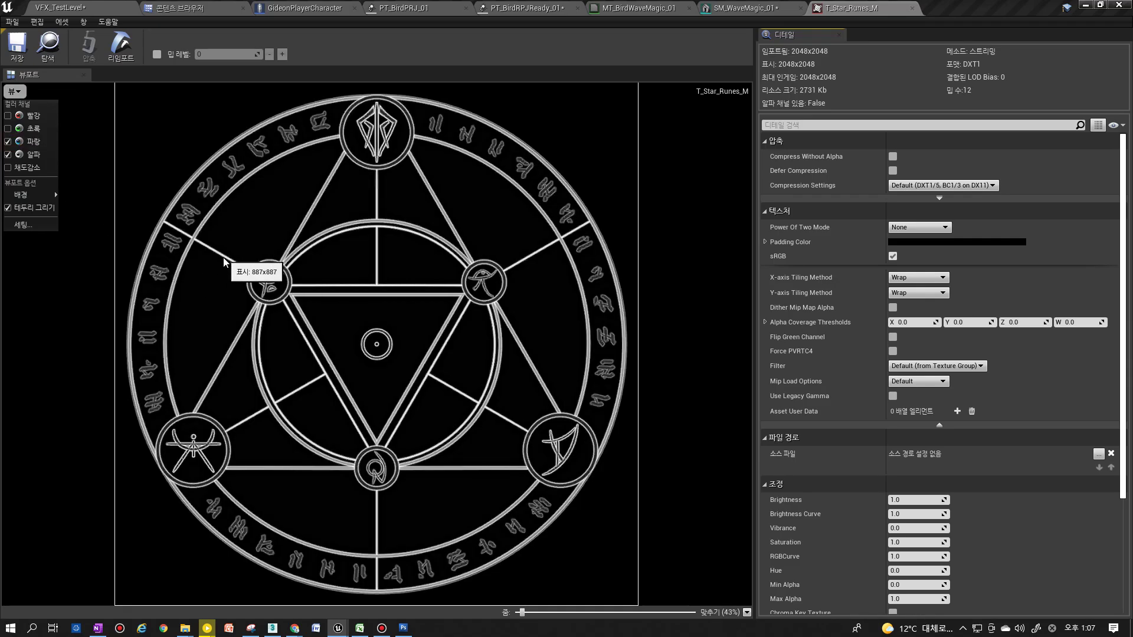
Close the T_Star_Runes_M and SM_WaveMagic_01 editors and return to the material graph
{"action": "left_click", "coordinate": [759, 8]}
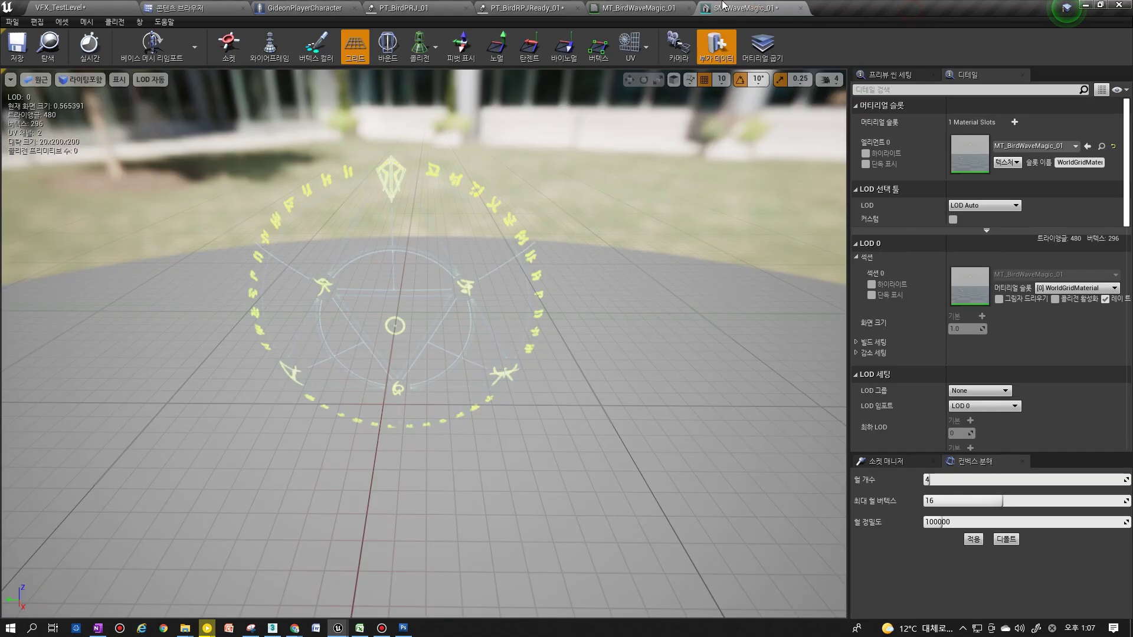
{"action": "left_click", "coordinate": [800, 8]}
{"action": "right_click_drag", "start_coordinate": [750, 260], "coordinate": [751, 330]}
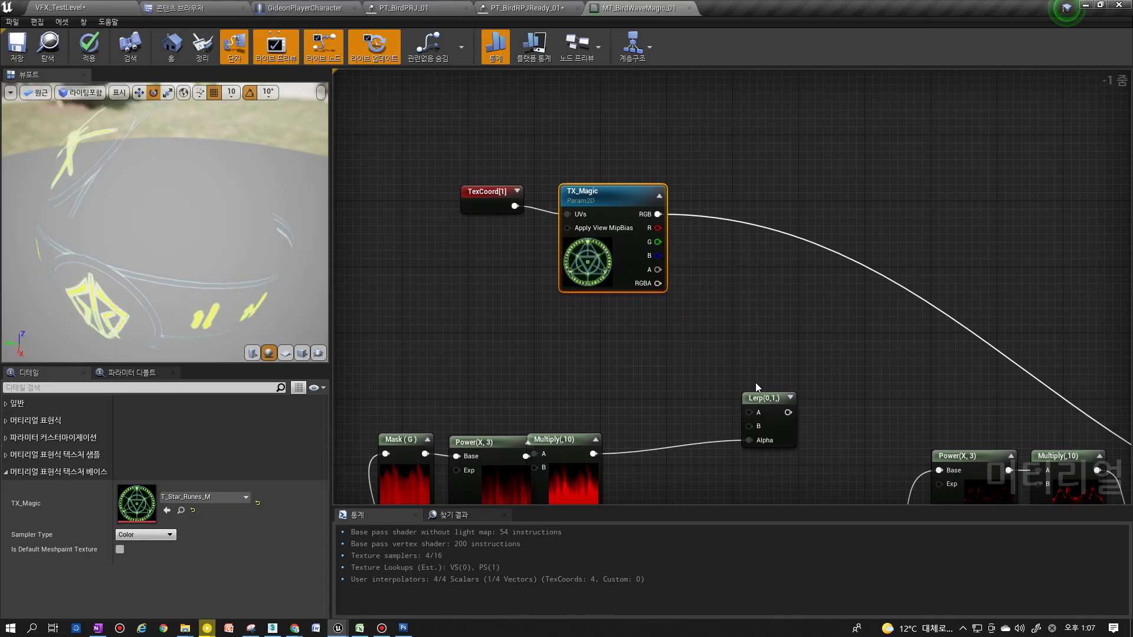
Connect TX_Magic's R output to the Lerp's A input and reposition the Lerp node
{"action": "left_click_drag", "start_coordinate": [781, 396], "coordinate": [812, 379]}
{"action": "left_click_drag", "start_coordinate": [656, 227], "coordinate": [781, 396]}
{"action": "right_click_drag", "start_coordinate": [780, 395], "coordinate": [663, 269]}
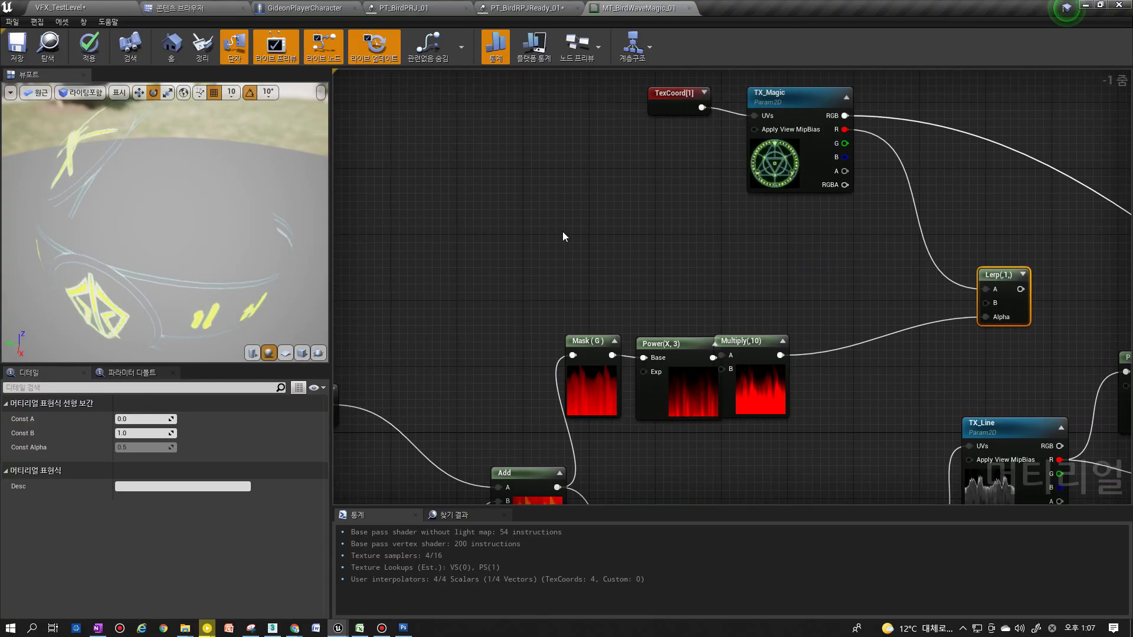
{"action": "left_click_drag", "start_coordinate": [971, 306], "coordinate": [984, 317]}
Add a Noise node below TexCoord[1] and set its Function to Fast Gradient - 3D Texture
{"action": "scroll", "coordinate": [707, 334], "scroll_direction": "up", "scroll_amount": 1}
{"action": "right_click_drag", "start_coordinate": [471, 335], "coordinate": [539, 319]}
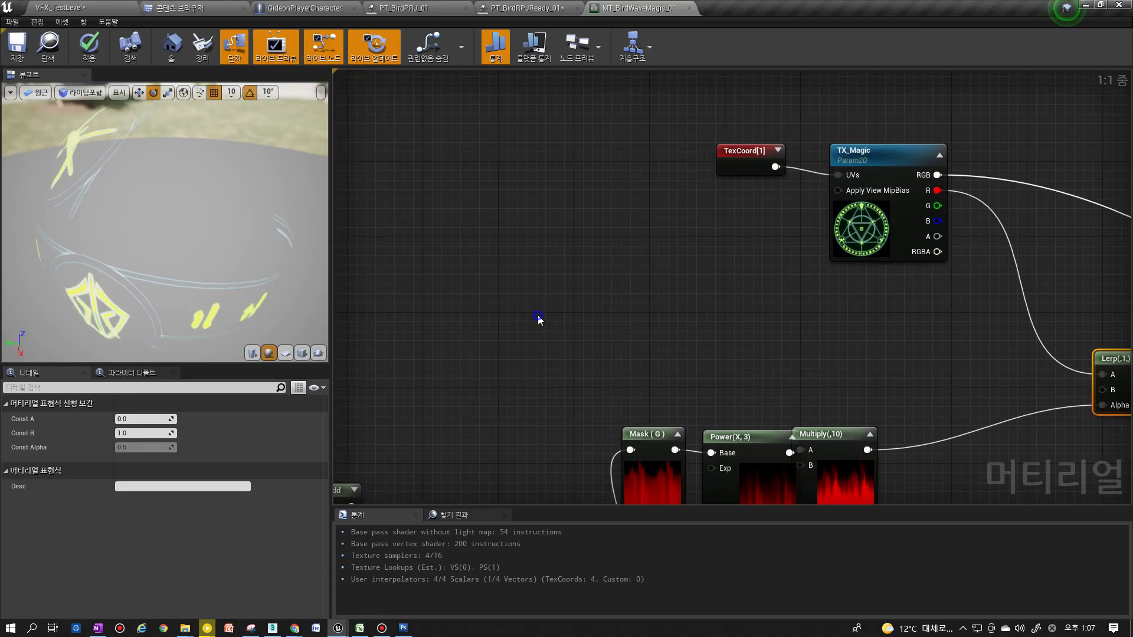
{"action": "right_click", "coordinate": [539, 319]}
{"action": "type", "text": "noi"}
{"action": "key", "text": "Return"}
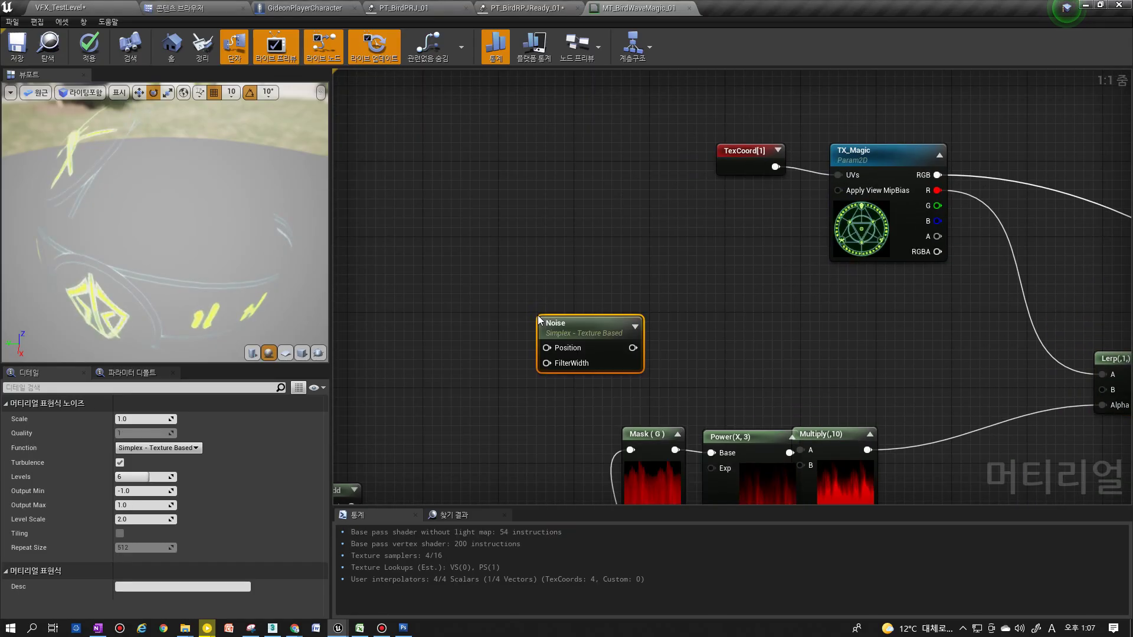
{"action": "left_click_drag", "start_coordinate": [546, 323], "coordinate": [530, 292]}
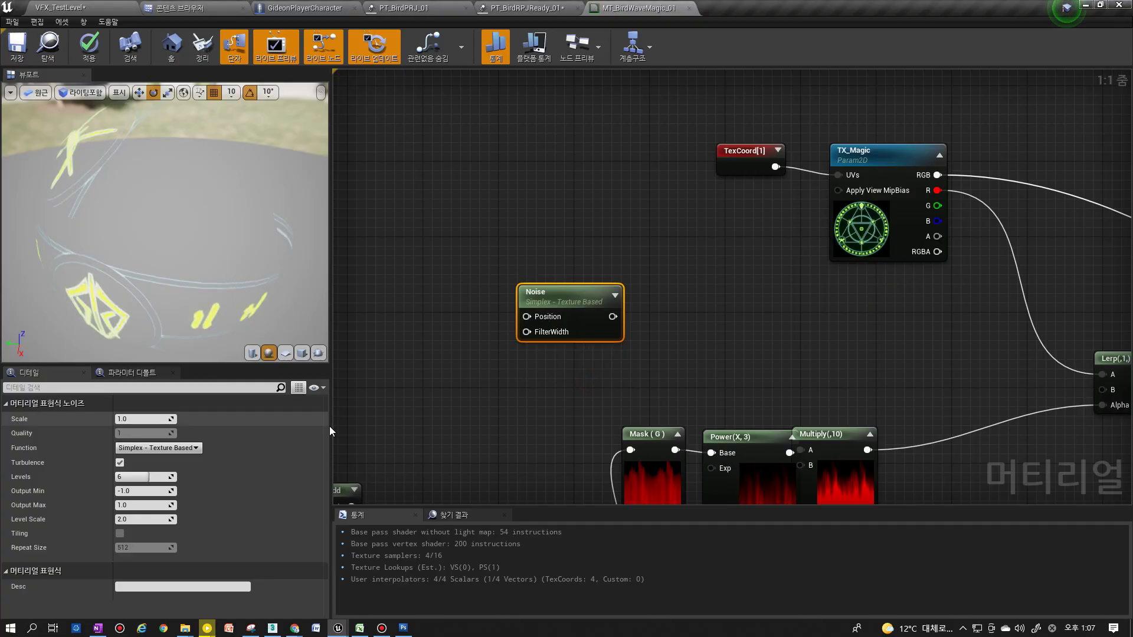
{"action": "left_click", "coordinate": [158, 448]}
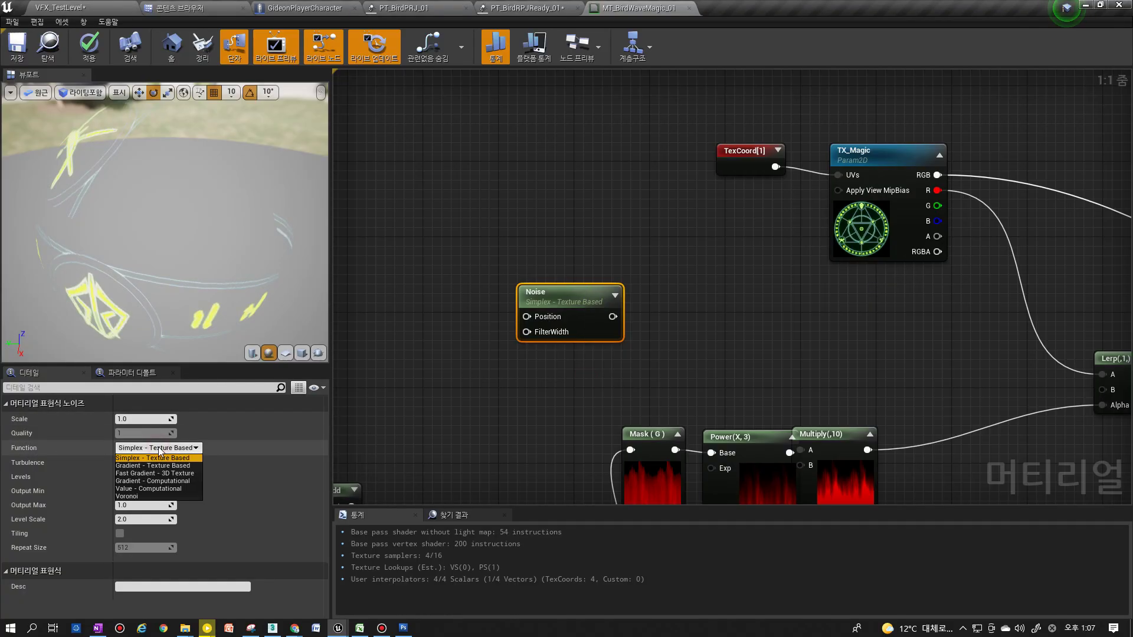
{"action": "left_click", "coordinate": [168, 475]}
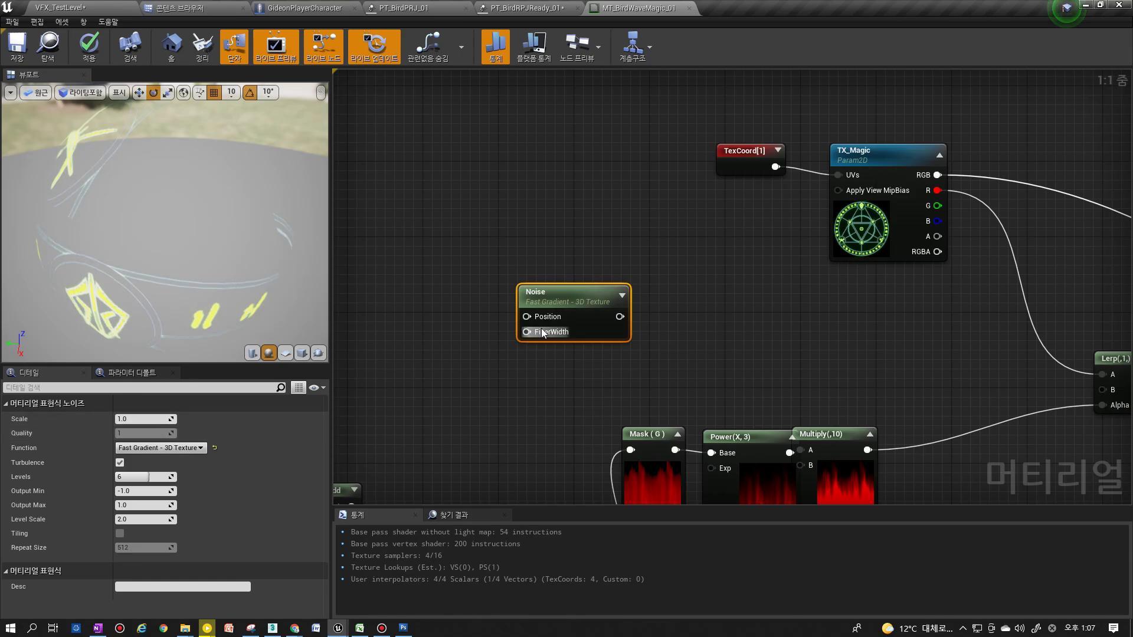
Preview the Noise node on the material sphere and examine its pattern
{"action": "right_click", "coordinate": [574, 305]}
{"action": "left_click", "coordinate": [610, 353]}
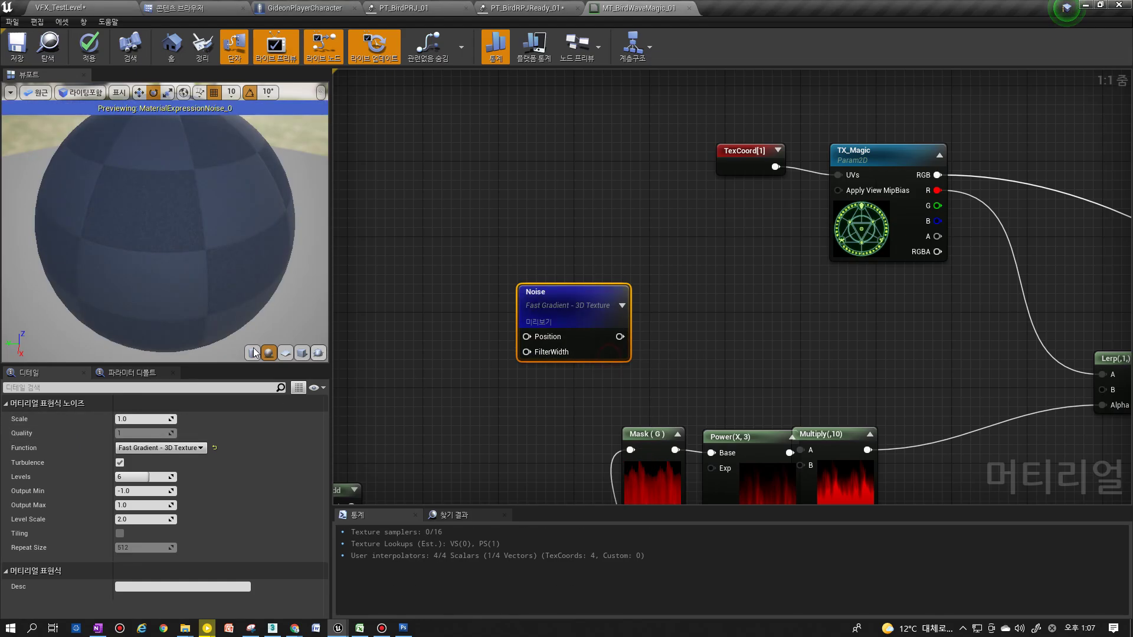
{"action": "left_click_drag", "start_coordinate": [165, 236], "coordinate": [189, 317]}
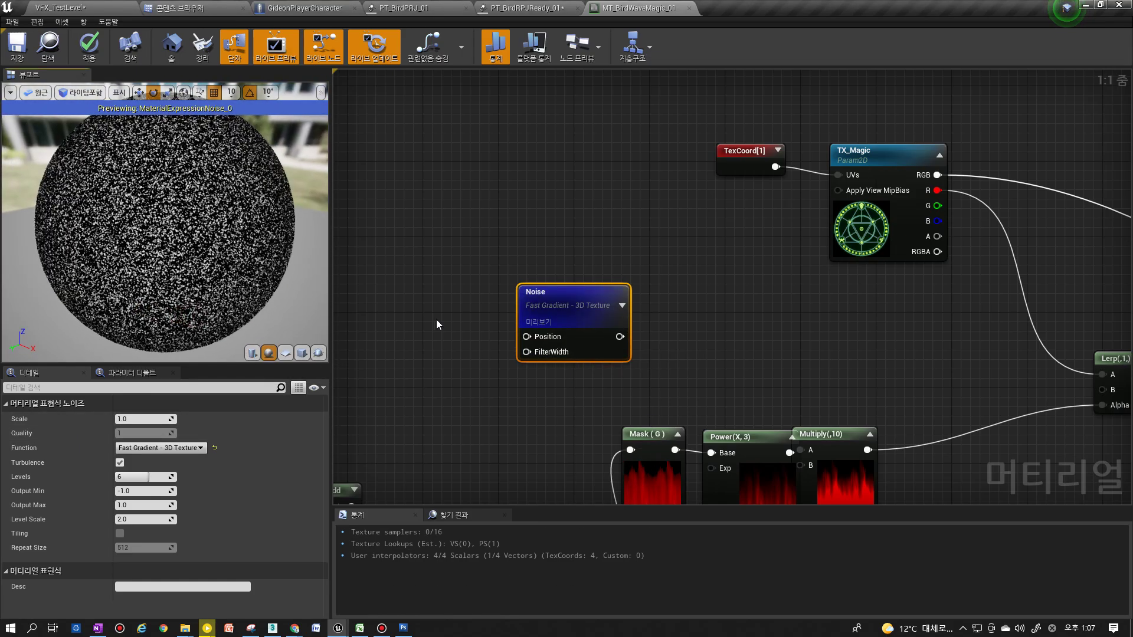
{"action": "left_click", "coordinate": [475, 330]}
{"action": "left_click", "coordinate": [566, 292]}
Compare Noise scales of 0.5 and 0.1 in the preview, and settle the Scale on 0.5
{"action": "left_click", "coordinate": [142, 416]}
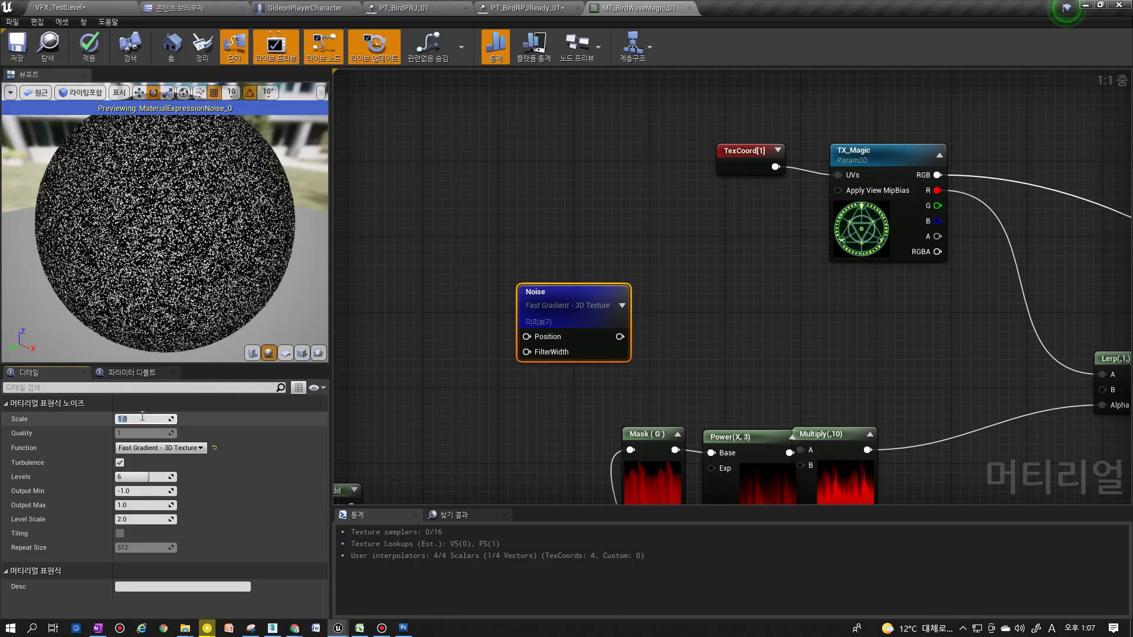
{"action": "right_click_drag", "start_coordinate": [853, 263], "coordinate": [845, 270]}
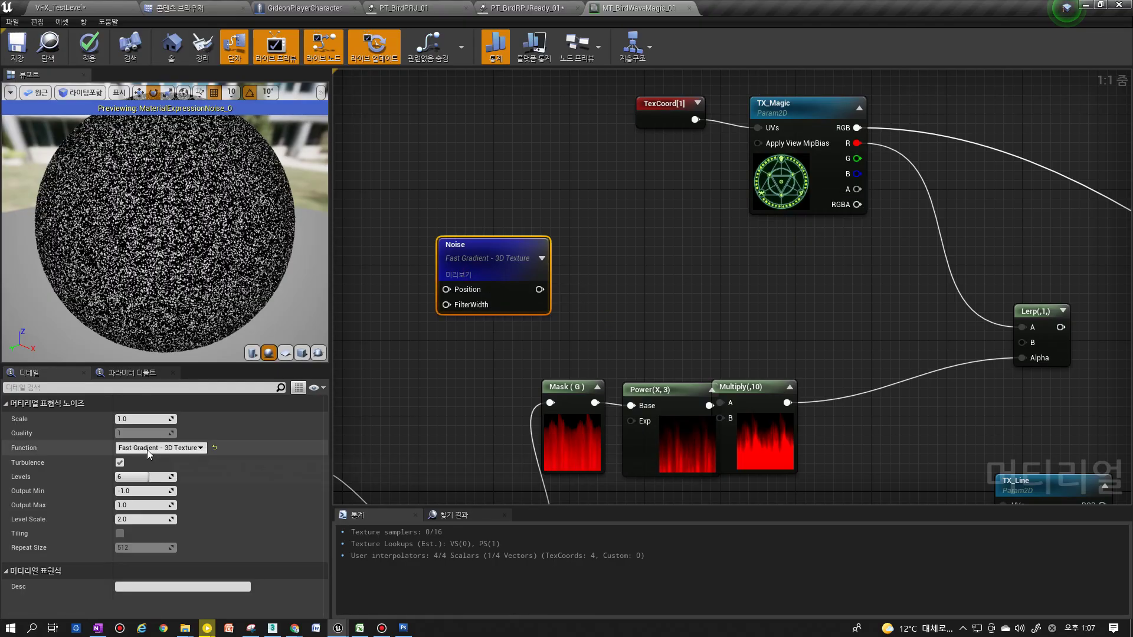
{"action": "key", "text": "Return"}
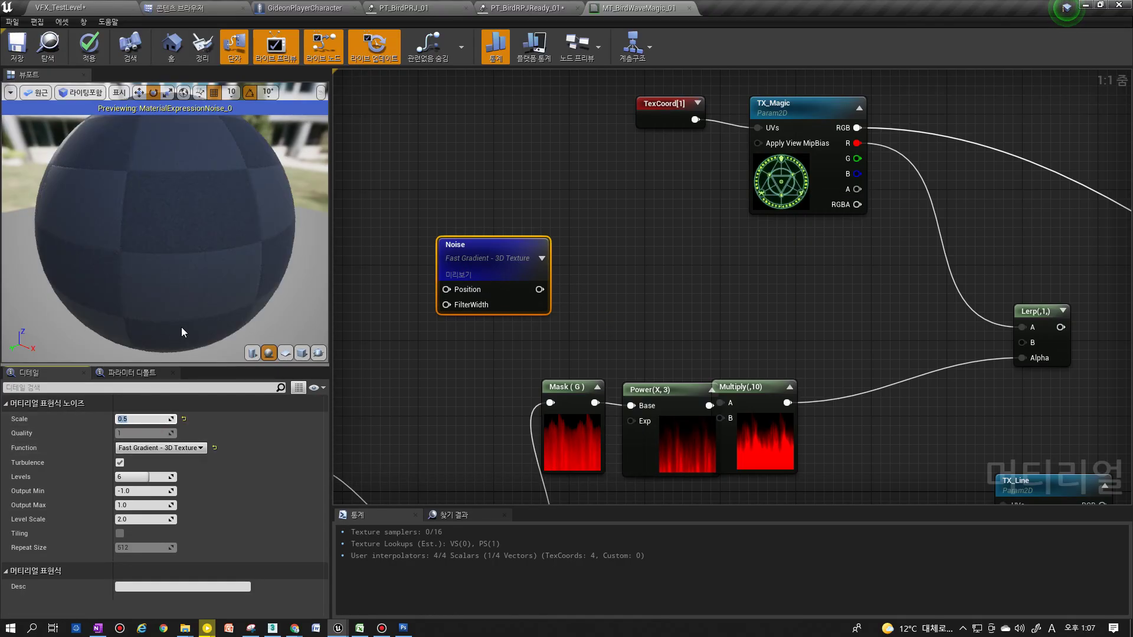
{"action": "type", "text": ".1"}
{"action": "key", "text": "Return"}
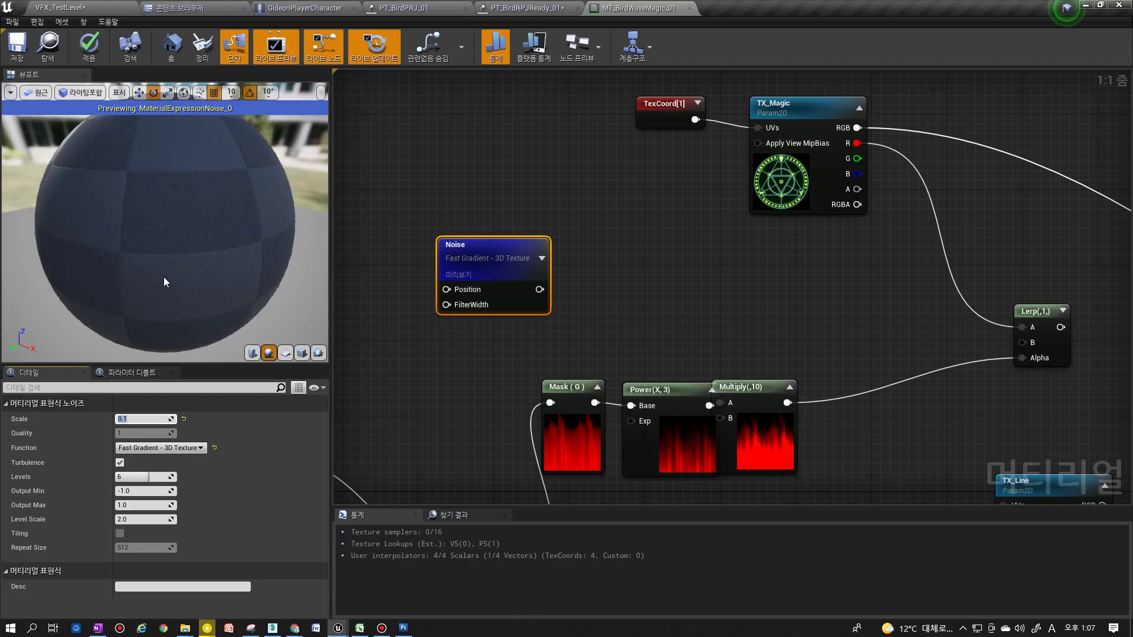
{"action": "type", "text": ".5"}
{"action": "key", "text": "Return"}
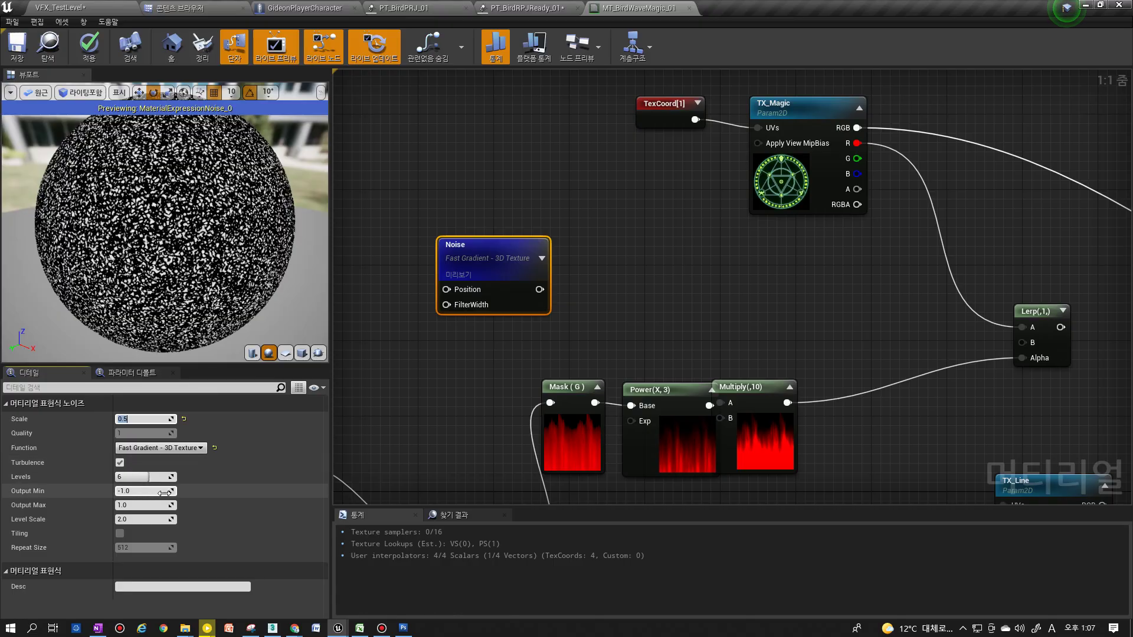
Set the Noise node's Levels to 3
{"action": "type", "text": "3"}
{"action": "key", "text": "Return"}
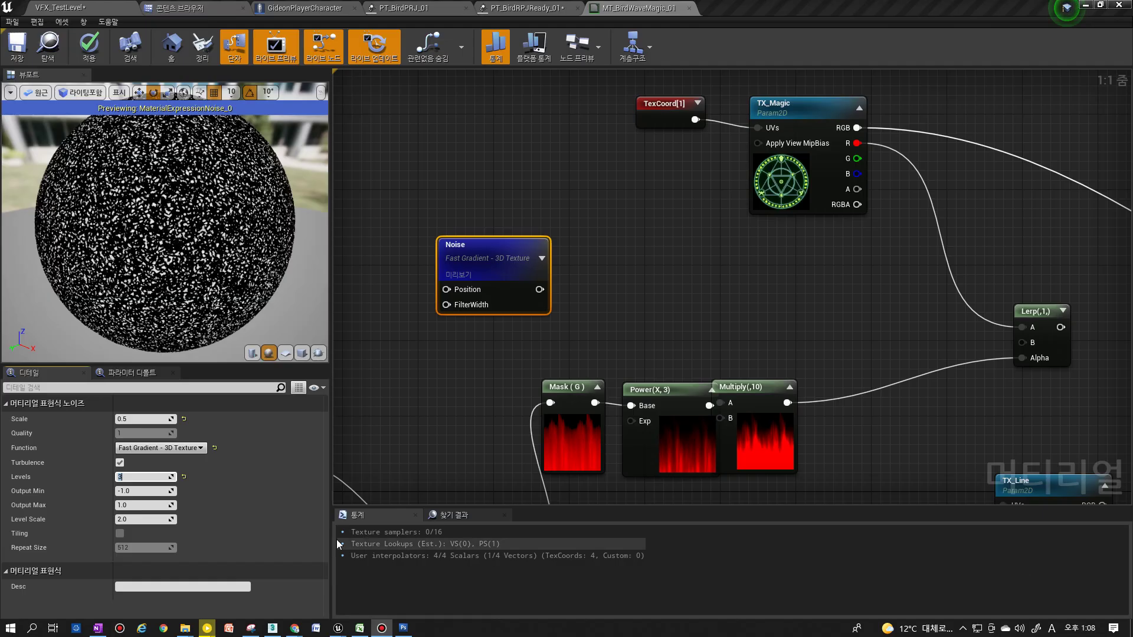
{"action": "right_click_drag", "start_coordinate": [692, 369], "coordinate": [689, 379]}
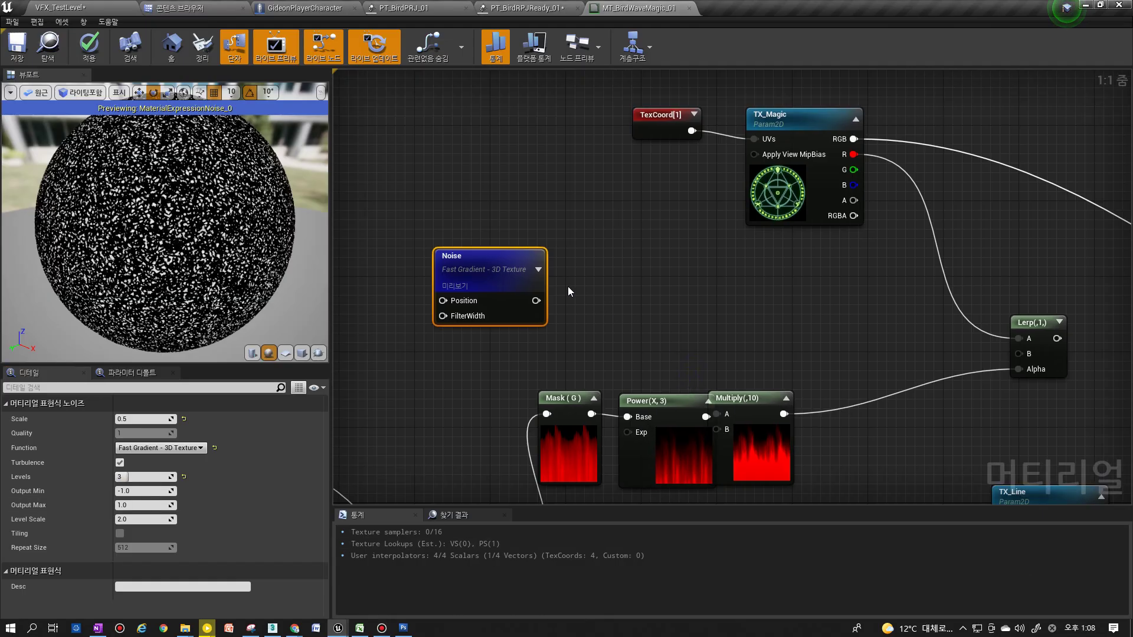
Add a Power node fed by the Noise output and set its Const Exponent to 10
{"action": "left_click", "coordinate": [568, 286]}
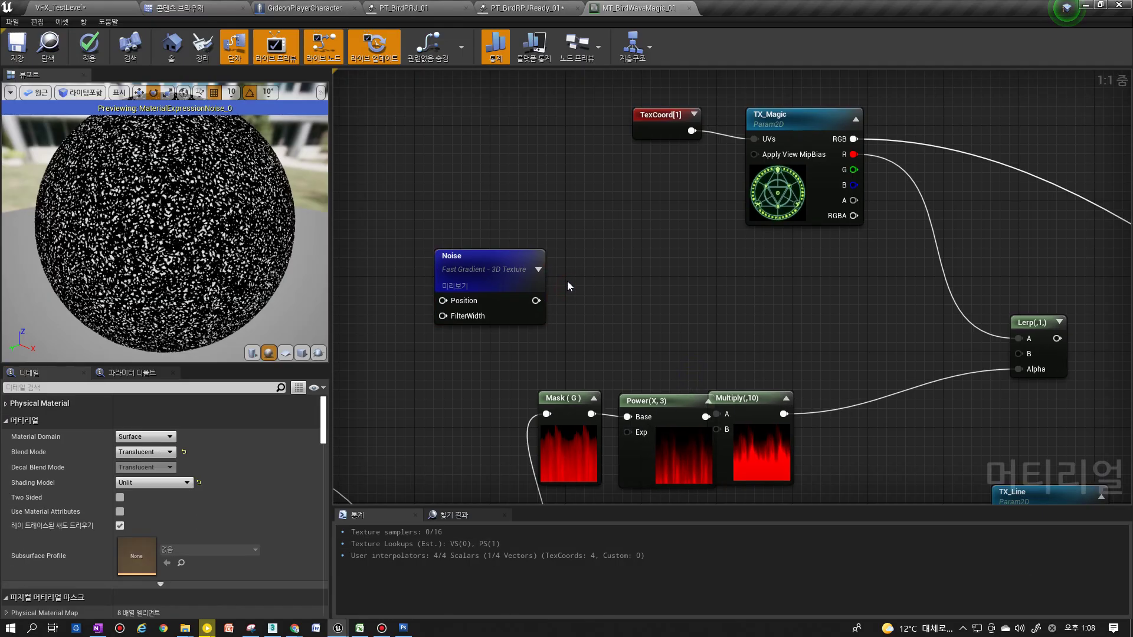
{"action": "key", "text": "e"}
{"action": "left_click", "coordinate": [568, 281]}
{"action": "left_click", "coordinate": [146, 419]}
{"action": "type", "text": "10"}
{"action": "key", "text": "Return"}
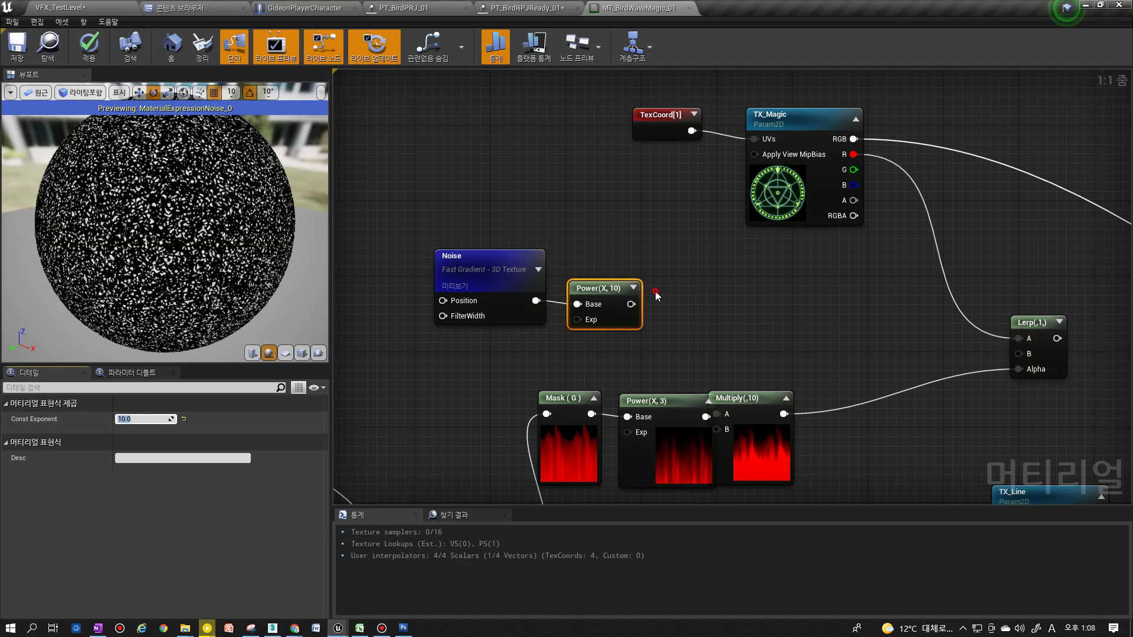
Add a Multiply node fed by the Power(X, 10) output and set its Const B to 10
{"action": "left_click", "coordinate": [656, 284]}
{"action": "key", "text": "m"}
{"action": "left_click", "coordinate": [656, 285]}
{"action": "left_click_drag", "start_coordinate": [631, 304], "coordinate": [665, 308]}
{"action": "left_click", "coordinate": [142, 433]}
{"action": "type", "text": "10"}
{"action": "key", "text": "Return"}
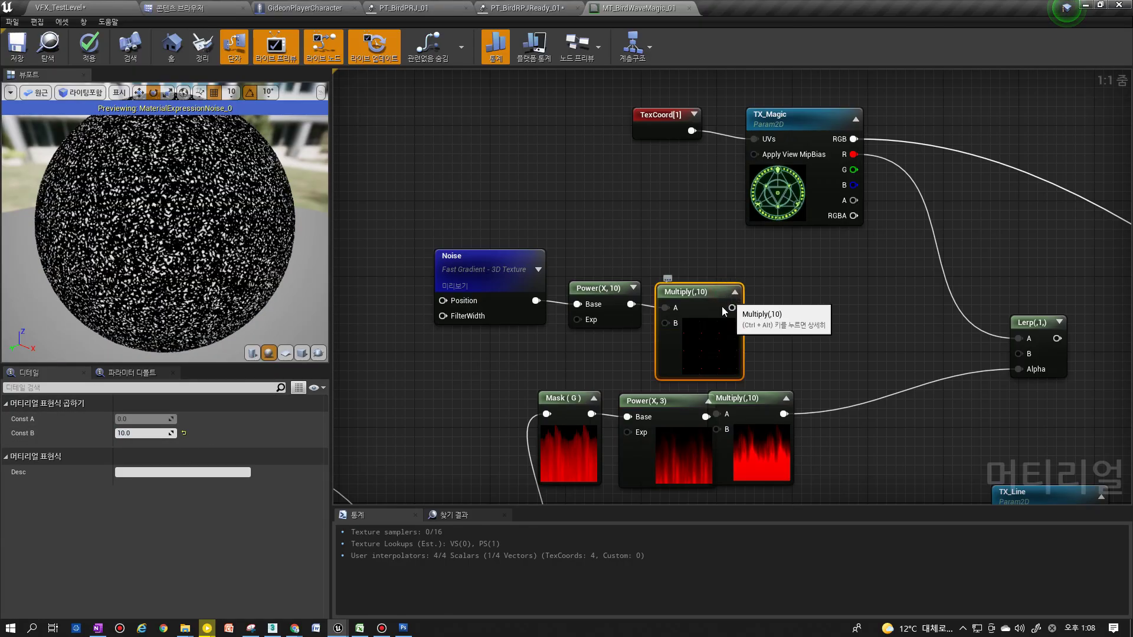
Preview the Noise chain's Multiply(,10) node on the material sphere and examine the pattern while rotating it
{"action": "right_click", "coordinate": [705, 328]}
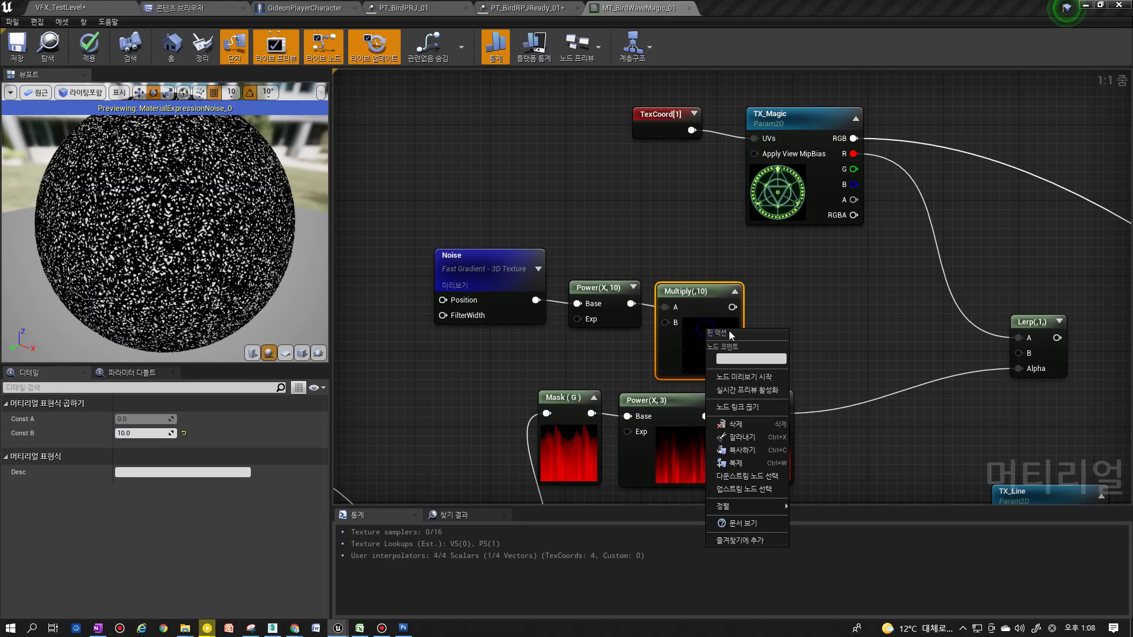
{"action": "left_click", "coordinate": [755, 377]}
{"action": "left_click_drag", "start_coordinate": [169, 265], "coordinate": [88, 267]}
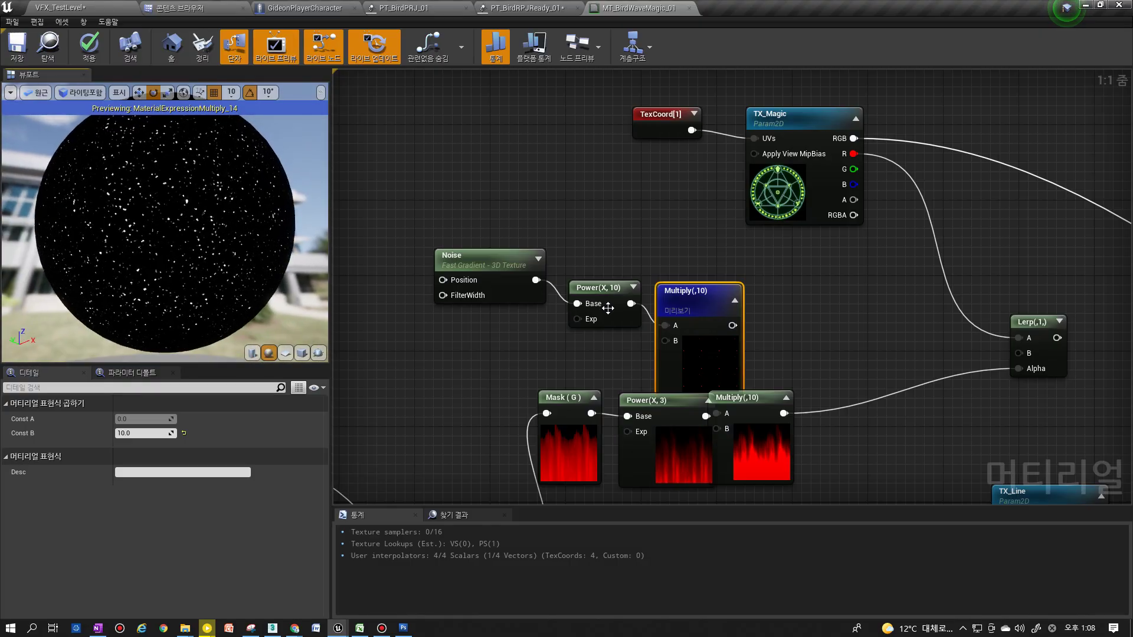
Add an Add node that takes the Noise output as A and the noise chain's Multiply(,10) output as B
{"action": "left_click", "coordinate": [780, 260]}
{"action": "key", "text": "a"}
{"action": "left_click", "coordinate": [780, 260]}
{"action": "left_click_drag", "start_coordinate": [732, 326], "coordinate": [788, 299]}
{"action": "left_click_drag", "start_coordinate": [536, 280], "coordinate": [788, 284]}
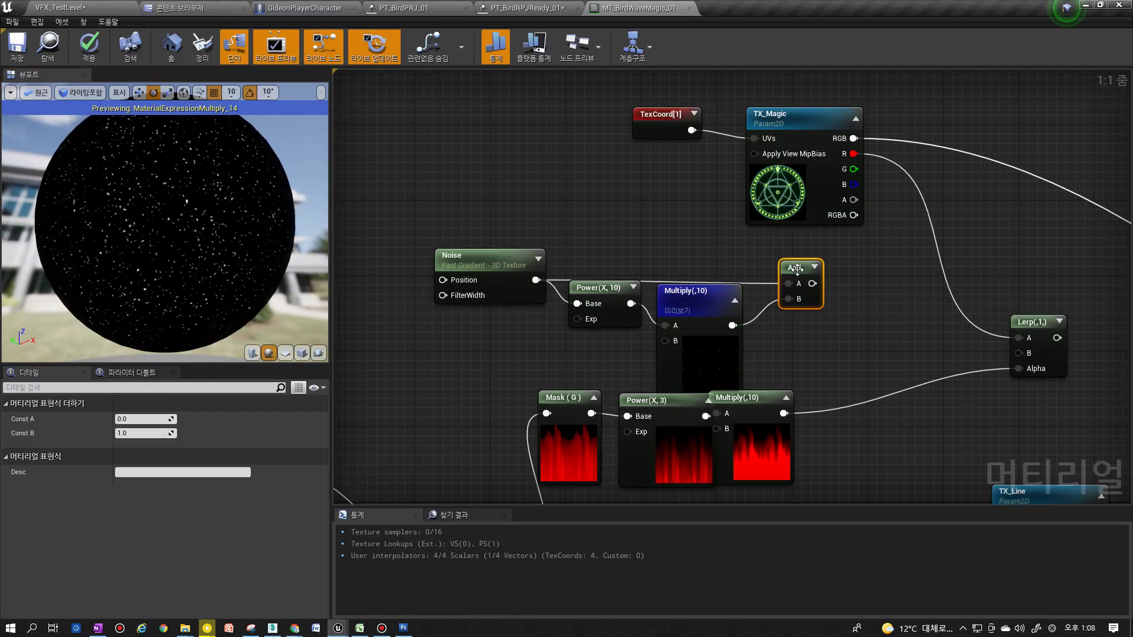
Preview the noise Add node on the material sphere and examine the combined pattern
{"action": "right_click", "coordinate": [797, 270]}
{"action": "key", "text": "Escape"}
{"action": "right_click_drag", "start_coordinate": [793, 271], "coordinate": [791, 271]}
{"action": "left_click", "coordinate": [827, 319]}
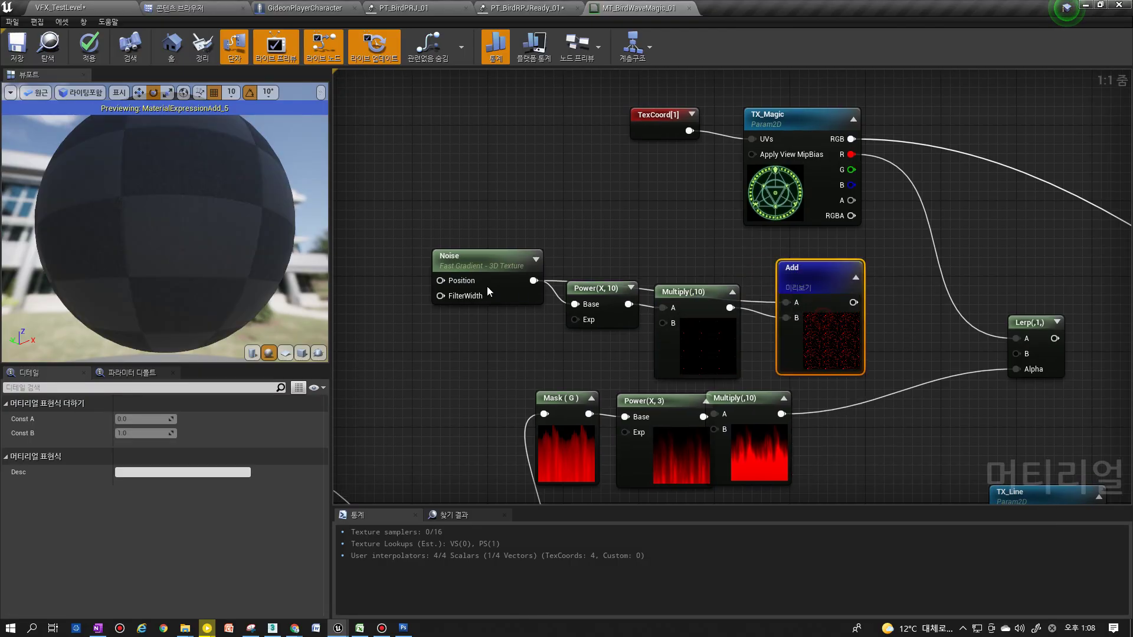
{"action": "left_click_drag", "start_coordinate": [192, 261], "coordinate": [177, 266]}
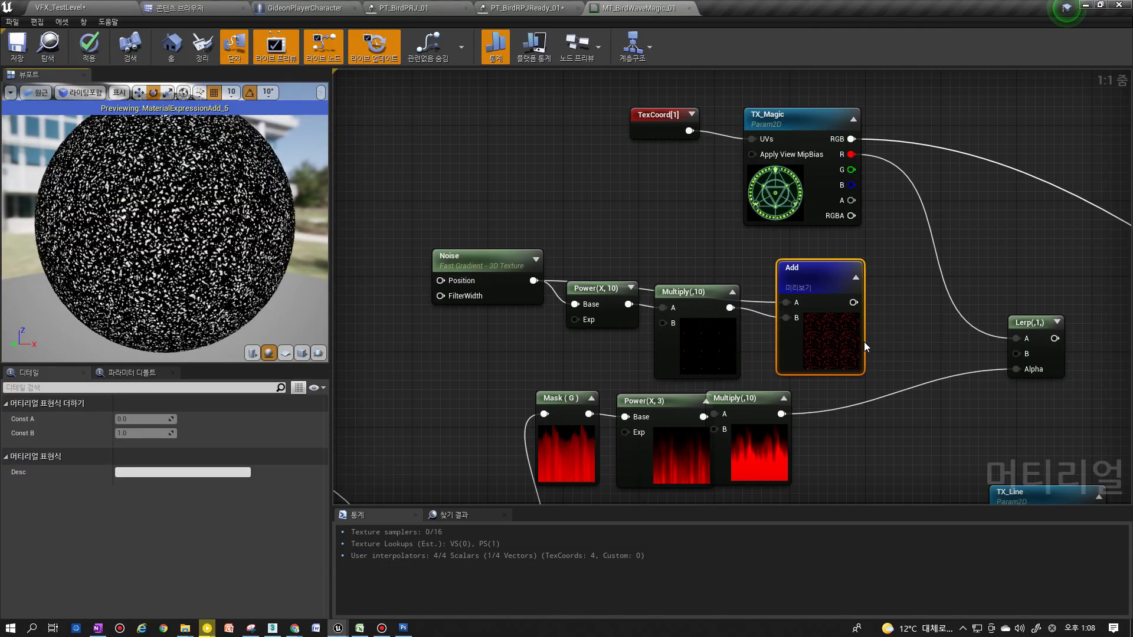
{"action": "right_click_drag", "start_coordinate": [868, 341], "coordinate": [783, 330]}
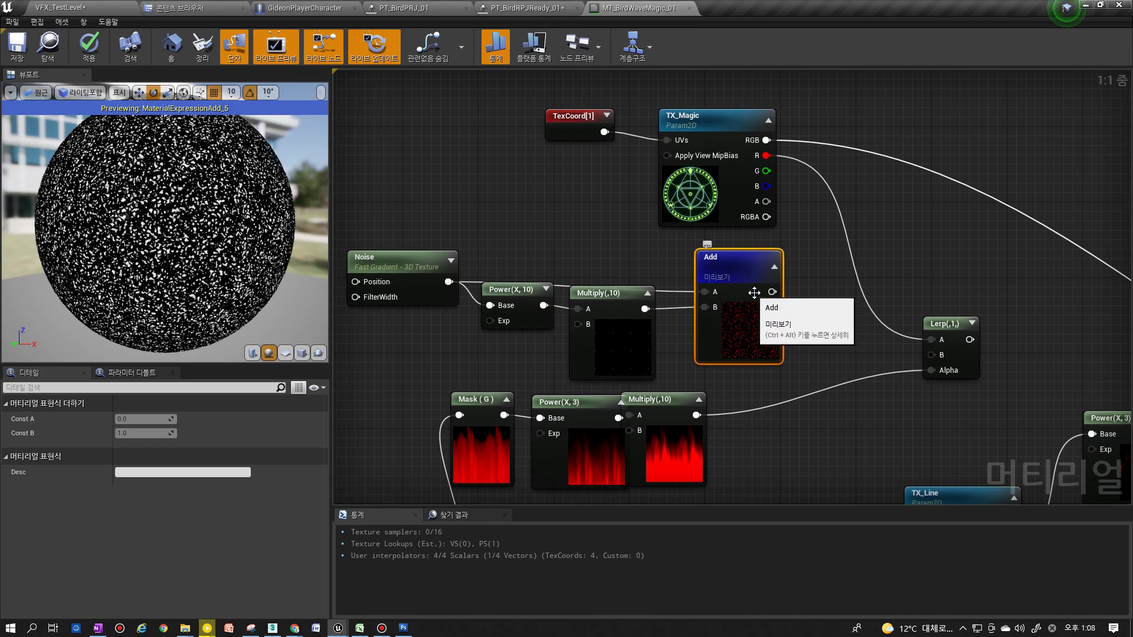
Multiply TX_Magic's B output by the noise Add result into the Lerp's B input, and feed TX_Magic's G output into the Lerp's A input
{"action": "left_click", "coordinate": [802, 265]}
{"action": "mouse_move", "coordinate": [765, 185]}
{"action": "left_mouse_down"}
{"action": "mouse_move", "coordinate": [800, 218]}
{"action": "mouse_move", "coordinate": [814, 298]}
{"action": "mouse_move", "coordinate": [767, 172]}
{"action": "left_mouse_up"}
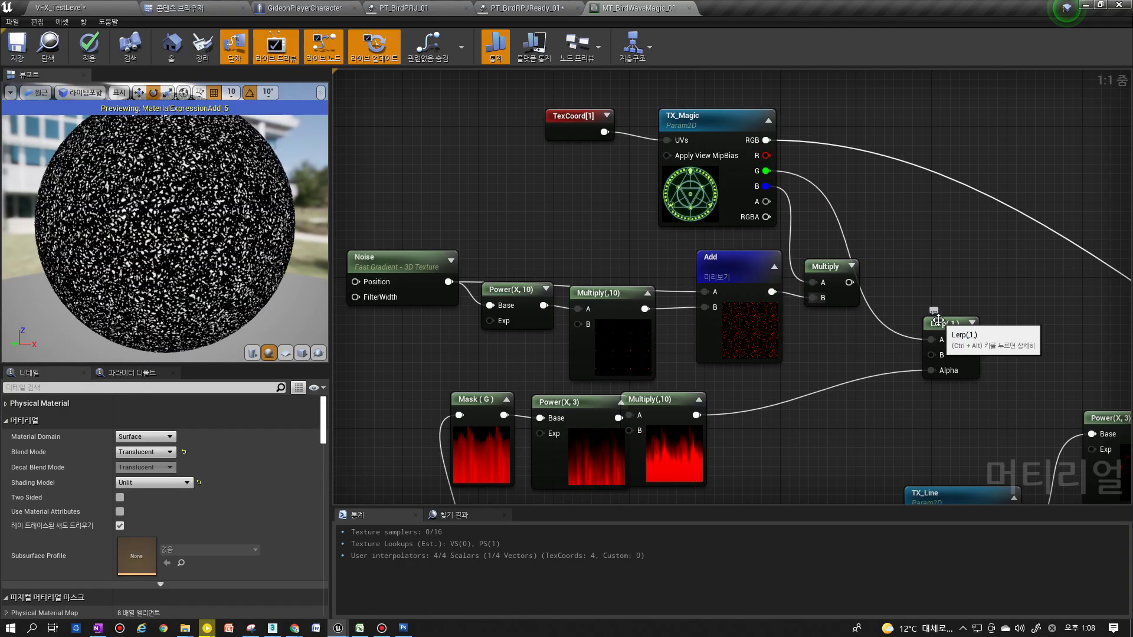
{"action": "left_click_drag", "start_coordinate": [829, 285], "coordinate": [931, 354]}
{"action": "left_click_drag", "start_coordinate": [725, 259], "coordinate": [696, 269]}
{"action": "left_click", "coordinate": [942, 332]}
Place a copy of the Dynamic Parameter node holding Pos_Y and Dist just below the Lerp node
{"action": "scroll", "coordinate": [976, 347], "scroll_direction": "down", "scroll_amount": 2}
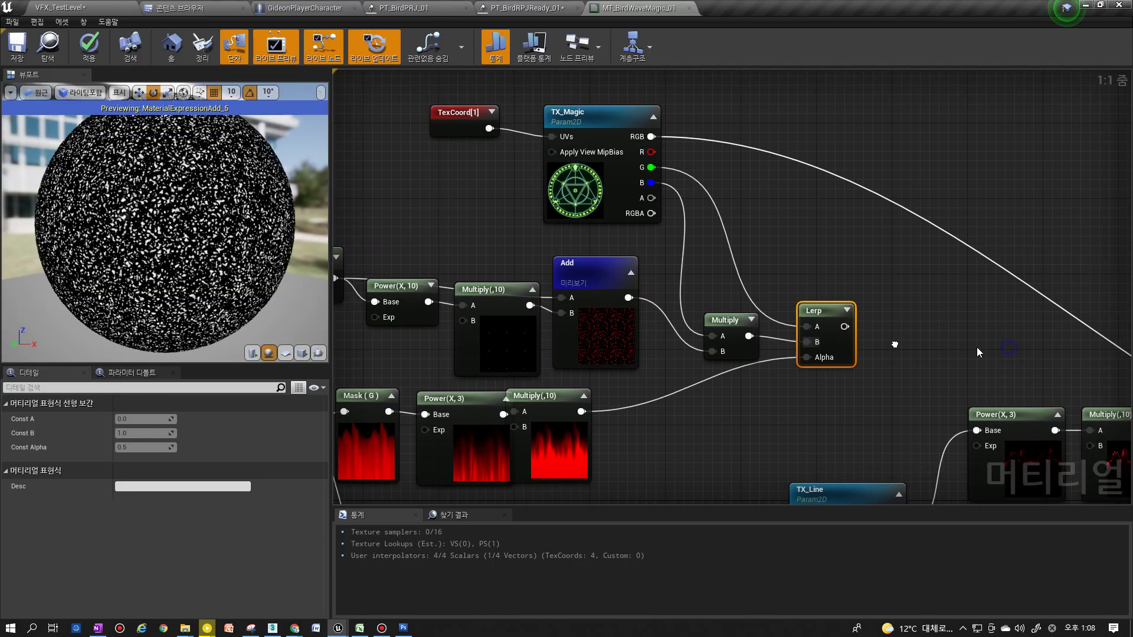
{"action": "scroll", "coordinate": [794, 367], "scroll_direction": "down", "scroll_amount": 3}
{"action": "right_click_drag", "start_coordinate": [794, 367], "coordinate": [1021, 192]}
{"action": "scroll", "coordinate": [640, 269], "scroll_direction": "up", "scroll_amount": 4}
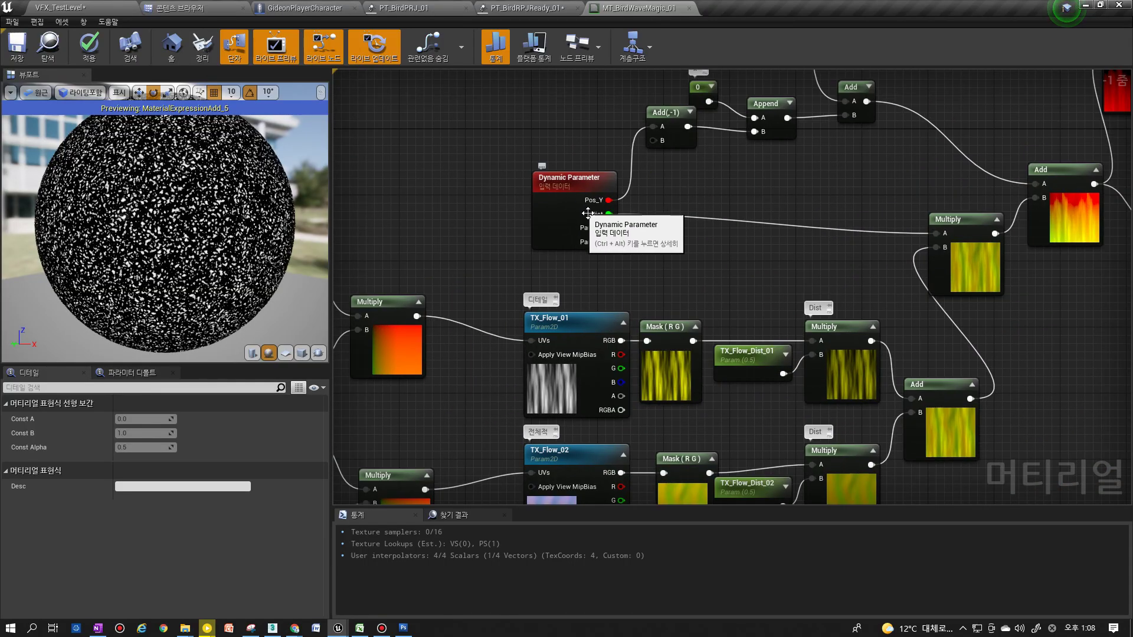
{"action": "scroll", "coordinate": [596, 220], "scroll_direction": "up", "scroll_amount": 1}
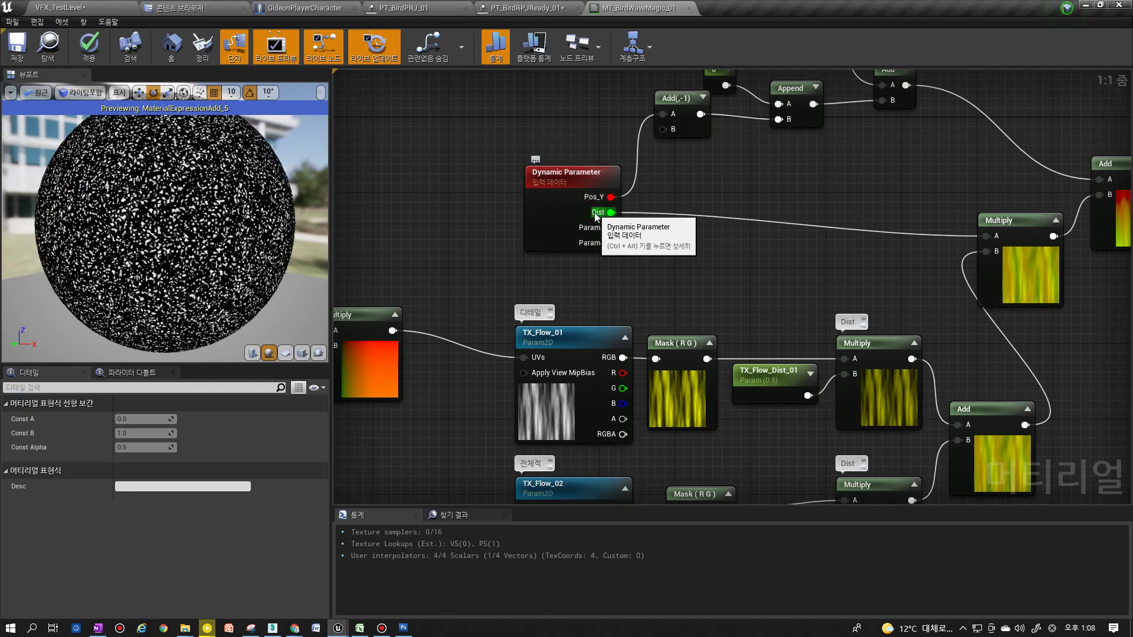
{"action": "left_click", "coordinate": [569, 236]}
{"action": "right_click_drag", "start_coordinate": [837, 253], "coordinate": [957, 182]}
{"action": "key", "text": "ctrl+x"}
{"action": "key", "text": "ctrl+v"}
{"action": "left_click", "coordinate": [788, 278]}
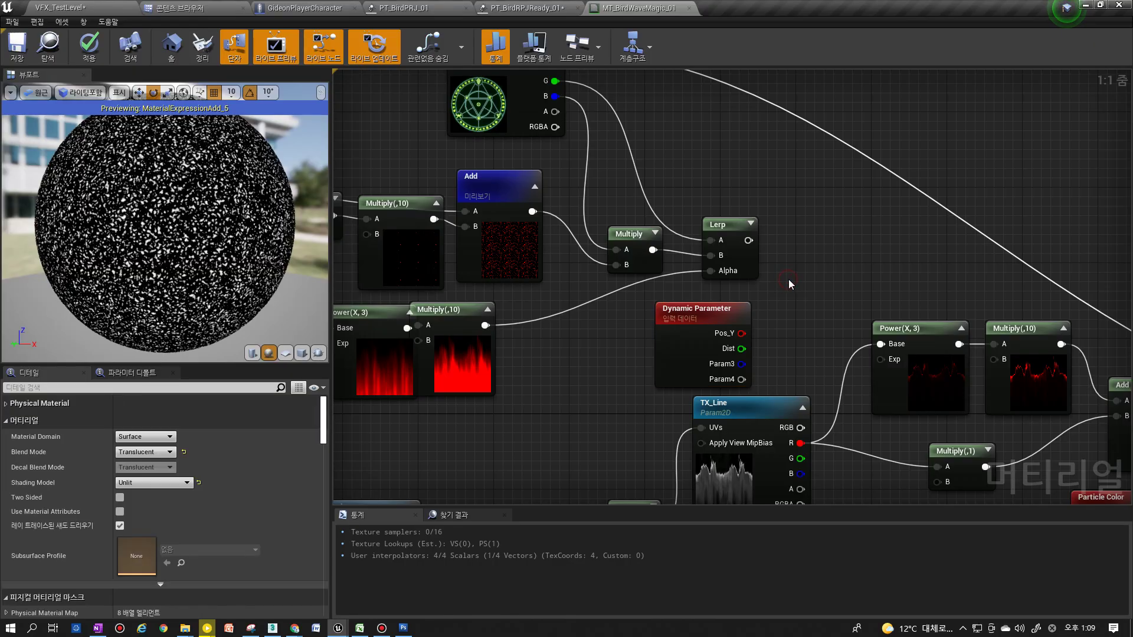
Multiply the Lerp output by the Dynamic Parameter's third output and rename that parameter MagicMask
{"action": "left_click", "coordinate": [794, 272]}
{"action": "left_click_drag", "start_coordinate": [741, 364], "coordinate": [806, 295]}
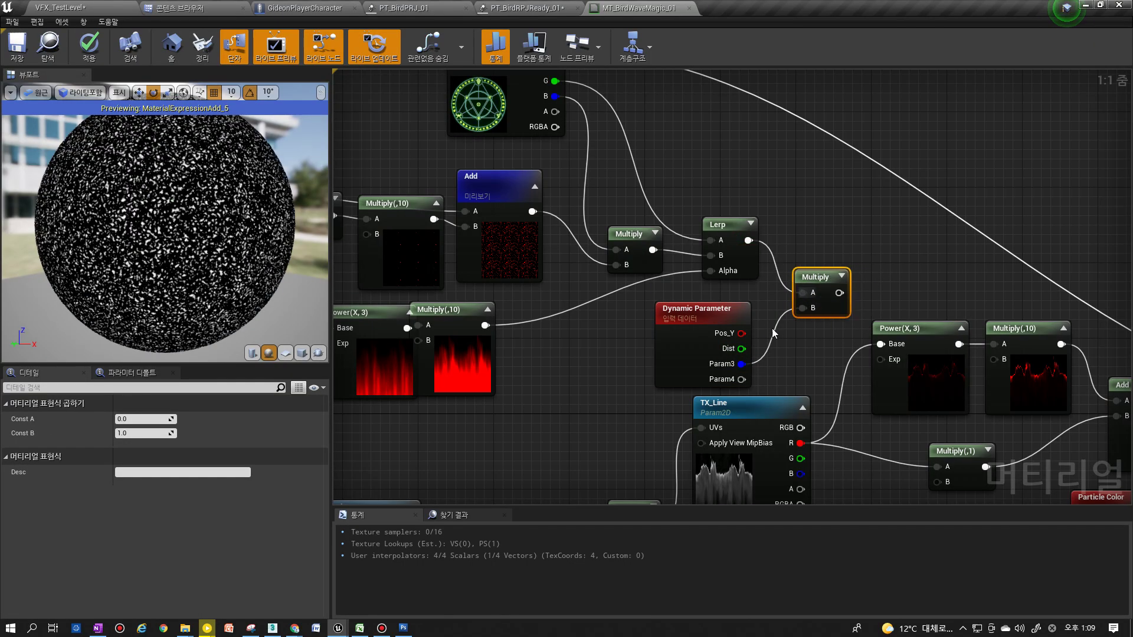
{"action": "left_click", "coordinate": [677, 381]}
{"action": "left_click", "coordinate": [154, 437]}
{"action": "left_click", "coordinate": [149, 461]}
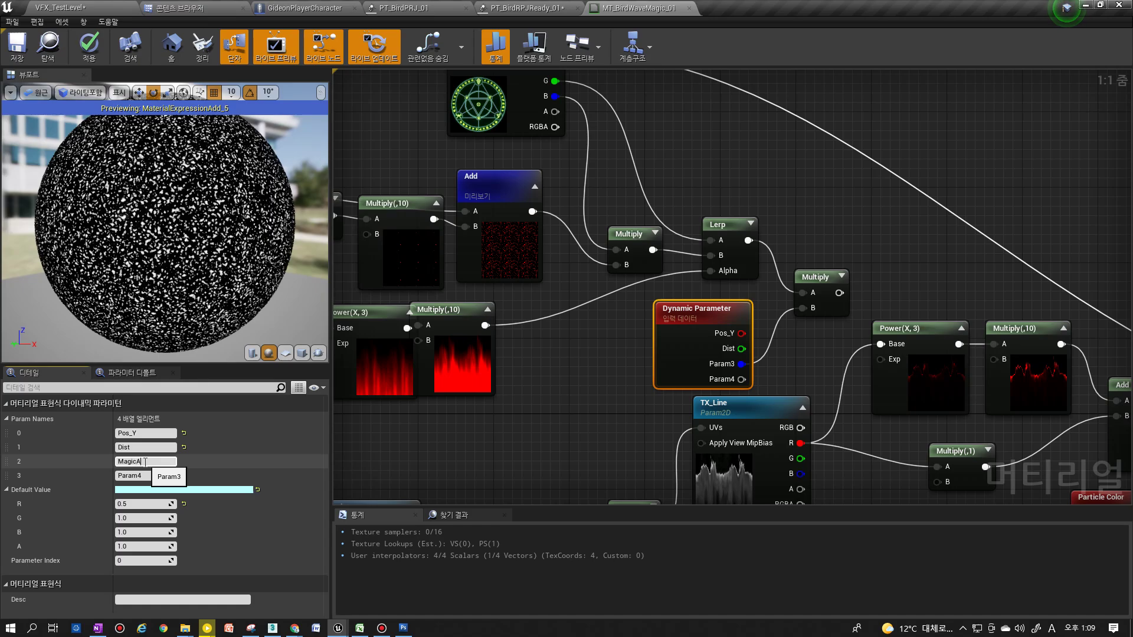
{"action": "type", "text": "MagicMask"}
{"action": "key", "text": "Return"}
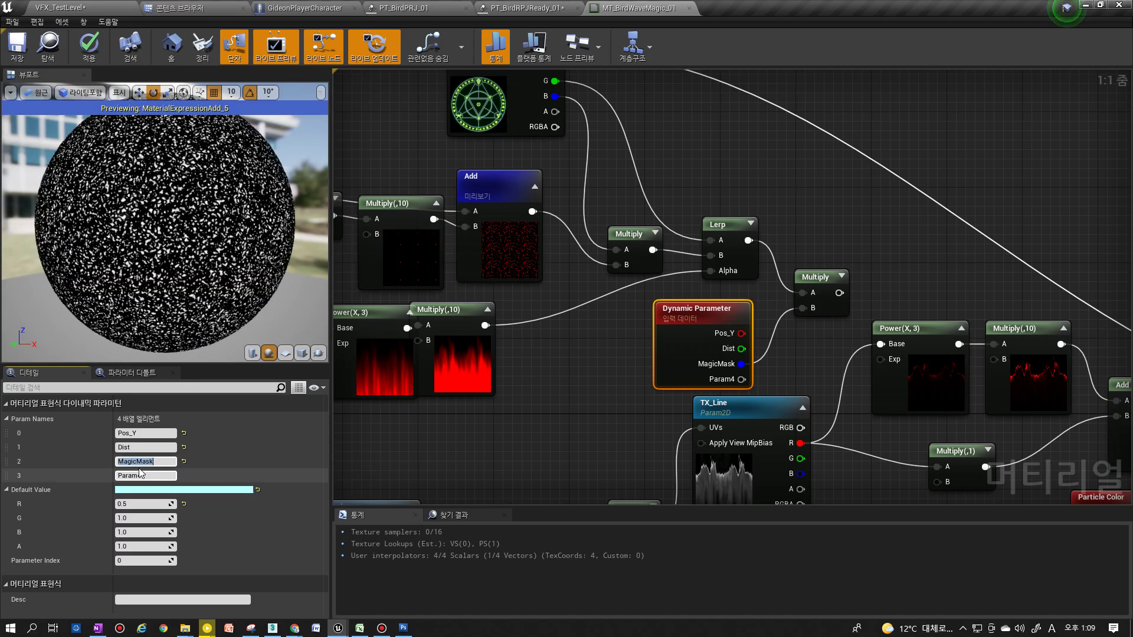
Tuck the Dynamic Parameter and its Multiply closer to the Lerp, and shift this node group upward together
{"action": "left_click_drag", "start_coordinate": [709, 342], "coordinate": [718, 323]}
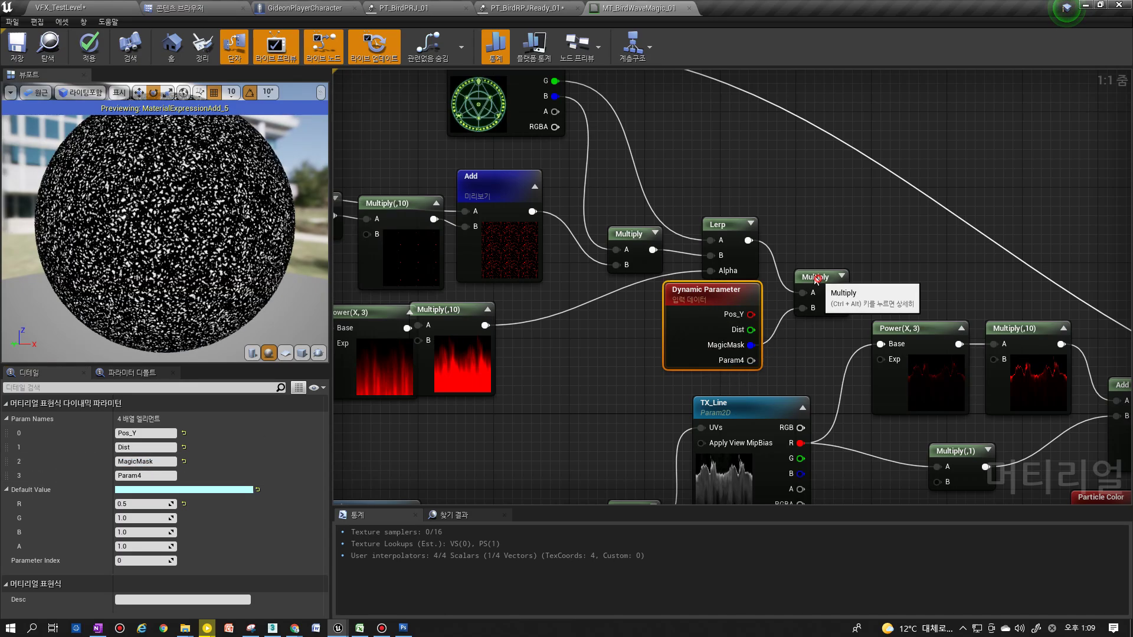
{"action": "left_click_drag", "start_coordinate": [817, 282], "coordinate": [812, 277]}
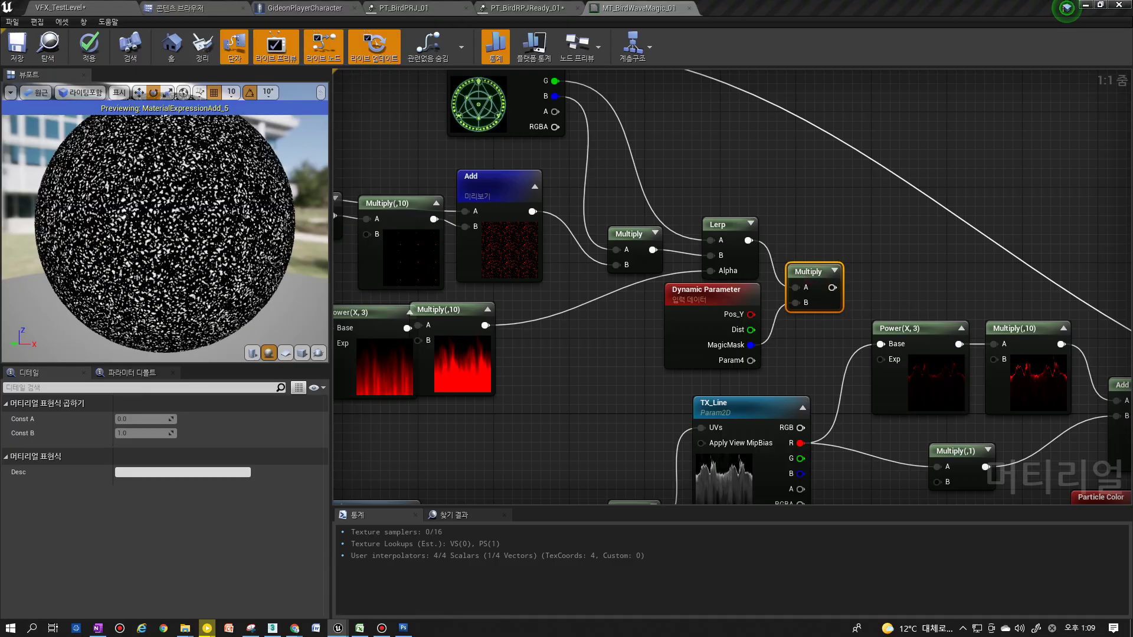
{"action": "scroll", "coordinate": [838, 292], "scroll_direction": "down", "scroll_amount": 2}
{"action": "left_click_drag", "start_coordinate": [829, 340], "coordinate": [669, 244]}
{"action": "left_click_drag", "start_coordinate": [733, 313], "coordinate": [740, 257]}
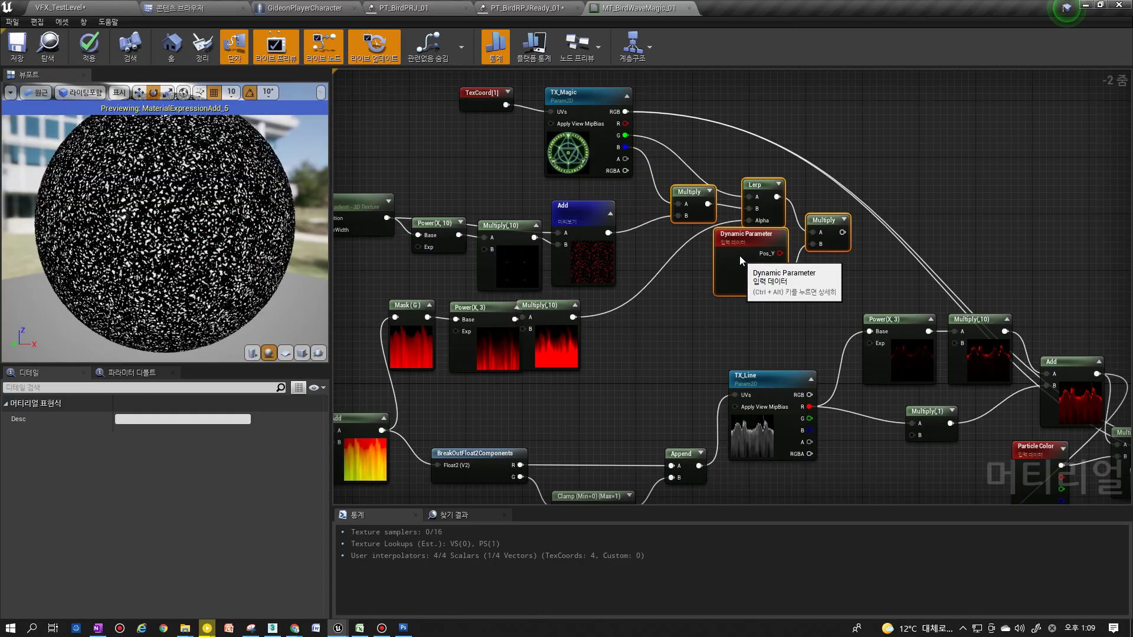
Add a three-component constant beyond the MagicMask Multiply and convert it to a vector parameter named Color_E
{"action": "right_click_drag", "start_coordinate": [1107, 365], "coordinate": [785, 204]}
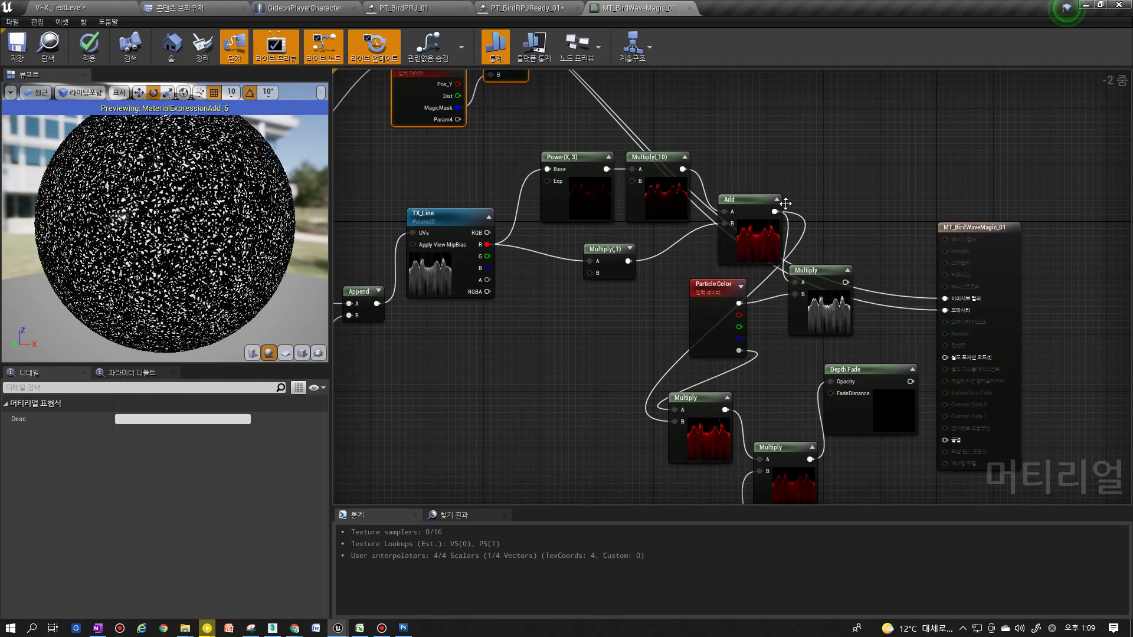
{"action": "right_click_drag", "start_coordinate": [569, 231], "coordinate": [683, 300]}
{"action": "left_click", "coordinate": [684, 224]}
{"action": "right_click_drag", "start_coordinate": [750, 200], "coordinate": [753, 203]}
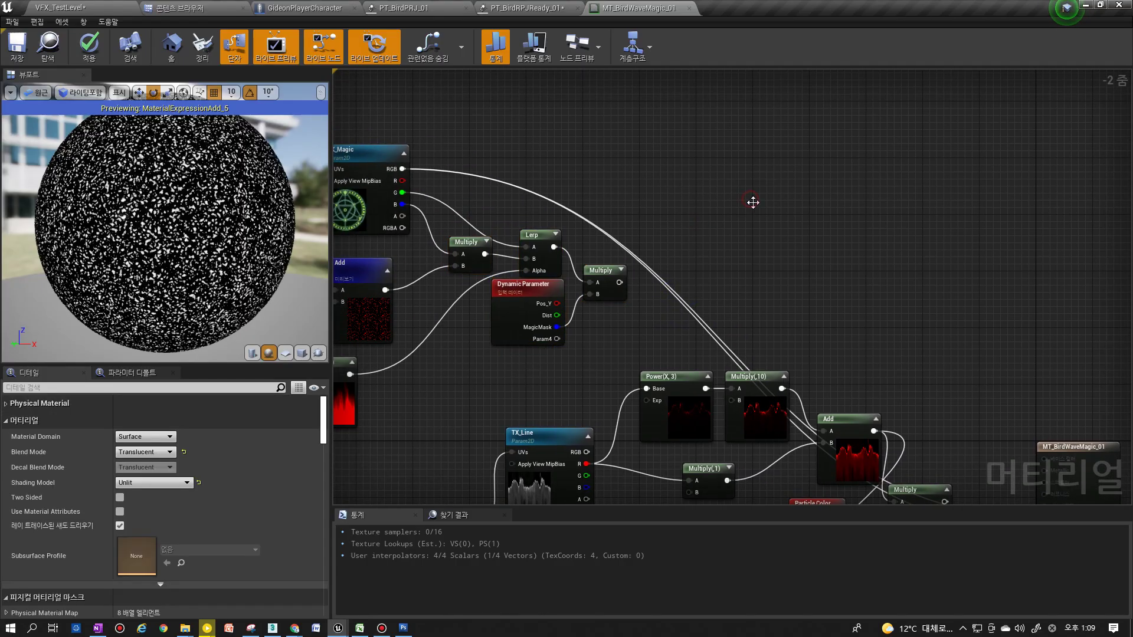
{"action": "scroll", "coordinate": [752, 202], "scroll_direction": "up", "scroll_amount": 2}
{"action": "left_click", "coordinate": [753, 202]}
{"action": "key", "text": "Delete"}
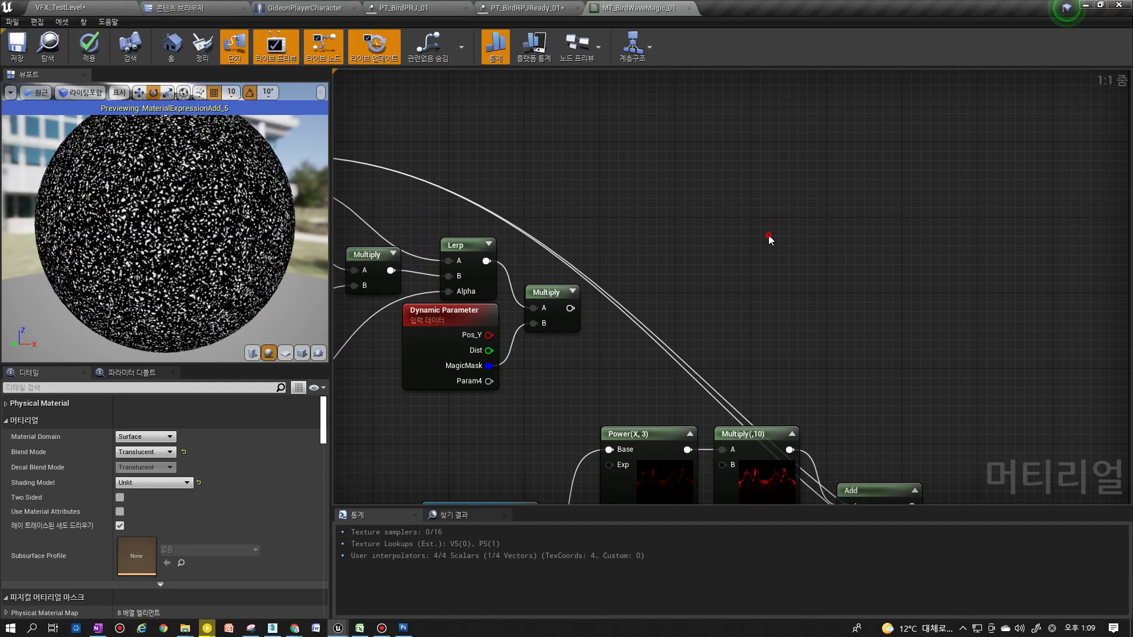
{"action": "left_click", "coordinate": [768, 235]}
{"action": "right_click", "coordinate": [777, 241]}
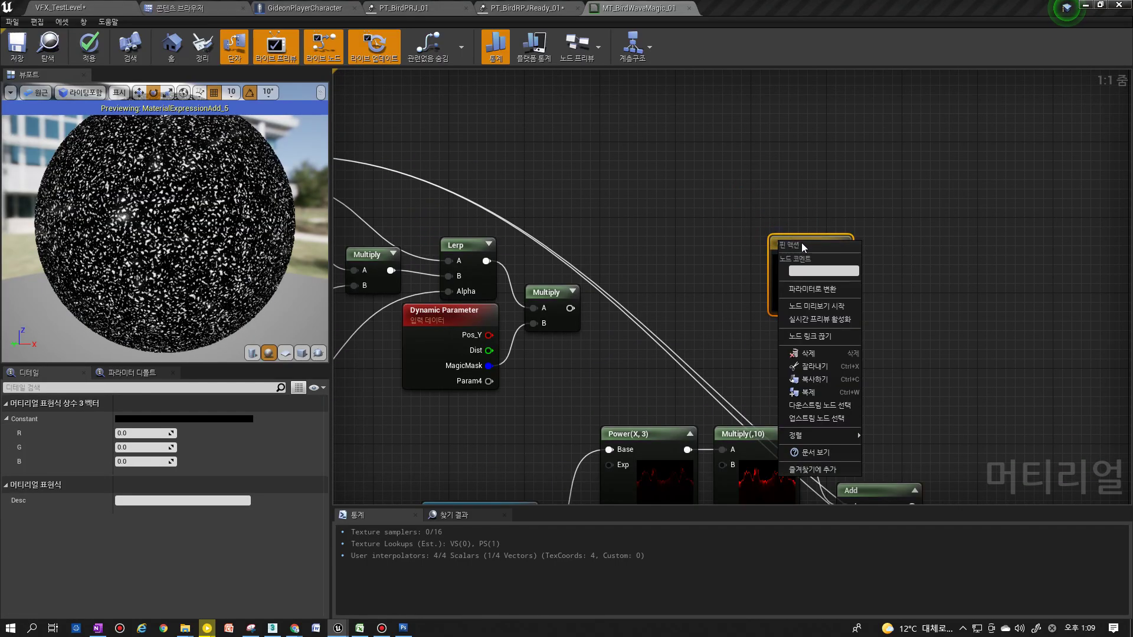
{"action": "left_click", "coordinate": [802, 289]}
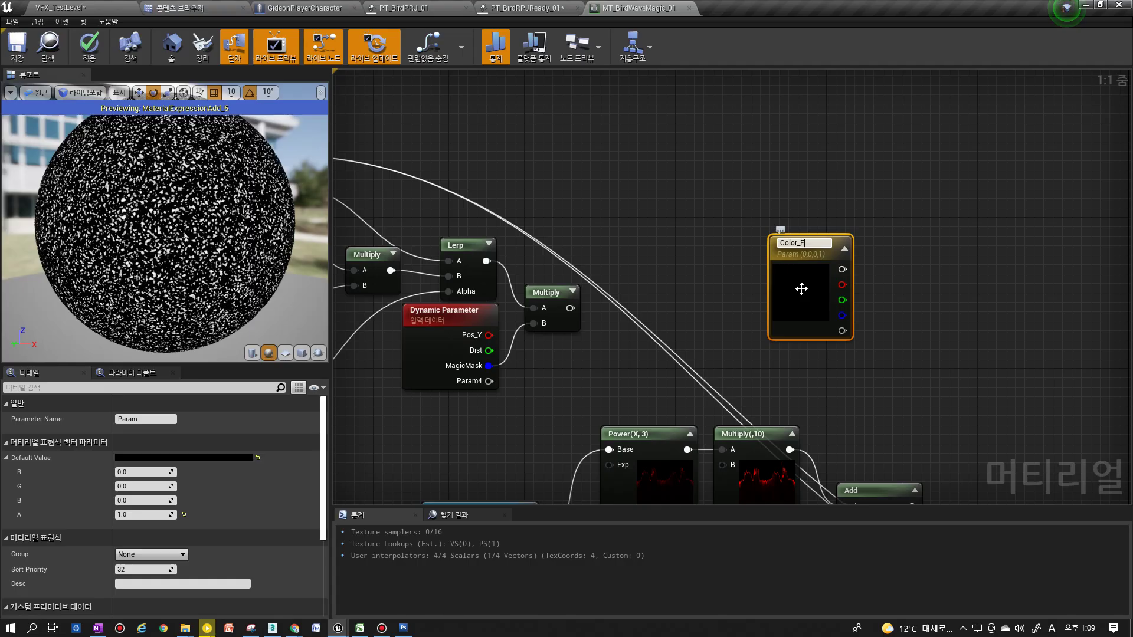
{"action": "key", "text": "Return"}
Reposition Color_E and multiply it with the MagicMask Multiply's output in a new Multiply node
{"action": "left_click_drag", "start_coordinate": [814, 311], "coordinate": [717, 268]}
{"action": "left_click", "coordinate": [797, 260]}
{"action": "left_click_drag", "start_coordinate": [569, 308], "coordinate": [806, 295]}
{"action": "left_click_drag", "start_coordinate": [749, 232], "coordinate": [806, 280]}
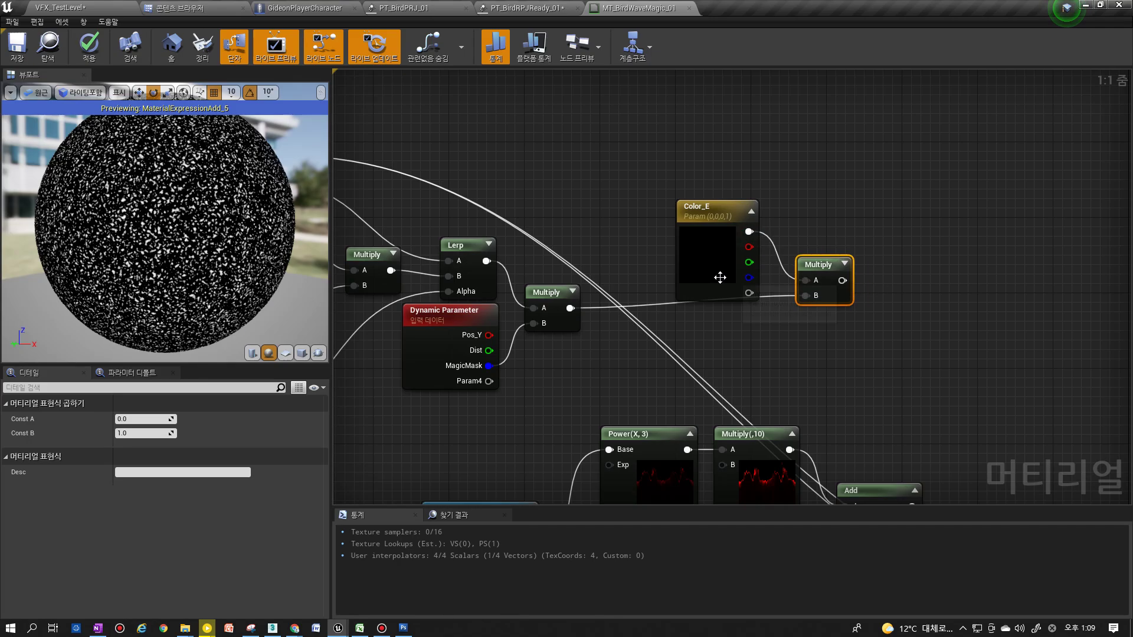
{"action": "left_click_drag", "start_coordinate": [720, 273], "coordinate": [727, 265]}
{"action": "right_click_drag", "start_coordinate": [867, 368], "coordinate": [846, 291]}
{"action": "scroll", "coordinate": [848, 264], "scroll_direction": "down", "scroll_amount": 1}
{"action": "left_click", "coordinate": [851, 240]}
{"action": "right_click_drag", "start_coordinate": [850, 240], "coordinate": [924, 303]}
{"action": "left_click_drag", "start_coordinate": [944, 265], "coordinate": [455, 172]}
{"action": "right_click_drag", "start_coordinate": [916, 295], "coordinate": [863, 218]}
{"action": "scroll", "coordinate": [904, 278], "scroll_direction": "down", "scroll_amount": 1}
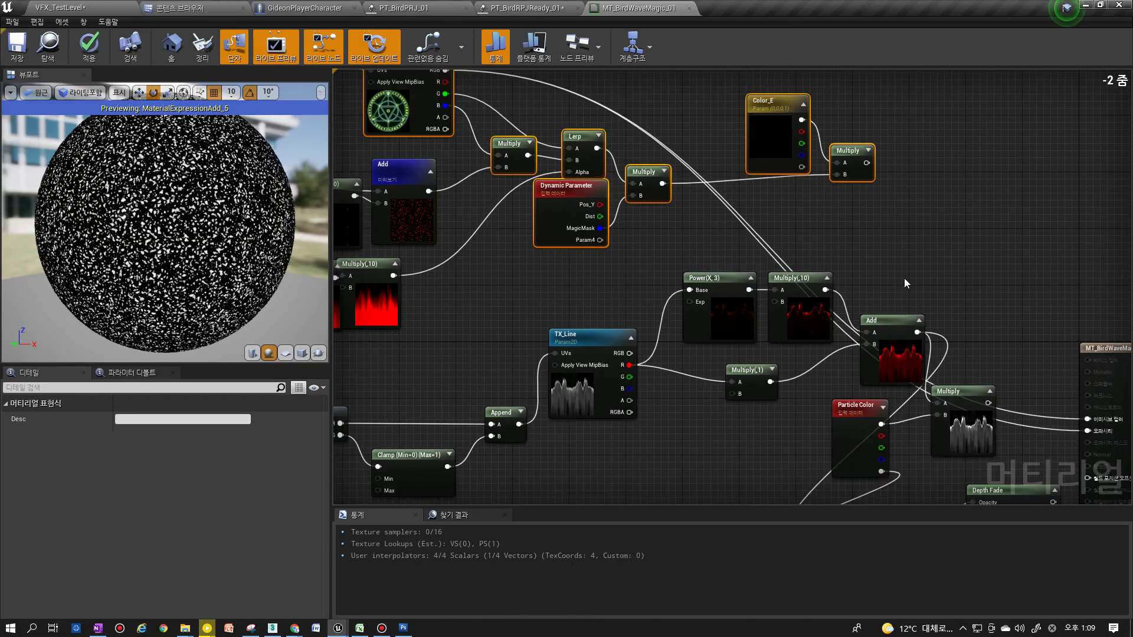
{"action": "scroll", "coordinate": [859, 426], "scroll_direction": "up", "scroll_amount": 1}
{"action": "right_click_drag", "start_coordinate": [895, 377], "coordinate": [866, 355]}
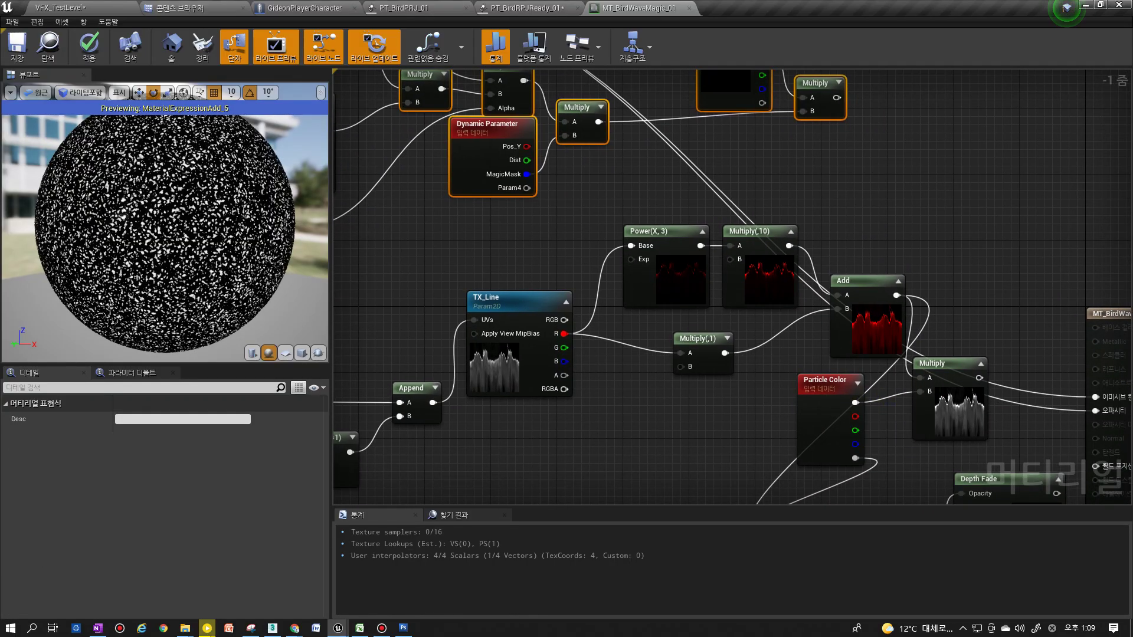
Shift TX_Line's Power, Multiply and Add nodes away from the material output node and move TX_Line closer to them
{"action": "right_click_drag", "start_coordinate": [927, 353], "coordinate": [872, 294]}
{"action": "scroll", "coordinate": [695, 268], "scroll_direction": "down", "scroll_amount": 2}
{"action": "left_click_drag", "start_coordinate": [584, 285], "coordinate": [742, 240]}
{"action": "left_click_drag", "start_coordinate": [521, 271], "coordinate": [495, 245]}
{"action": "right_click_drag", "start_coordinate": [637, 288], "coordinate": [602, 288]}
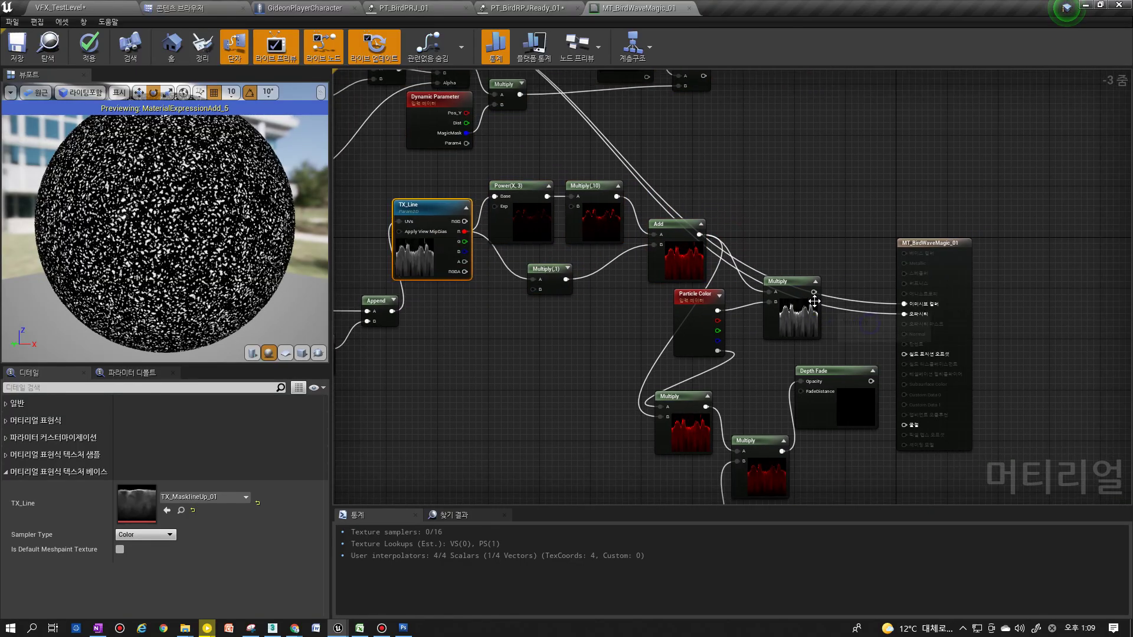
Move the Particle Color Multiply node up and disconnect TX_Magic from the material's Emissive Color and Opacity inputs
{"action": "scroll", "coordinate": [915, 347], "scroll_direction": "up", "scroll_amount": 2}
{"action": "left_click_drag", "start_coordinate": [797, 328], "coordinate": [796, 277]}
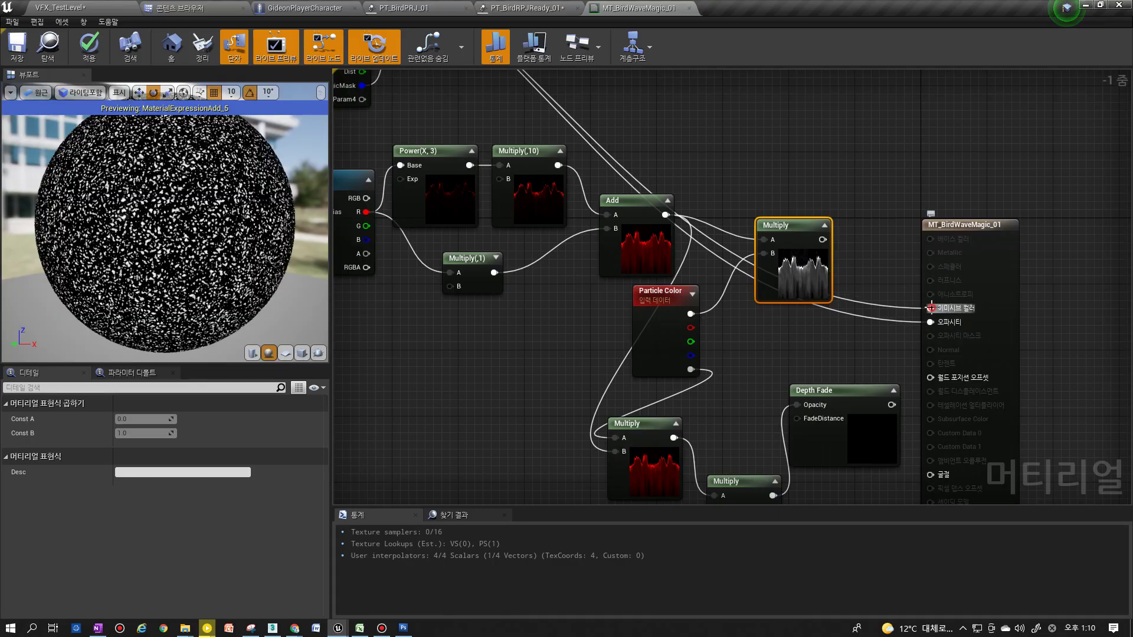
{"action": "right_click_drag", "start_coordinate": [775, 207], "coordinate": [803, 312]}
{"action": "left_click_drag", "start_coordinate": [820, 325], "coordinate": [803, 309]}
{"action": "right_click_drag", "start_coordinate": [839, 292], "coordinate": [834, 296]}
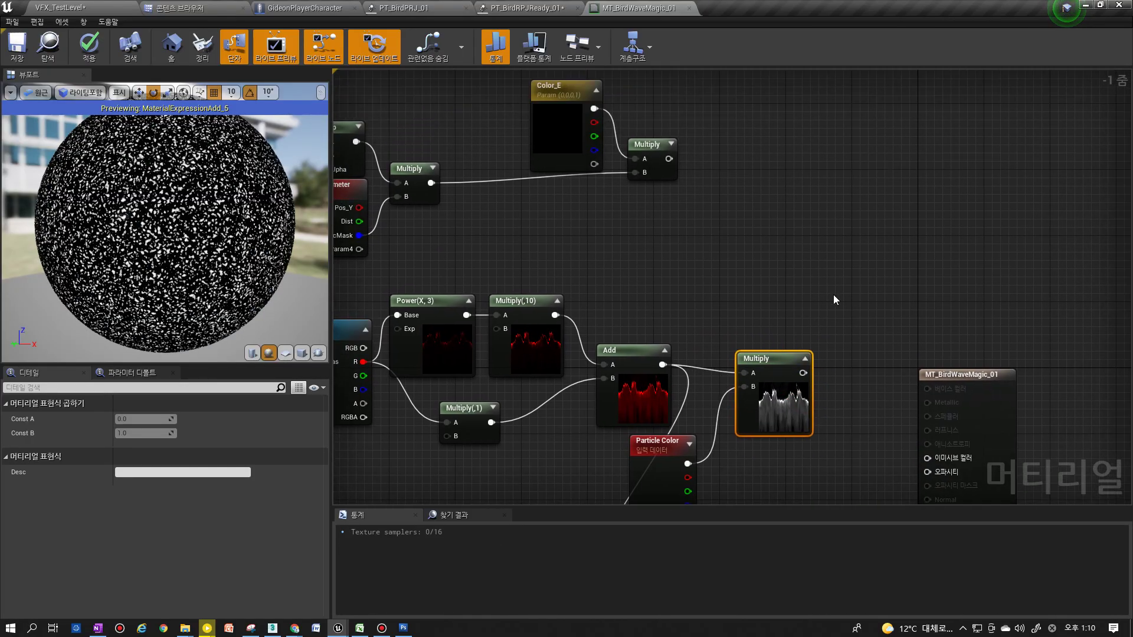
Sum the Color_E Multiply and the Particle Color Multiply in a new Add node and connect it to Emissive Color
{"action": "left_click_drag", "start_coordinate": [645, 148], "coordinate": [738, 189]}
{"action": "left_click_drag", "start_coordinate": [768, 387], "coordinate": [752, 361]}
{"action": "left_click_drag", "start_coordinate": [761, 200], "coordinate": [826, 255]}
{"action": "key", "text": "m"}
{"action": "left_click_drag", "start_coordinate": [786, 348], "coordinate": [831, 288]}
{"action": "right_click_drag", "start_coordinate": [831, 288], "coordinate": [825, 319]}
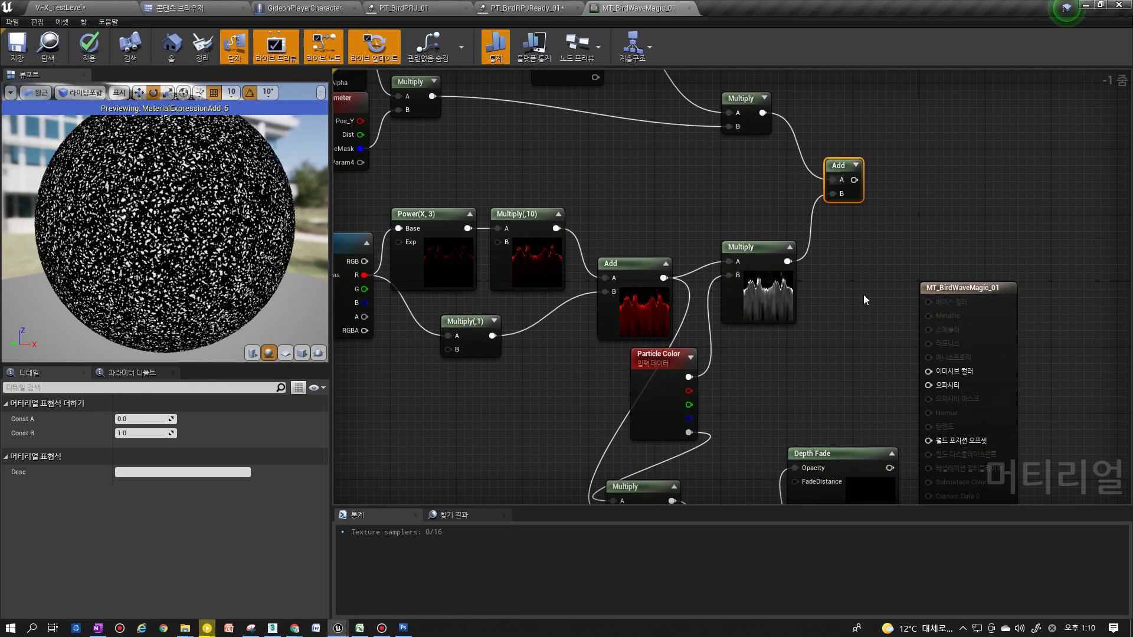
{"action": "left_click_drag", "start_coordinate": [854, 180], "coordinate": [936, 374]}
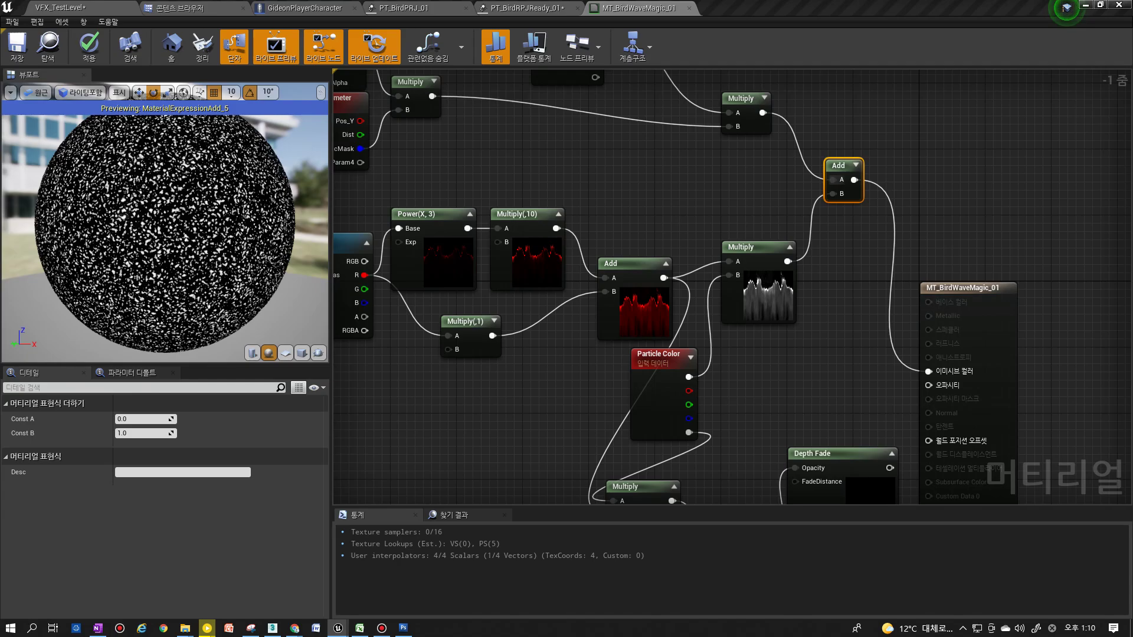
Nudge the line effect's Add, Particle Color Multiply and Multiply(,1) nodes to tidy their alignment
{"action": "right_click_drag", "start_coordinate": [687, 324], "coordinate": [717, 245]}
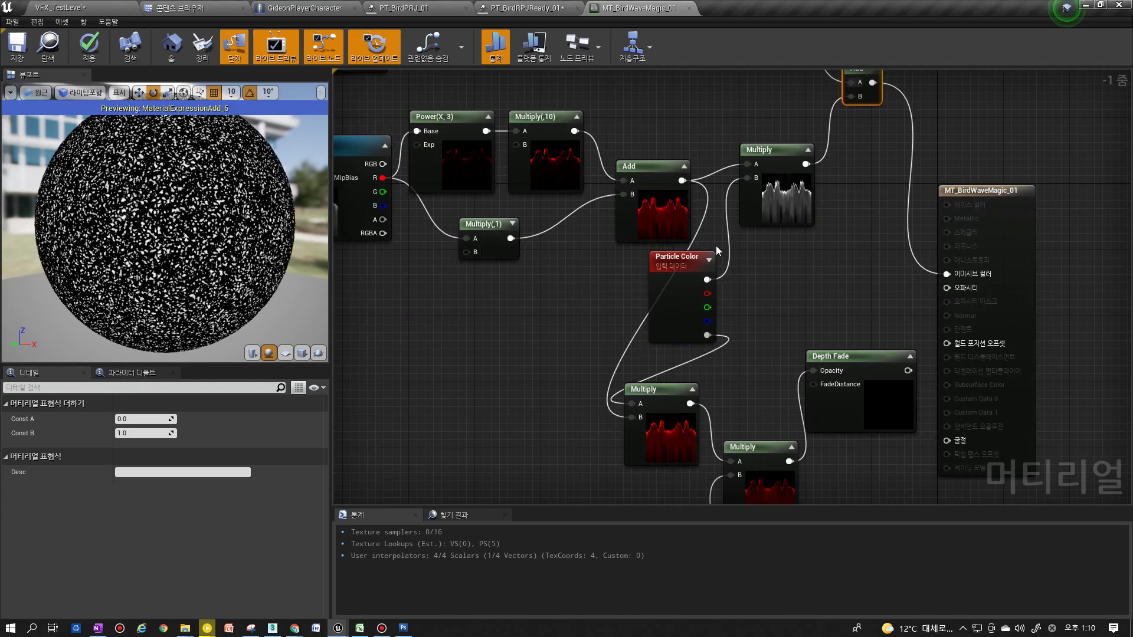
{"action": "scroll", "coordinate": [717, 246], "scroll_direction": "down", "scroll_amount": 1}
{"action": "right_click_drag", "start_coordinate": [657, 223], "coordinate": [657, 292]}
{"action": "left_click_drag", "start_coordinate": [661, 248], "coordinate": [660, 234]}
{"action": "left_click_drag", "start_coordinate": [767, 234], "coordinate": [767, 241]}
{"action": "right_click_drag", "start_coordinate": [519, 315], "coordinate": [502, 225]}
{"action": "left_click_drag", "start_coordinate": [502, 226], "coordinate": [516, 219]}
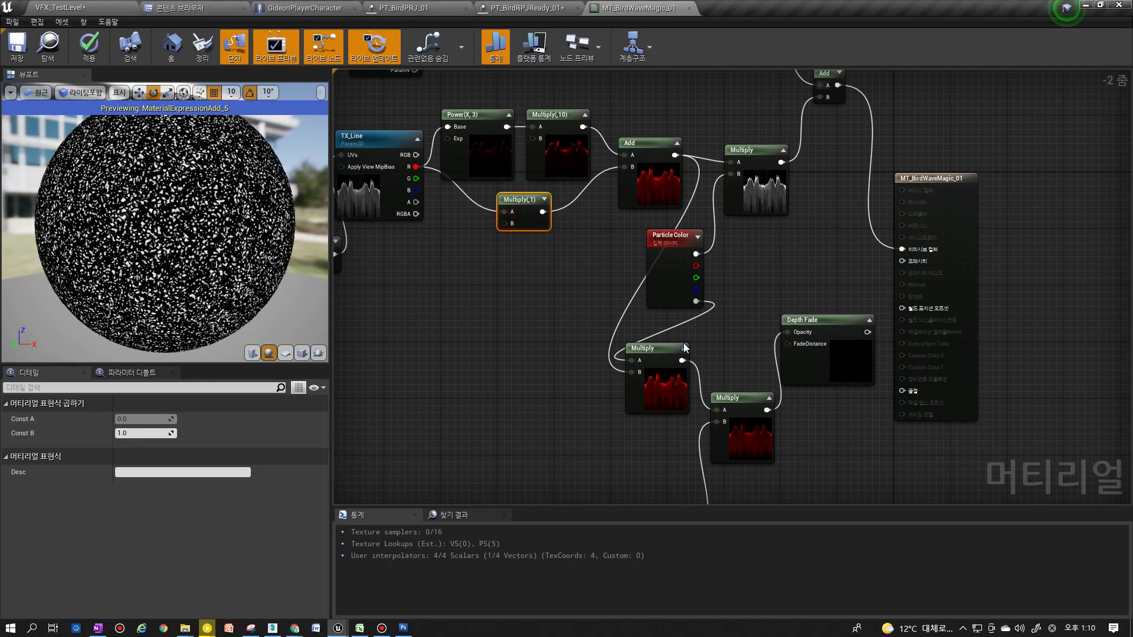
Adjust the positions of the Depth Fade, alpha Multiply and Particle Color nodes, and move the Color_E Multiply closer to Color_E
{"action": "left_click_drag", "start_coordinate": [790, 354], "coordinate": [791, 361]}
{"action": "left_click_drag", "start_coordinate": [659, 376], "coordinate": [673, 383]}
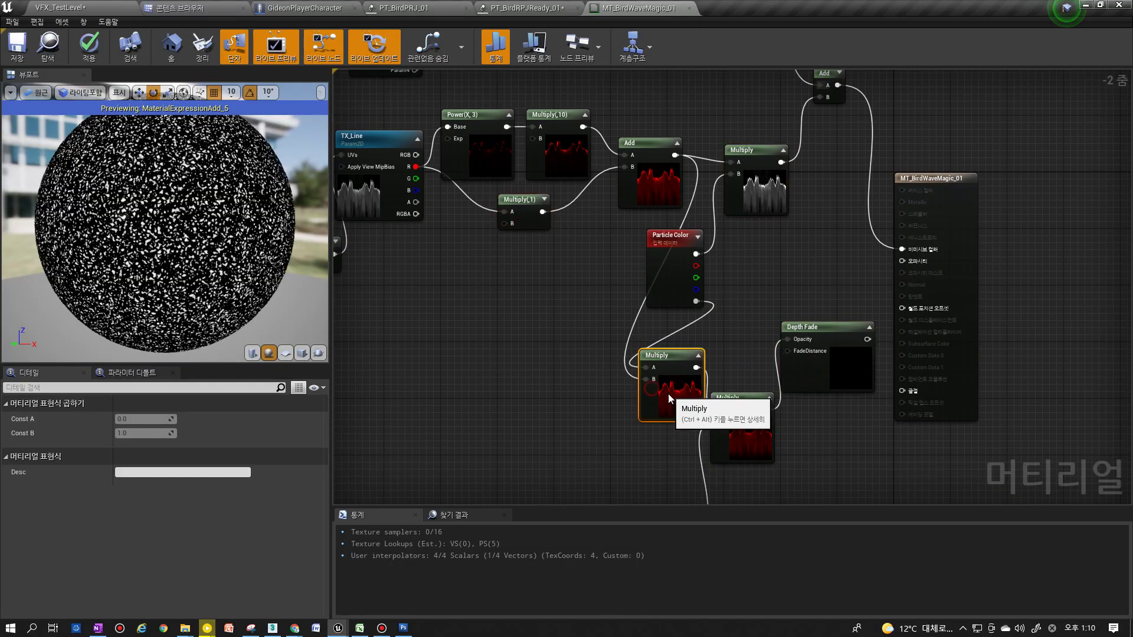
{"action": "left_click_drag", "start_coordinate": [656, 291], "coordinate": [642, 292]}
{"action": "scroll", "coordinate": [698, 401], "scroll_direction": "down", "scroll_amount": 1}
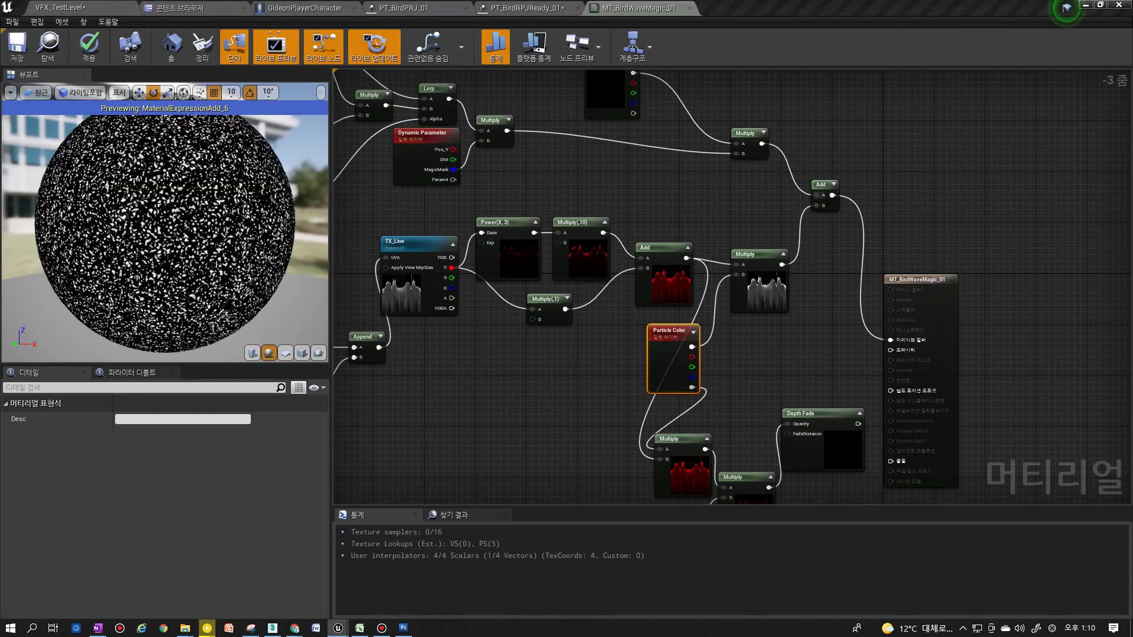
{"action": "right_click_drag", "start_coordinate": [741, 196], "coordinate": [773, 262]}
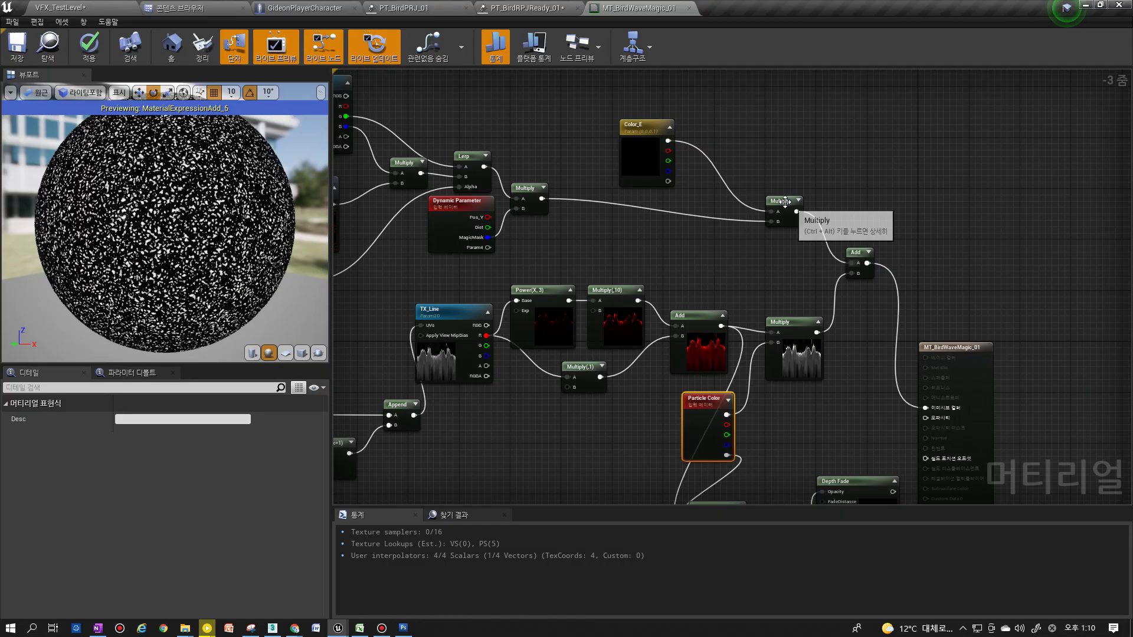
{"action": "left_click_drag", "start_coordinate": [782, 201], "coordinate": [710, 191]}
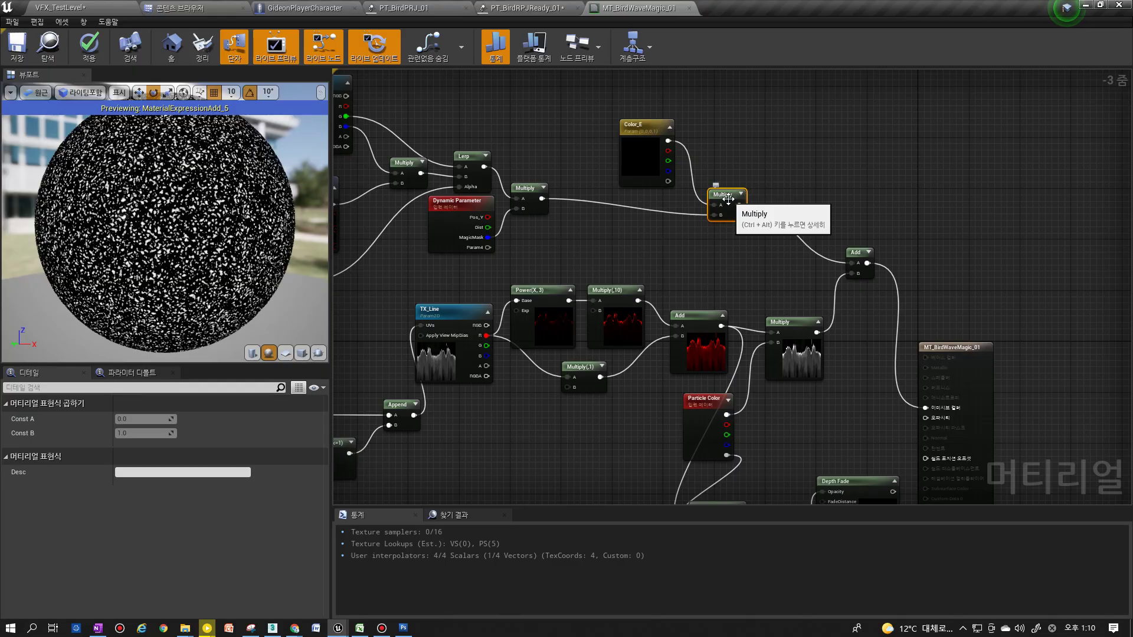
{"action": "left_click", "coordinate": [539, 206]}
{"action": "left_click_drag", "start_coordinate": [542, 198], "coordinate": [568, 314]}
{"action": "left_click", "coordinate": [549, 235]}
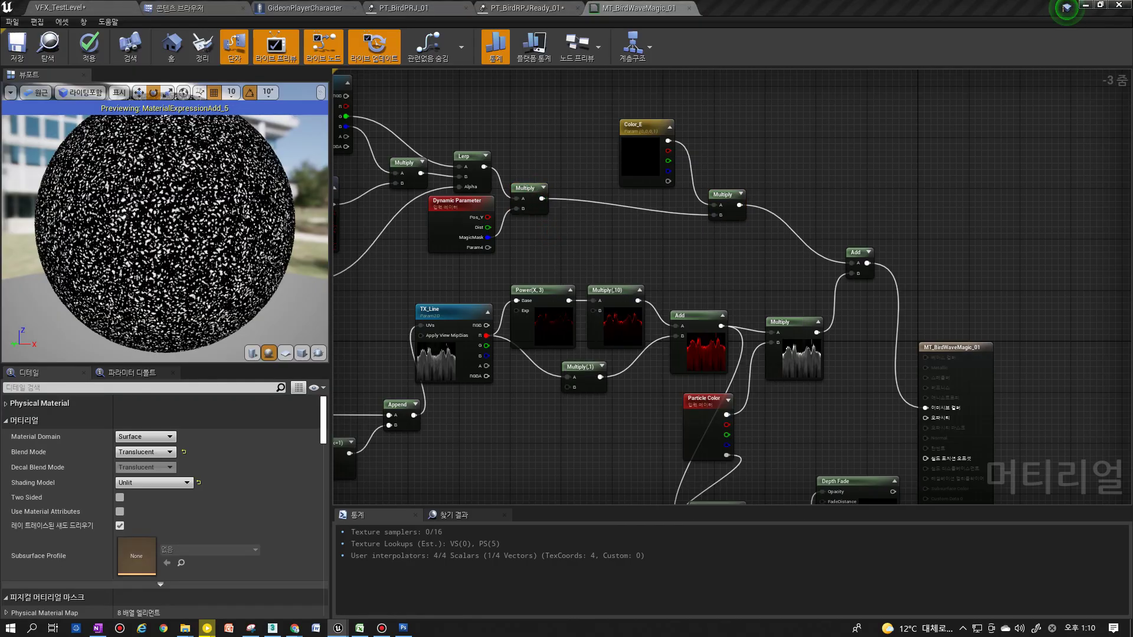
Spread the two opacity Multiply nodes and the TexCoord gradient mask group apart to make room between them
{"action": "right_click_drag", "start_coordinate": [696, 304], "coordinate": [802, 161]}
{"action": "right_click_drag", "start_coordinate": [874, 387], "coordinate": [852, 187]}
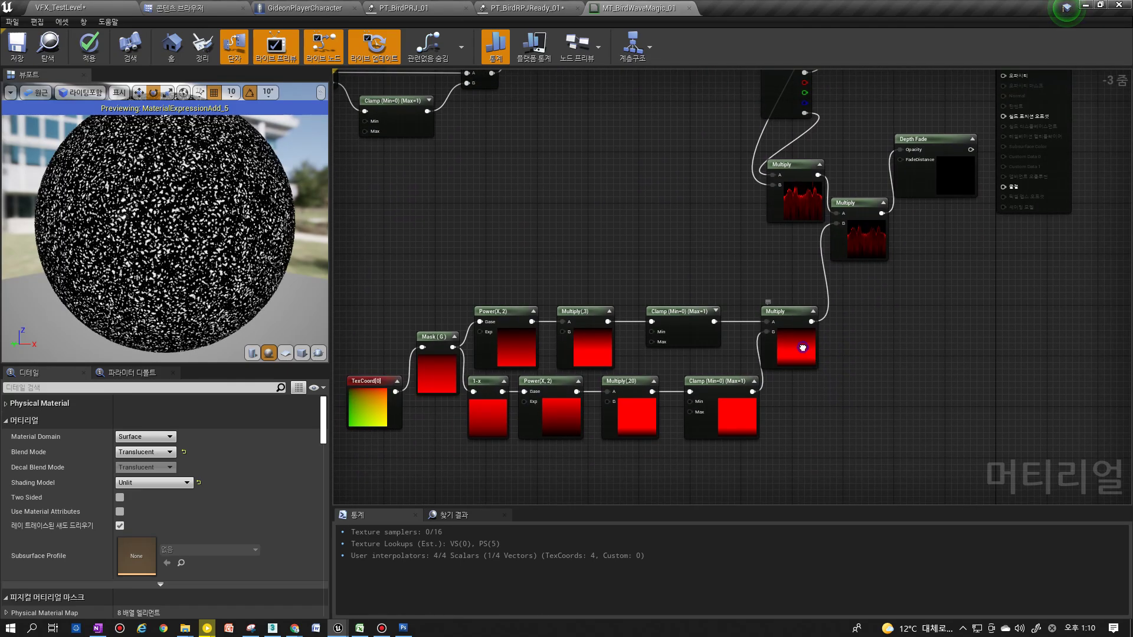
{"action": "right_click_drag", "start_coordinate": [803, 348], "coordinate": [772, 455]}
{"action": "left_click_drag", "start_coordinate": [759, 308], "coordinate": [726, 316]}
{"action": "left_click_drag", "start_coordinate": [824, 364], "coordinate": [810, 358]}
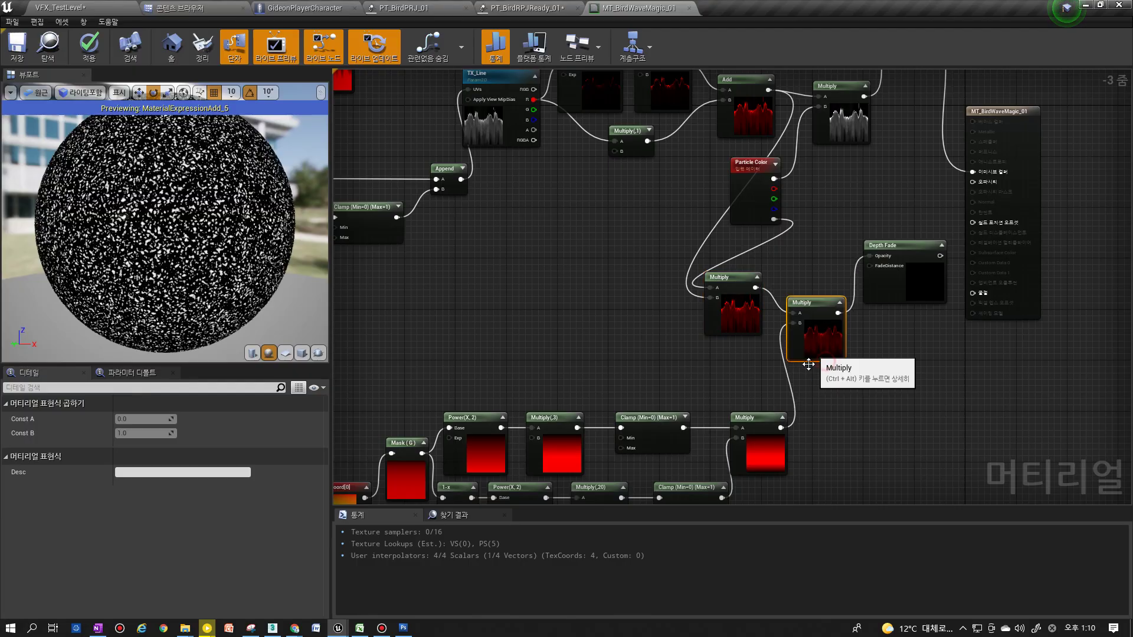
{"action": "scroll", "coordinate": [810, 358], "scroll_direction": "down", "scroll_amount": 4}
{"action": "left_click_drag", "start_coordinate": [620, 470], "coordinate": [761, 392]}
{"action": "scroll", "coordinate": [761, 391], "scroll_direction": "up", "scroll_amount": 3}
Sum the MagicMask Multiply and the gradient mask Multiply in a new Add node feeding the last opacity Multiply's B input
{"action": "left_click", "coordinate": [752, 343]}
{"action": "scroll", "coordinate": [802, 355], "scroll_direction": "up", "scroll_amount": 1}
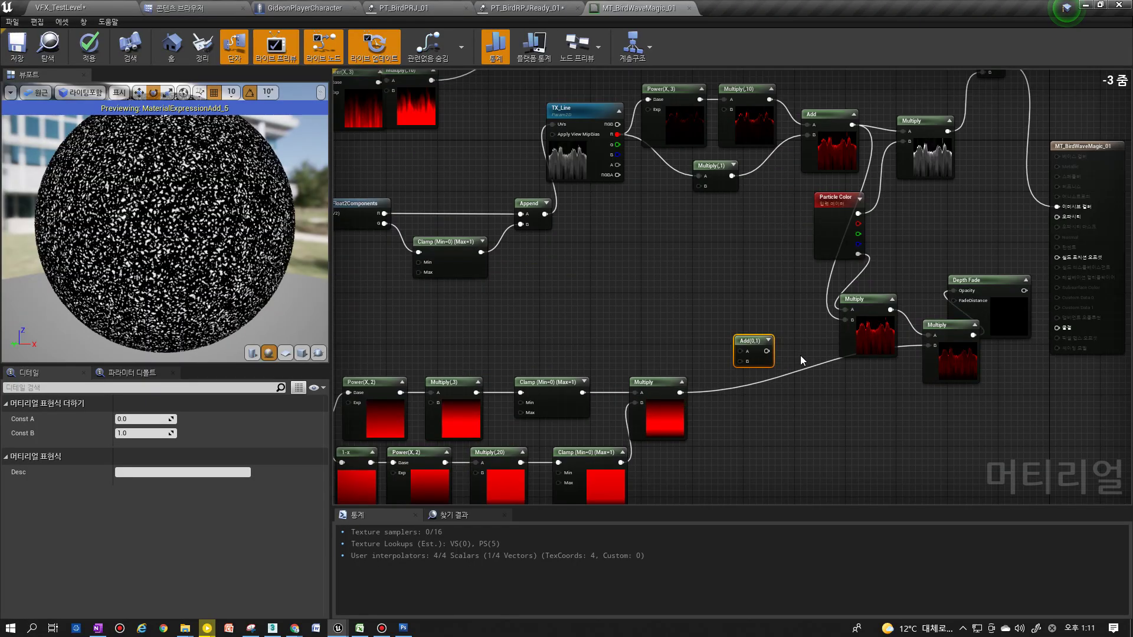
{"action": "left_click", "coordinate": [777, 358]}
{"action": "left_click_drag", "start_coordinate": [766, 351], "coordinate": [935, 347]}
{"action": "left_click_drag", "start_coordinate": [680, 392], "coordinate": [742, 361]}
{"action": "left_click_drag", "start_coordinate": [740, 351], "coordinate": [672, 162]}
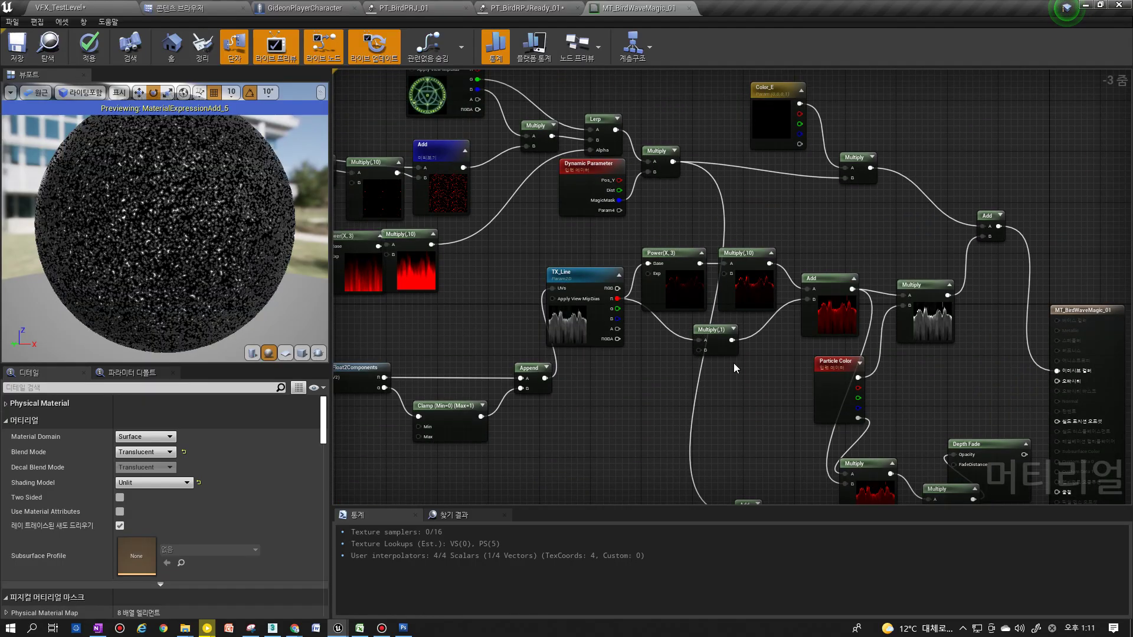
Connect the Depth Fade output to the material's Opacity input
{"action": "right_click_drag", "start_coordinate": [732, 344], "coordinate": [676, 243]}
{"action": "scroll", "coordinate": [808, 288], "scroll_direction": "up", "scroll_amount": 3}
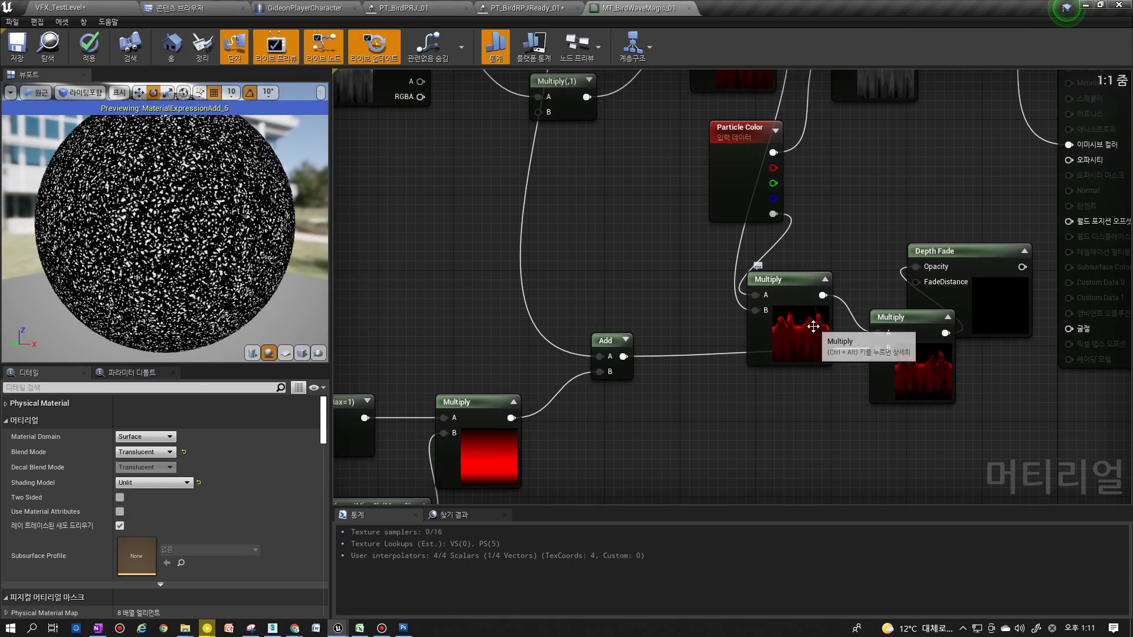
{"action": "scroll", "coordinate": [693, 289], "scroll_direction": "down", "scroll_amount": 2}
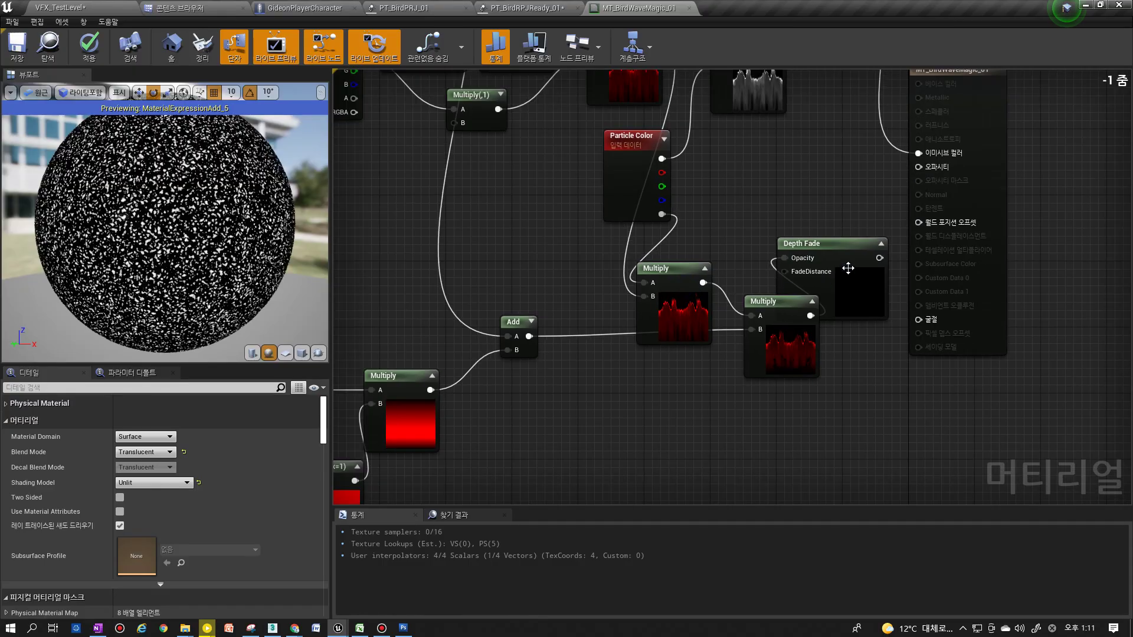
{"action": "left_click_drag", "start_coordinate": [879, 258], "coordinate": [919, 167]}
{"action": "scroll", "coordinate": [746, 245], "scroll_direction": "down", "scroll_amount": 5}
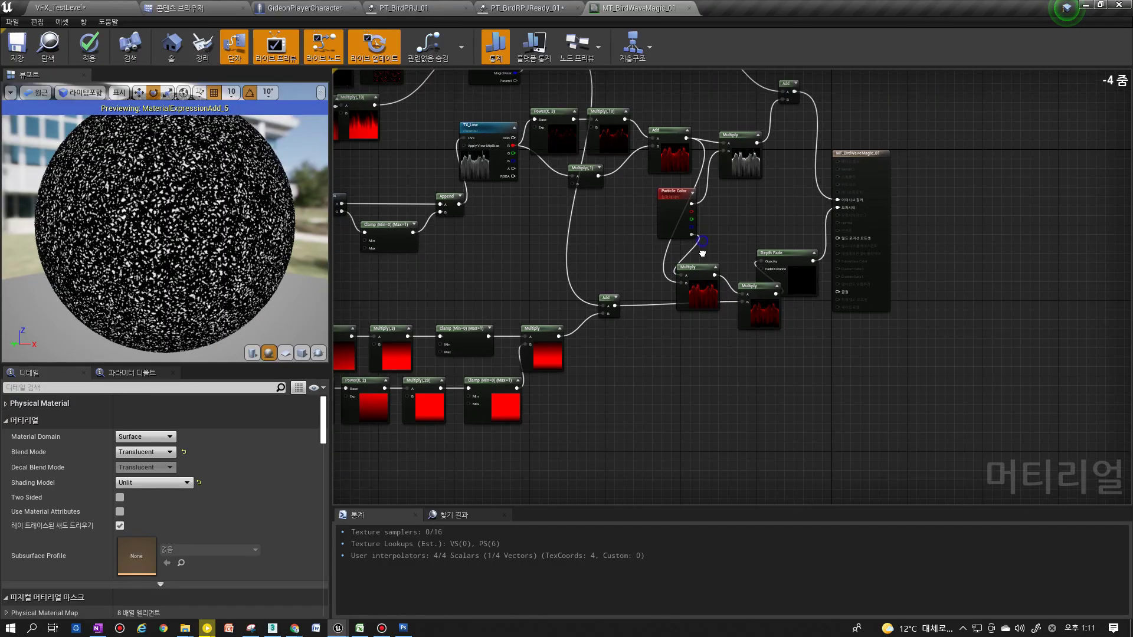
{"action": "scroll", "coordinate": [880, 314], "scroll_direction": "up", "scroll_amount": 1}
{"action": "right_click_drag", "start_coordinate": [879, 315], "coordinate": [777, 352]}
Stop previewing the noise Add node and rotate the preview mesh to see the full material
{"action": "right_click", "coordinate": [640, 204]}
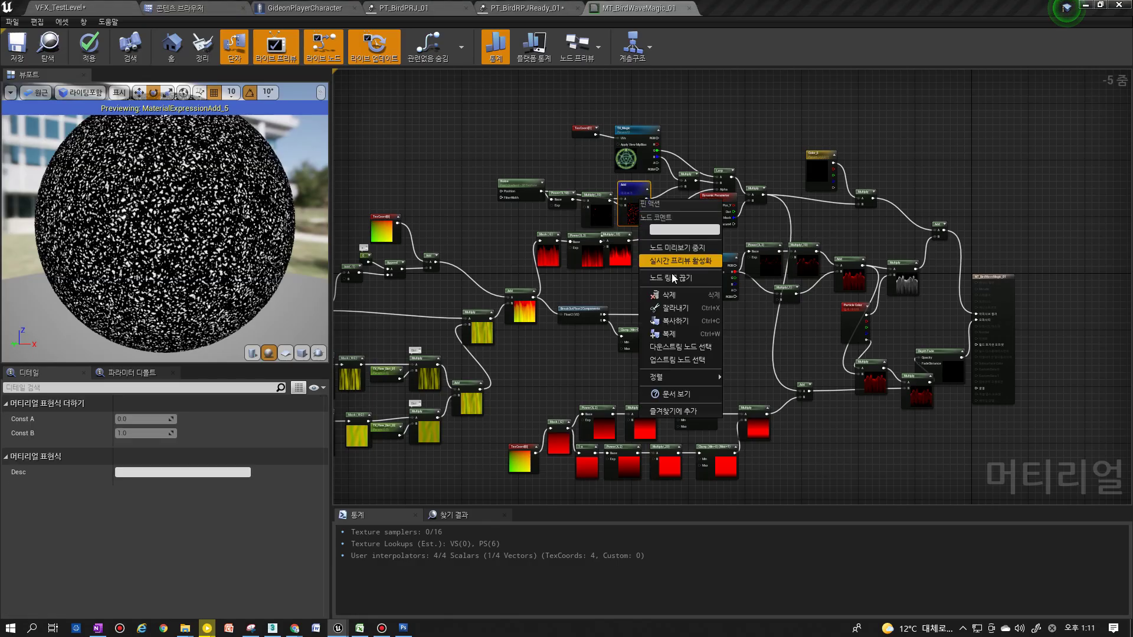
{"action": "left_click", "coordinate": [670, 250]}
{"action": "left_click_drag", "start_coordinate": [189, 286], "coordinate": [298, 268]}
{"action": "scroll", "coordinate": [727, 310], "scroll_direction": "up", "scroll_amount": 2}
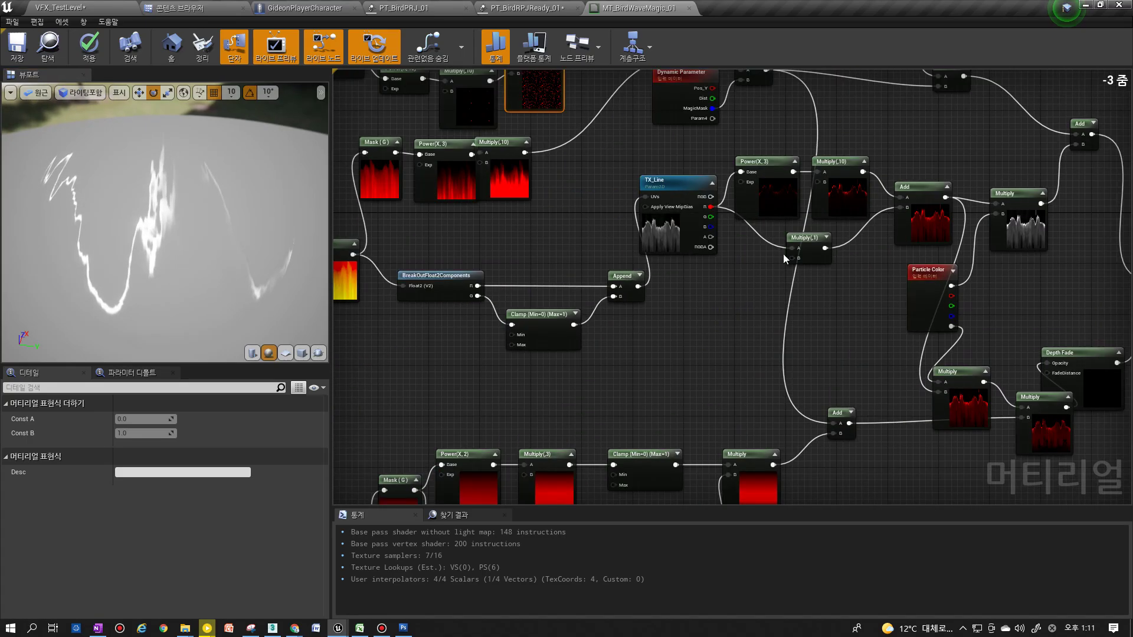
Set Color_E's default value to R 1, G 1 and B 5
{"action": "right_click_drag", "start_coordinate": [839, 108], "coordinate": [699, 341]}
{"action": "left_click", "coordinate": [722, 269]}
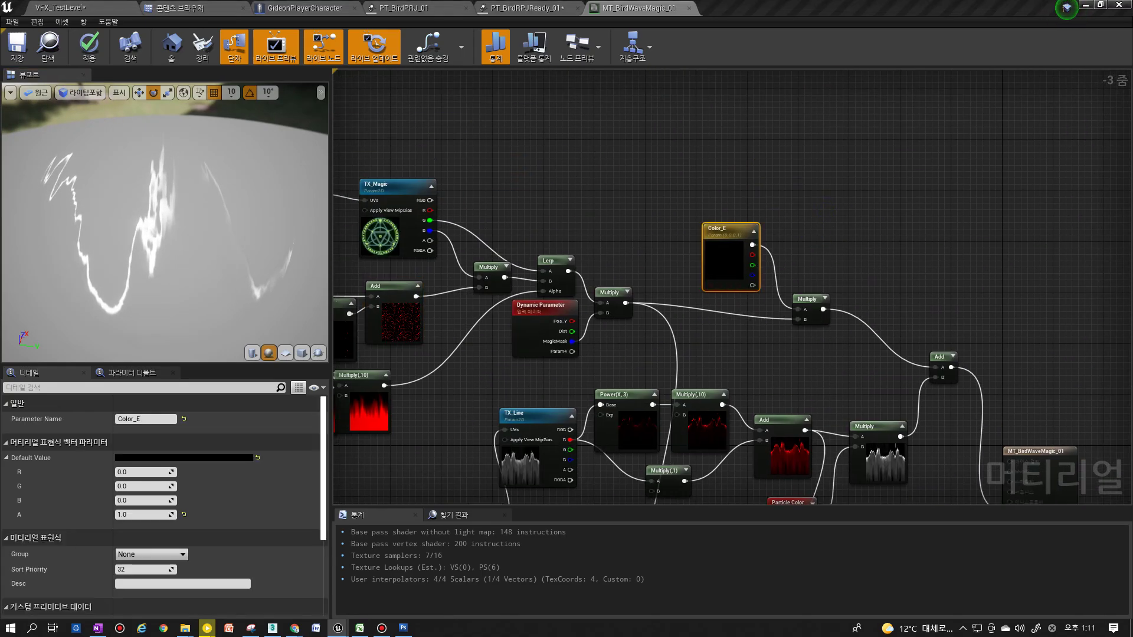
{"action": "left_click", "coordinate": [727, 323]}
{"action": "left_click", "coordinate": [740, 258]}
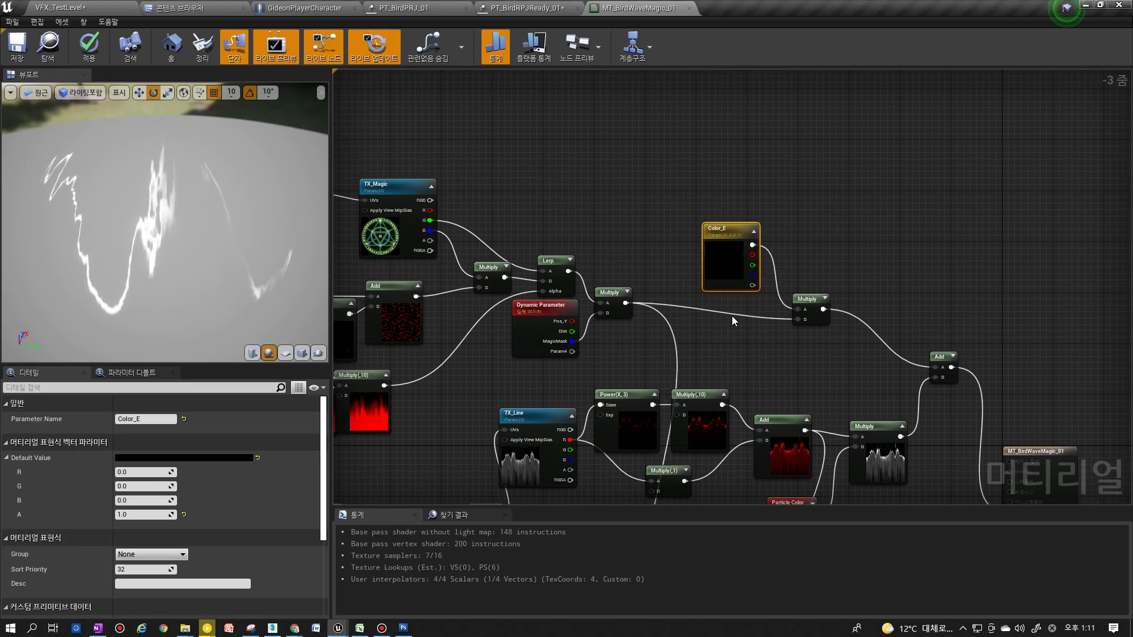
{"action": "left_click", "coordinate": [142, 472]}
{"action": "type", "text": "1"}
{"action": "left_click", "coordinate": [141, 486]}
{"action": "type", "text": "1"}
{"action": "left_click", "coordinate": [129, 499]}
{"action": "type", "text": "5"}
{"action": "key", "text": "Return"}
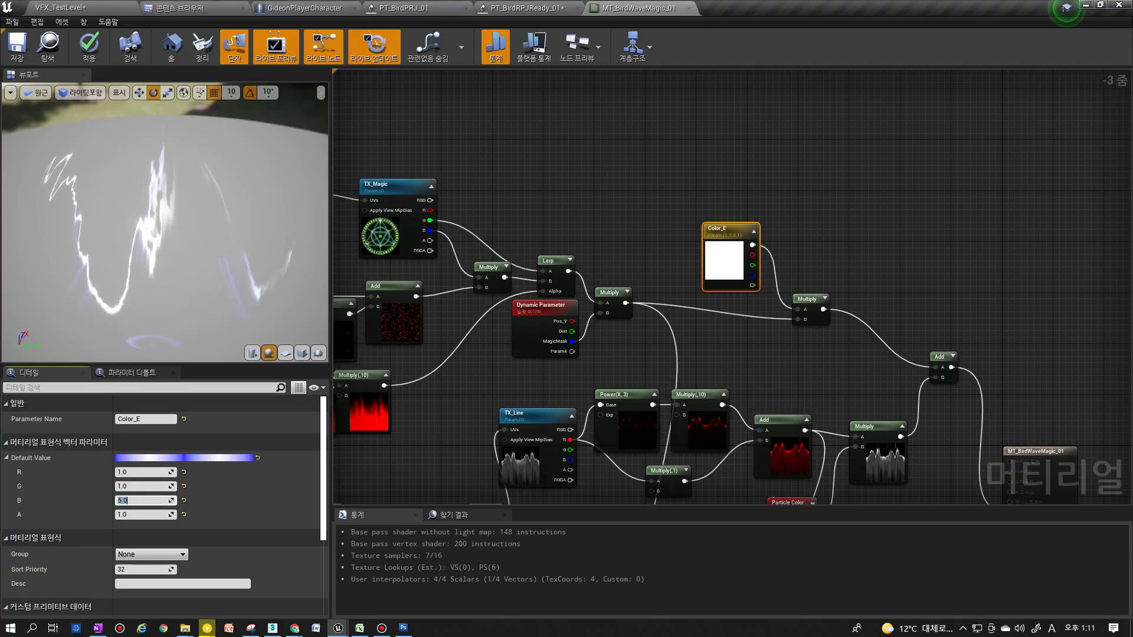
Save the MT_BirdWaveMagic_01 material and check the PT_BirdPRJ_01 and PT_BirdRPJReady_01 particle systems
{"action": "scroll", "coordinate": [987, 379], "scroll_direction": "down", "scroll_amount": 2}
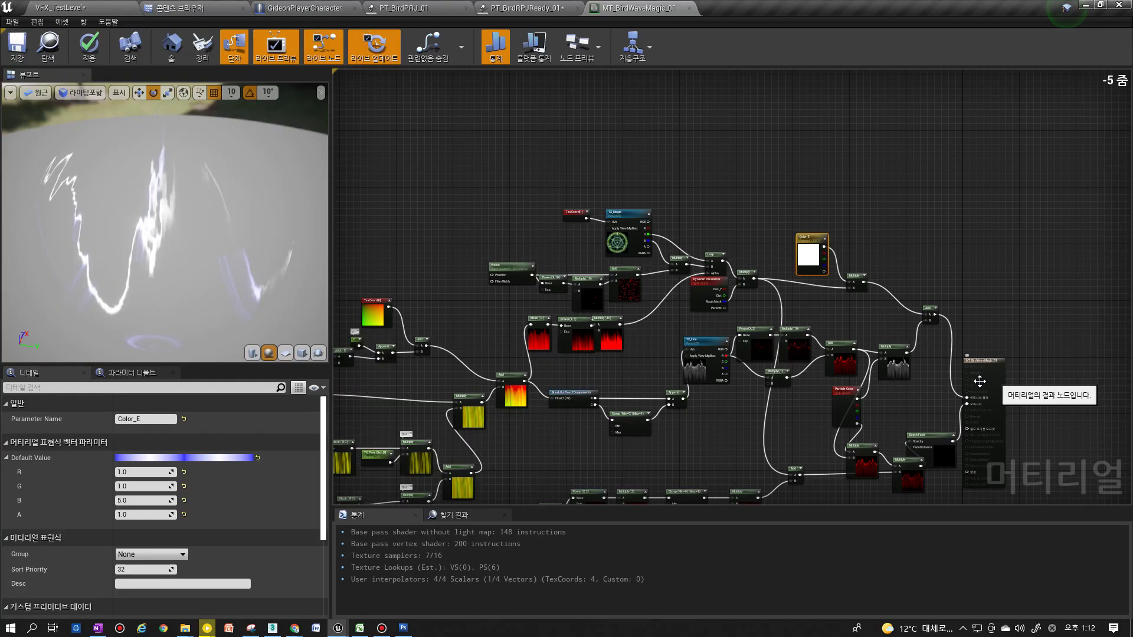
{"action": "right_click_drag", "start_coordinate": [972, 374], "coordinate": [974, 324]}
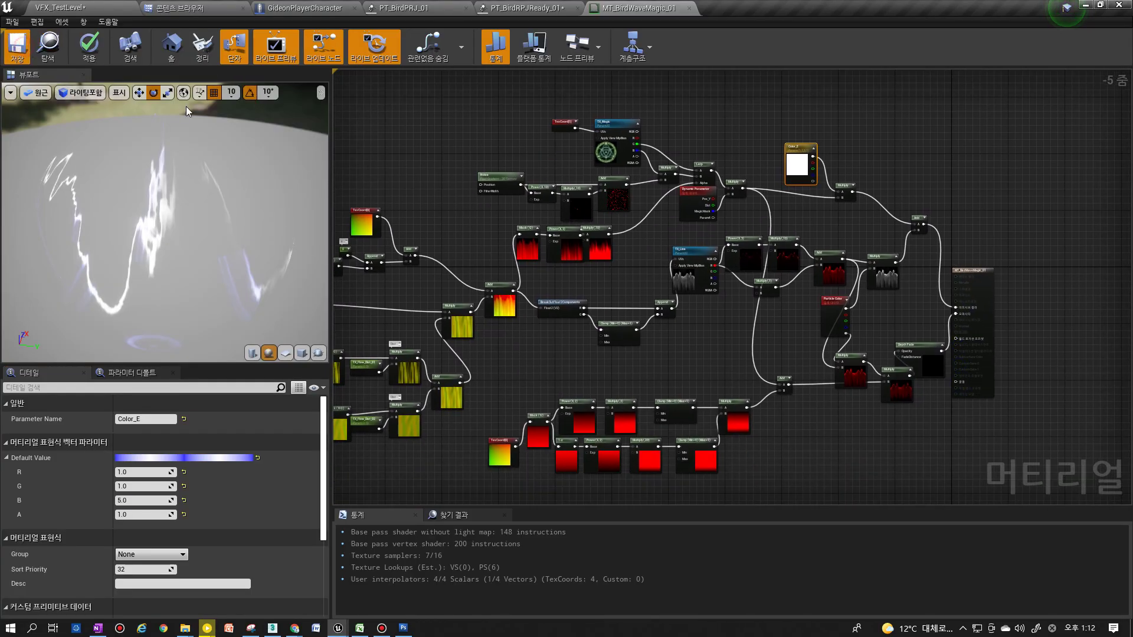
{"action": "left_click", "coordinate": [508, 15]}
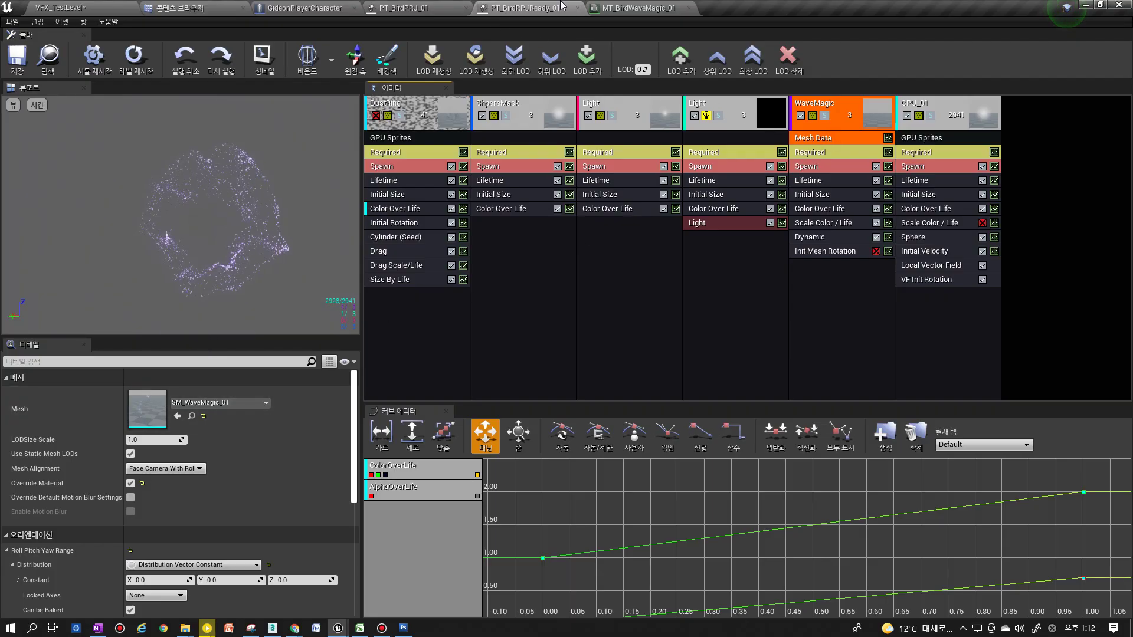
{"action": "left_click", "coordinate": [615, 7]}
{"action": "left_click", "coordinate": [424, 6]}
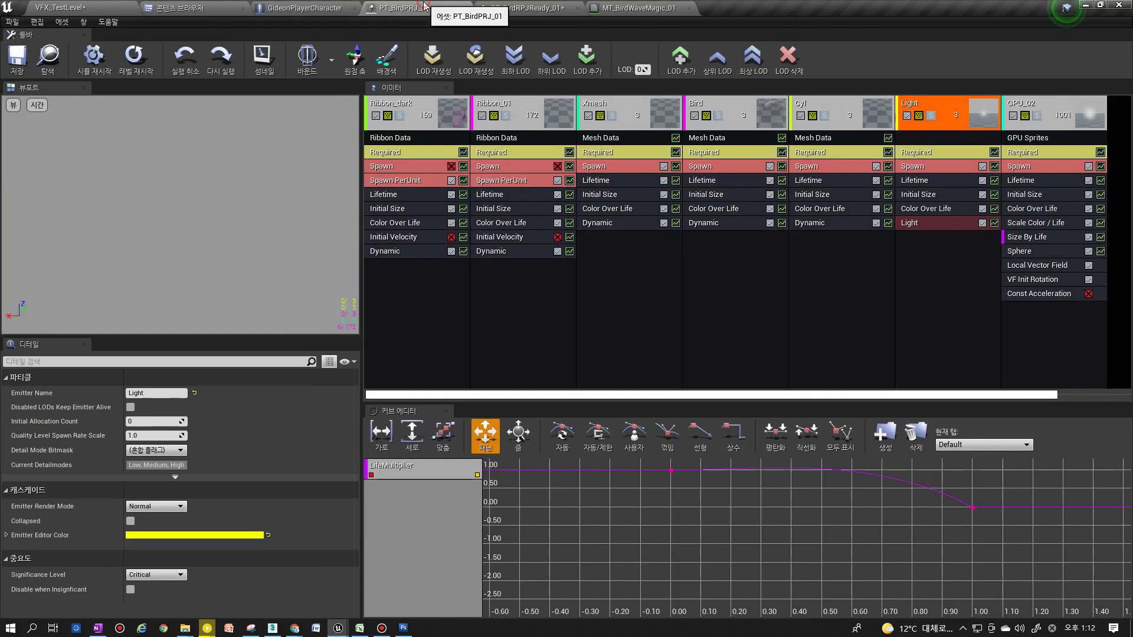
{"action": "left_click", "coordinate": [519, 8]}
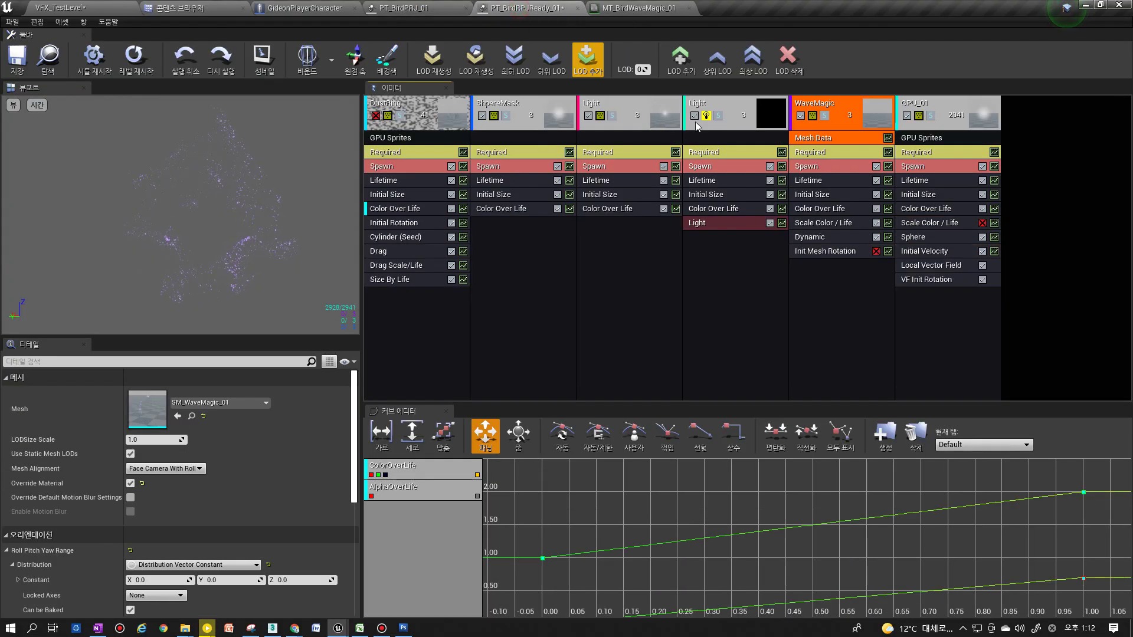
{"action": "left_click", "coordinate": [634, 9]}
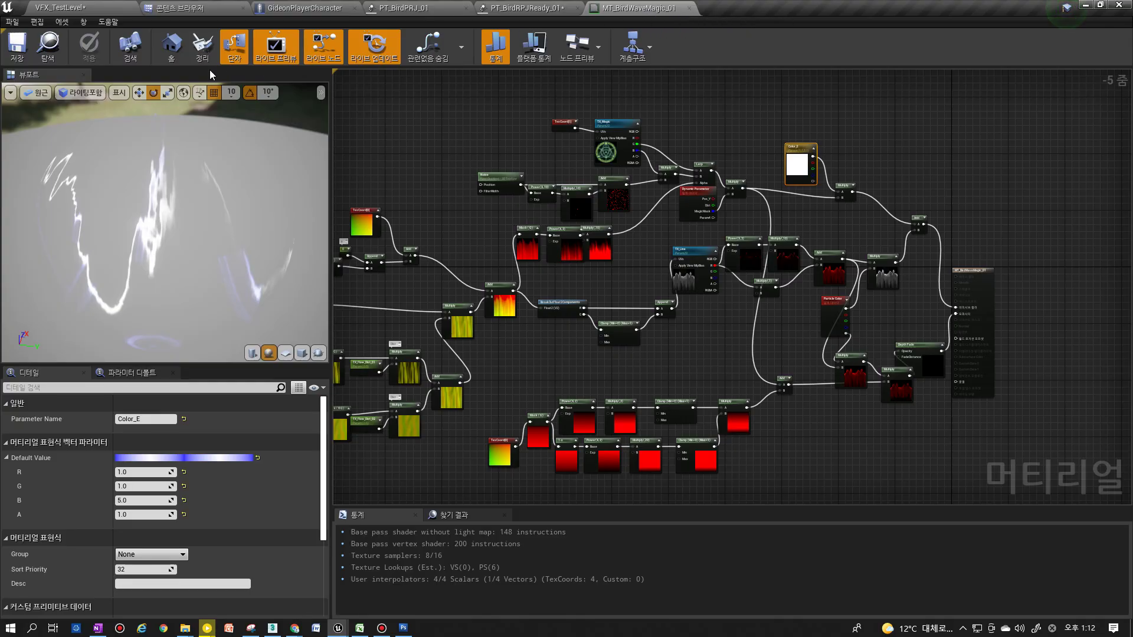
Assign MT_BirdWaveMagic_01 as the WaveMagic emitter's Required material in PT_BirdRPJReady_01 and solo that emitter
{"action": "left_click", "coordinate": [52, 56]}
{"action": "left_click", "coordinate": [519, 7]}
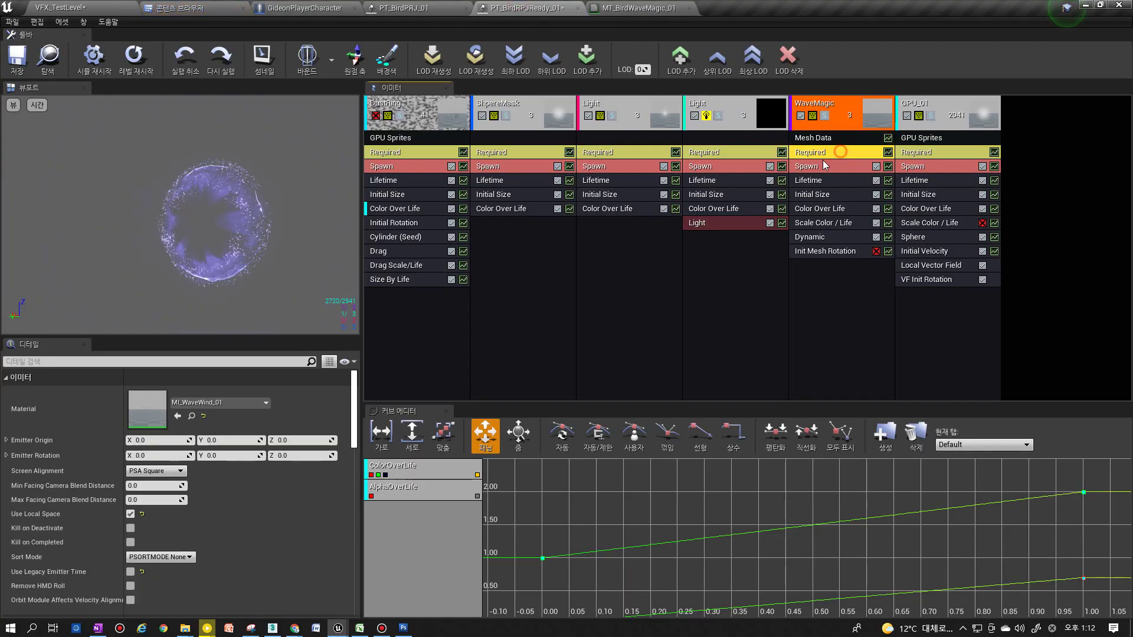
{"action": "left_click", "coordinate": [178, 417]}
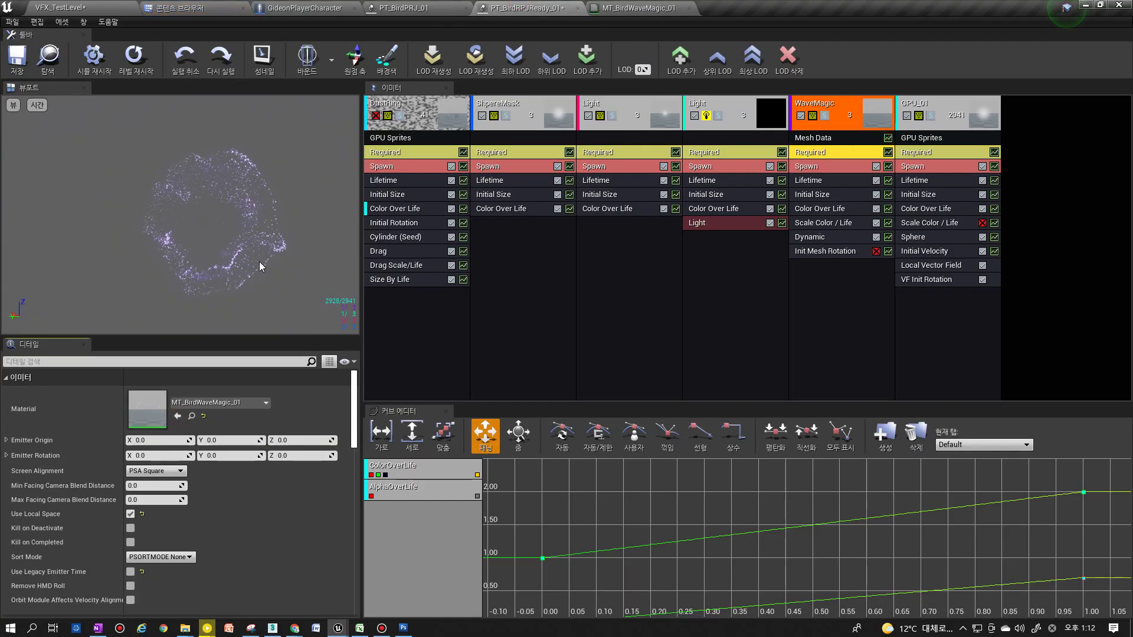
{"action": "left_click", "coordinate": [824, 116]}
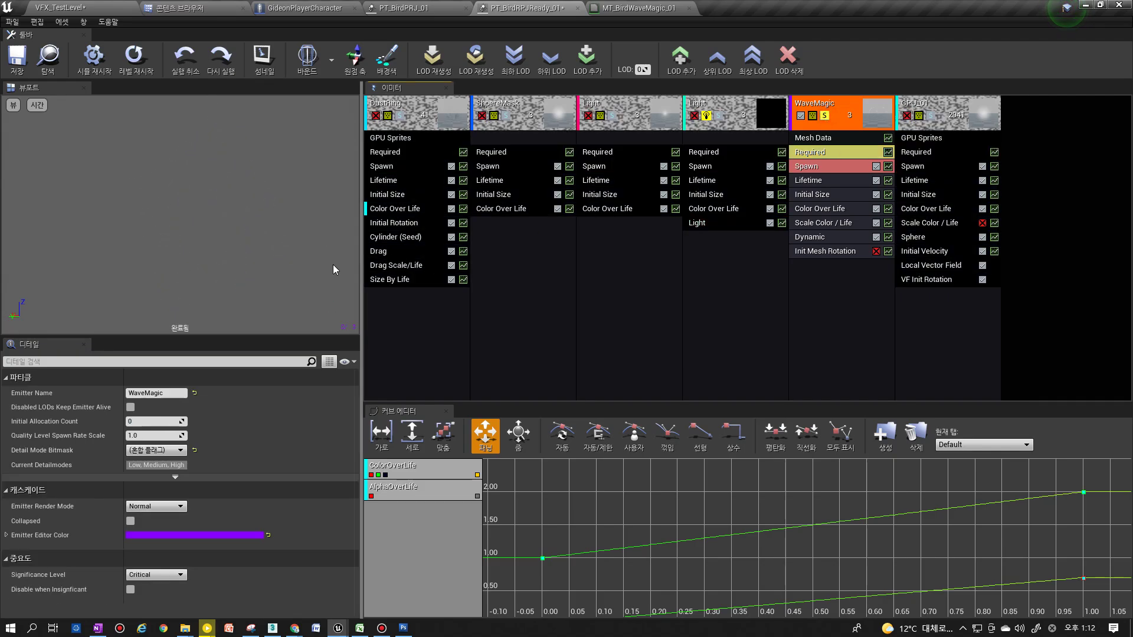
Expand the Pos_Y constant curve in WaveMagic's Dynamic module and examine the In and Out values of its points
{"action": "left_click", "coordinate": [832, 250]}
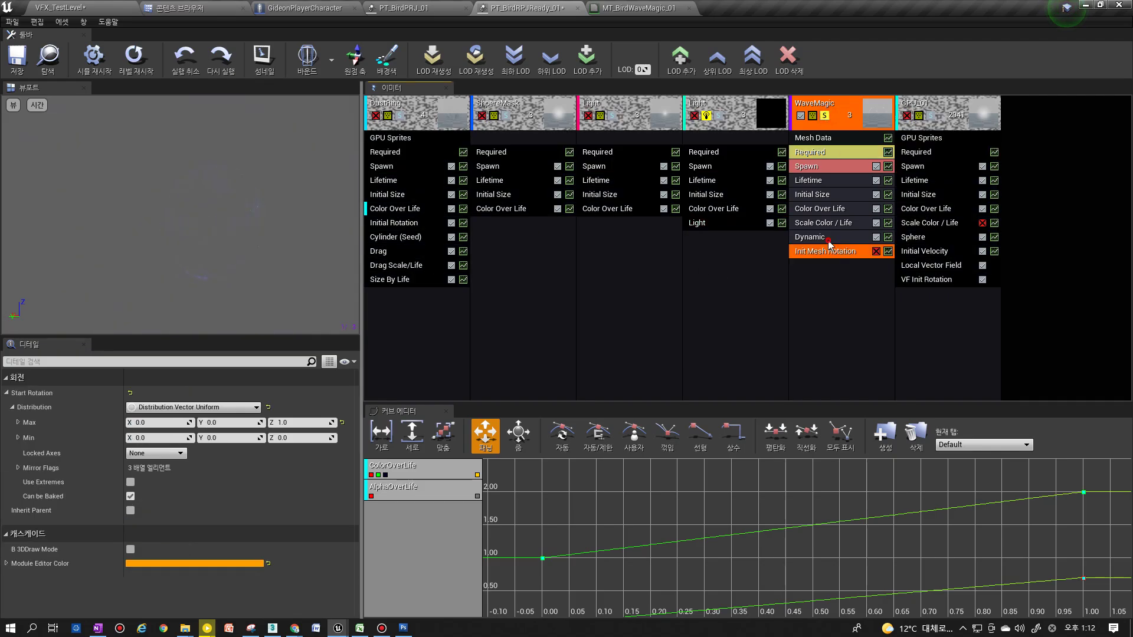
{"action": "left_click", "coordinate": [829, 237]}
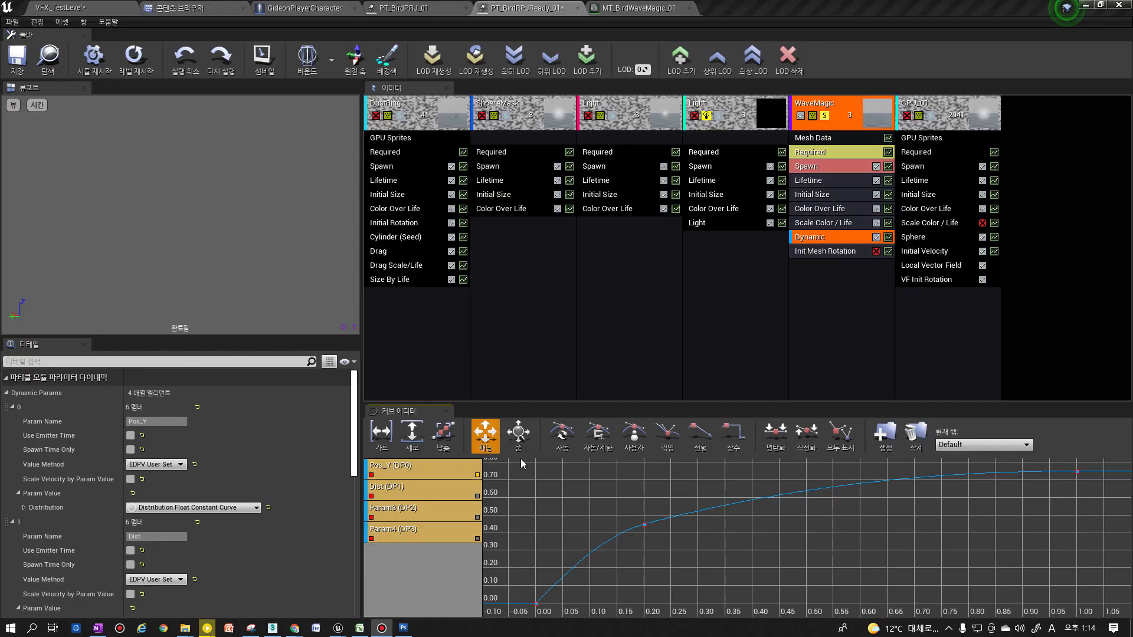
{"action": "right_click", "coordinate": [154, 506]}
{"action": "left_click", "coordinate": [176, 534]}
{"action": "scroll", "coordinate": [171, 519], "scroll_direction": "down", "scroll_amount": 2}
{"action": "left_click", "coordinate": [151, 505]}
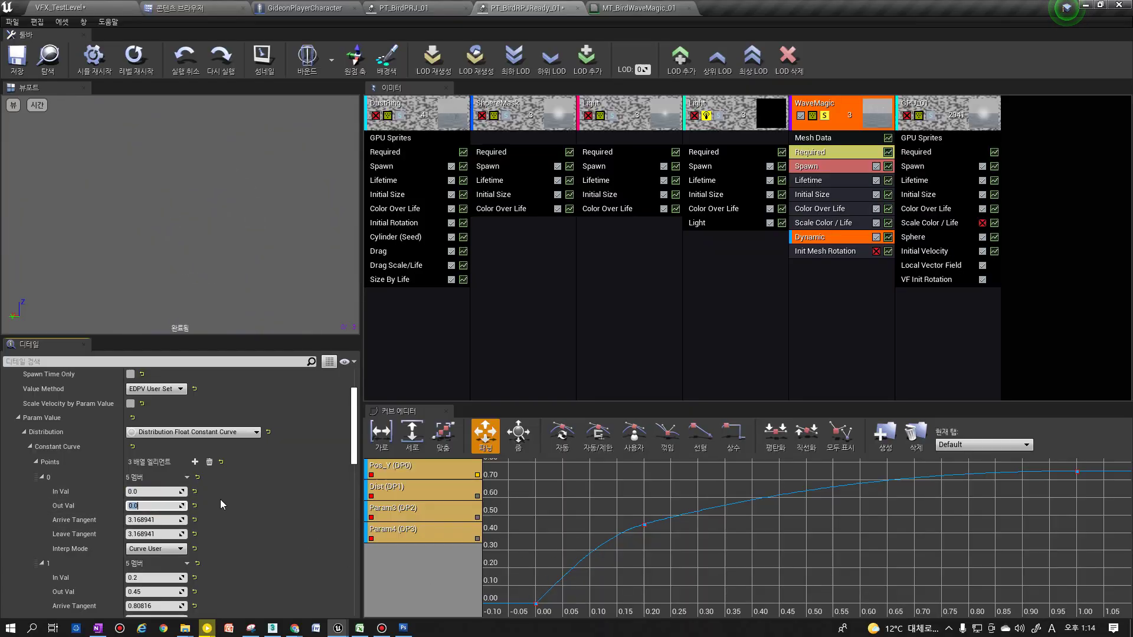
{"action": "scroll", "coordinate": [195, 513], "scroll_direction": "down", "scroll_amount": 3}
{"action": "left_click", "coordinate": [152, 503]}
{"action": "scroll", "coordinate": [148, 521], "scroll_direction": "down", "scroll_amount": 4}
{"action": "left_click", "coordinate": [152, 494]}
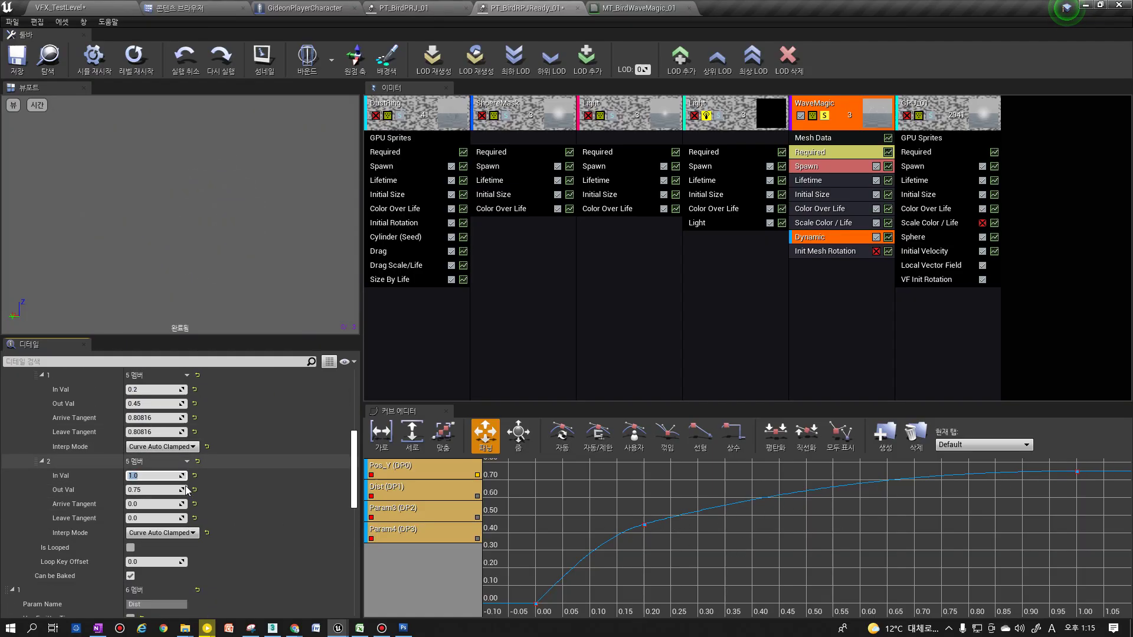
Expand the Dist parameter's constant curve in the Dynamic module and examine its points
{"action": "scroll", "coordinate": [174, 483], "scroll_direction": "down", "scroll_amount": 5}
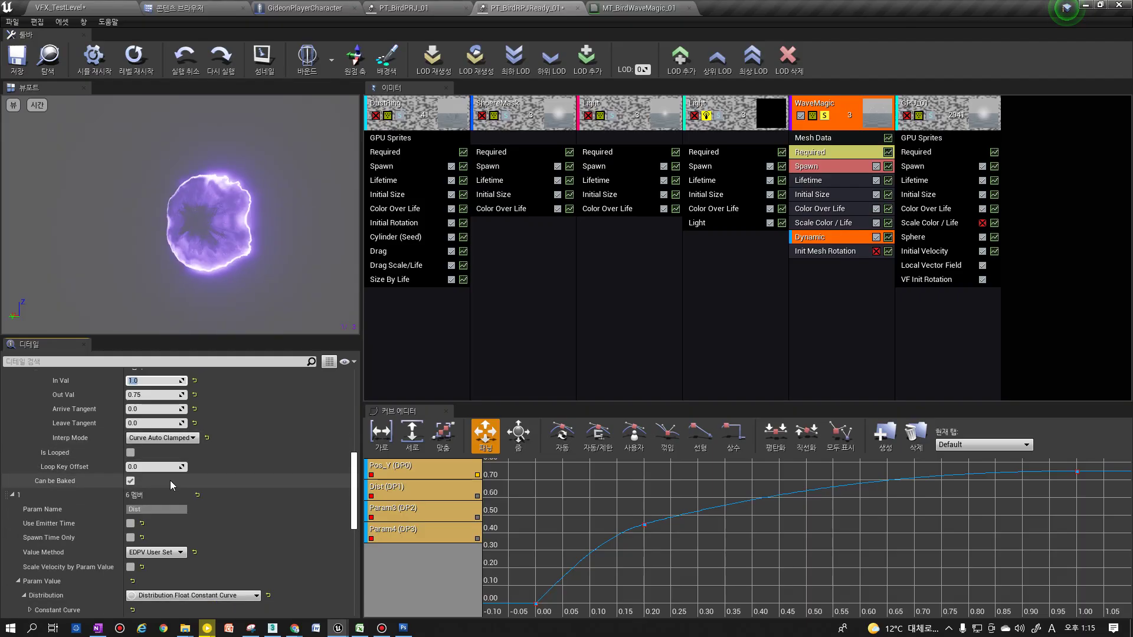
{"action": "scroll", "coordinate": [170, 480], "scroll_direction": "down", "scroll_amount": 2}
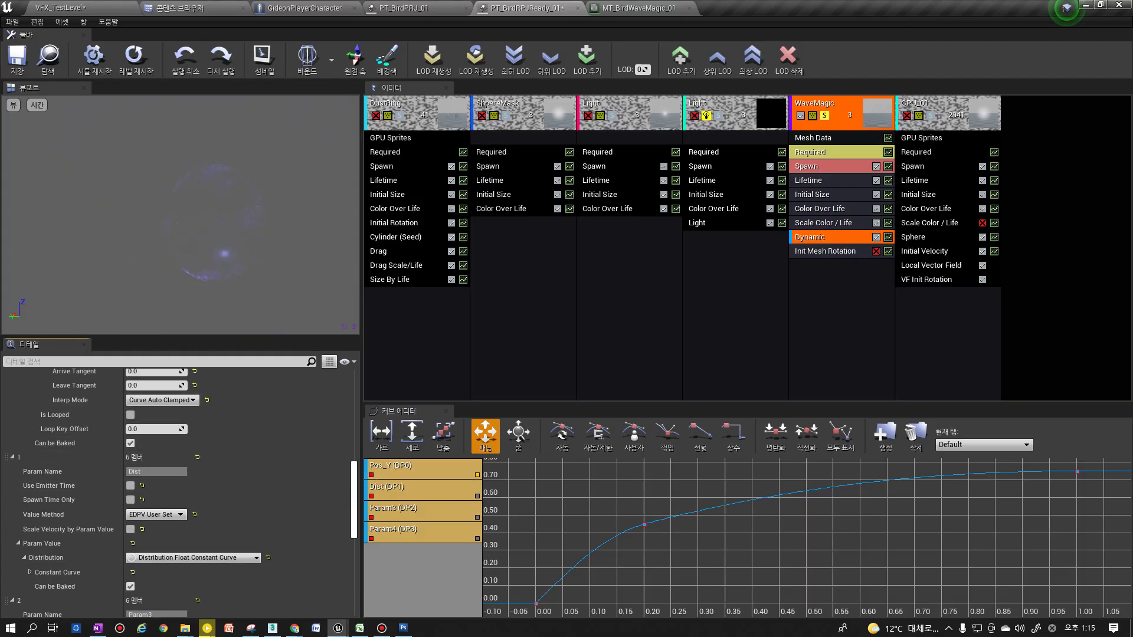
{"action": "scroll", "coordinate": [164, 544], "scroll_direction": "down", "scroll_amount": 2}
{"action": "right_click", "coordinate": [163, 522]}
{"action": "left_click", "coordinate": [178, 549]}
{"action": "scroll", "coordinate": [184, 522], "scroll_direction": "down", "scroll_amount": 6}
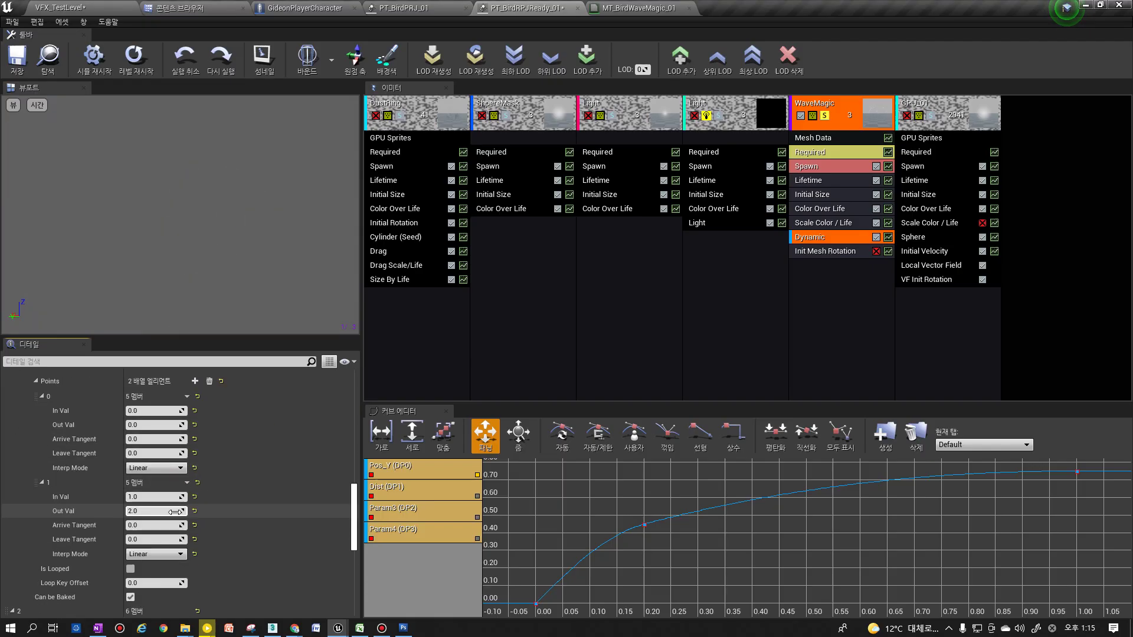
Refresh WaveMagic's Dynamic module so its third parameter takes the material's MagicMask name
{"action": "scroll", "coordinate": [174, 508], "scroll_direction": "down", "scroll_amount": 3}
{"action": "scroll", "coordinate": [175, 507], "scroll_direction": "down", "scroll_amount": 4}
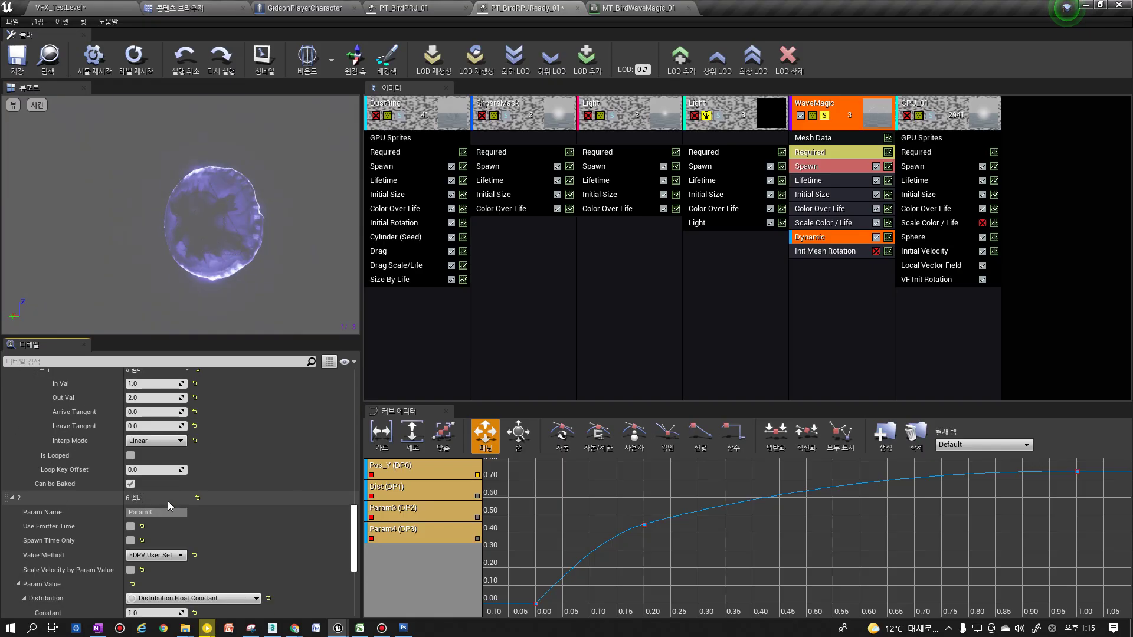
{"action": "right_click", "coordinate": [824, 239]}
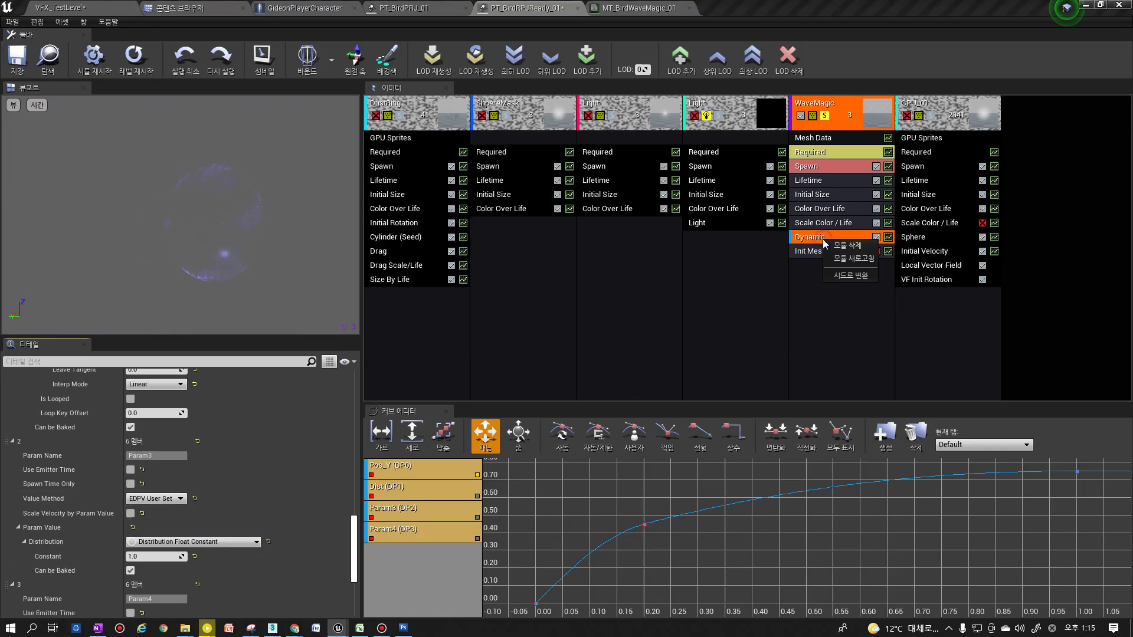
{"action": "left_click", "coordinate": [870, 261]}
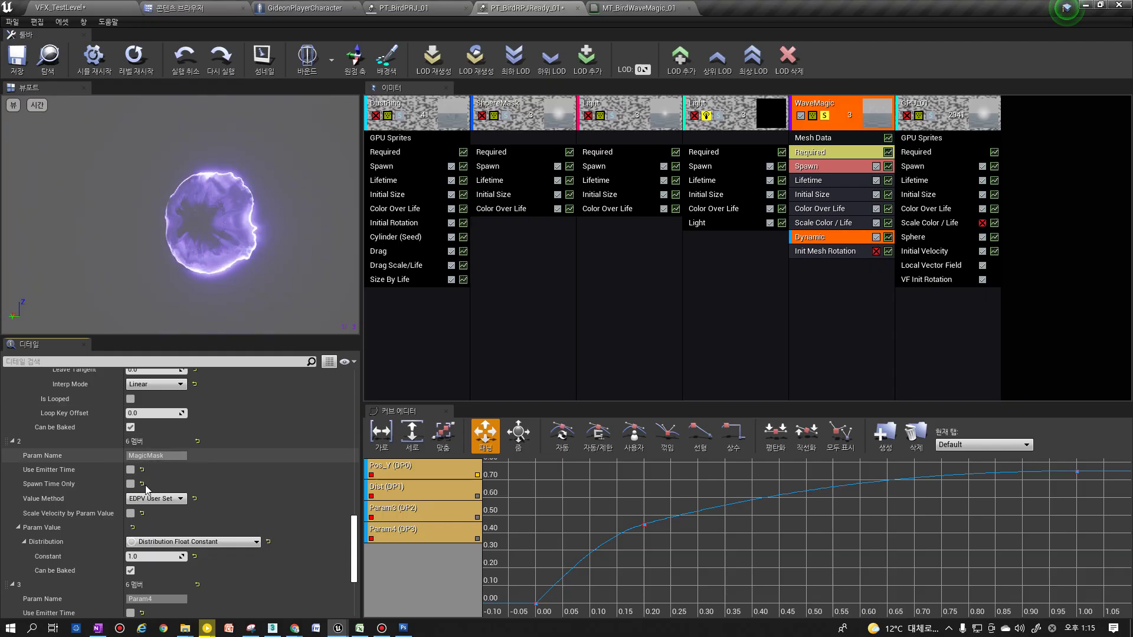
Try constant values of 0 and 55 for the MagicMask parameter, and return it to 1
{"action": "left_click", "coordinate": [153, 555]}
{"action": "type", "text": "0"}
{"action": "key", "text": "Return"}
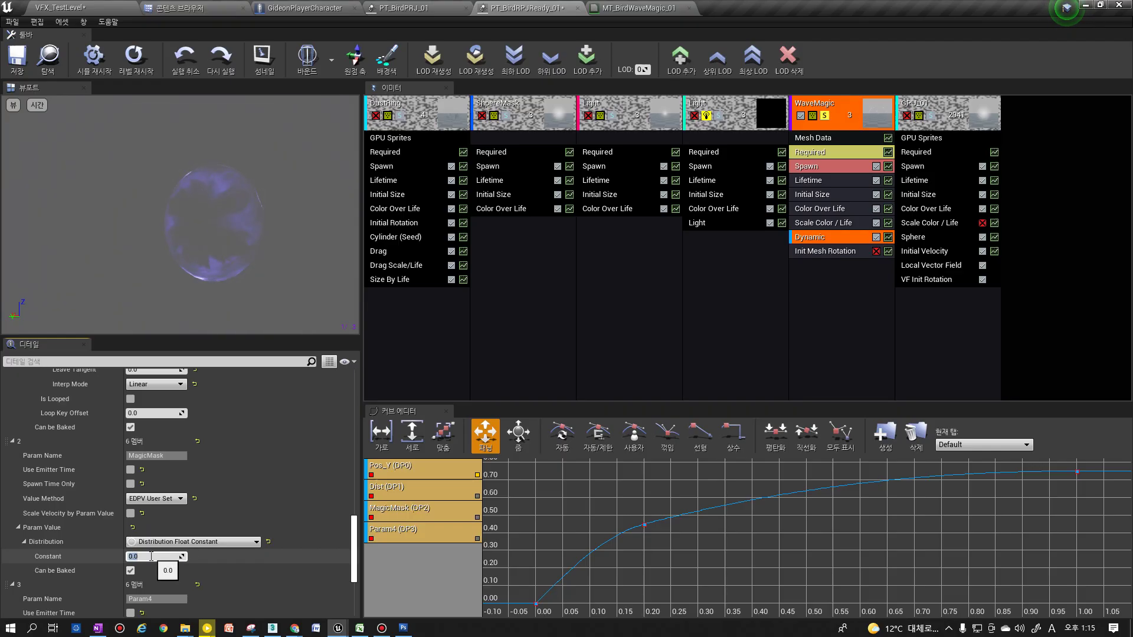
{"action": "type", "text": "55"}
{"action": "key", "text": "Return"}
{"action": "type", "text": "1"}
{"action": "key", "text": "Return"}
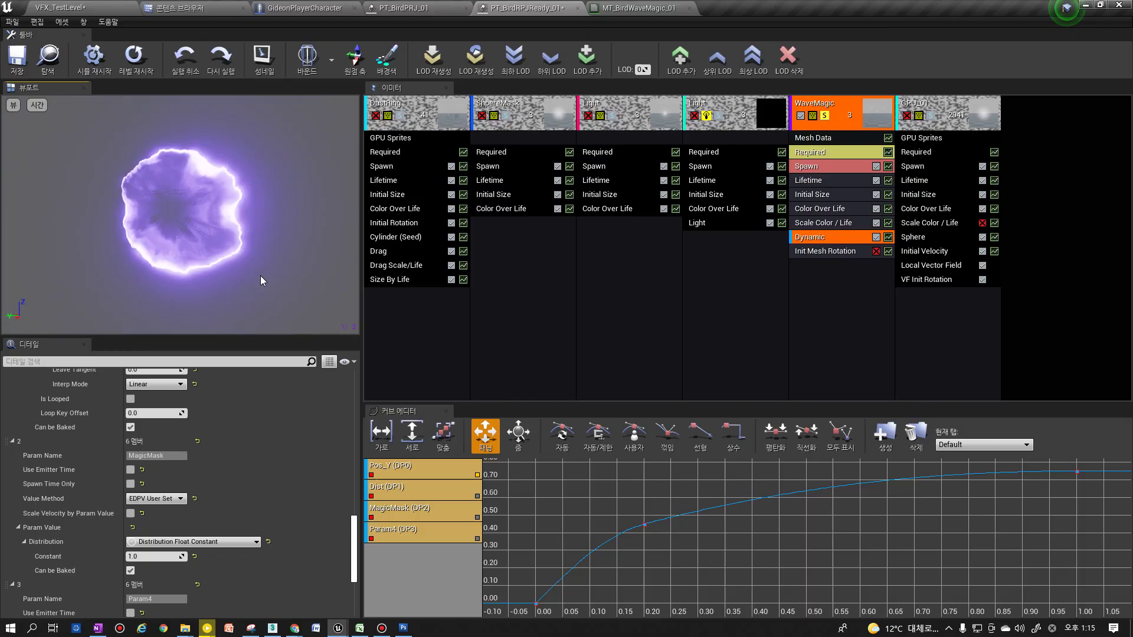
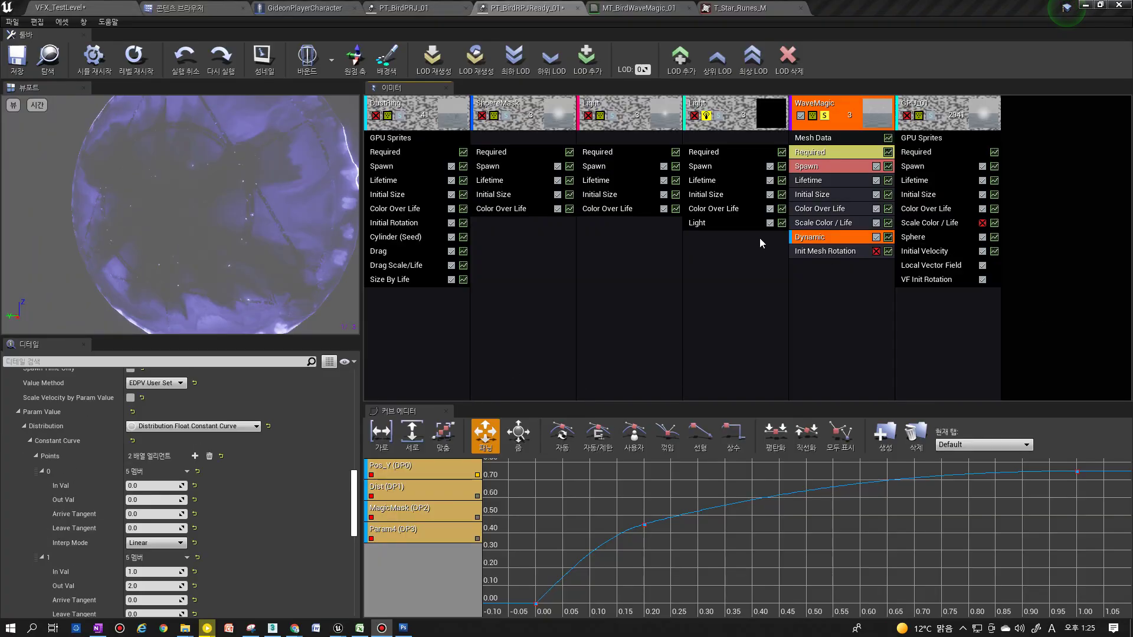
Replay the soloed WaveMagic effect several times in the preview and view the emitter's Required settings
{"action": "left_click", "coordinate": [134, 56]}
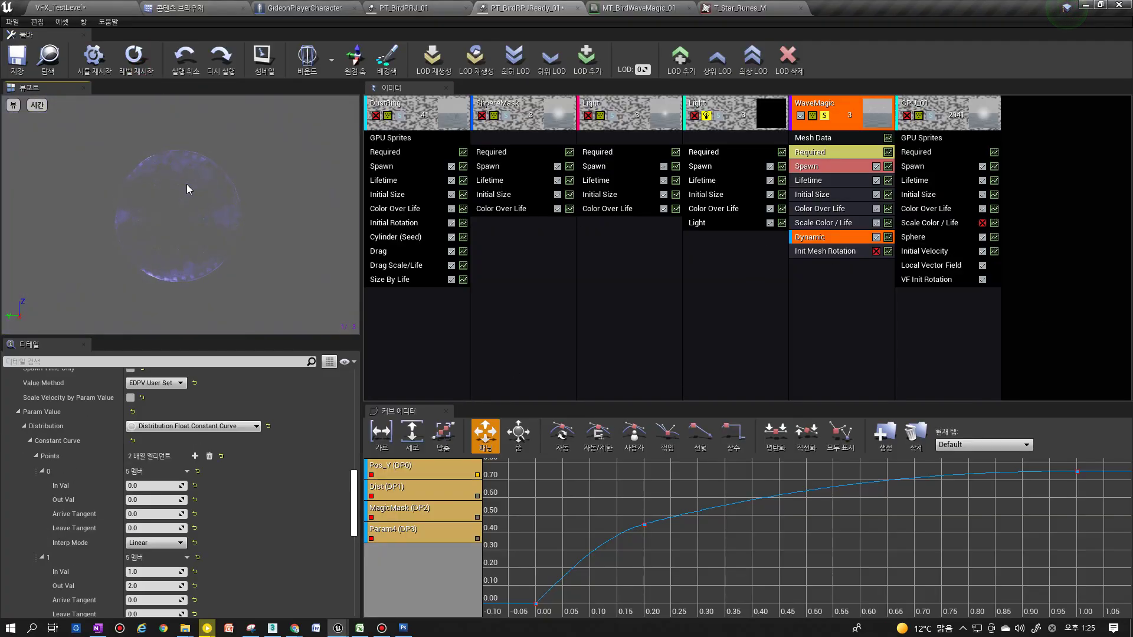
{"action": "left_click", "coordinate": [133, 57]}
{"action": "left_click", "coordinate": [133, 56]}
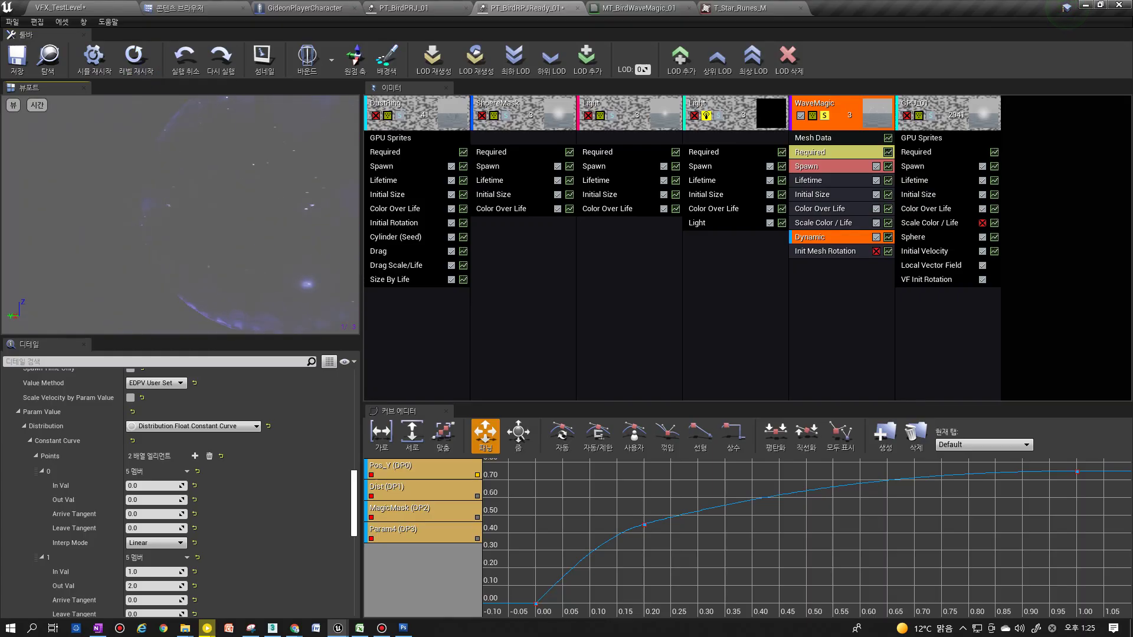
{"action": "left_click", "coordinate": [136, 71]}
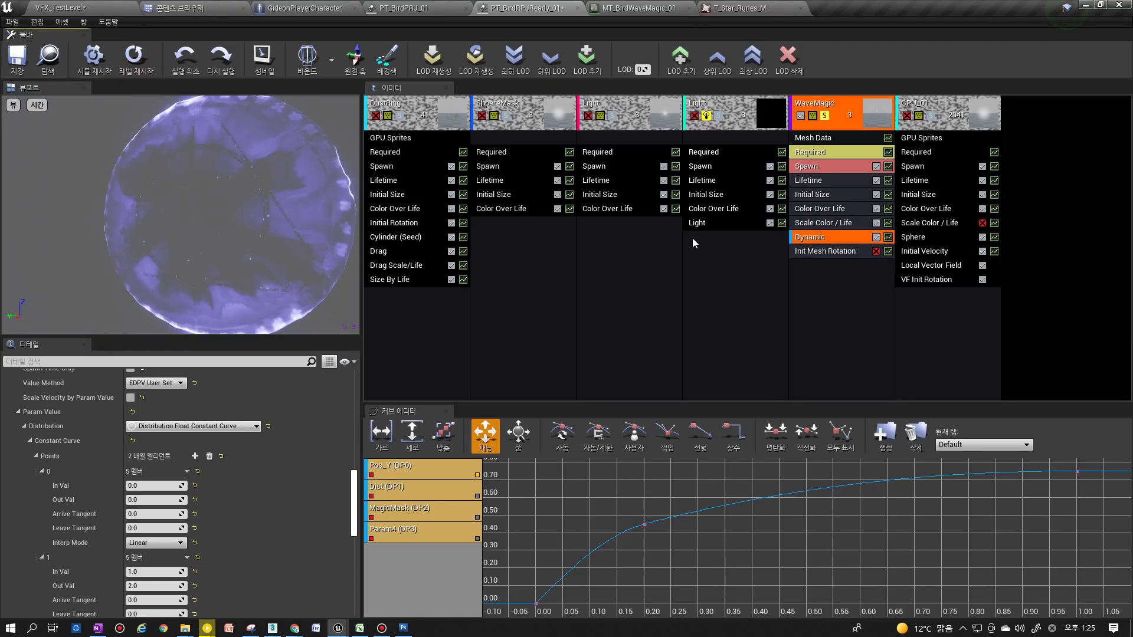
{"action": "left_click", "coordinate": [840, 153]}
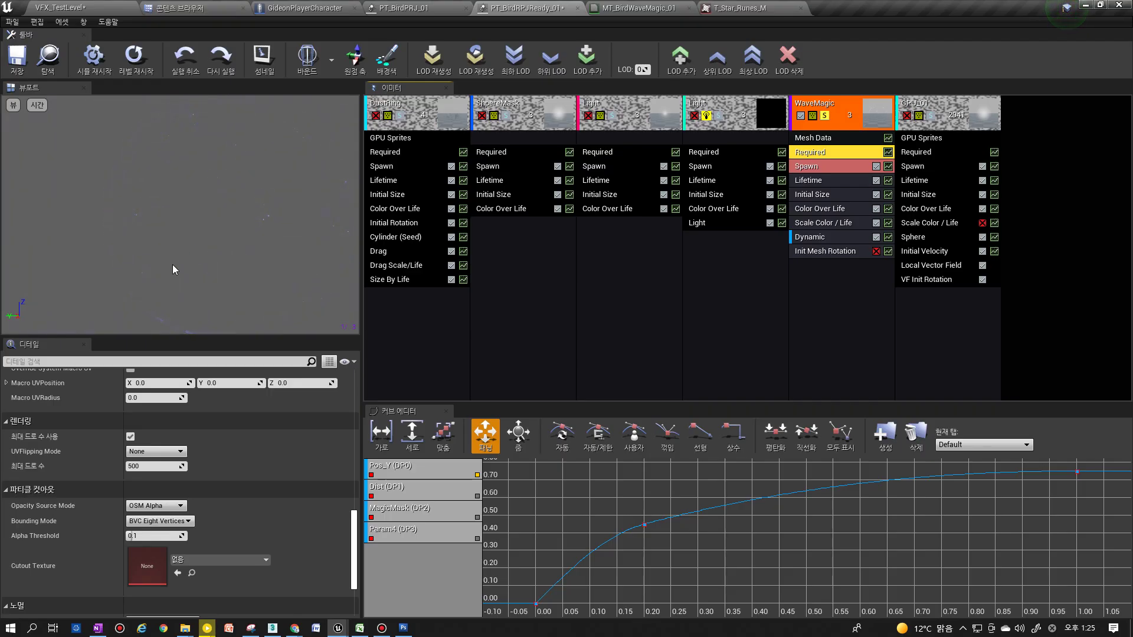
Go to the MT_BirdWaveMagic_01 material and examine how the TX_Magic, Noise and MagicMask nodes are connected
{"action": "left_click", "coordinate": [650, 9]}
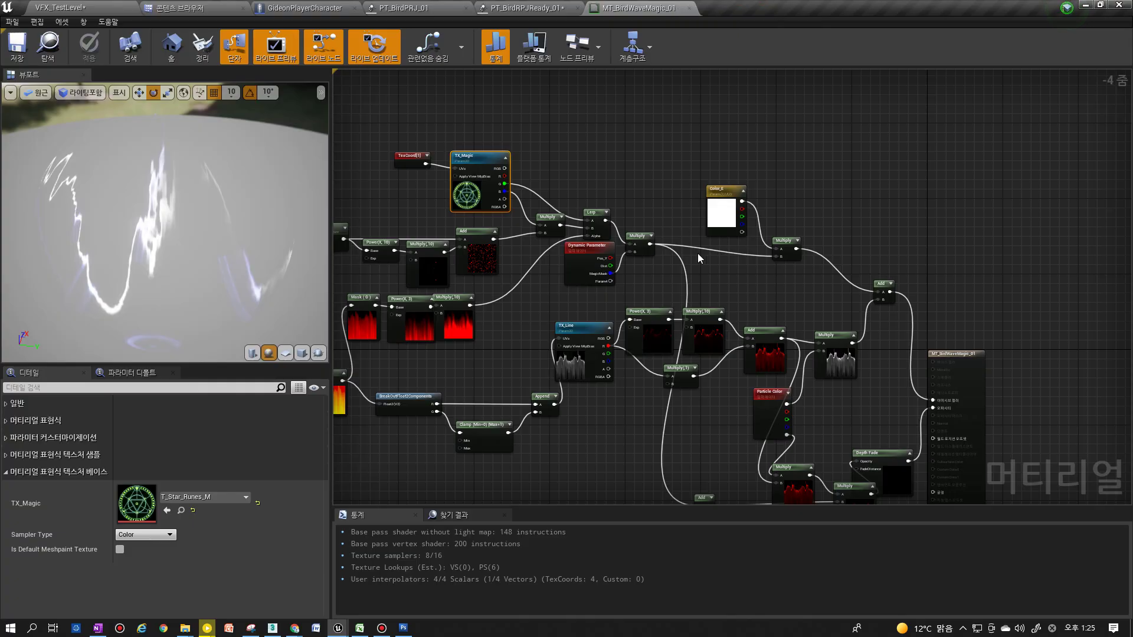
{"action": "scroll", "coordinate": [698, 258], "scroll_direction": "up", "scroll_amount": 3}
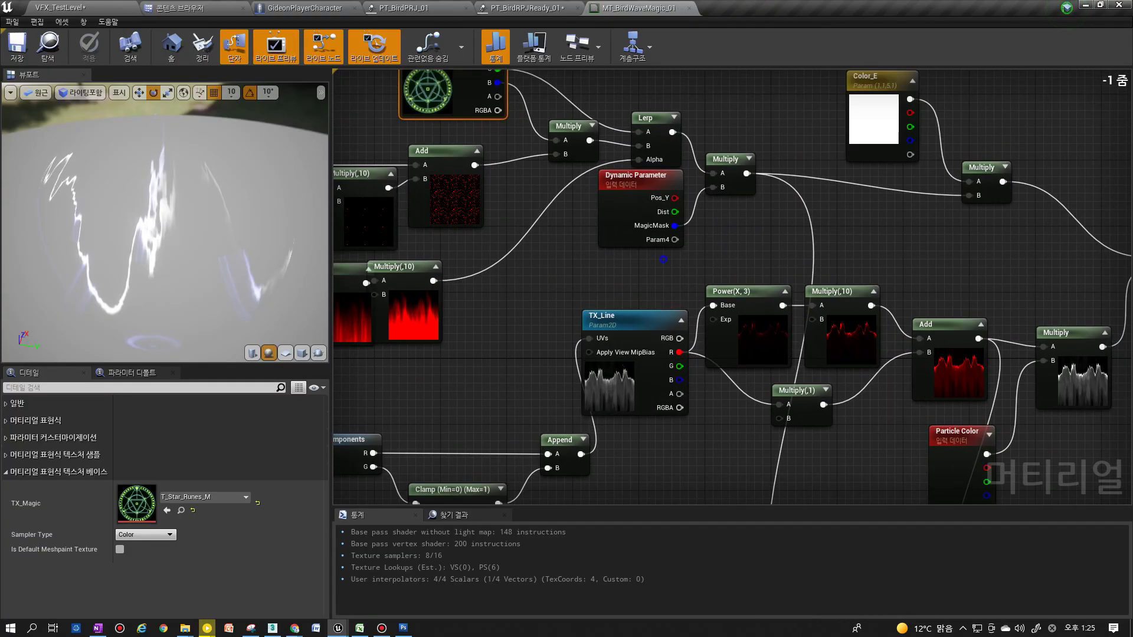
{"action": "scroll", "coordinate": [663, 259], "scroll_direction": "down", "scroll_amount": 3}
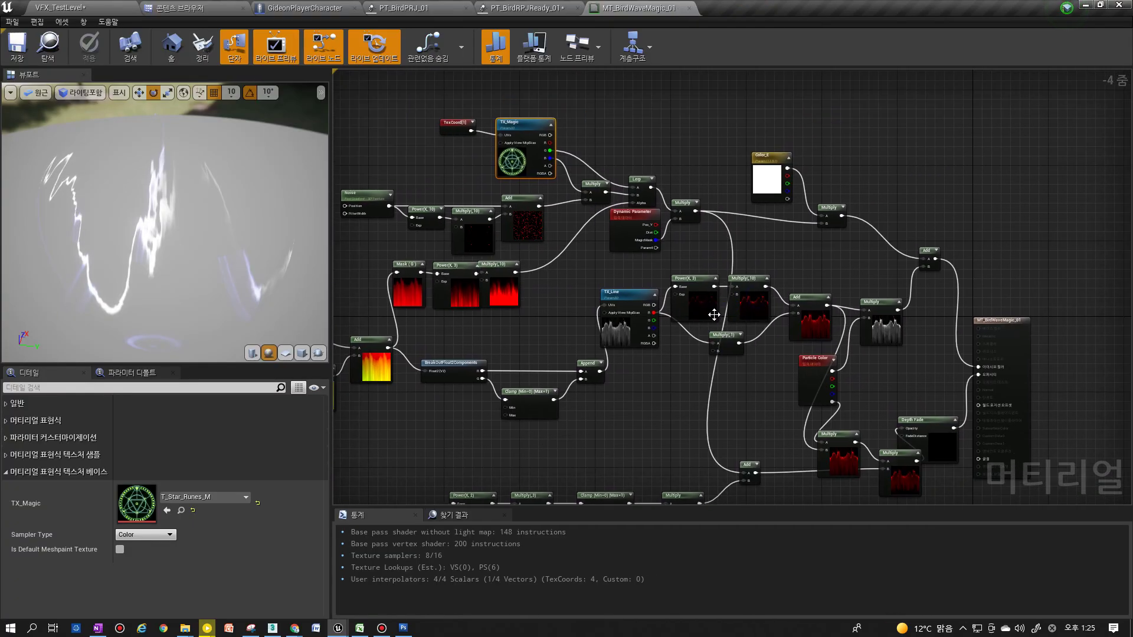
{"action": "scroll", "coordinate": [614, 298], "scroll_direction": "up", "scroll_amount": 4}
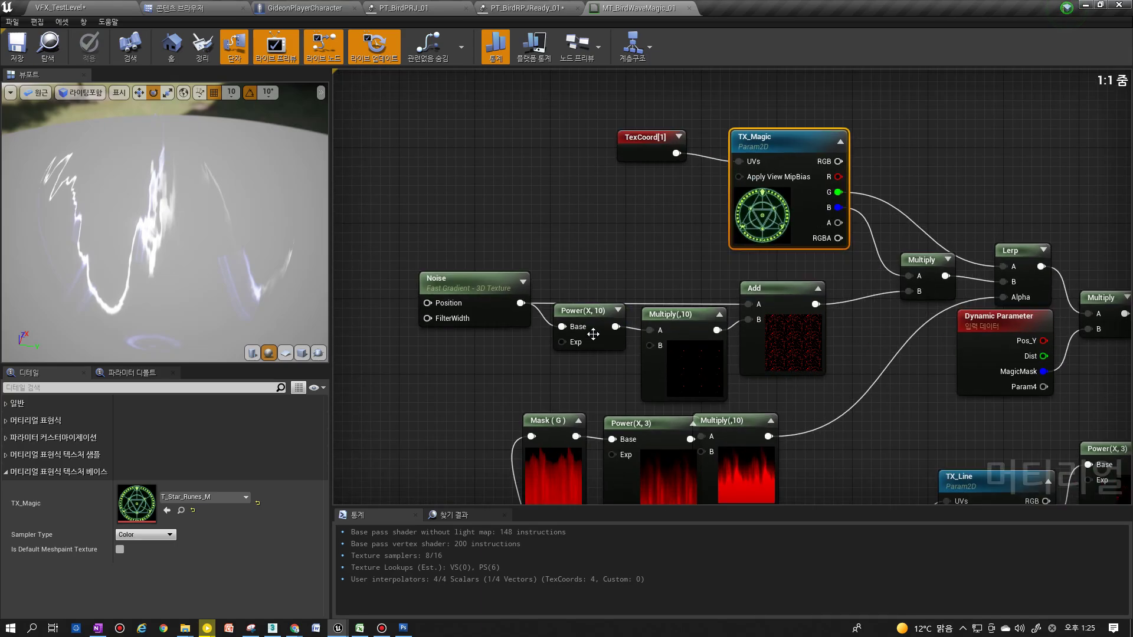
Set the exponent of the Power node fed by the Noise node to 2
{"action": "left_click", "coordinate": [595, 339]}
{"action": "left_click", "coordinate": [141, 418]}
{"action": "type", "text": "2"}
{"action": "key", "text": "Return"}
{"action": "left_click", "coordinate": [485, 296]}
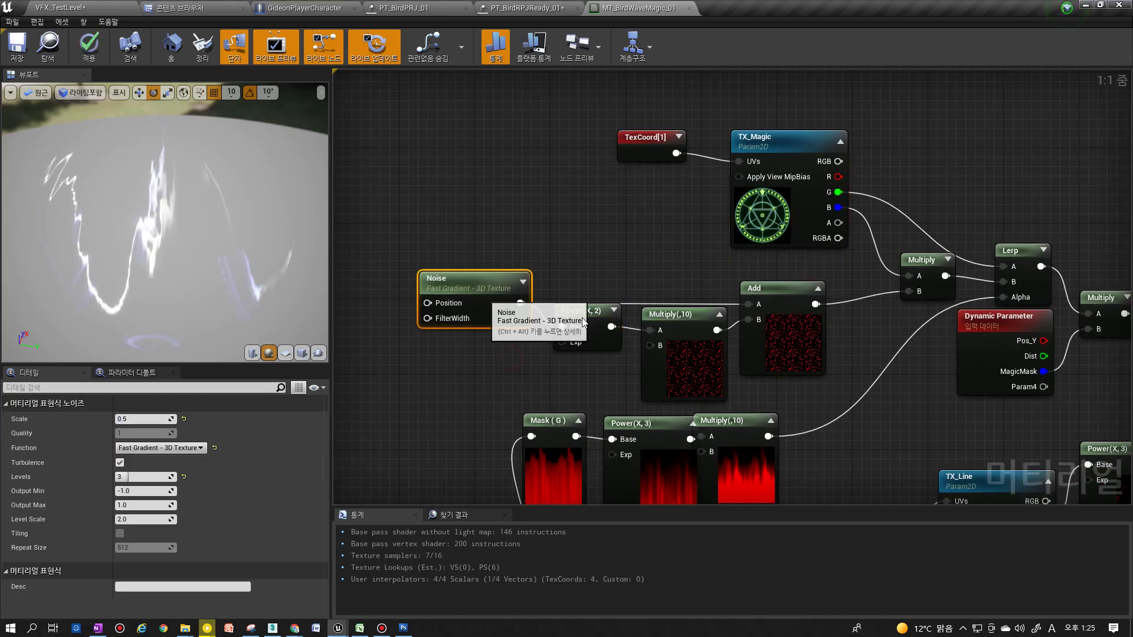
{"action": "left_click", "coordinate": [710, 348]}
{"action": "left_click", "coordinate": [791, 331]}
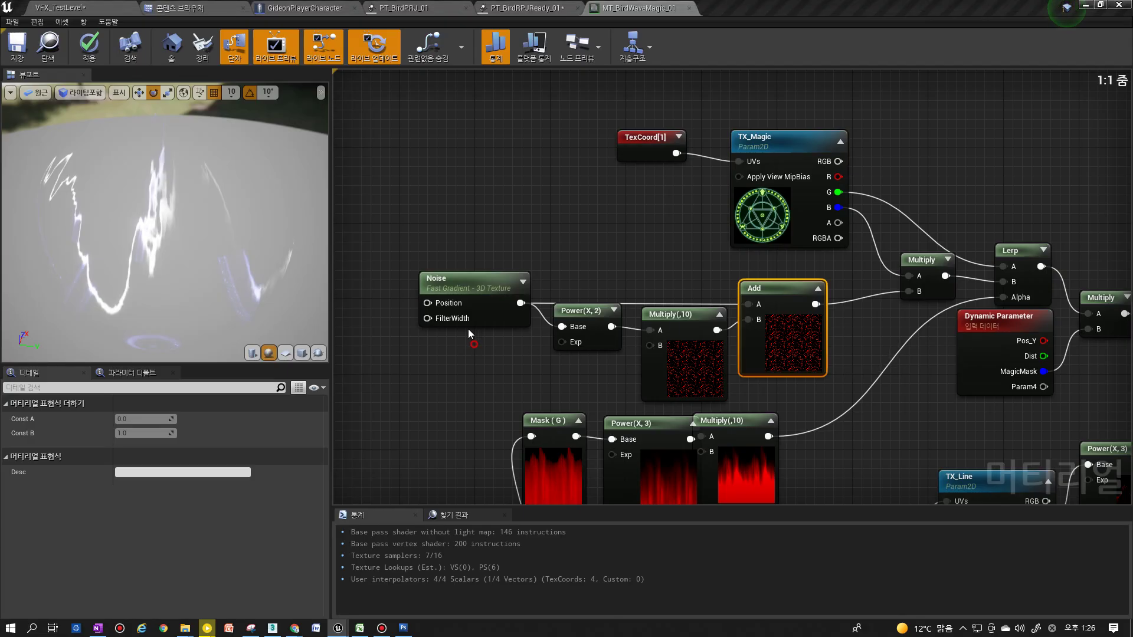
Set the Noise node's Scale to 1 and its Levels to 6
{"action": "left_click", "coordinate": [457, 298]}
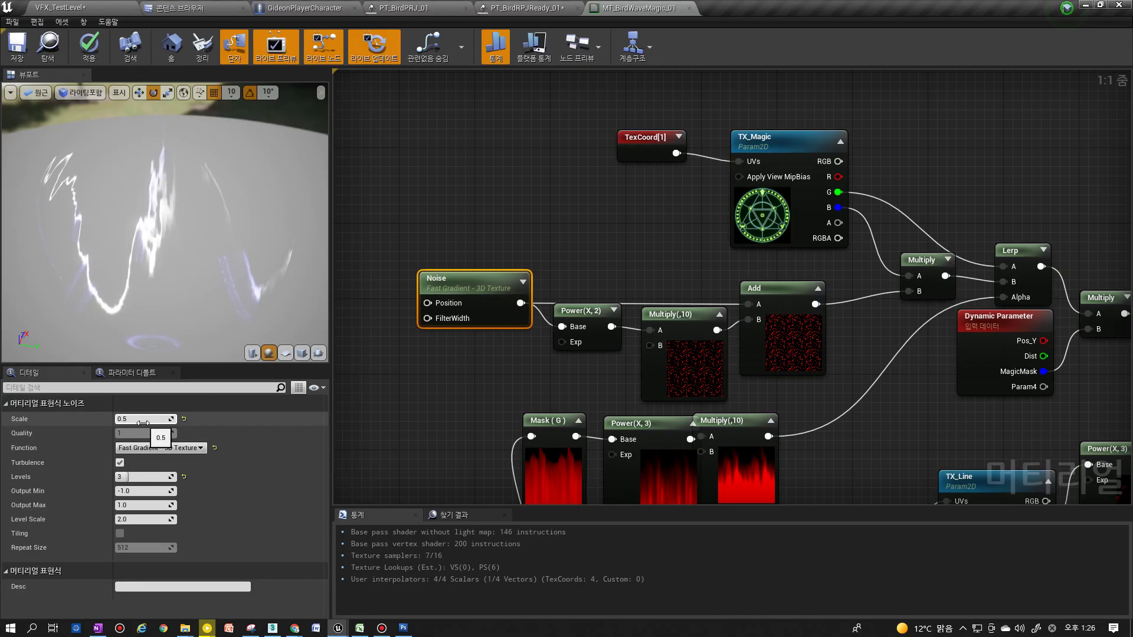
{"action": "type", "text": "1"}
{"action": "key", "text": "Return"}
{"action": "left_click", "coordinate": [144, 477]}
{"action": "type", "text": "6"}
{"action": "key", "text": "Return"}
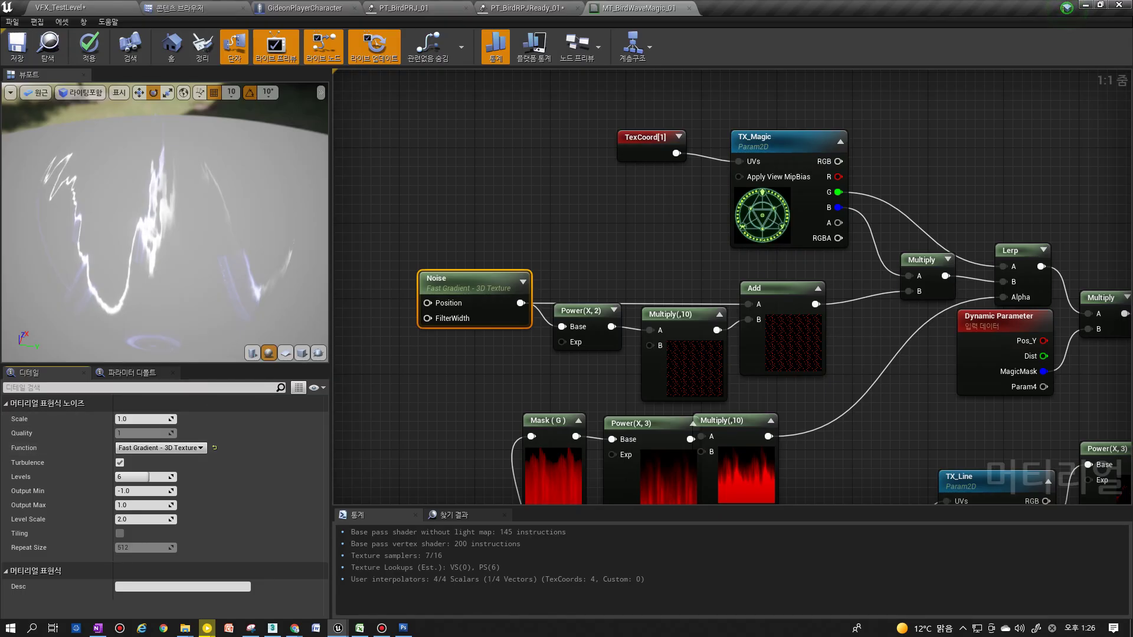
Open the T_Star_Runes_M texture from the TX_Magic node and examine its blue, green and red channels separately
{"action": "right_click_drag", "start_coordinate": [912, 275], "coordinate": [736, 285]}
{"action": "double_click", "coordinate": [595, 220]}
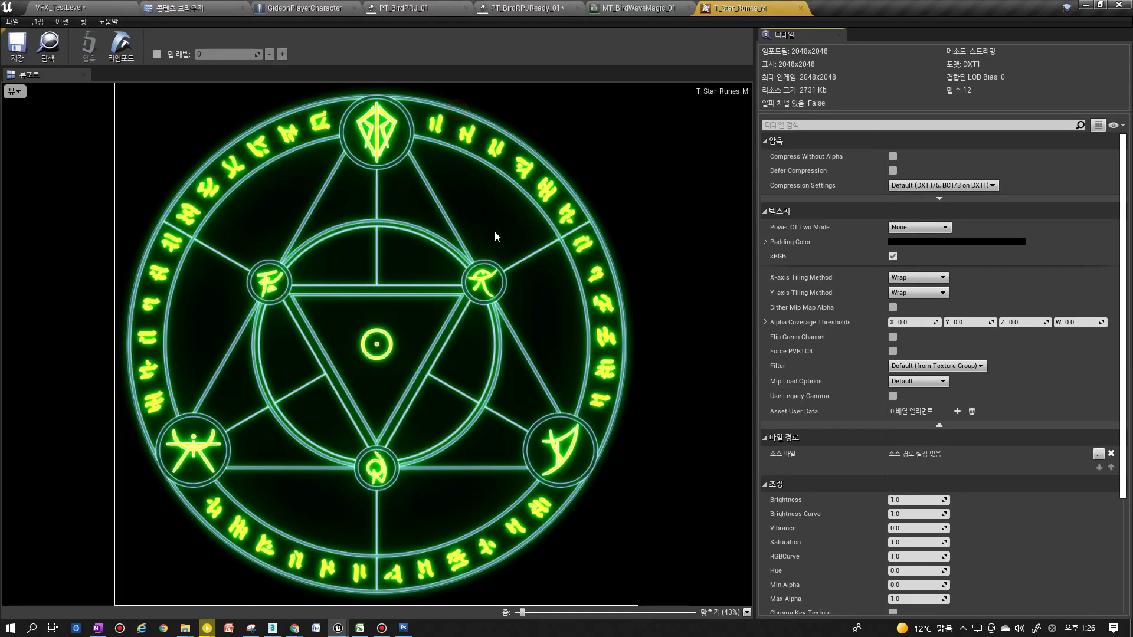
{"action": "left_click", "coordinate": [13, 92]}
{"action": "left_click", "coordinate": [8, 115]}
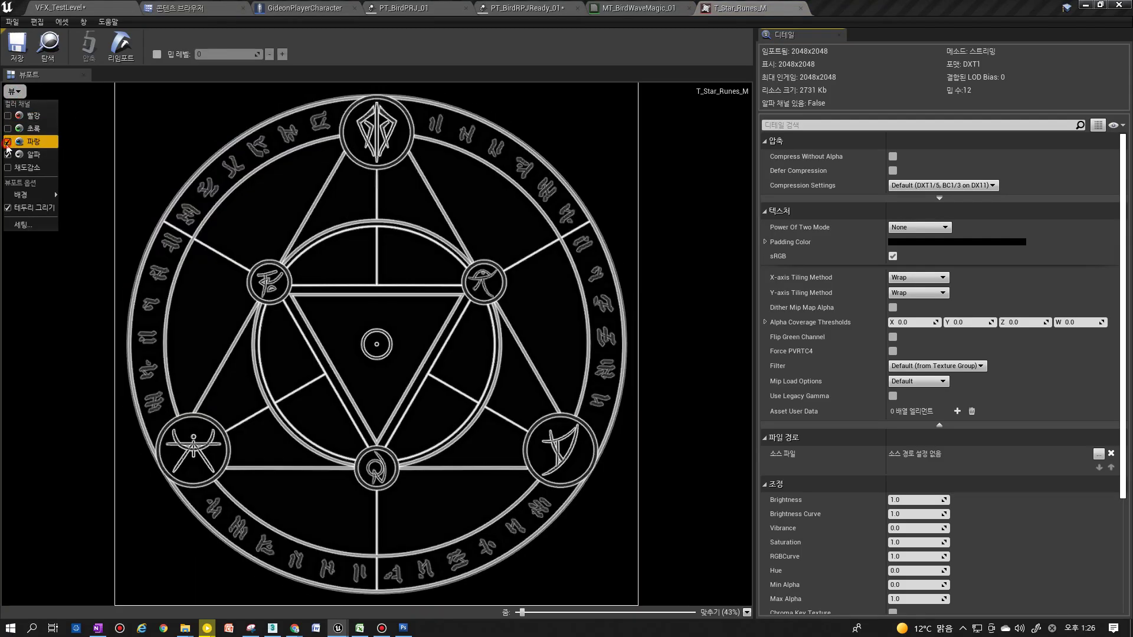
{"action": "left_click", "coordinate": [7, 142]}
{"action": "left_click", "coordinate": [8, 142]}
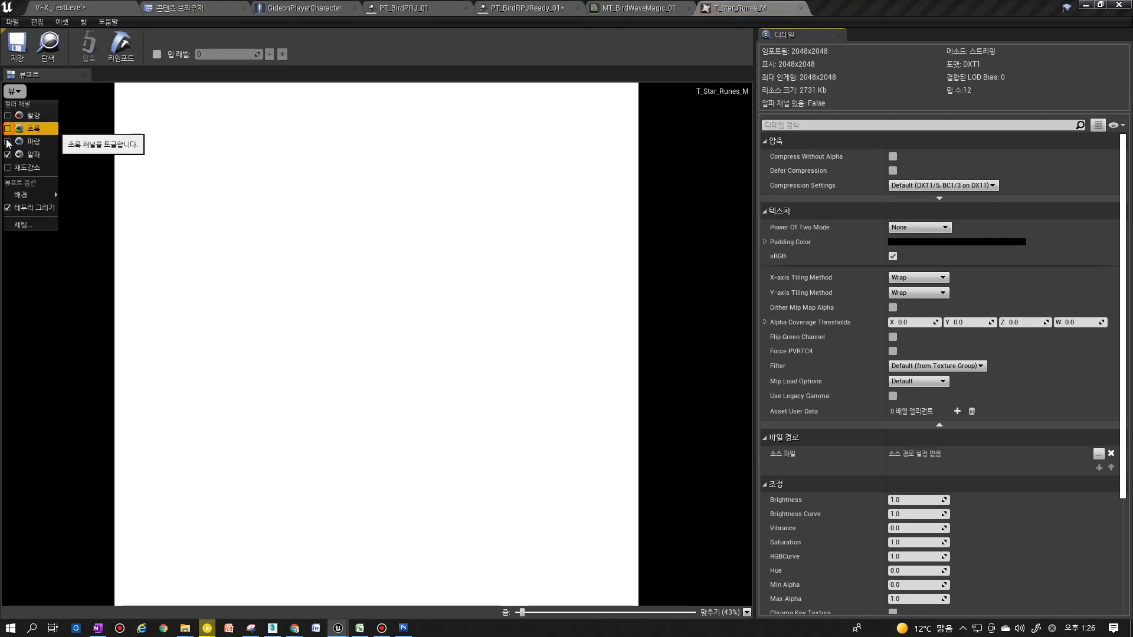
{"action": "left_click", "coordinate": [8, 129]}
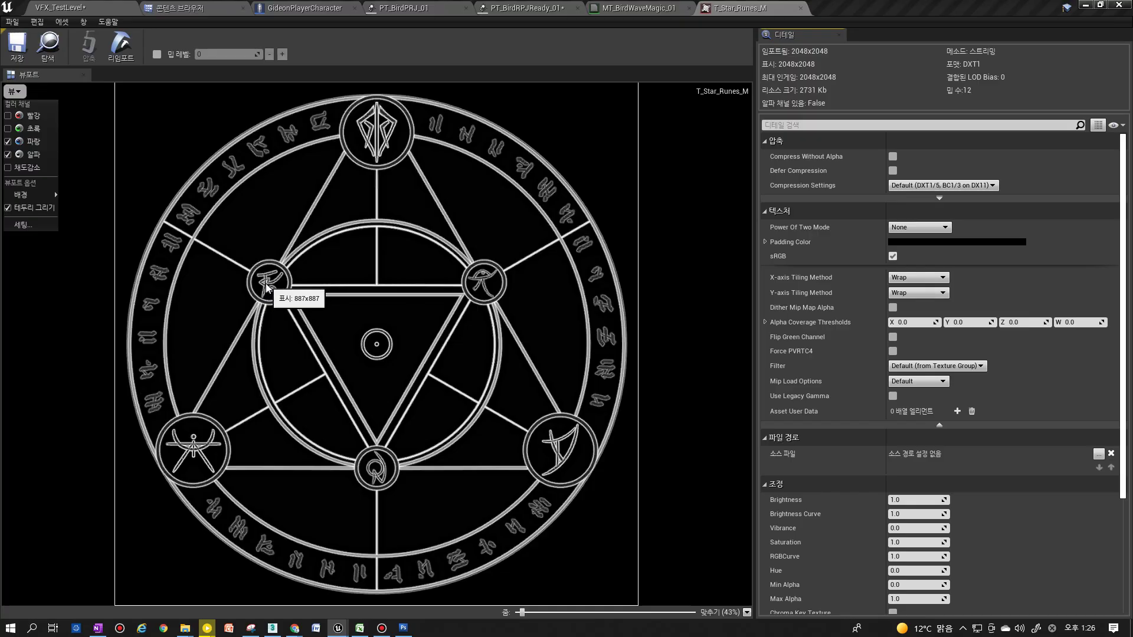
{"action": "left_click", "coordinate": [8, 142]}
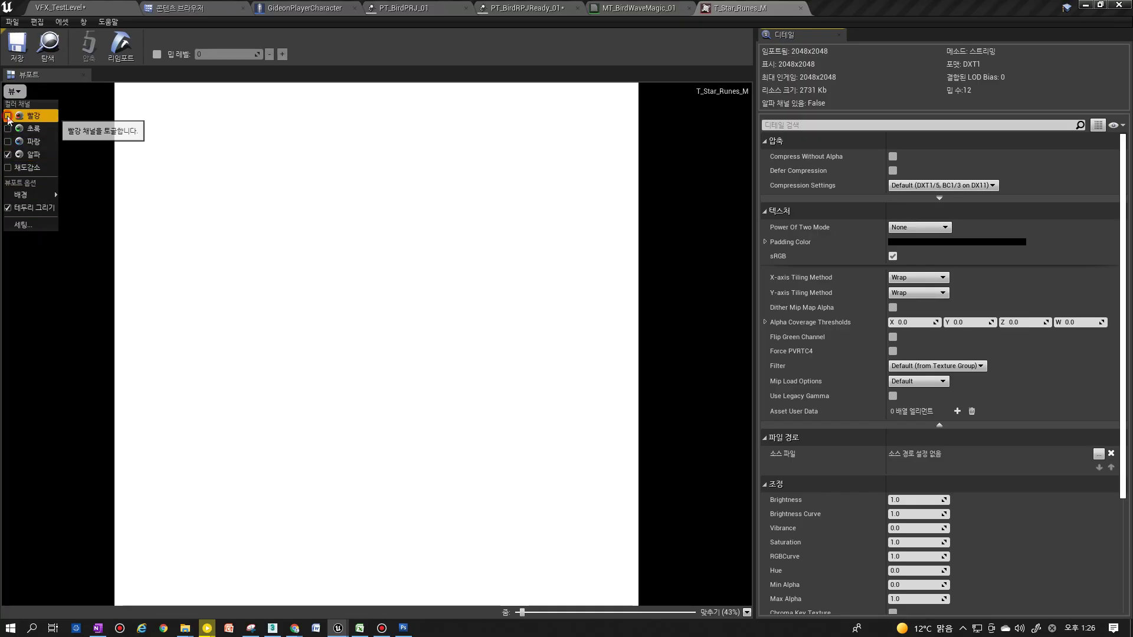
{"action": "left_click", "coordinate": [7, 115]}
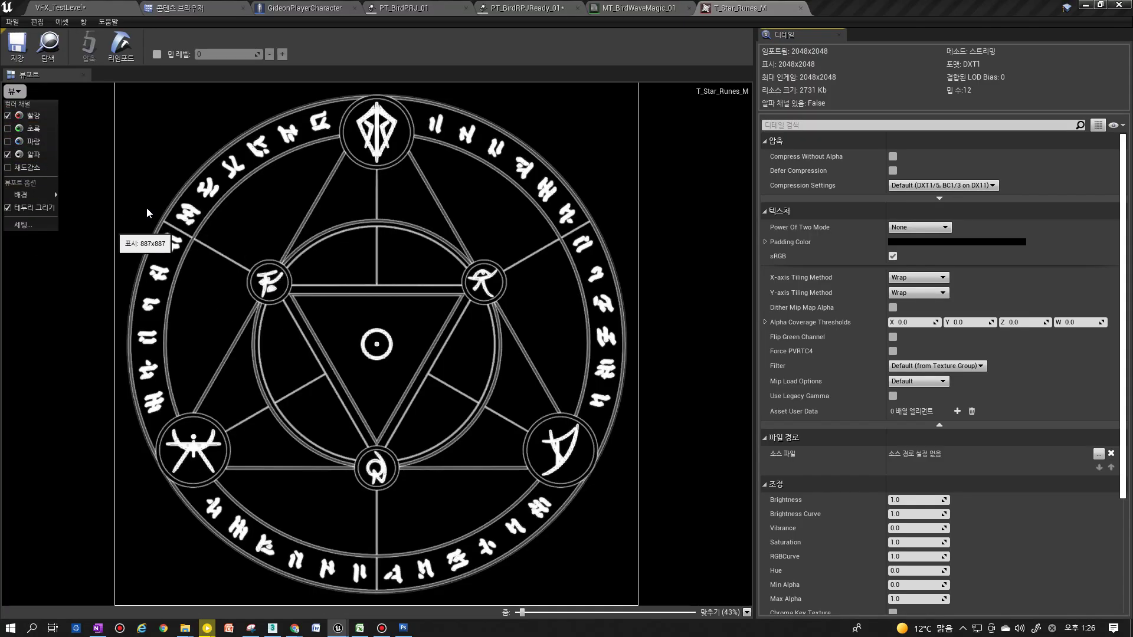
{"action": "left_click", "coordinate": [8, 115]}
In MT_BirdWaveMagic_01, rewire TX_Magic's G output to the Multiply's A and its B output to the Lerp's A, and apply the material
{"action": "left_click", "coordinate": [652, 8]}
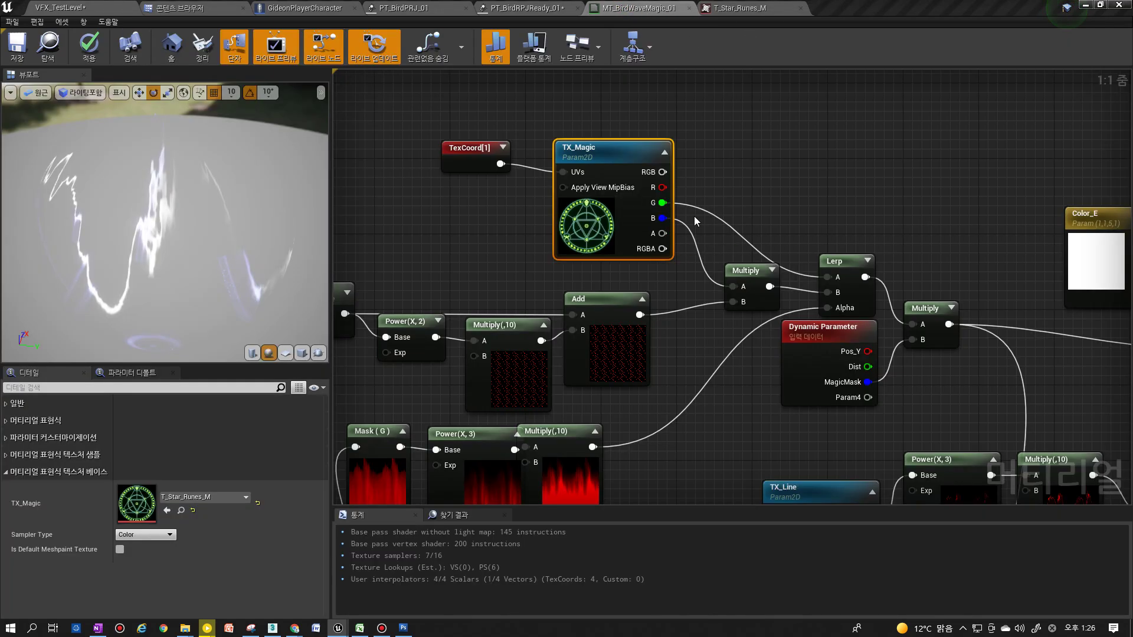
{"action": "left_click_drag", "start_coordinate": [662, 203], "coordinate": [716, 279]}
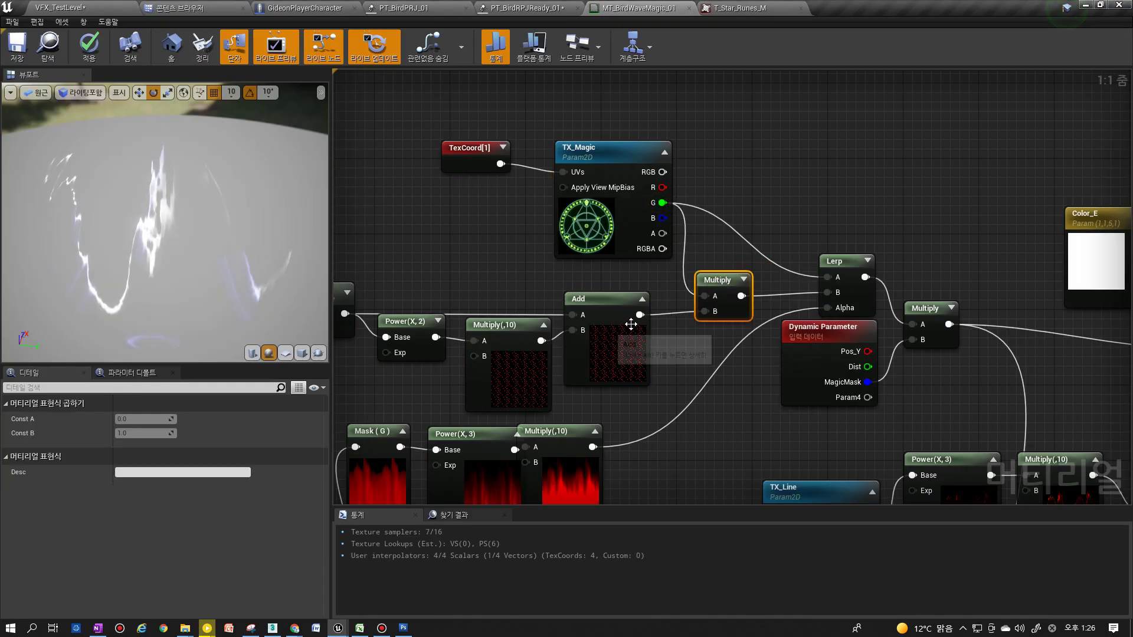
{"action": "left_click_drag", "start_coordinate": [662, 218], "coordinate": [686, 239]}
{"action": "left_click_drag", "start_coordinate": [834, 276], "coordinate": [834, 277]}
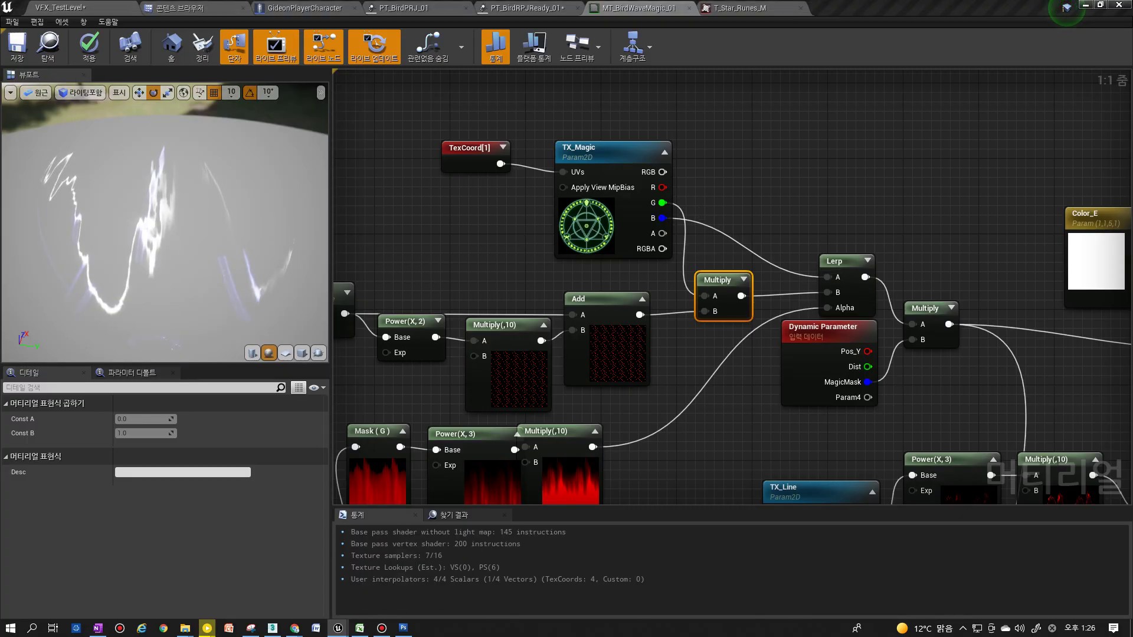
{"action": "right_click_drag", "start_coordinate": [891, 326], "coordinate": [834, 280]}
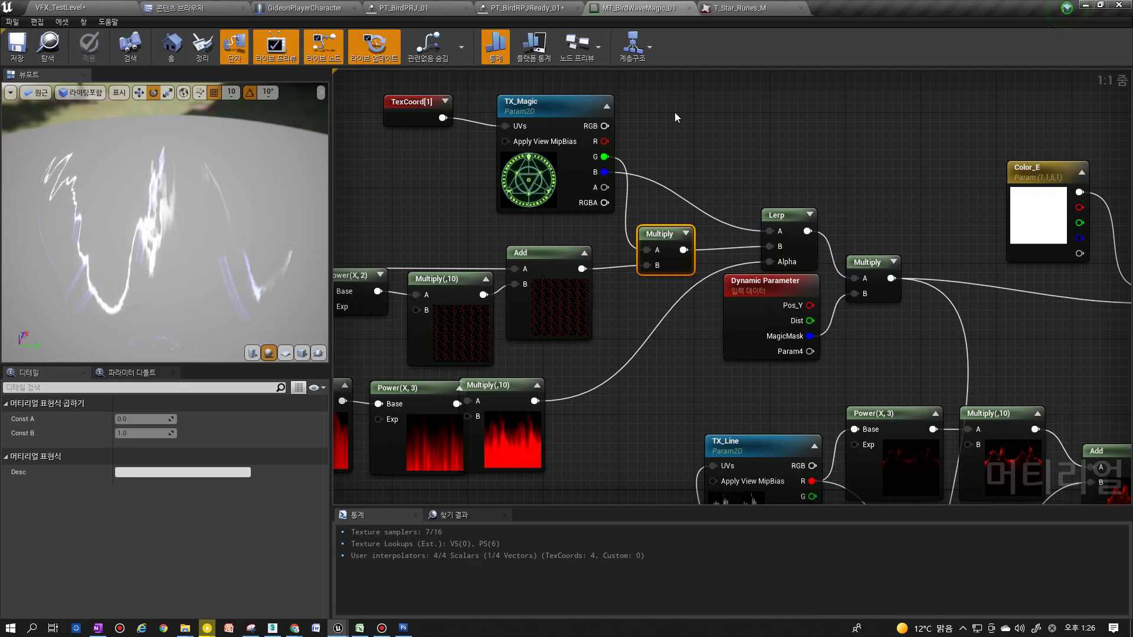
Replay the PT_BirdRPJReady_01 emitter in VFX_TestLevel several times and examine the wave effect from a higher angle
{"action": "left_click", "coordinate": [552, 7]}
{"action": "left_click", "coordinate": [810, 237]}
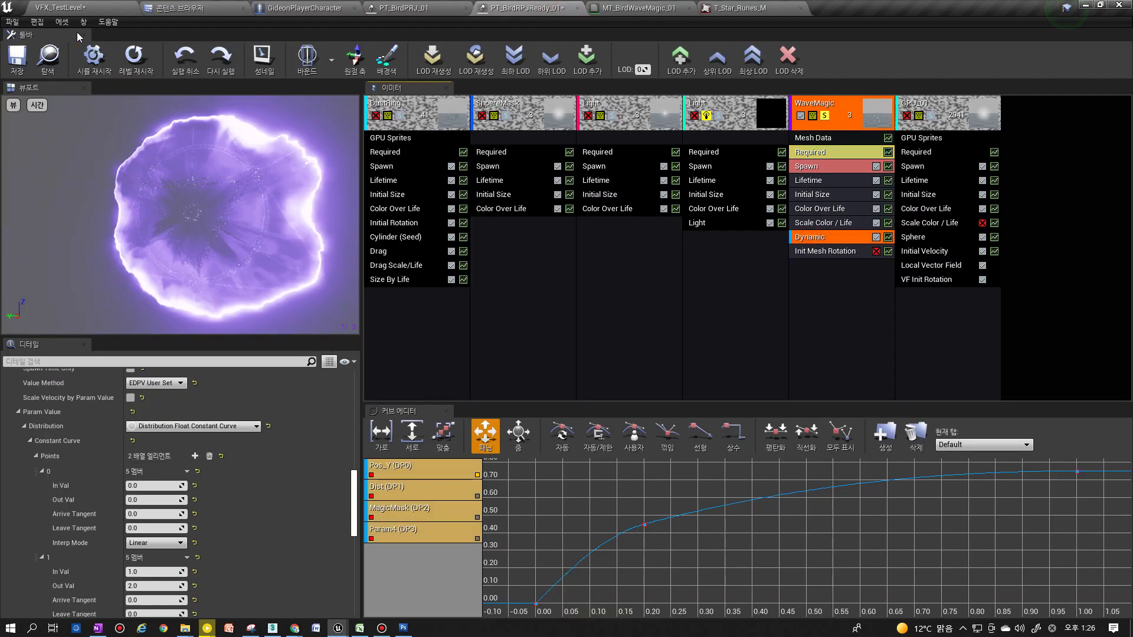
{"action": "left_click", "coordinate": [49, 60]}
{"action": "left_click", "coordinate": [61, 8]}
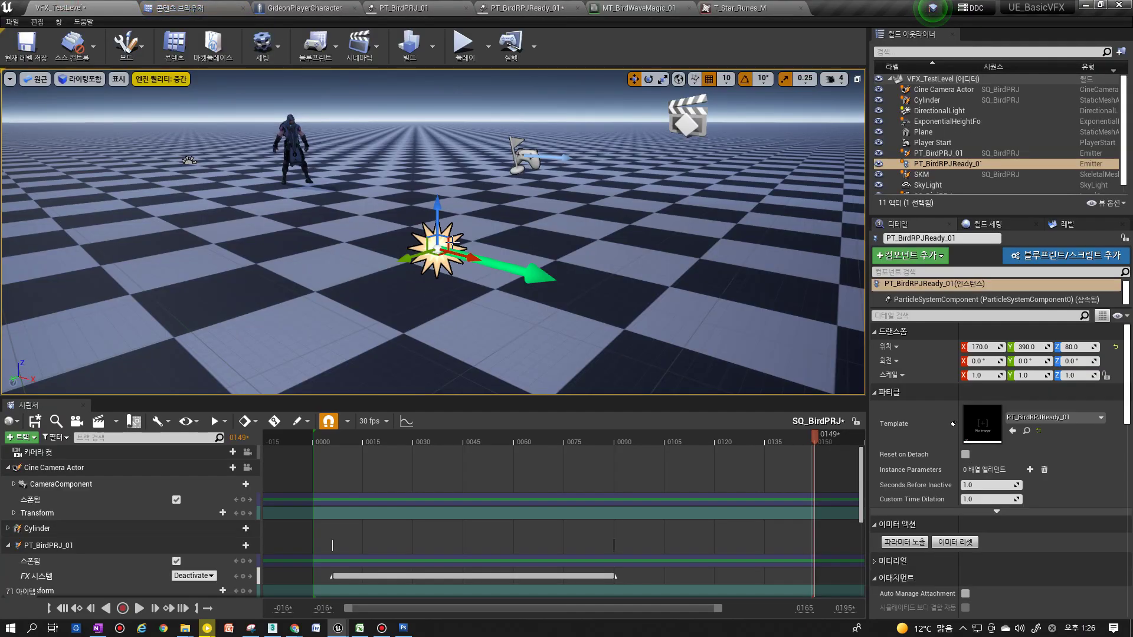
{"action": "left_click", "coordinate": [965, 543]}
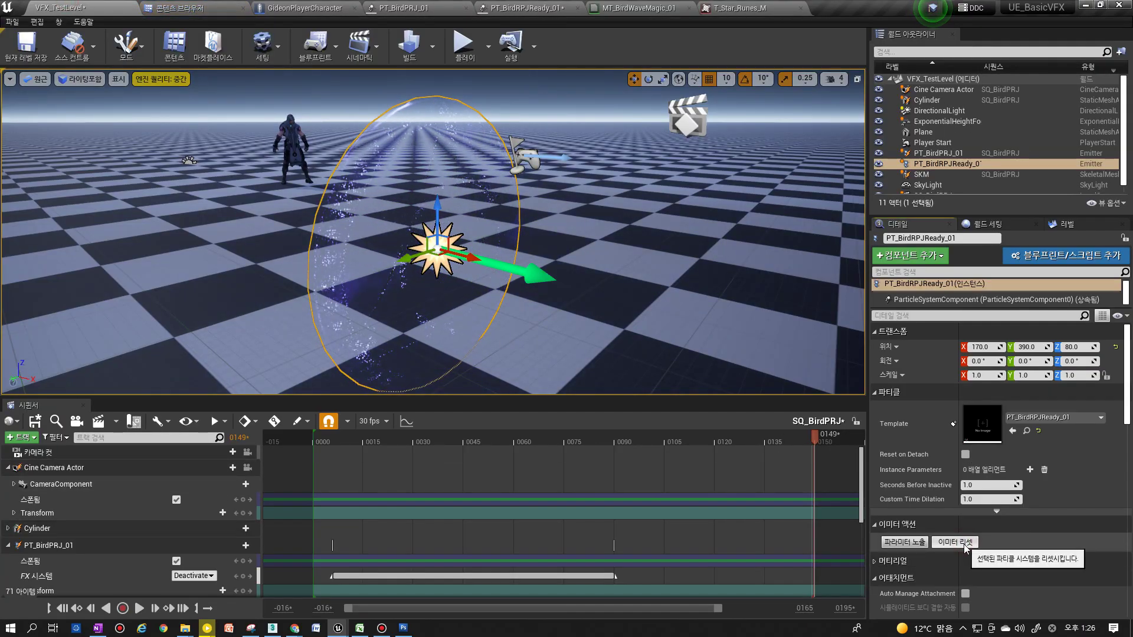
{"action": "left_click", "coordinate": [965, 545]}
{"action": "left_click_drag", "start_coordinate": [567, 283], "coordinate": [531, 325], "text": "alt"}
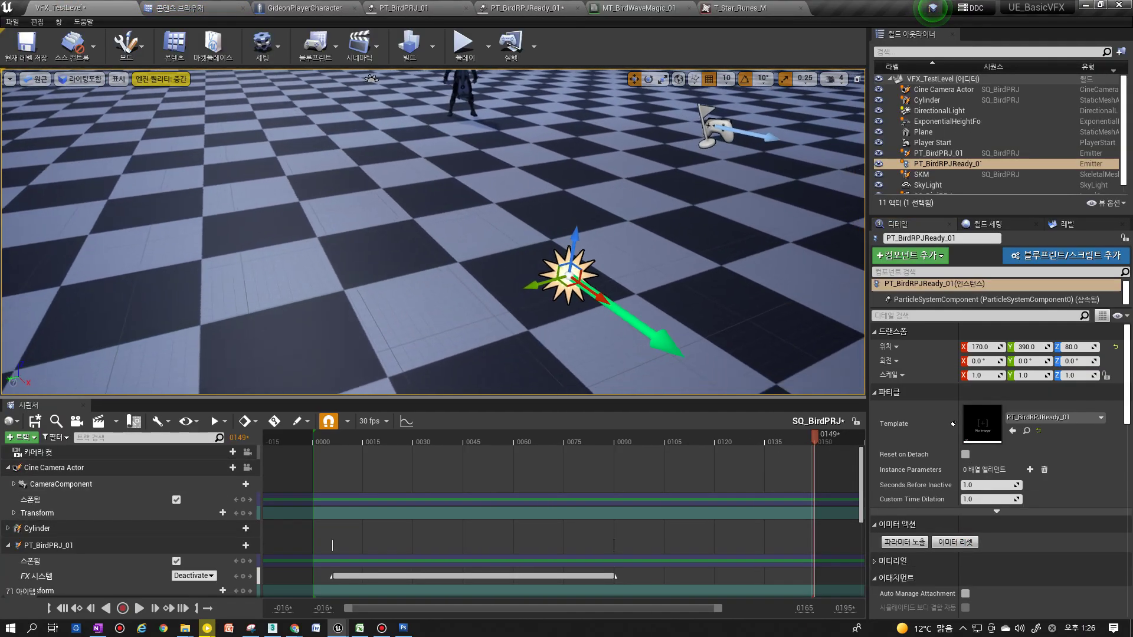
{"action": "left_click_drag", "start_coordinate": [378, 81], "coordinate": [365, 82], "text": "alt"}
{"action": "left_click", "coordinate": [941, 542]}
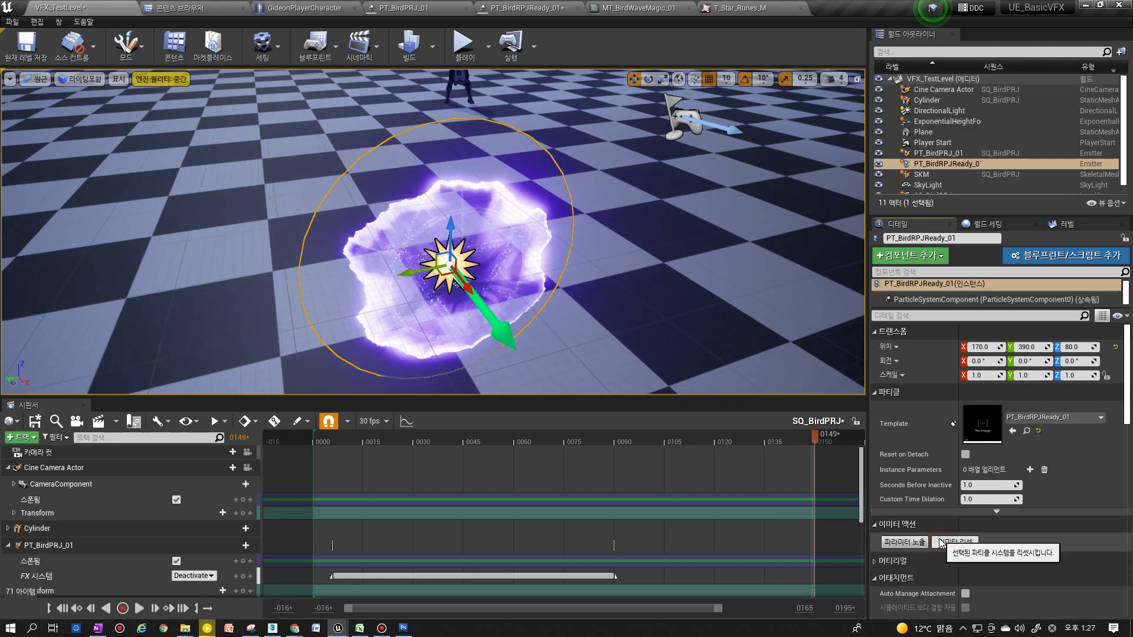
{"action": "left_click", "coordinate": [942, 541]}
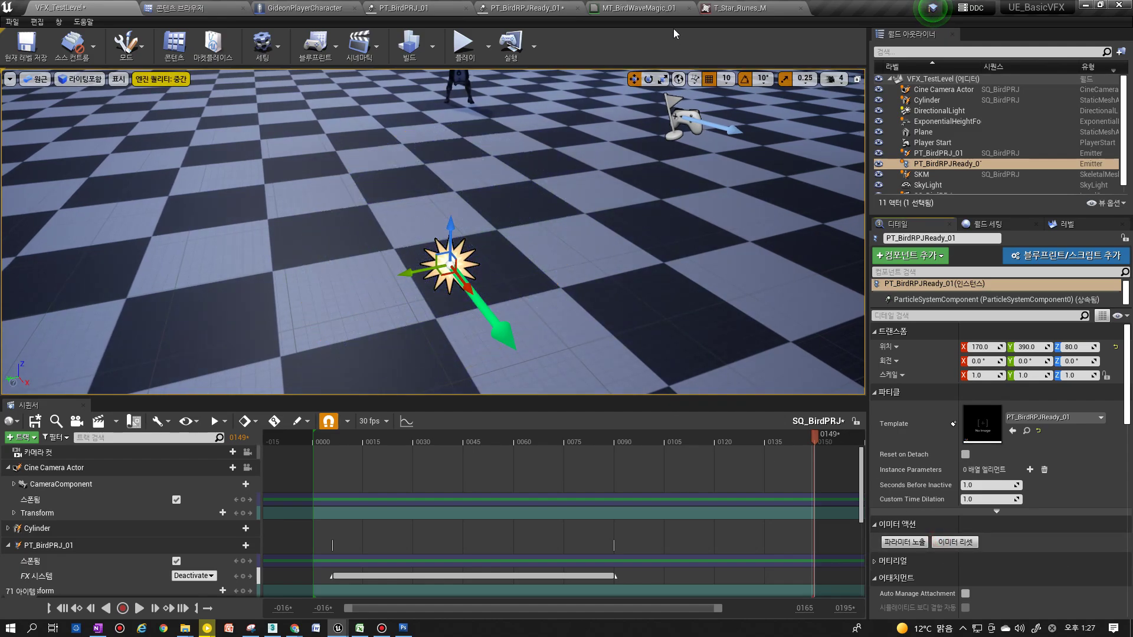
In PT_BirdRPJReady_01, change the distribution of WaveMagic's MagicMask dynamic parameter to Distribution Float Constant Curve
{"action": "left_click", "coordinate": [673, 8]}
{"action": "left_click", "coordinate": [527, 9]}
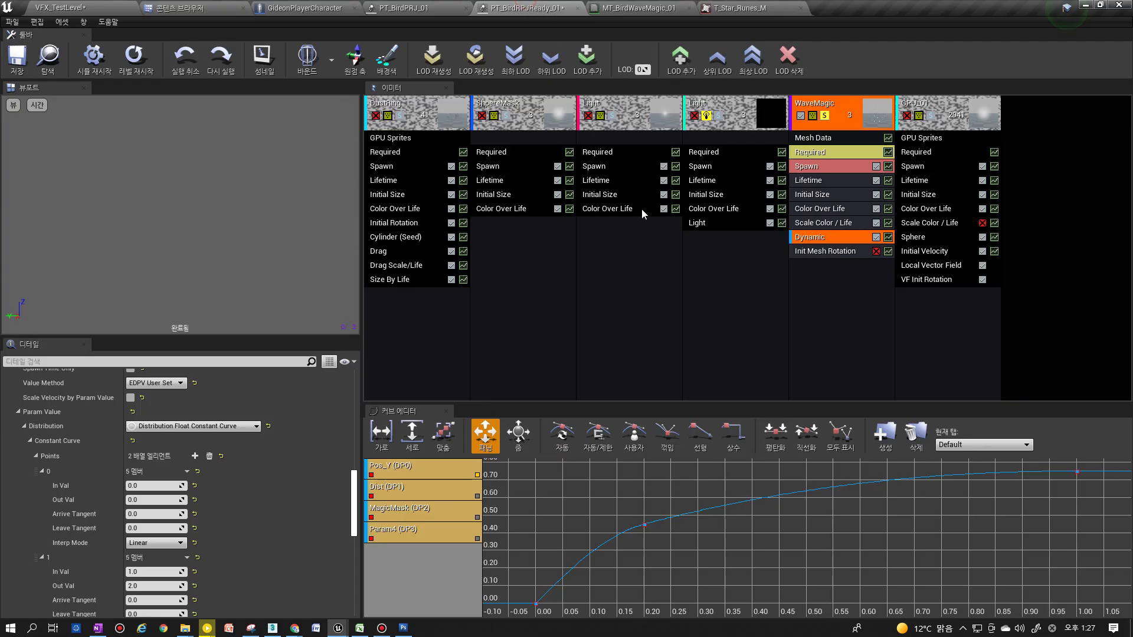
{"action": "scroll", "coordinate": [159, 492], "scroll_direction": "up", "scroll_amount": 10}
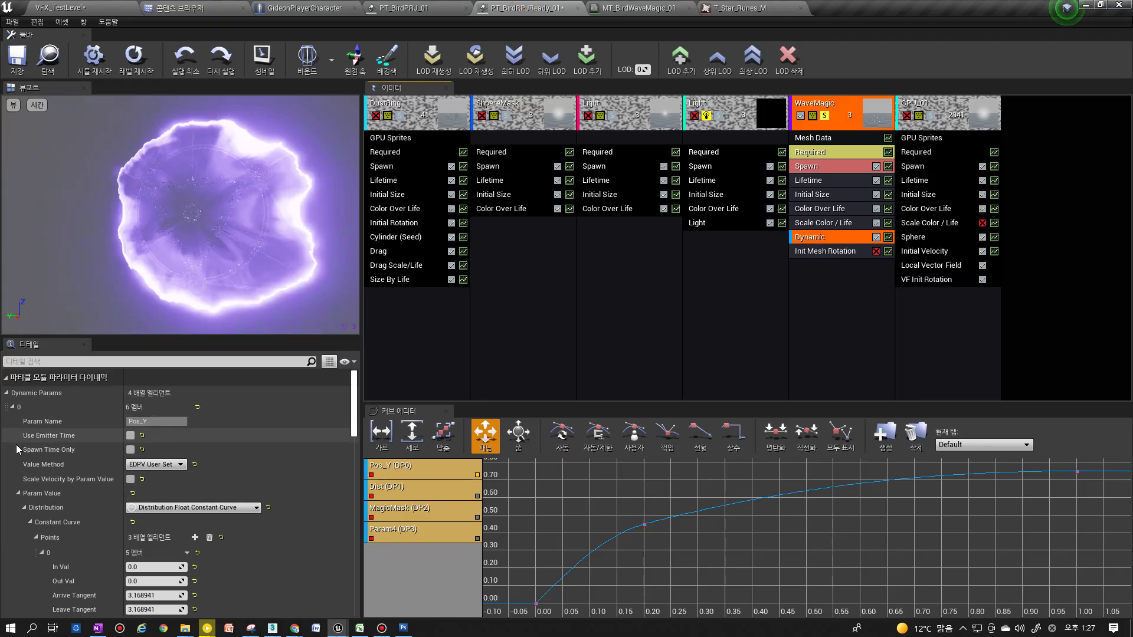
{"action": "left_click", "coordinate": [18, 493]}
{"action": "left_click", "coordinate": [13, 407]}
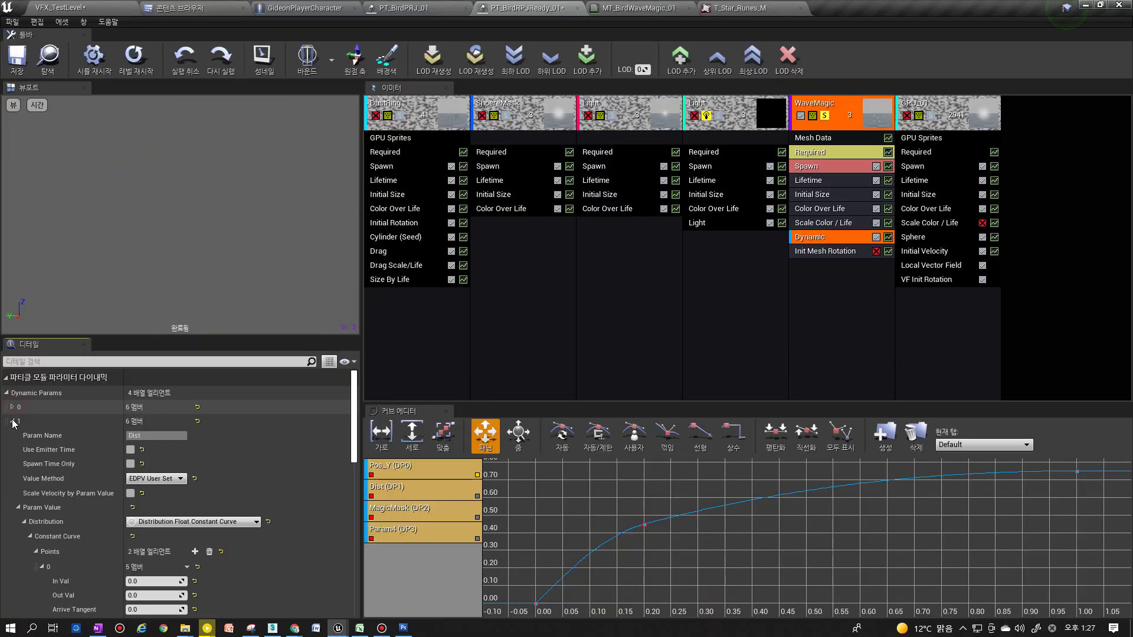
{"action": "left_click", "coordinate": [13, 422]}
{"action": "scroll", "coordinate": [15, 431], "scroll_direction": "down", "scroll_amount": 1}
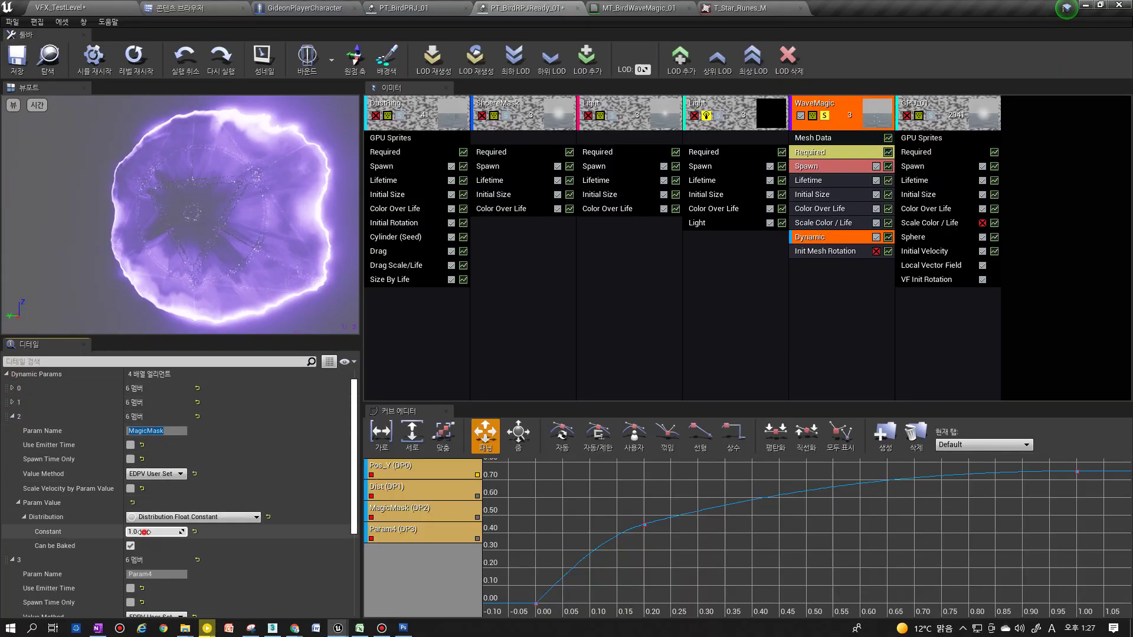
{"action": "left_click", "coordinate": [162, 517]}
{"action": "left_click", "coordinate": [160, 555]}
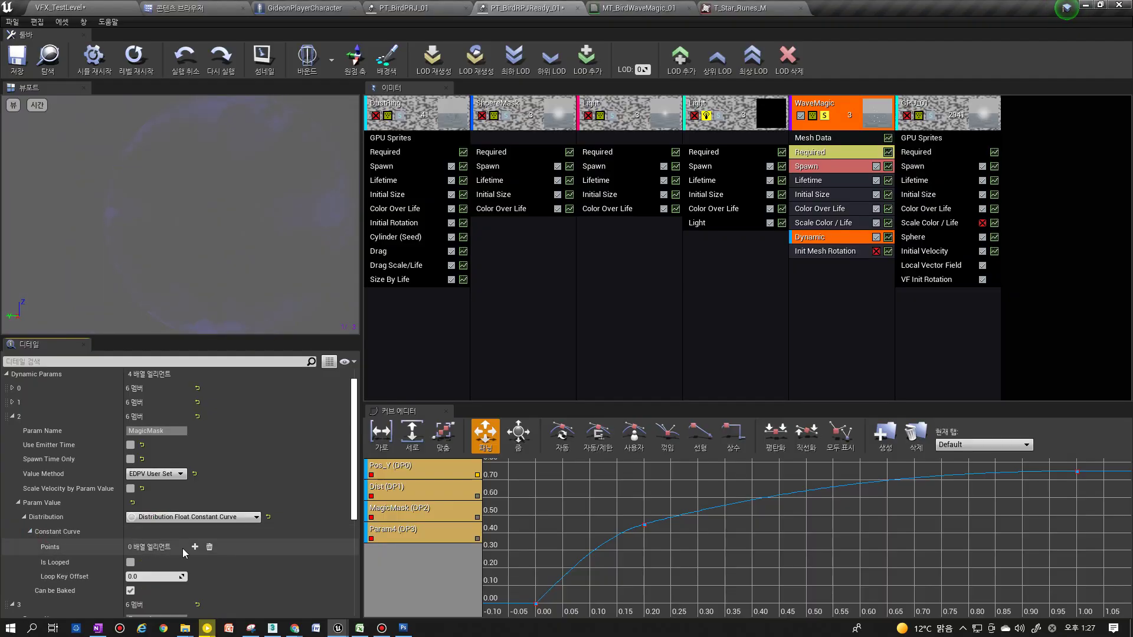
Add points to the MagicMask constant curve, giving point 0 an Out Val of 5 and point 1 an In Val of 1
{"action": "right_click", "coordinate": [146, 550]}
{"action": "left_click", "coordinate": [165, 569]}
{"action": "scroll", "coordinate": [151, 494], "scroll_direction": "down", "scroll_amount": 3}
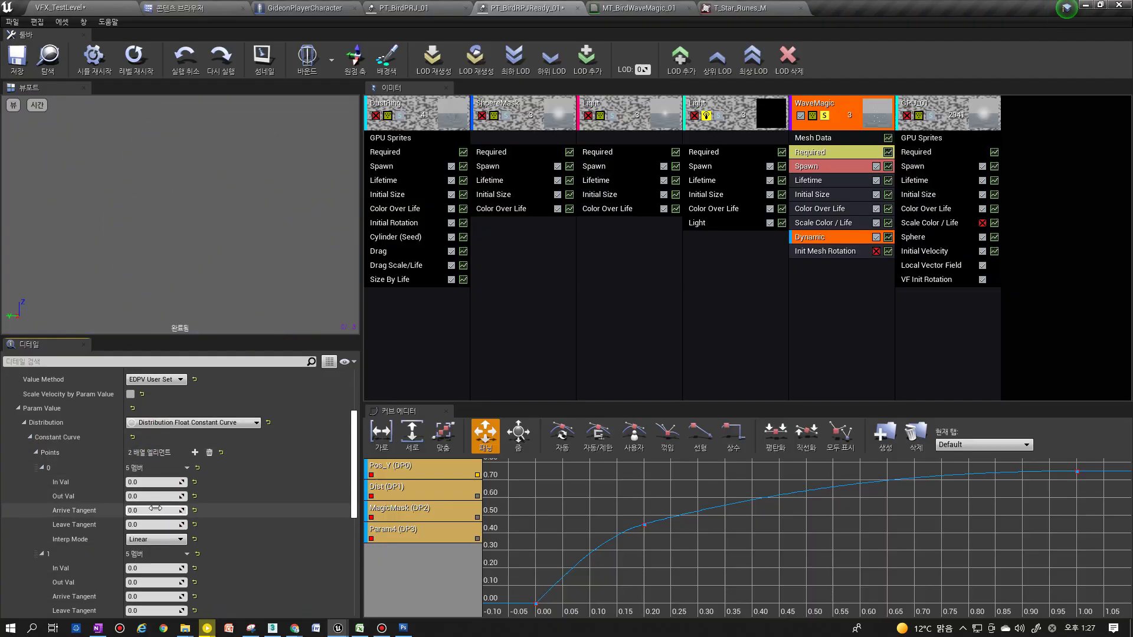
{"action": "left_click", "coordinate": [152, 496]}
{"action": "scroll", "coordinate": [151, 502], "scroll_direction": "down", "scroll_amount": 2}
{"action": "type", "text": "2"}
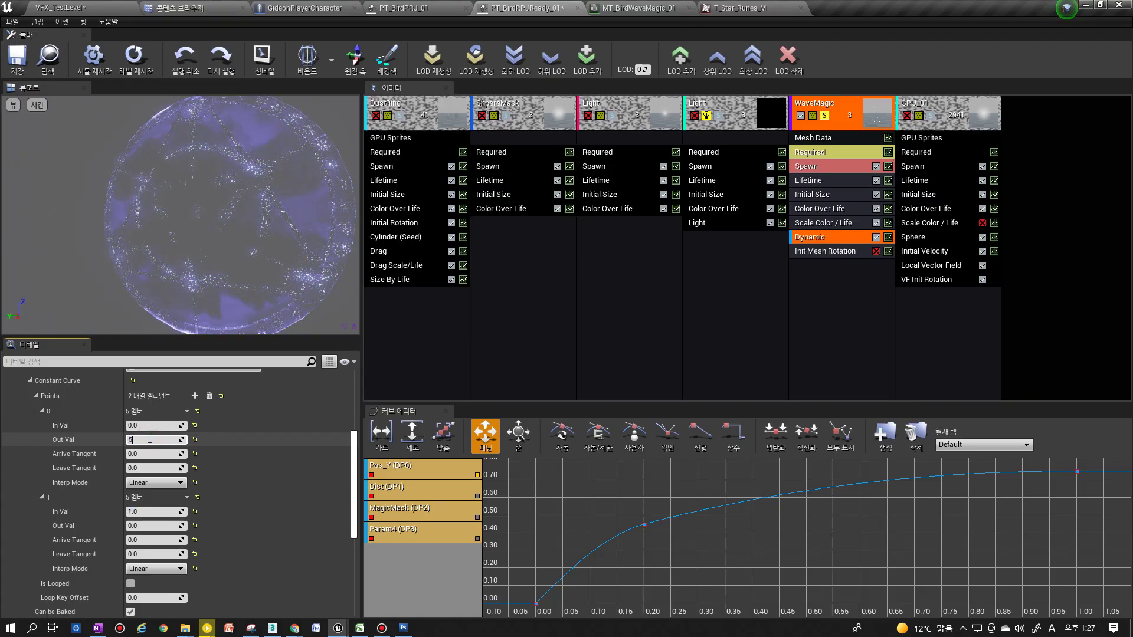
{"action": "left_click", "coordinate": [154, 512]}
Set MagicMask curve point 0's Out Val to 10, and point 1's In Val to 0.2 and Out Val to 1
{"action": "left_click", "coordinate": [144, 440]}
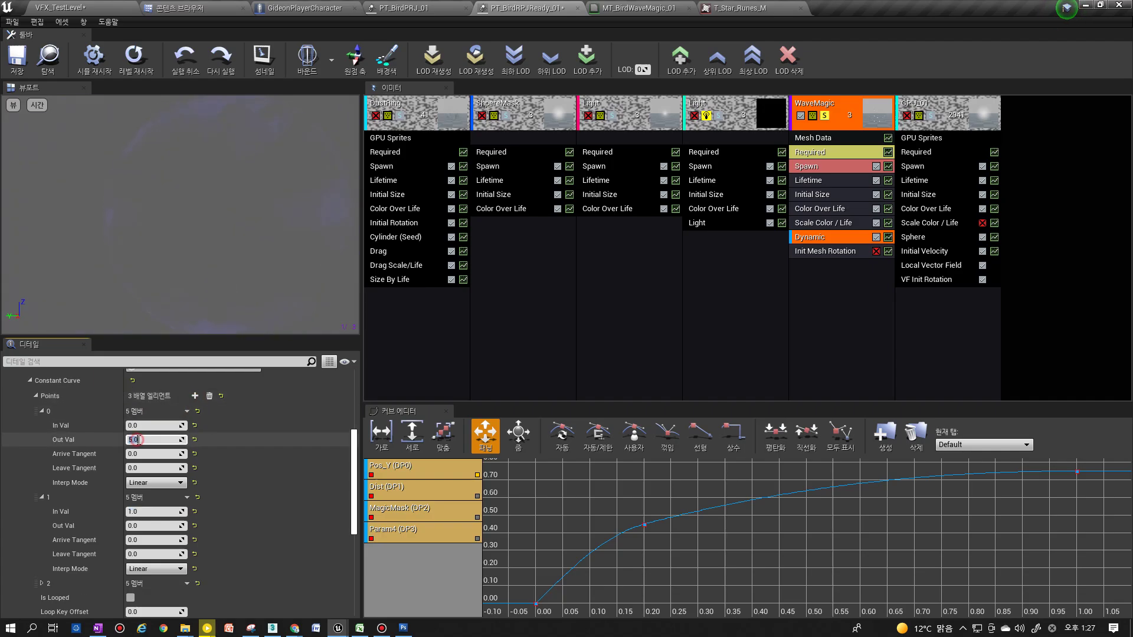
{"action": "left_click", "coordinate": [145, 512]}
{"action": "type", "text": "0.2"}
{"action": "left_click", "coordinate": [145, 525]}
{"action": "type", "text": "1"}
{"action": "key", "text": "Return"}
{"action": "scroll", "coordinate": [145, 524], "scroll_direction": "down", "scroll_amount": 6}
Set the In Val of MagicMask curve point 2 to 1 and that of point 1 to 0.5
{"action": "left_click", "coordinate": [41, 470]}
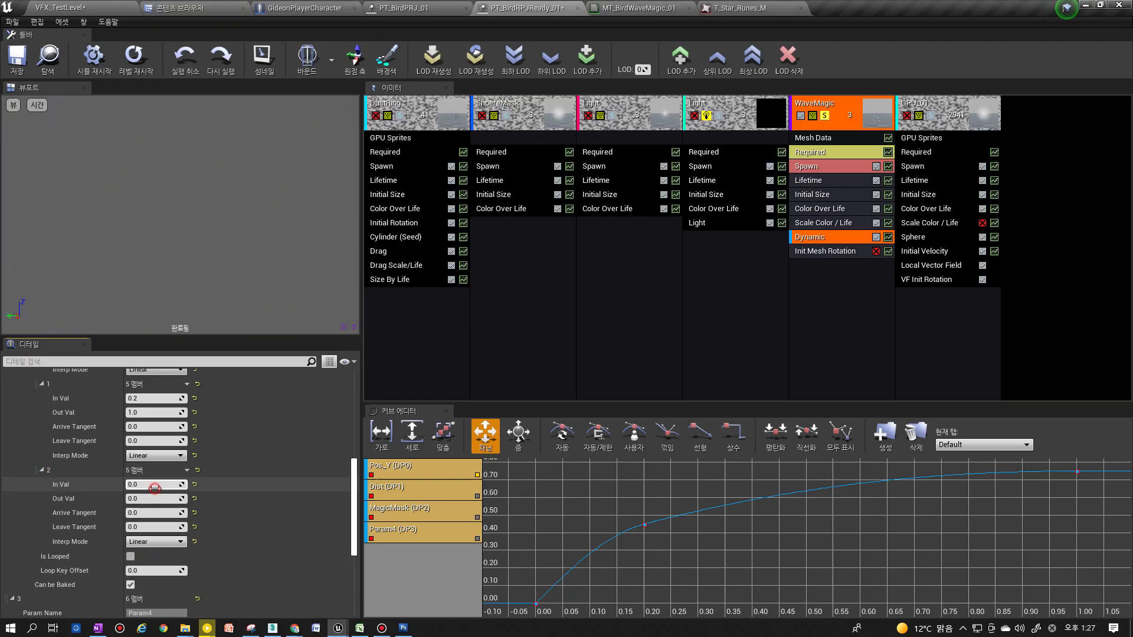
{"action": "scroll", "coordinate": [157, 481], "scroll_direction": "up", "scroll_amount": 2}
{"action": "left_click", "coordinate": [146, 436]}
{"action": "type", "text": "0.5"}
{"action": "key", "text": "Return"}
{"action": "scroll", "coordinate": [149, 460], "scroll_direction": "up", "scroll_amount": 1}
{"action": "scroll", "coordinate": [149, 460], "scroll_direction": "up", "scroll_amount": 1}
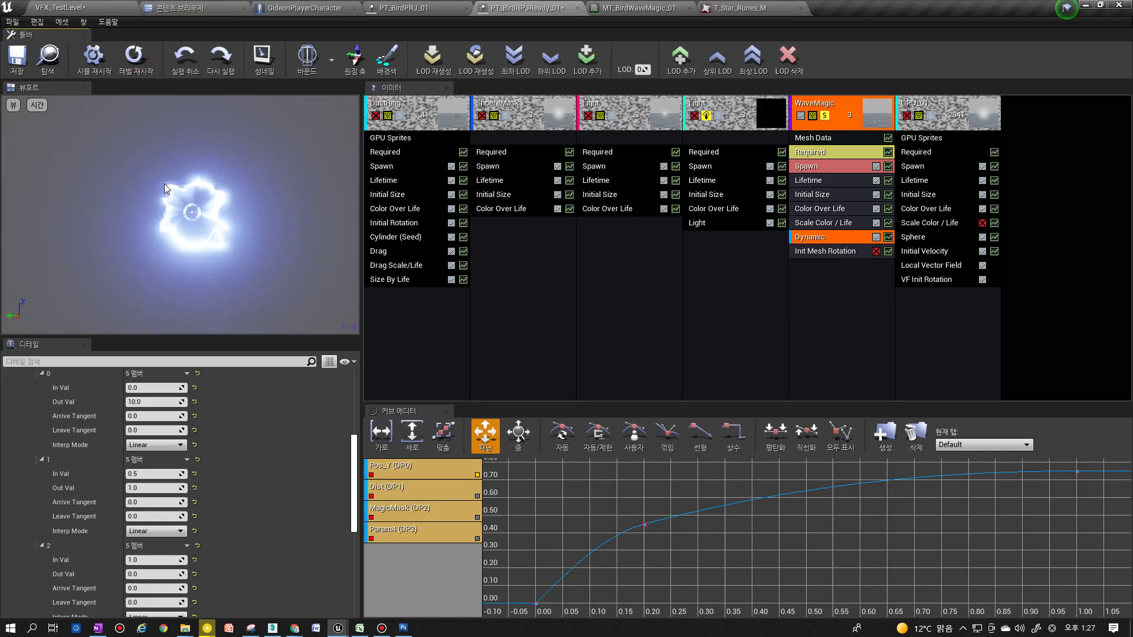
Set the Out Val of MagicMask curve point 0 to 100
{"action": "left_click", "coordinate": [147, 407]}
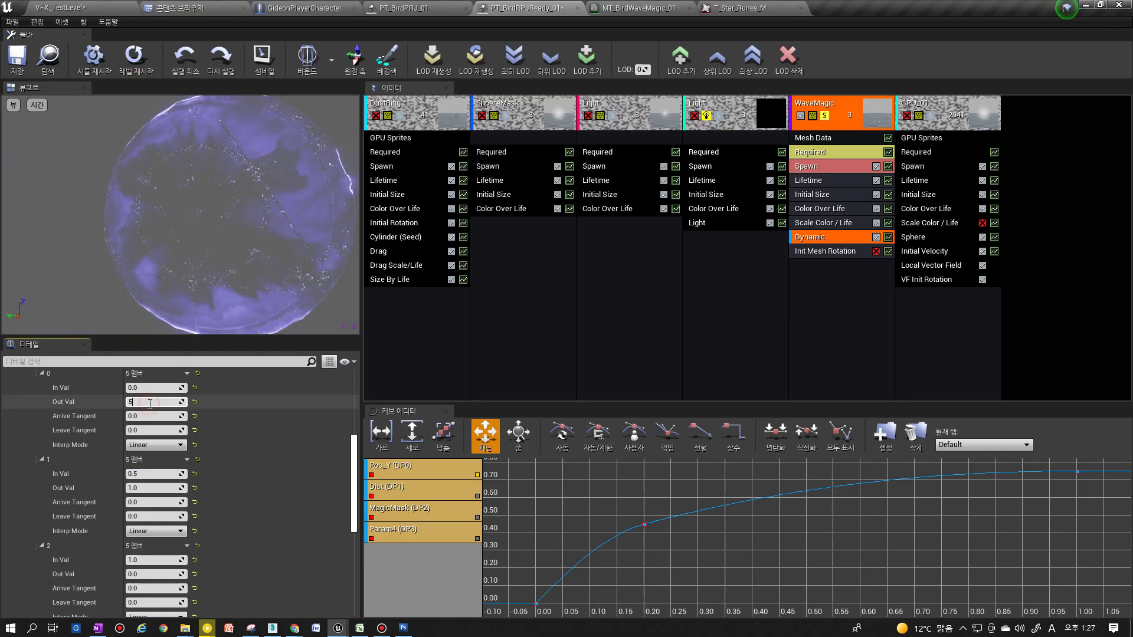
{"action": "key", "text": "Return"}
{"action": "type", "text": "100"}
{"action": "key", "text": "Return"}
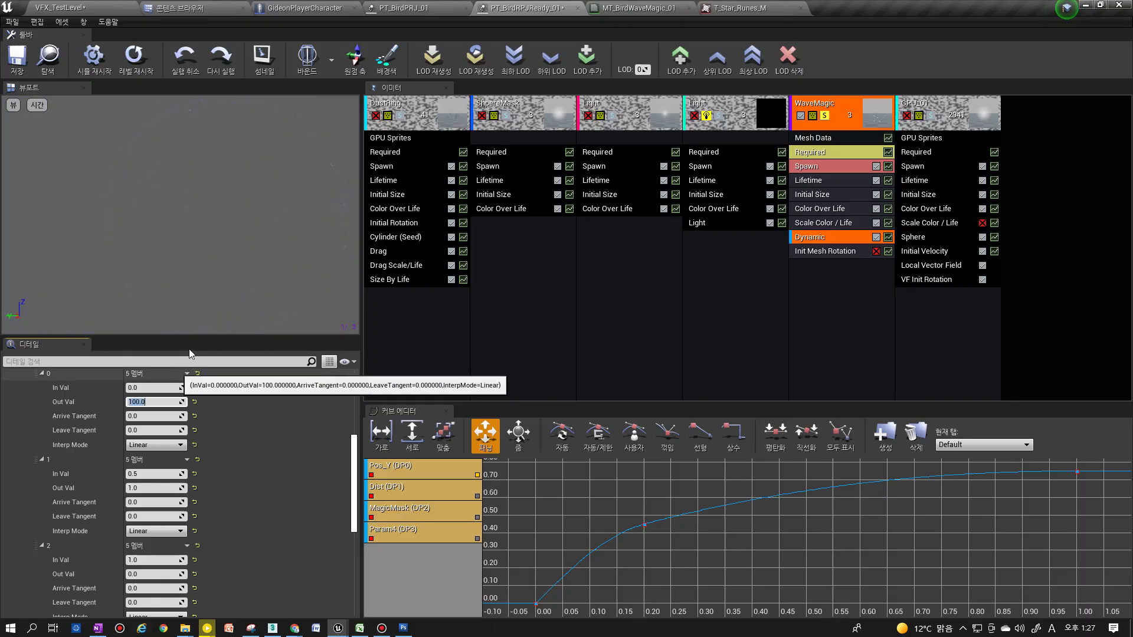
Return to VFX_TestLevel and replay the PT_BirdRPJReady_01 emitter, examining the updated wave effect from several angles
{"action": "left_click", "coordinate": [94, 8]}
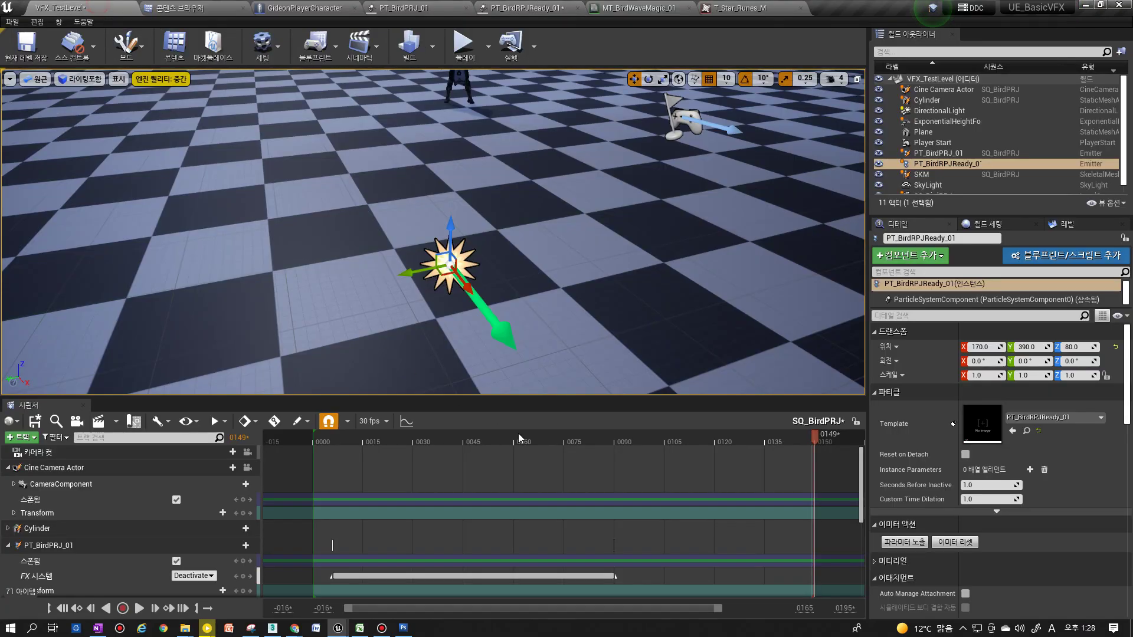
{"action": "left_click", "coordinate": [951, 542]}
{"action": "left_click", "coordinate": [951, 543]}
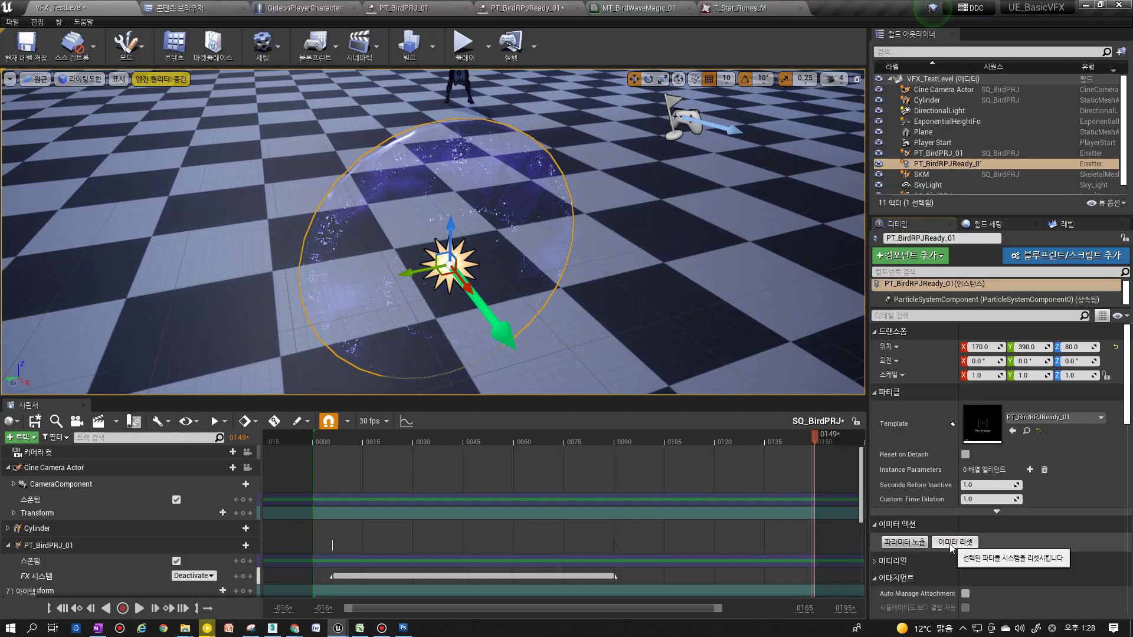
{"action": "left_click", "coordinate": [951, 546]}
{"action": "right_click_drag", "start_coordinate": [625, 278], "coordinate": [531, 277]}
{"action": "right_click_drag", "start_coordinate": [681, 315], "coordinate": [678, 363]}
{"action": "left_click", "coordinate": [951, 543]}
{"action": "left_click", "coordinate": [952, 542]}
{"action": "right_click_drag", "start_coordinate": [615, 288], "coordinate": [653, 317]}
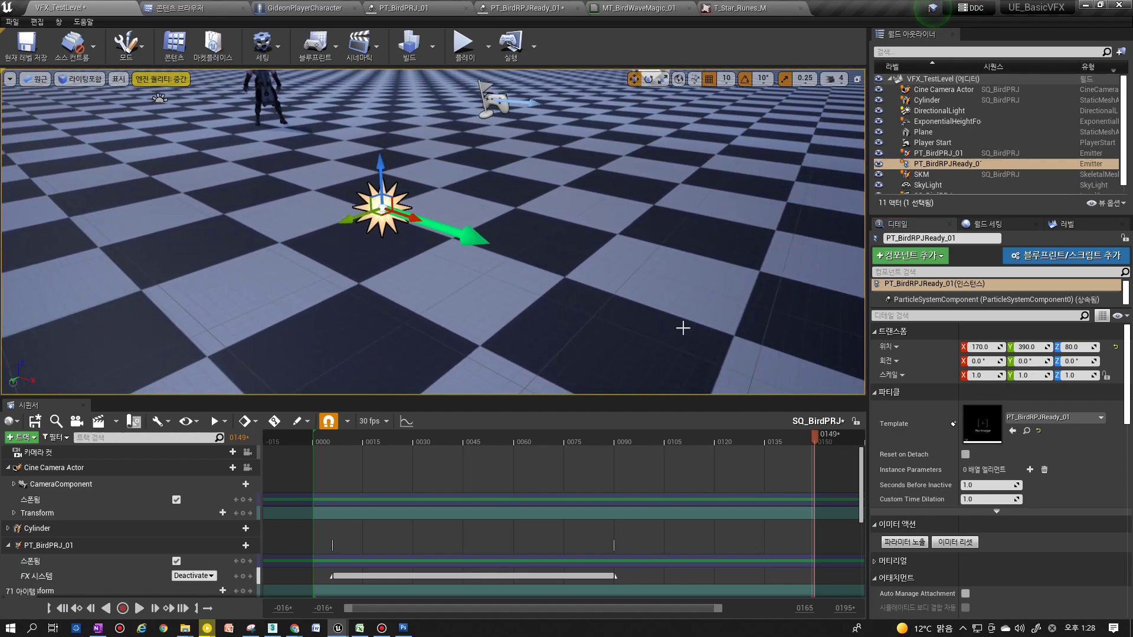
Replay the PT_BirdRPJReady_01 emitter repeatedly in VFX_TestLevel and examine the wave effect from close up and far away
{"action": "left_click", "coordinate": [959, 543]}
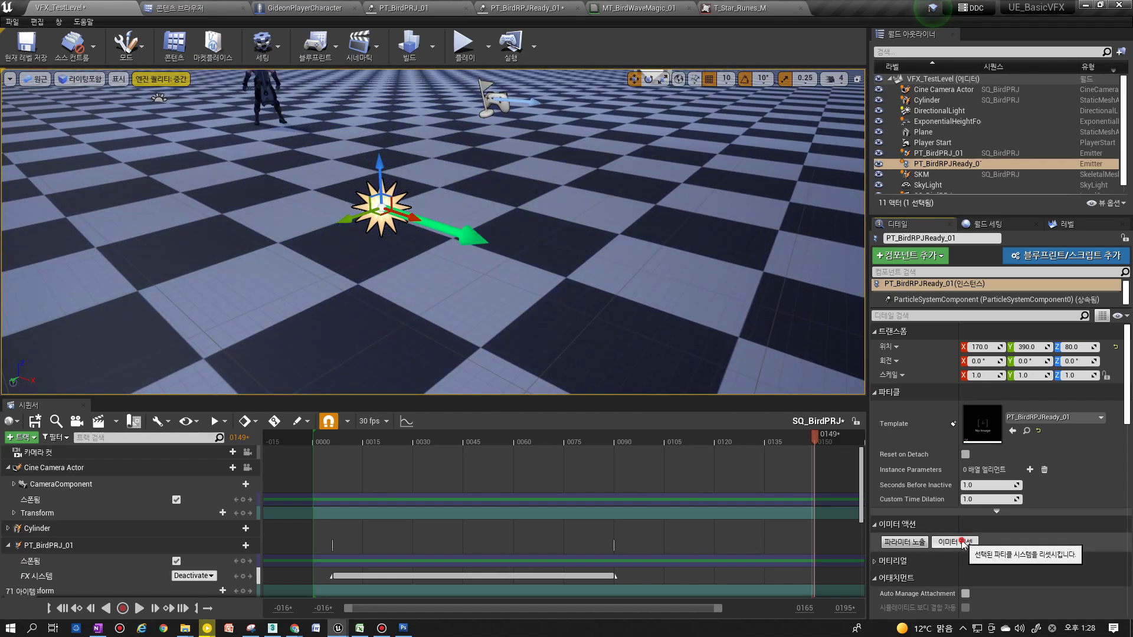
{"action": "left_click", "coordinate": [958, 543]}
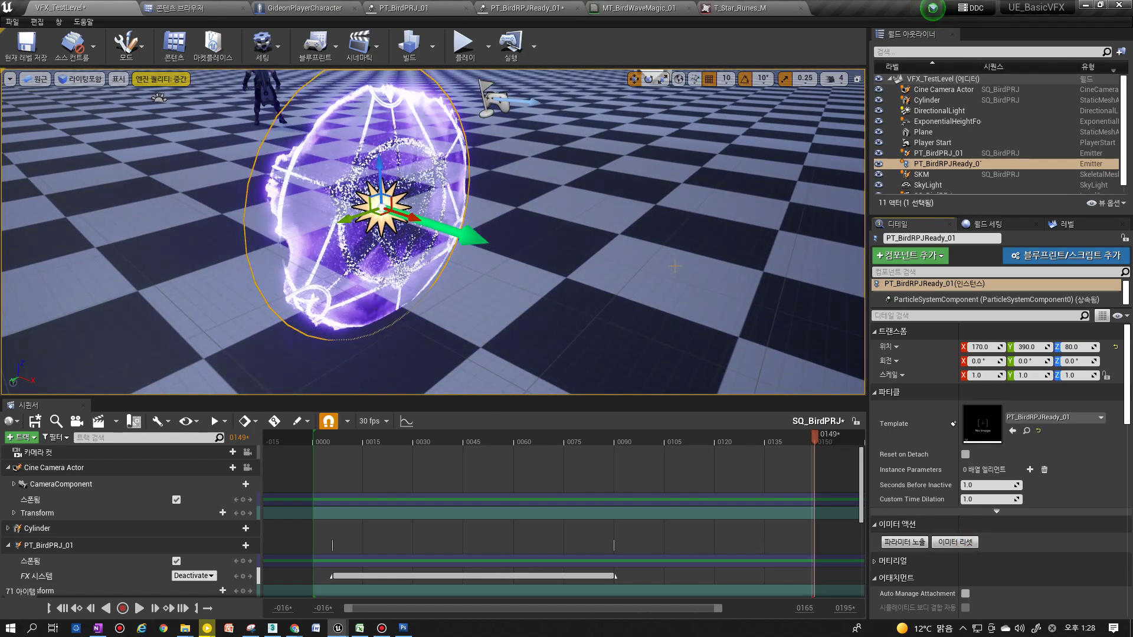
{"action": "left_click", "coordinate": [647, 5]}
{"action": "left_click", "coordinate": [531, 7]}
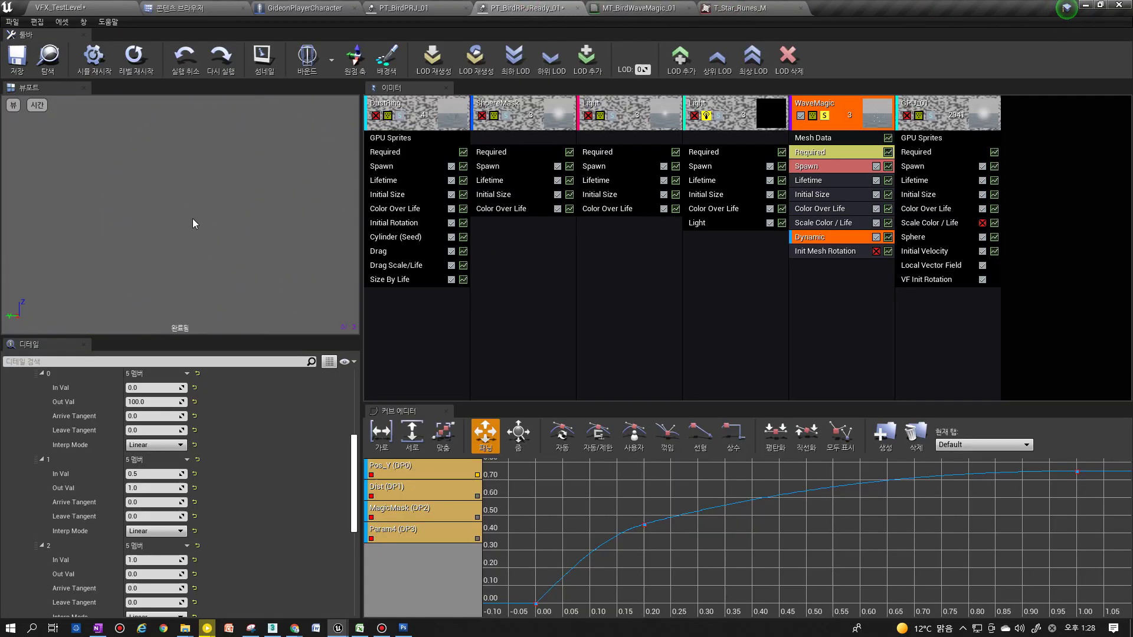
{"action": "left_click", "coordinate": [91, 7]}
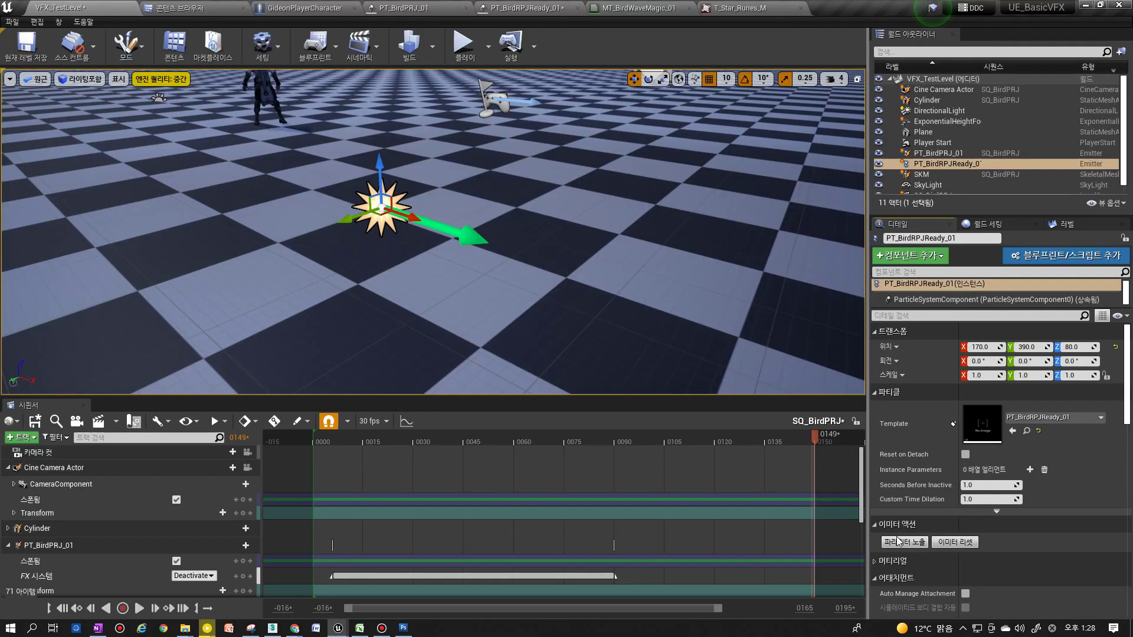
{"action": "left_click", "coordinate": [954, 542]}
{"action": "scroll", "coordinate": [611, 339], "scroll_direction": "down", "scroll_amount": 5}
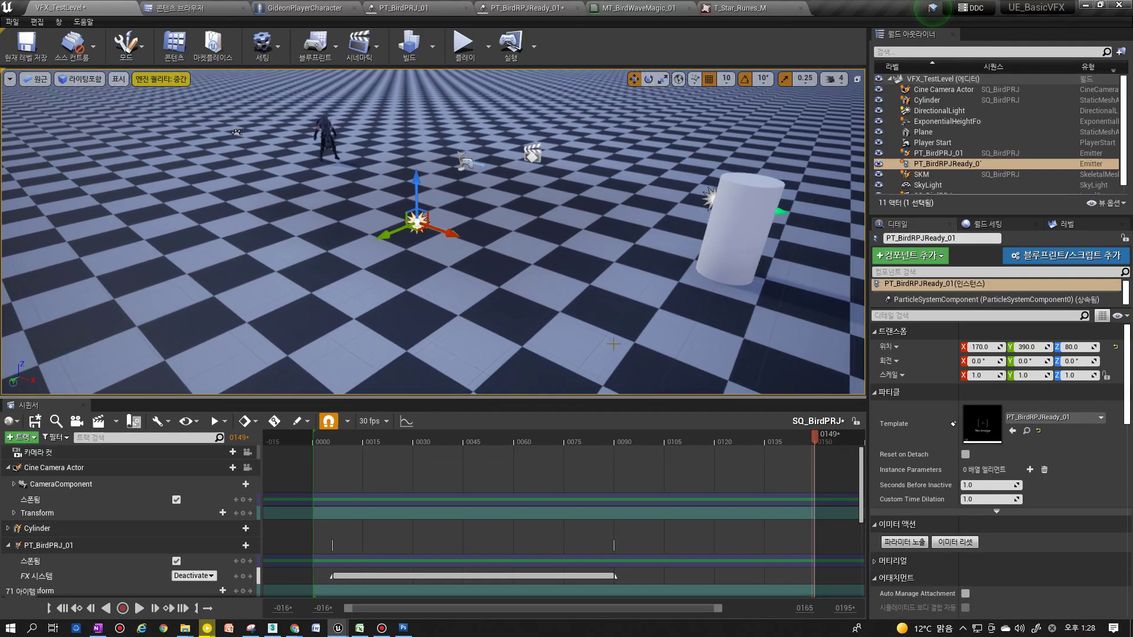
{"action": "scroll", "coordinate": [611, 339], "scroll_direction": "down", "scroll_amount": 1}
{"action": "left_click", "coordinate": [954, 542]}
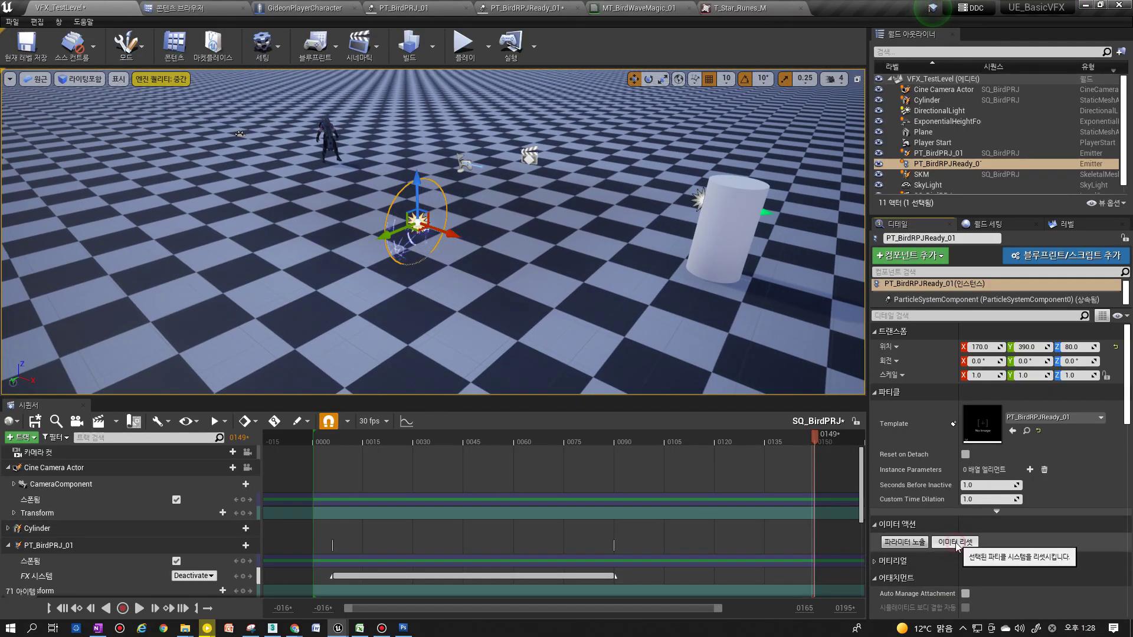
{"action": "key", "text": "f"}
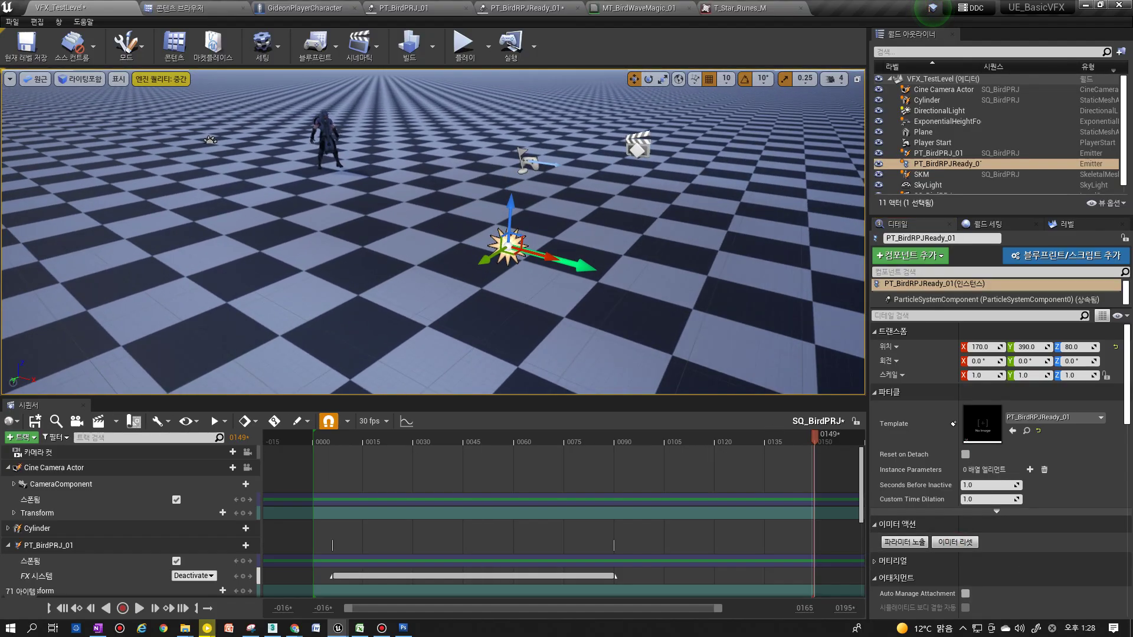
{"action": "left_click", "coordinate": [964, 543]}
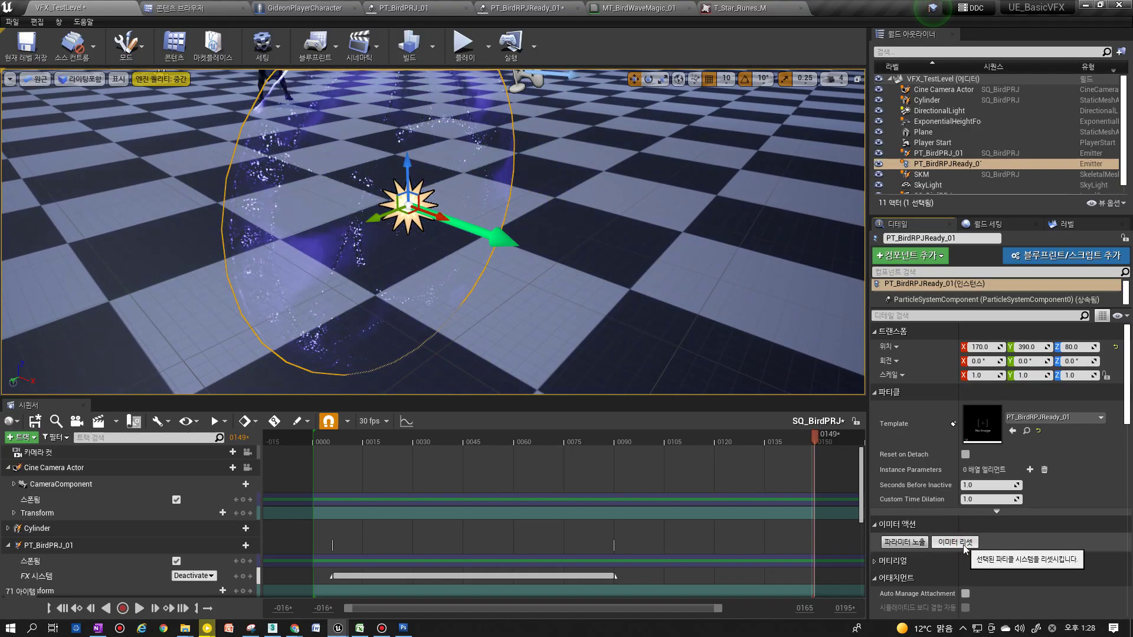
{"action": "left_click", "coordinate": [964, 544]}
{"action": "left_click", "coordinate": [964, 545]}
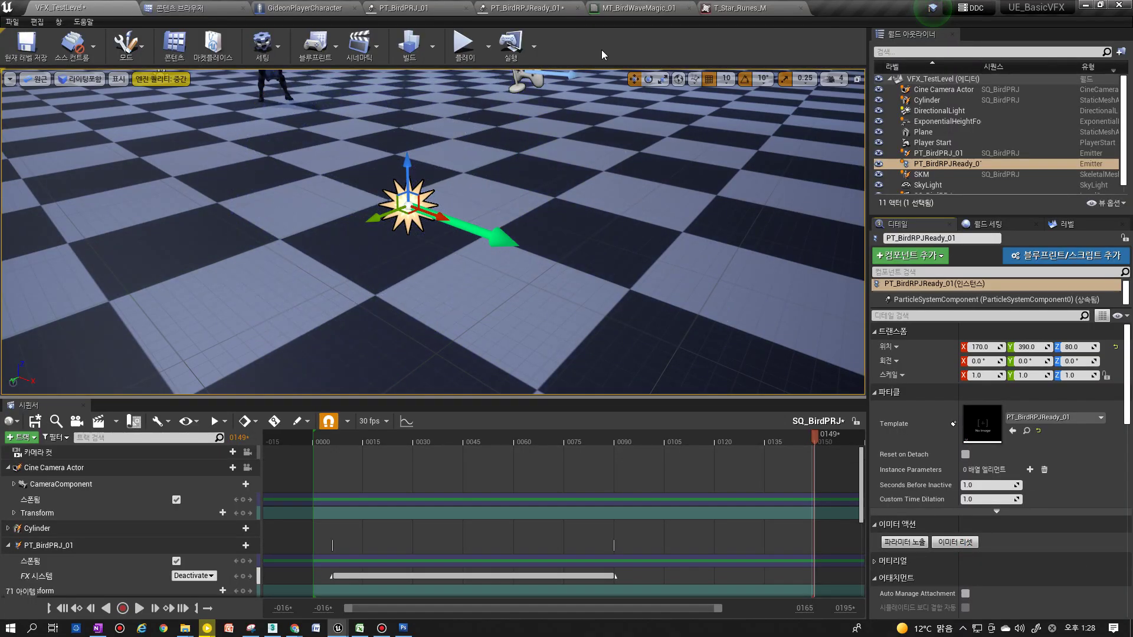
Set the Out Val of curve point 0 to 50 for MagicMask in the WaveMagic emitter's Dynamic module
{"action": "left_click", "coordinate": [523, 9]}
{"action": "left_click", "coordinate": [812, 208]}
{"action": "left_click", "coordinate": [813, 236]}
{"action": "scroll", "coordinate": [147, 456], "scroll_direction": "up", "scroll_amount": 5}
{"action": "scroll", "coordinate": [147, 456], "scroll_direction": "down", "scroll_amount": 6}
{"action": "left_click", "coordinate": [151, 440]}
{"action": "type", "text": "50"}
Try Out Val values of 2, 55 and 50 for MagicMask curve point 1
{"action": "scroll", "coordinate": [151, 458], "scroll_direction": "down", "scroll_amount": 2}
{"action": "left_click", "coordinate": [146, 455]}
{"action": "left_click", "coordinate": [146, 468]}
{"action": "type", "text": "2"}
{"action": "key", "text": "Return"}
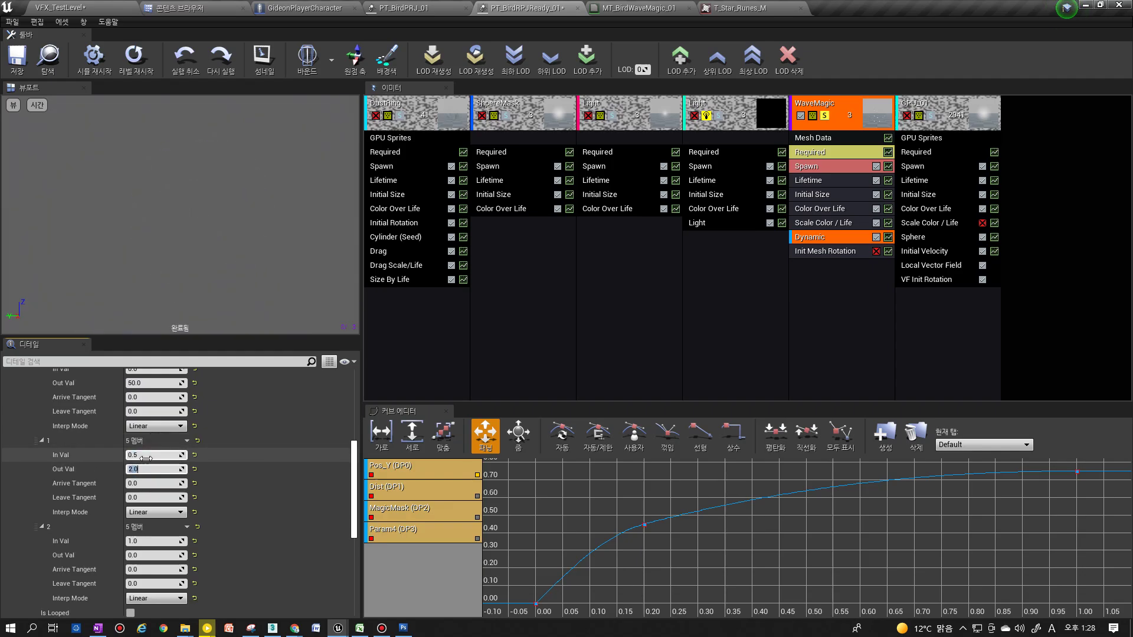
{"action": "type", "text": "55"}
{"action": "key", "text": "Return"}
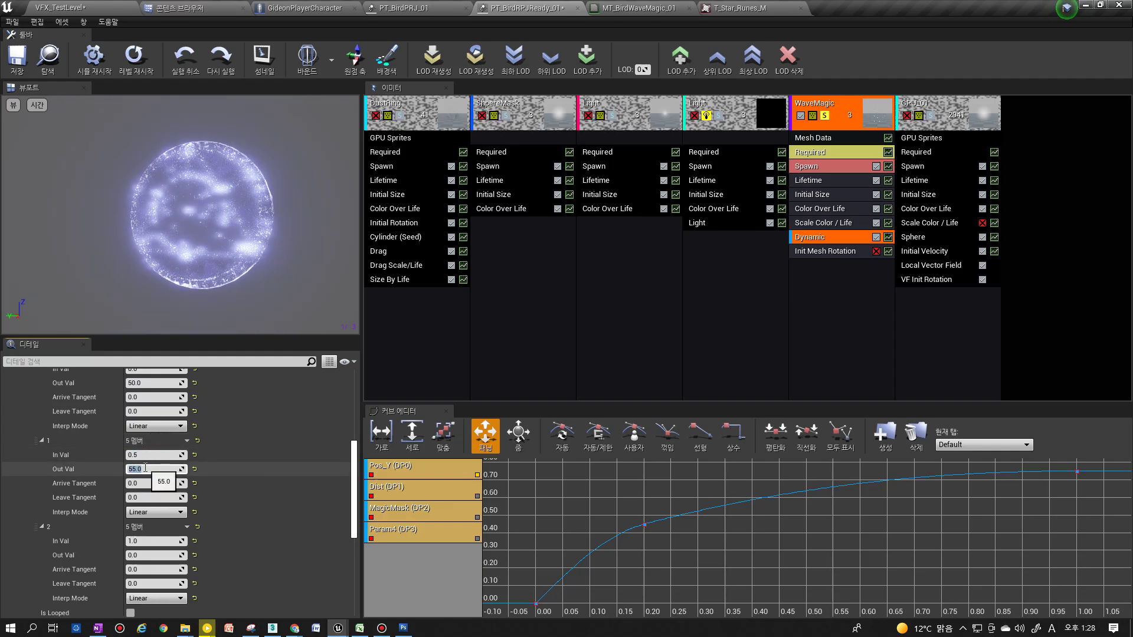
{"action": "type", "text": "50"}
{"action": "key", "text": "Return"}
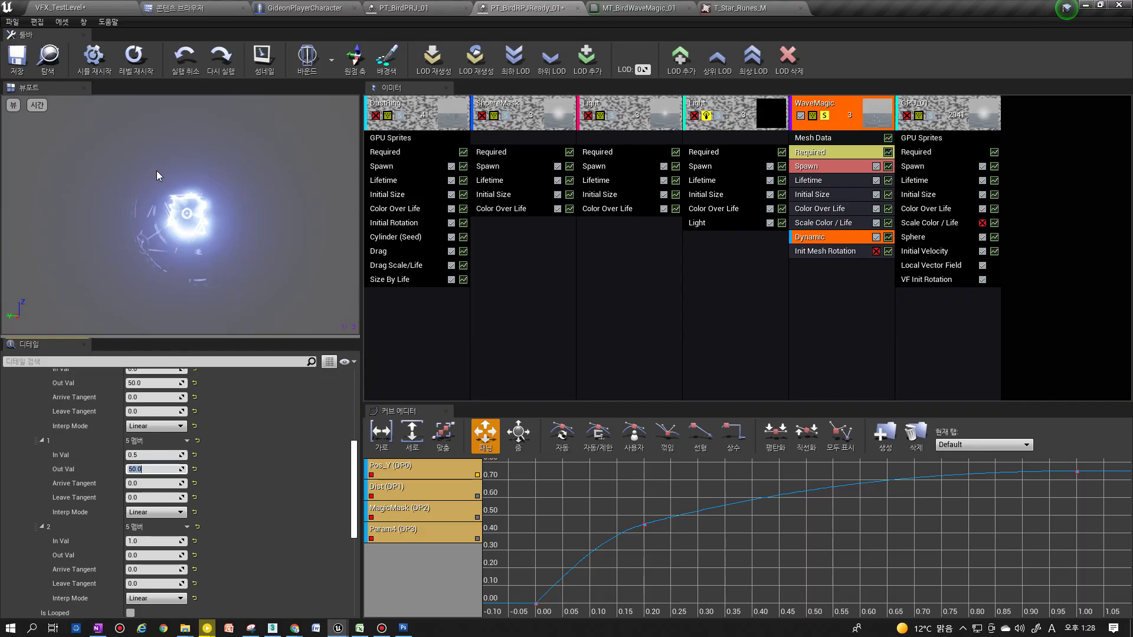
Replay the emitter in VFX_TestLevel and examine the effect from increasing distances and through the Cine Camera Actor
{"action": "left_click", "coordinate": [59, 8]}
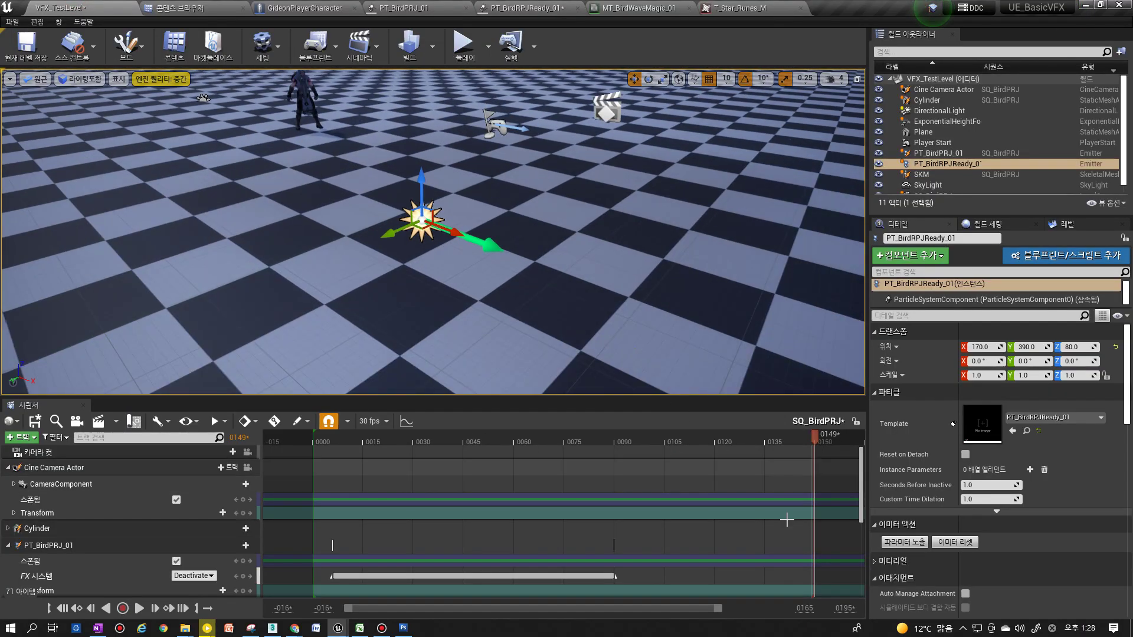
{"action": "left_click", "coordinate": [954, 542]}
{"action": "left_click", "coordinate": [952, 545]}
{"action": "scroll", "coordinate": [723, 369], "scroll_direction": "down", "scroll_amount": 4}
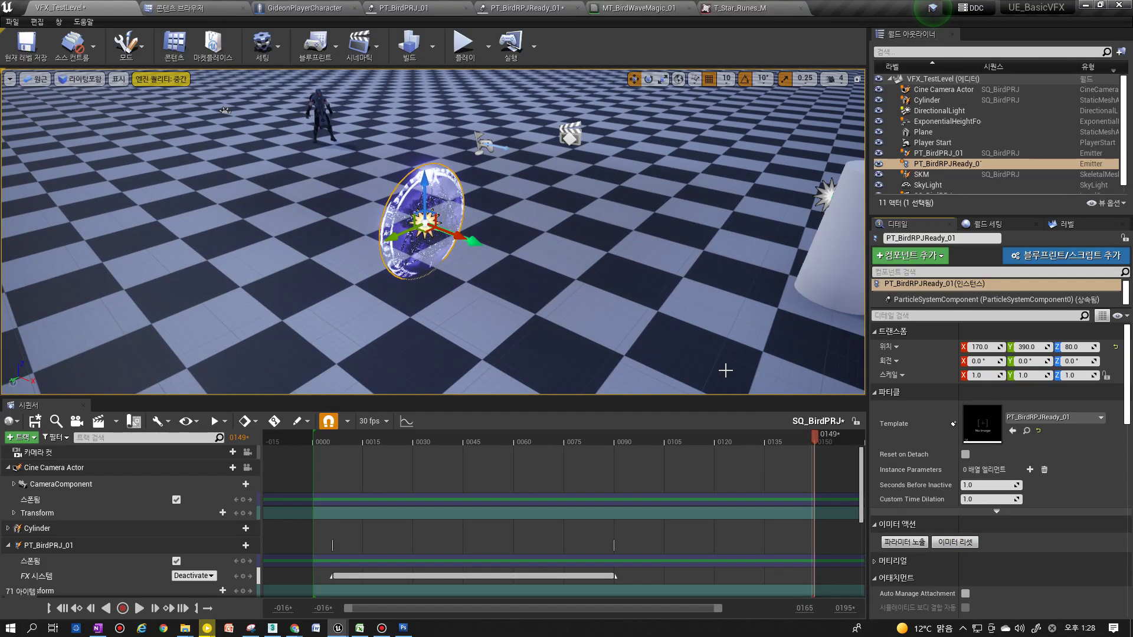
{"action": "left_click", "coordinate": [951, 542]}
{"action": "scroll", "coordinate": [652, 293], "scroll_direction": "down", "scroll_amount": 3}
{"action": "left_click", "coordinate": [943, 537]}
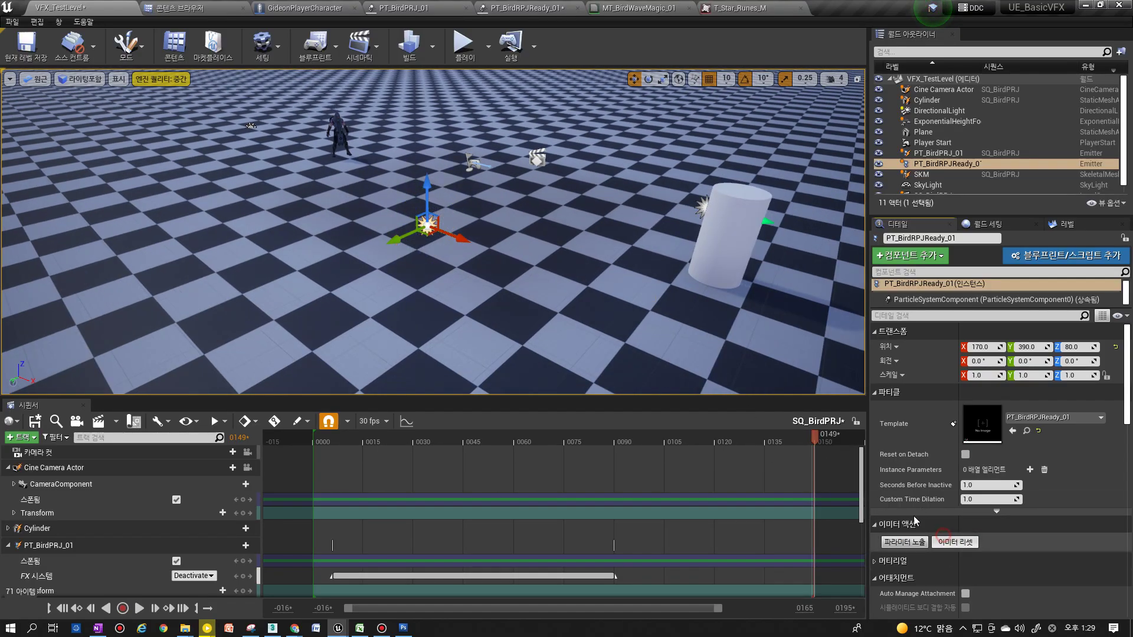
{"action": "scroll", "coordinate": [581, 293], "scroll_direction": "down", "scroll_amount": 3}
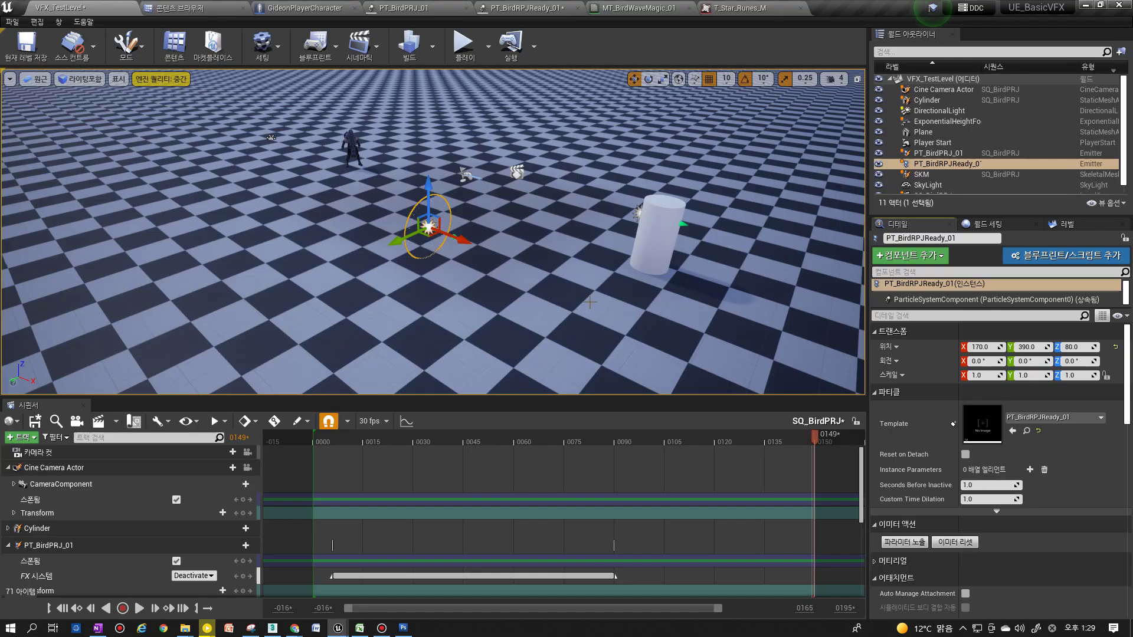
{"action": "left_click", "coordinate": [247, 467]}
{"action": "left_click", "coordinate": [955, 544]}
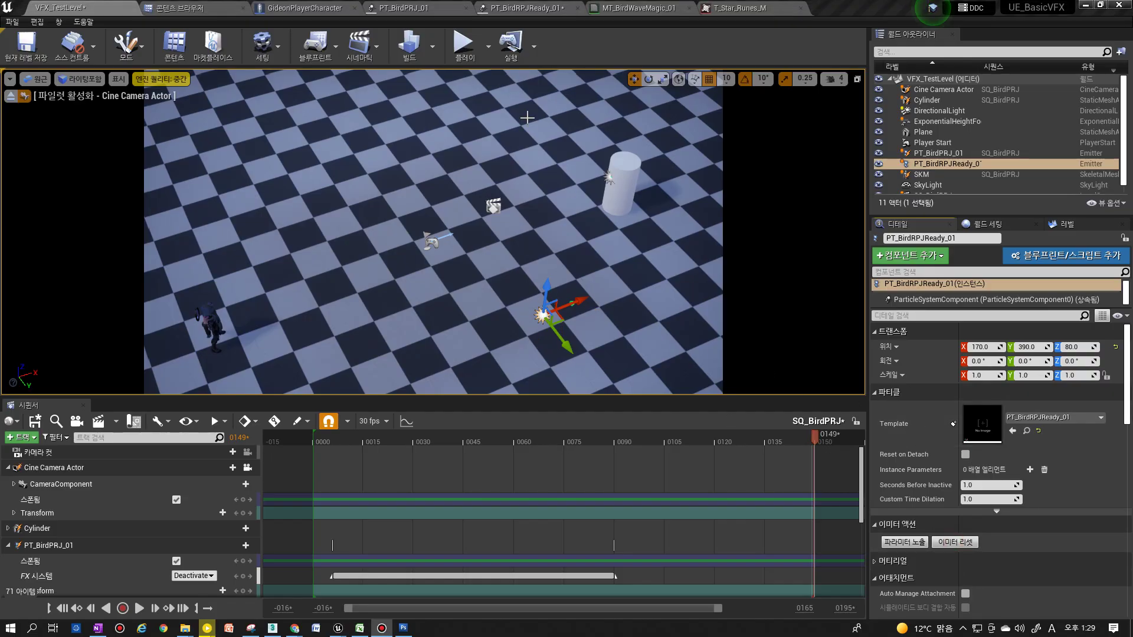
Enable Two Sided on the MT_BirdWaveMagic_01 material and save it
{"action": "left_click", "coordinate": [647, 10]}
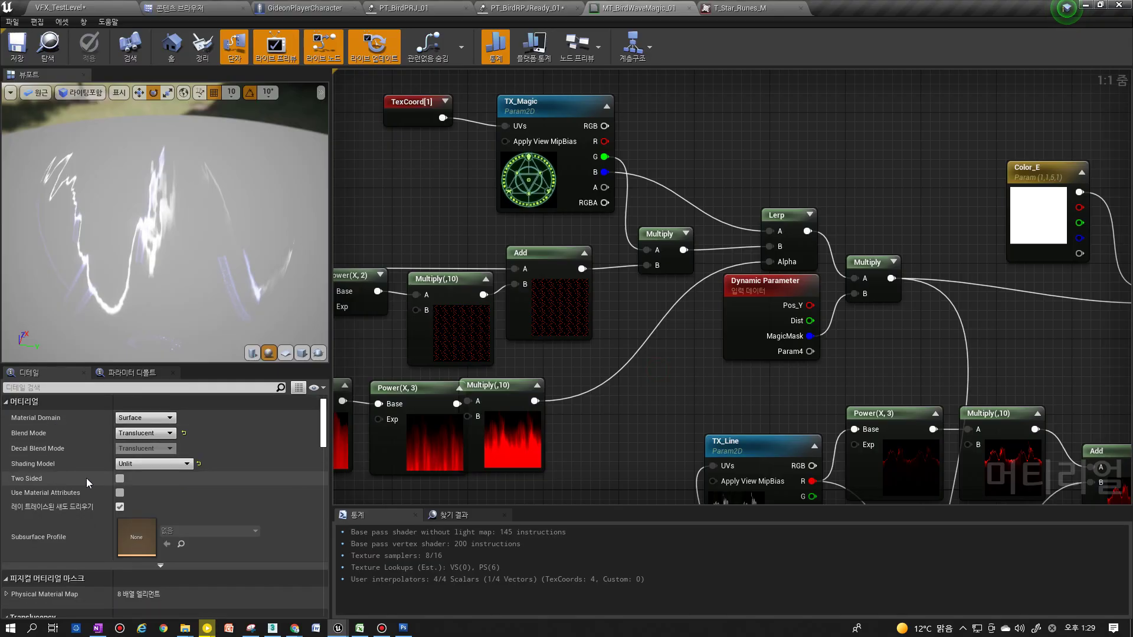
{"action": "left_click", "coordinate": [120, 479]}
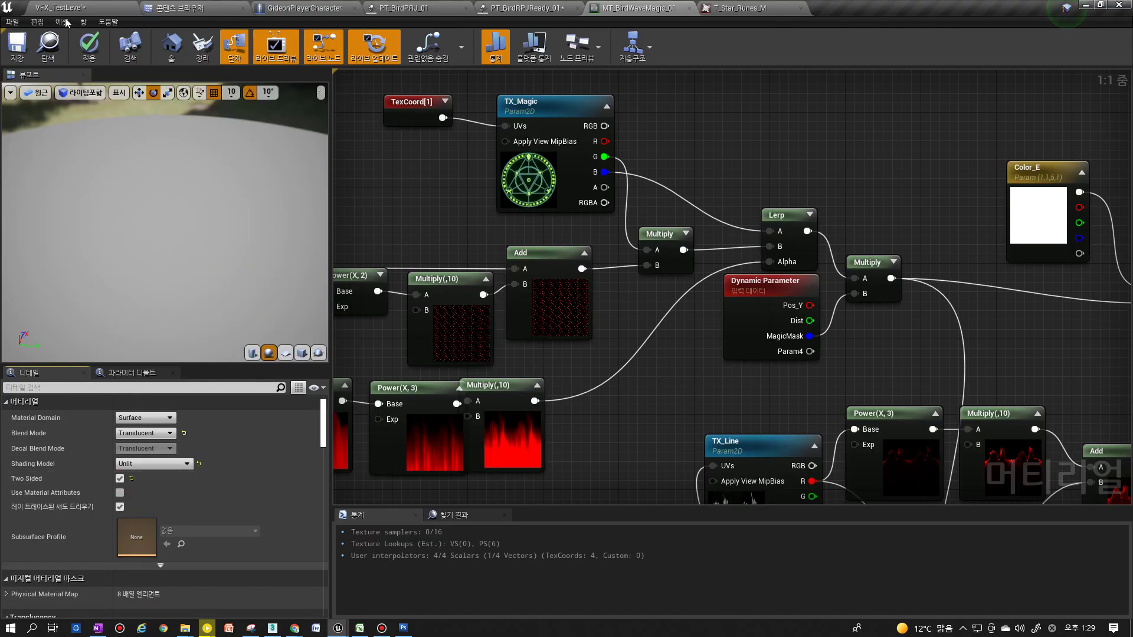
{"action": "left_click", "coordinate": [18, 52]}
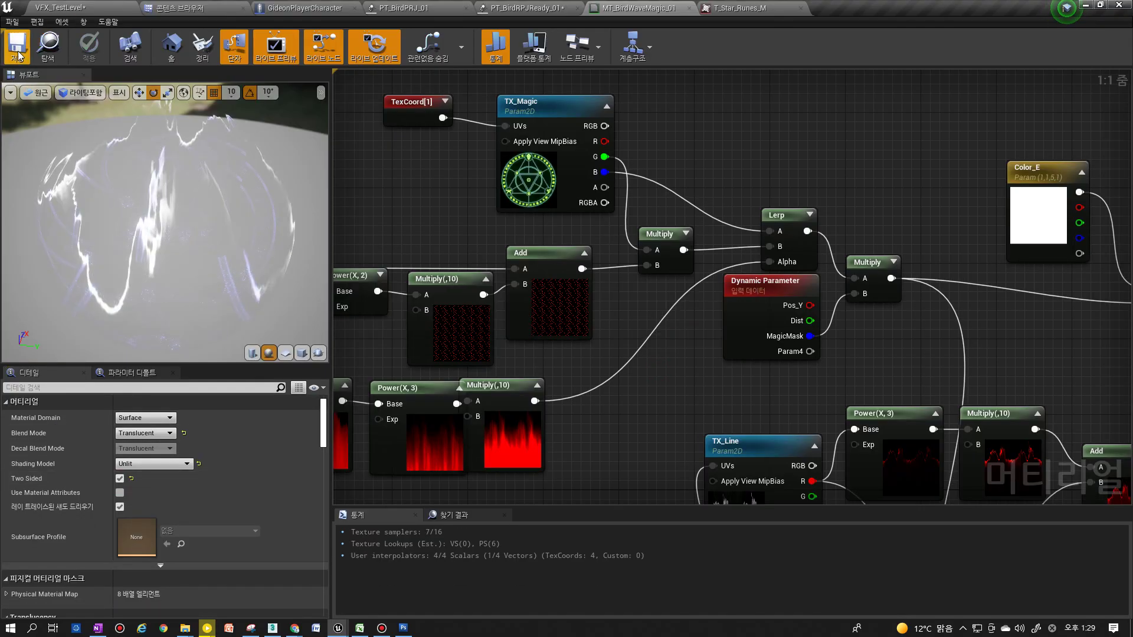
Move the PT_BirdRPJReady_01 emitter in VFX_TestLevel near the character to X -440, Y 190, Z 80, and replay it
{"action": "left_click", "coordinate": [100, 5]}
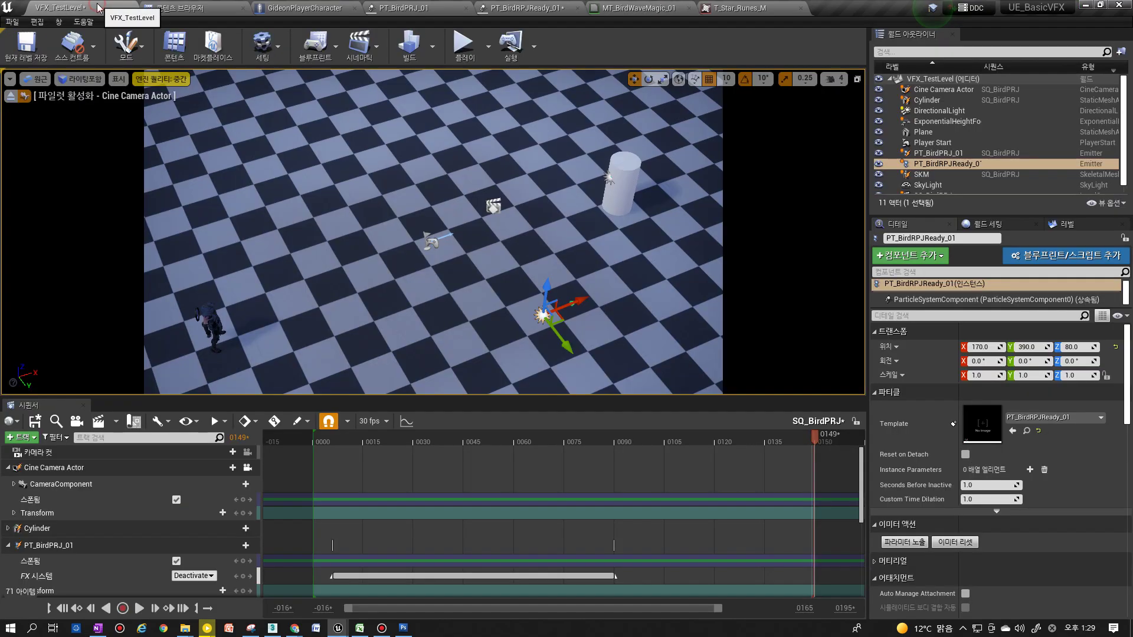
{"action": "left_click", "coordinate": [954, 543]}
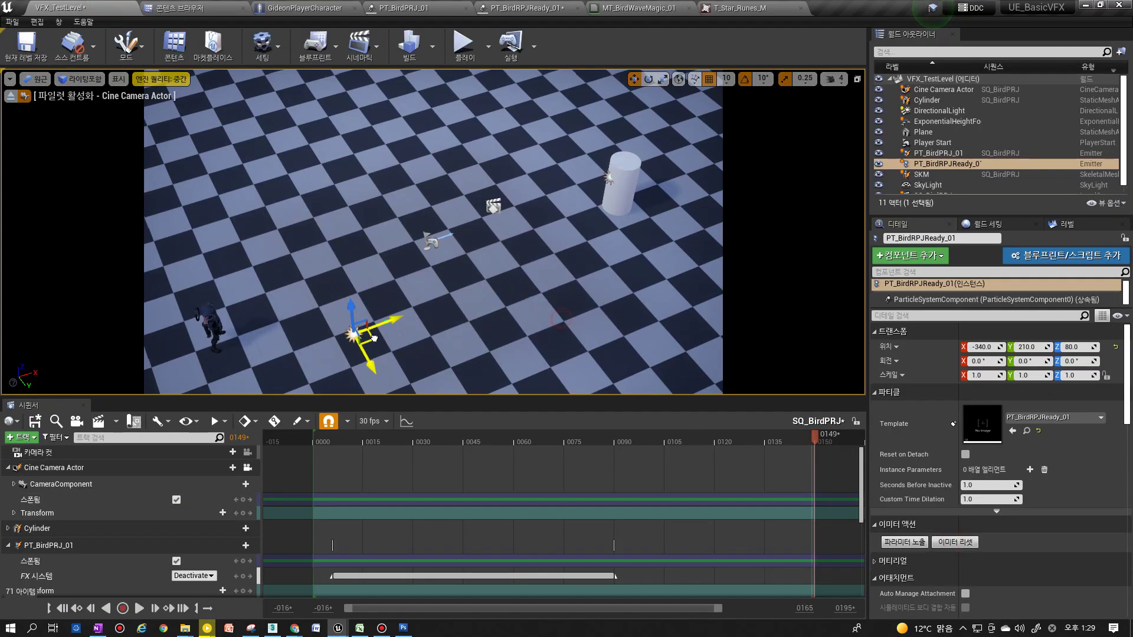
{"action": "left_click", "coordinate": [951, 543]}
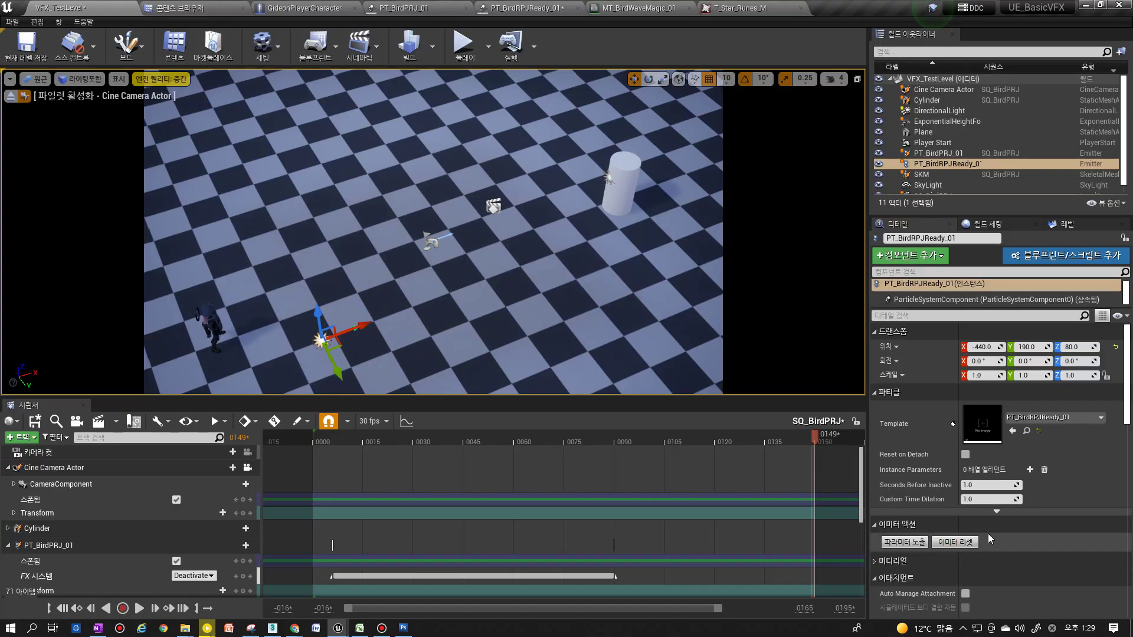
Leave the Cine Camera Actor view, approach the relocated emitter and replay its effect in front of the character
{"action": "left_click", "coordinate": [248, 467]}
{"action": "right_click_drag", "start_coordinate": [300, 361], "coordinate": [248, 300]}
{"action": "key", "text": "w"}
{"action": "left_click", "coordinate": [962, 543]}
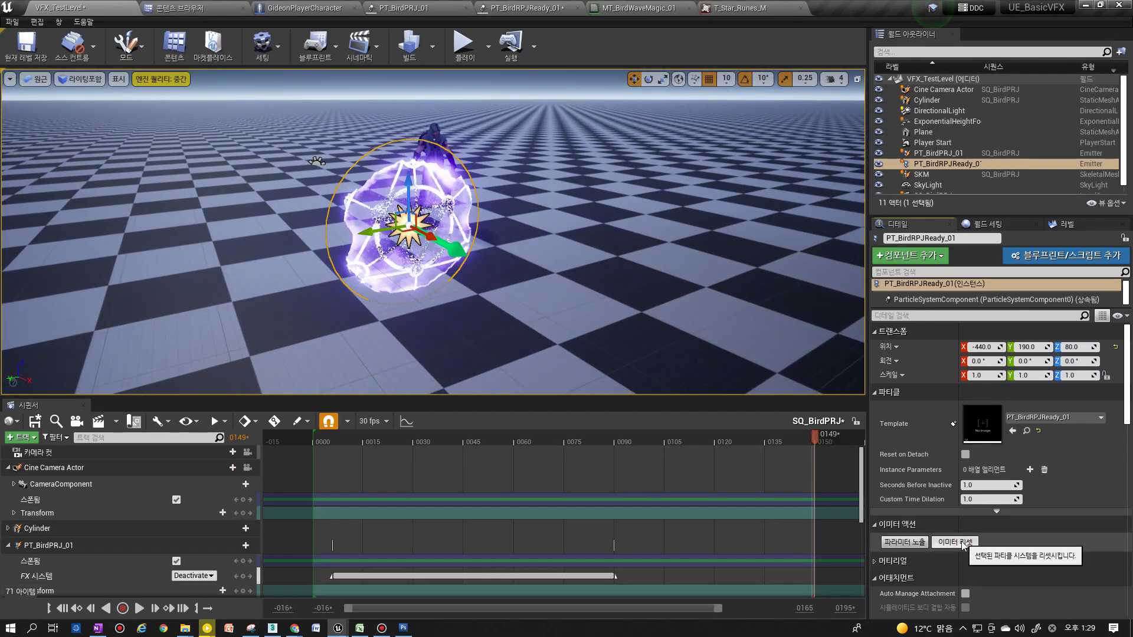
{"action": "left_click", "coordinate": [962, 543]}
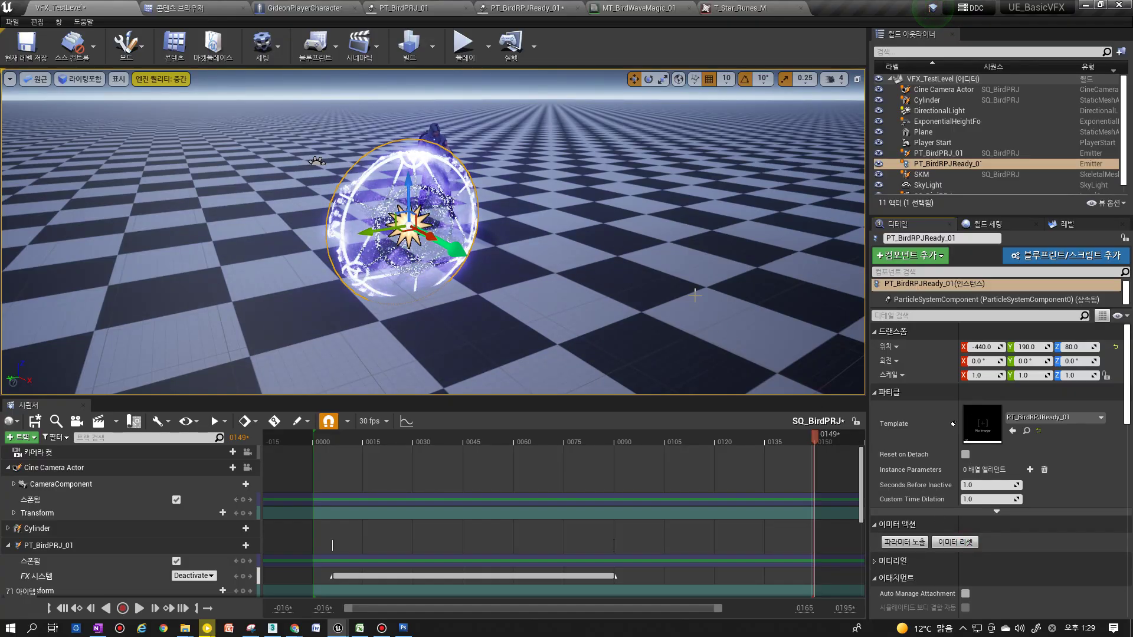
Set the Out Val of MagicMask curve point 1 to 10 in PT_BirdRPJReady_01
{"action": "left_click", "coordinate": [519, 7]}
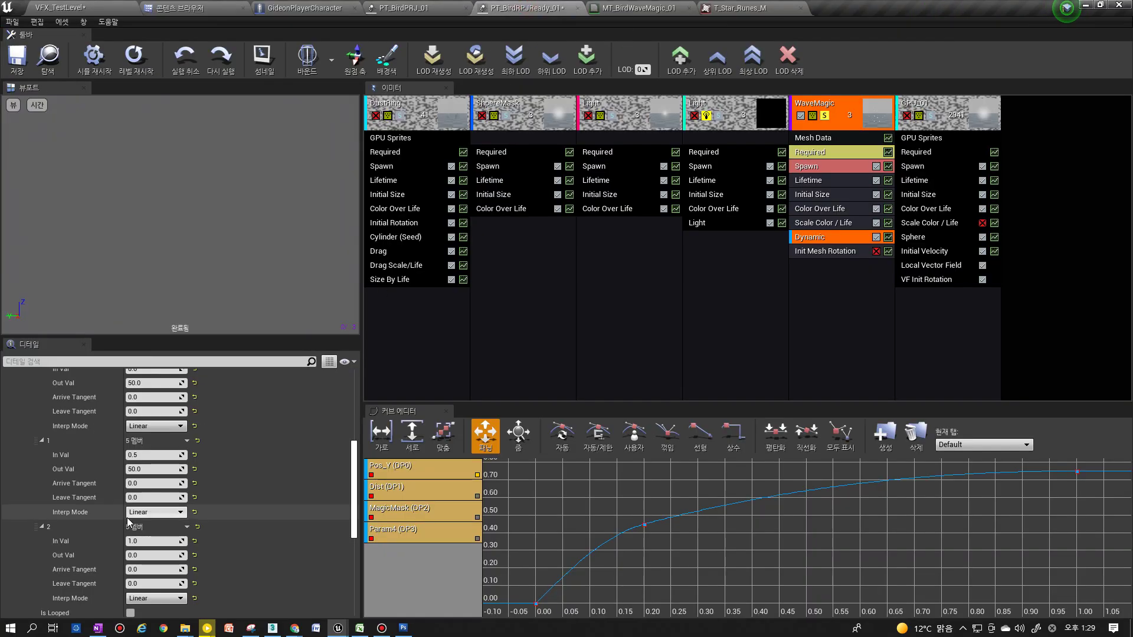
{"action": "left_click", "coordinate": [146, 469]}
{"action": "type", "text": "10"}
{"action": "key", "text": "Return"}
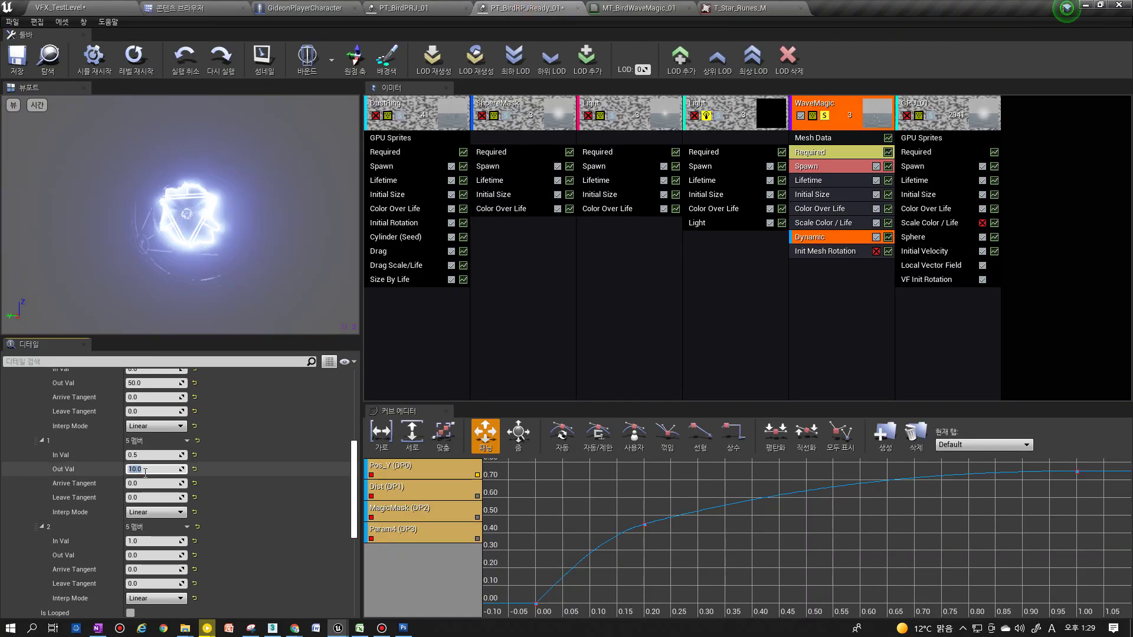
{"action": "scroll", "coordinate": [145, 472], "scroll_direction": "up", "scroll_amount": 2}
{"action": "scroll", "coordinate": [151, 533], "scroll_direction": "down", "scroll_amount": 3}
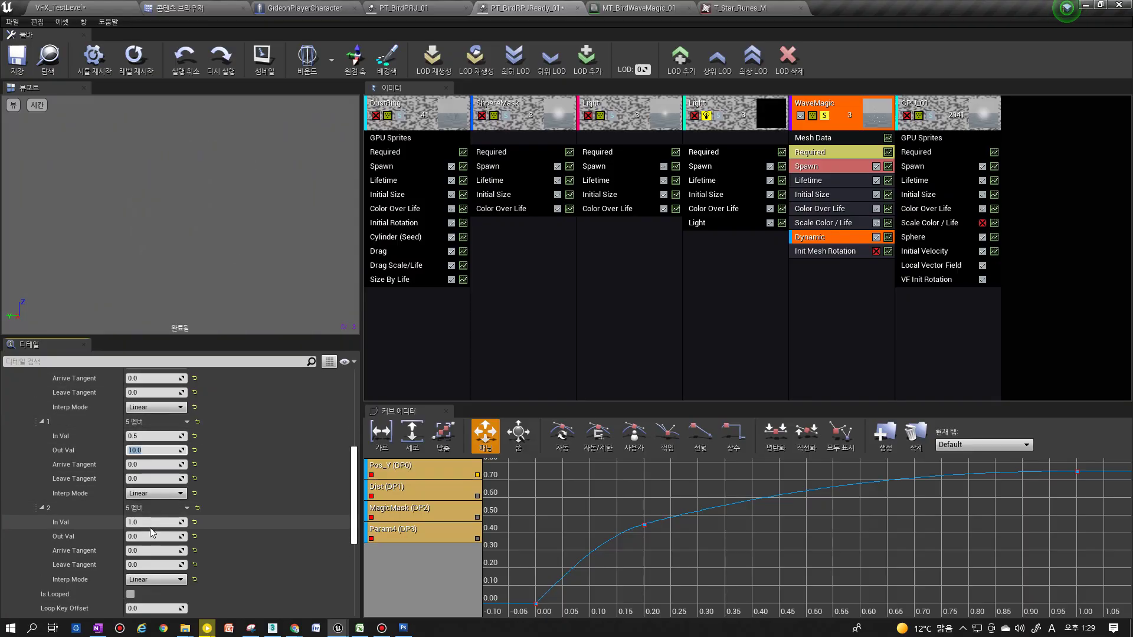
Set the Out Val of curve point 2 to 1 for Pos_Y in the WaveMagic emitter's Dynamic module
{"action": "left_click", "coordinate": [822, 236]}
{"action": "left_click", "coordinate": [14, 423]}
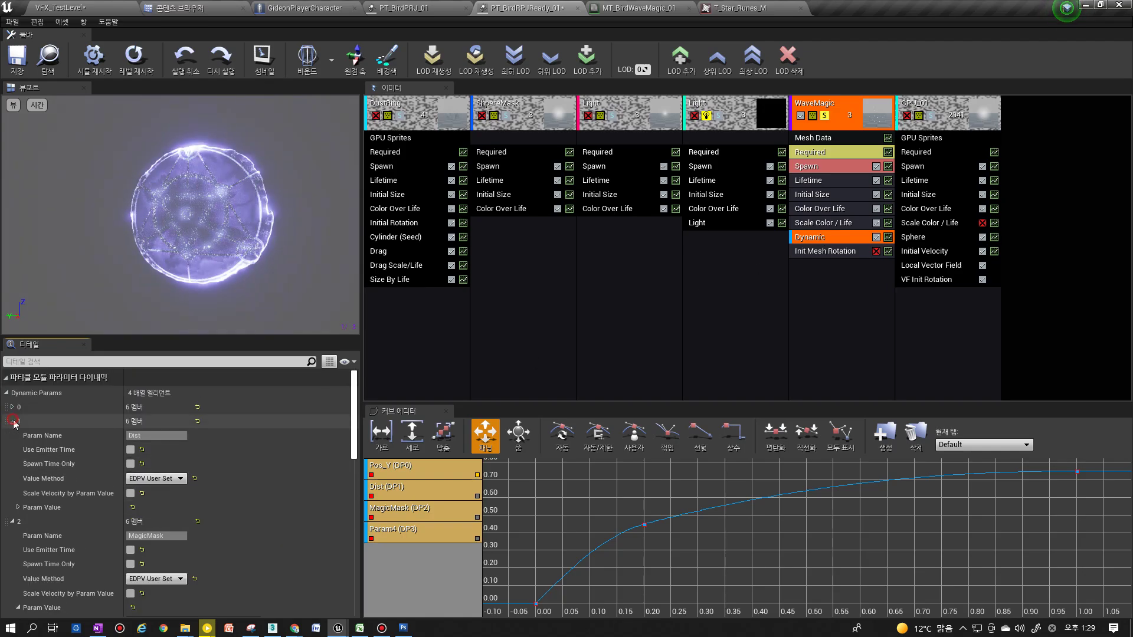
{"action": "left_click", "coordinate": [12, 406]}
{"action": "scroll", "coordinate": [75, 447], "scroll_direction": "down", "scroll_amount": 3}
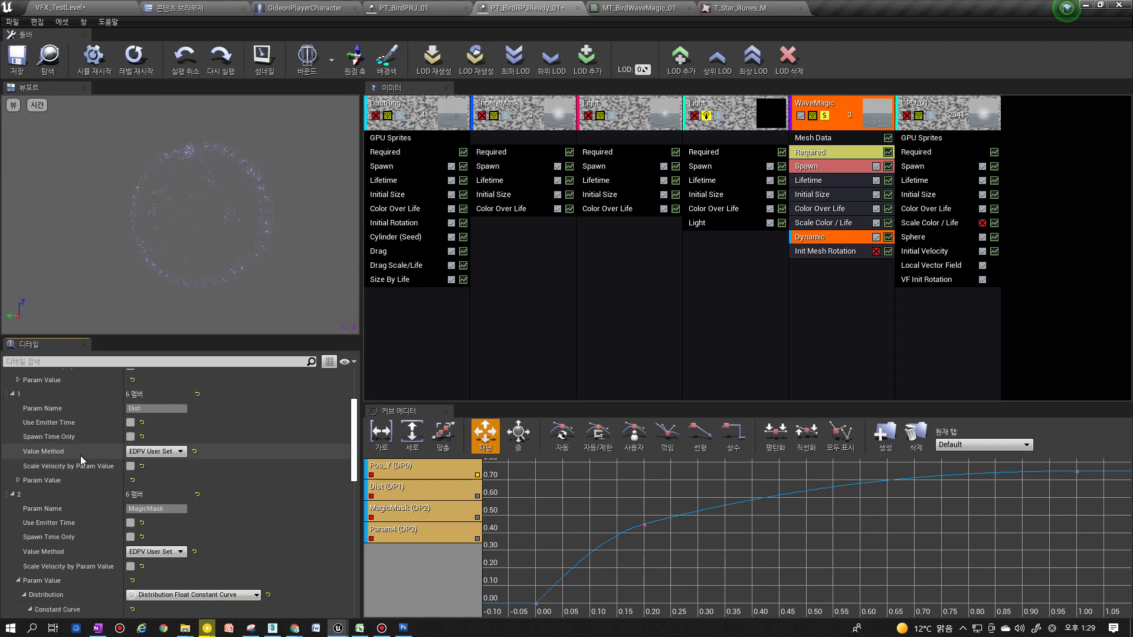
{"action": "scroll", "coordinate": [75, 447], "scroll_direction": "up", "scroll_amount": 3}
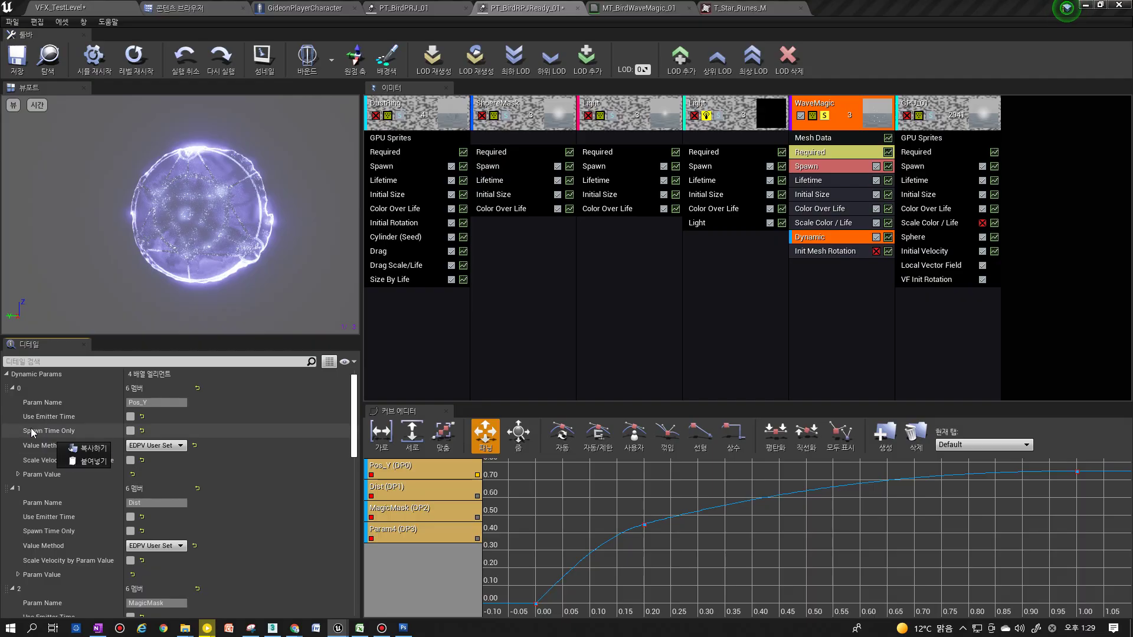
{"action": "right_click", "coordinate": [35, 406]}
{"action": "left_click", "coordinate": [35, 408]}
{"action": "left_click", "coordinate": [18, 475], "text": "shift"}
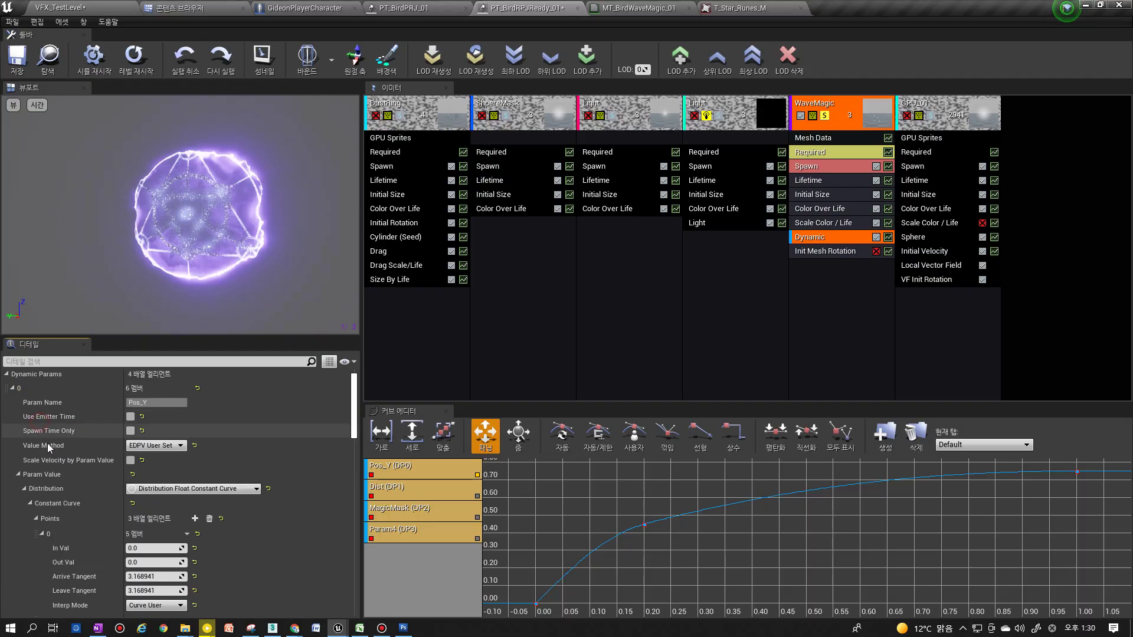
{"action": "scroll", "coordinate": [53, 461], "scroll_direction": "down", "scroll_amount": 4}
{"action": "scroll", "coordinate": [54, 462], "scroll_direction": "down", "scroll_amount": 6}
{"action": "left_click", "coordinate": [169, 489]}
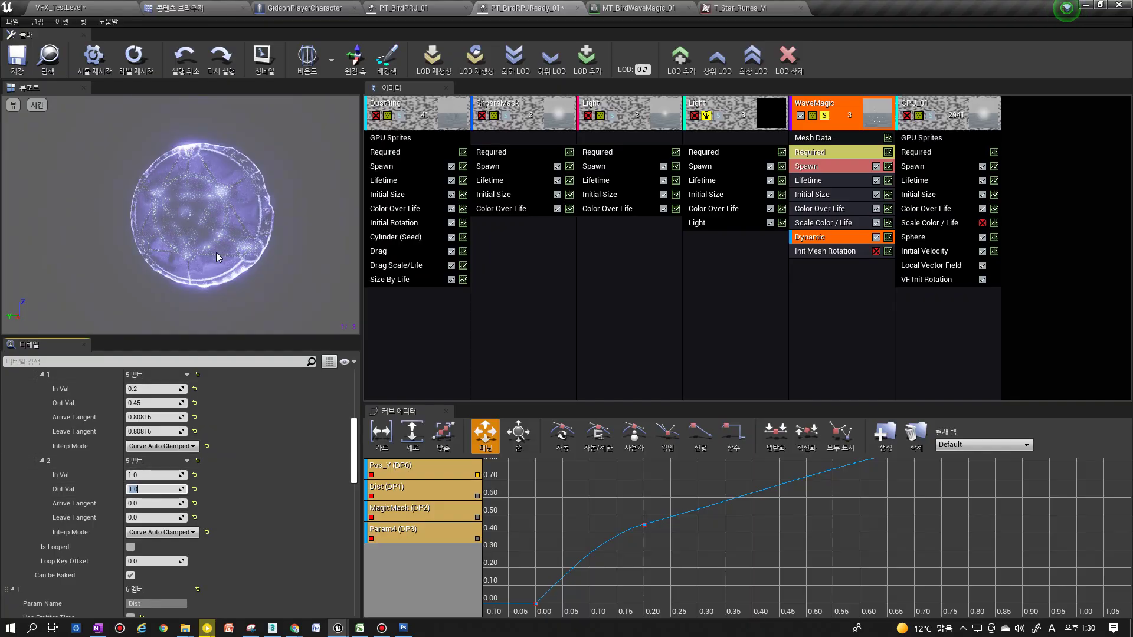
Try an Out Val of 2 for Pos_Y curve point 2, and return it to 1
{"action": "type", "text": "2"}
{"action": "key", "text": "Return"}
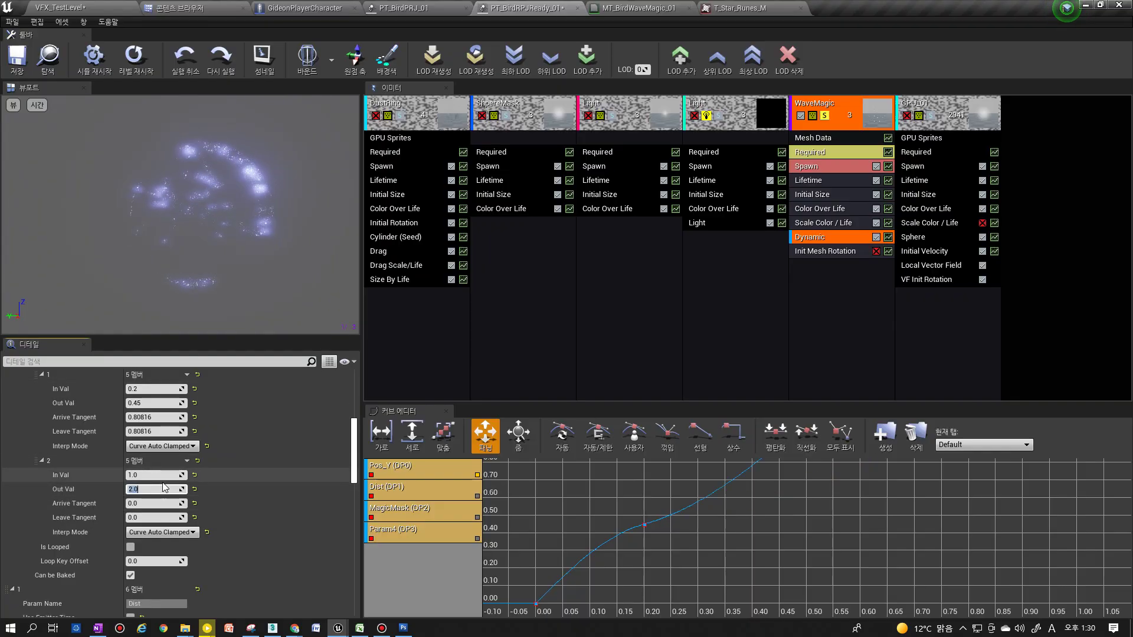
{"action": "type", "text": "1"}
{"action": "key", "text": "Return"}
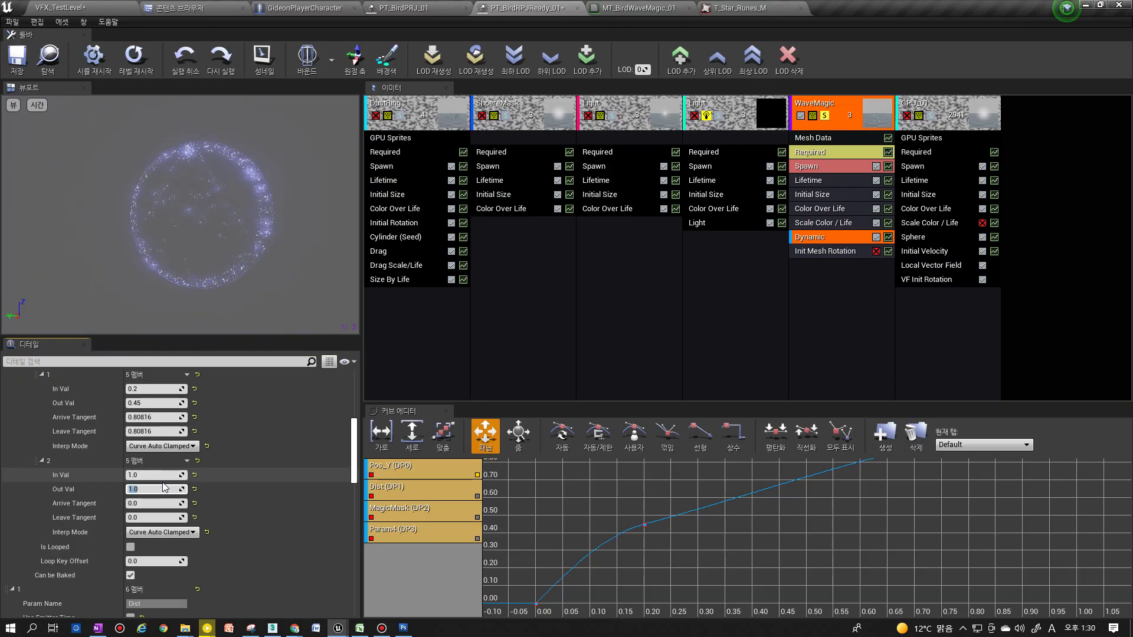
Try an Out Val of 1 for MagicMask curve point 1 in the WaveMagic emitter's Dynamic module
{"action": "scroll", "coordinate": [166, 474], "scroll_direction": "down", "scroll_amount": 5}
{"action": "scroll", "coordinate": [163, 468], "scroll_direction": "down", "scroll_amount": 5}
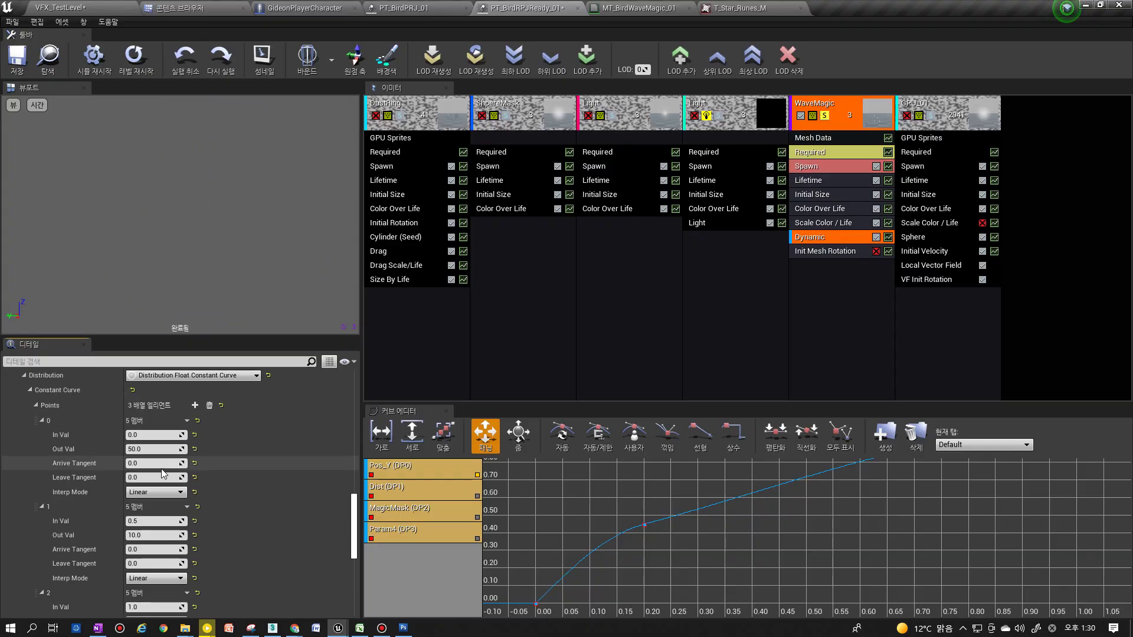
{"action": "left_click", "coordinate": [144, 460]}
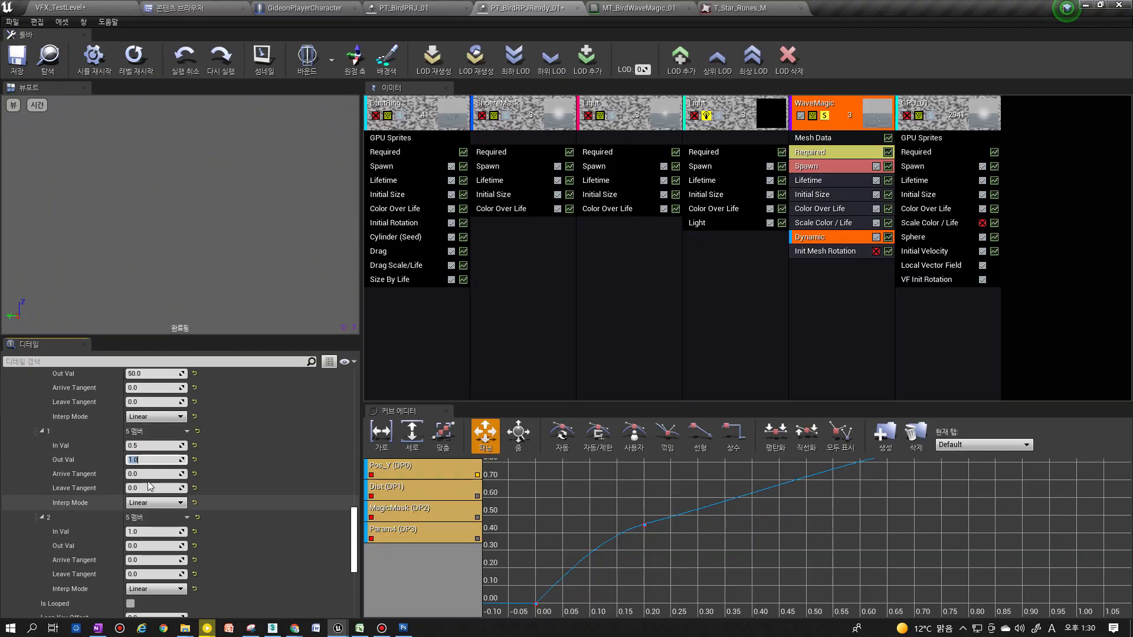
Show only the MagicMask curve, fitted in the curve editor, and set its points to Auto interpolation
{"action": "right_click", "coordinate": [437, 519]}
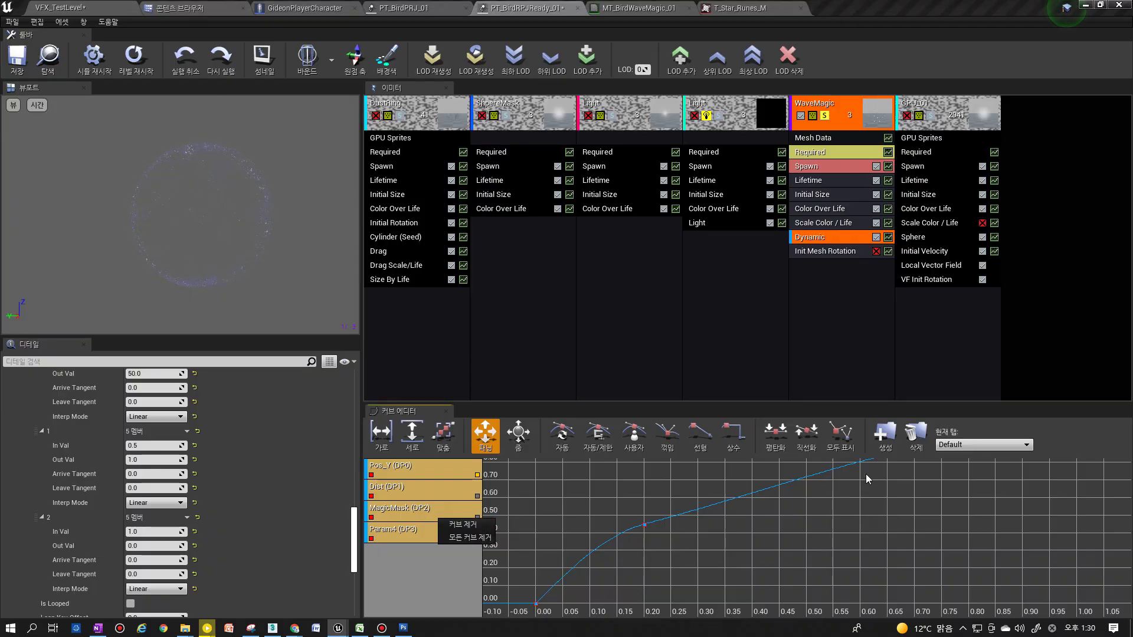
{"action": "left_click", "coordinate": [477, 493]}
{"action": "left_click", "coordinate": [476, 517]}
{"action": "left_click", "coordinate": [476, 474]}
{"action": "left_click", "coordinate": [443, 435]}
{"action": "scroll", "coordinate": [577, 513], "scroll_direction": "down", "scroll_amount": 2}
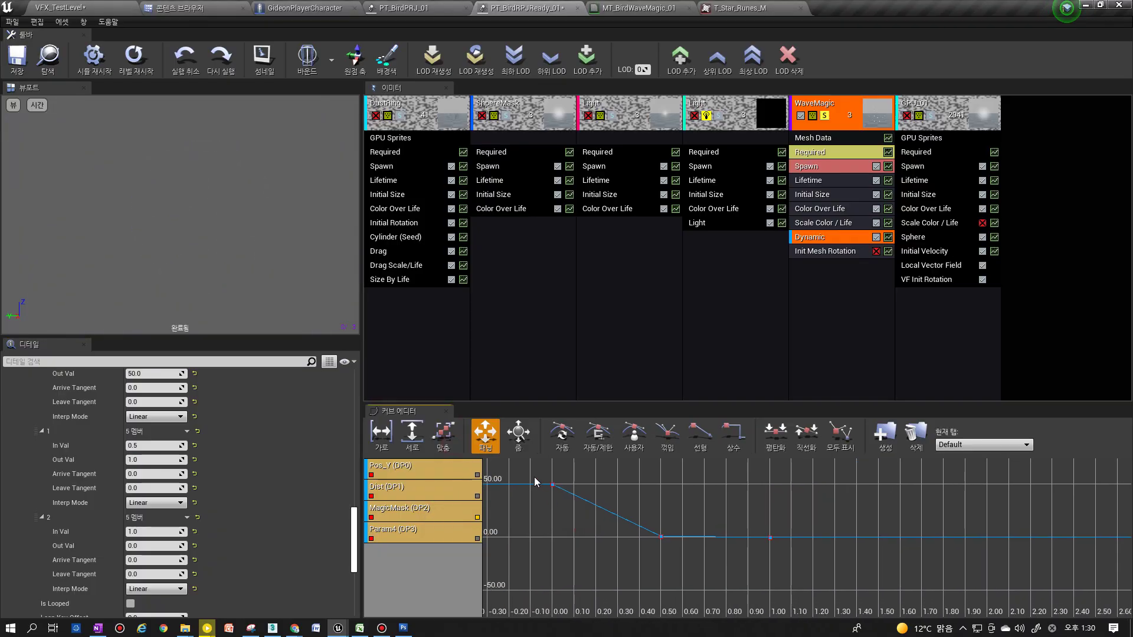
{"action": "left_click", "coordinate": [562, 436]}
{"action": "scroll", "coordinate": [608, 529], "scroll_direction": "up", "scroll_amount": 2}
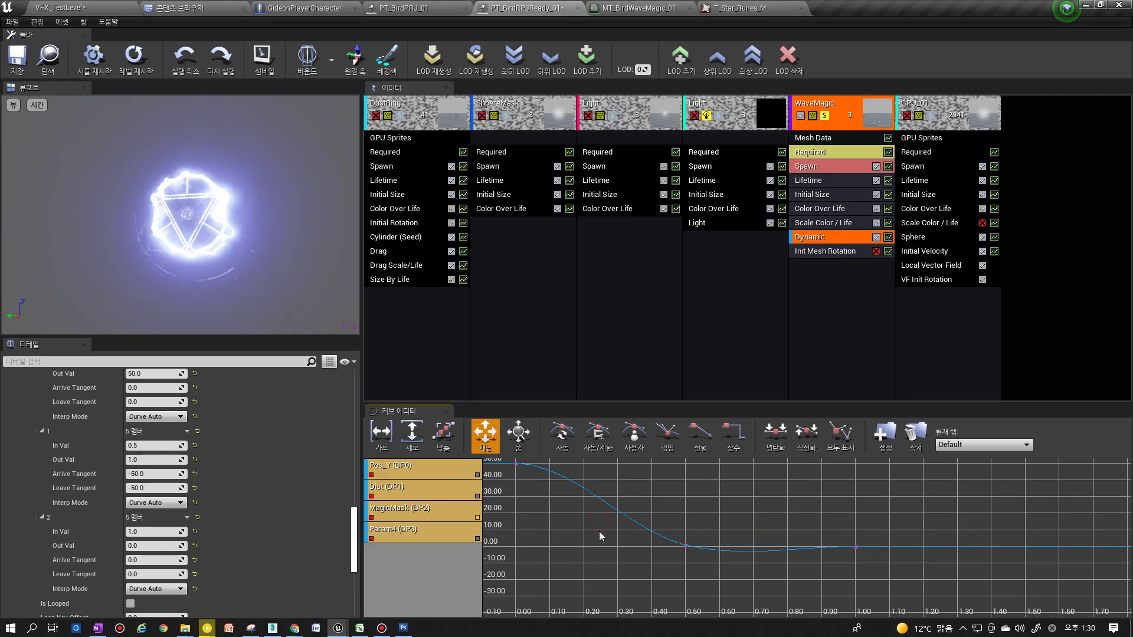
Set the Out Val of MagicMask curve point 1 to 10
{"action": "left_click", "coordinate": [155, 546]}
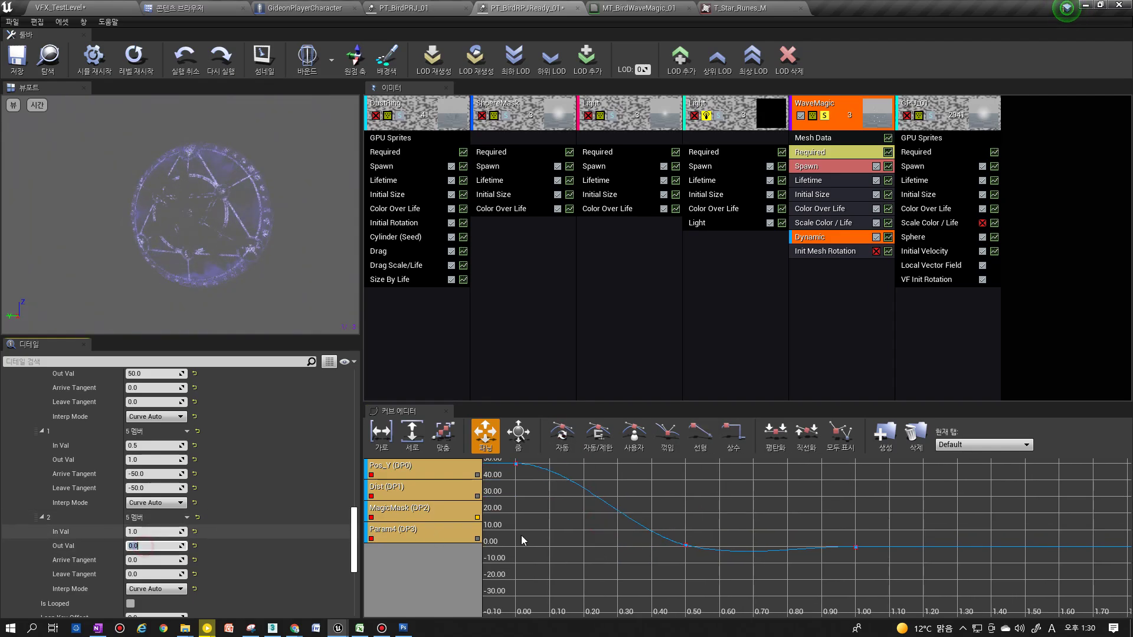
{"action": "left_click_drag", "start_coordinate": [522, 540], "coordinate": [599, 522]}
{"action": "left_click", "coordinate": [160, 473]}
{"action": "left_click", "coordinate": [155, 459]}
{"action": "type", "text": "10"}
{"action": "key", "text": "Return"}
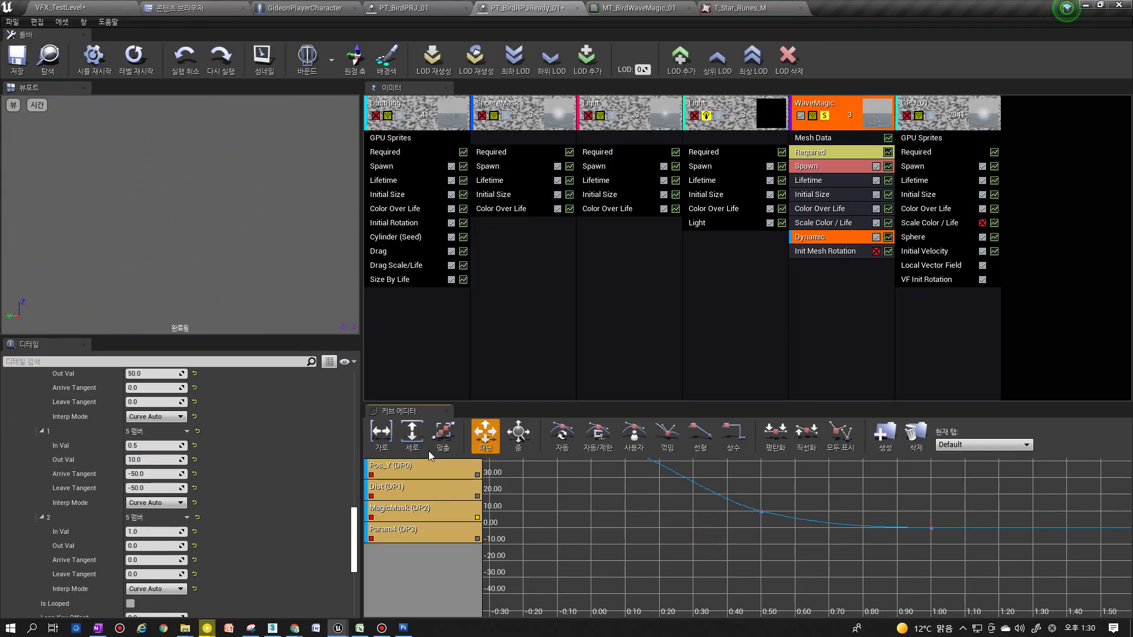
Try In Val settings of 0.8 and 0.7 for MagicMask curve point 1, and settle on 0.6
{"action": "left_click", "coordinate": [415, 440]}
{"action": "left_click", "coordinate": [382, 440]}
{"action": "left_click", "coordinate": [533, 471]}
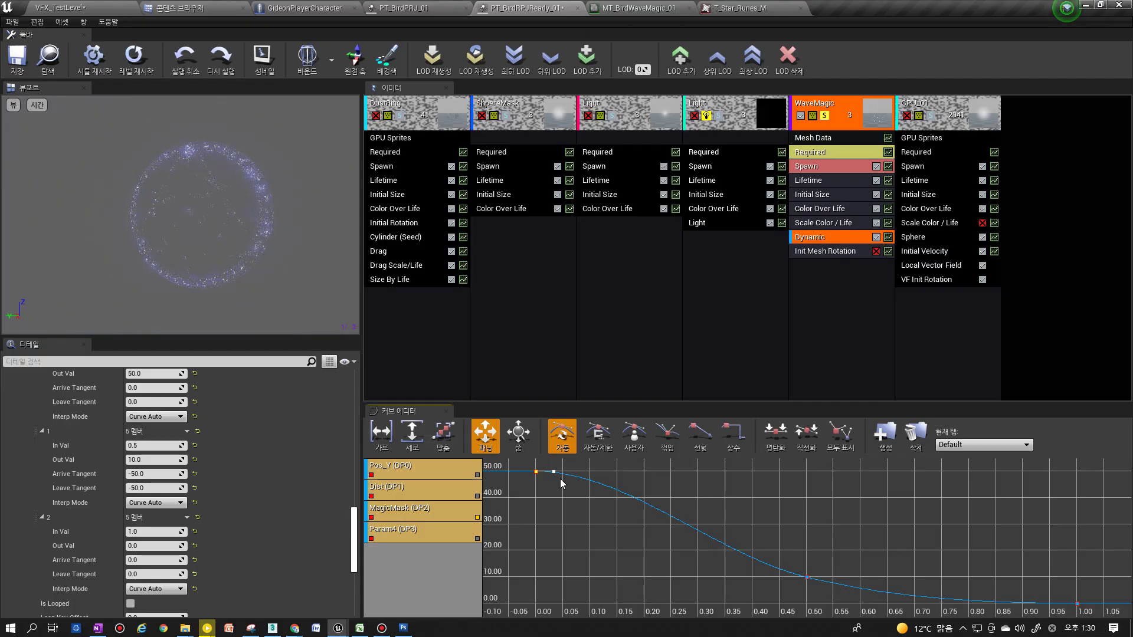
{"action": "left_click_drag", "start_coordinate": [820, 557], "coordinate": [811, 555]}
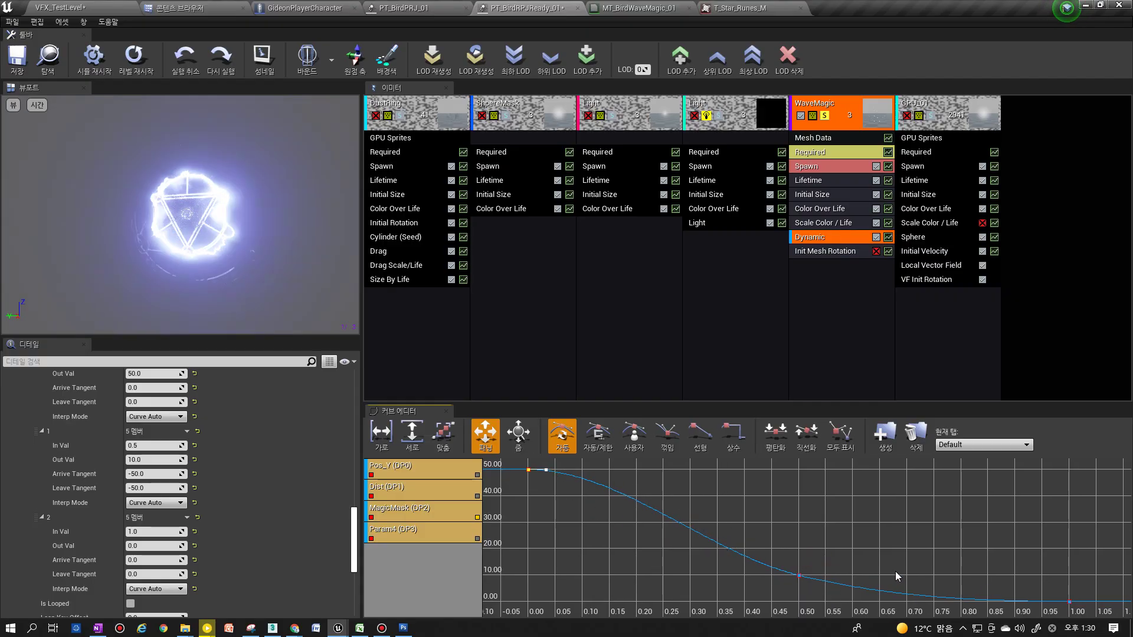
{"action": "left_click", "coordinate": [142, 445]}
{"action": "key", "text": "BackSpace"}
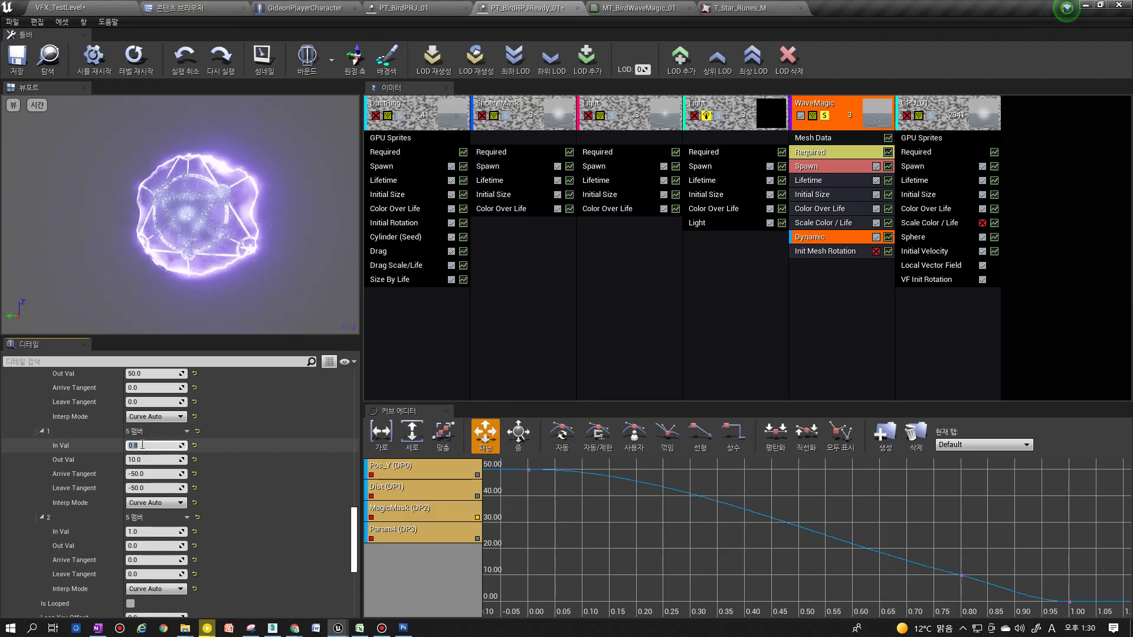
{"action": "type", "text": "0.7"}
{"action": "key", "text": "Return"}
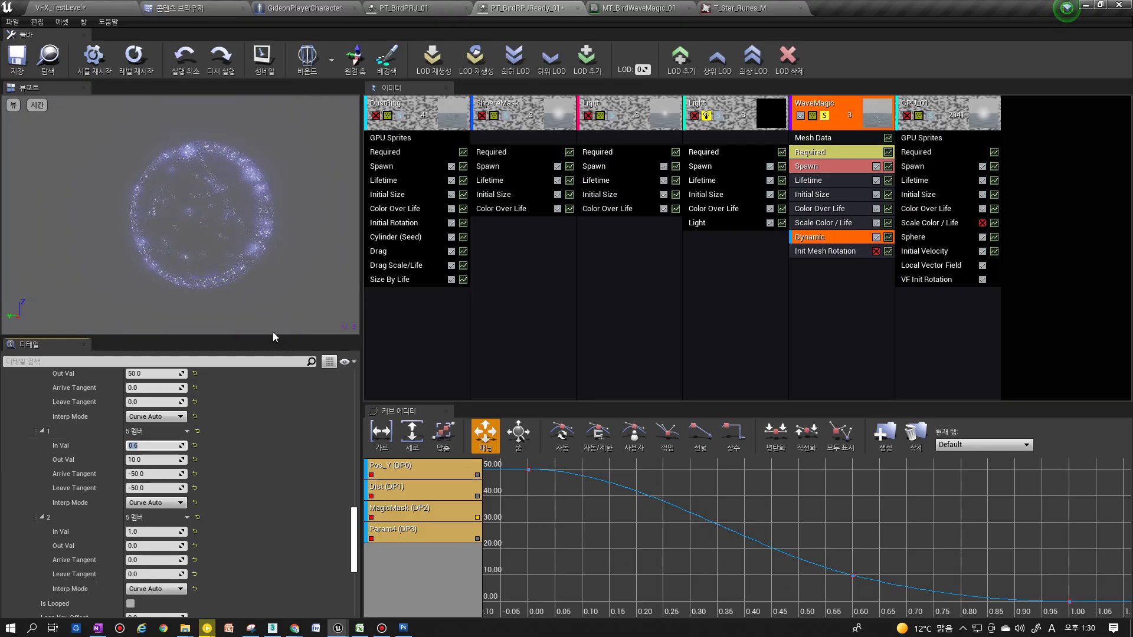
Reset the PT_BirdRPJReady_01 emitter in VFX_TestLevel to replay its effect, and return to its particle editor
{"action": "left_click", "coordinate": [85, 8]}
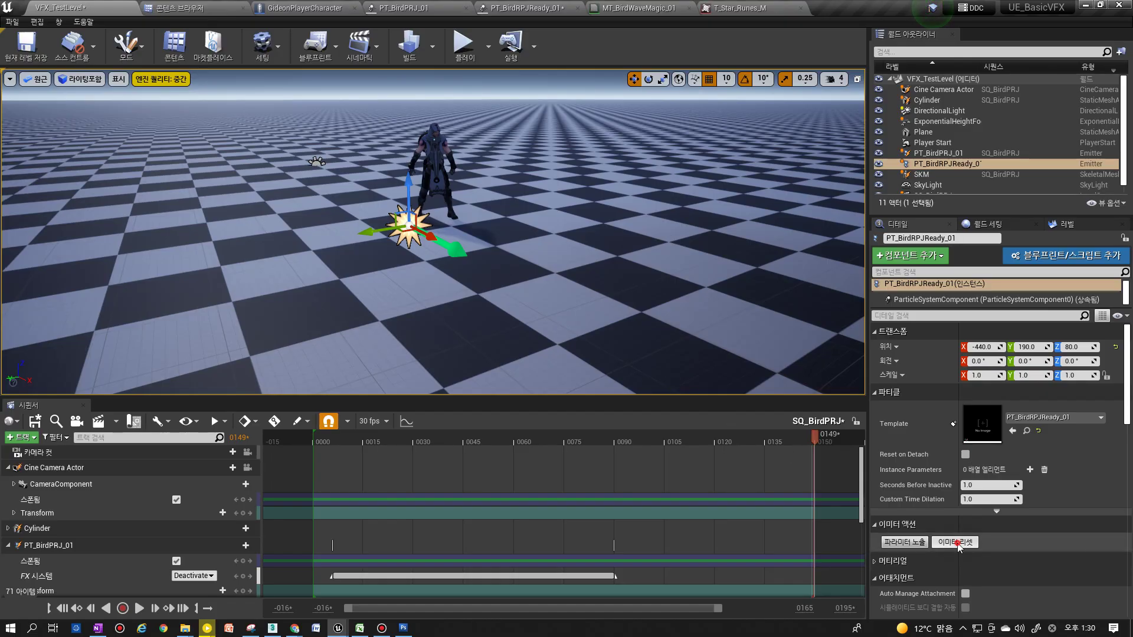
{"action": "left_click", "coordinate": [956, 542]}
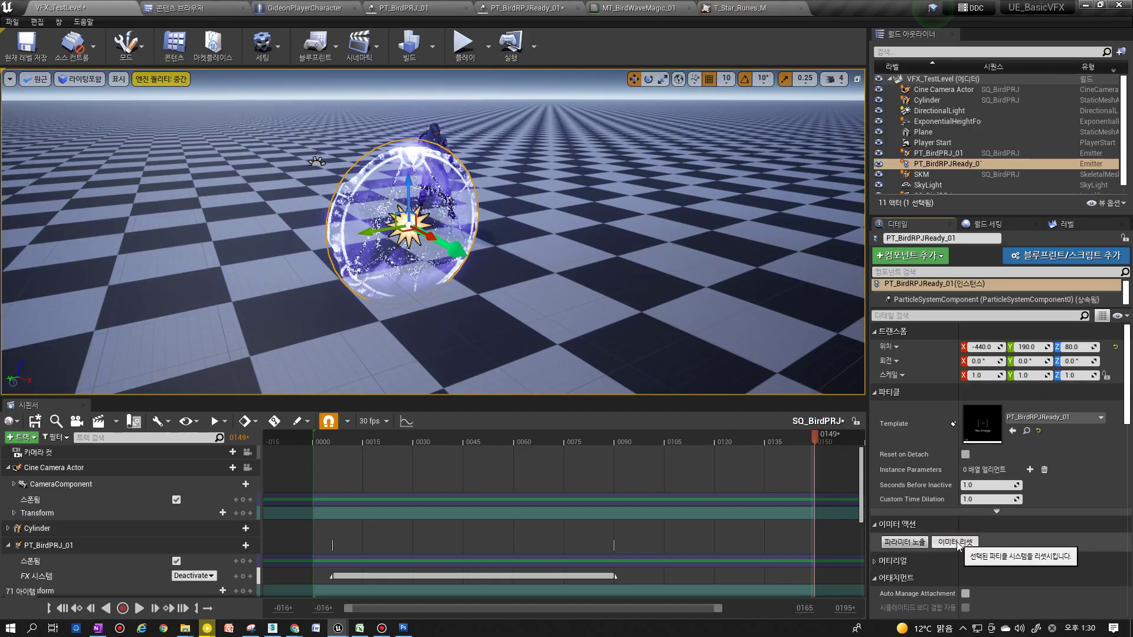
{"action": "left_click", "coordinate": [561, 8]}
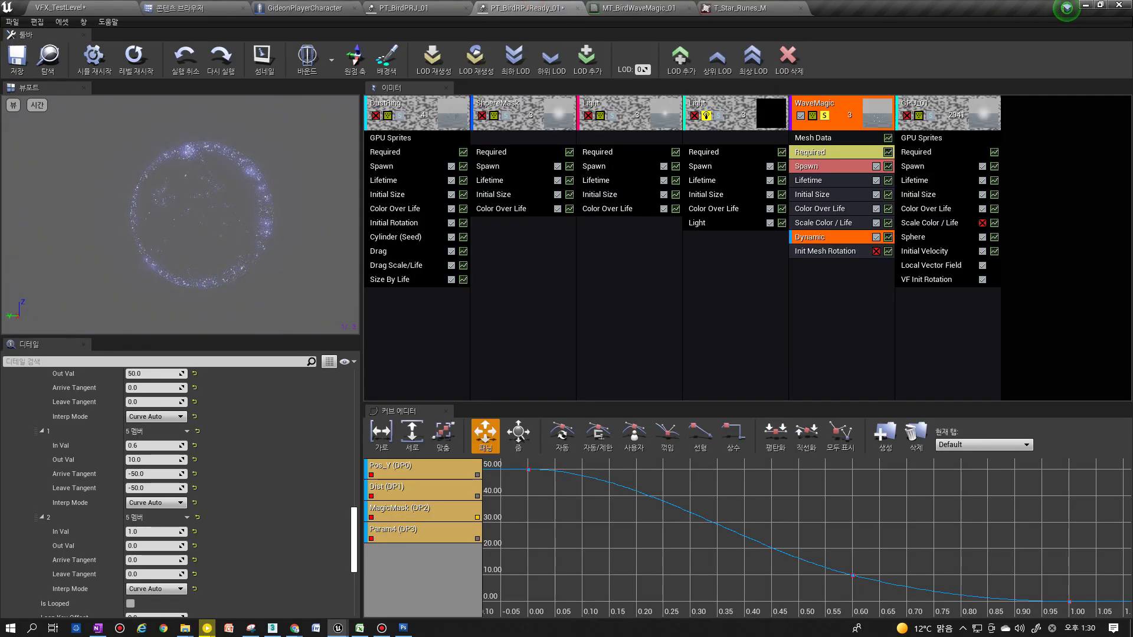
Add a Size By Life module to the WaveMagic emitter
{"action": "left_click", "coordinate": [813, 199]}
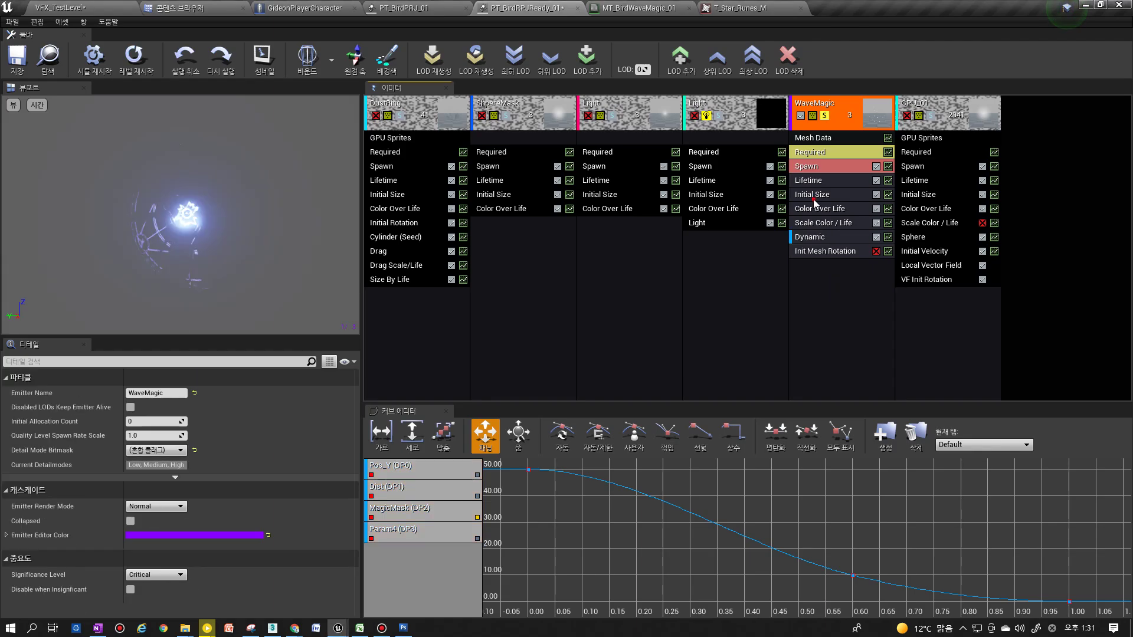
{"action": "right_click", "coordinate": [811, 267]}
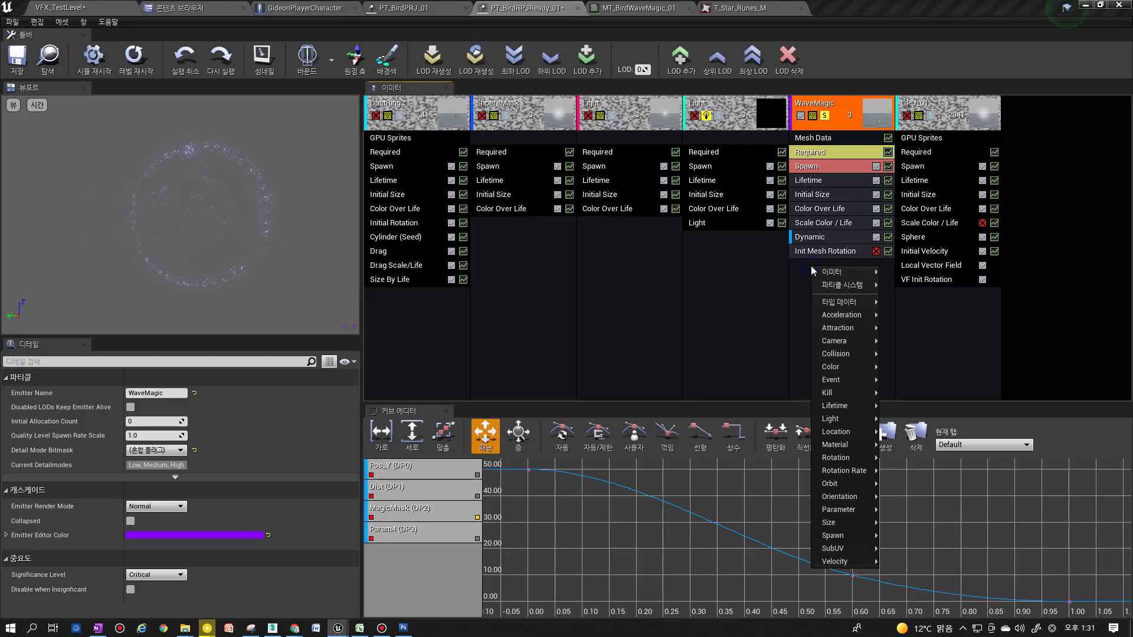
{"action": "left_click", "coordinate": [804, 266]}
{"action": "right_click", "coordinate": [806, 267]}
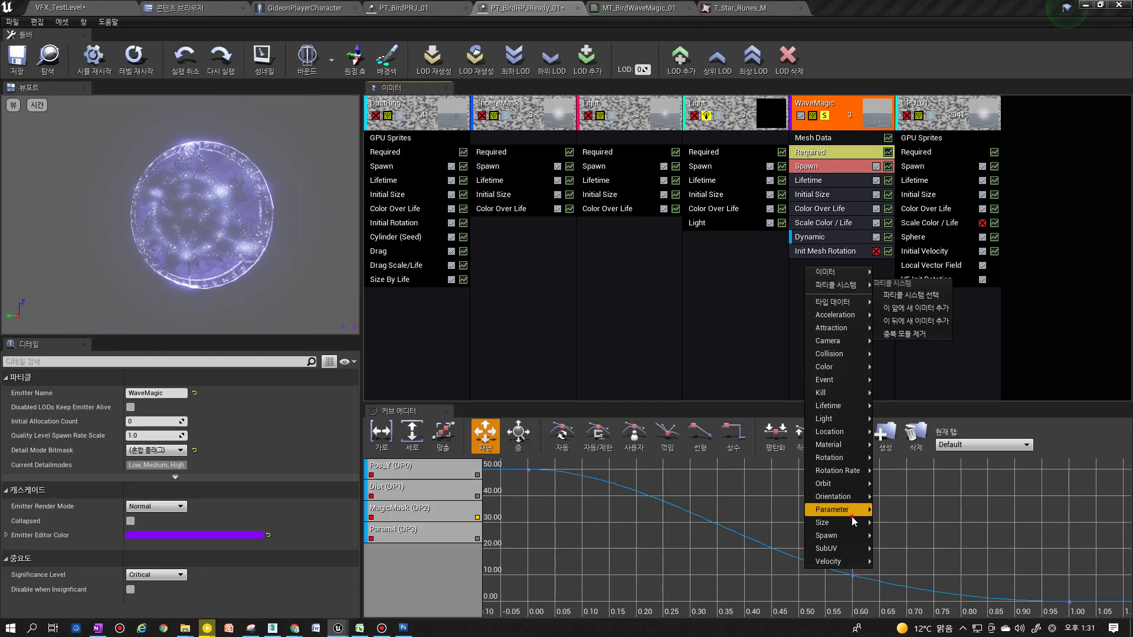
{"action": "mouse_move", "coordinate": [853, 523]}
{"action": "left_click", "coordinate": [901, 548]}
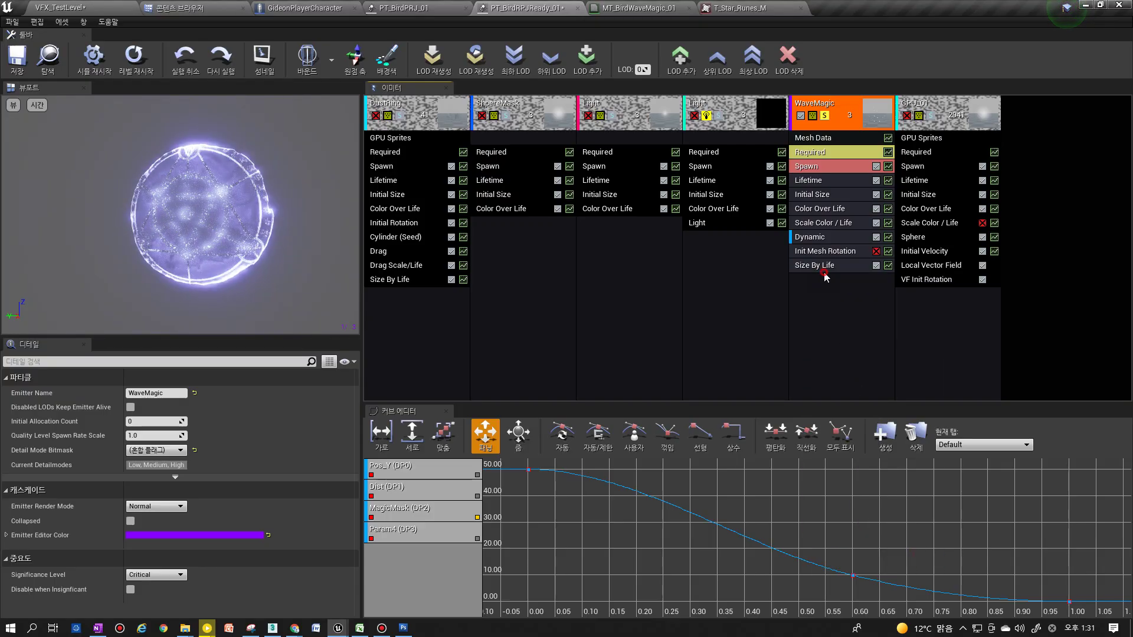
Set the Out Val X of point 1 in WaveMagic's Size By Life module to 10
{"action": "left_click", "coordinate": [154, 496]}
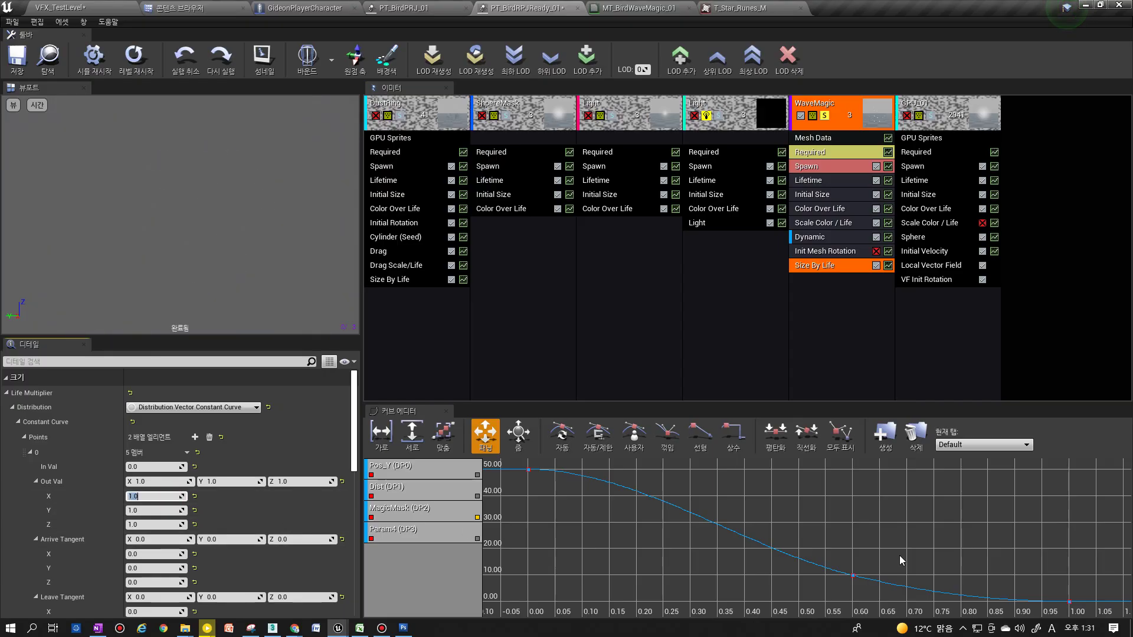
{"action": "scroll", "coordinate": [121, 537], "scroll_direction": "down", "scroll_amount": 10}
{"action": "left_click", "coordinate": [152, 491]}
{"action": "type", "text": "10"}
{"action": "key", "text": "Return"}
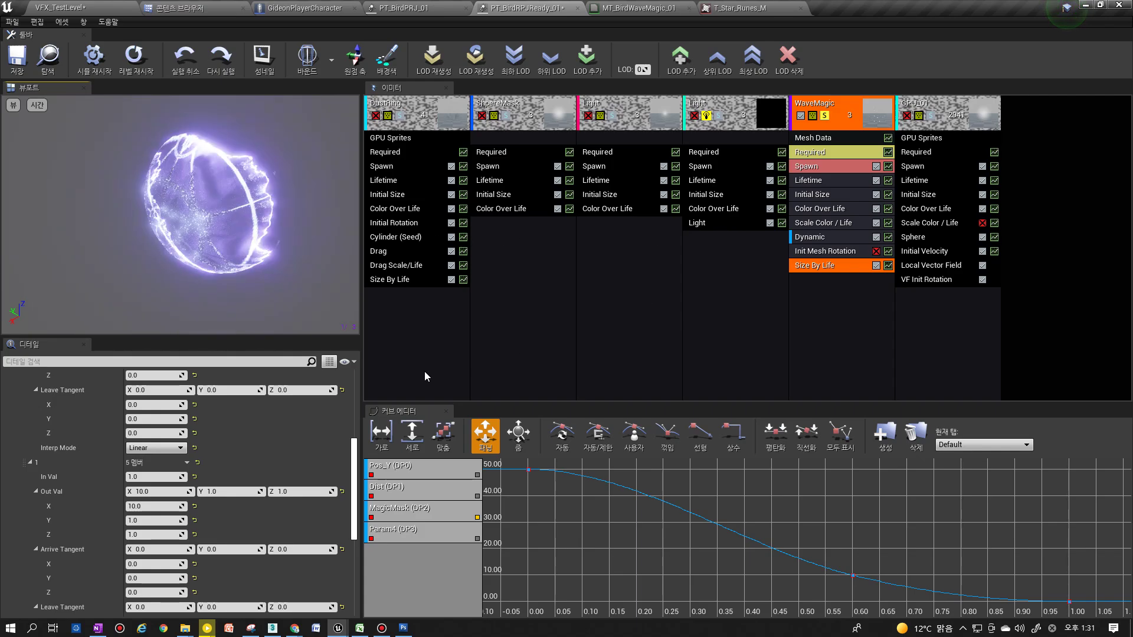
Set the Out Val Y and Z of Size By Life point 1 to 1.2
{"action": "left_click", "coordinate": [231, 490]}
{"action": "type", "text": "1.2"}
{"action": "left_click", "coordinate": [299, 491]}
{"action": "type", "text": "1.2"}
{"action": "key", "text": "Return"}
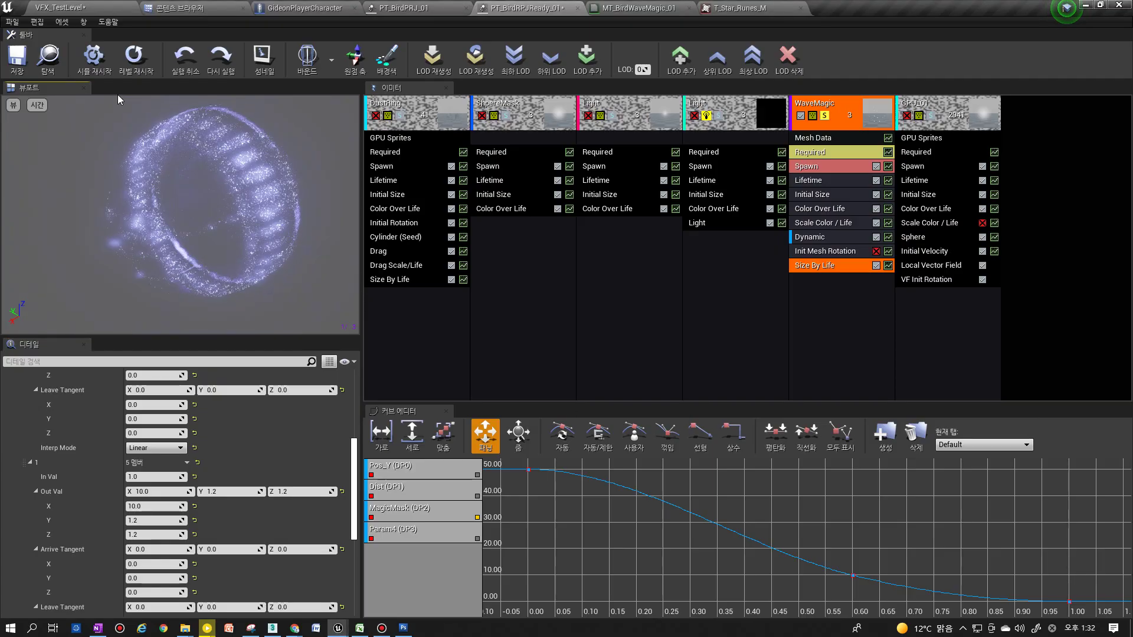
Replay the PT_BirdRPJReady_01 effect in VFX_TestLevel from an angled view beside the character, and return to its particle editor
{"action": "left_click", "coordinate": [65, 8]}
{"action": "left_click", "coordinate": [953, 543]}
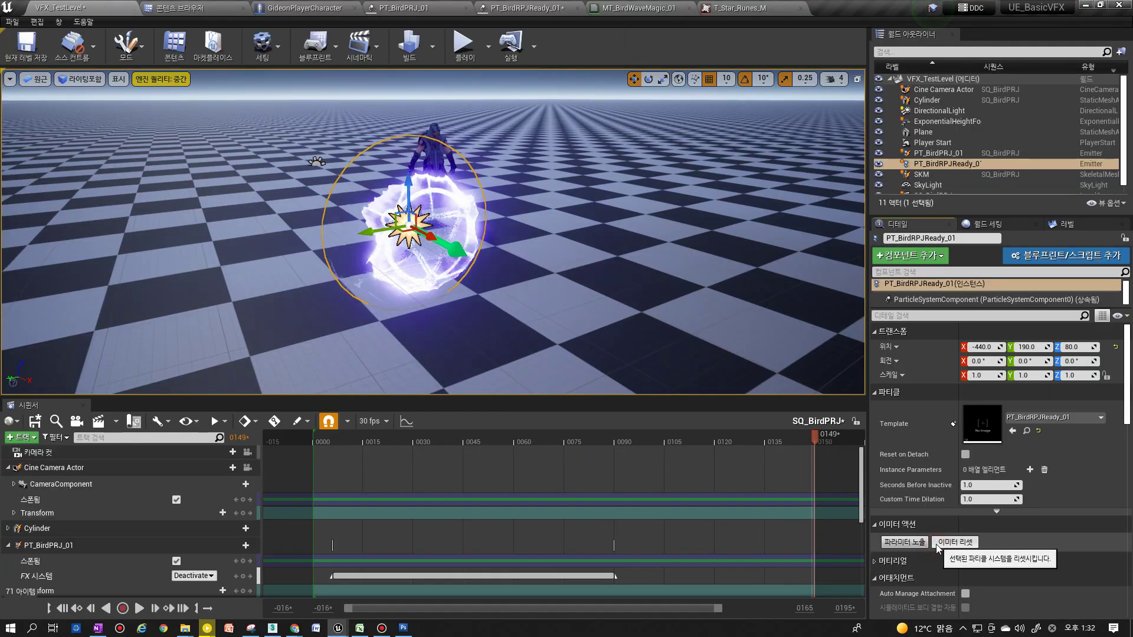
{"action": "left_click", "coordinate": [954, 543]}
{"action": "mouse_move", "coordinate": [658, 382]}
{"action": "right_mouse_down"}
{"action": "mouse_move", "coordinate": [679, 395]}
{"action": "mouse_move", "coordinate": [649, 366]}
{"action": "right_mouse_up"}
{"action": "left_click", "coordinate": [956, 542]}
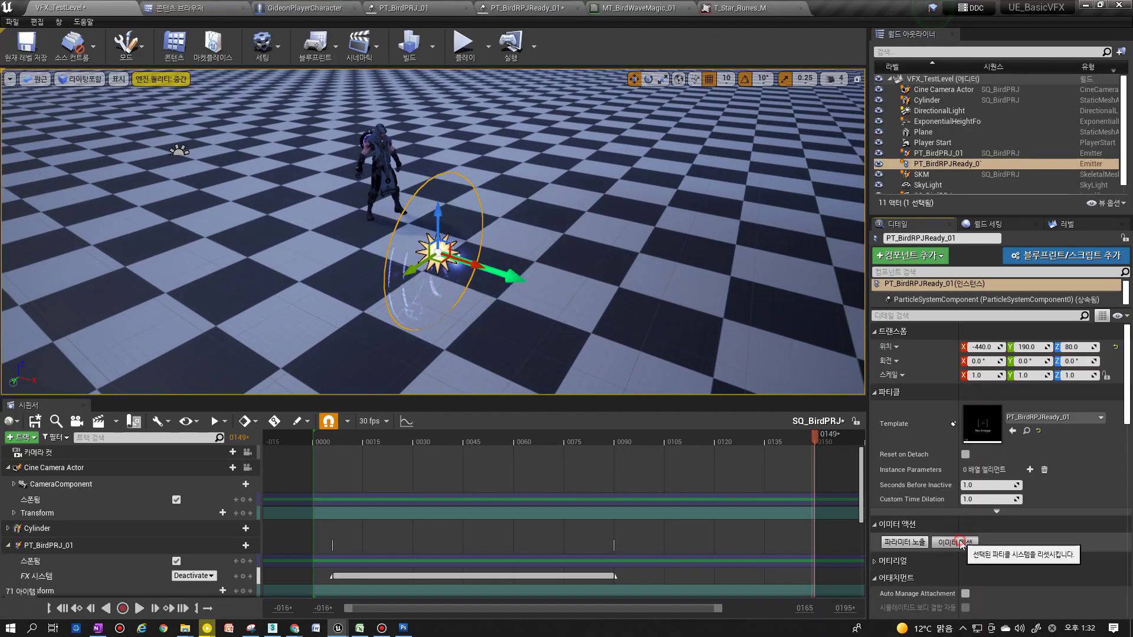
{"action": "left_click", "coordinate": [960, 543]}
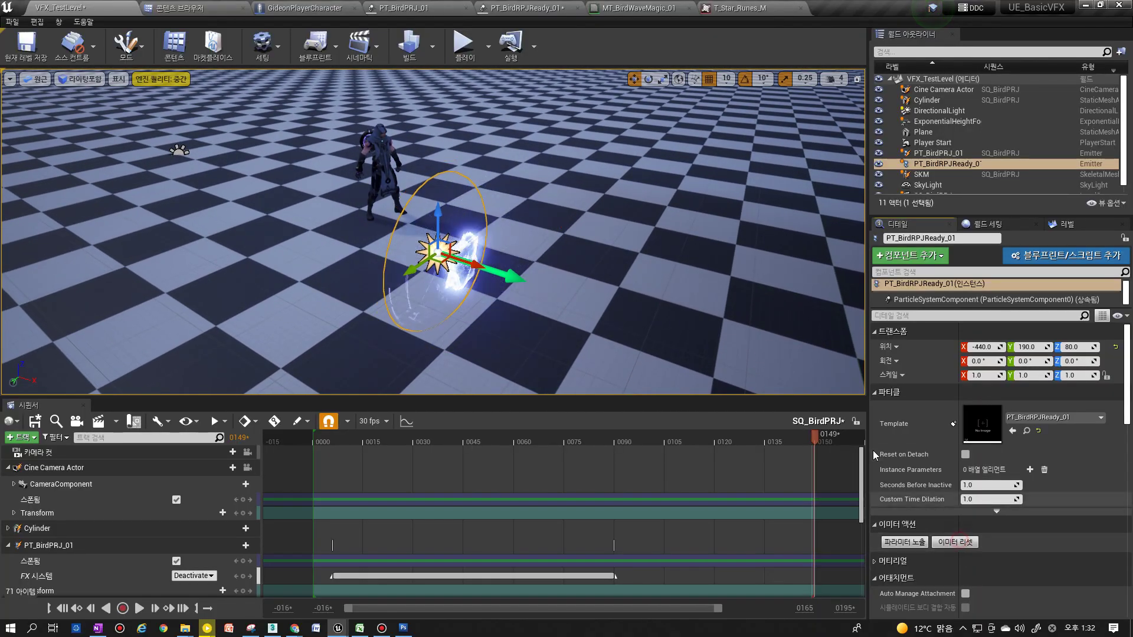
{"action": "left_click", "coordinate": [556, 17]}
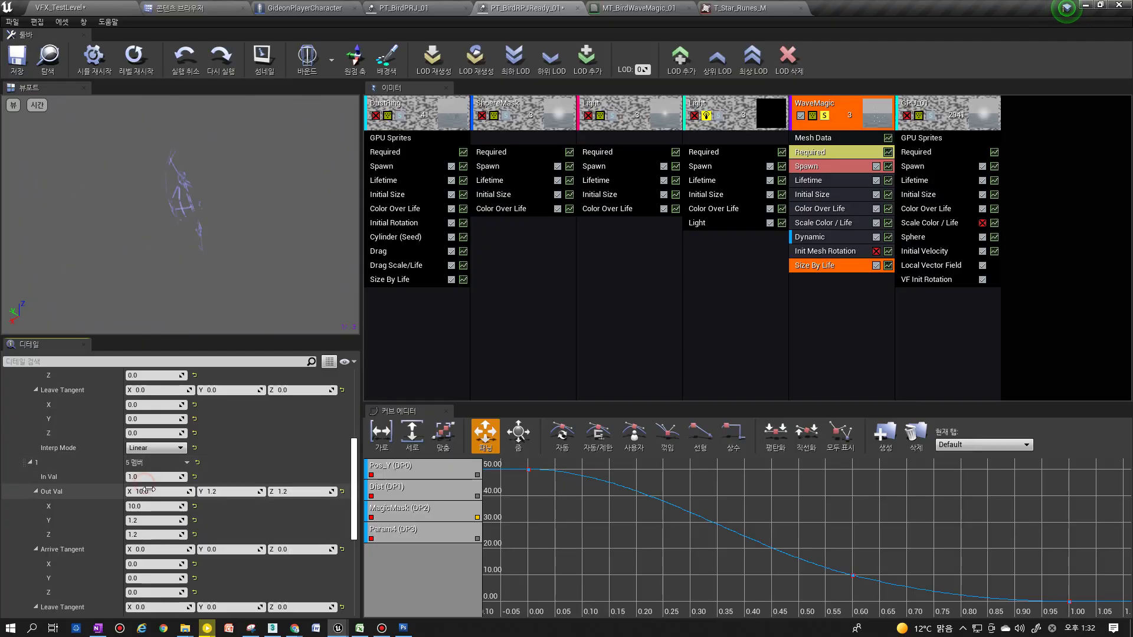
Set the Out Val X of Size By Life point 1 to 5, and replace all curves in the curve editor with LifeMultiplier
{"action": "left_click_drag", "start_coordinate": [150, 489], "coordinate": [136, 489]}
{"action": "right_click", "coordinate": [416, 461]}
{"action": "left_click", "coordinate": [446, 470]}
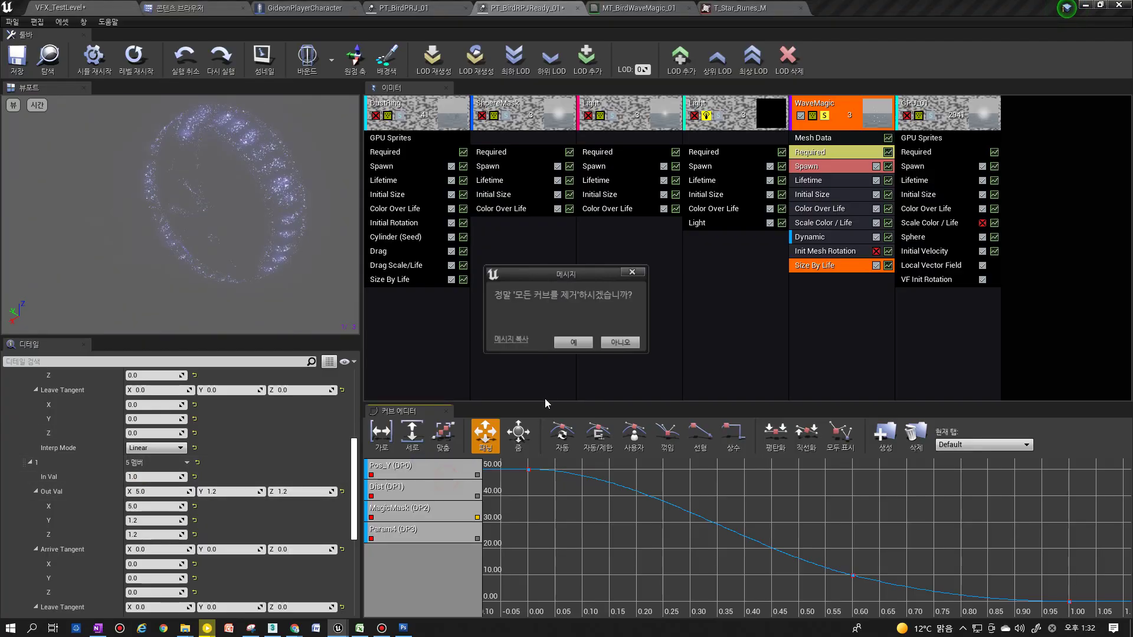
{"action": "left_click", "coordinate": [573, 344]}
{"action": "left_click", "coordinate": [888, 265]}
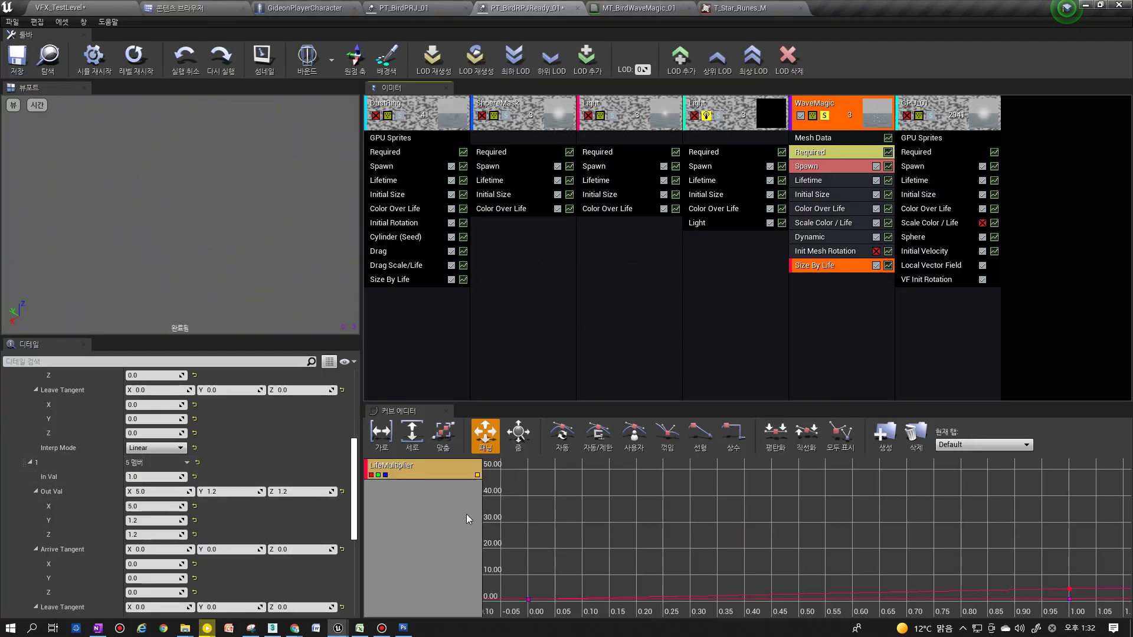
Show only the X channel of the LifeMultiplier curve and set its two points to Auto interpolation
{"action": "left_click", "coordinate": [426, 443]}
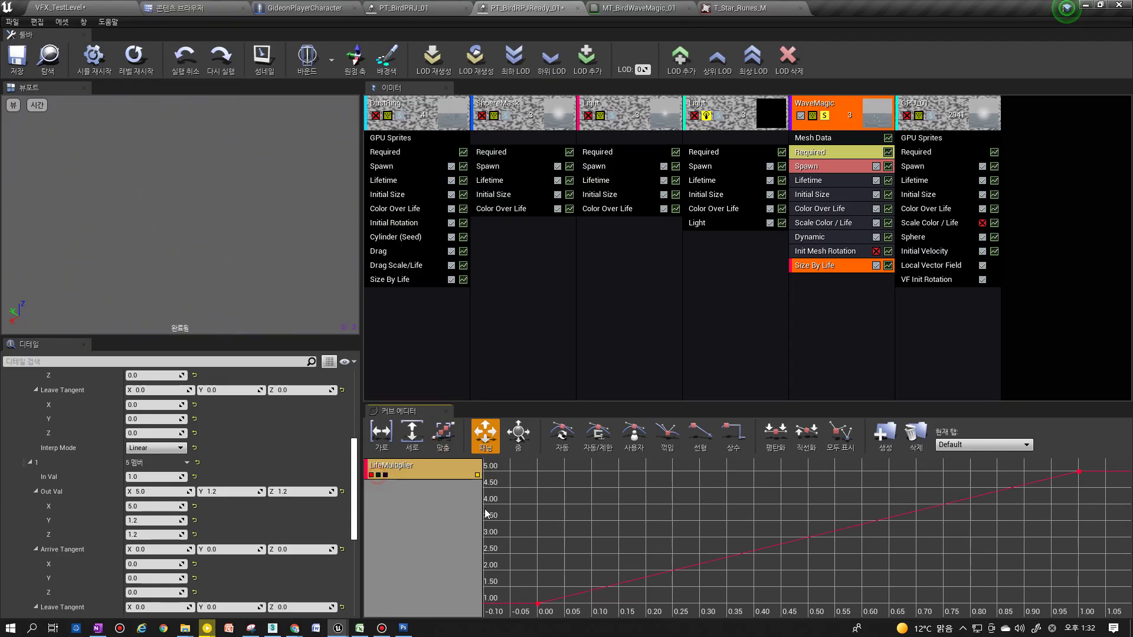
{"action": "scroll", "coordinate": [525, 495], "scroll_direction": "down", "scroll_amount": 3}
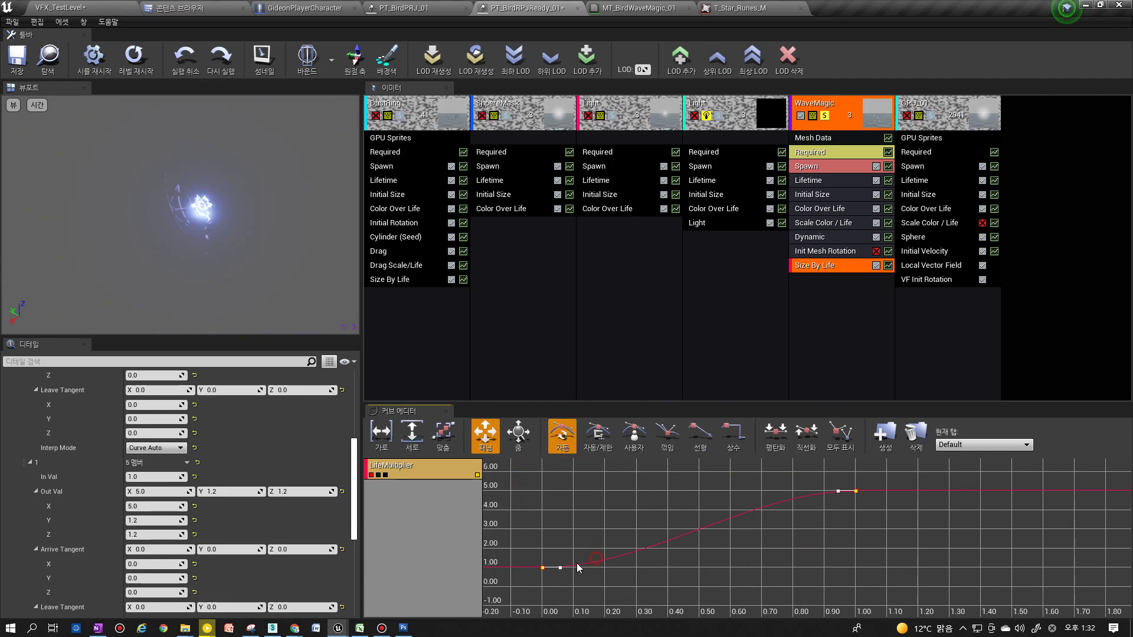
{"action": "scroll", "coordinate": [577, 567], "scroll_direction": "up", "scroll_amount": 2}
Add a point at about 0.2 on the LifeMultiplier X curve, and steepen the end point's tangent
{"action": "left_click", "coordinate": [647, 557], "text": "ctrl"}
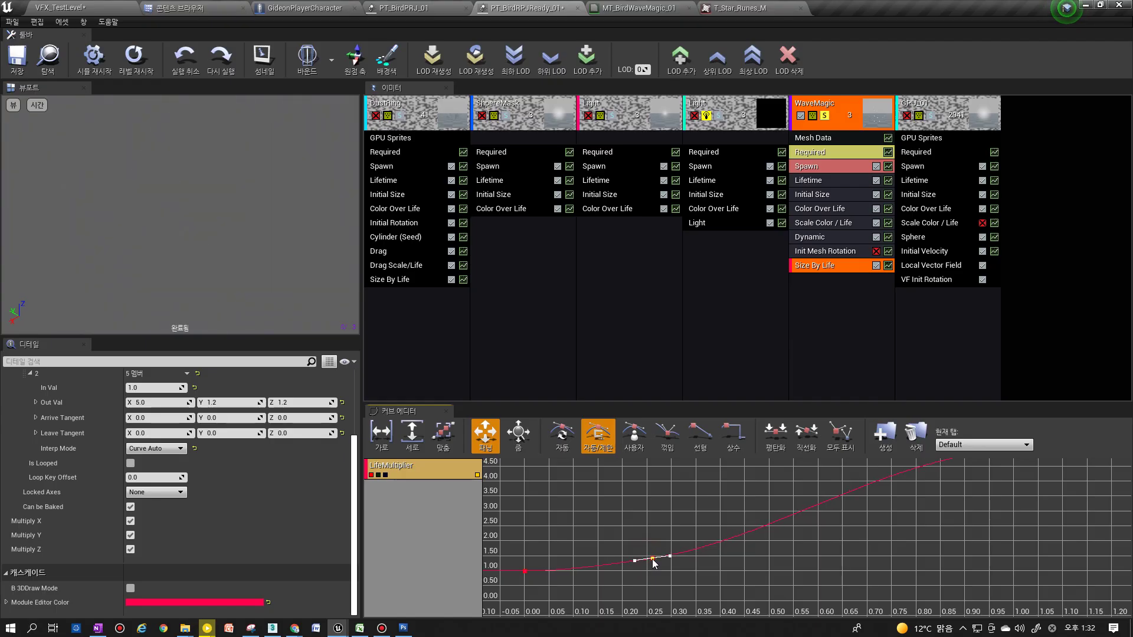
{"action": "left_click_drag", "start_coordinate": [633, 563], "coordinate": [622, 561]}
{"action": "mouse_move", "coordinate": [964, 469]}
{"action": "left_mouse_down"}
{"action": "mouse_move", "coordinate": [953, 482]}
{"action": "mouse_move", "coordinate": [984, 475]}
{"action": "left_mouse_up"}
{"action": "left_click", "coordinate": [1002, 467]}
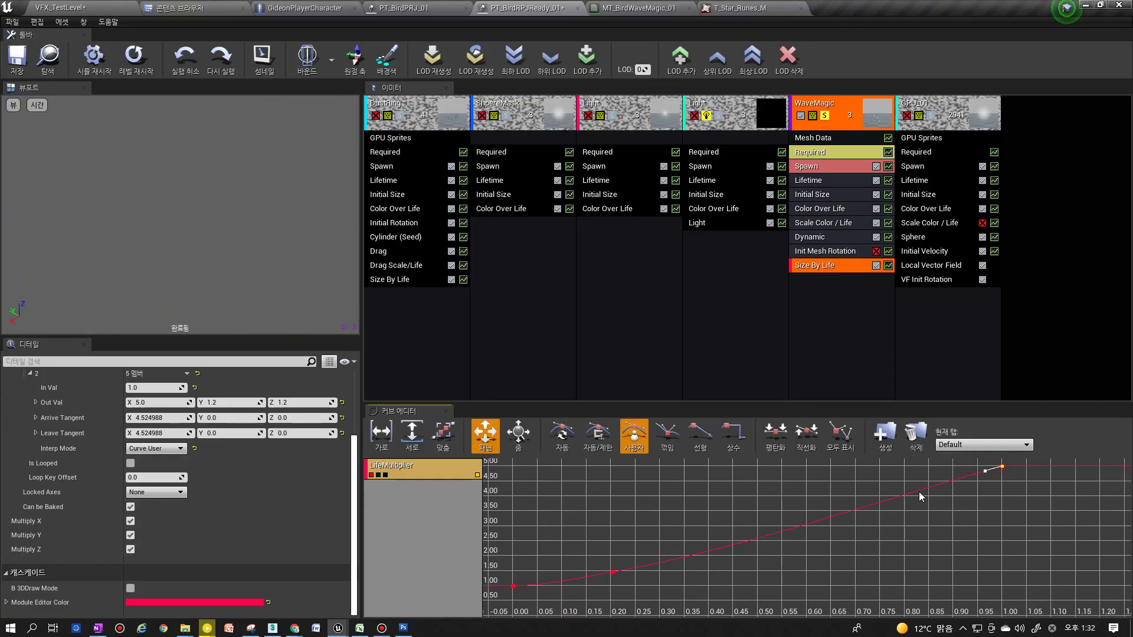
Delete the added point near 0.2 from the LifeMultiplier curve, and select the curve's start point
{"action": "left_click", "coordinate": [614, 571]}
{"action": "key", "text": "Delete"}
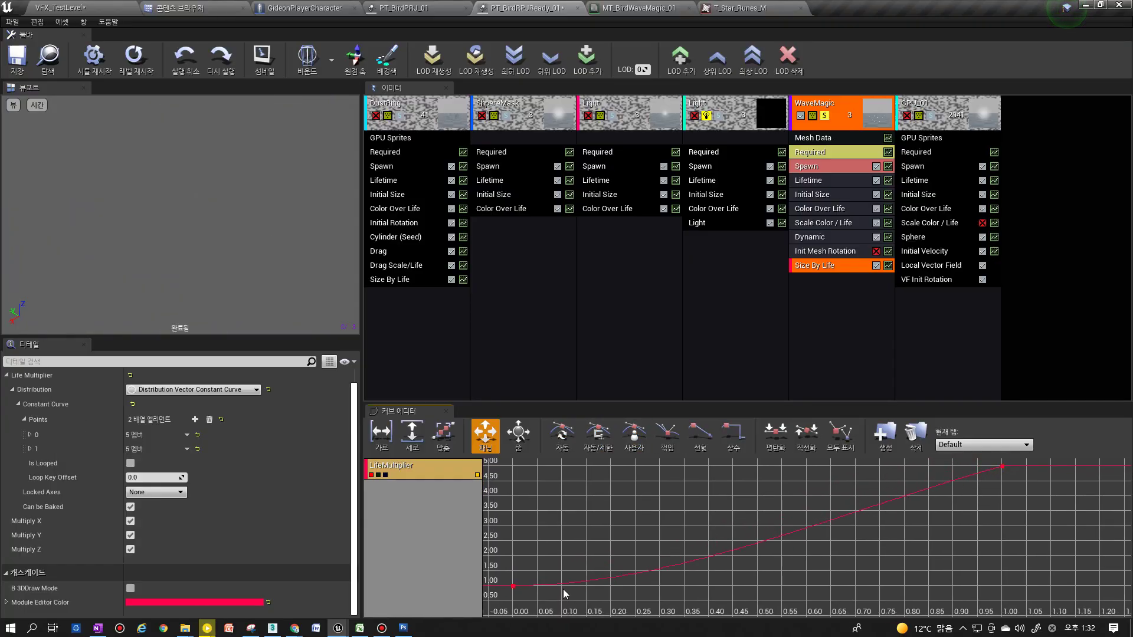
{"action": "left_click", "coordinate": [514, 587]}
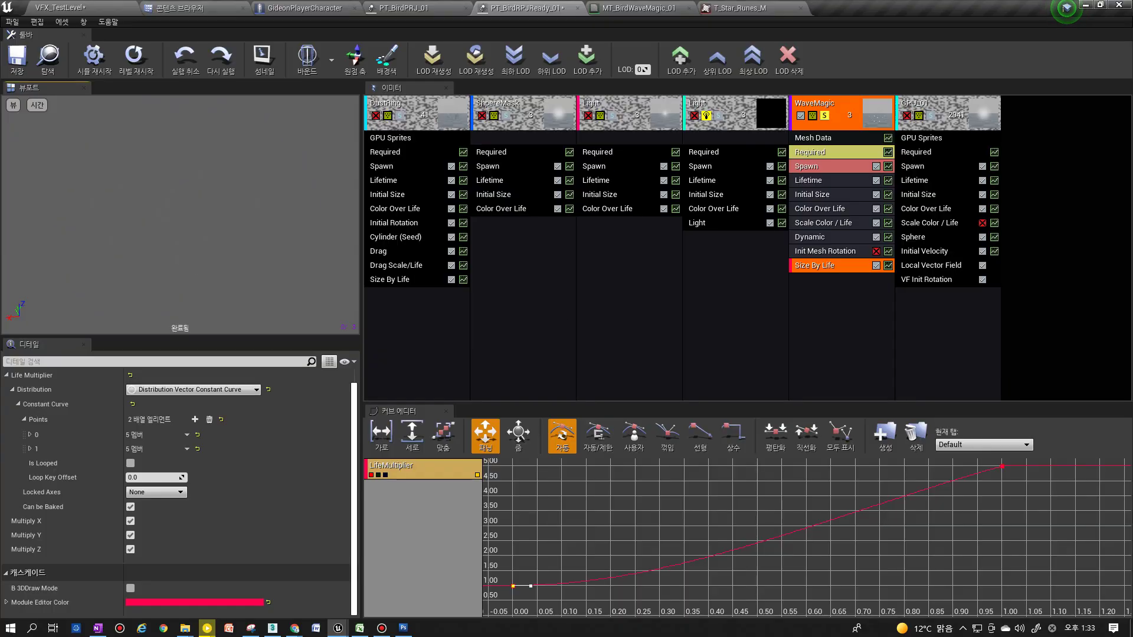
Set the WaveMagic emitter's Screen Alignment to PSA Rectangle in its Required module
{"action": "left_click", "coordinate": [808, 266]}
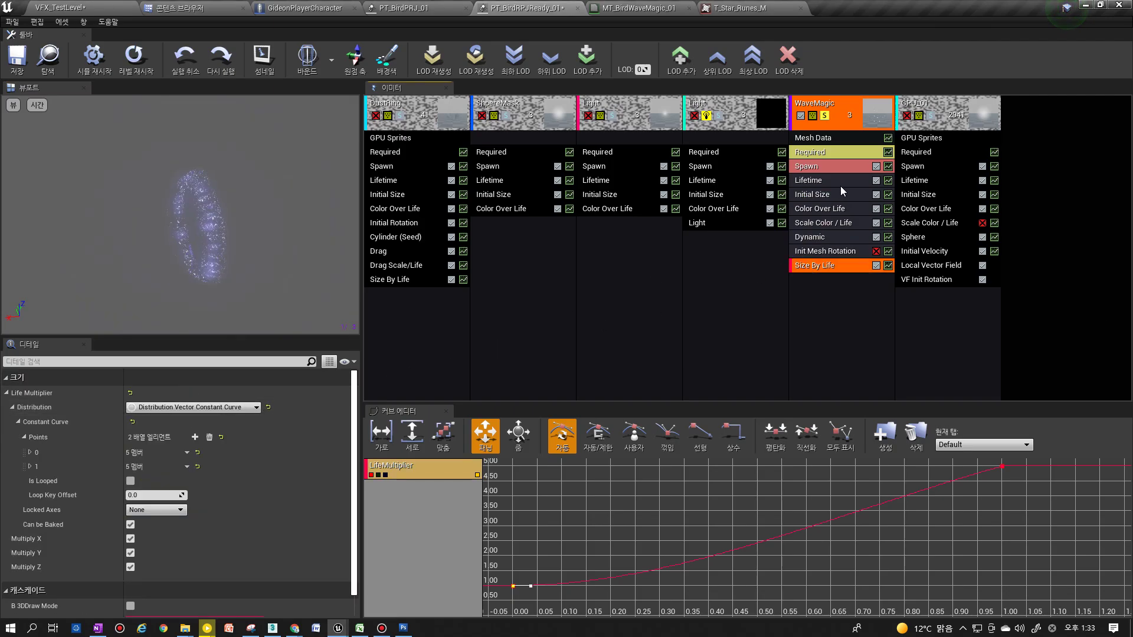
{"action": "left_click", "coordinate": [827, 152]}
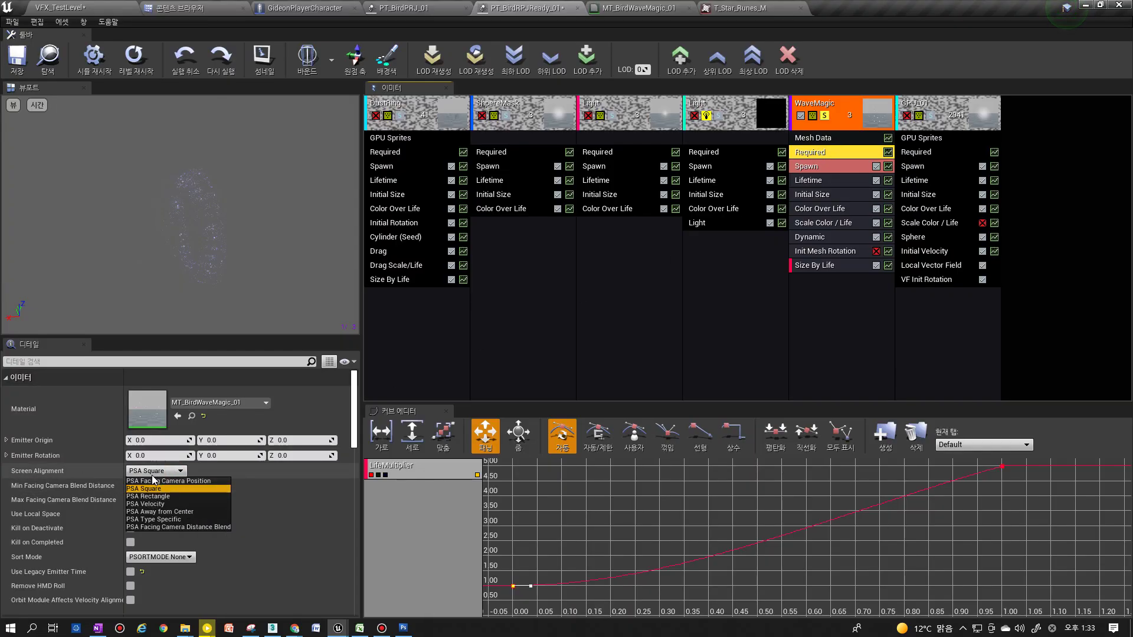
{"action": "left_click", "coordinate": [154, 496]}
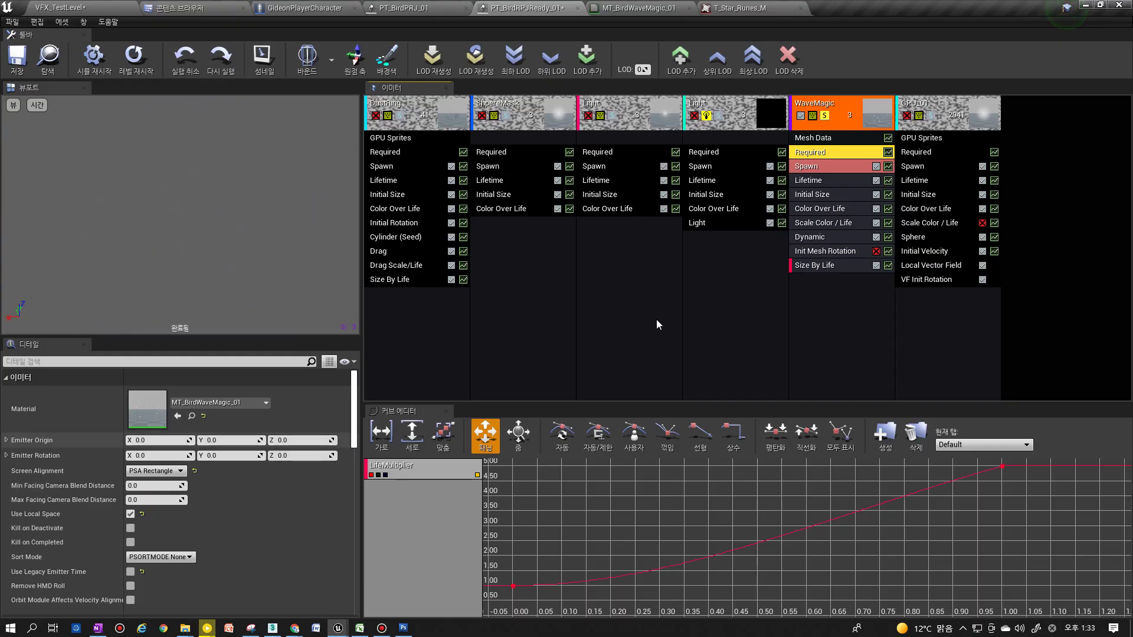
Try Out Val X values of 10 and 8 on WaveMagic's Size By Life point 1, and return it to 5
{"action": "left_click", "coordinate": [827, 265]}
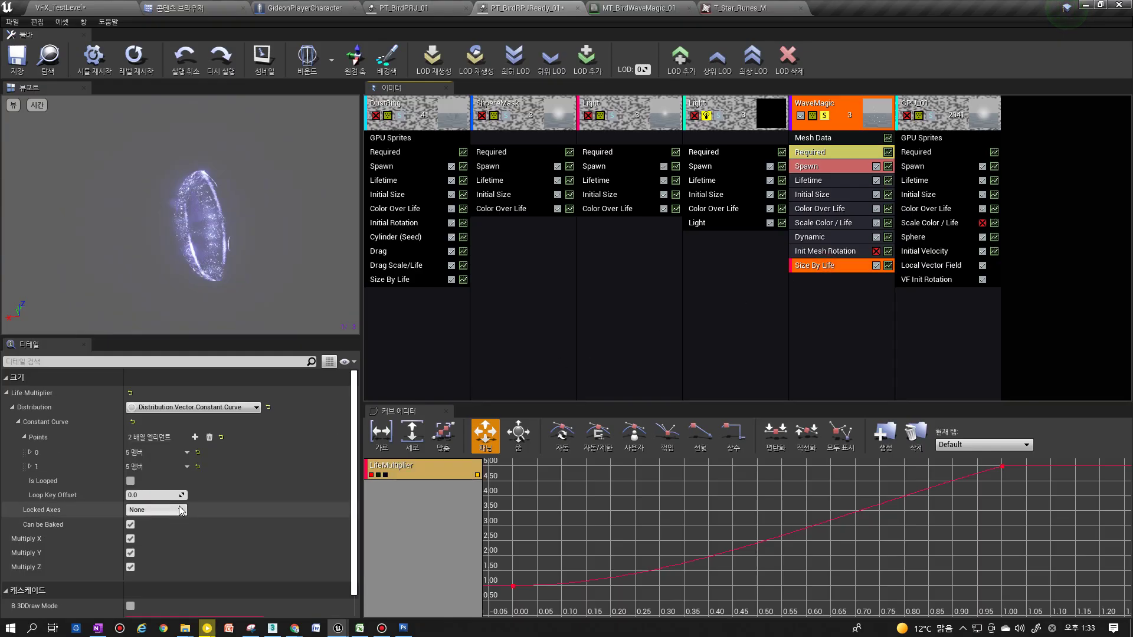
{"action": "left_click", "coordinate": [30, 466]}
{"action": "type", "text": "10.0"}
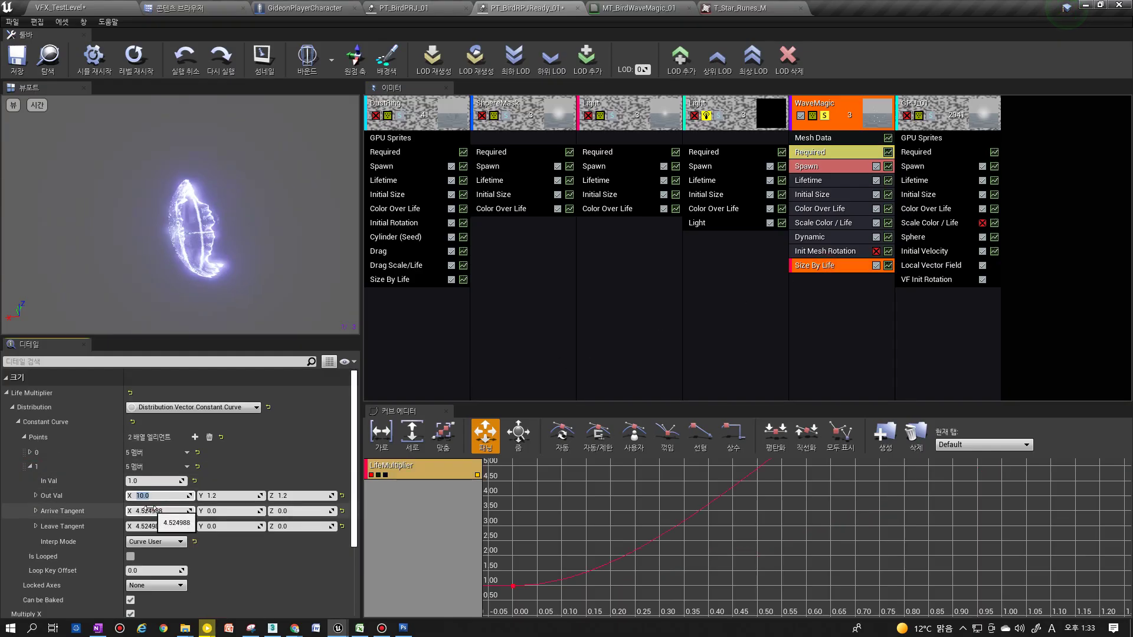
{"action": "key", "text": "BackSpace"}
{"action": "key", "text": "BackSpace"}
{"action": "type", "text": "1"}
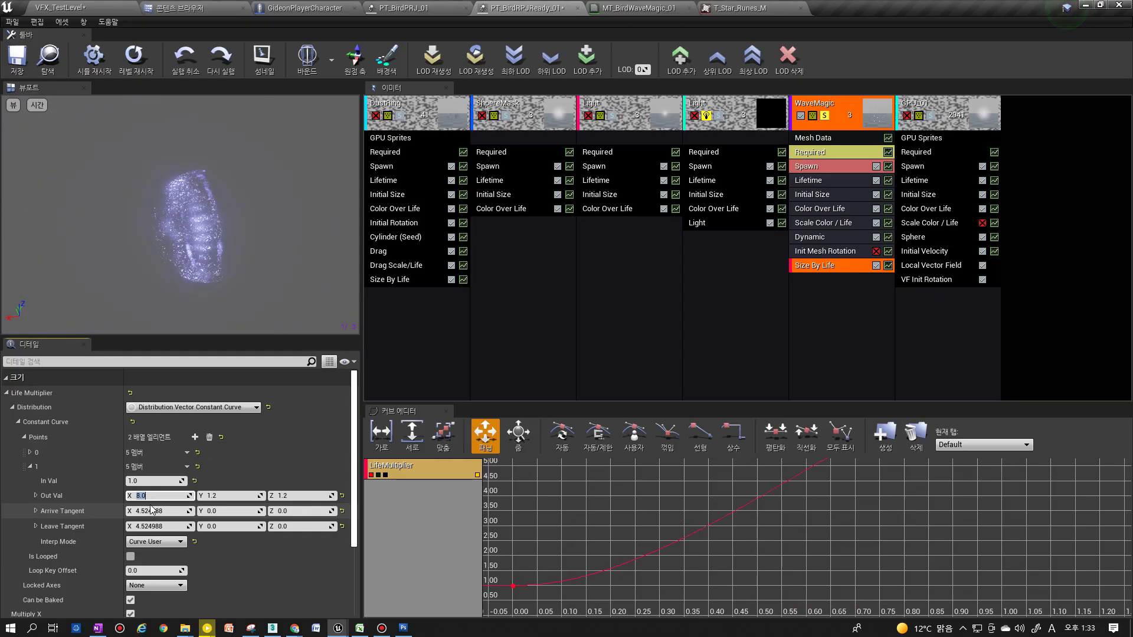
{"action": "type", "text": "5"}
{"action": "key", "text": "Return"}
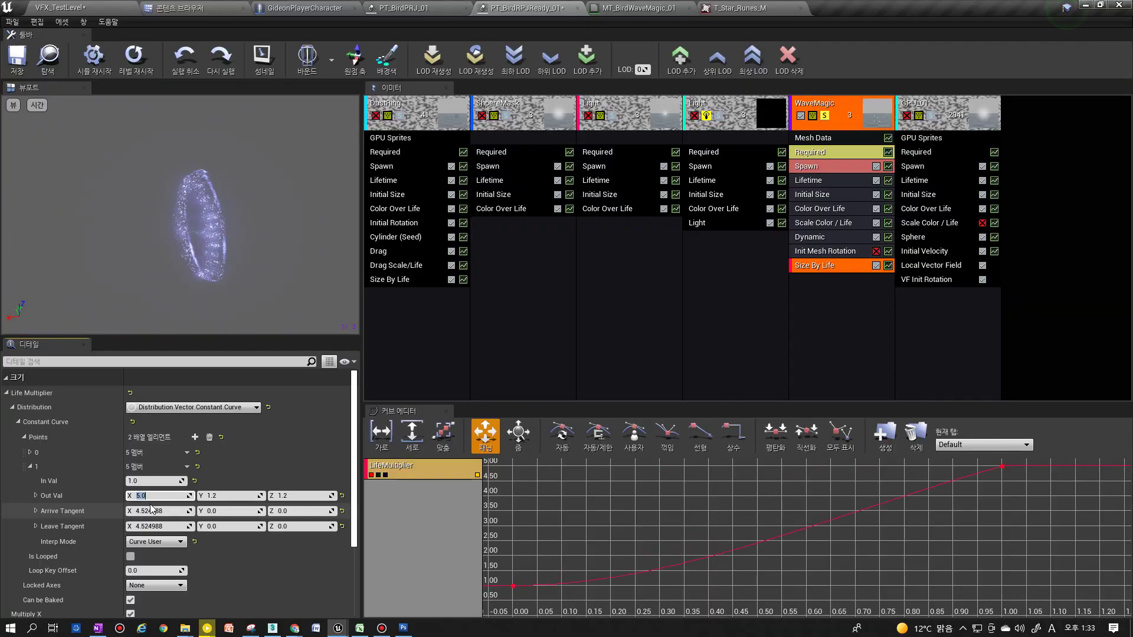
Try reshaping the LifeMultiplier X curve with an extra middle point moved to several positions, and delete that point
{"action": "left_click", "coordinate": [685, 562], "text": "ctrl"}
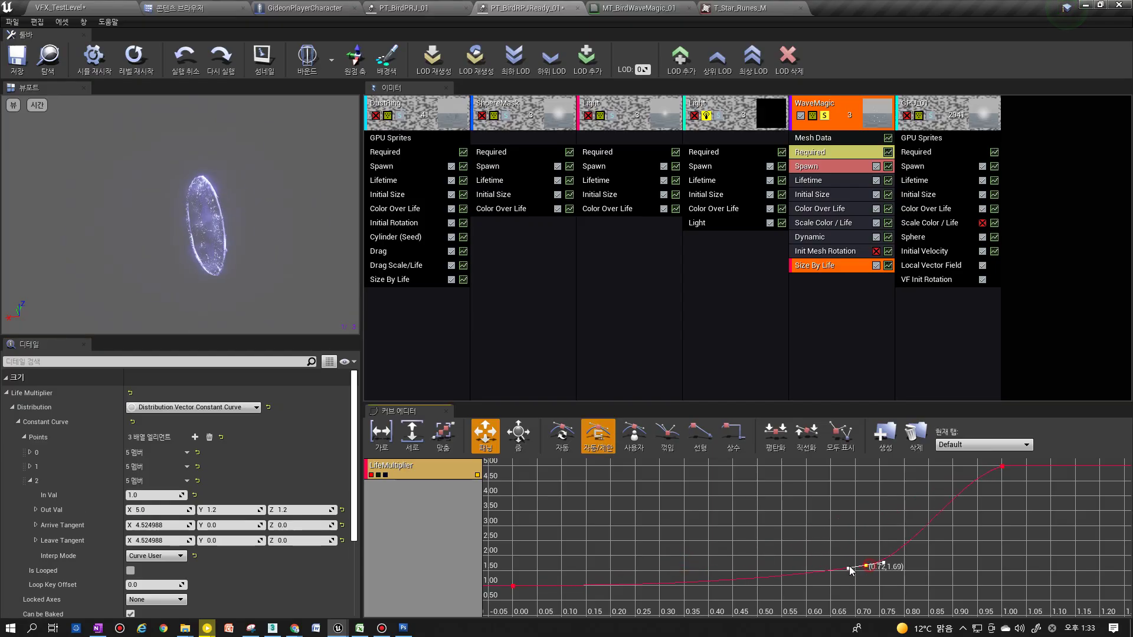
{"action": "left_click_drag", "start_coordinate": [674, 575], "coordinate": [617, 542]}
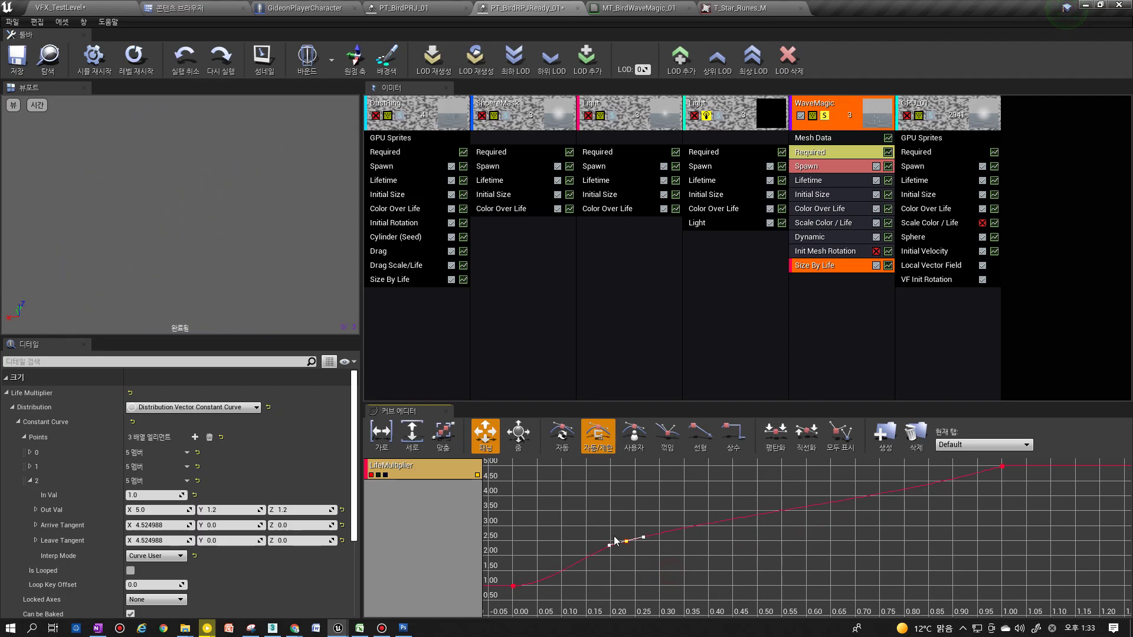
{"action": "left_click_drag", "start_coordinate": [604, 533], "coordinate": [613, 556]}
{"action": "key", "text": "Delete"}
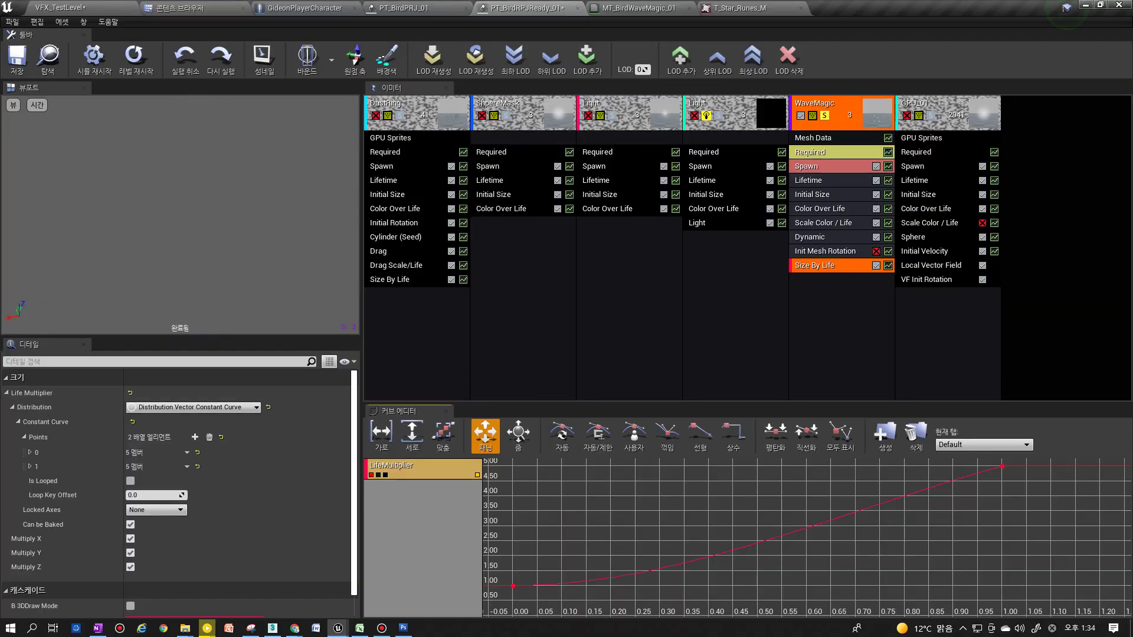
Solo the GPU_01 emitter together with WaveMagic, and replay the combined effect from another viewing angle
{"action": "left_click", "coordinate": [817, 306]}
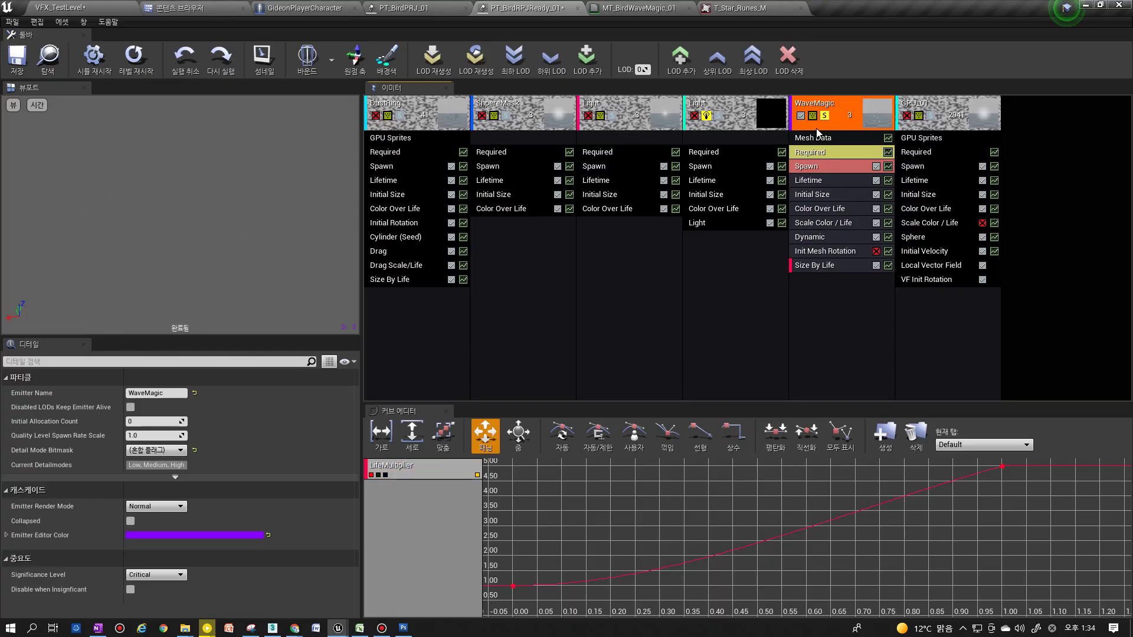
{"action": "left_click", "coordinate": [931, 116]}
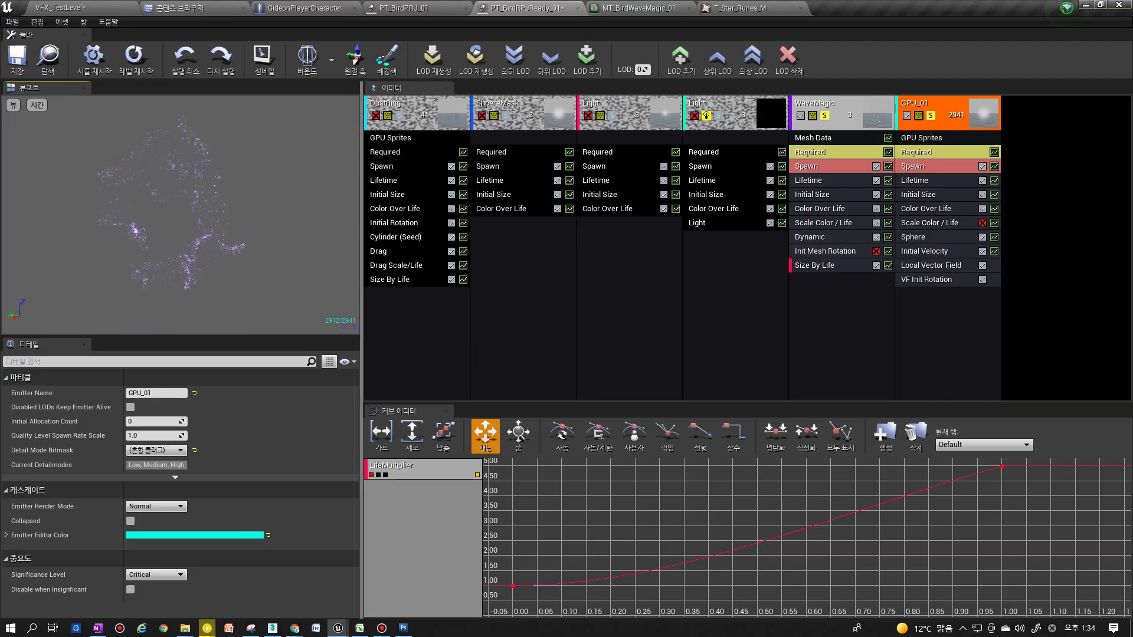
{"action": "left_click", "coordinate": [146, 69]}
{"action": "left_click", "coordinate": [145, 68]}
{"action": "left_click", "coordinate": [146, 68]}
{"action": "left_click_drag", "start_coordinate": [171, 171], "coordinate": [224, 218]}
{"action": "left_click", "coordinate": [141, 74]}
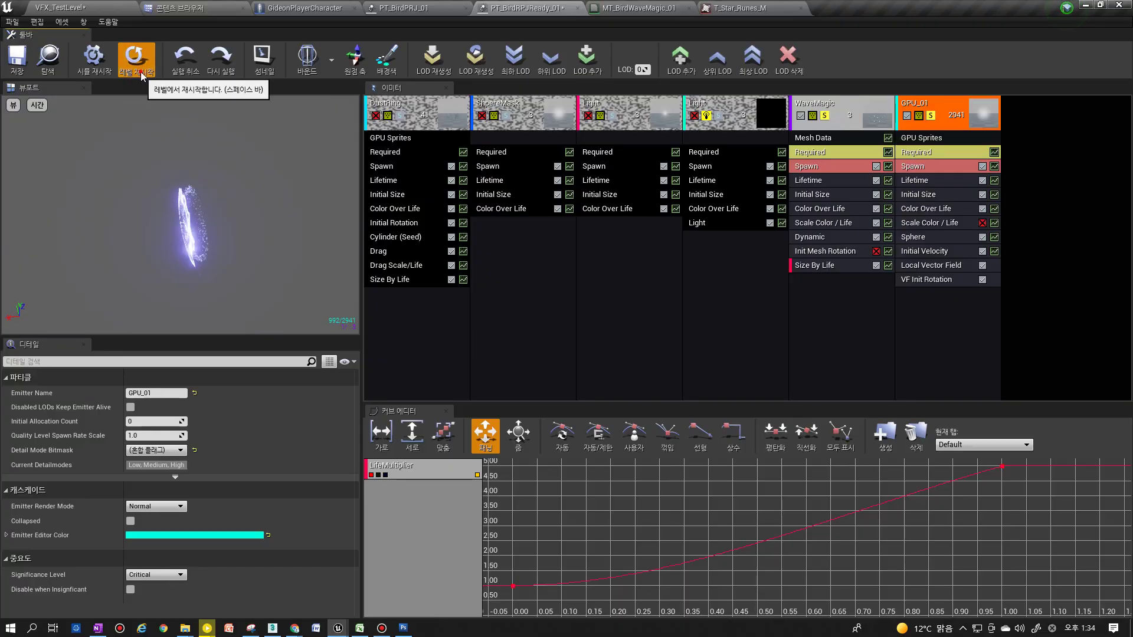
{"action": "left_click", "coordinate": [140, 72]}
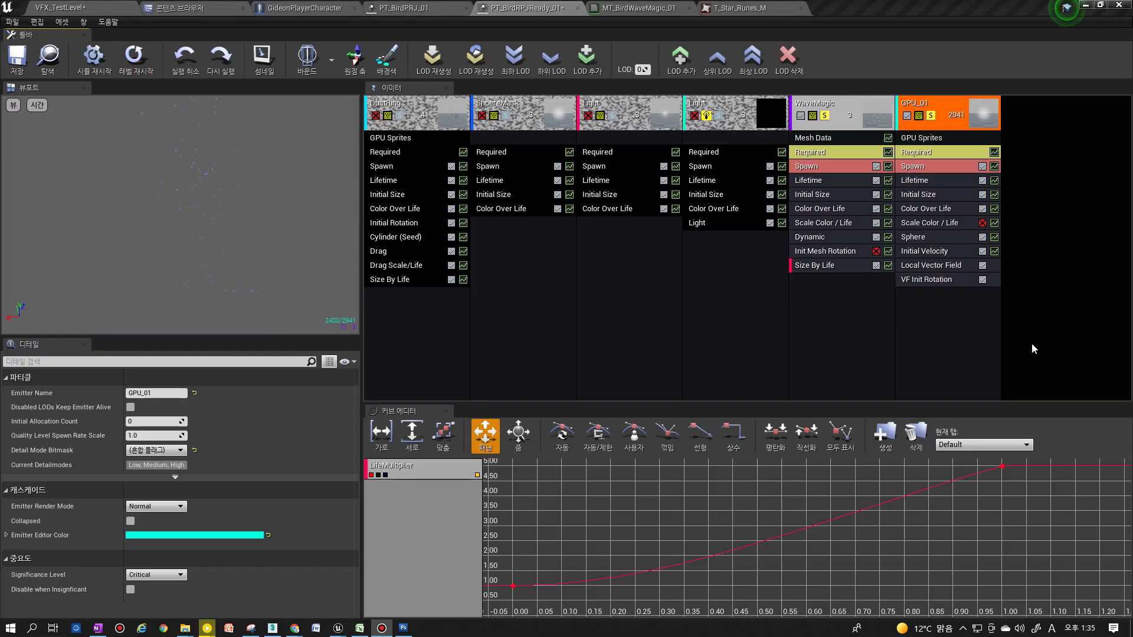
Change the Start Location of GPU_01's Sphere module to Distribution Vector Constant Curve with two points, and expand the points
{"action": "left_click", "coordinate": [922, 238]}
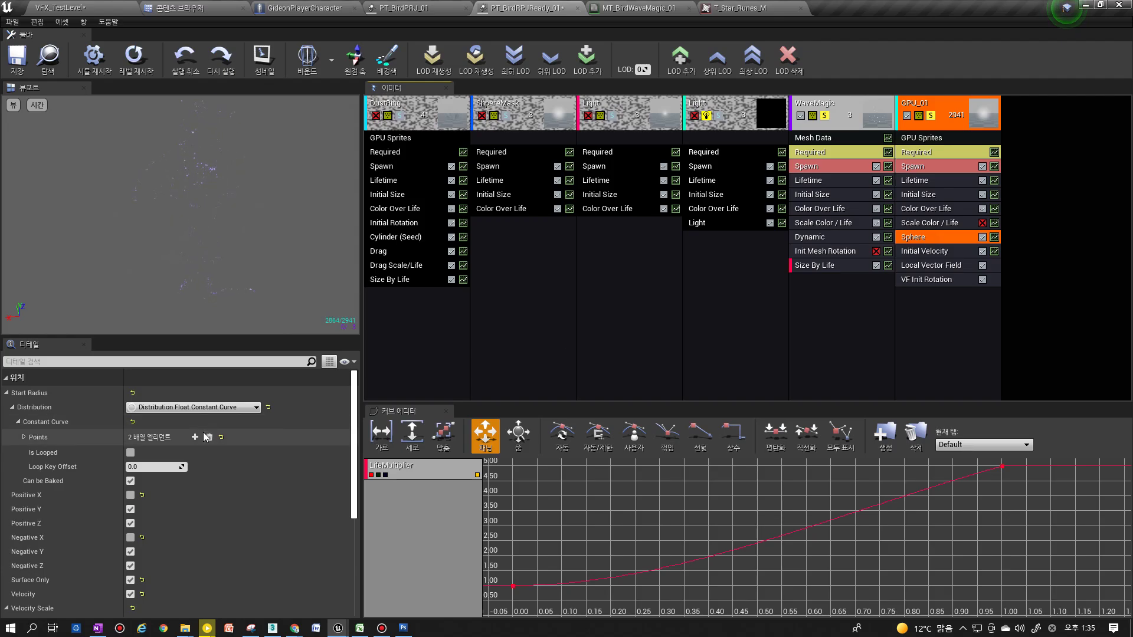
{"action": "scroll", "coordinate": [204, 431], "scroll_direction": "down", "scroll_amount": 3}
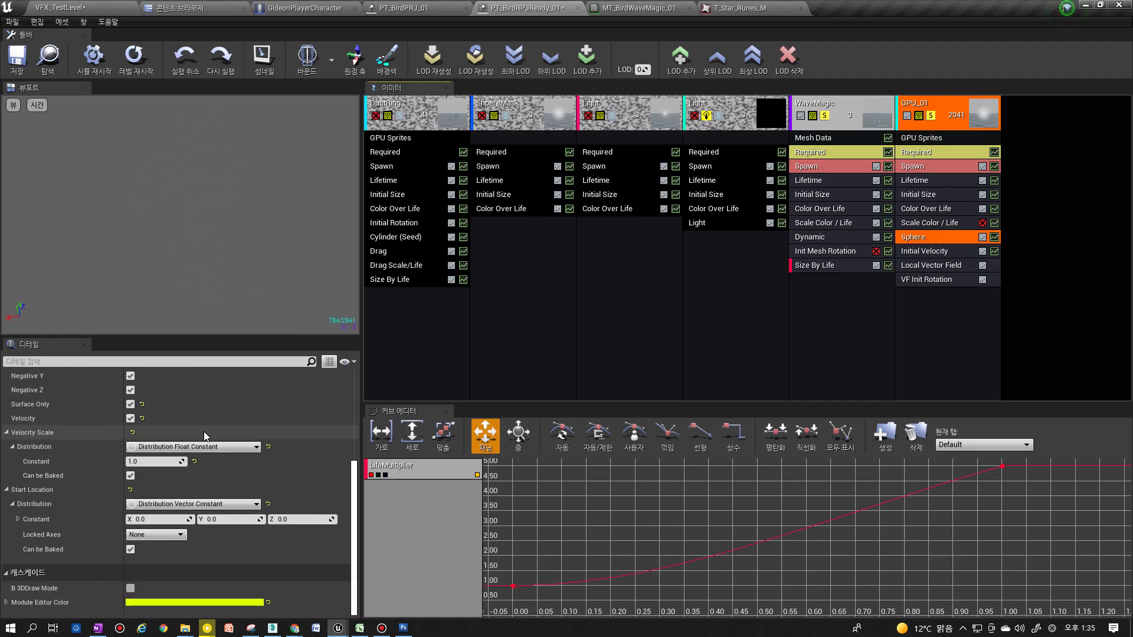
{"action": "left_click", "coordinate": [186, 506]}
{"action": "left_click", "coordinate": [194, 532]}
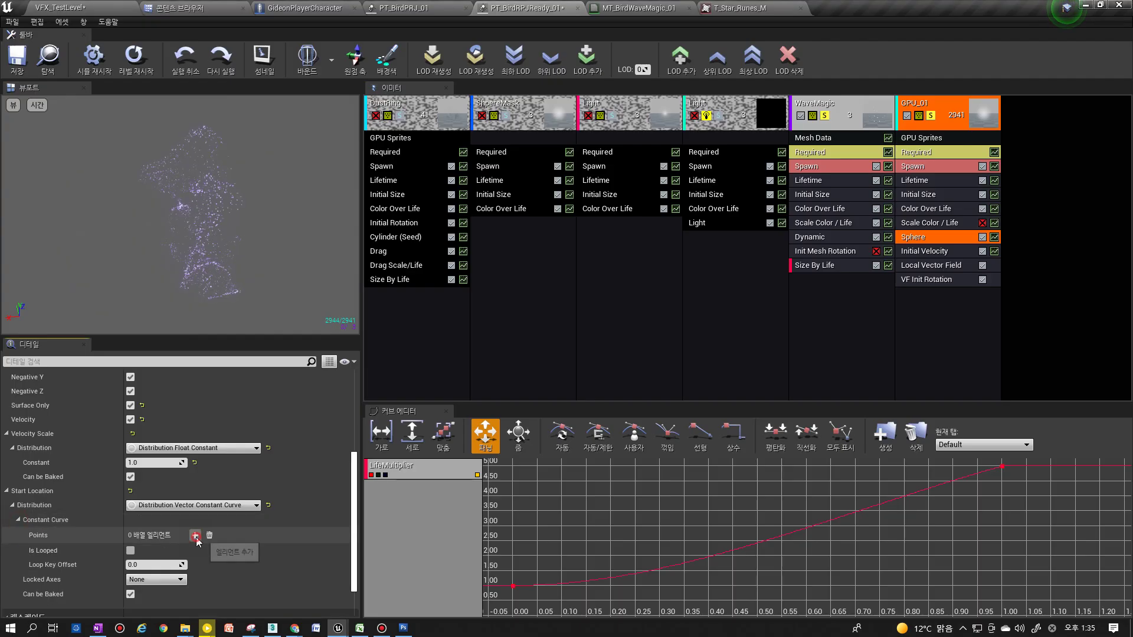
{"action": "double_click", "coordinate": [195, 538]}
{"action": "right_click", "coordinate": [136, 537]}
{"action": "left_click", "coordinate": [151, 554]}
Set the Start Location curve's point 0 Out Val X to 20 and point 1 In Val to 1, and replay the effect
{"action": "scroll", "coordinate": [150, 547], "scroll_direction": "down", "scroll_amount": 3}
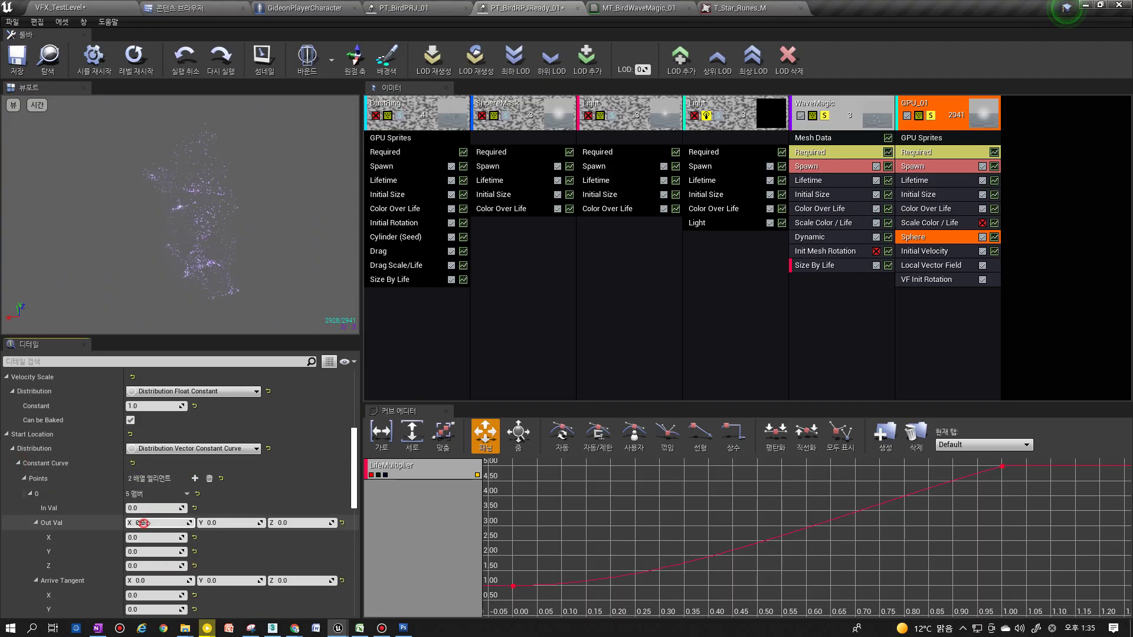
{"action": "type", "text": "20"}
{"action": "key", "text": "Return"}
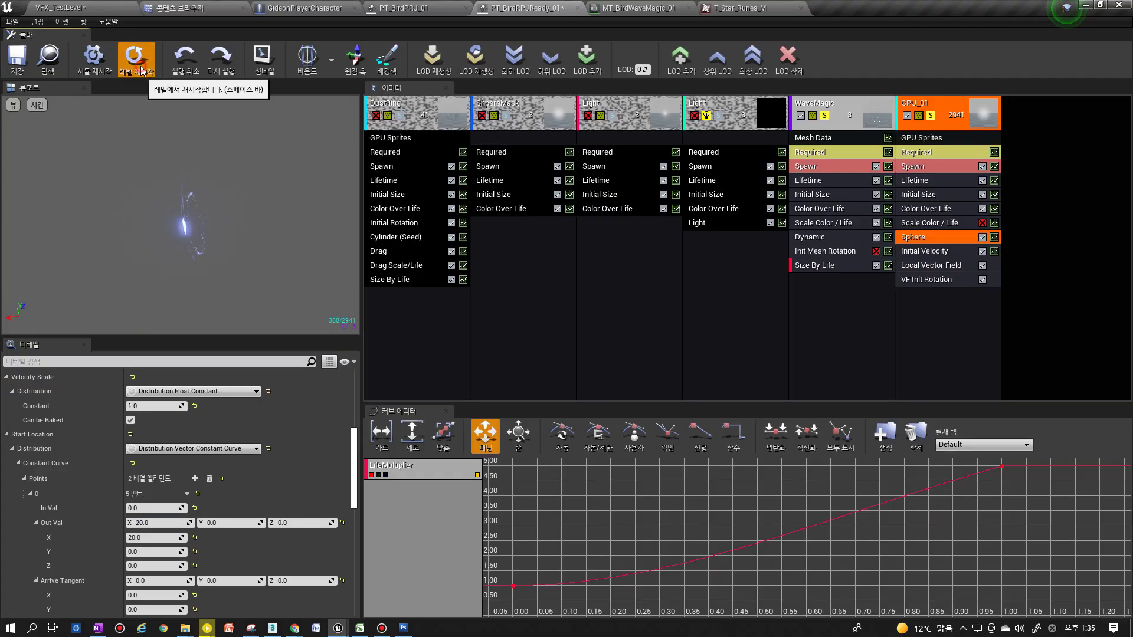
{"action": "scroll", "coordinate": [166, 458], "scroll_direction": "down", "scroll_amount": 5}
{"action": "left_click", "coordinate": [165, 460]}
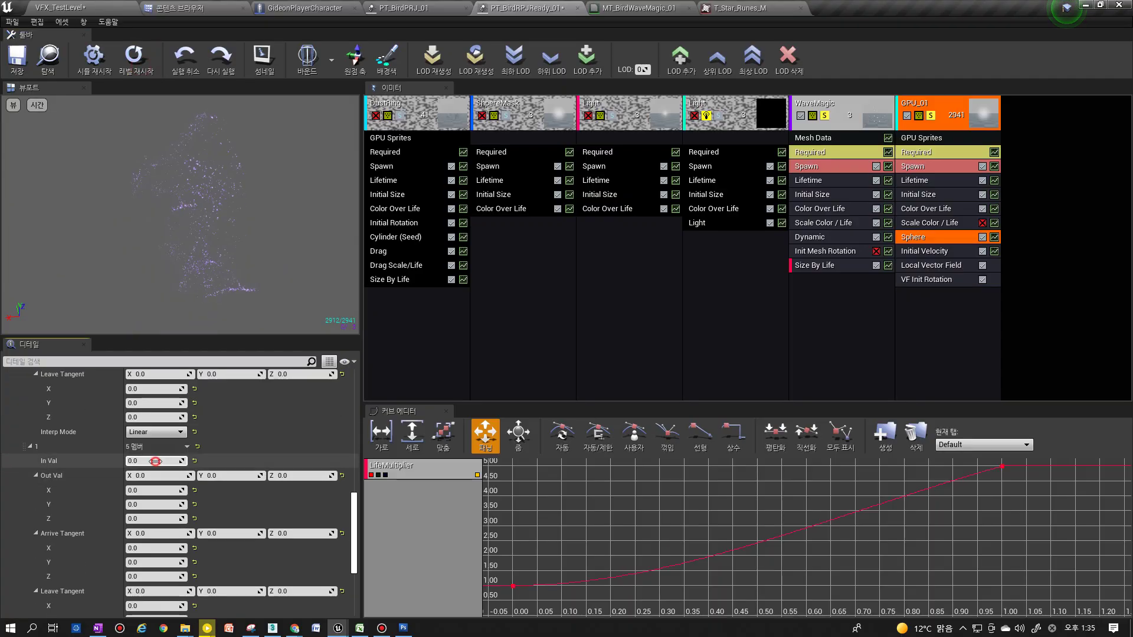
{"action": "left_click", "coordinate": [135, 61]}
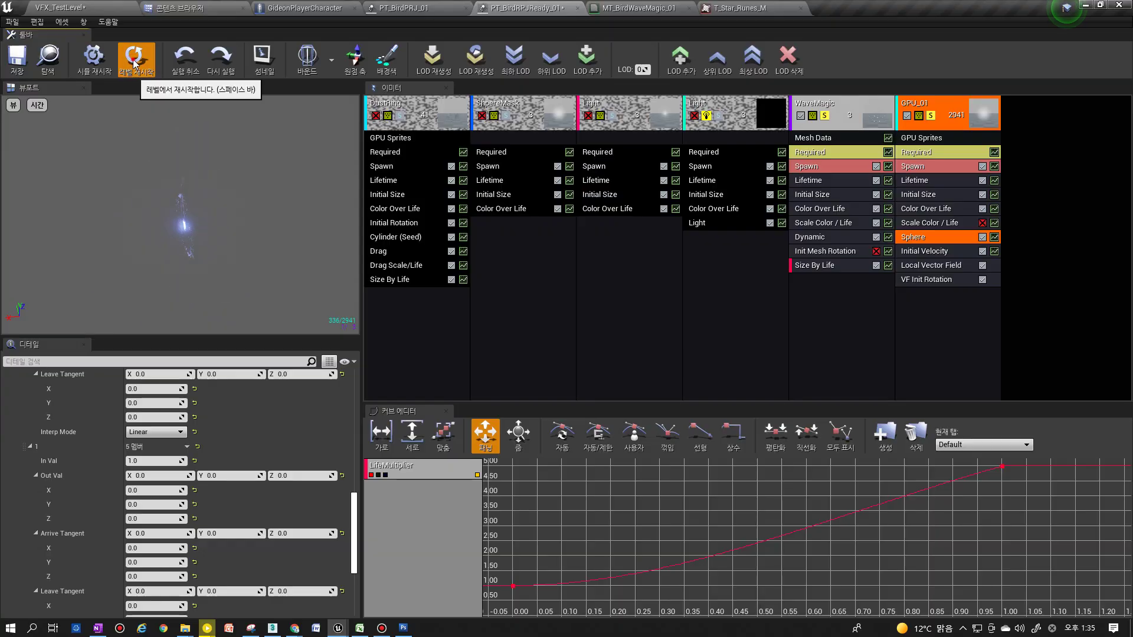
{"action": "left_click", "coordinate": [134, 61]}
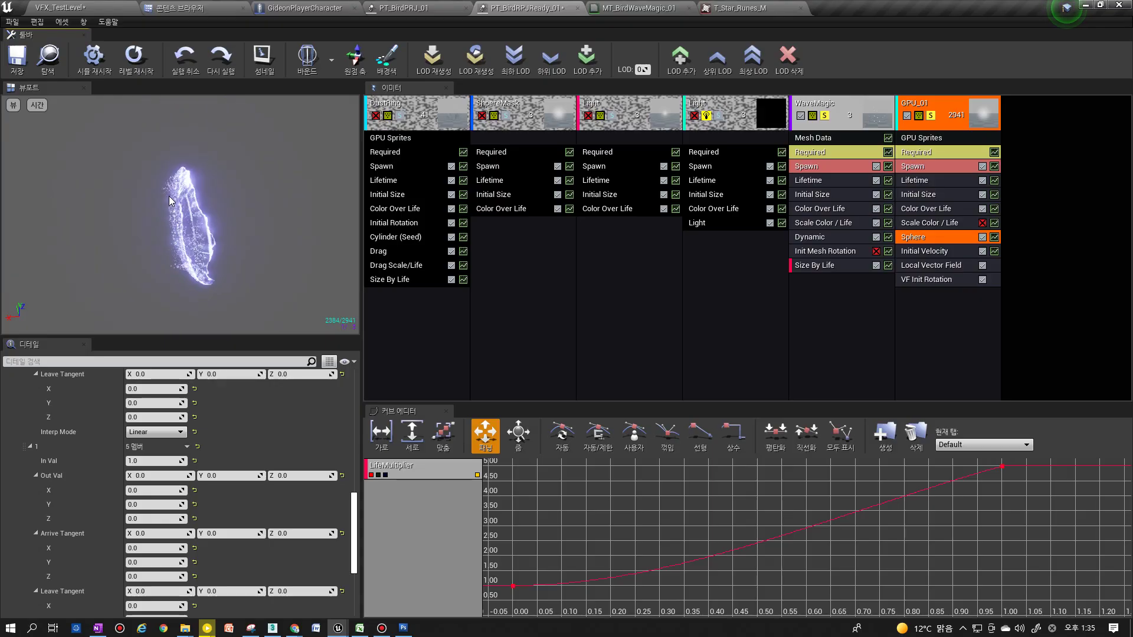
{"action": "left_click", "coordinate": [129, 69]}
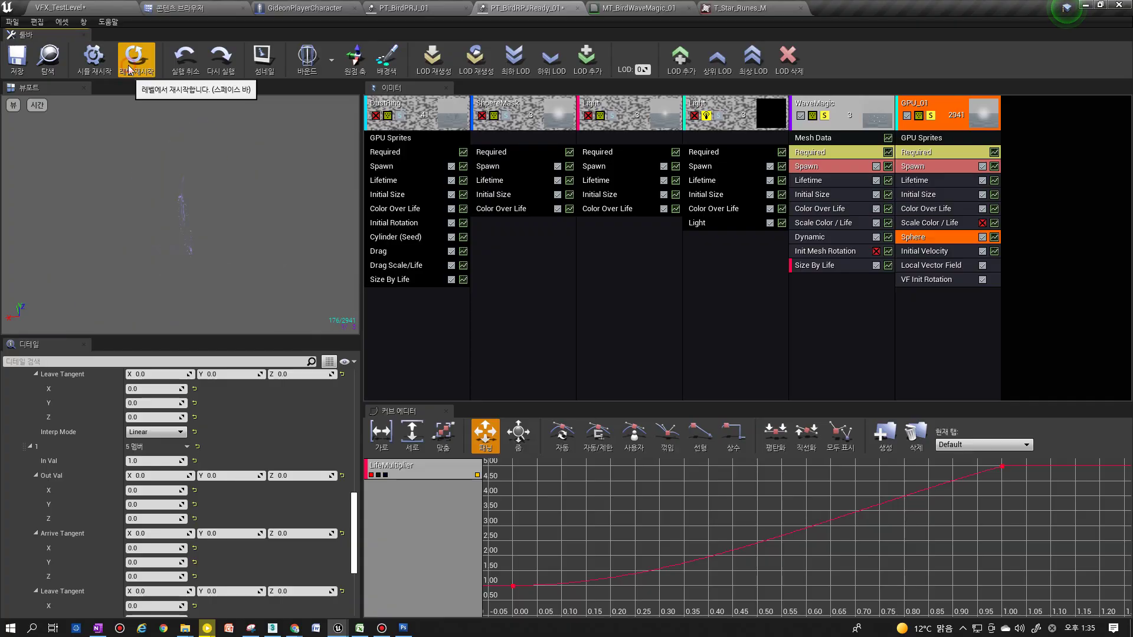
{"action": "left_click", "coordinate": [129, 70]}
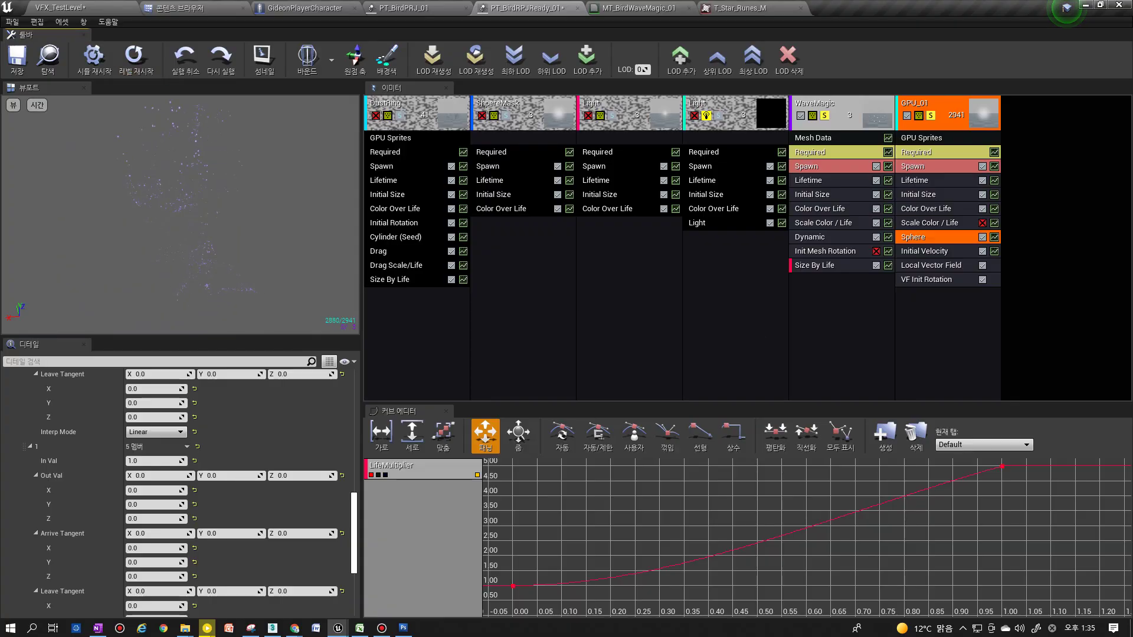
{"action": "left_click_drag", "start_coordinate": [210, 203], "coordinate": [316, 207]}
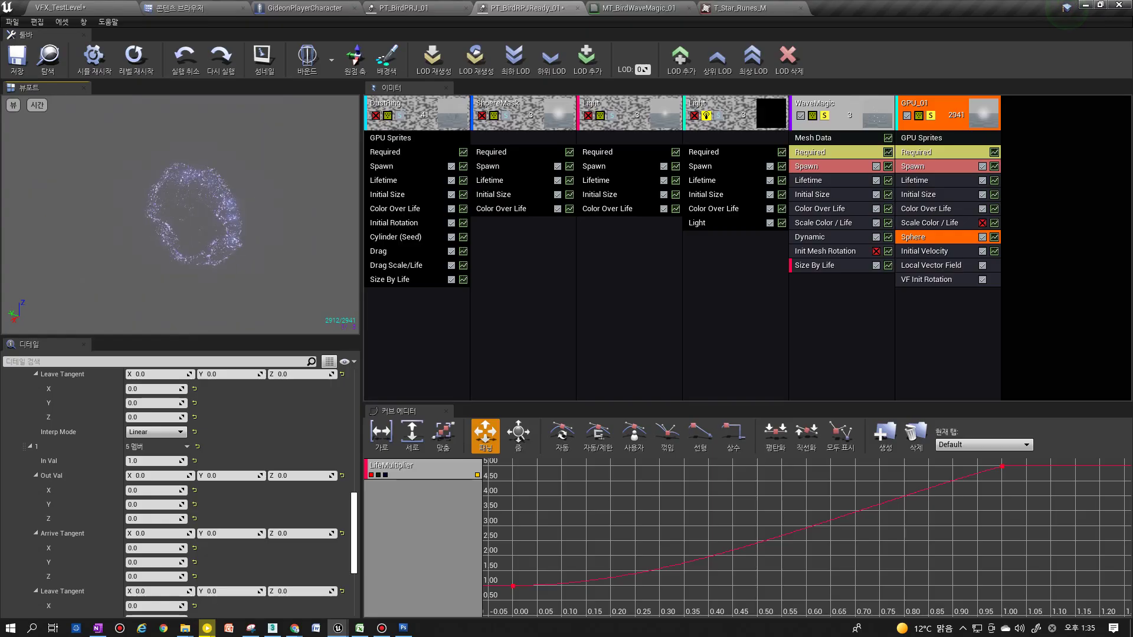
Set GPU_01's Emitter Delay to 0.1 in its Required module, and replay the effect
{"action": "left_click", "coordinate": [851, 153]}
{"action": "scroll", "coordinate": [301, 483], "scroll_direction": "down", "scroll_amount": 5}
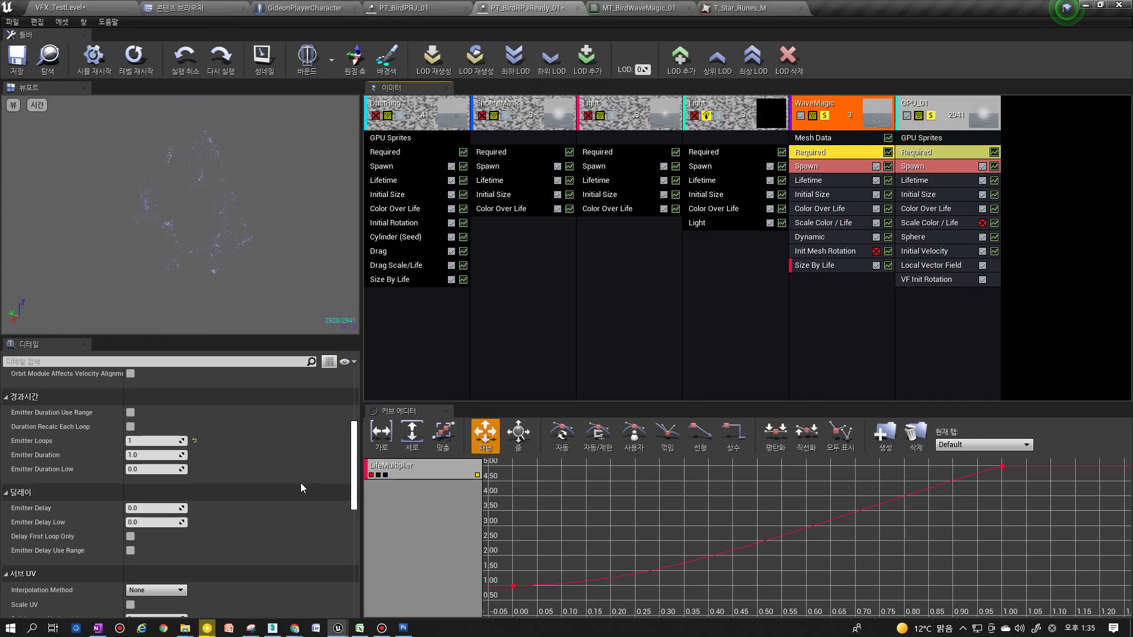
{"action": "left_click", "coordinate": [918, 155]}
{"action": "left_click", "coordinate": [168, 509]}
{"action": "left_click", "coordinate": [148, 68]}
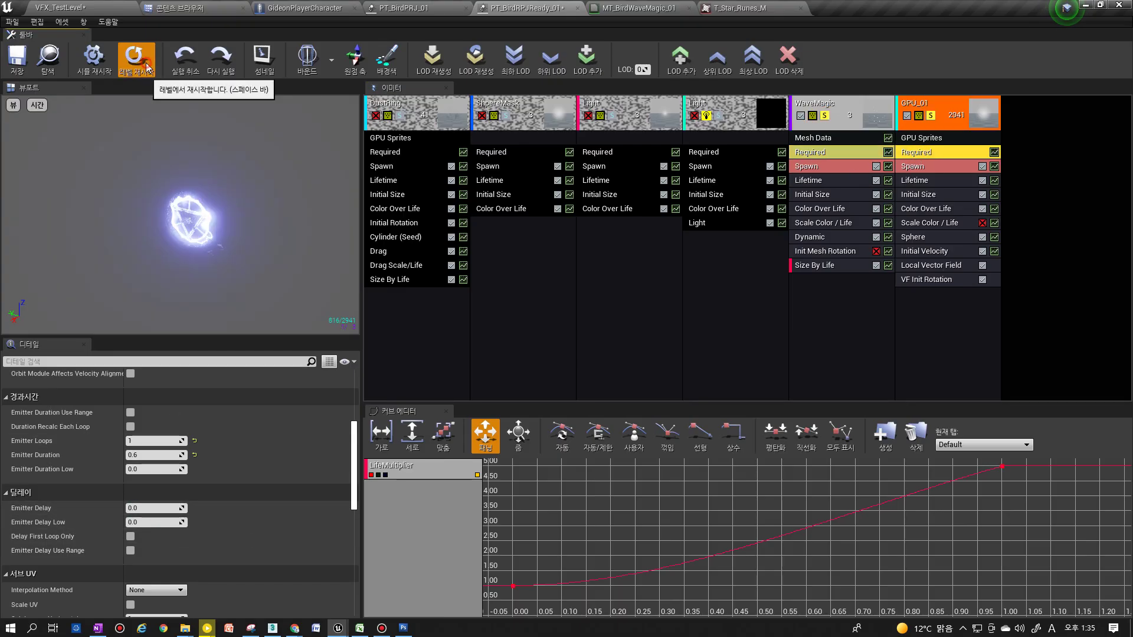
{"action": "left_click", "coordinate": [149, 68]}
{"action": "left_click", "coordinate": [149, 68]}
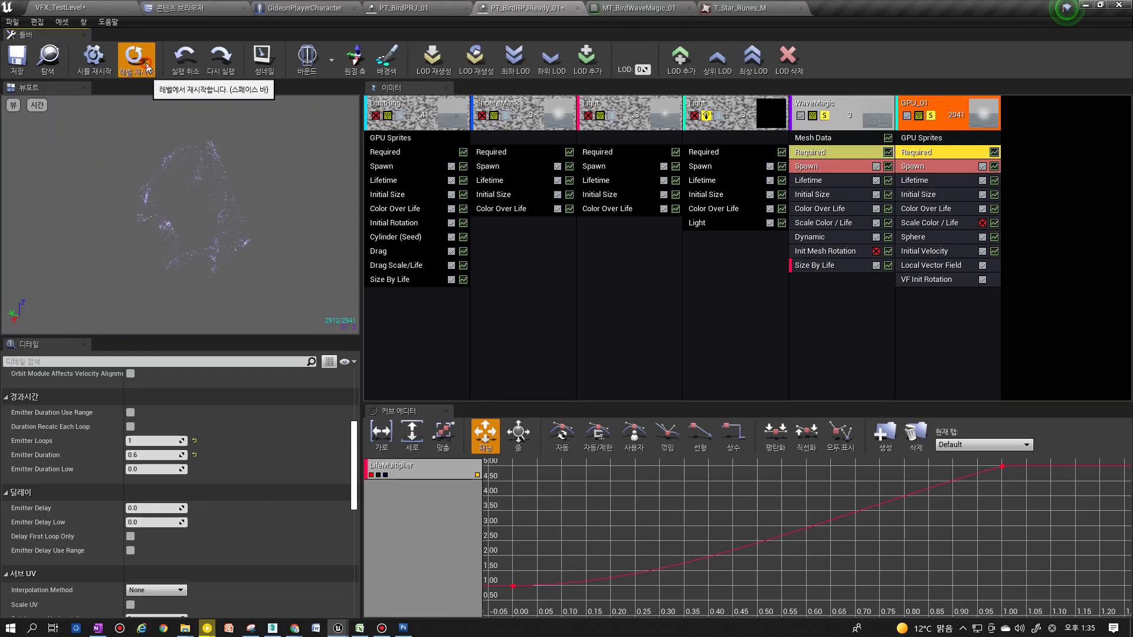
{"action": "left_click", "coordinate": [153, 508]}
{"action": "type", "text": "0.1"}
{"action": "key", "text": "Return"}
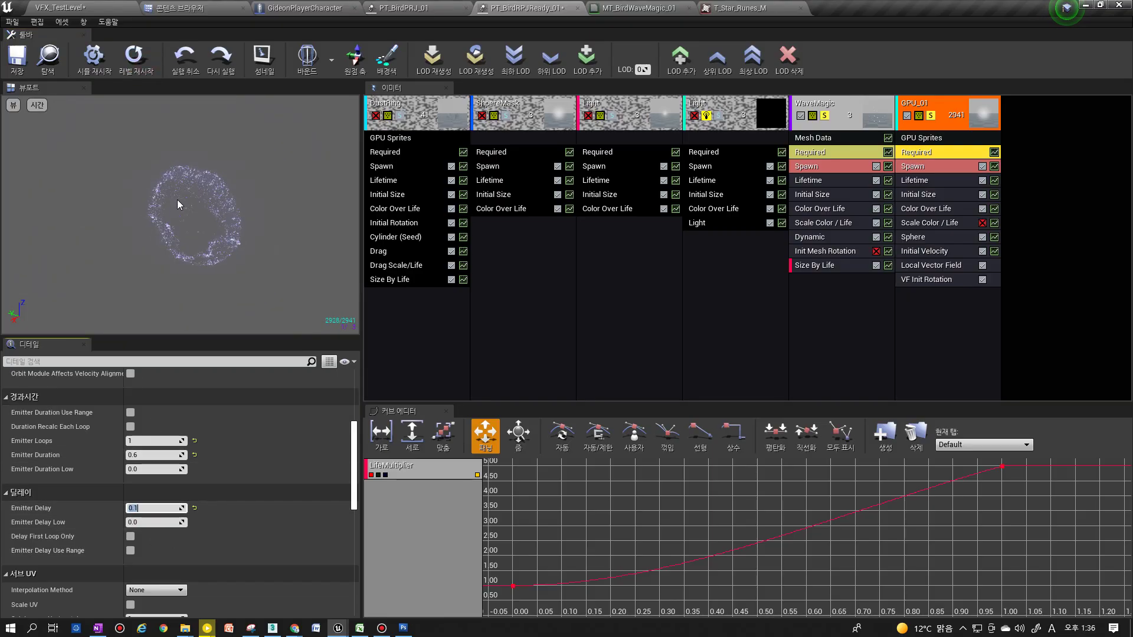
{"action": "left_click", "coordinate": [138, 56]}
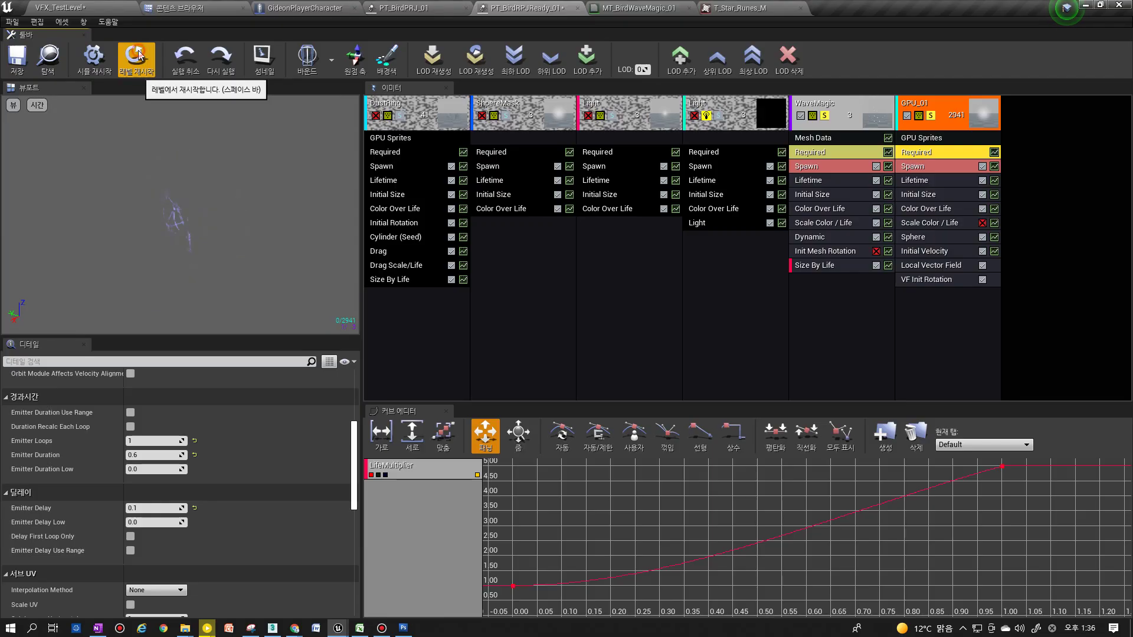
Preview the ready effect in VFX_TestLevel by resetting the PT_BirdRPJReady_01 emitter, and clear its selection by picking the floor plane
{"action": "left_click", "coordinate": [69, 7]}
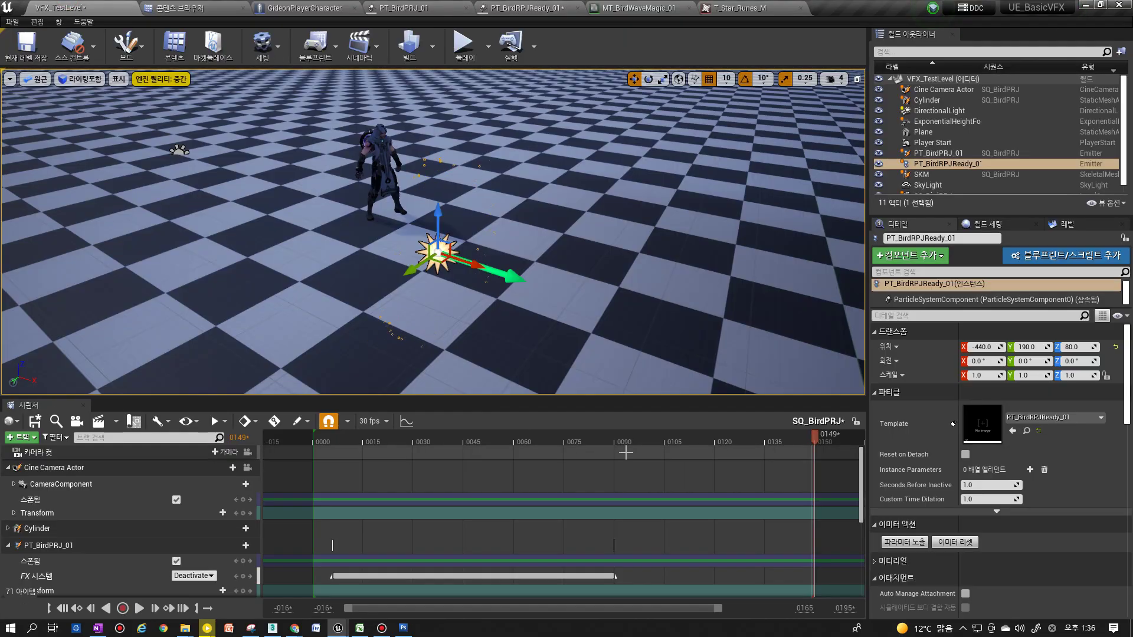
{"action": "left_click", "coordinate": [951, 543]}
{"action": "left_click", "coordinate": [951, 543]}
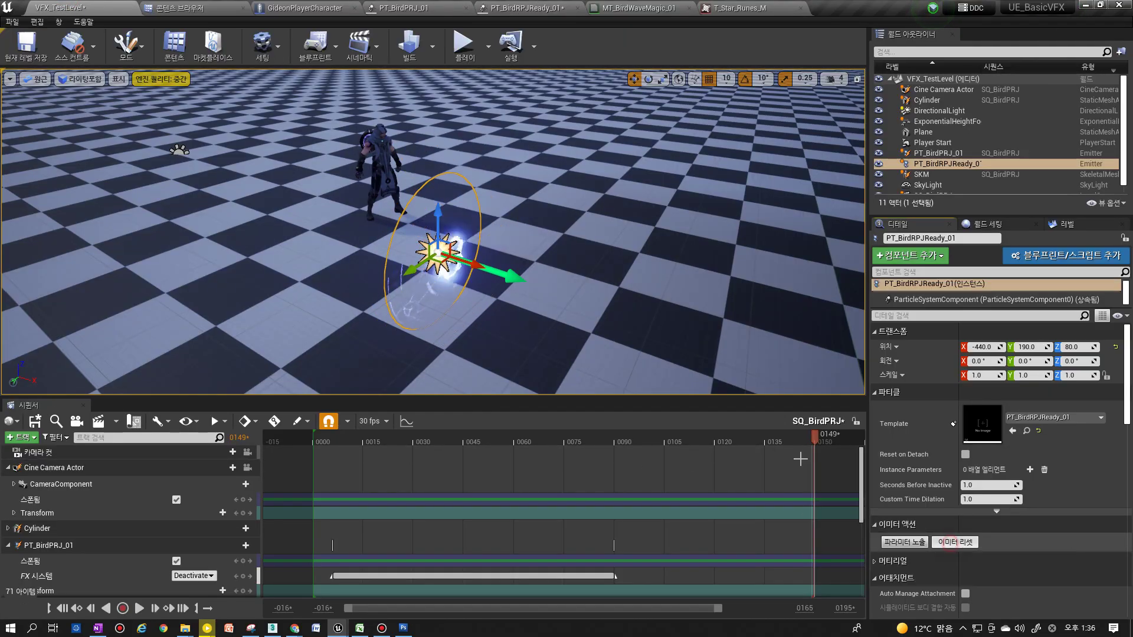
{"action": "left_click", "coordinate": [647, 304]}
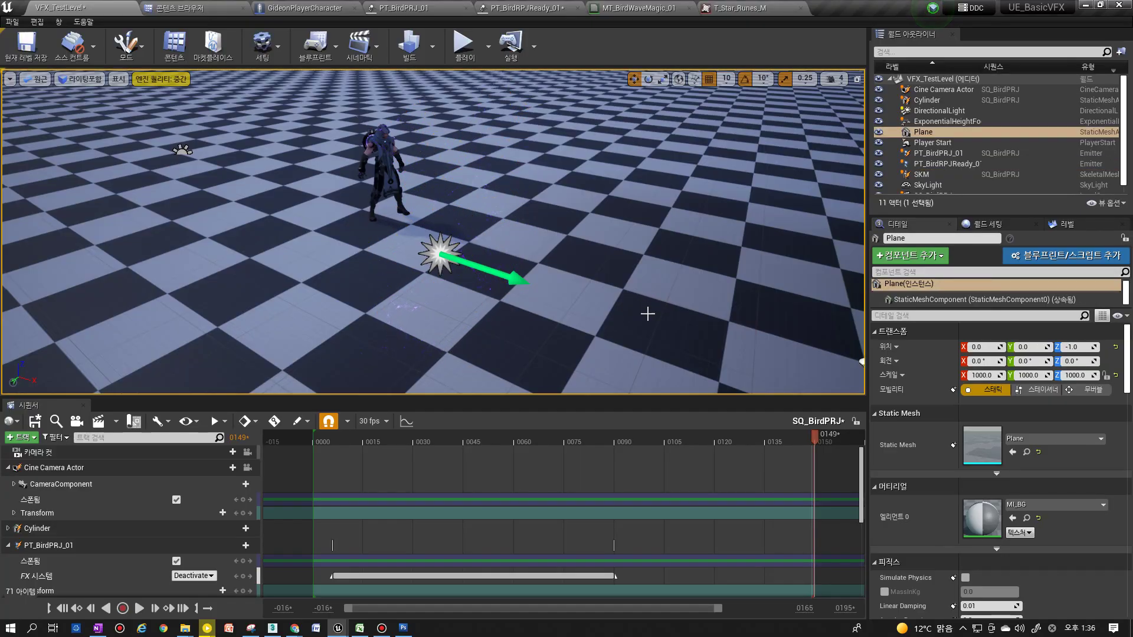
Return to the PT_BirdRPJReady_01 particle system and enable GPU_01's Scale Color / Life module
{"action": "left_click", "coordinate": [521, 8]}
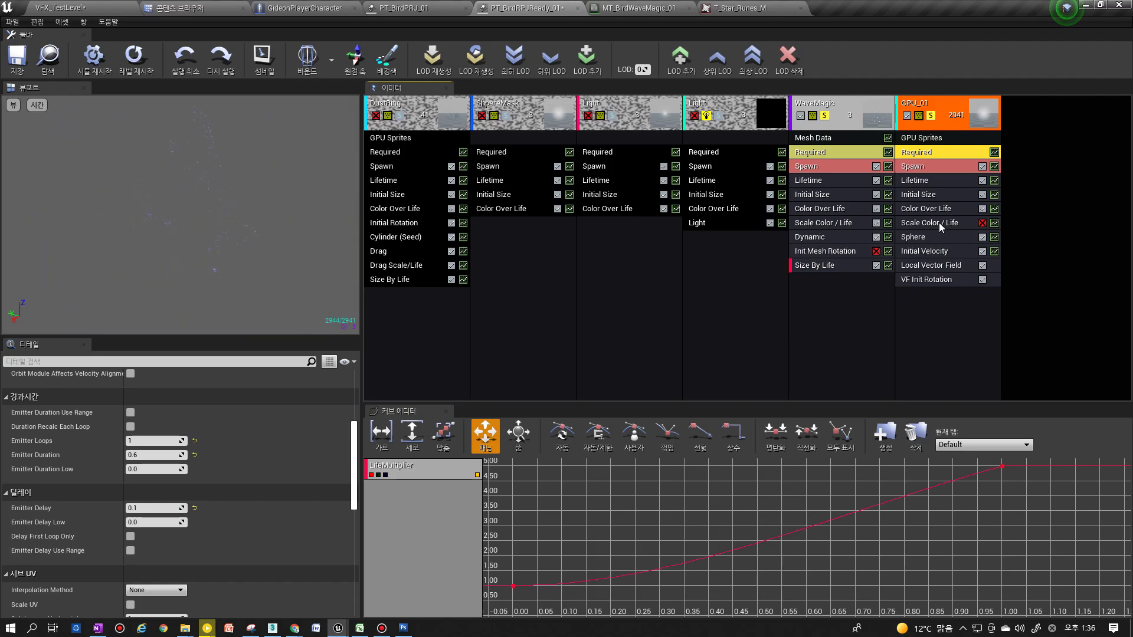
{"action": "left_click", "coordinate": [982, 222]}
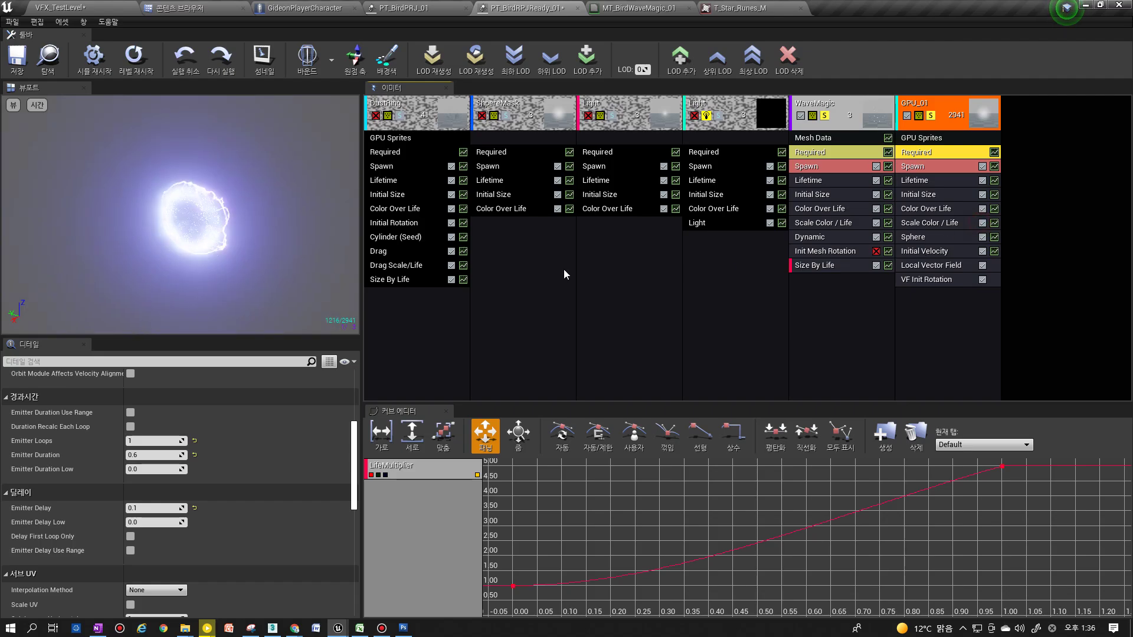
Preview the ready effect in VFX_TestLevel by resetting the PT_BirdRPJReady_01 emitter, and go back to its particle system
{"action": "left_click", "coordinate": [111, 9]}
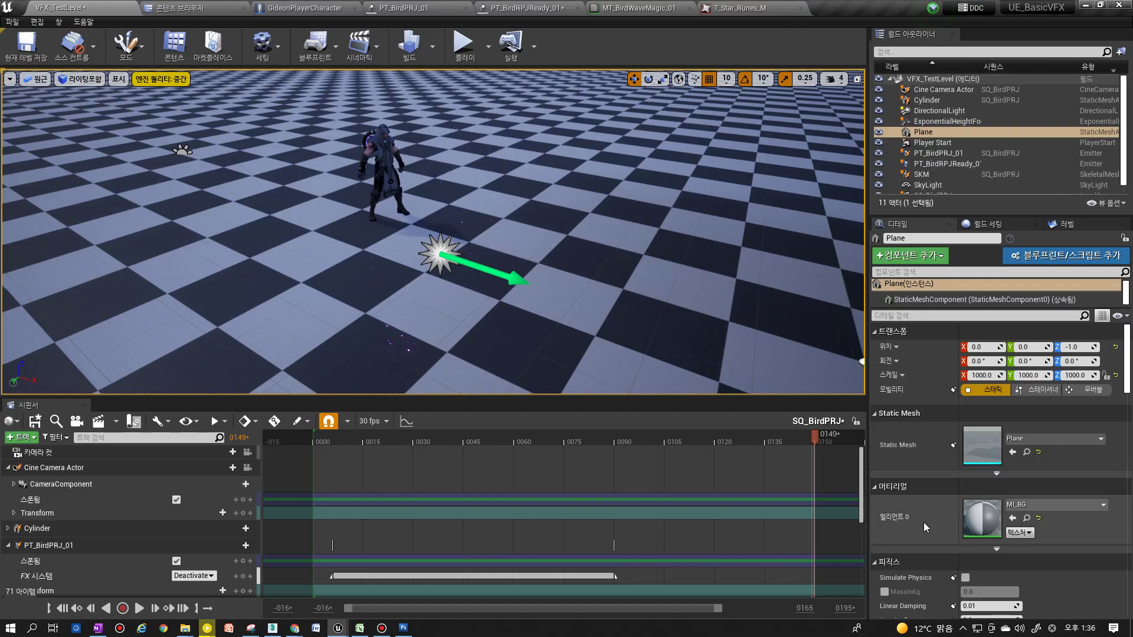
{"action": "left_click", "coordinate": [427, 259]}
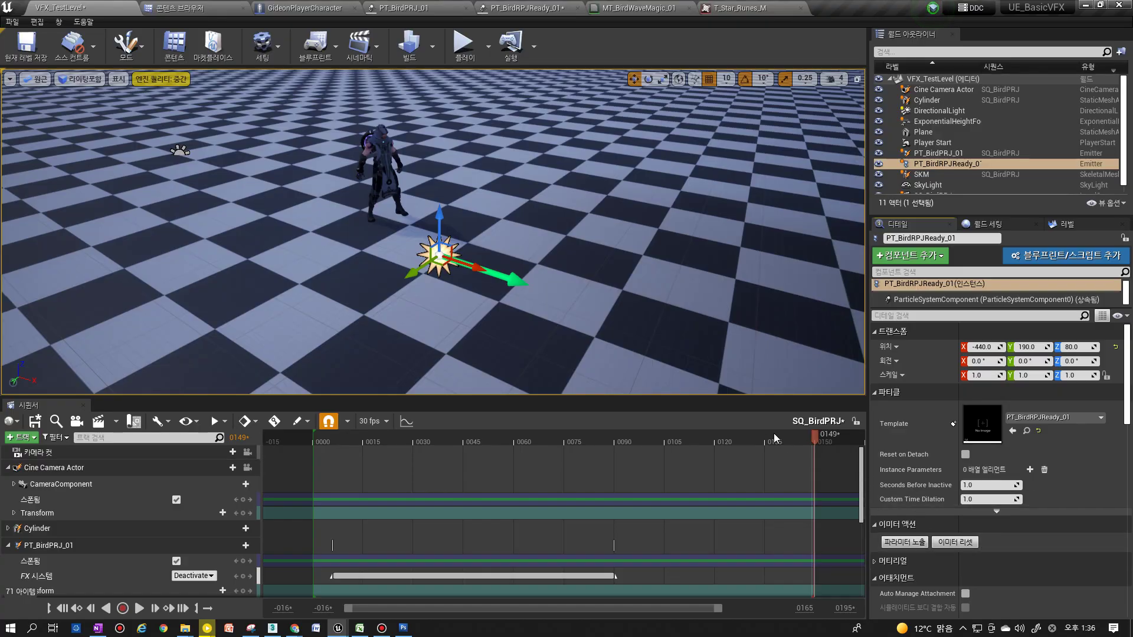
{"action": "mouse_move", "coordinate": [838, 377]}
{"action": "right_mouse_down"}
{"action": "mouse_move", "coordinate": [828, 403]}
{"action": "mouse_move", "coordinate": [835, 390]}
{"action": "right_mouse_up"}
{"action": "left_click", "coordinate": [968, 543]}
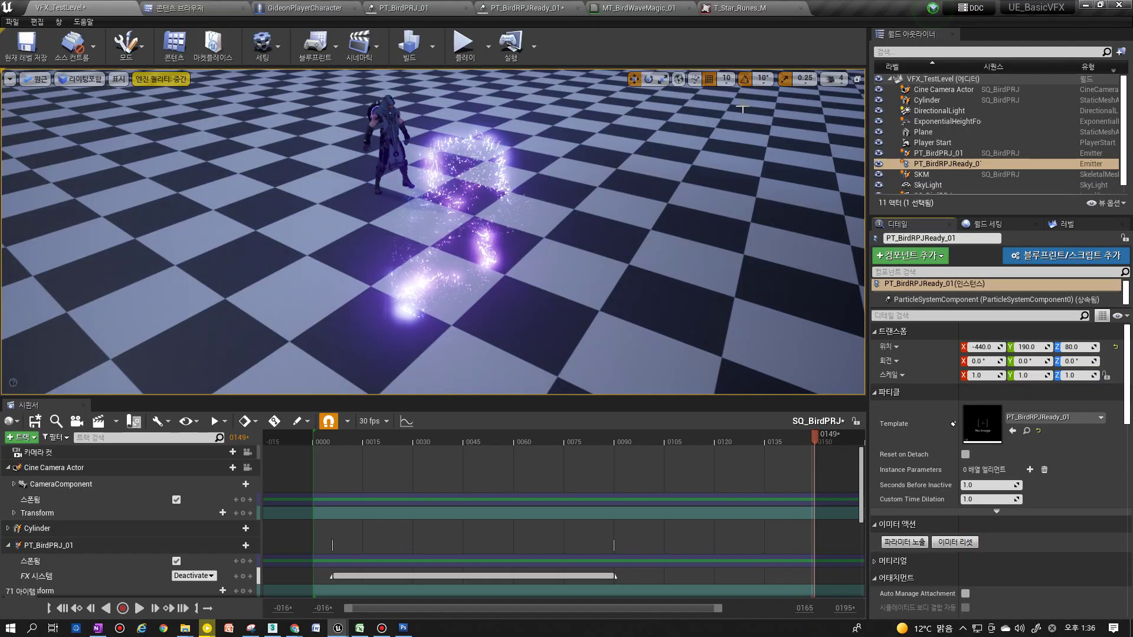
{"action": "left_click", "coordinate": [538, 10]}
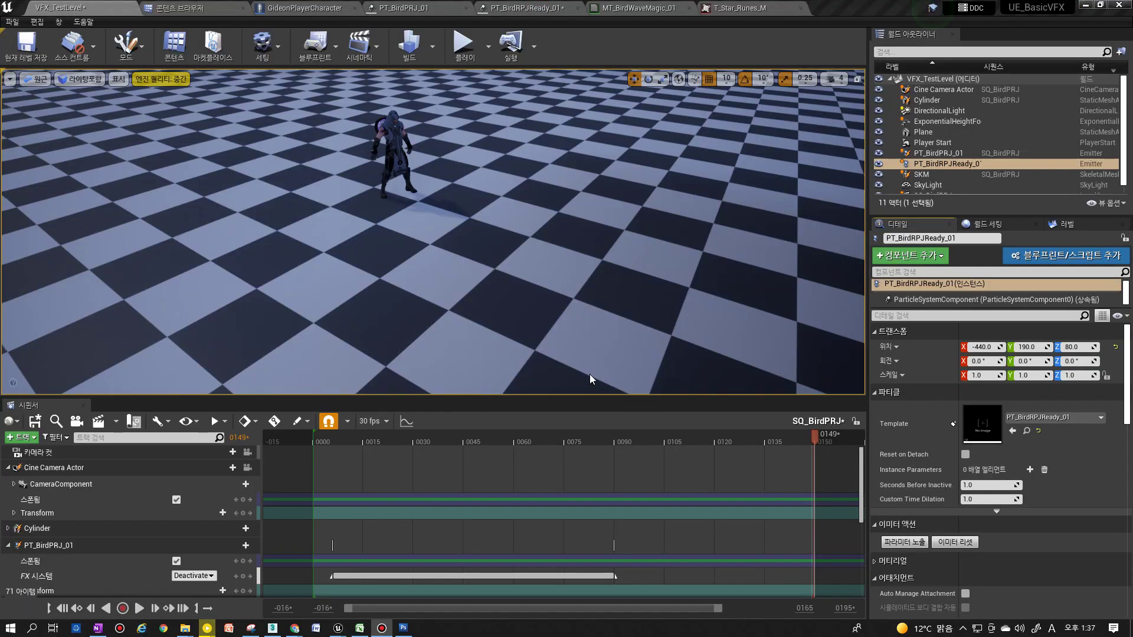
Raise the PT_BirdRPJReady_01 emitter in VFX_TestLevel to Z 160, and replay it in game view by resetting the emitter
{"action": "right_click_drag", "start_coordinate": [592, 380], "coordinate": [570, 351]}
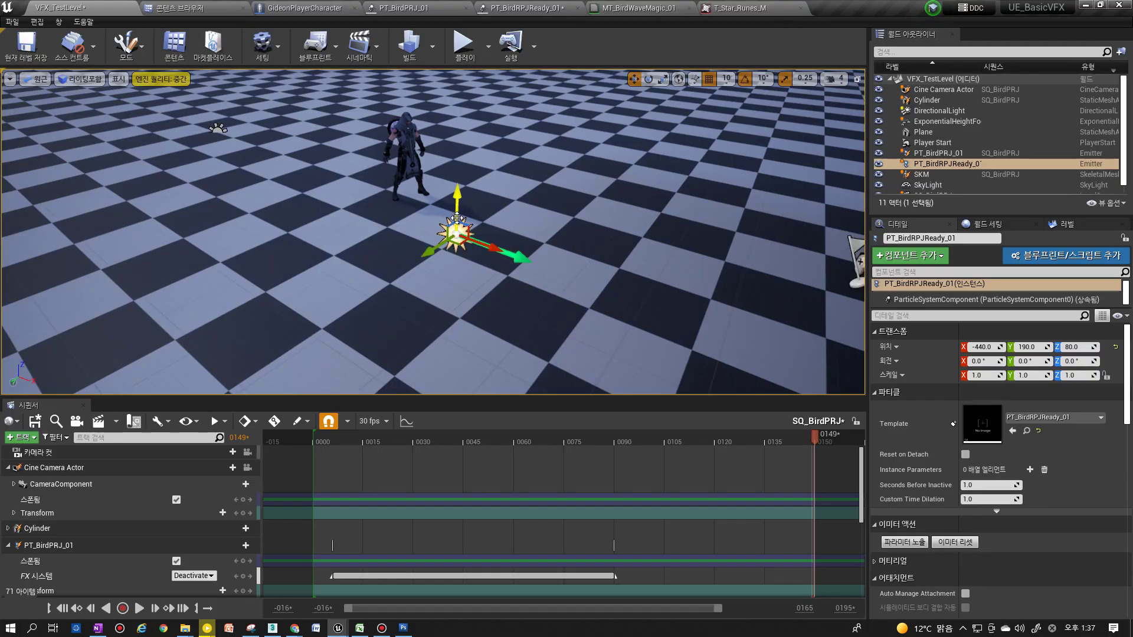
{"action": "left_click", "coordinate": [954, 542]}
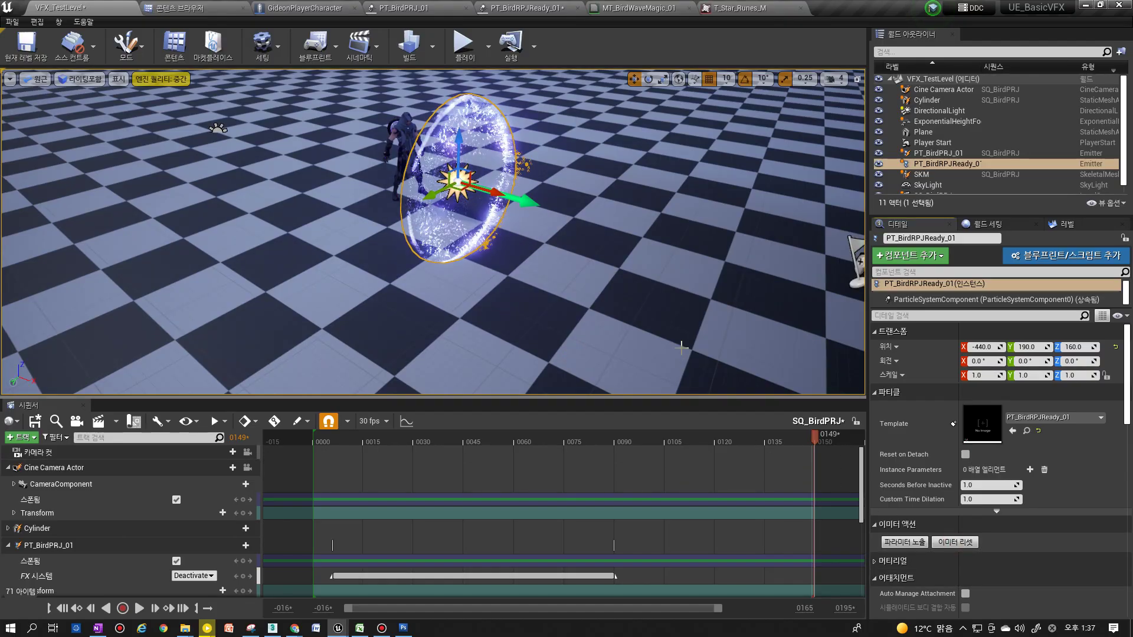
{"action": "right_click_drag", "start_coordinate": [680, 343], "coordinate": [682, 330]}
{"action": "key", "text": "g"}
{"action": "left_click", "coordinate": [954, 542]}
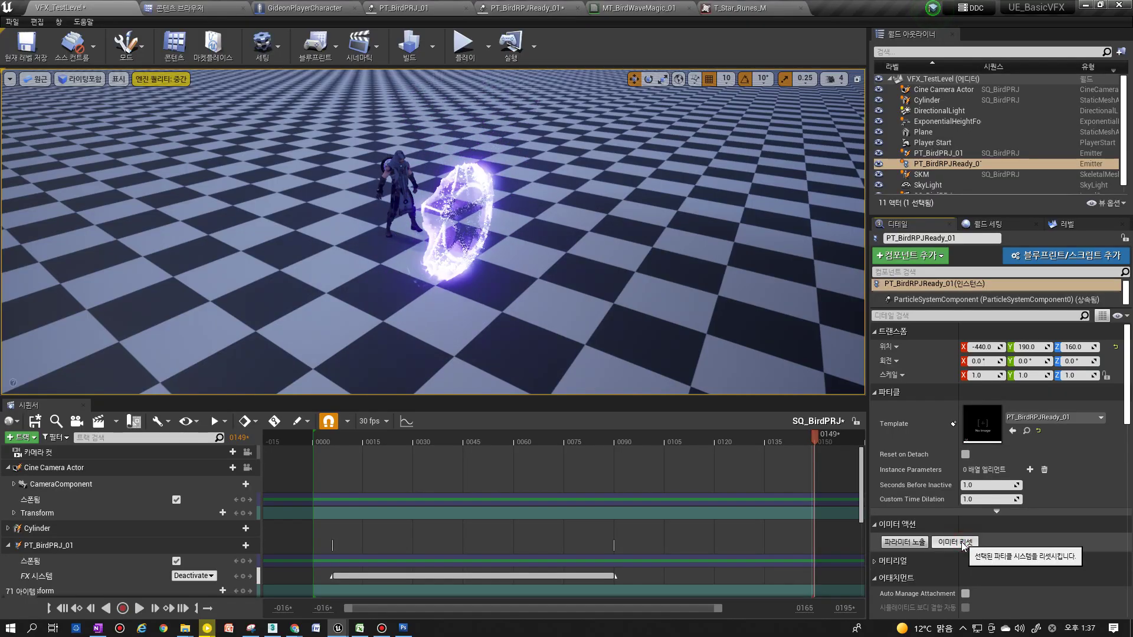
{"action": "left_click", "coordinate": [960, 542]}
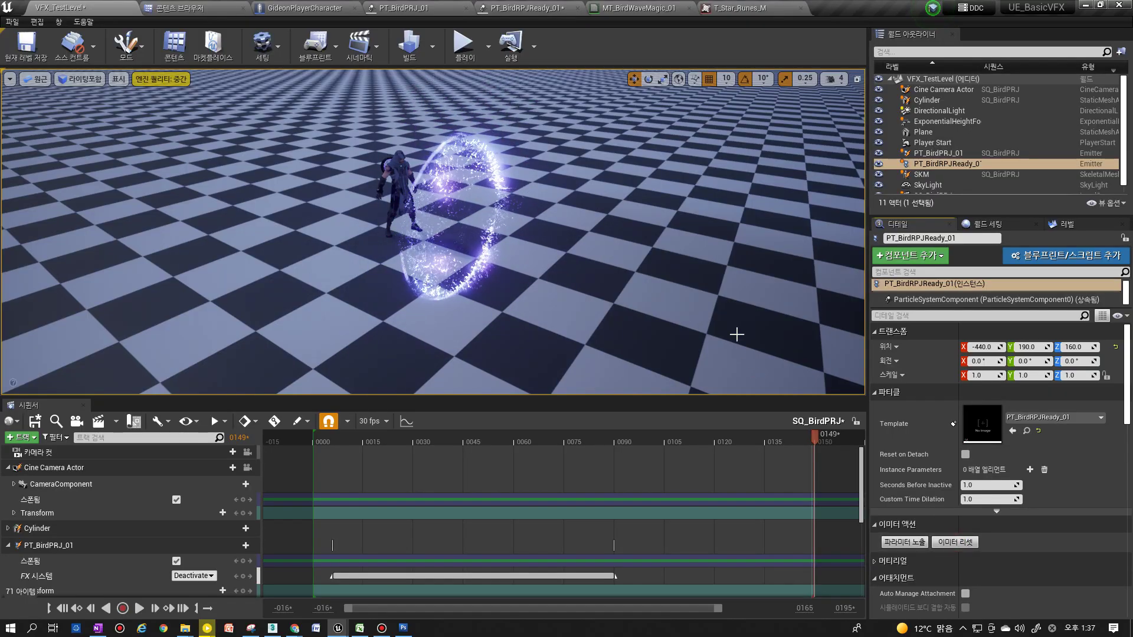
Return to the PT_BirdRPJReady_01 particle system, disable GPU_01's Scale Color / Life module, and replay the effect
{"action": "left_click", "coordinate": [522, 7]}
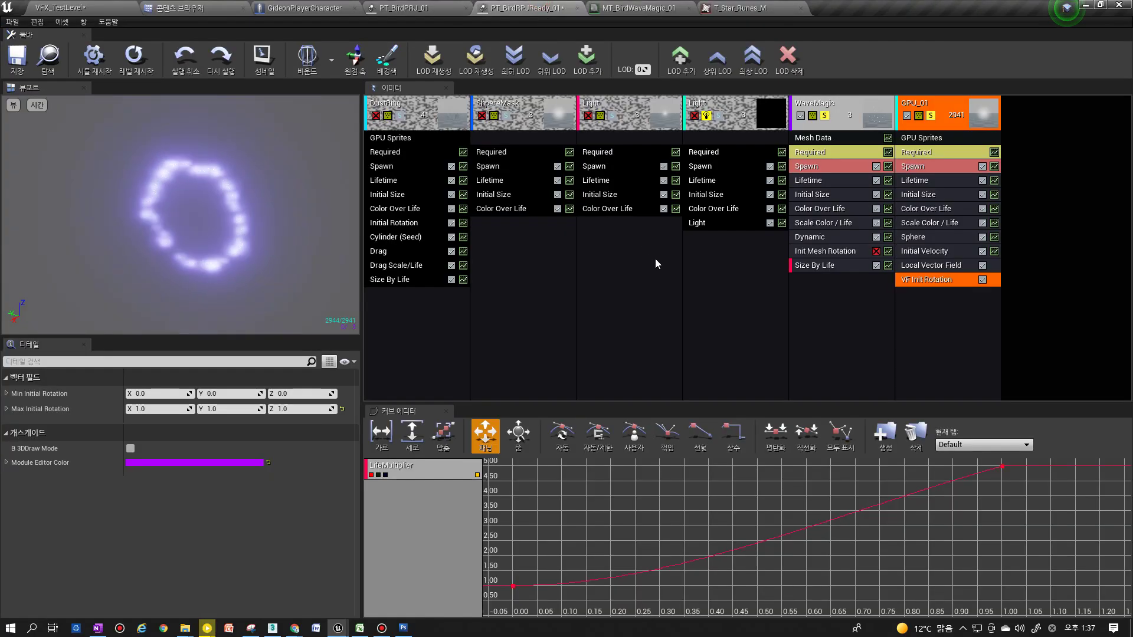
{"action": "left_click", "coordinate": [982, 223]}
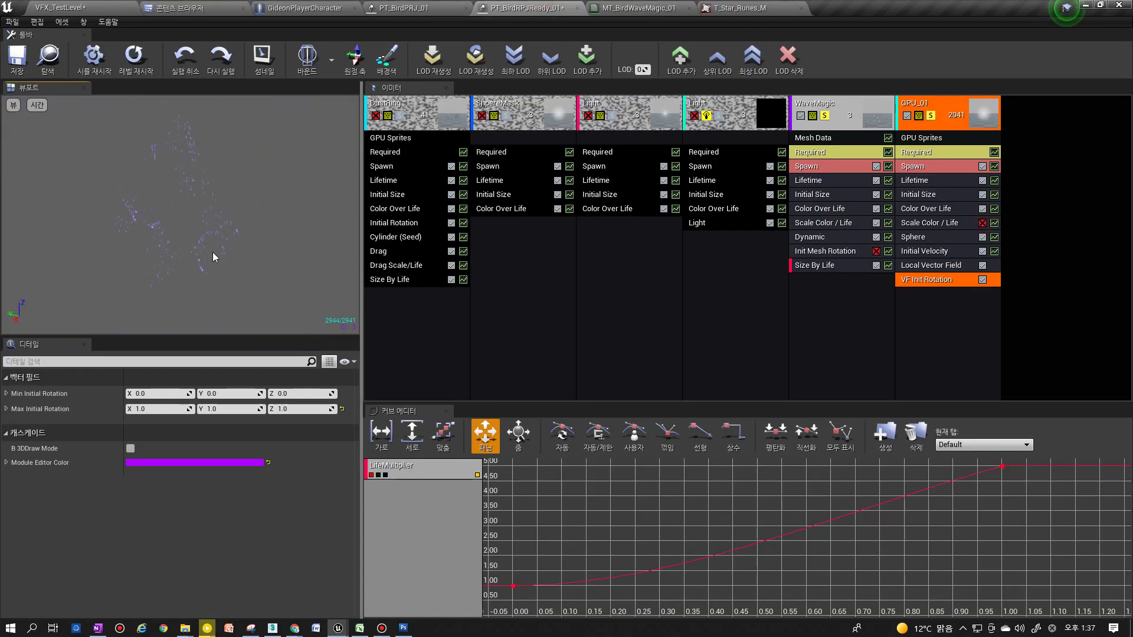
{"action": "left_click", "coordinate": [137, 73]}
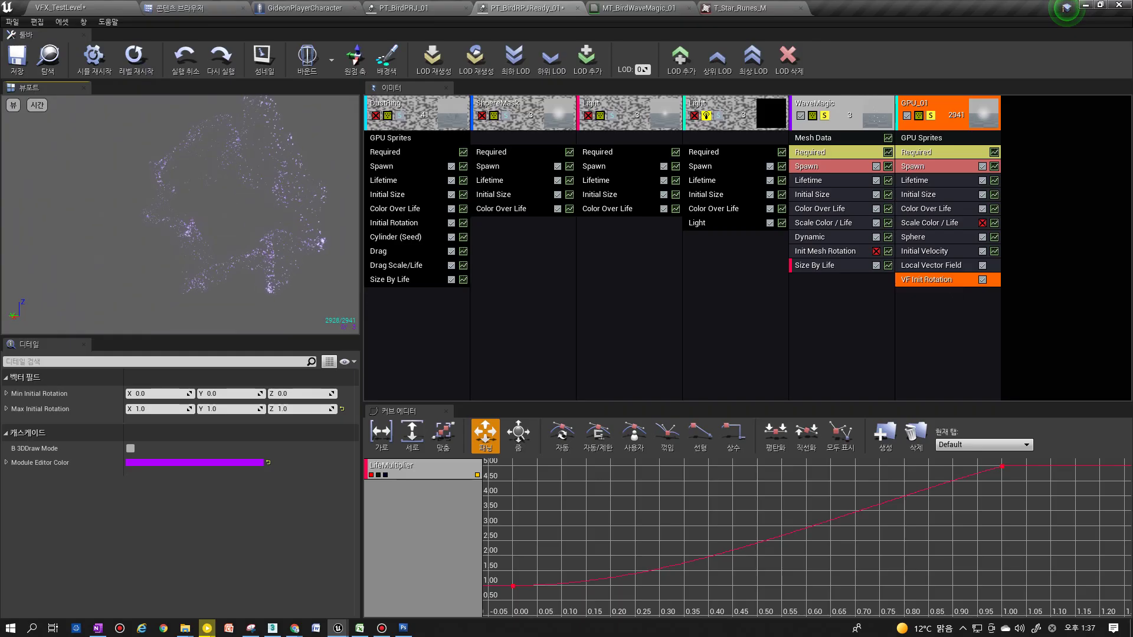
Expand the Start Radius curve points of GPU_01's Sphere module, and clear all curves from the curve editor
{"action": "left_click", "coordinate": [943, 213]}
{"action": "left_click", "coordinate": [934, 239]}
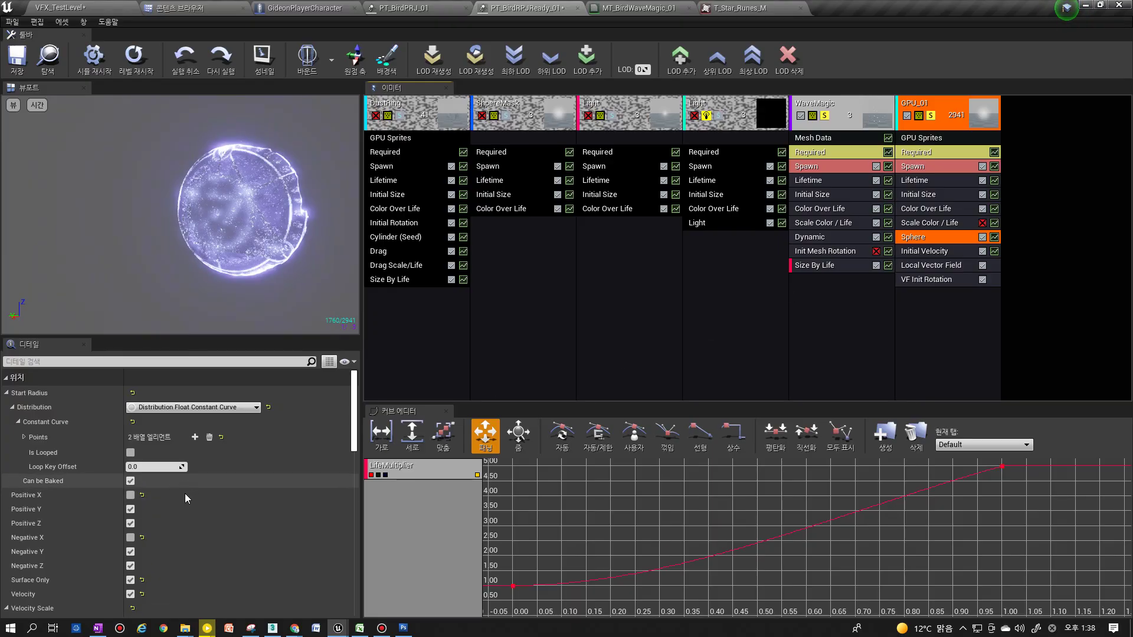
{"action": "scroll", "coordinate": [185, 494], "scroll_direction": "down", "scroll_amount": 3}
{"action": "scroll", "coordinate": [190, 486], "scroll_direction": "up", "scroll_amount": 2}
{"action": "scroll", "coordinate": [188, 484], "scroll_direction": "down", "scroll_amount": 3}
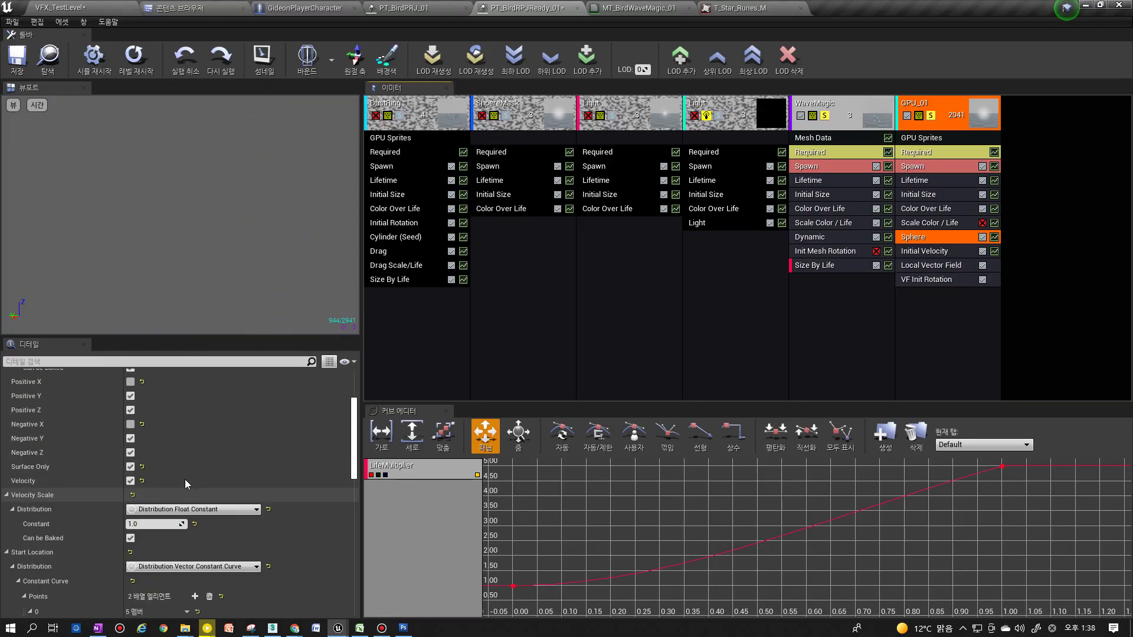
{"action": "scroll", "coordinate": [185, 479], "scroll_direction": "up", "scroll_amount": 3}
{"action": "left_click", "coordinate": [24, 418]}
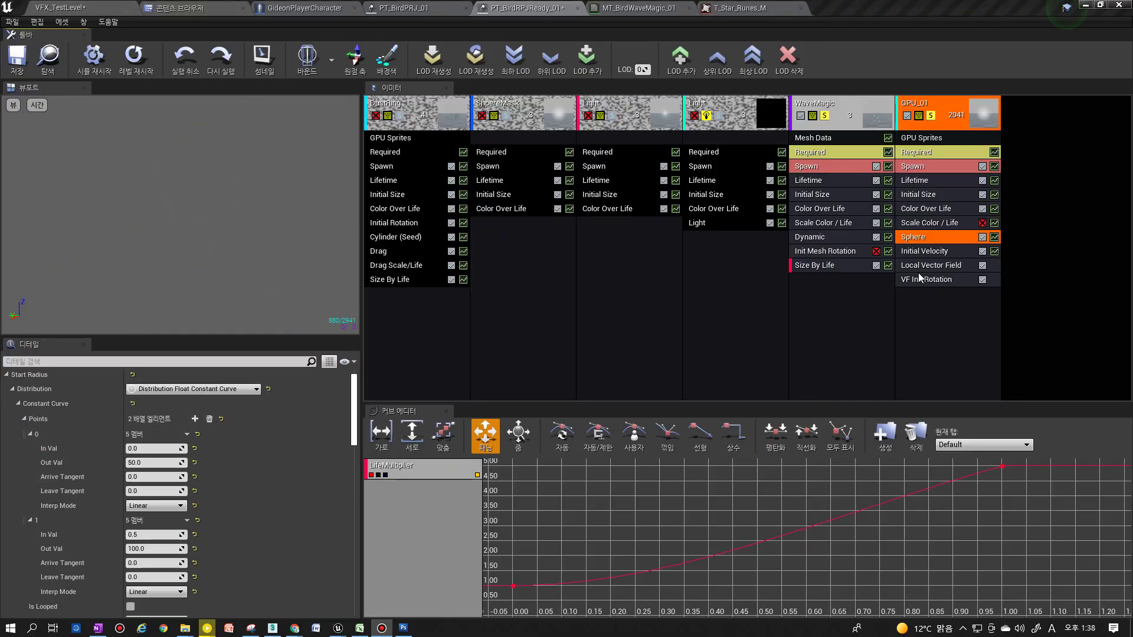
{"action": "right_click", "coordinate": [447, 467]}
{"action": "left_click", "coordinate": [454, 474]}
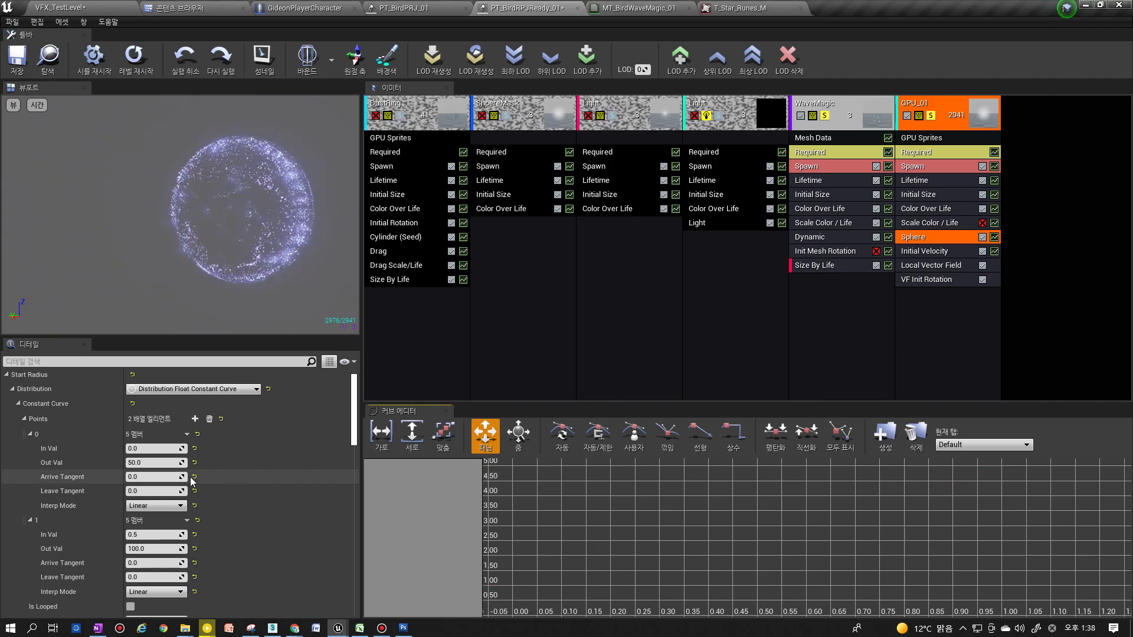
Try an Out Val of 0 on the Start Radius curve's point 0, replay the effect, and restore it to 50
{"action": "scroll", "coordinate": [177, 477], "scroll_direction": "up", "scroll_amount": 1}
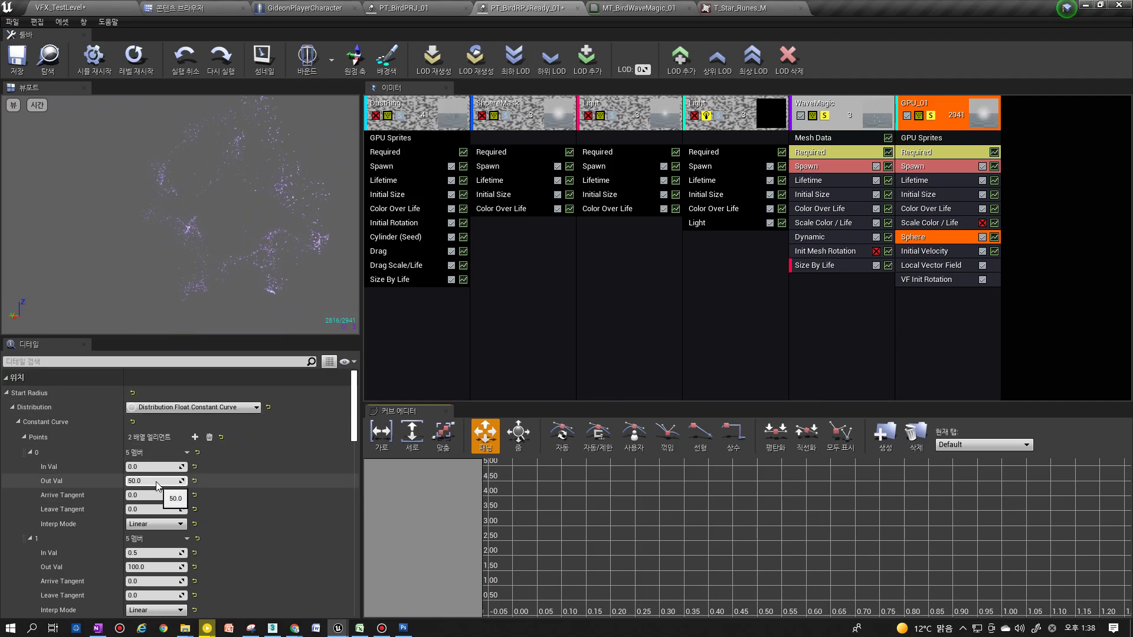
{"action": "scroll", "coordinate": [157, 481], "scroll_direction": "down", "scroll_amount": 1}
{"action": "type", "text": "0"}
{"action": "key", "text": "Return"}
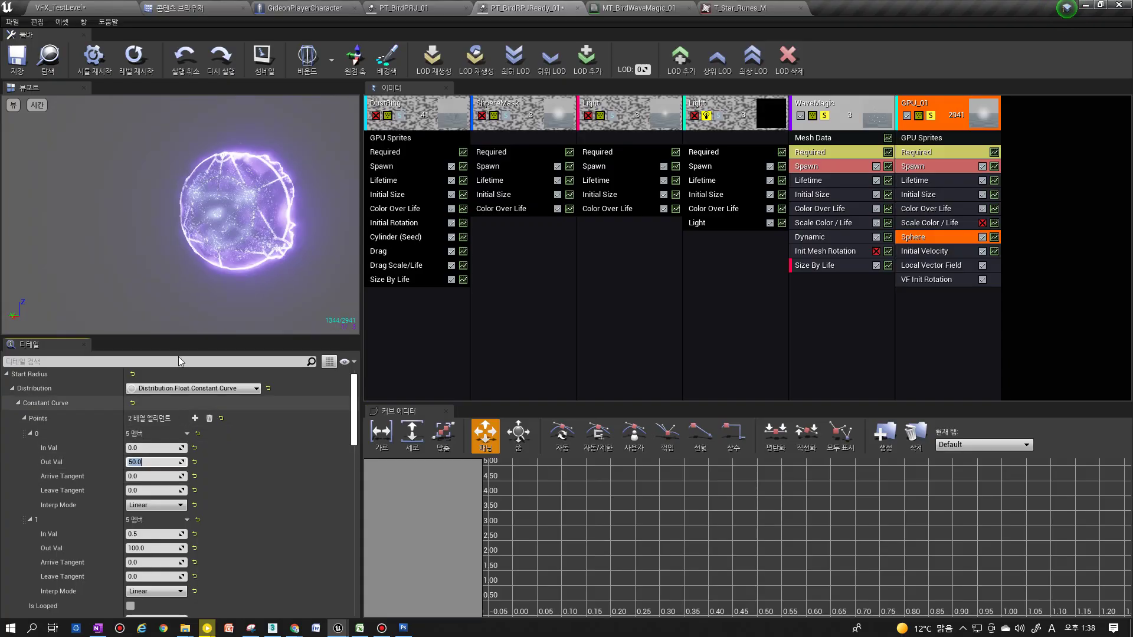
{"action": "left_click", "coordinate": [135, 57]}
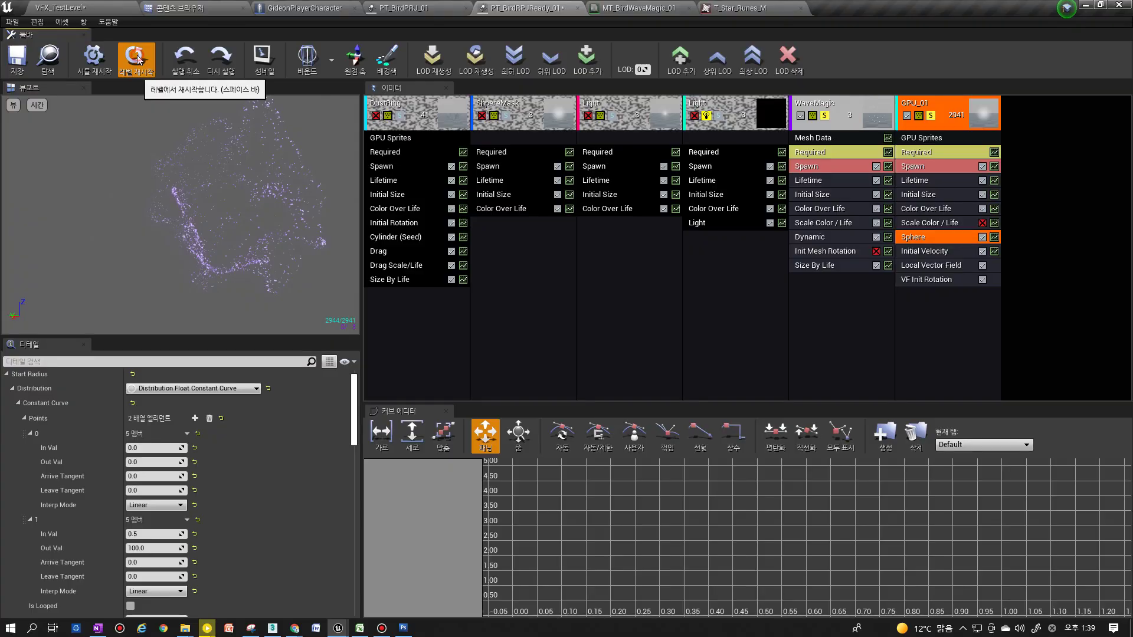
{"action": "left_click", "coordinate": [136, 57]}
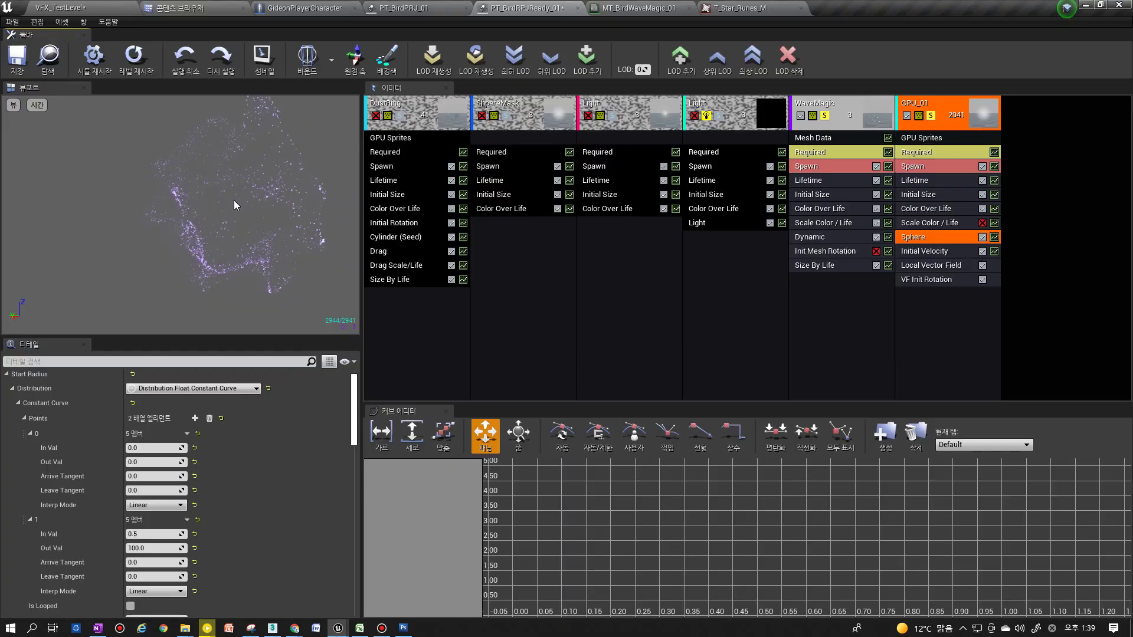
{"action": "left_click", "coordinate": [153, 462]}
{"action": "type", "text": "50"}
{"action": "key", "text": "Return"}
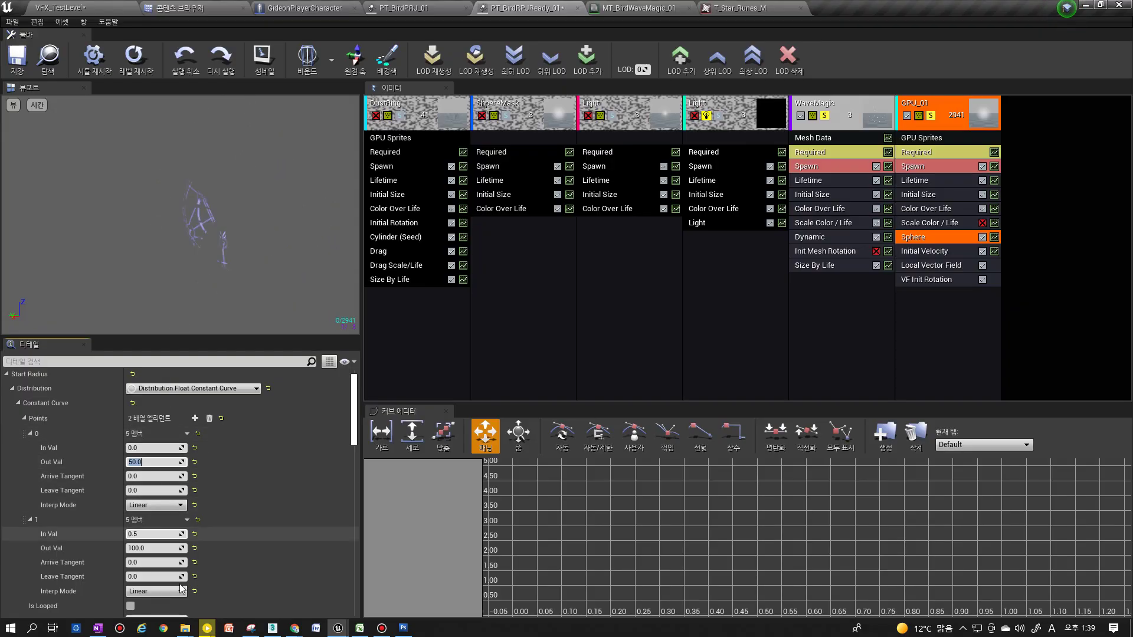
Try an In Val of 1 on the Start Radius curve's point 1, and restore it to 0.5
{"action": "scroll", "coordinate": [135, 540], "scroll_direction": "down", "scroll_amount": 1}
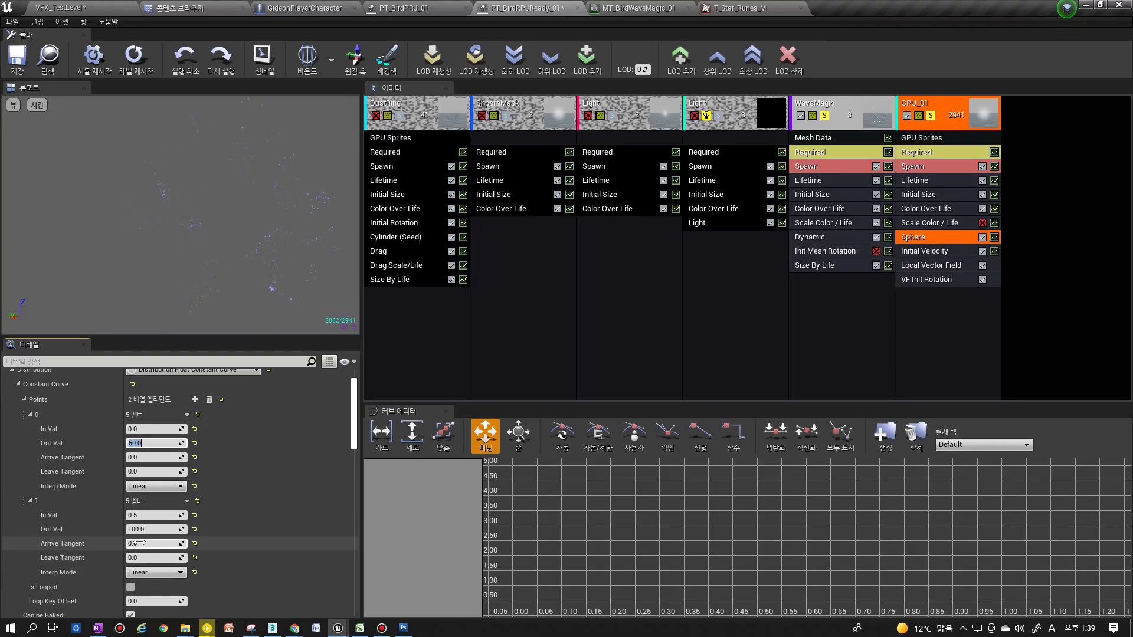
{"action": "type", "text": "1"}
{"action": "key", "text": "Return"}
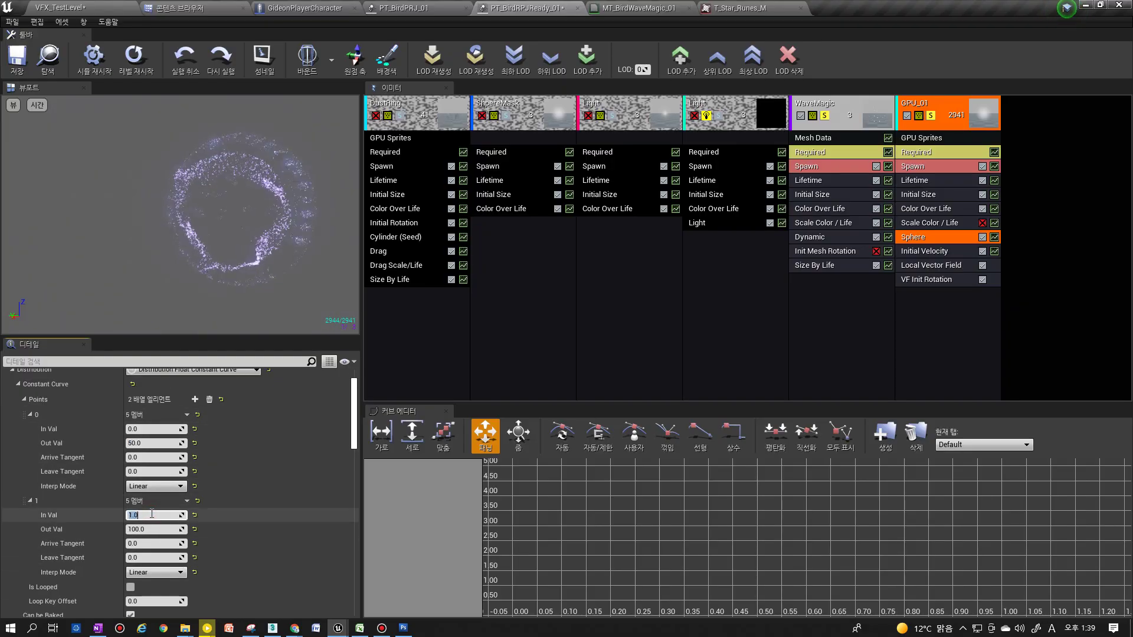
{"action": "type", "text": ".5"}
{"action": "key", "text": "Return"}
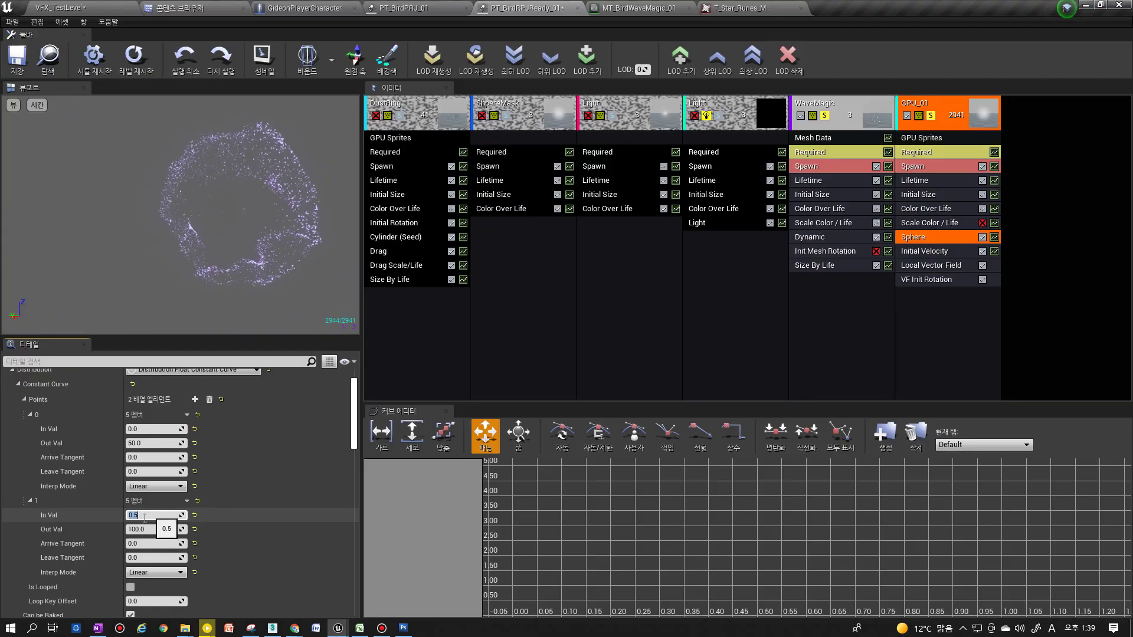
Send GPU_01's Sphere module to the curve editor, hide VelocityScale and StartLocation, and fit the view to the StartRadius curve
{"action": "scroll", "coordinate": [299, 462], "scroll_direction": "down", "scroll_amount": 1}
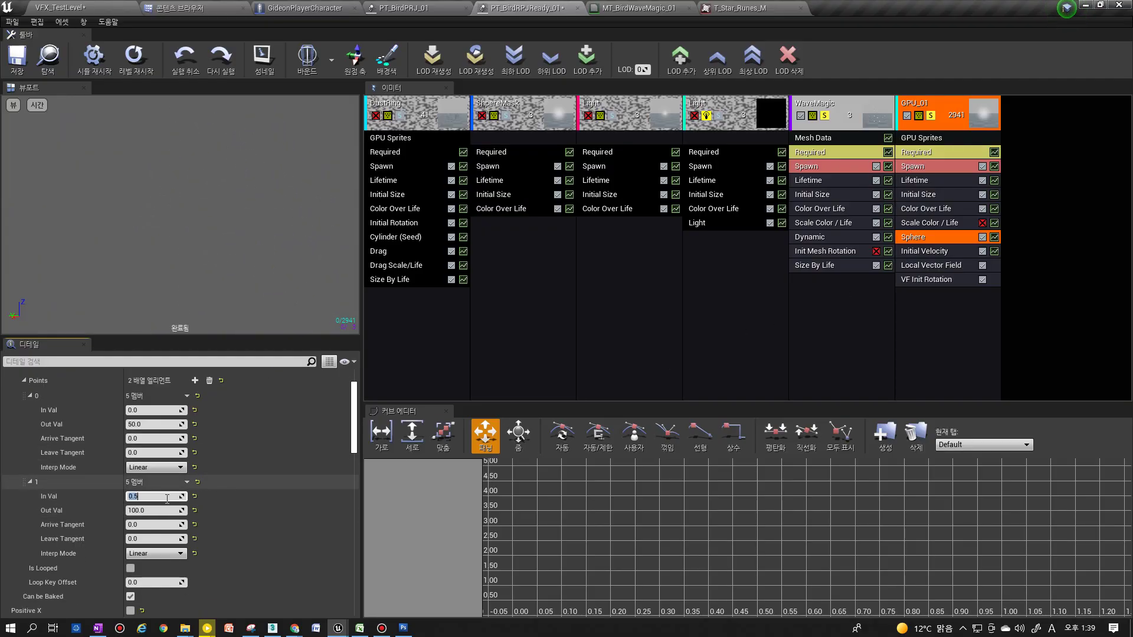
{"action": "left_click", "coordinate": [995, 237]}
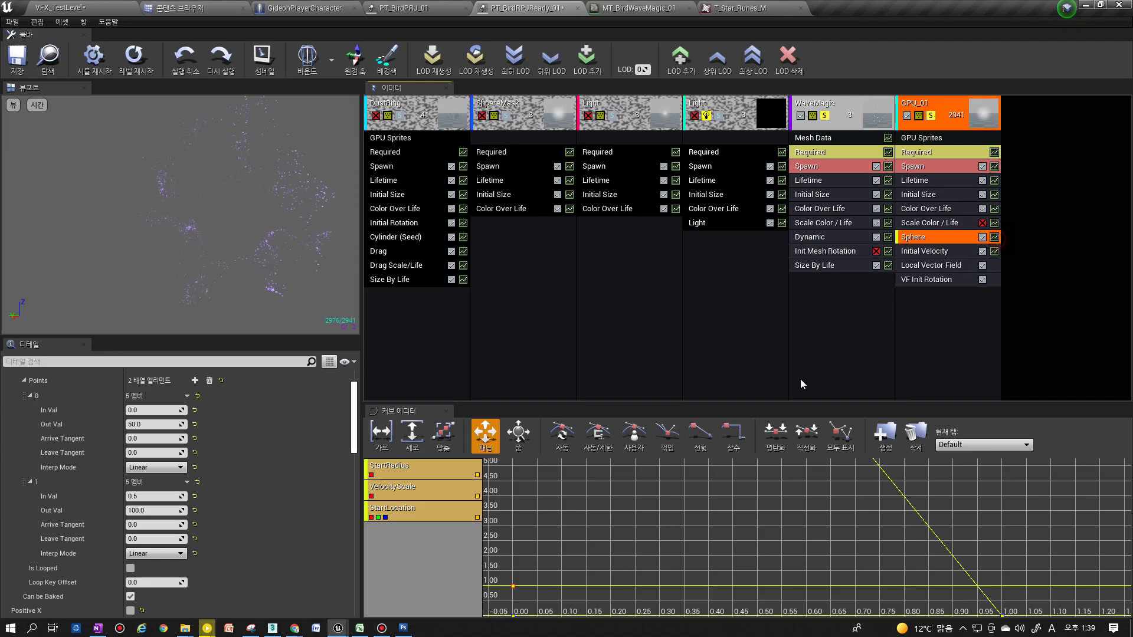
{"action": "left_click", "coordinate": [477, 496]}
{"action": "left_click", "coordinate": [477, 517]}
{"action": "left_click", "coordinate": [442, 435]}
{"action": "scroll", "coordinate": [597, 522], "scroll_direction": "down", "scroll_amount": 3}
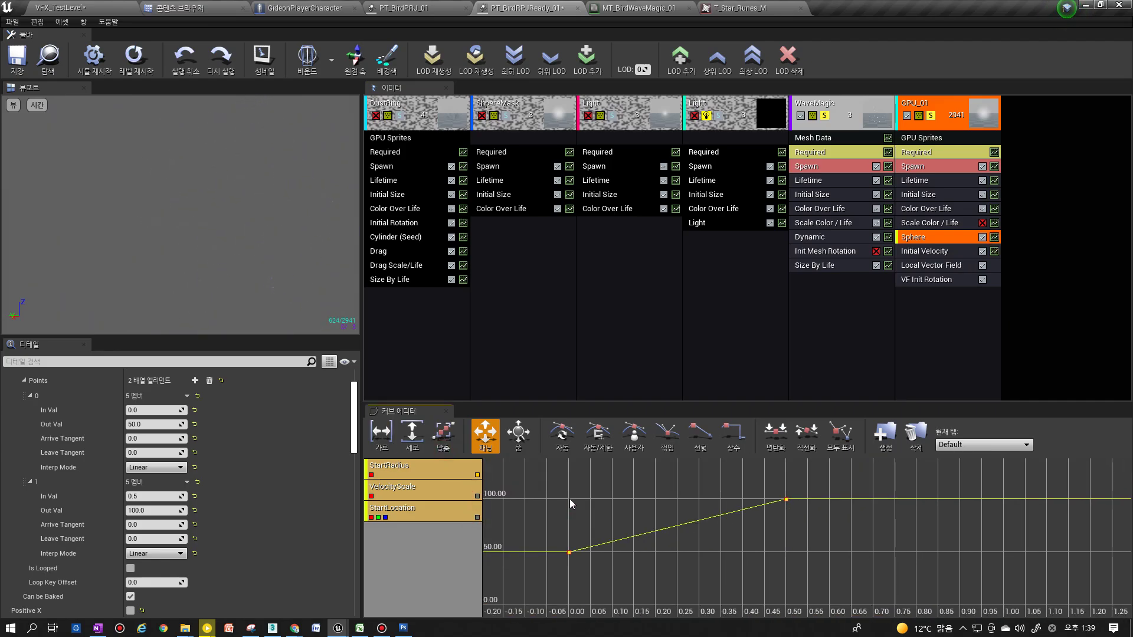
Make the StartRadius curve Curve Auto, steepen point 0's tangent to about 333, and replay the effect
{"action": "left_click", "coordinate": [562, 435]}
{"action": "scroll", "coordinate": [614, 537], "scroll_direction": "up", "scroll_amount": 2}
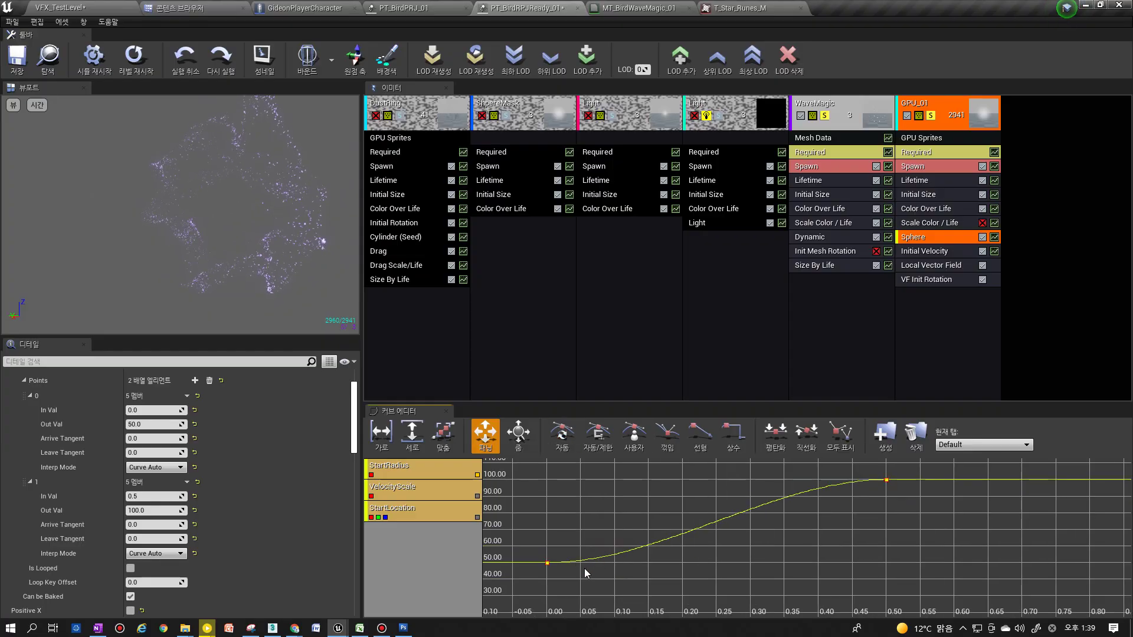
{"action": "left_click", "coordinate": [548, 563]}
{"action": "left_click_drag", "start_coordinate": [568, 563], "coordinate": [572, 553]}
{"action": "left_click", "coordinate": [134, 56]}
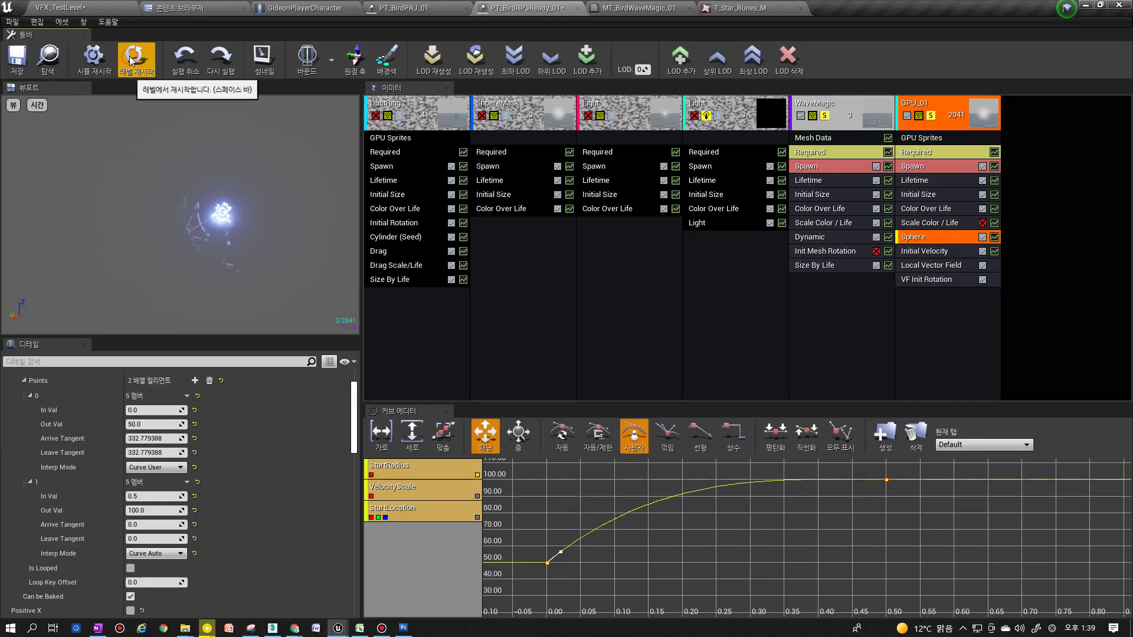
{"action": "left_click", "coordinate": [139, 60]}
{"action": "left_click", "coordinate": [140, 61]}
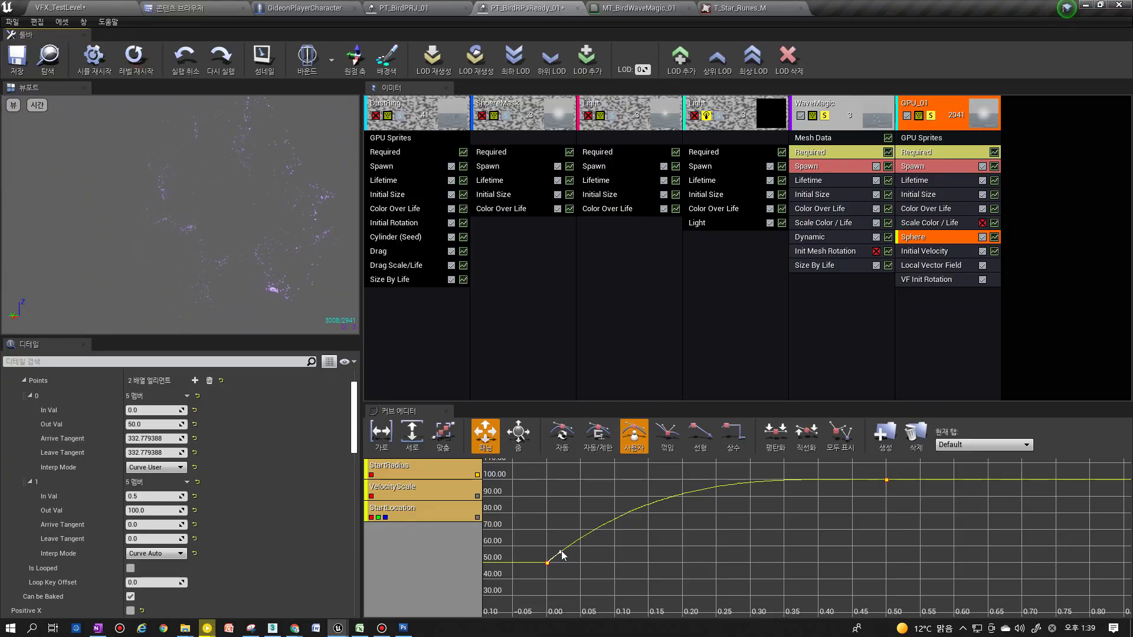
Ease the StartRadius tangent at point 0 to about 193, replay the effect, and adjust point 1's tangent to about 1.34
{"action": "left_click_drag", "start_coordinate": [564, 555], "coordinate": [564, 555]}
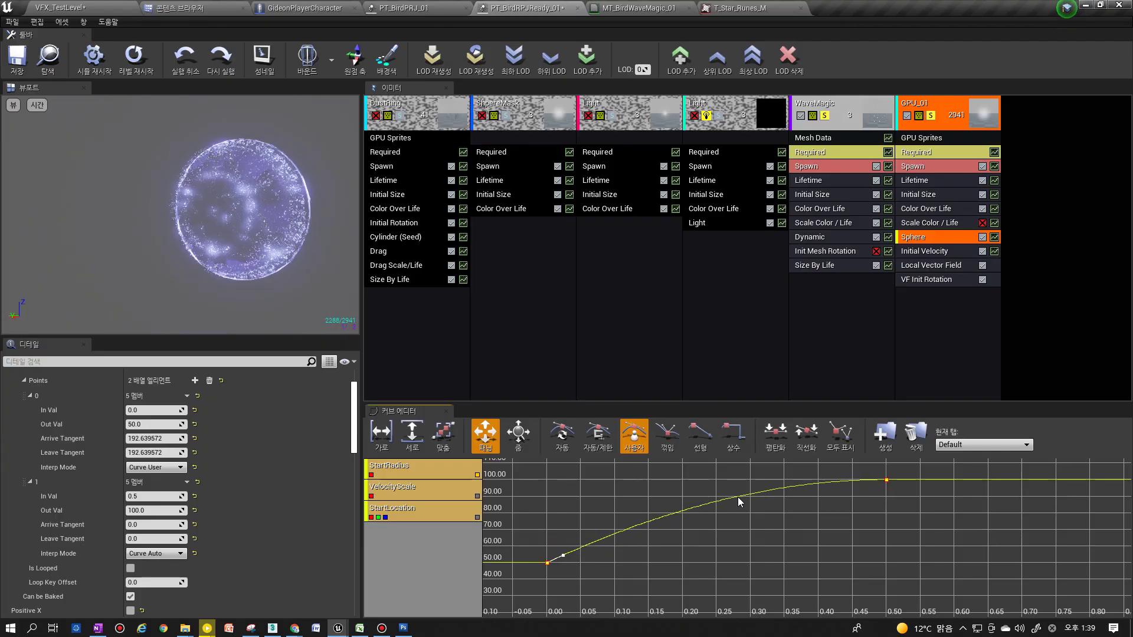
{"action": "left_click", "coordinate": [143, 72]}
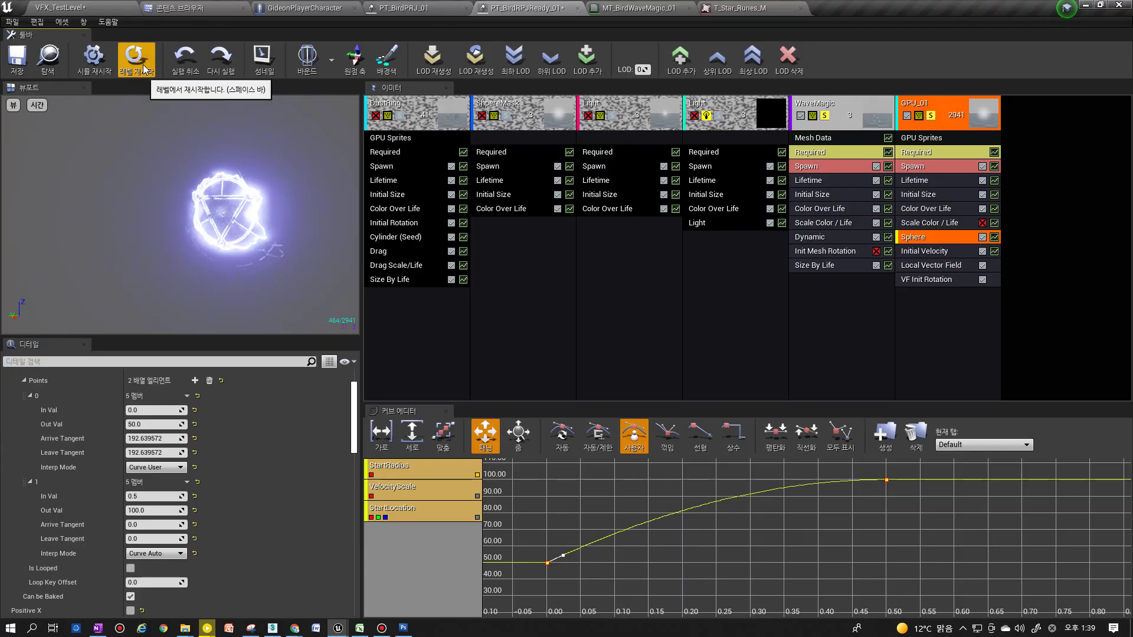
{"action": "left_click", "coordinate": [143, 70]}
{"action": "left_click", "coordinate": [143, 70]}
{"action": "left_click", "coordinate": [143, 69]}
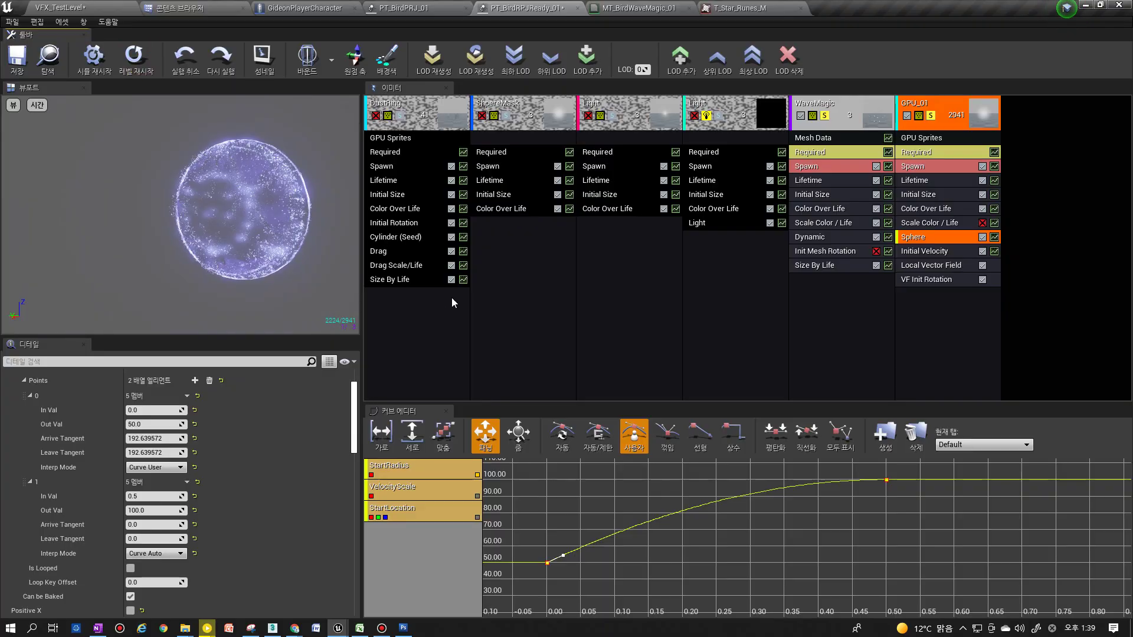
{"action": "left_click", "coordinate": [886, 479]}
{"action": "left_click_drag", "start_coordinate": [870, 482], "coordinate": [870, 487]}
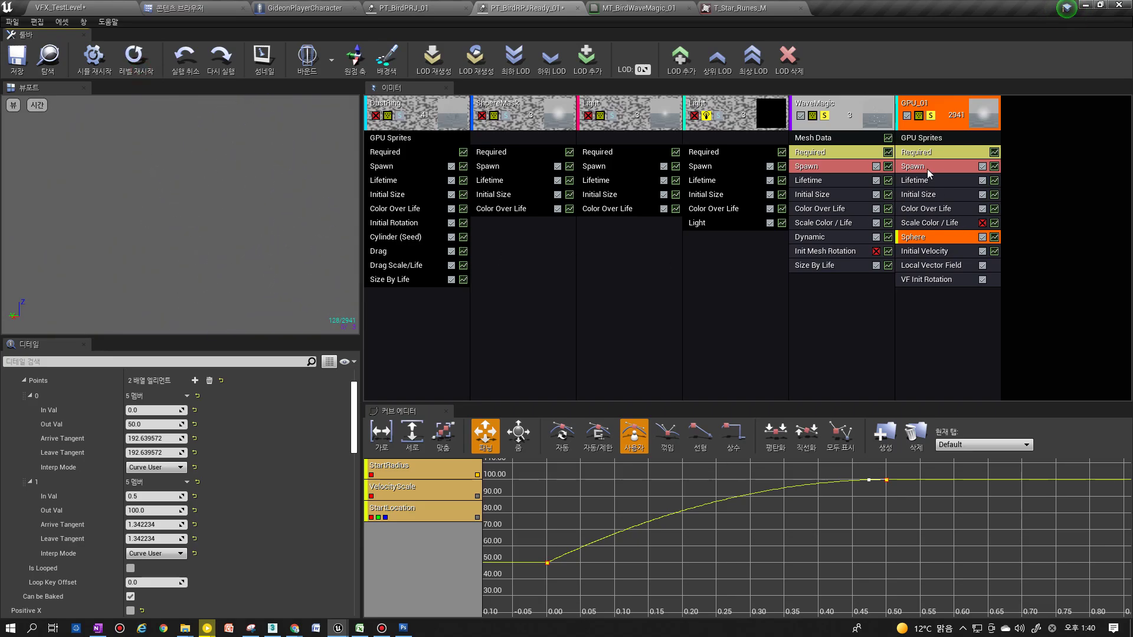
Enable GPU_01's Scale Color / Life module, and switch to VFX_TestLevel
{"action": "left_click", "coordinate": [983, 223]}
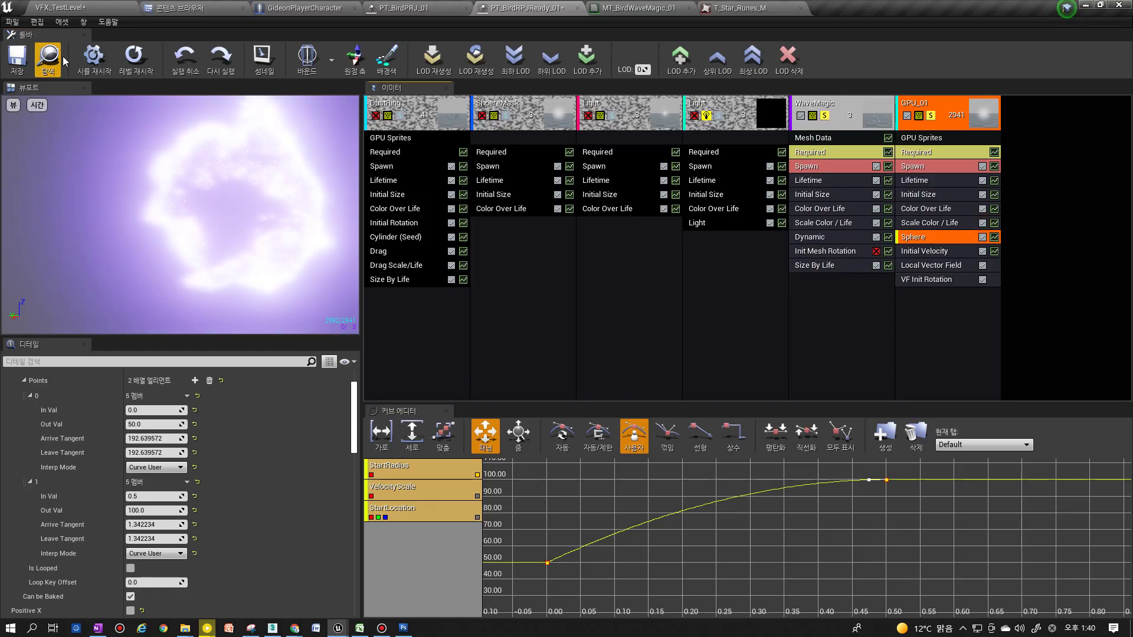
{"action": "left_click", "coordinate": [67, 5]}
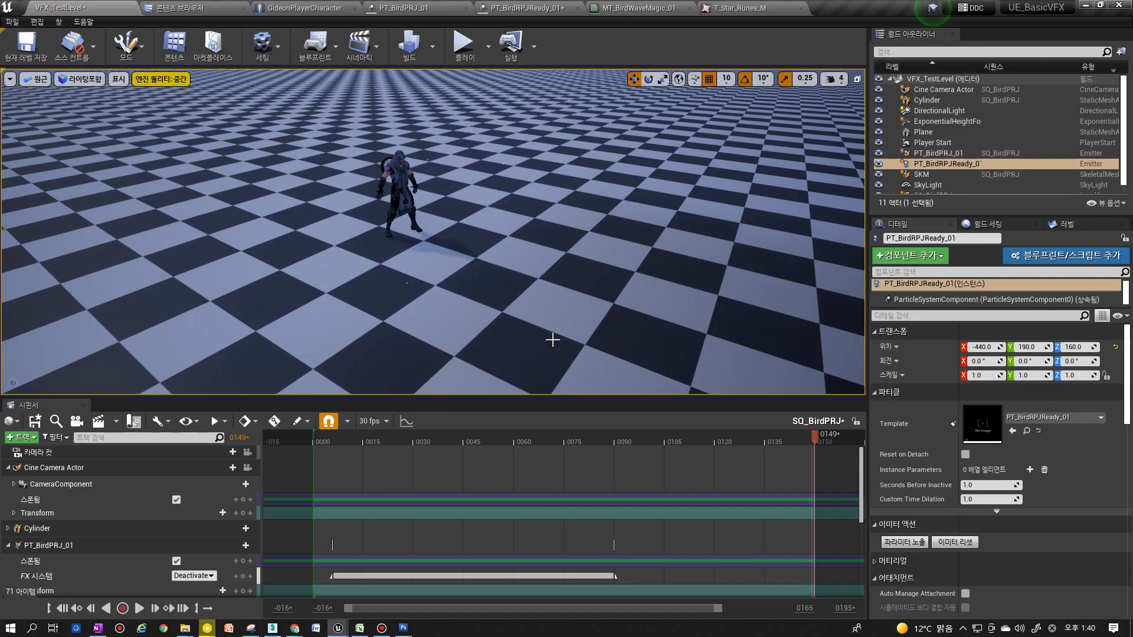
Reset the PT_BirdRPJReady_01 emitter repeatedly in the level and examine the effect around the character from different angles
{"action": "left_click", "coordinate": [952, 545]}
{"action": "mouse_move", "coordinate": [449, 236]}
{"action": "right_mouse_down"}
{"action": "mouse_move", "coordinate": [425, 238]}
{"action": "mouse_move", "coordinate": [436, 218]}
{"action": "right_mouse_up"}
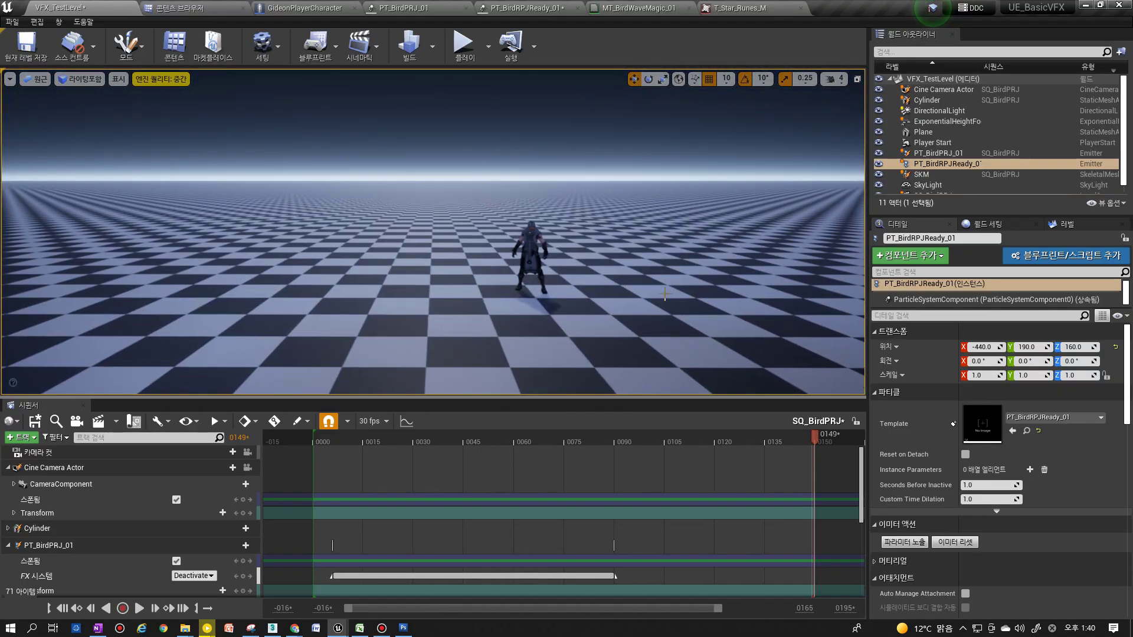
{"action": "left_click", "coordinate": [947, 545]}
{"action": "right_click_drag", "start_coordinate": [725, 389], "coordinate": [725, 396]}
{"action": "left_click", "coordinate": [956, 543]}
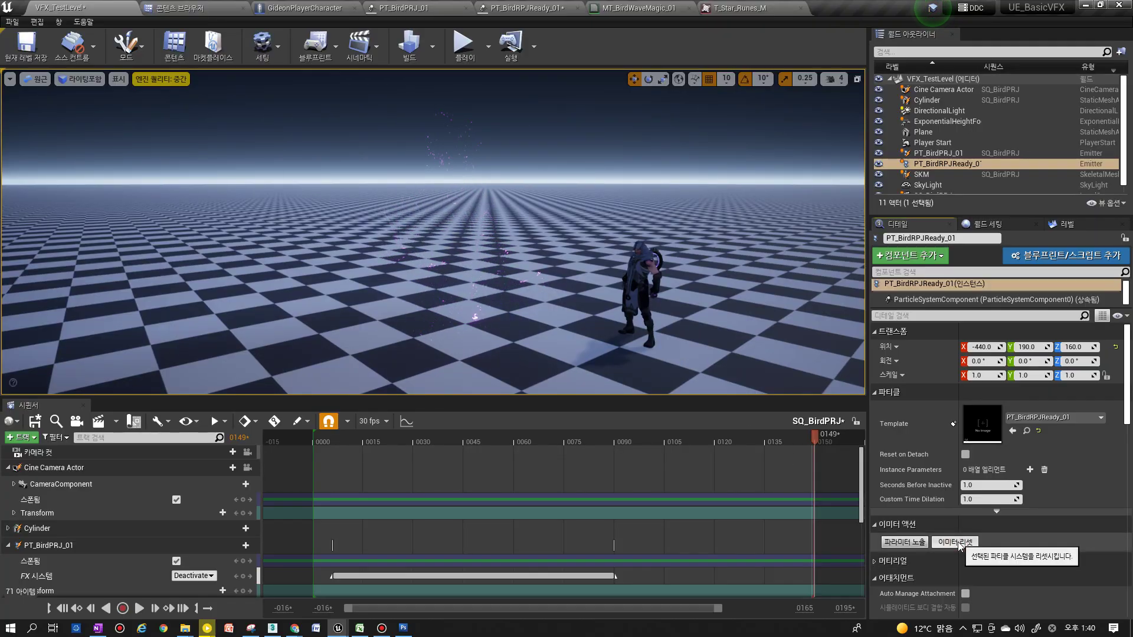
{"action": "left_click", "coordinate": [956, 543]}
{"action": "mouse_move", "coordinate": [666, 341]}
{"action": "right_mouse_down"}
{"action": "mouse_move", "coordinate": [649, 342]}
{"action": "mouse_move", "coordinate": [665, 341]}
{"action": "right_mouse_up"}
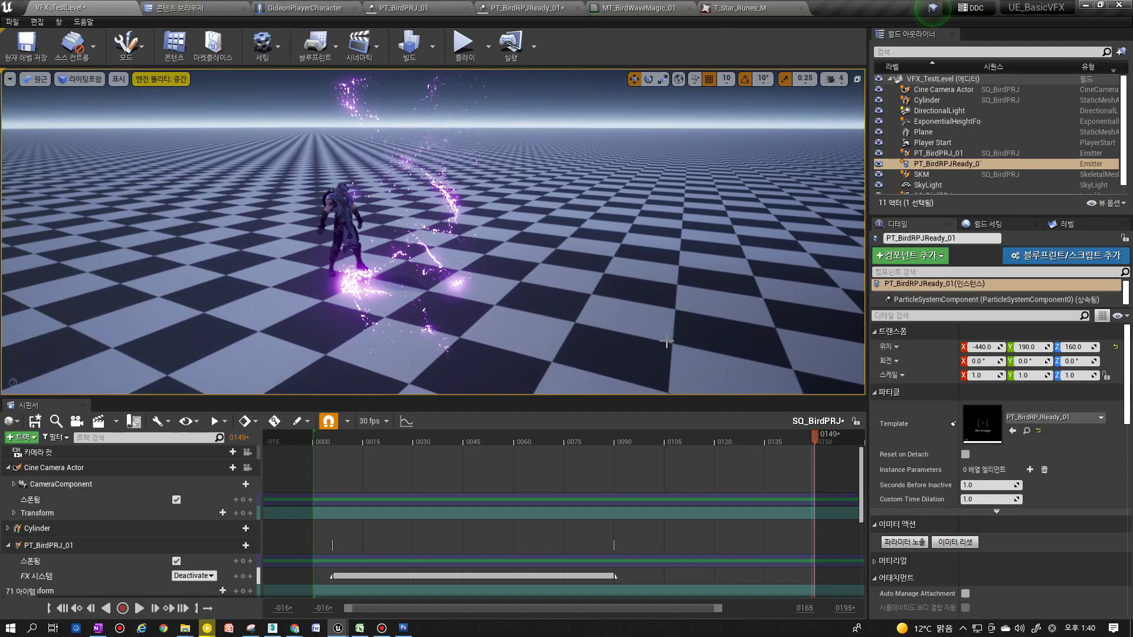
Return to the PT_BirdRPJReady_01 particle system and turn off solo for the GPU_01 and WaveMagic emitters
{"action": "left_click", "coordinate": [525, 7]}
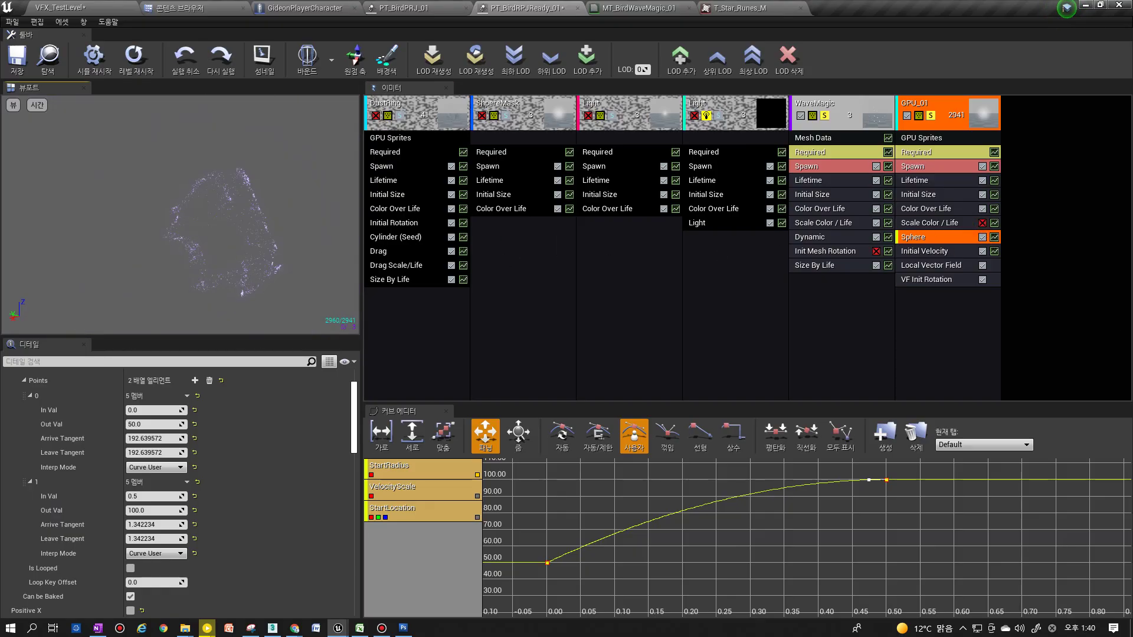
{"action": "left_click", "coordinate": [1039, 368]}
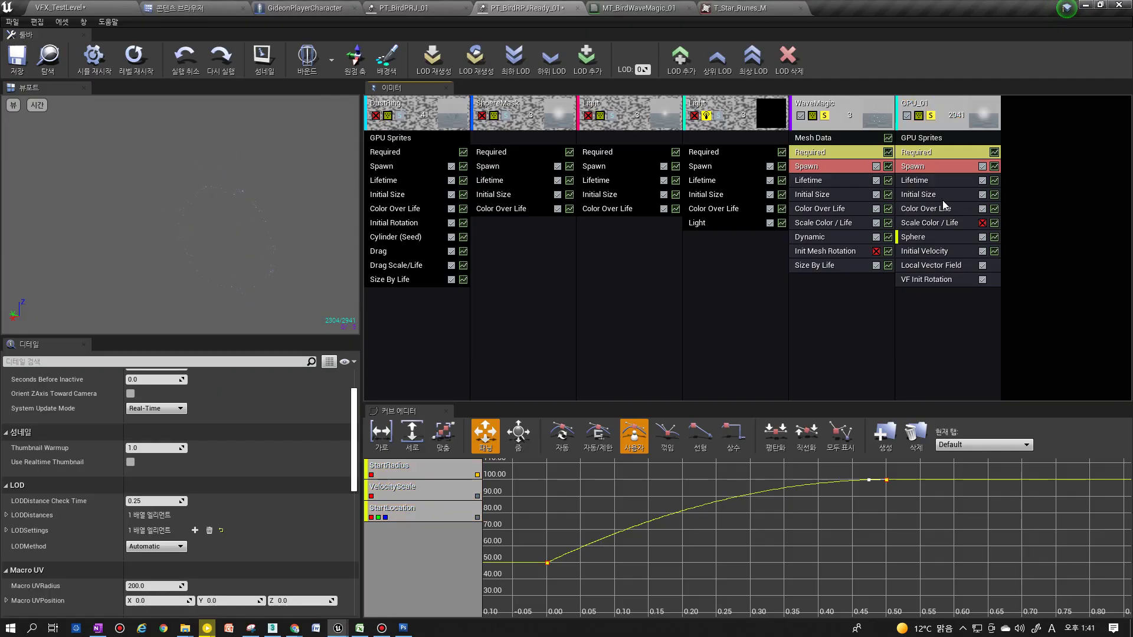
{"action": "left_click", "coordinate": [931, 117]}
{"action": "left_click", "coordinate": [824, 116]}
Duplicate the GPU_01 emitter and rename the copy GPU_02
{"action": "left_click", "coordinate": [955, 122]}
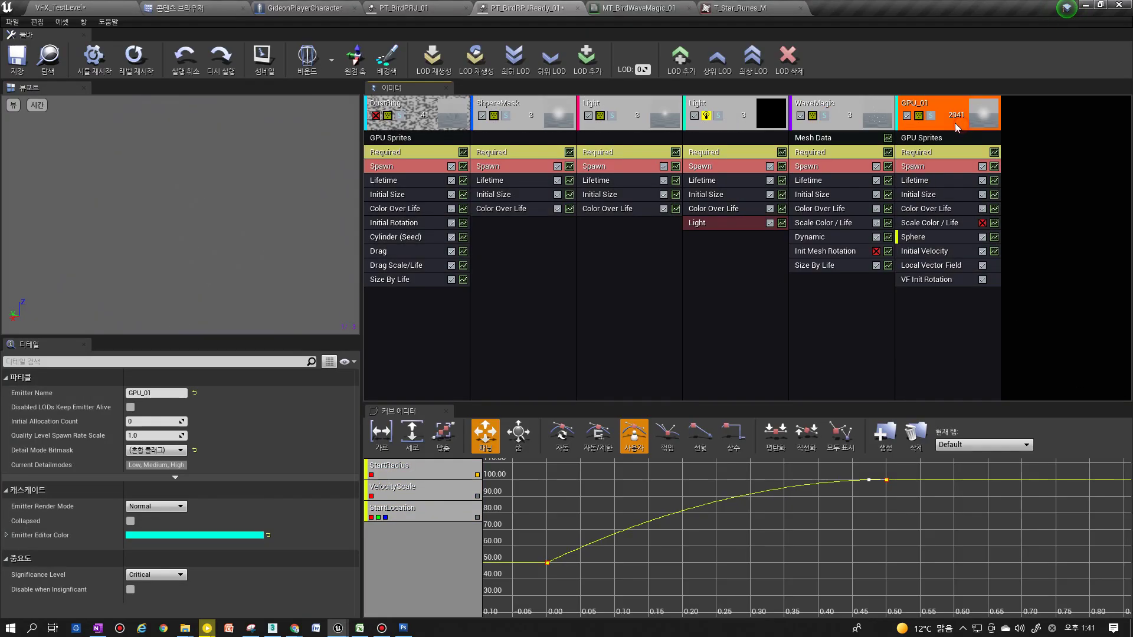
{"action": "right_click", "coordinate": [955, 123]}
{"action": "mouse_move", "coordinate": [991, 129]}
{"action": "left_click", "coordinate": [1040, 152]}
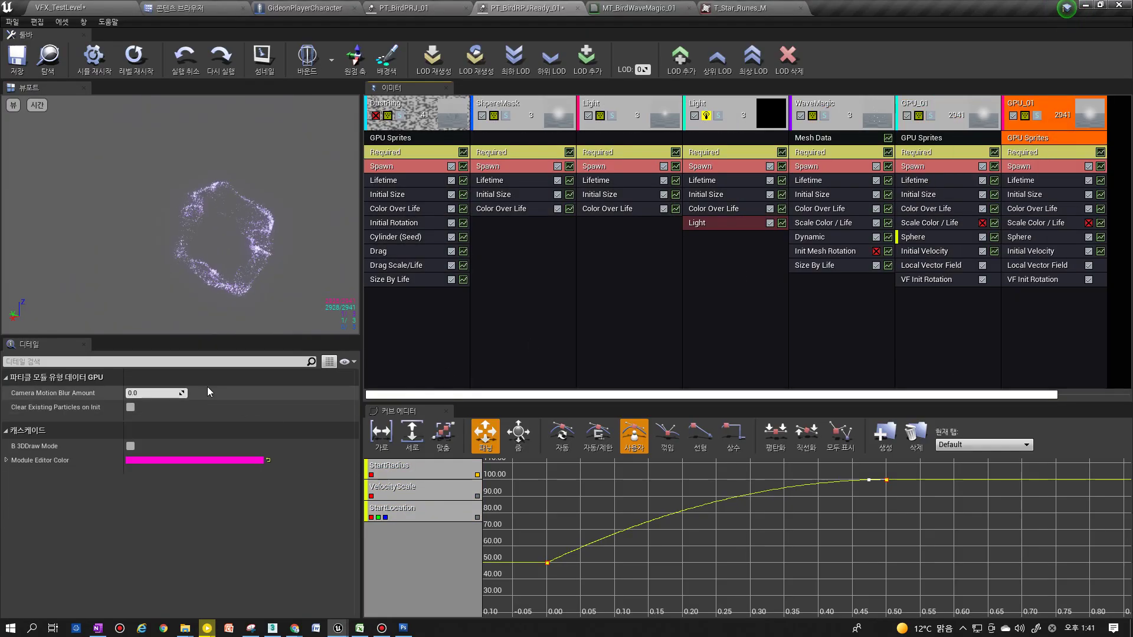
{"action": "left_click", "coordinate": [1057, 126]}
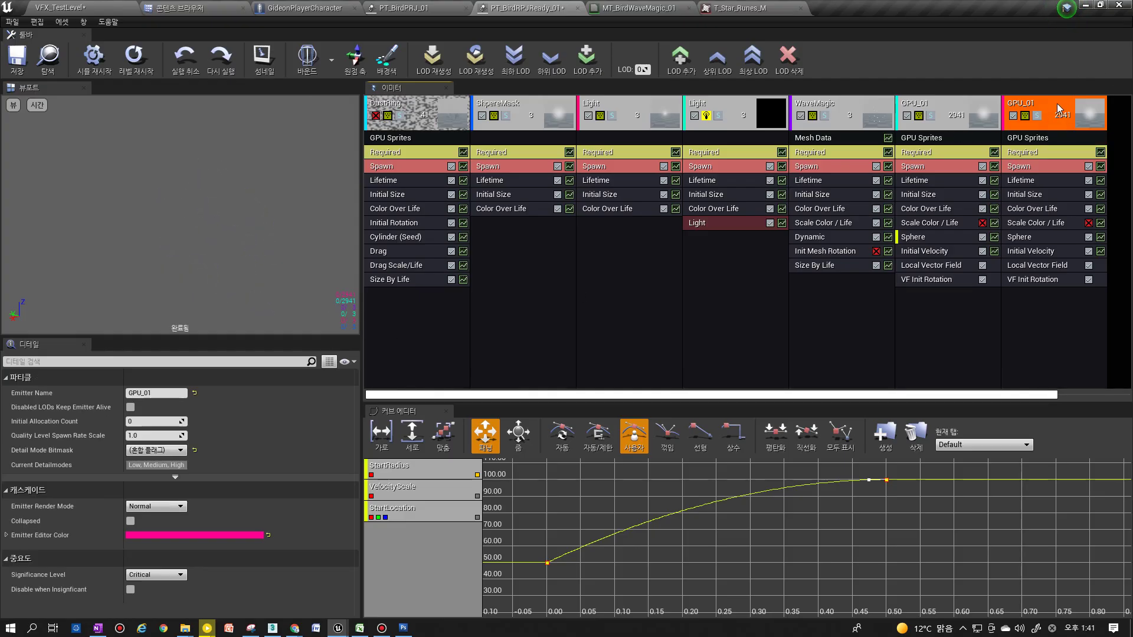
{"action": "left_click", "coordinate": [151, 393]}
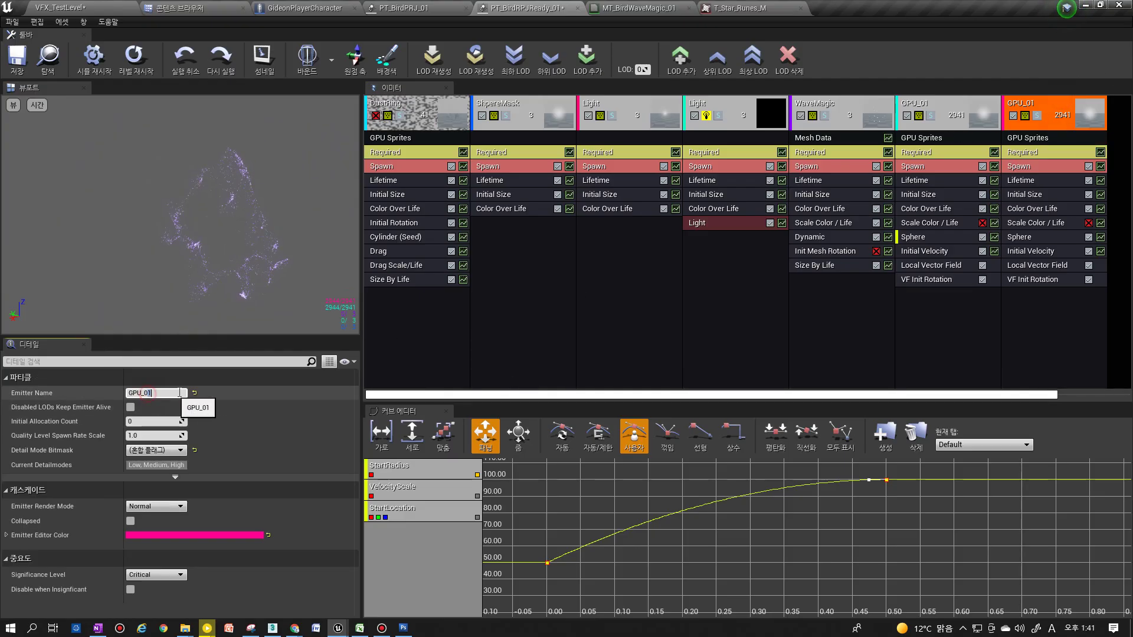
{"action": "type", "text": "2"}
{"action": "key", "text": "Return"}
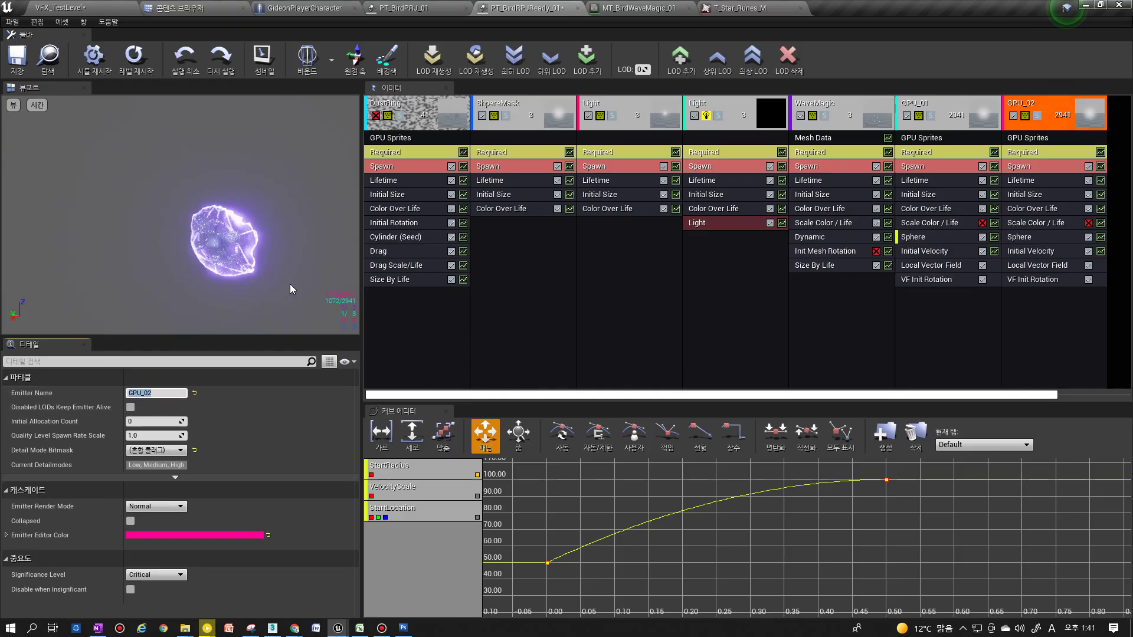
Solo the GPU_02 emitter and set its Emitter Duration to 0.3
{"action": "left_click", "coordinate": [1038, 116]}
{"action": "left_click", "coordinate": [1039, 154]}
{"action": "scroll", "coordinate": [286, 534], "scroll_direction": "down", "scroll_amount": 5}
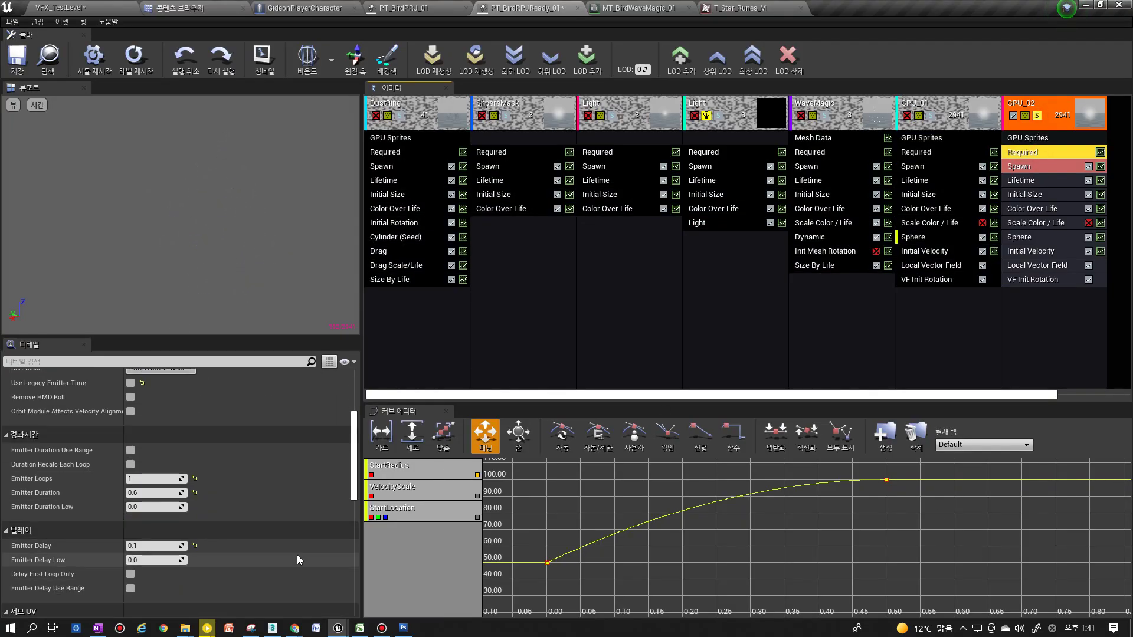
{"action": "left_click", "coordinate": [146, 493]}
{"action": "type", "text": ".3"}
{"action": "key", "text": "Return"}
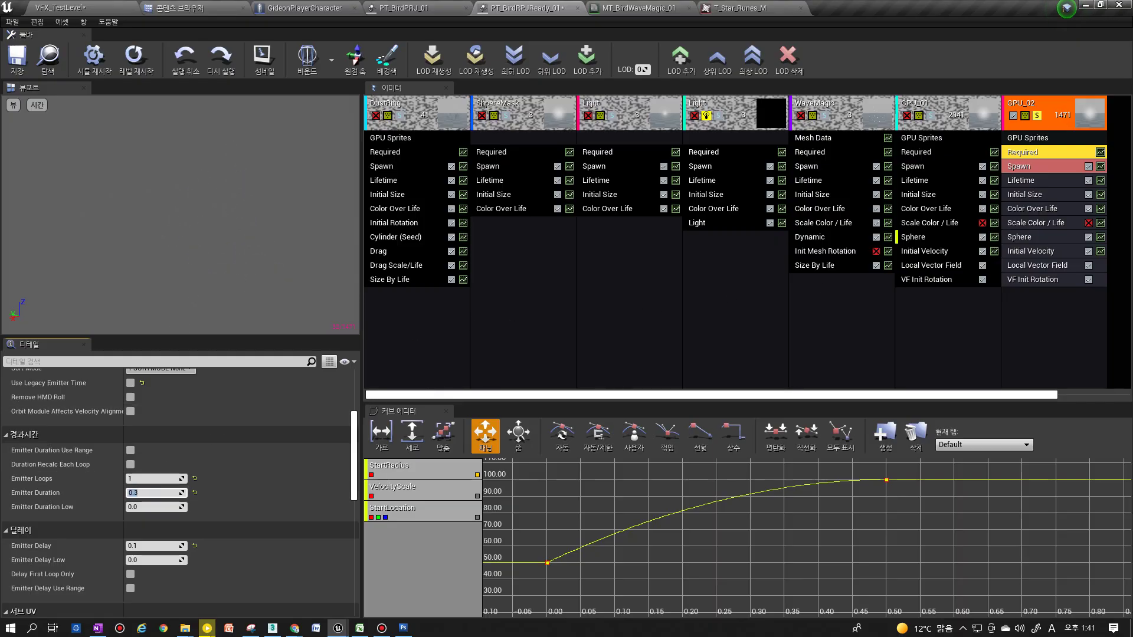
Move GPU_02's Initial Velocity module directly below Initial Size, and set the maximum start size to 7 in X and Y
{"action": "left_click", "coordinate": [1043, 181]}
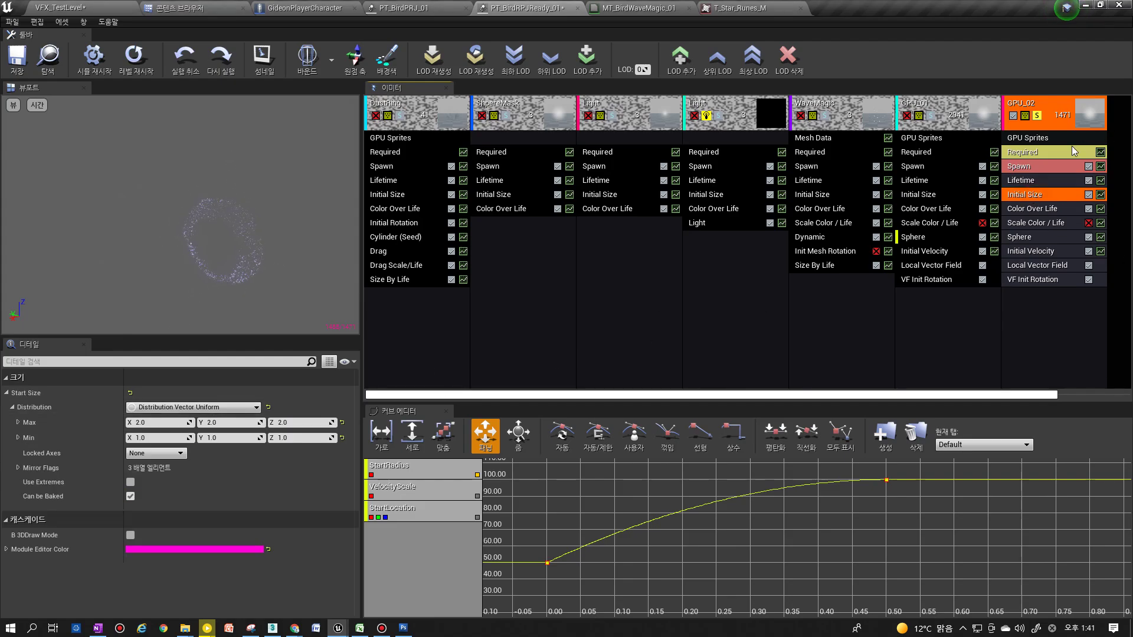
{"action": "left_click", "coordinate": [1040, 151]}
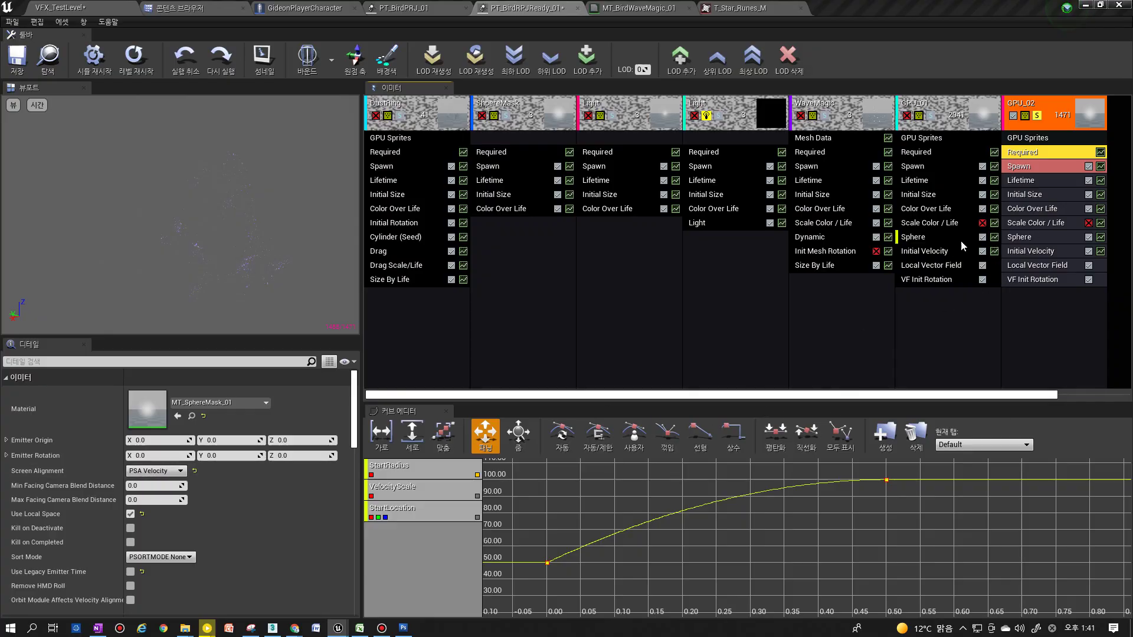
{"action": "left_click", "coordinate": [1032, 186]}
{"action": "left_click", "coordinate": [1029, 198]}
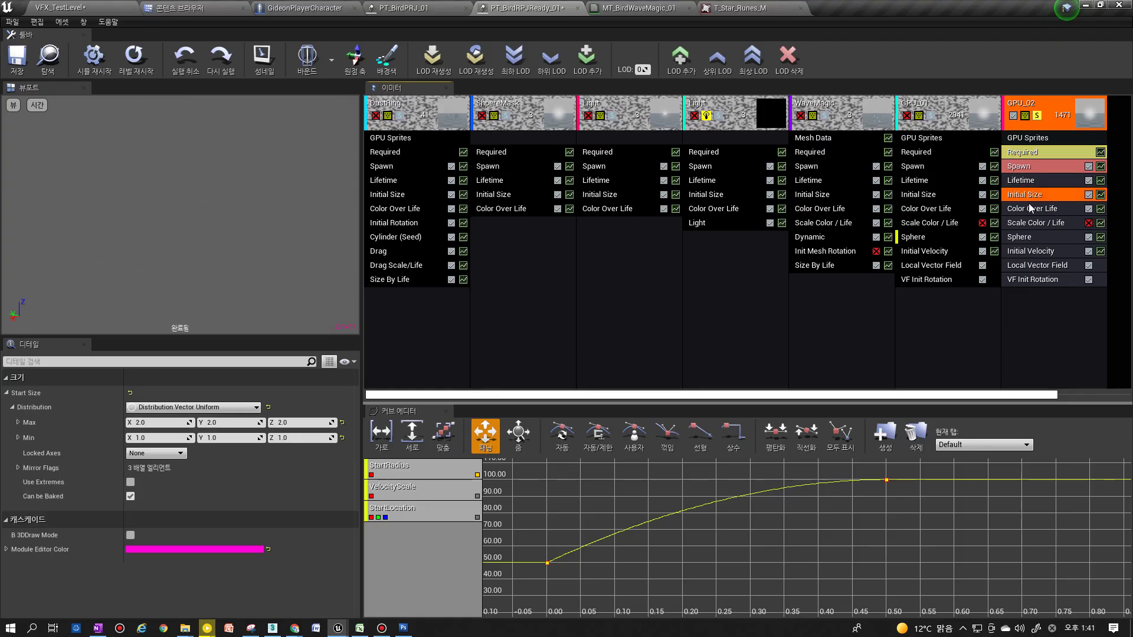
{"action": "left_click", "coordinate": [1030, 210]}
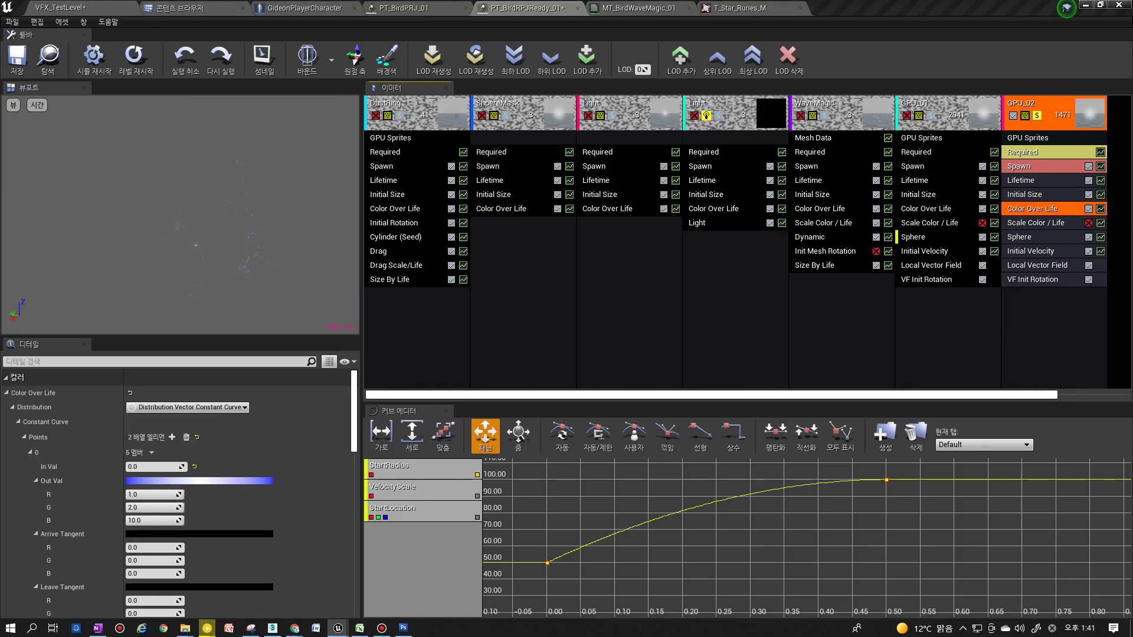
{"action": "left_click", "coordinate": [1026, 194]}
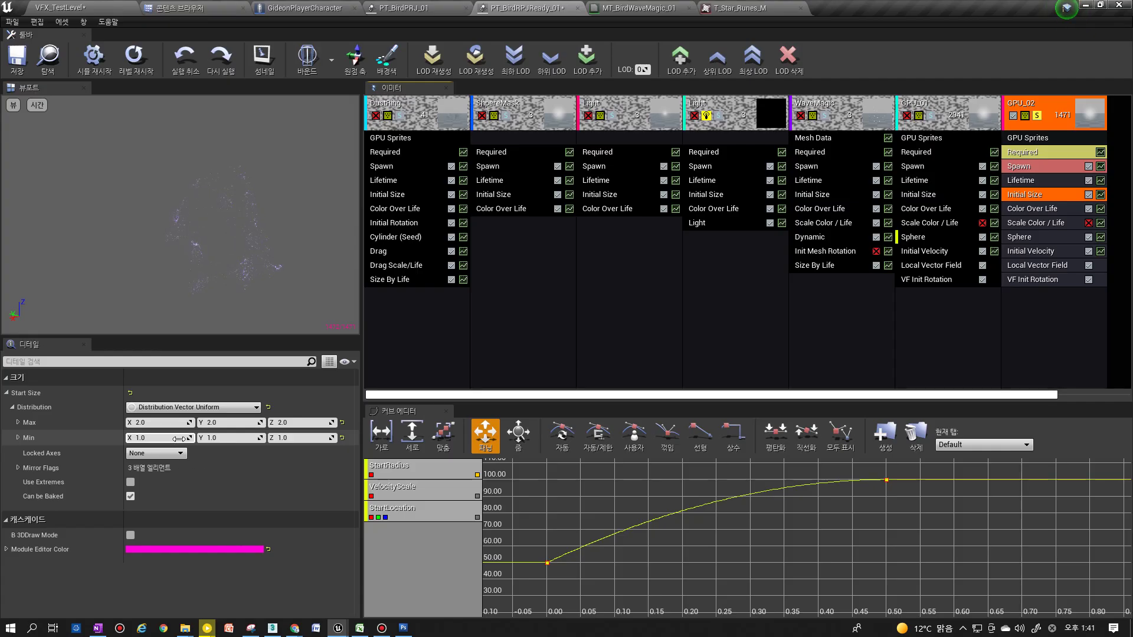
{"action": "left_click_drag", "start_coordinate": [1022, 251], "coordinate": [1042, 202]}
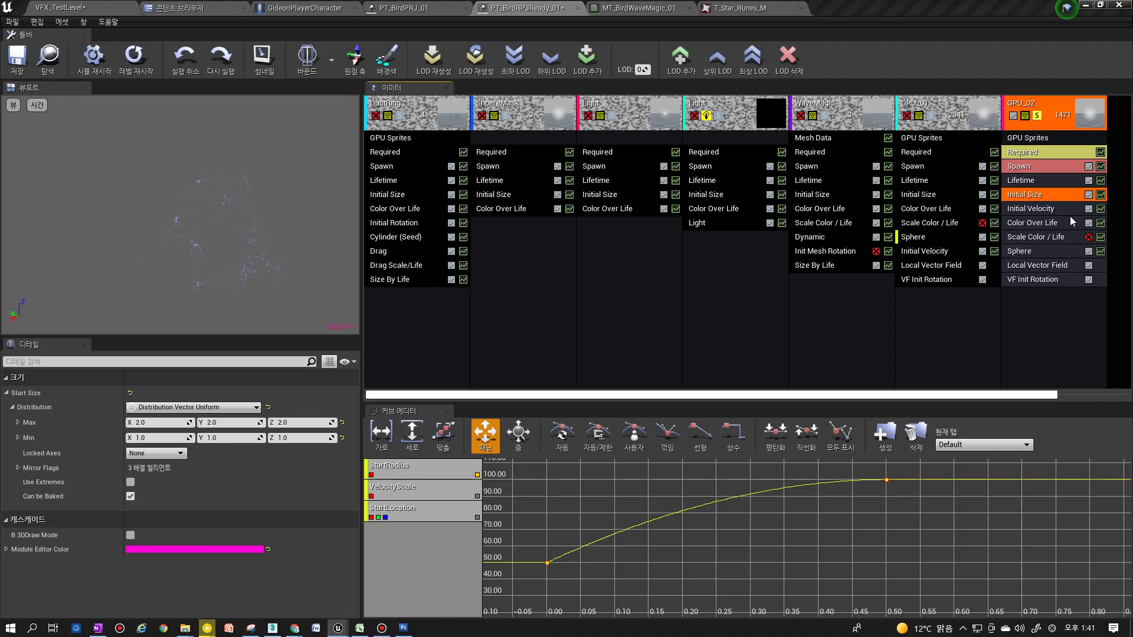
{"action": "left_click", "coordinate": [155, 423]}
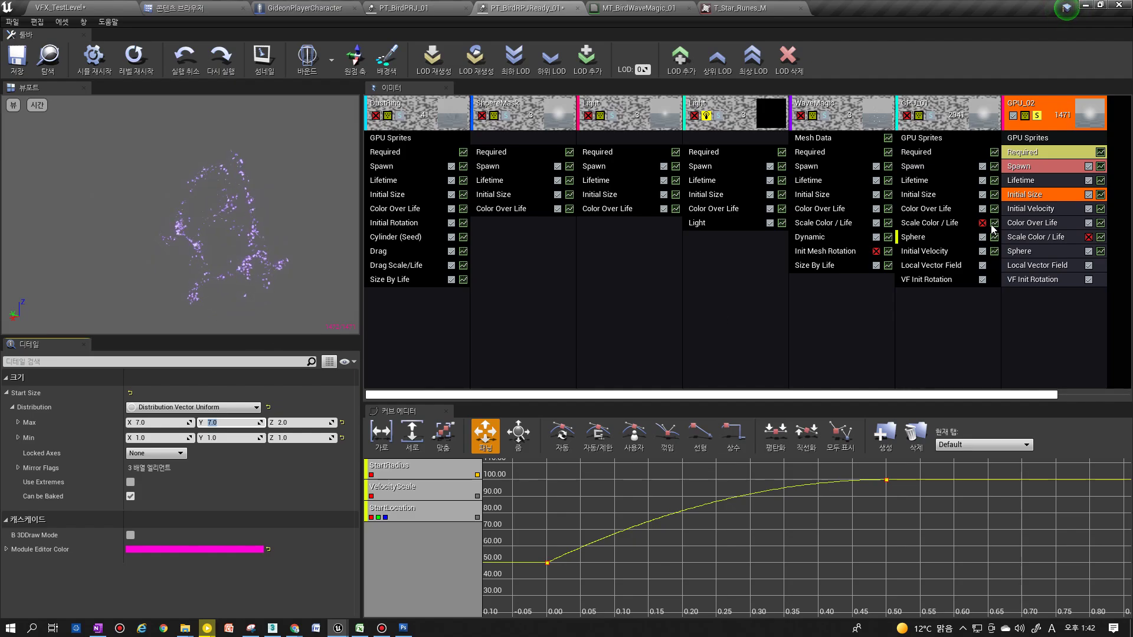
Set GPU_02's Start Velocity range in X to a maximum of 1000 and a minimum of 100
{"action": "left_click", "coordinate": [1030, 208]}
{"action": "left_click", "coordinate": [155, 423]}
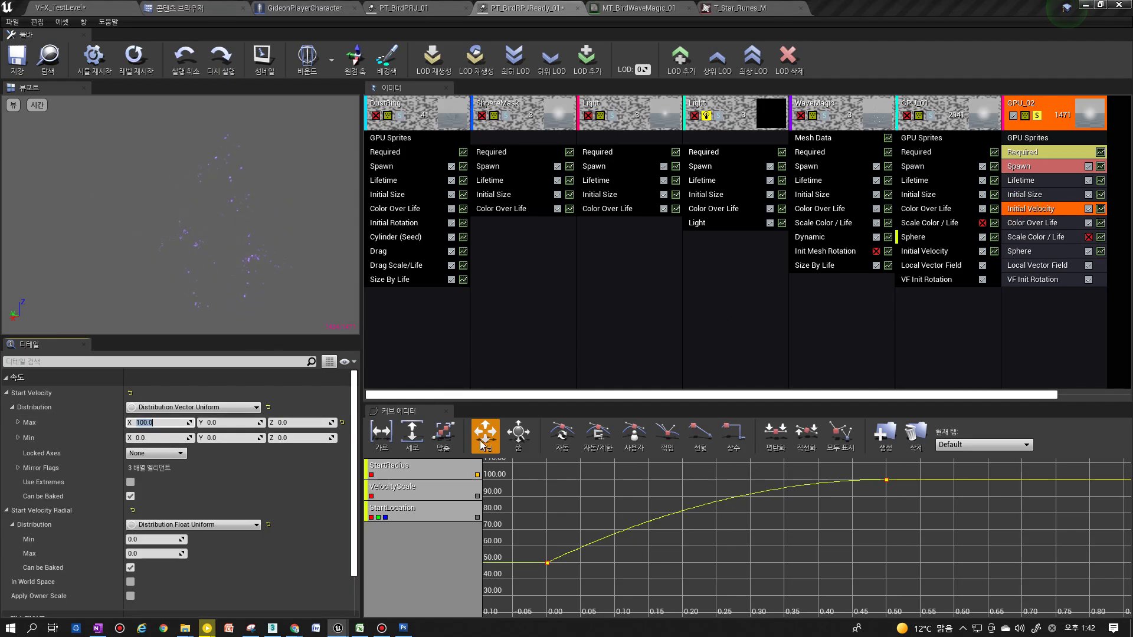
{"action": "left_click", "coordinate": [162, 438]}
{"action": "left_click", "coordinate": [166, 422]}
{"action": "type", "text": "1000"}
{"action": "left_click", "coordinate": [155, 438]}
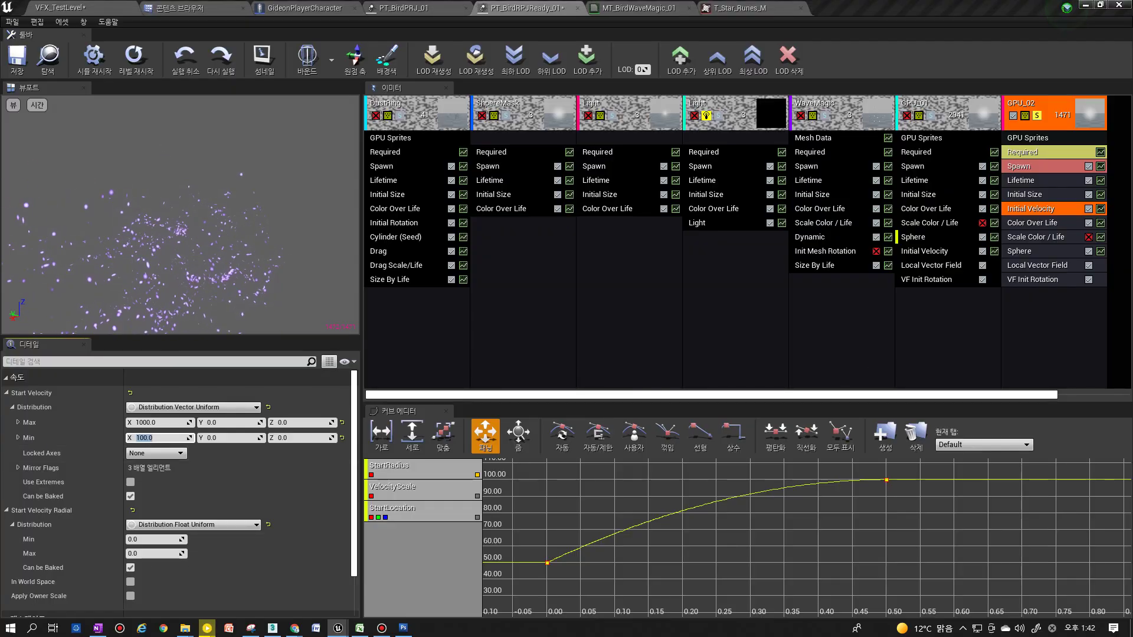
Review GPU_02's Color Over Life points and enable its Scale Color / Life module
{"action": "left_click", "coordinate": [1047, 224]}
{"action": "scroll", "coordinate": [203, 450], "scroll_direction": "down", "scroll_amount": 3}
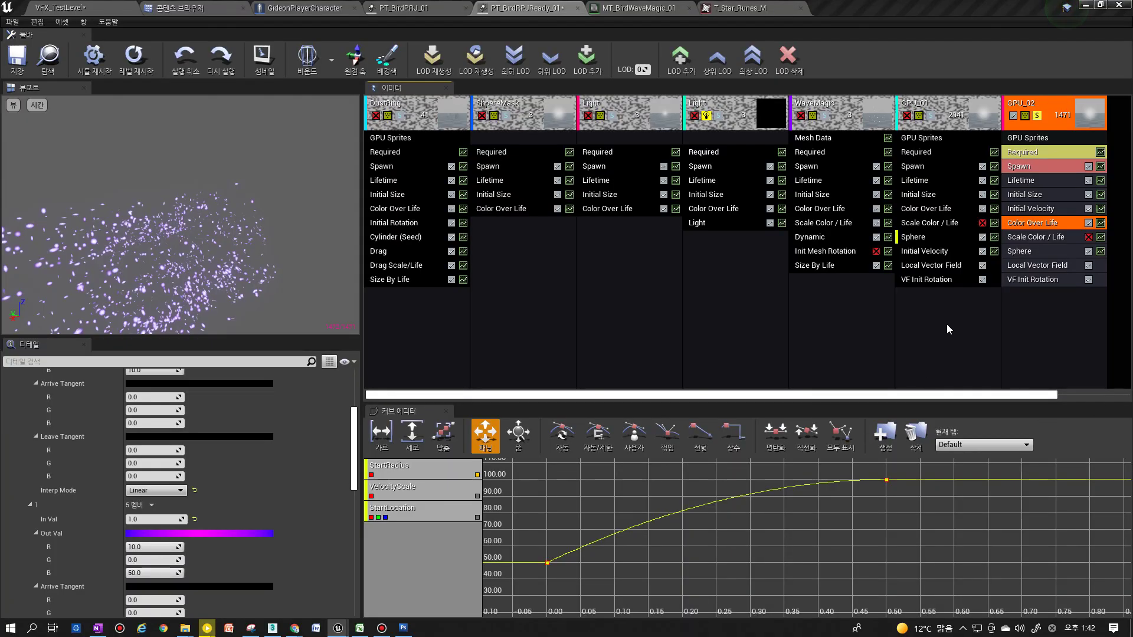
{"action": "left_click", "coordinate": [1028, 238]}
{"action": "left_click", "coordinate": [1088, 237]}
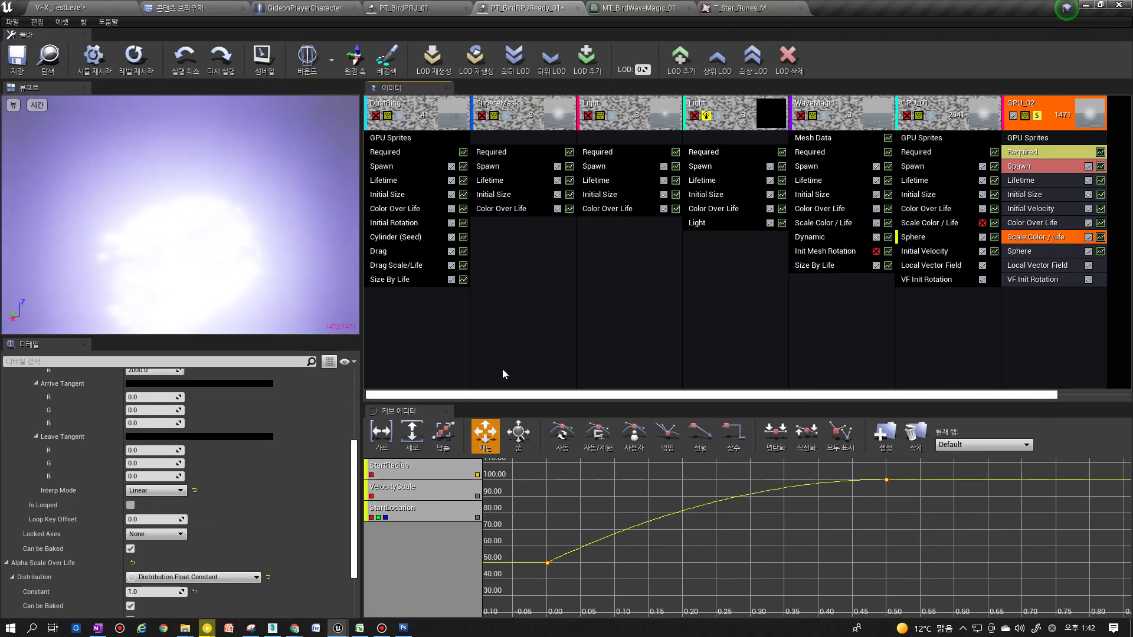
Set R, G and B of point 0 in GPU_02's Color Scale Over Life curve to 100
{"action": "scroll", "coordinate": [172, 450], "scroll_direction": "up", "scroll_amount": 3}
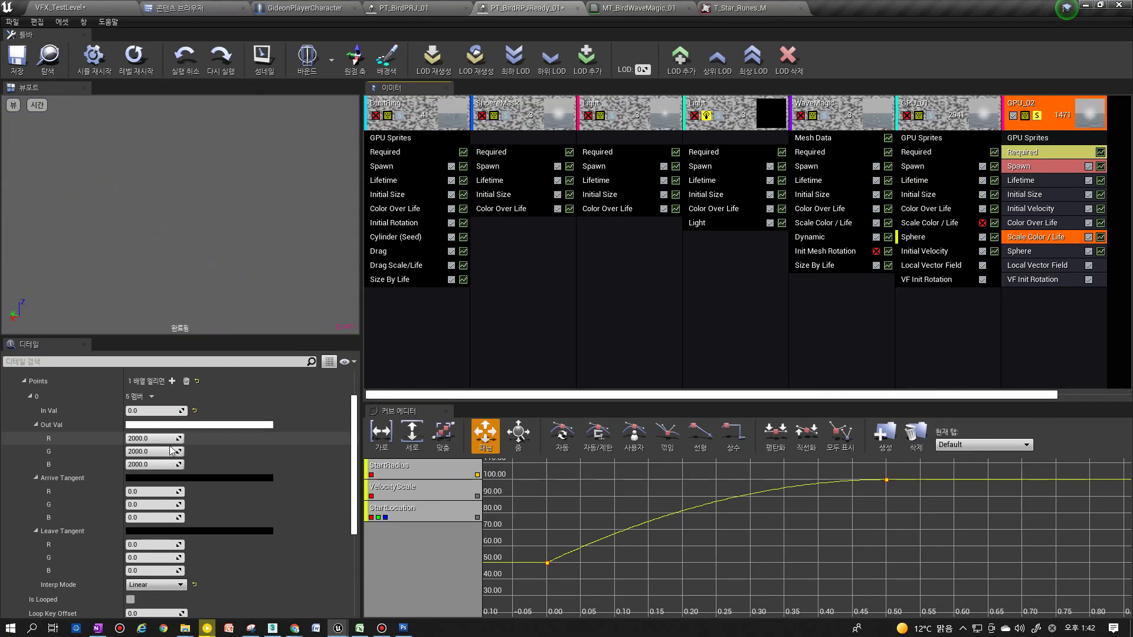
{"action": "type", "text": "100"}
{"action": "left_click", "coordinate": [152, 452]}
{"action": "type", "text": "100"}
{"action": "left_click", "coordinate": [152, 465]}
{"action": "type", "text": "100"}
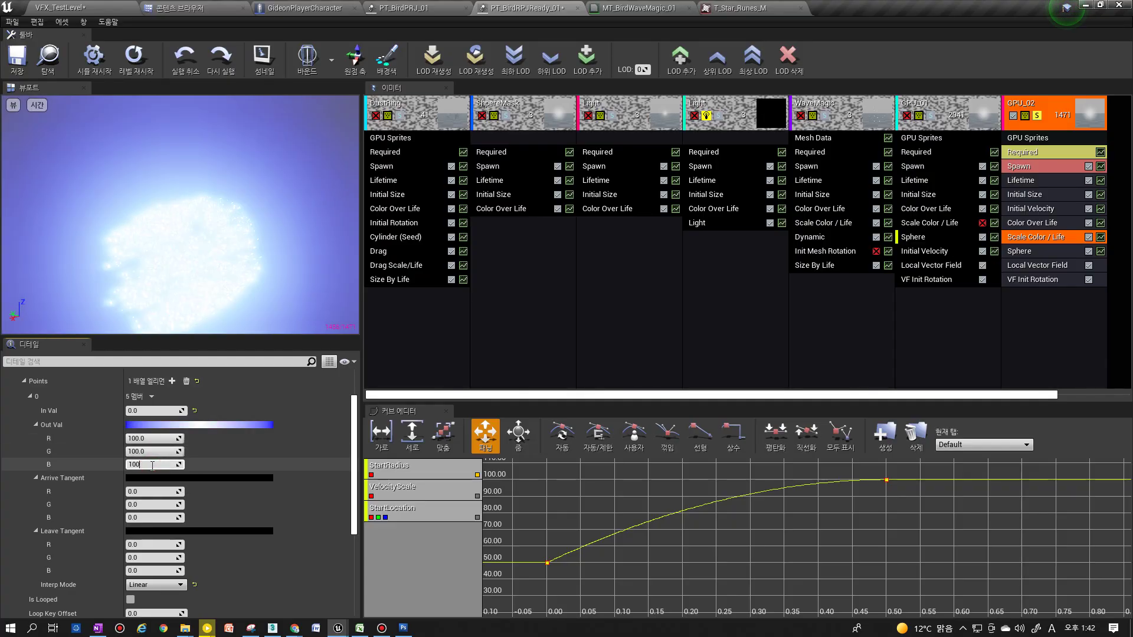
{"action": "key", "text": "Return"}
{"action": "scroll", "coordinate": [152, 465], "scroll_direction": "down", "scroll_amount": 2}
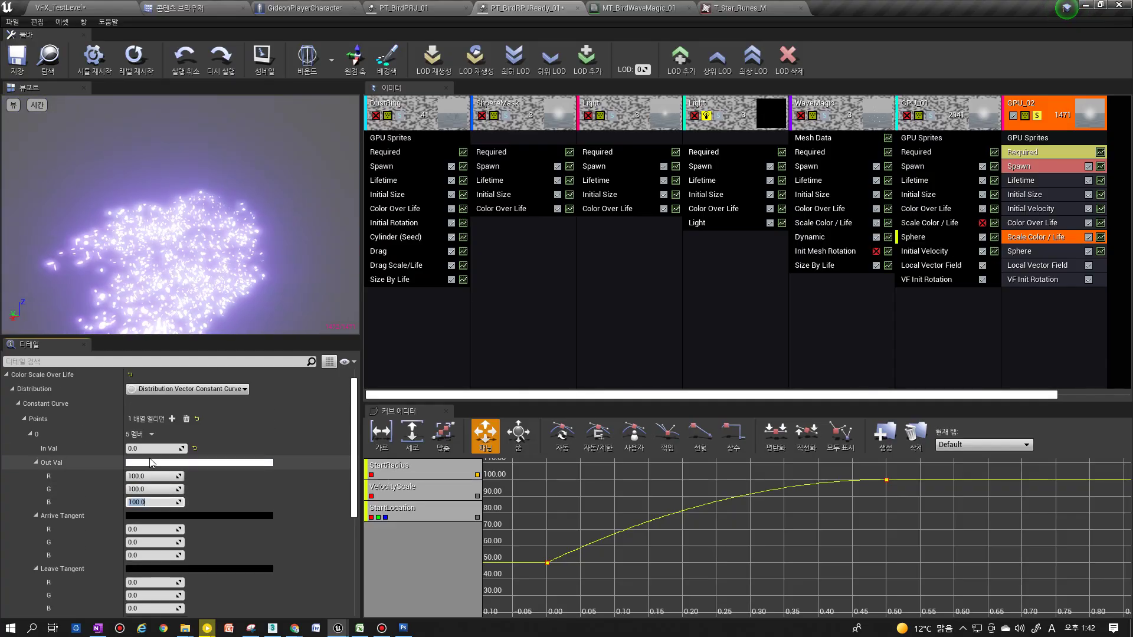
{"action": "scroll", "coordinate": [150, 455], "scroll_direction": "down", "scroll_amount": 4}
{"action": "scroll", "coordinate": [149, 454], "scroll_direction": "down", "scroll_amount": 3}
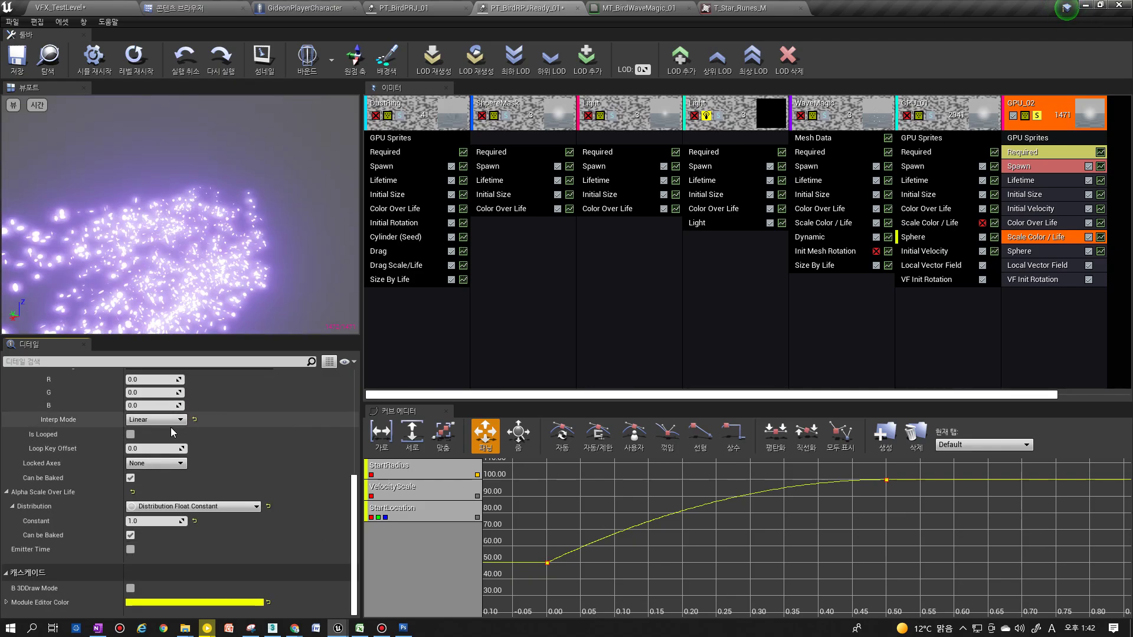
Delete the Sphere module from the GPU_02 emitter
{"action": "left_click", "coordinate": [1038, 252]}
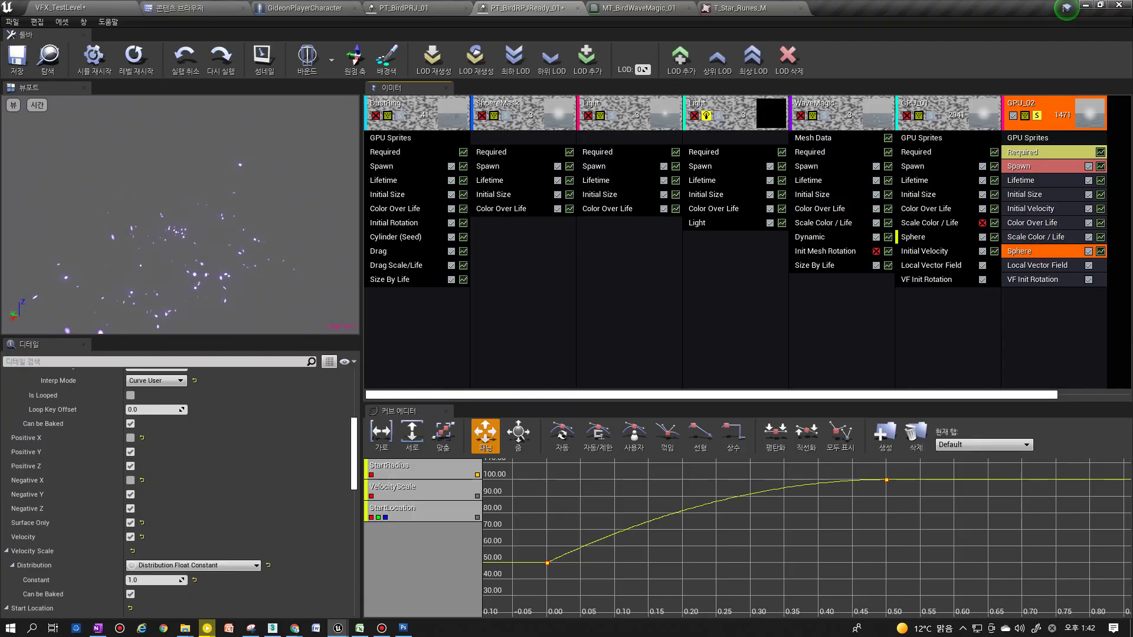
{"action": "left_click", "coordinate": [1031, 239]}
{"action": "left_click", "coordinate": [1029, 250]}
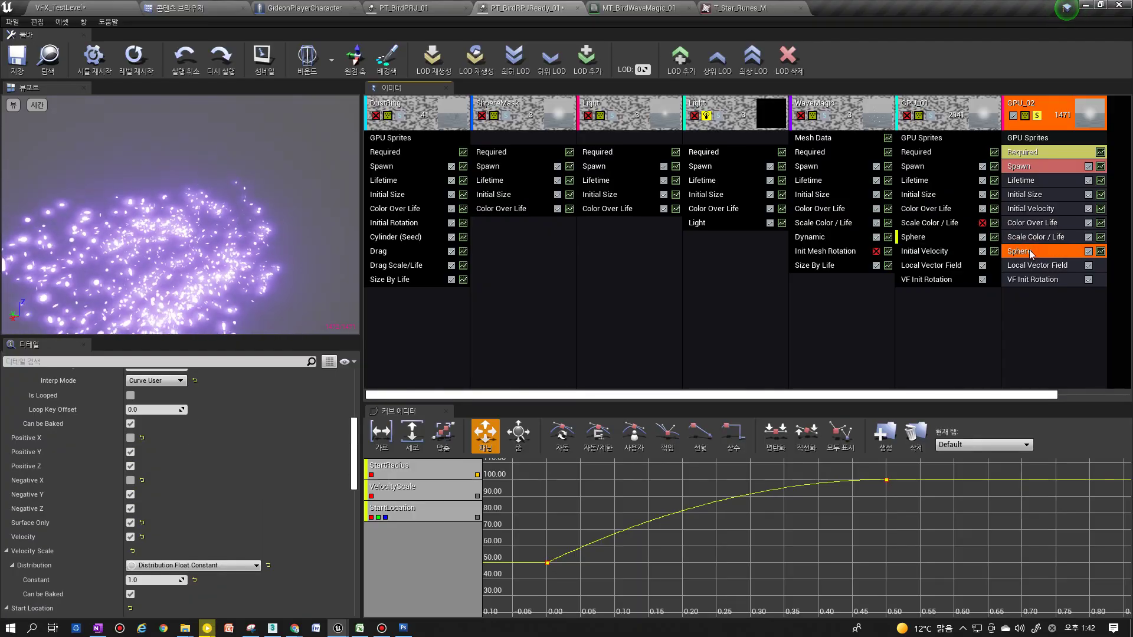
{"action": "left_click", "coordinate": [1031, 239]}
{"action": "left_click", "coordinate": [1029, 250]}
{"action": "key", "text": "Delete"}
Add a Cylinder location module to the GPU_02 emitter
{"action": "right_click", "coordinate": [1020, 299]}
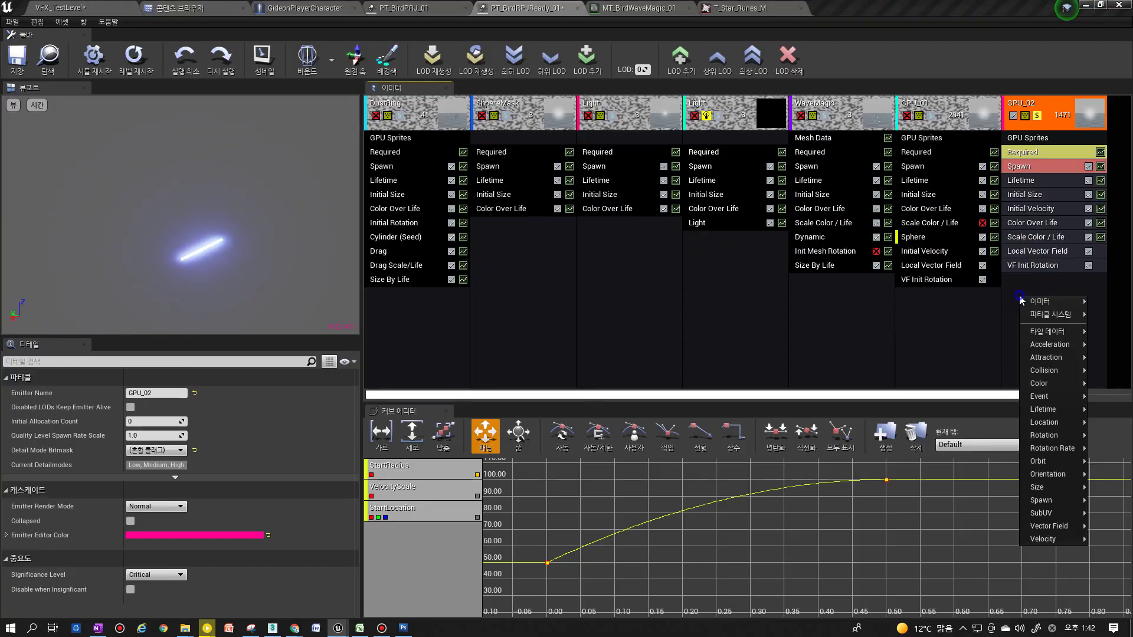
{"action": "mouse_move", "coordinate": [1057, 376]}
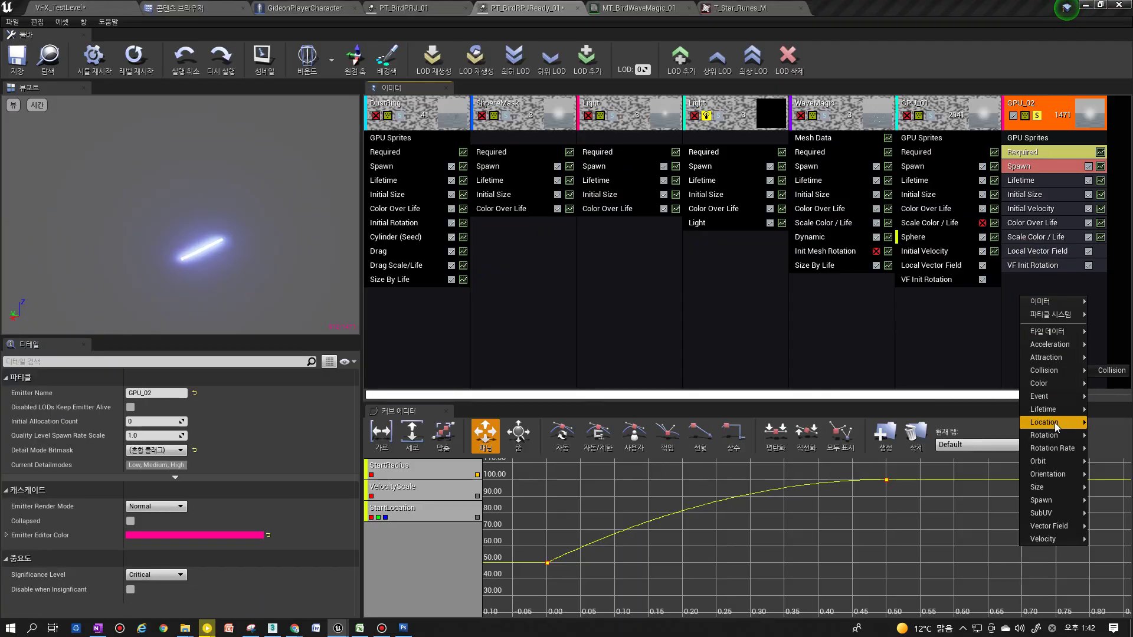
{"action": "mouse_move", "coordinate": [1053, 422]}
{"action": "left_click", "coordinate": [954, 474]}
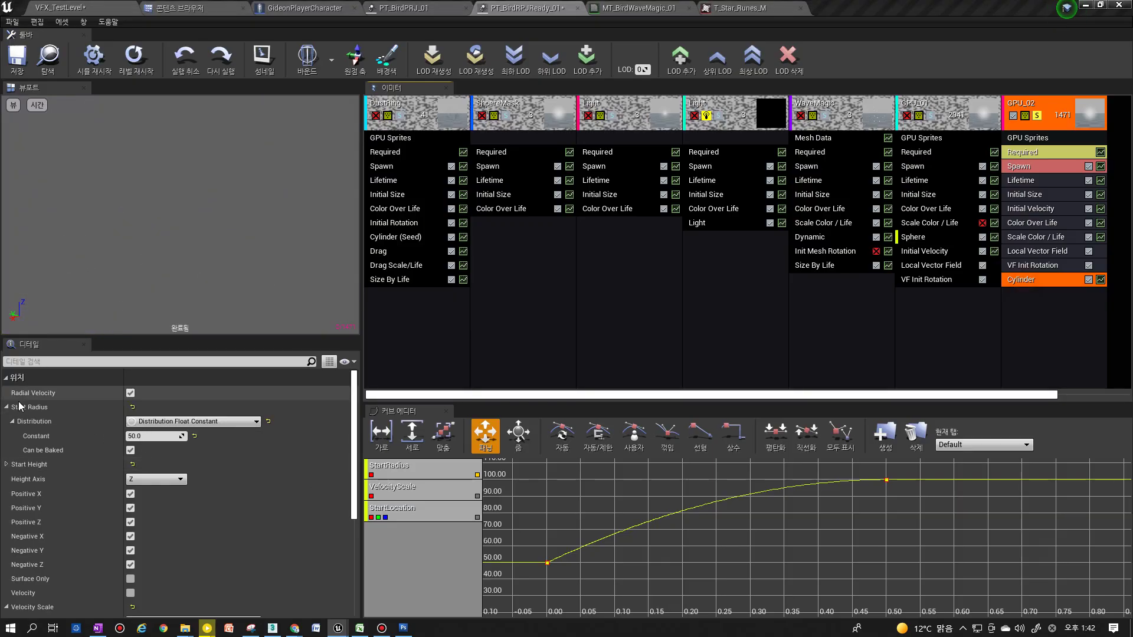
Change the Cylinder module's Start Radius distribution to Distribution Float Constant Curve and add two curve points
{"action": "left_click", "coordinate": [161, 438]}
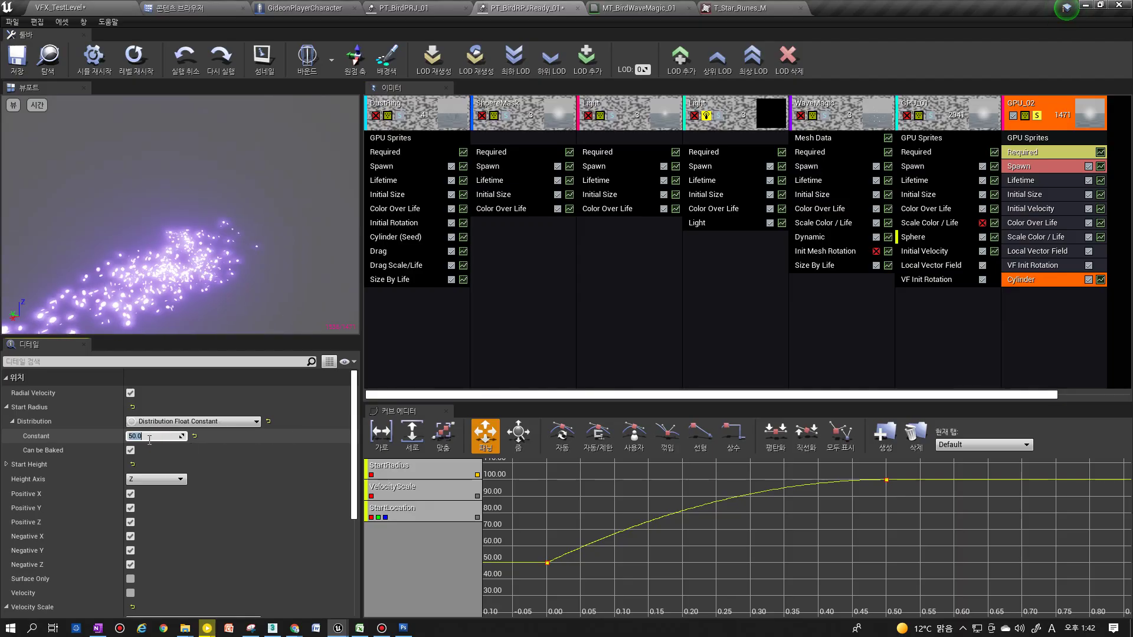
{"action": "left_click", "coordinate": [171, 421]}
{"action": "left_click", "coordinate": [172, 452]}
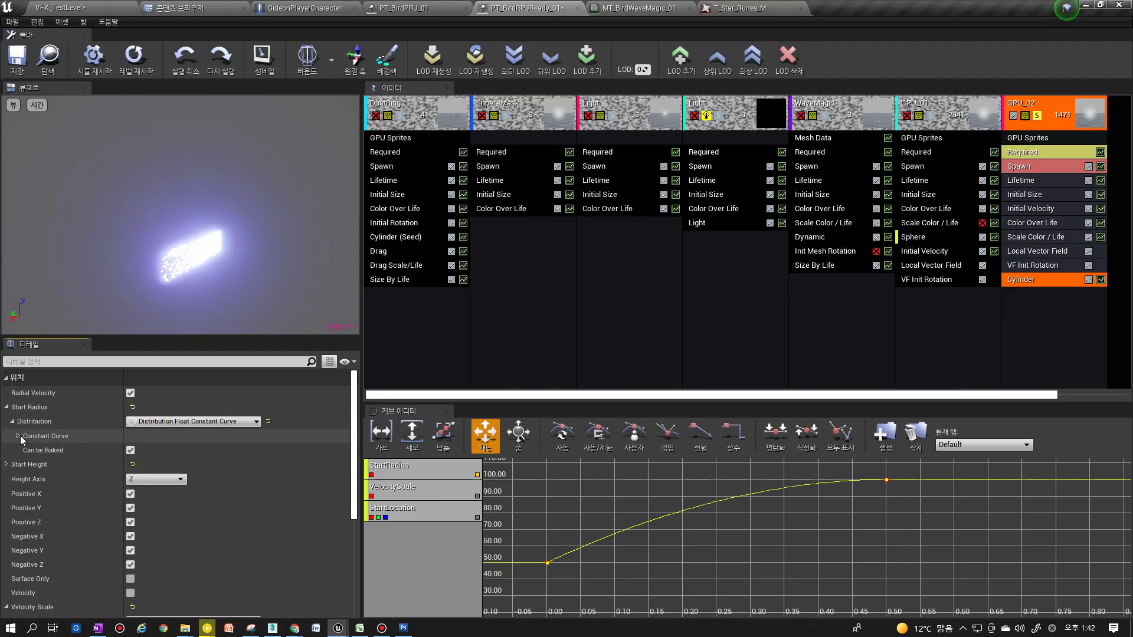
{"action": "left_click", "coordinate": [195, 452]}
{"action": "left_click", "coordinate": [194, 451]}
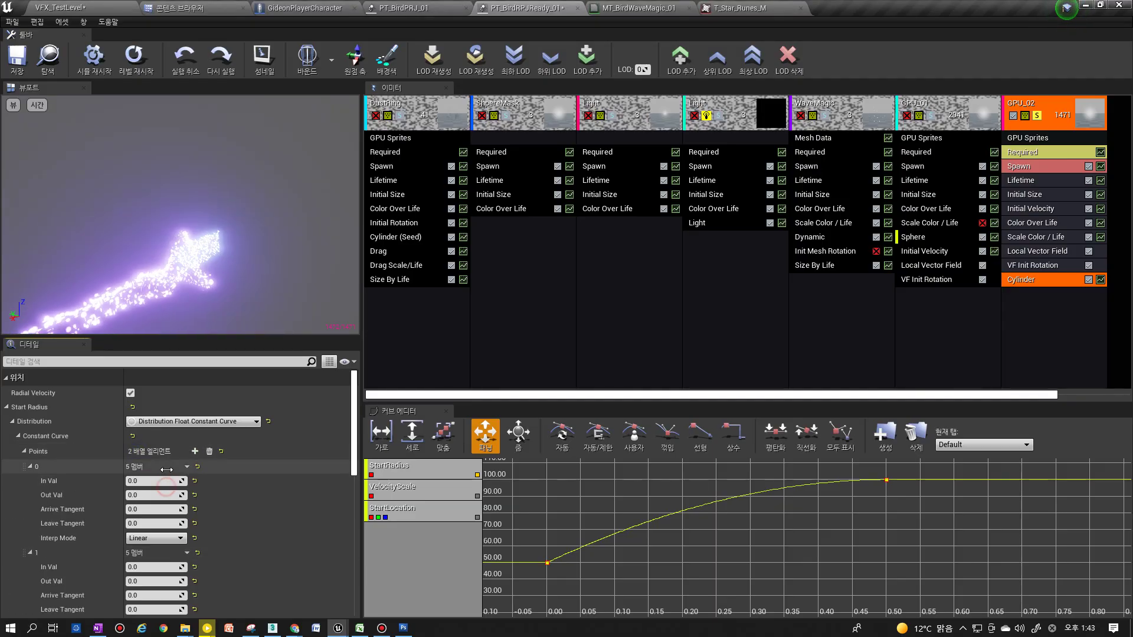
In the Cylinder's Start Radius curve, set point 0's Out Val to 5 and point 1's In Val to 0.25 and Out Val to 50
{"action": "scroll", "coordinate": [150, 478], "scroll_direction": "down", "scroll_amount": 2}
{"action": "left_click", "coordinate": [155, 401]}
{"action": "type", "text": "5.0"}
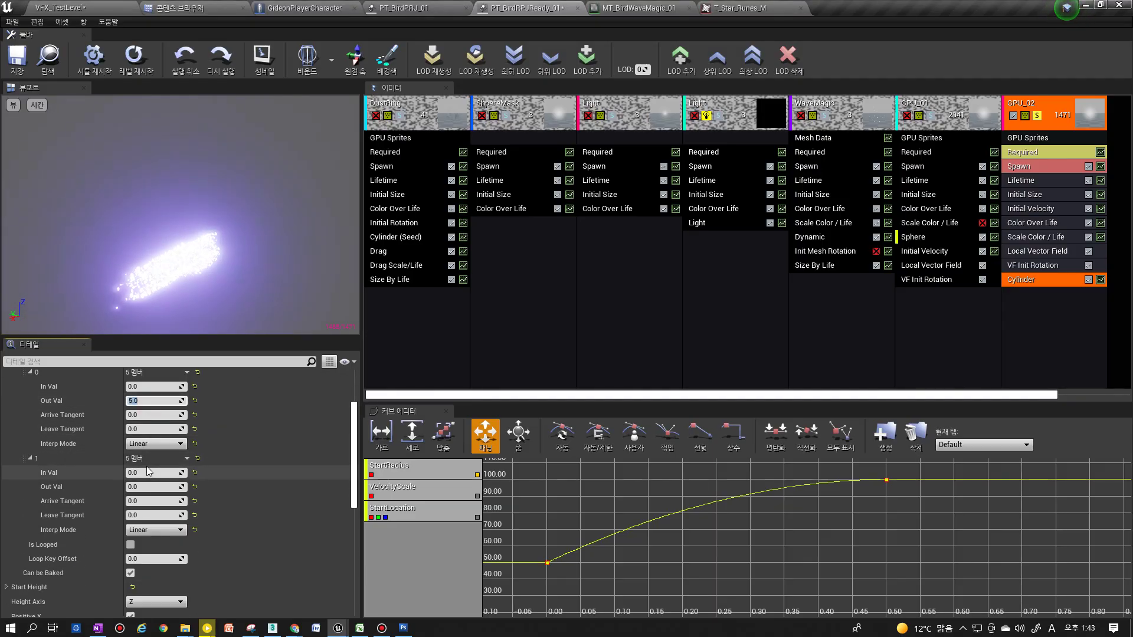
{"action": "left_click", "coordinate": [146, 472]}
{"action": "type", "text": "0.25"}
{"action": "left_click", "coordinate": [146, 487]}
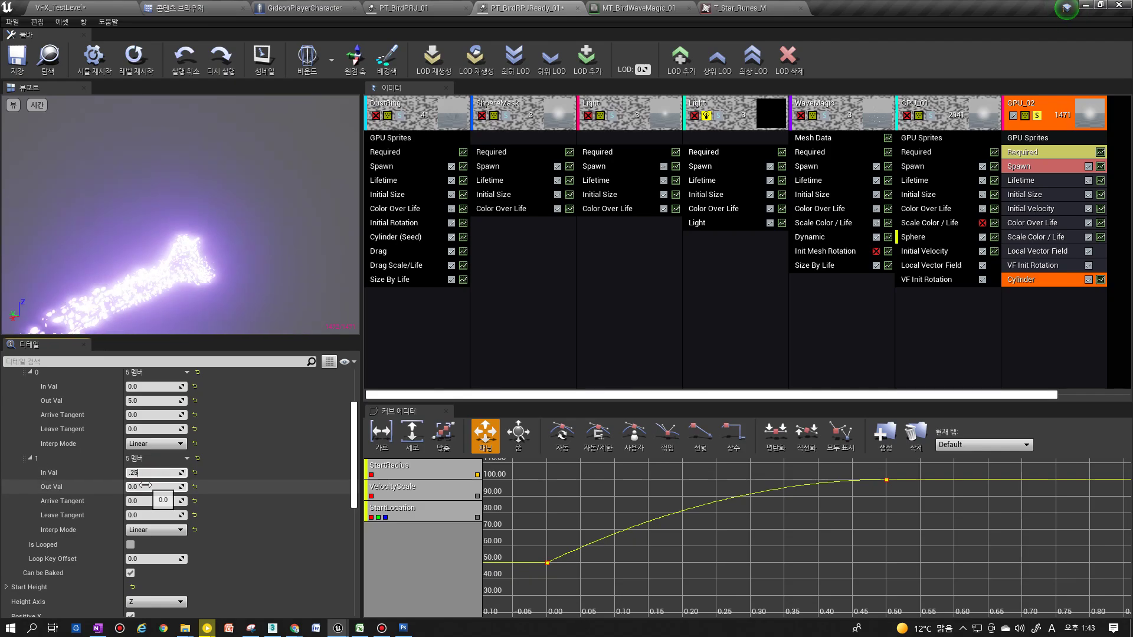
{"action": "type", "text": "50.0"}
{"action": "key", "text": "Return"}
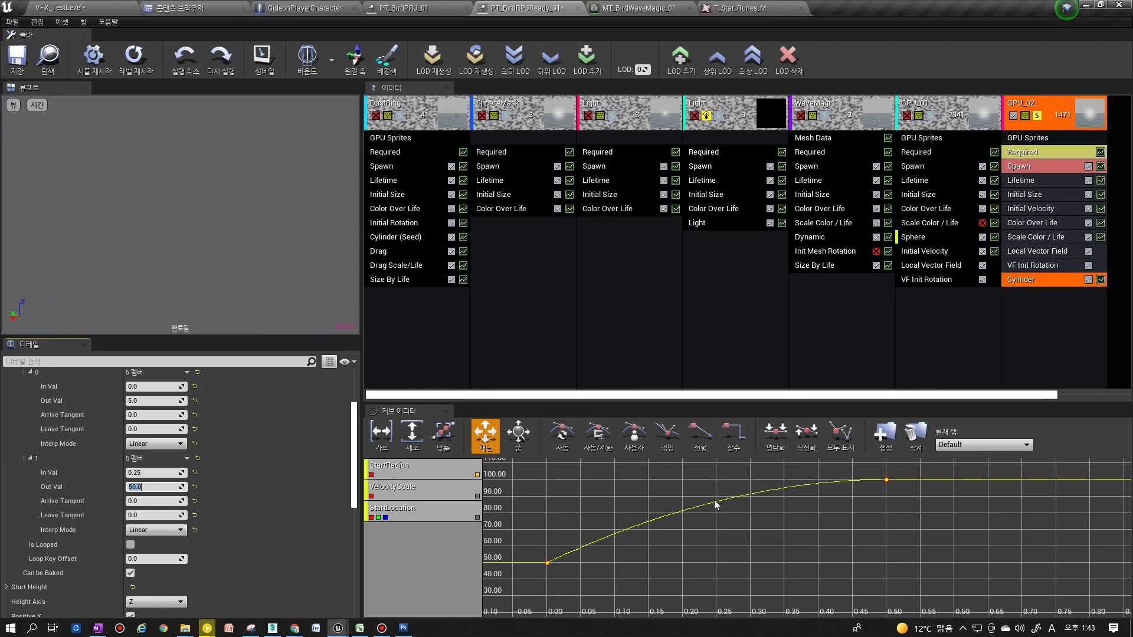
Enable 3D Draw Mode for GPU_02's Cylinder module
{"action": "scroll", "coordinate": [239, 508], "scroll_direction": "down", "scroll_amount": 3}
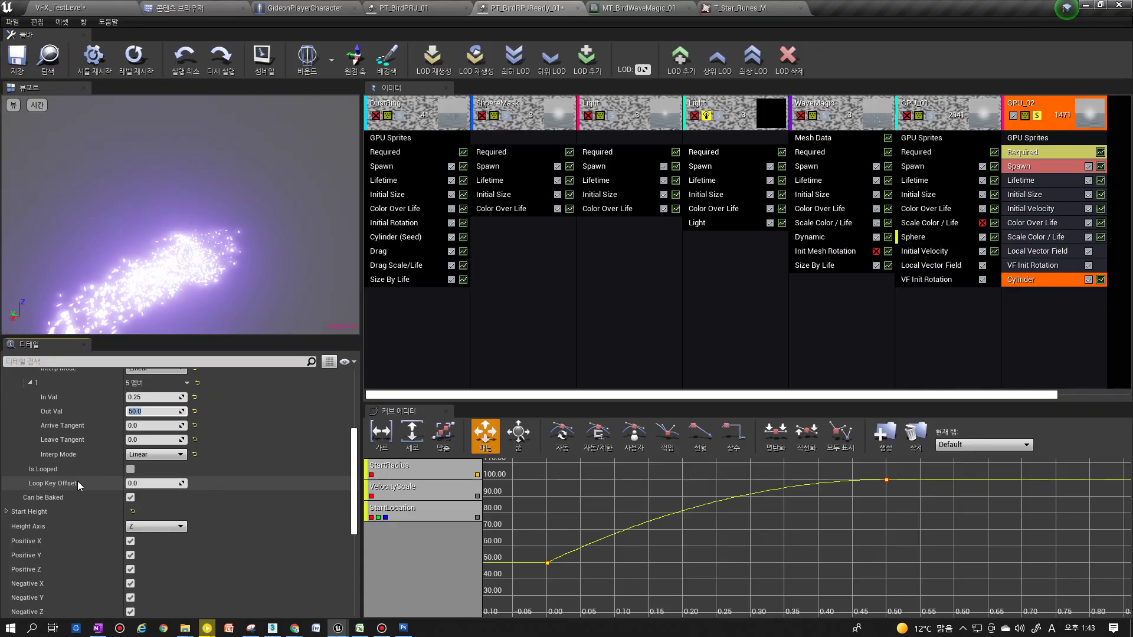
{"action": "scroll", "coordinate": [32, 497], "scroll_direction": "down", "scroll_amount": 1}
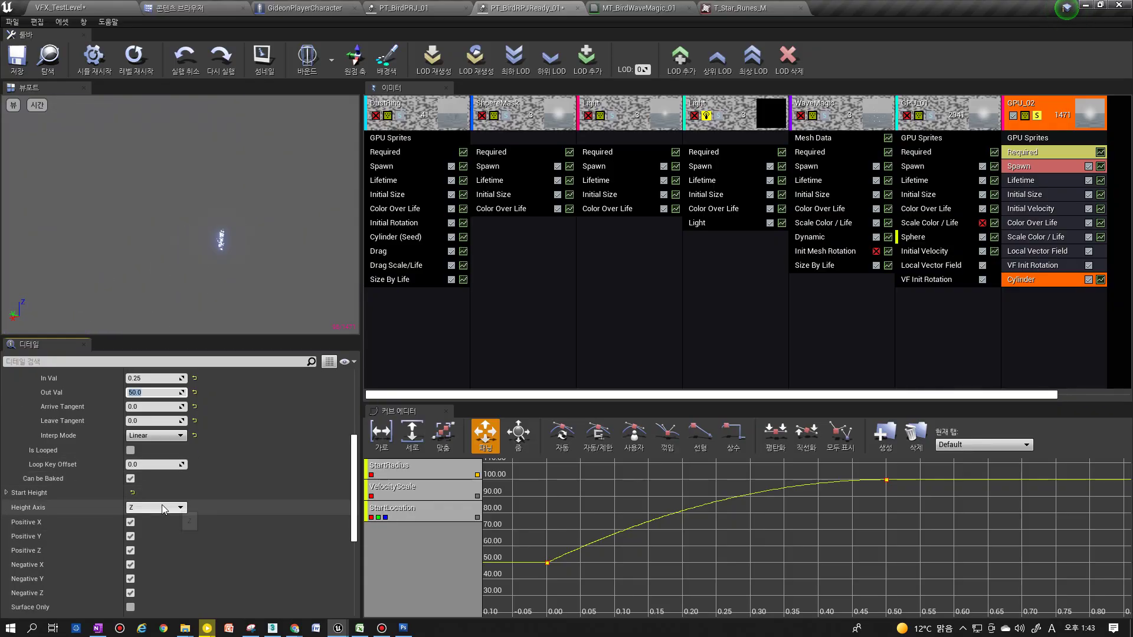
{"action": "scroll", "coordinate": [180, 416], "scroll_direction": "down", "scroll_amount": 7}
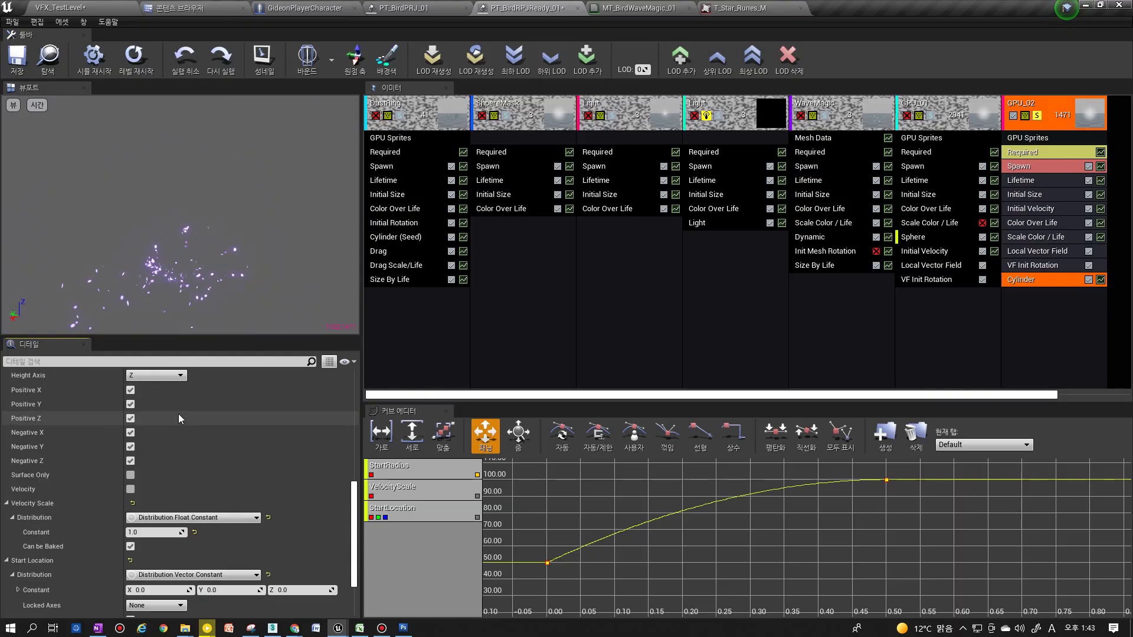
{"action": "scroll", "coordinate": [171, 430], "scroll_direction": "down", "scroll_amount": 4}
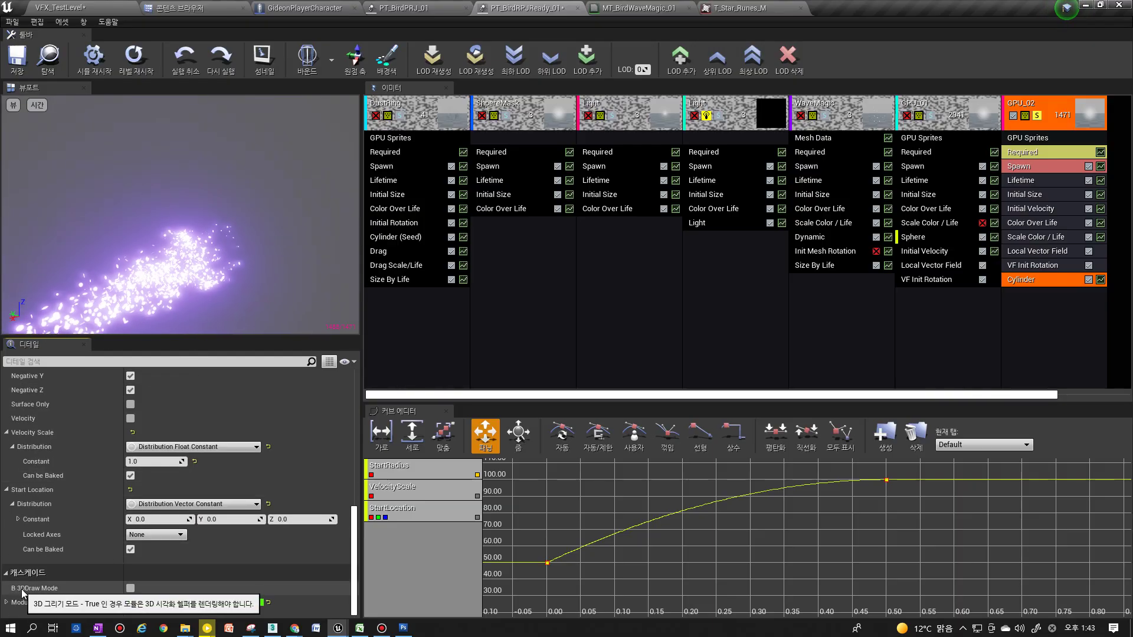
{"action": "left_click", "coordinate": [130, 589]}
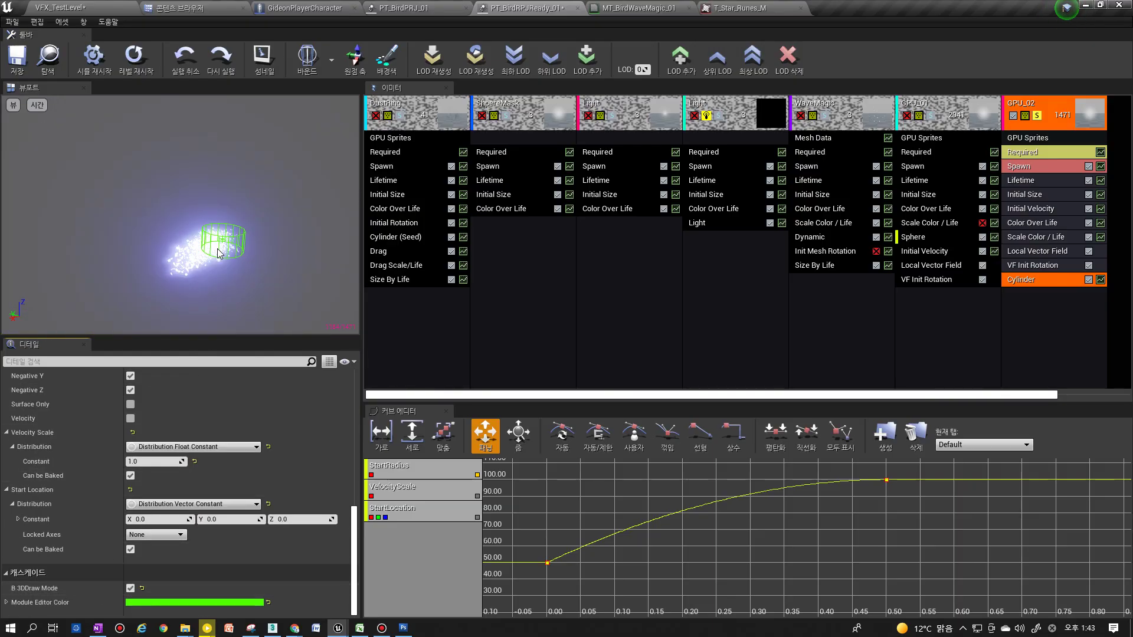
Set the Cylinder module's Height Axis to X and enable Surface Only
{"action": "scroll", "coordinate": [146, 438], "scroll_direction": "up", "scroll_amount": 6}
{"action": "left_click", "coordinate": [155, 418]}
{"action": "left_click", "coordinate": [150, 432]}
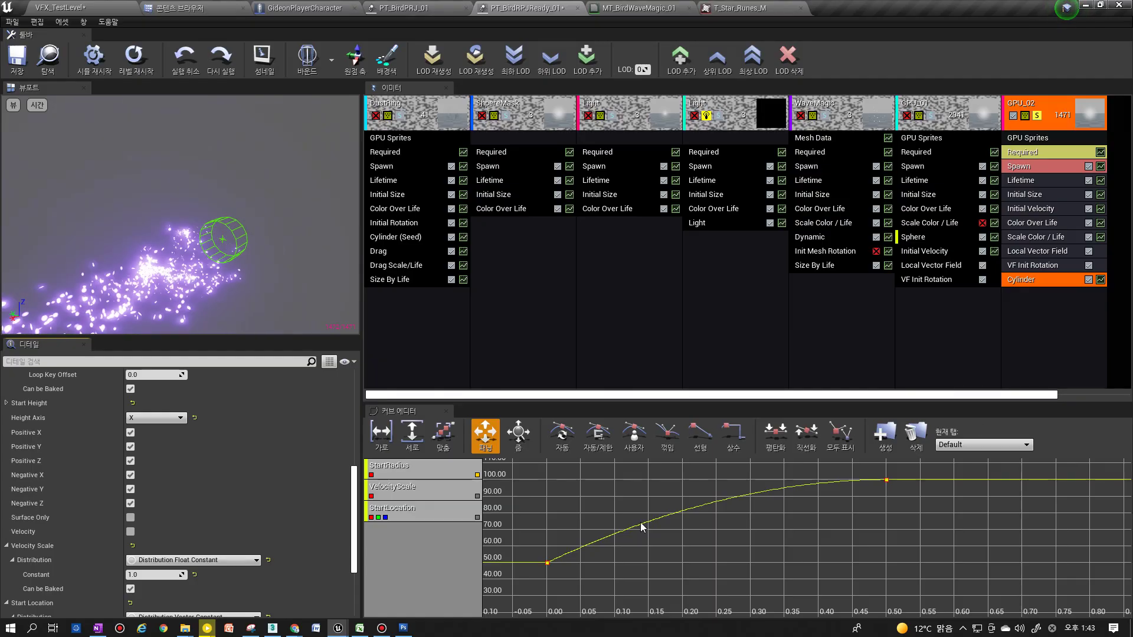
{"action": "scroll", "coordinate": [200, 524], "scroll_direction": "down", "scroll_amount": 2}
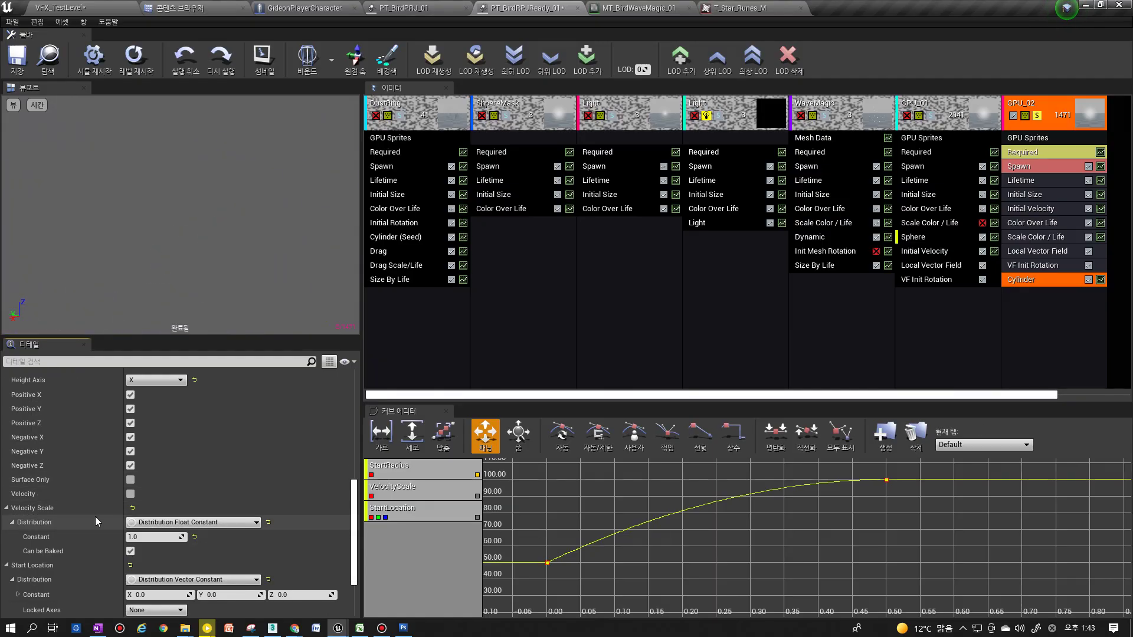
{"action": "left_click", "coordinate": [130, 480]}
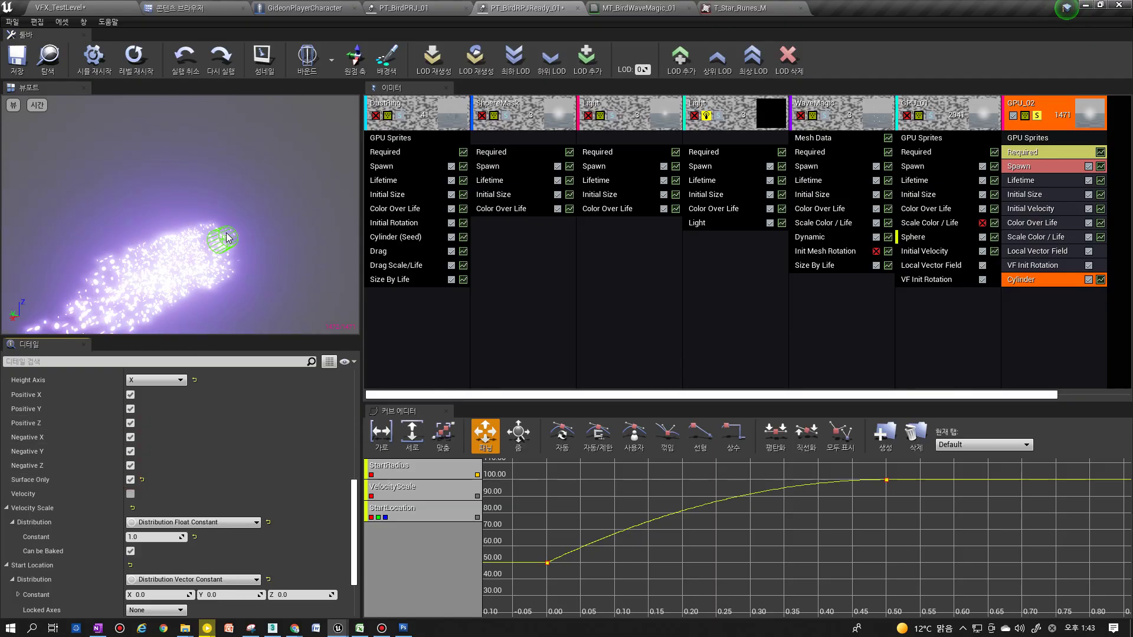
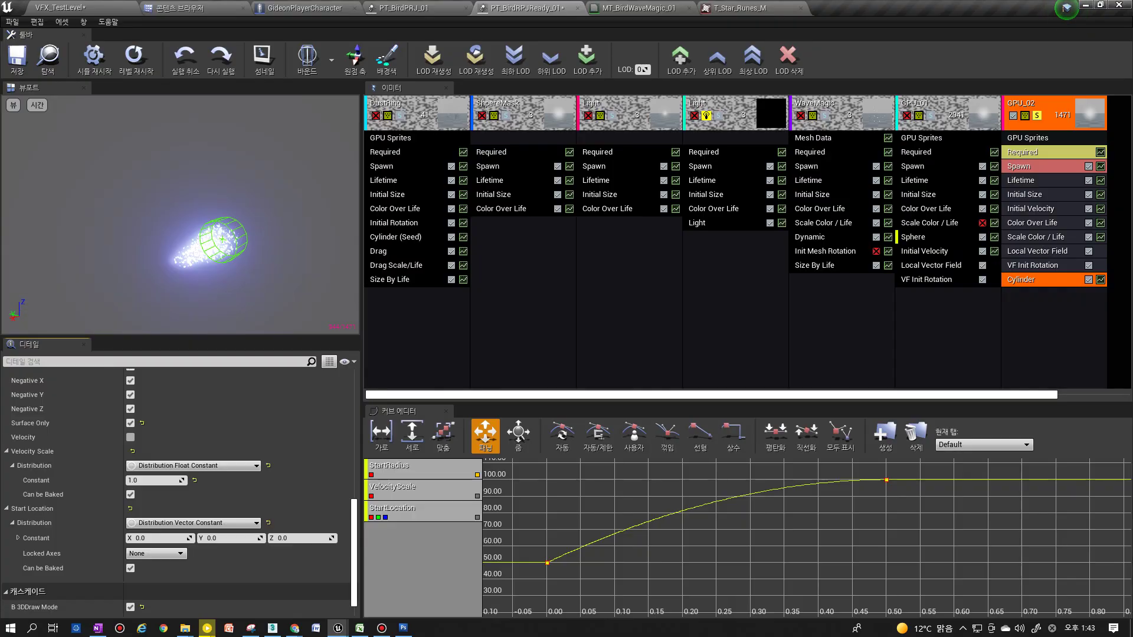
Set the Relative Scale 3D of GPU_02's Local Vector Field to 5 on X, Y and Z
{"action": "right_click", "coordinate": [1013, 293]}
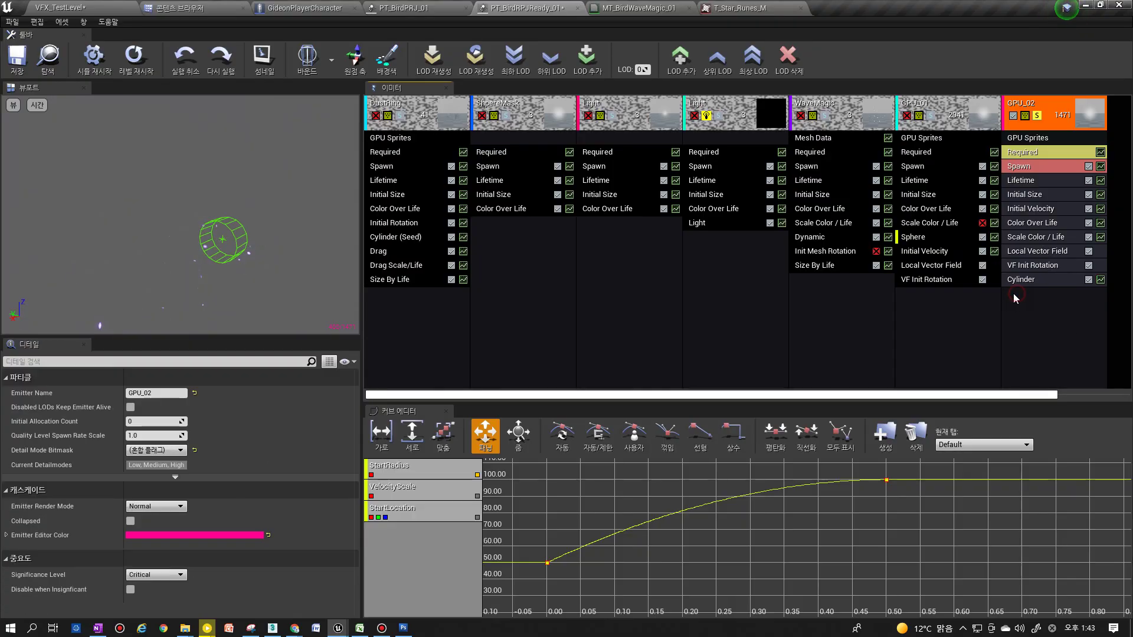
{"action": "left_click", "coordinate": [1020, 269]}
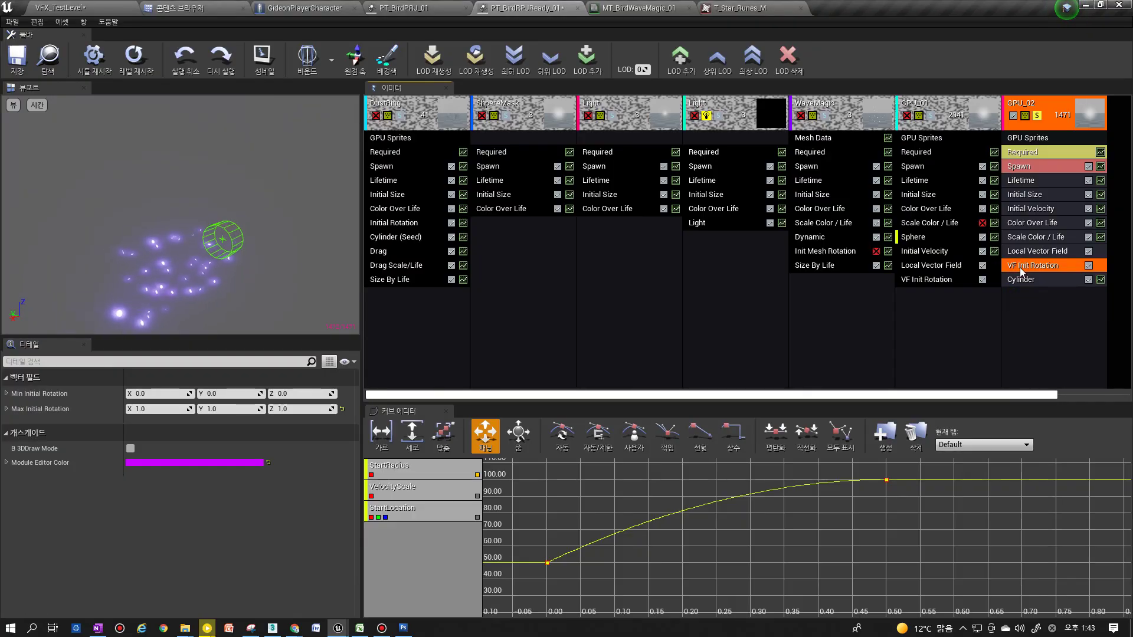
{"action": "left_click", "coordinate": [1033, 251]}
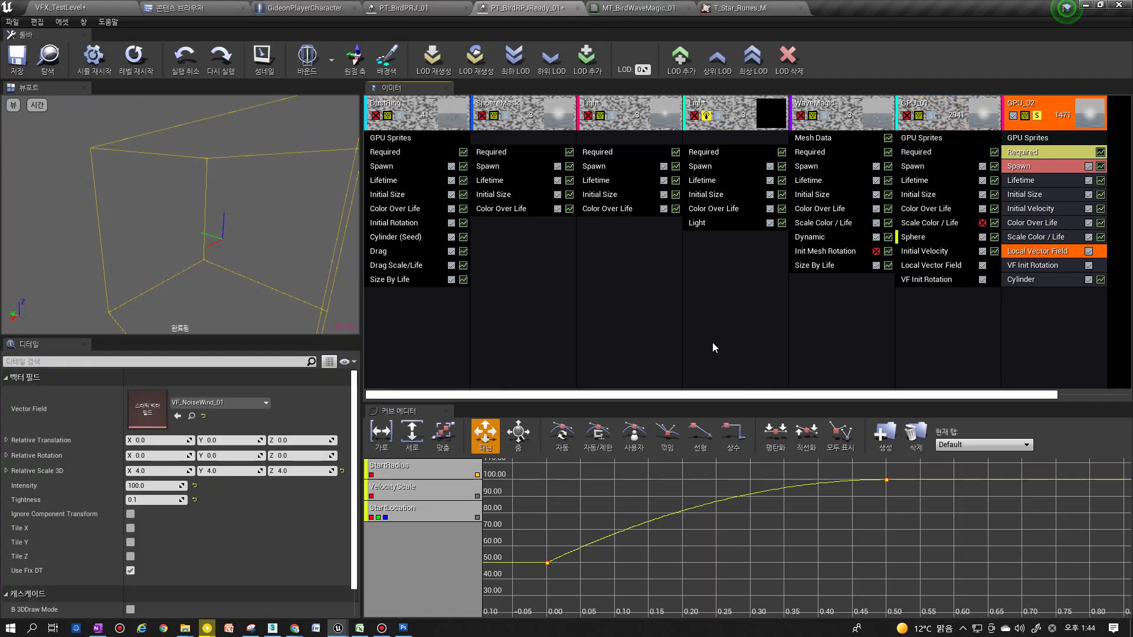
{"action": "left_click", "coordinate": [151, 471]}
{"action": "type", "text": "5"}
{"action": "key", "text": "Tab"}
{"action": "type", "text": "5"}
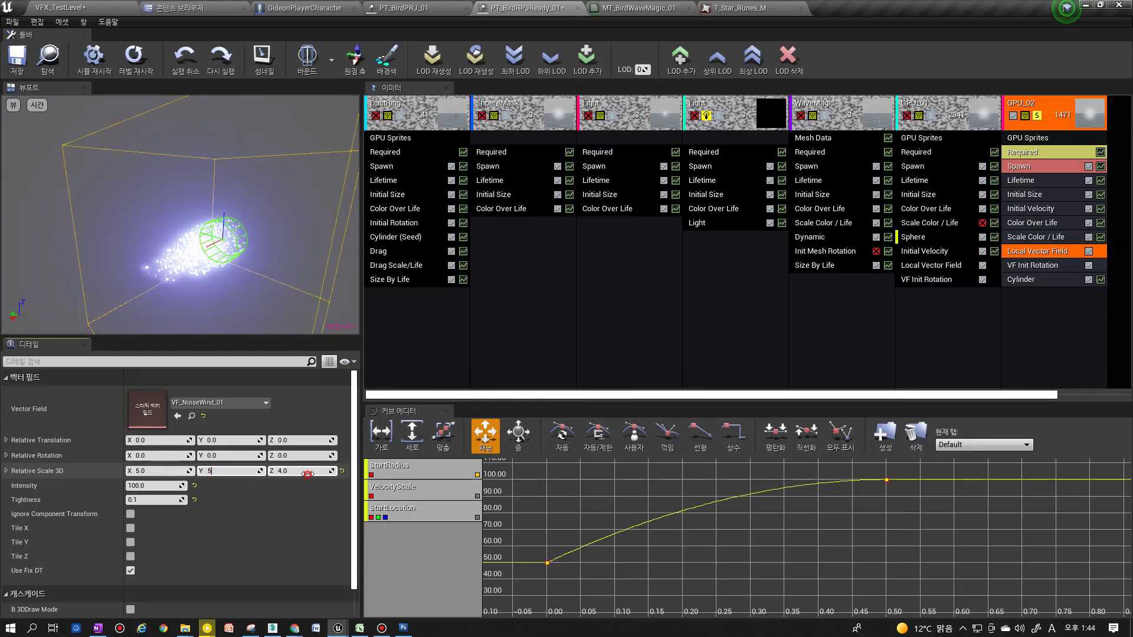
{"action": "type", "text": "5"}
{"action": "key", "text": "Return"}
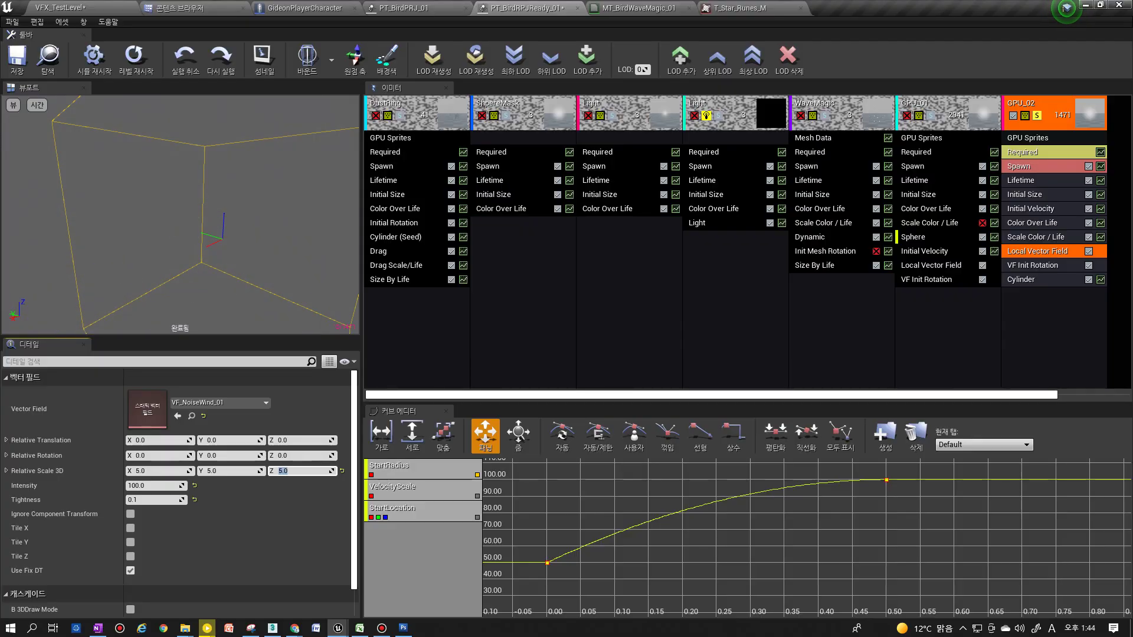
Add a Drag module to the GPU_02 emitter and set its Drag Coefficient constant to 0.2
{"action": "right_click", "coordinate": [1022, 296]}
{"action": "mouse_move", "coordinate": [1059, 370]}
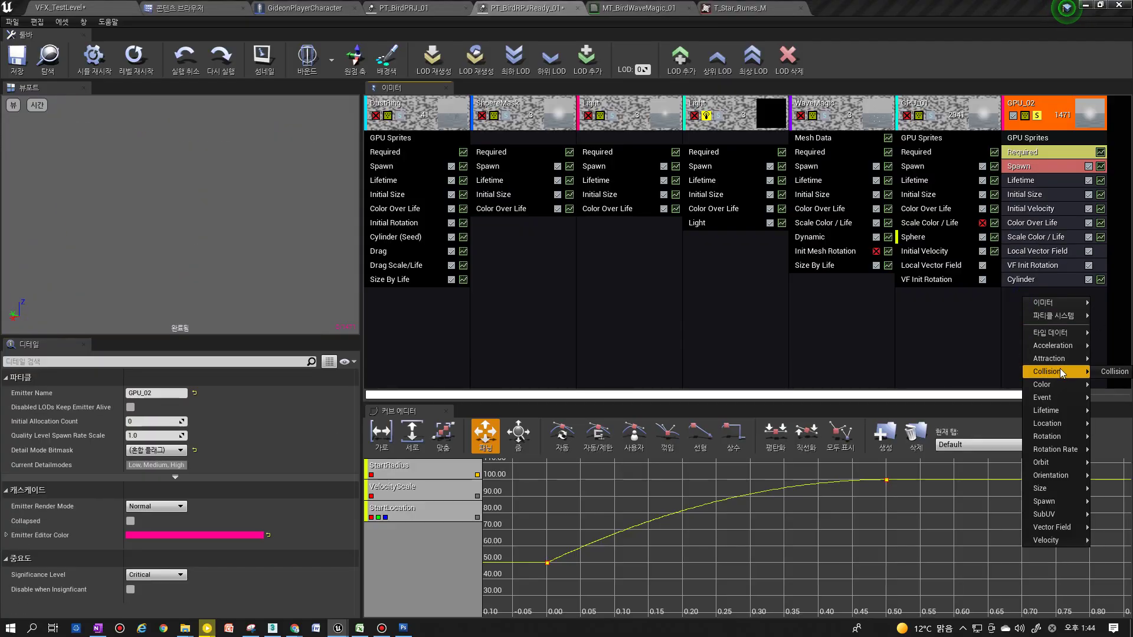
{"action": "mouse_move", "coordinate": [1049, 345]}
{"action": "left_click", "coordinate": [972, 359]}
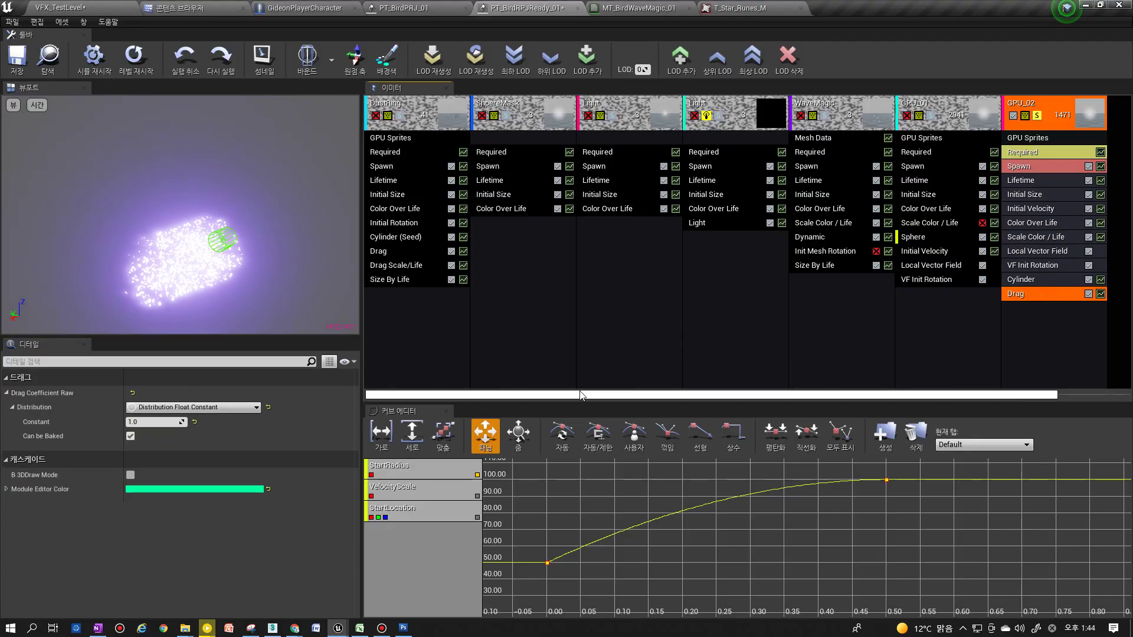
{"action": "left_click", "coordinate": [152, 422]}
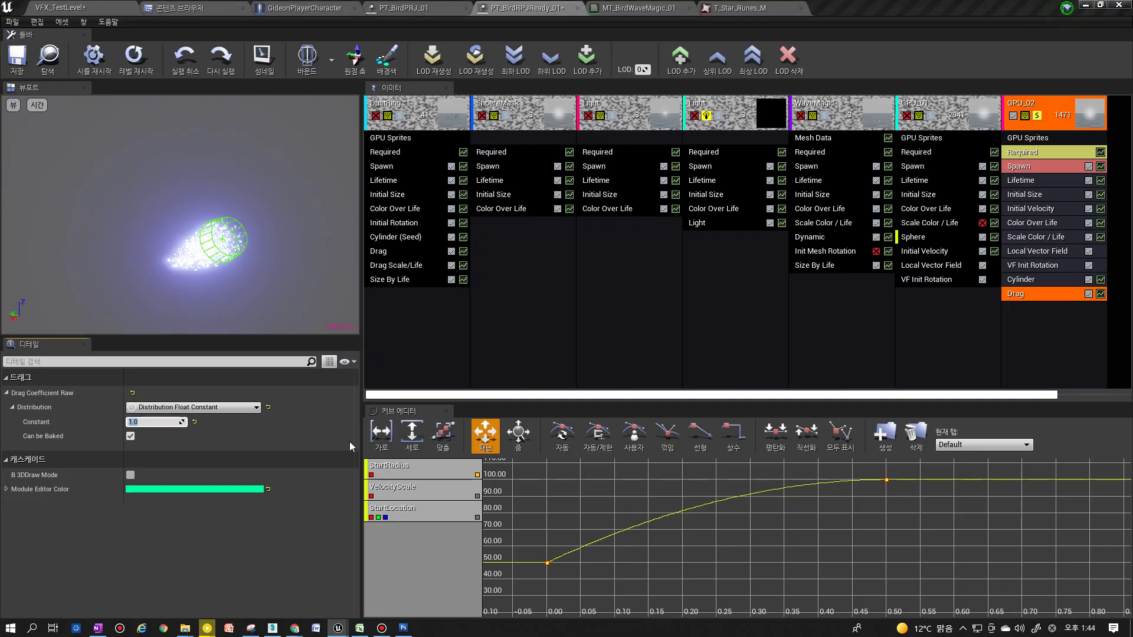
{"action": "left_click", "coordinate": [199, 312]}
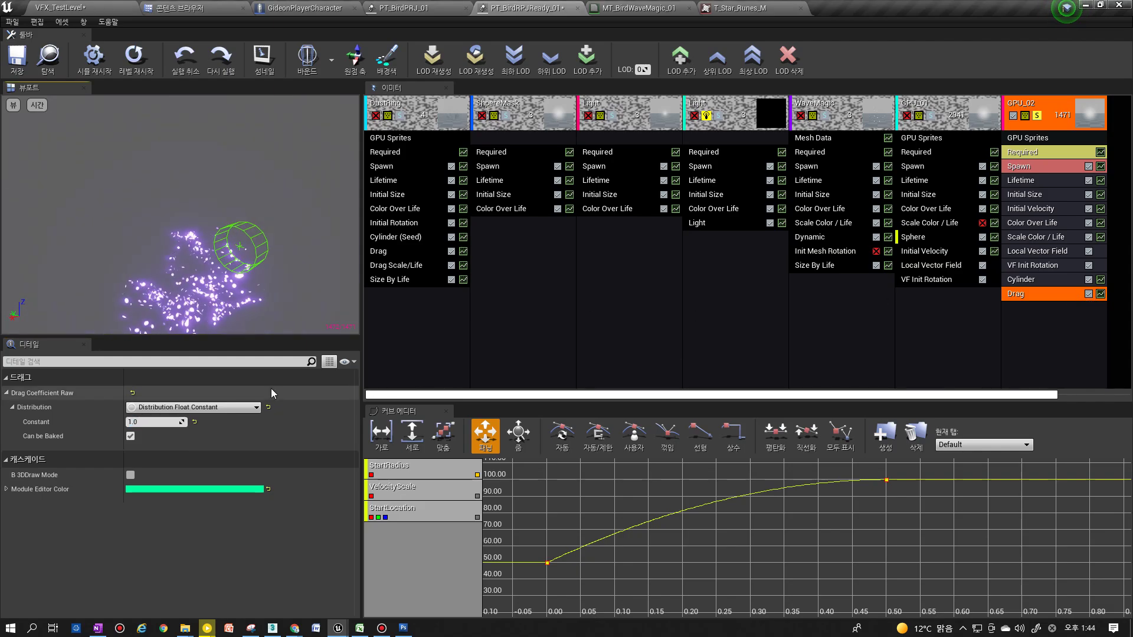
{"action": "left_click", "coordinate": [163, 423]}
{"action": "type", "text": ".2"}
{"action": "key", "text": "Return"}
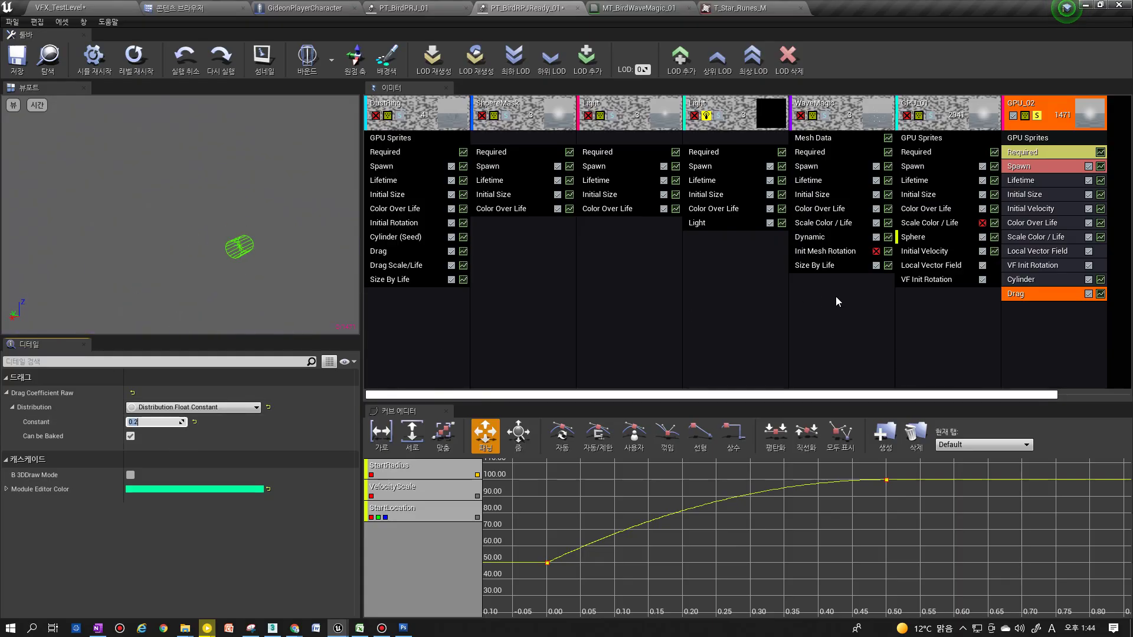
Set the Max Start Size in GPU_02's Initial Size module to 5 on X, Y and Z
{"action": "left_click", "coordinate": [1024, 195]}
{"action": "left_click", "coordinate": [159, 423]}
{"action": "type", "text": "5"}
{"action": "left_click", "coordinate": [230, 422]}
{"action": "type", "text": "5"}
{"action": "left_click", "coordinate": [301, 423]}
{"action": "type", "text": "5"}
{"action": "key", "text": "Return"}
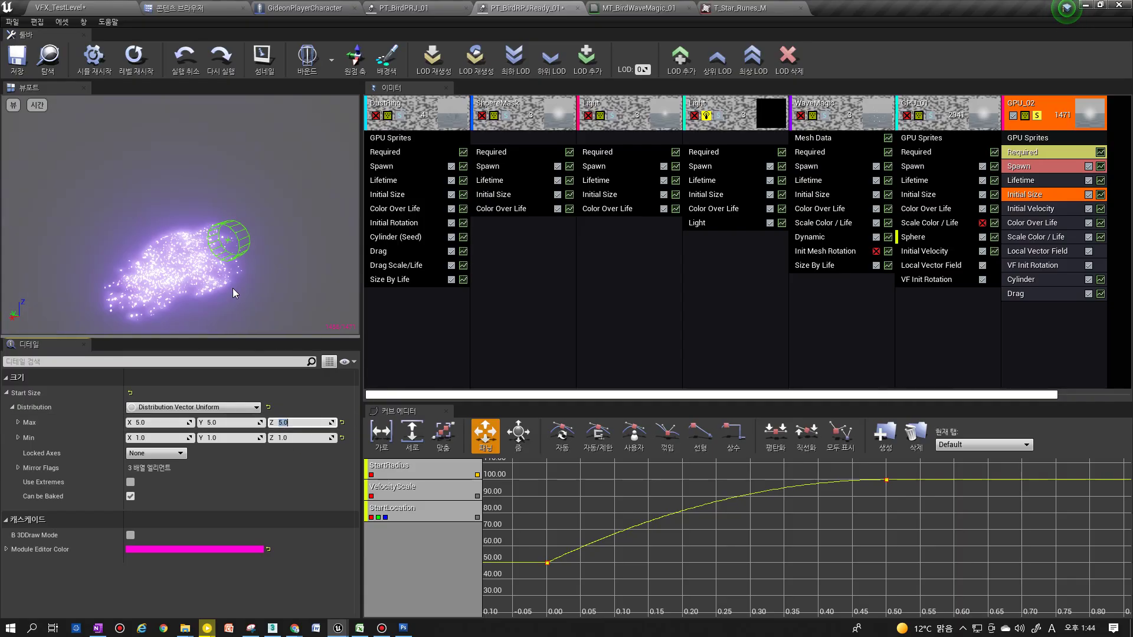
Set both the Rate and Rate Scale constants in GPU_02's Spawn module to 30
{"action": "left_click", "coordinate": [1026, 166]}
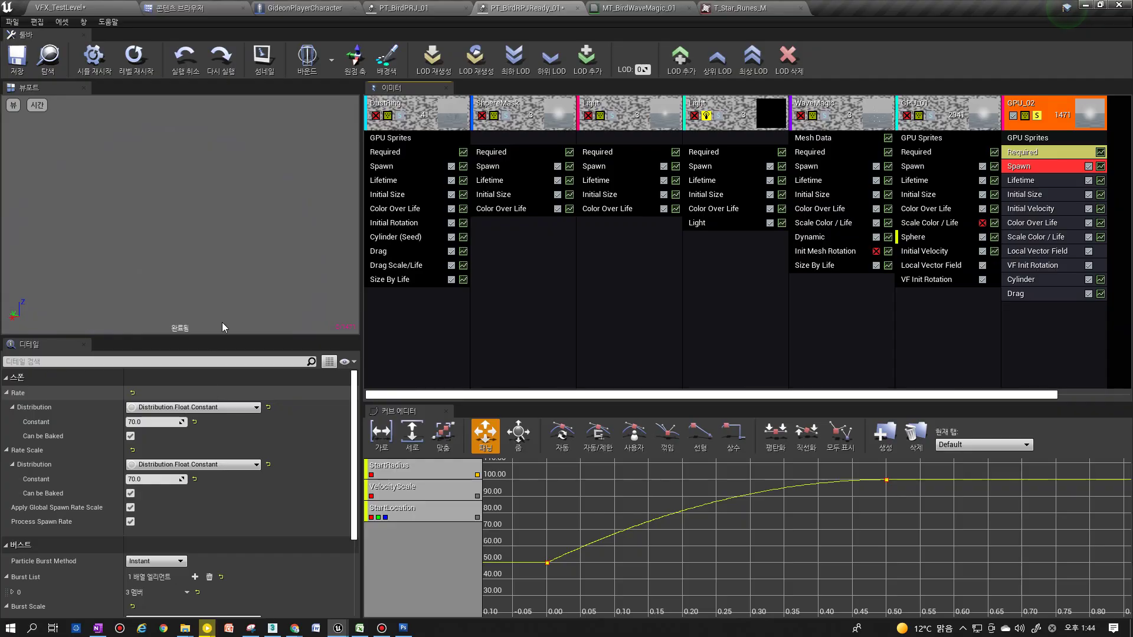
{"action": "left_click", "coordinate": [163, 424]}
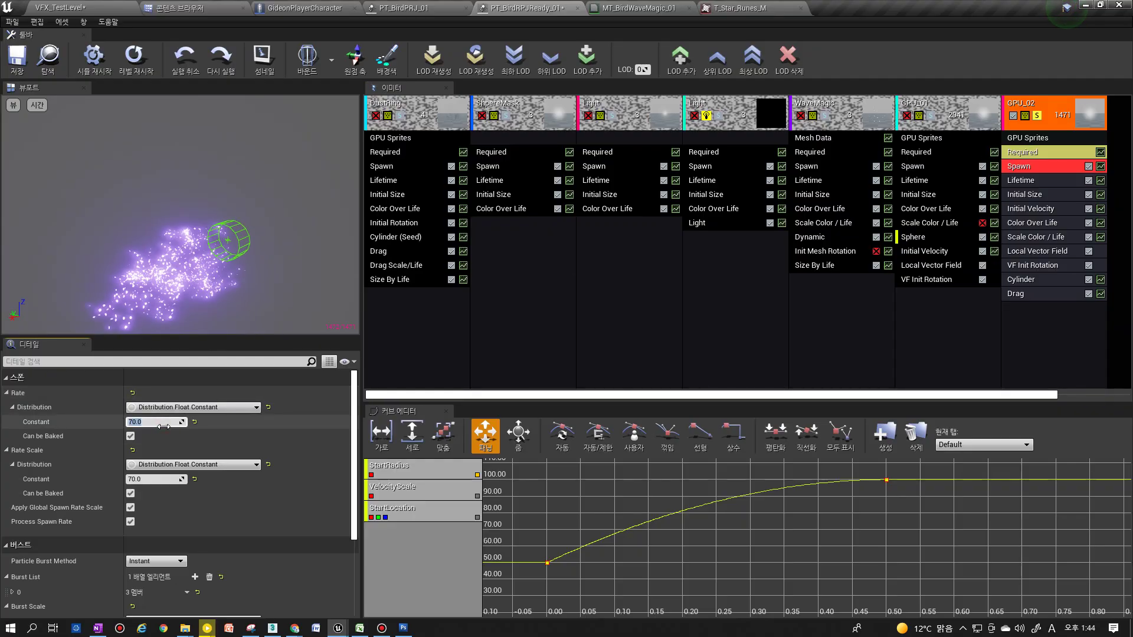
{"action": "type", "text": "20"}
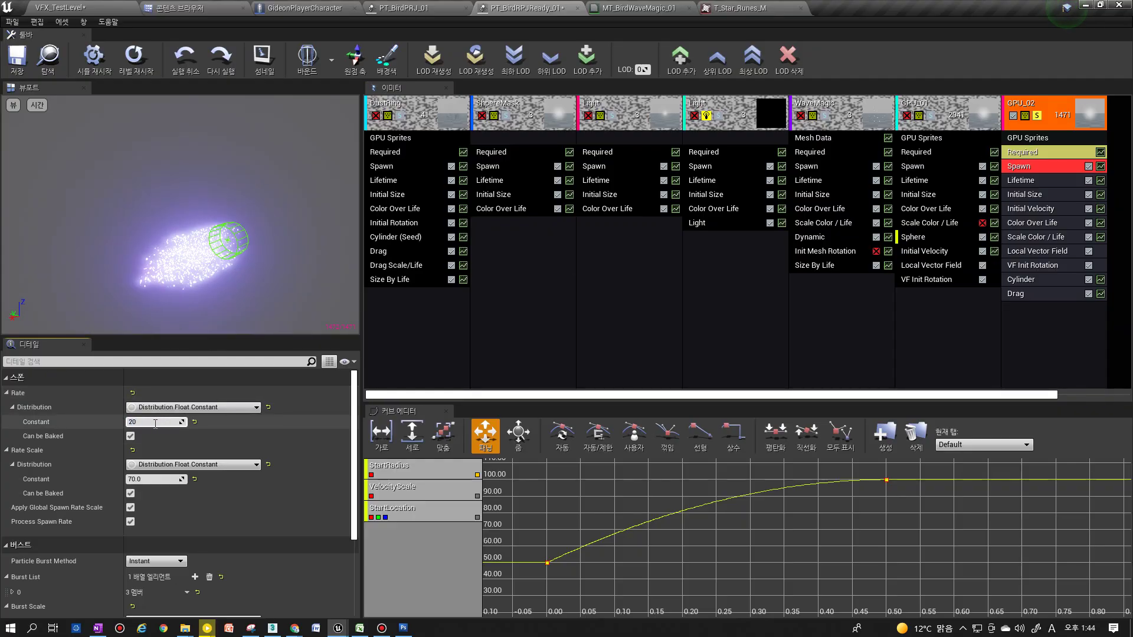
{"action": "left_click", "coordinate": [160, 477]}
{"action": "type", "text": "20.0"}
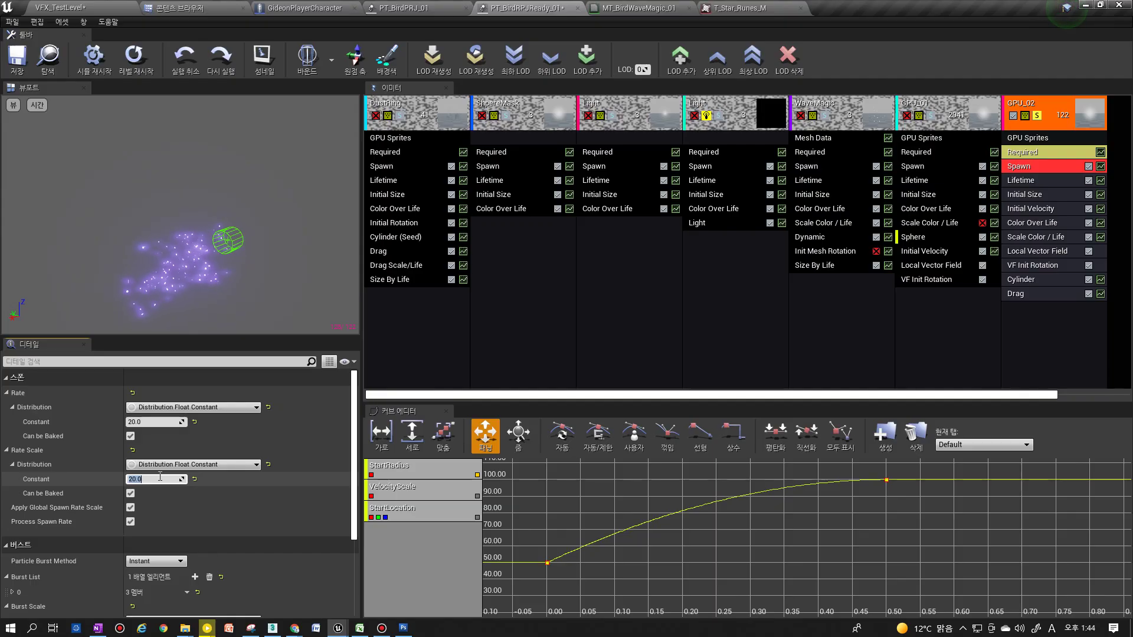
{"action": "left_click", "coordinate": [160, 479]}
{"action": "type", "text": "30.0"}
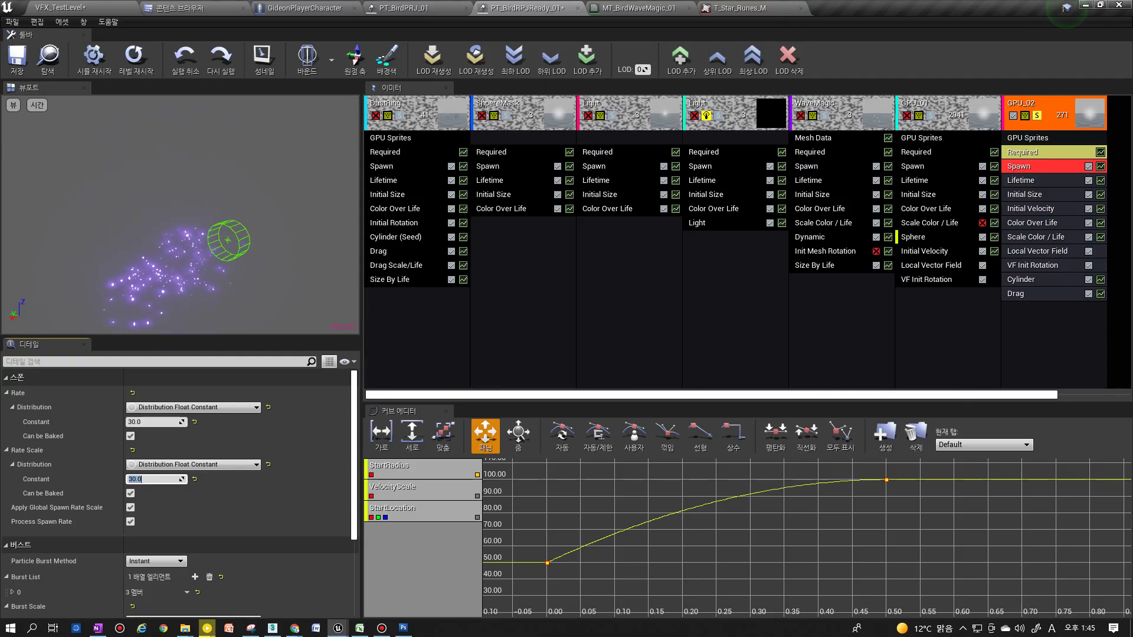
Add an Initial Rotation module to the GPU_02 emitter
{"action": "right_click", "coordinate": [1028, 318]}
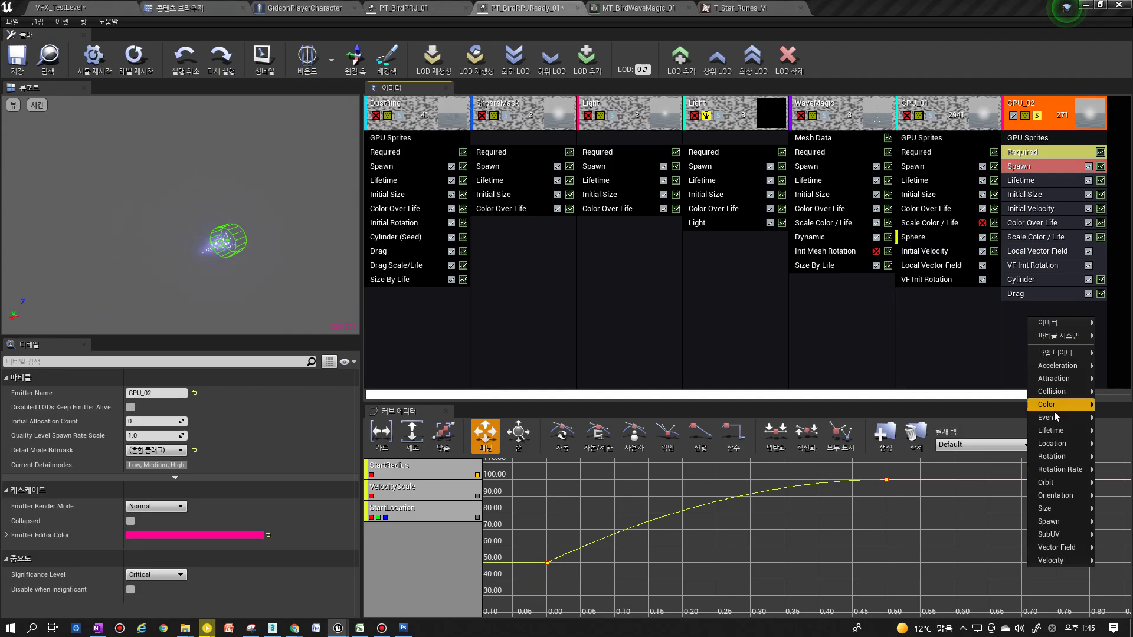
{"action": "mouse_move", "coordinate": [1057, 457]}
{"action": "left_click", "coordinate": [1006, 458]}
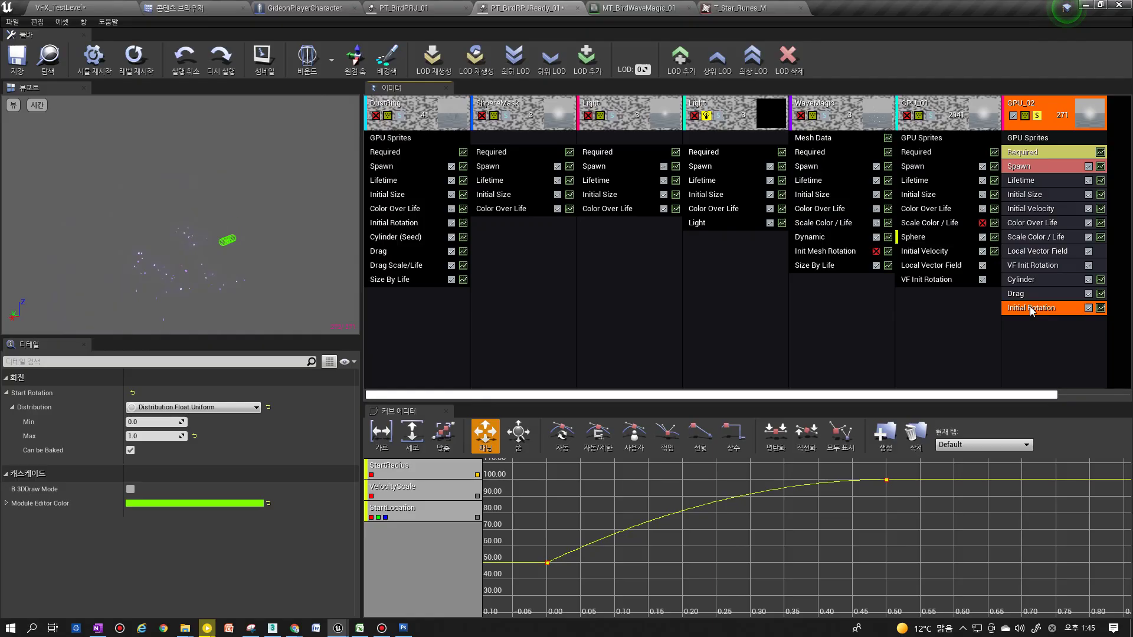
Add an Initial Rotation Rate module to the GPU_02 emitter
{"action": "right_click", "coordinate": [1014, 333]}
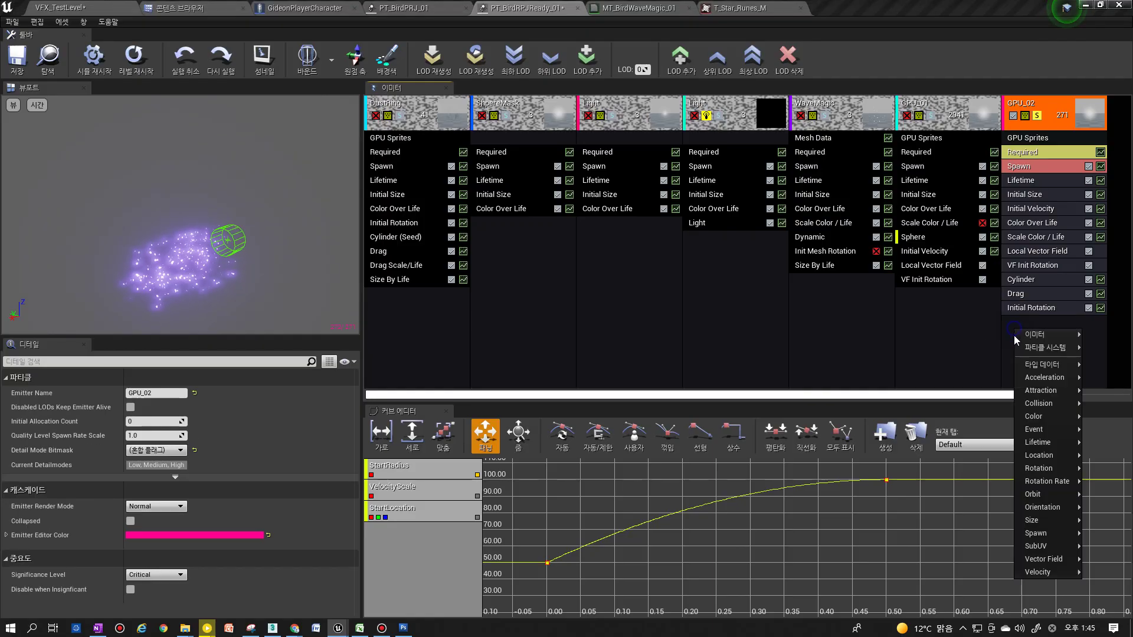
{"action": "key", "text": "Escape"}
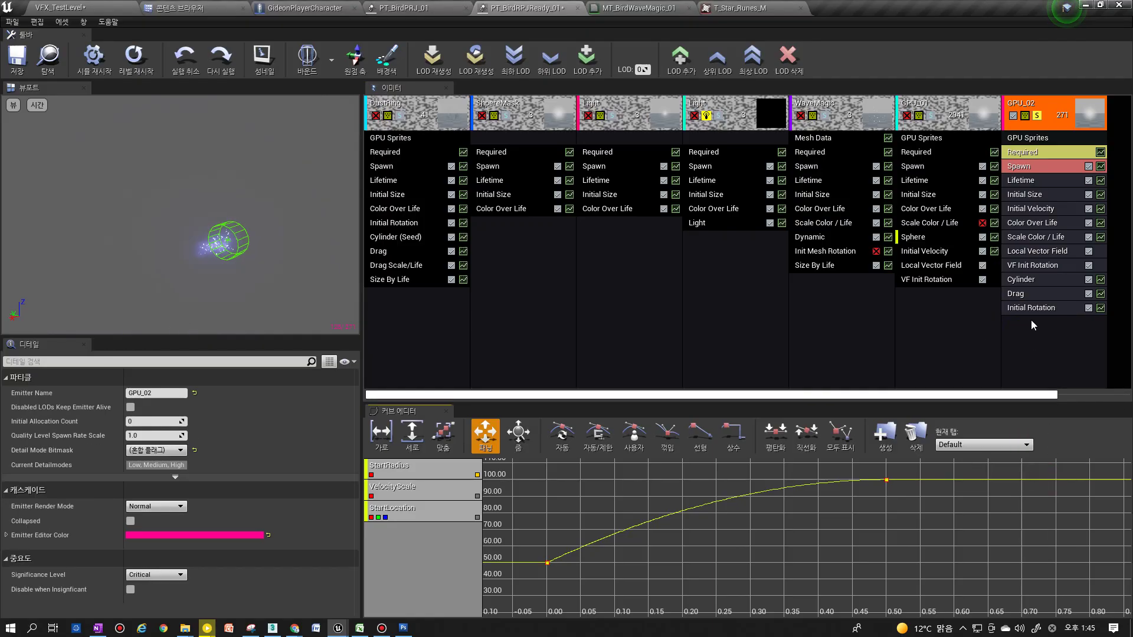
{"action": "right_click", "coordinate": [1023, 334]}
{"action": "mouse_move", "coordinate": [1044, 483]}
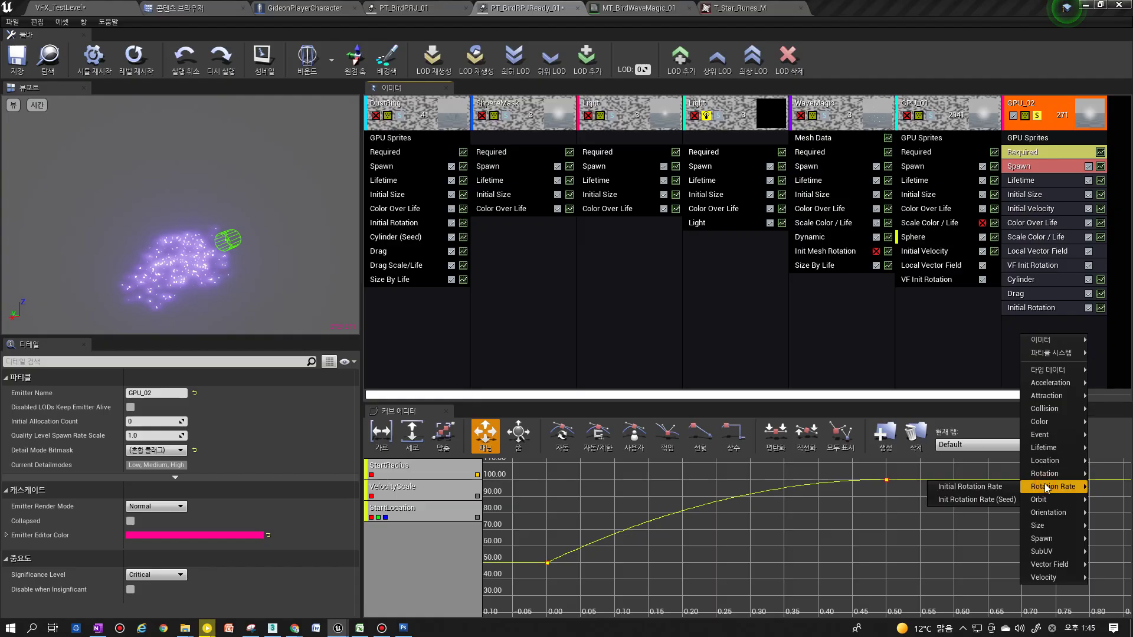
{"action": "left_click", "coordinate": [971, 488]}
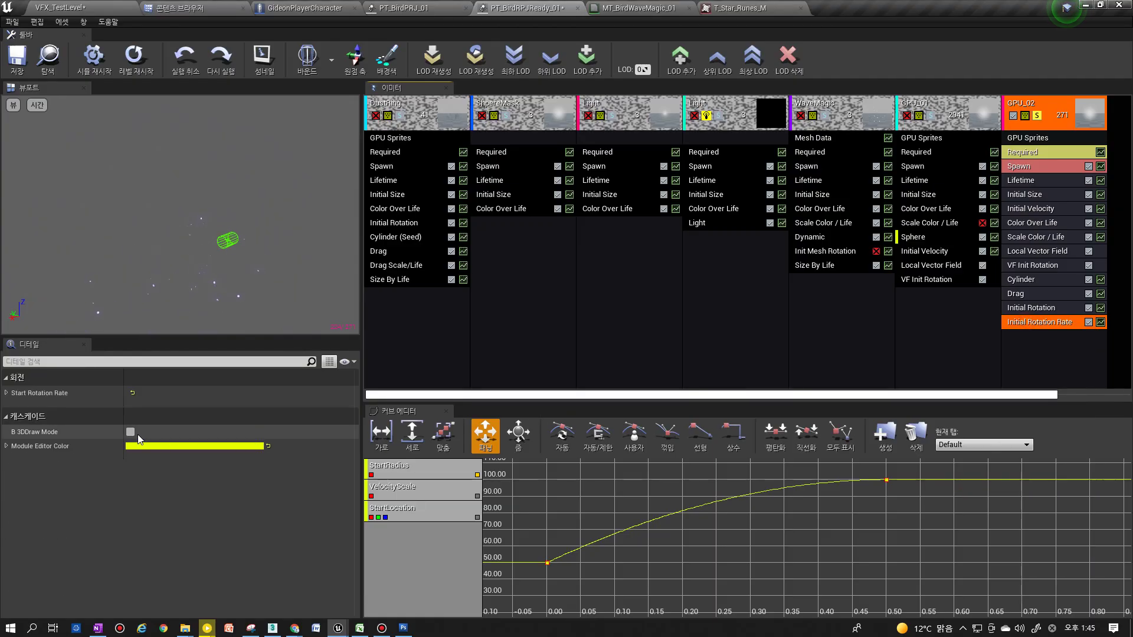
Open the Start Rotation Rate distribution of GPU_02's Initial Rotation Rate module down to its Max value
{"action": "left_click", "coordinate": [21, 393]}
{"action": "left_click", "coordinate": [26, 407]}
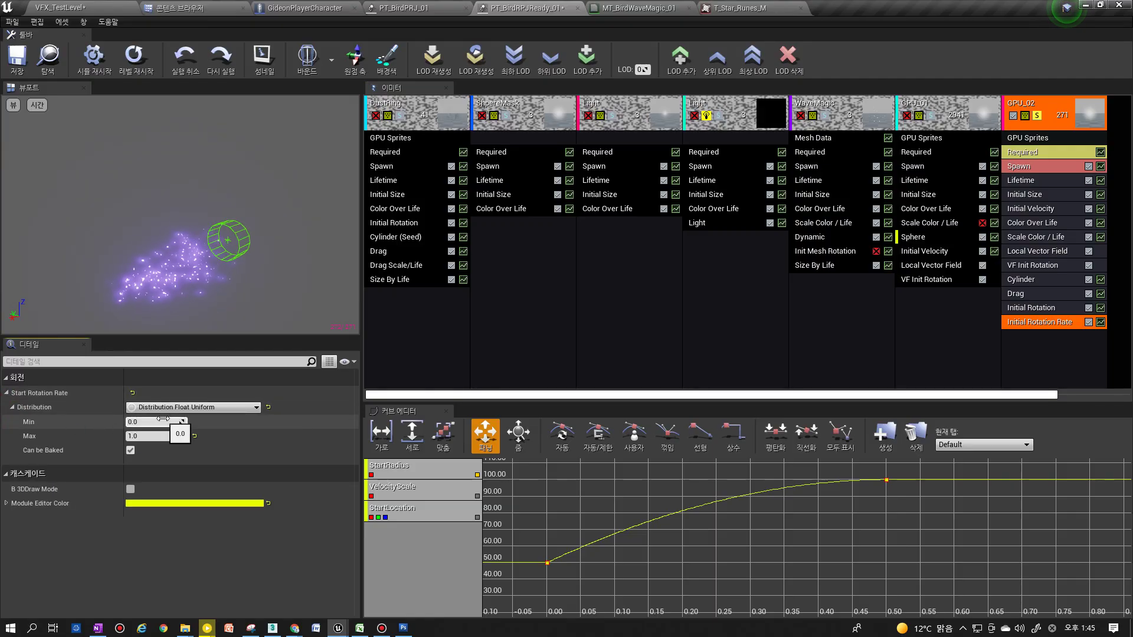
{"action": "left_click", "coordinate": [150, 433]}
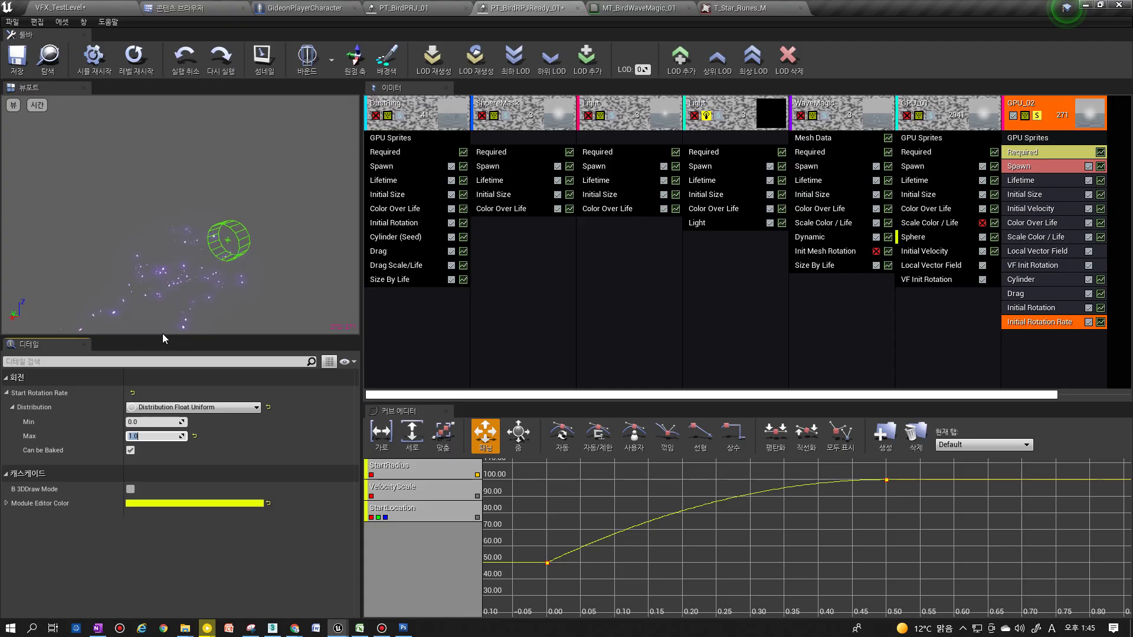
Set the Screen Alignment in GPU_02's Required module to PSA Rectangle
{"action": "left_click", "coordinate": [1051, 152]}
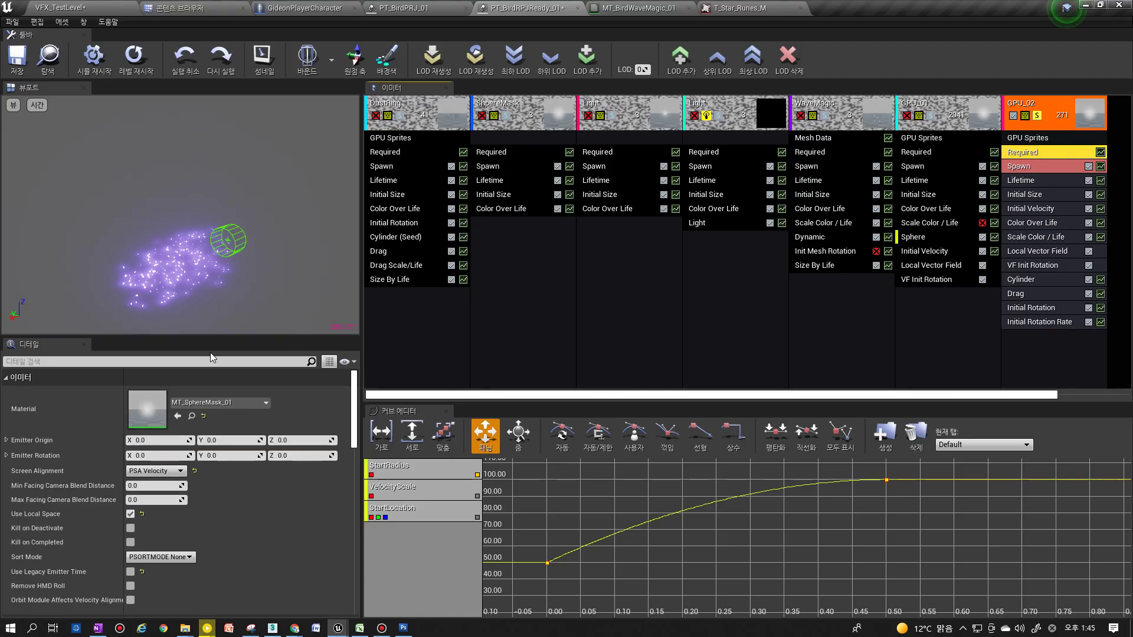
{"action": "scroll", "coordinate": [156, 413], "scroll_direction": "down", "scroll_amount": 2}
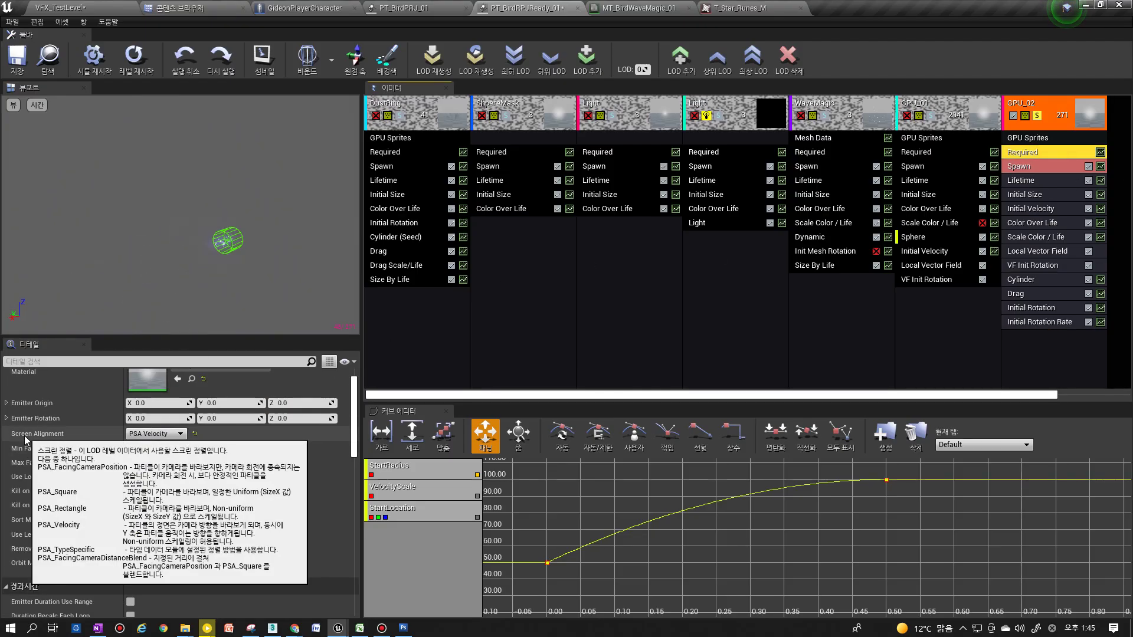
{"action": "left_click", "coordinate": [148, 435]}
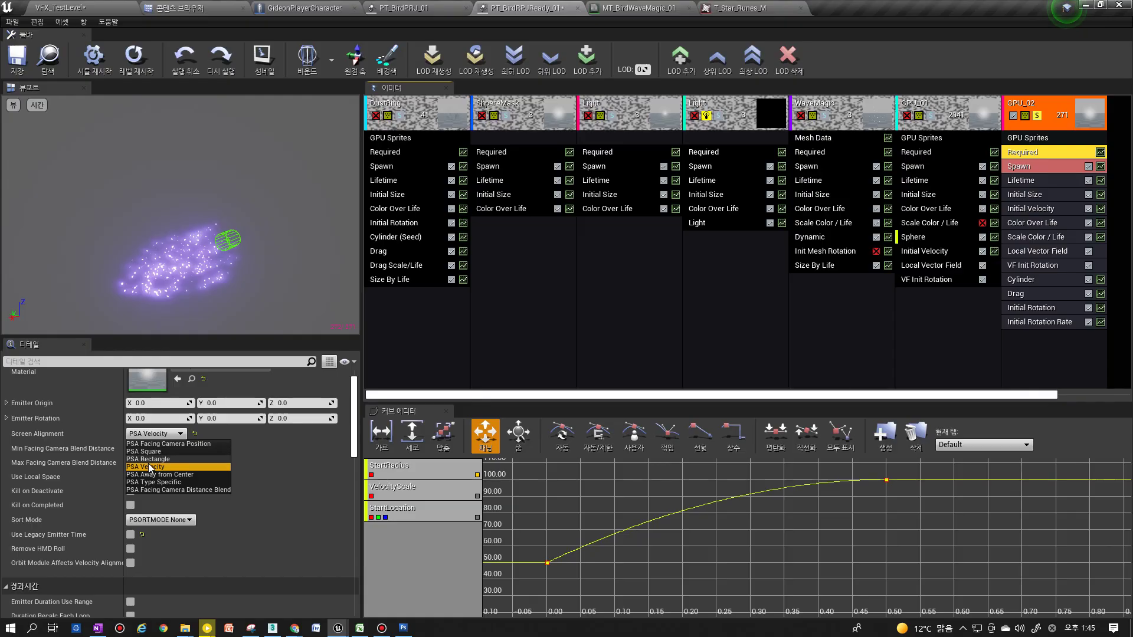
{"action": "left_click", "coordinate": [150, 459]}
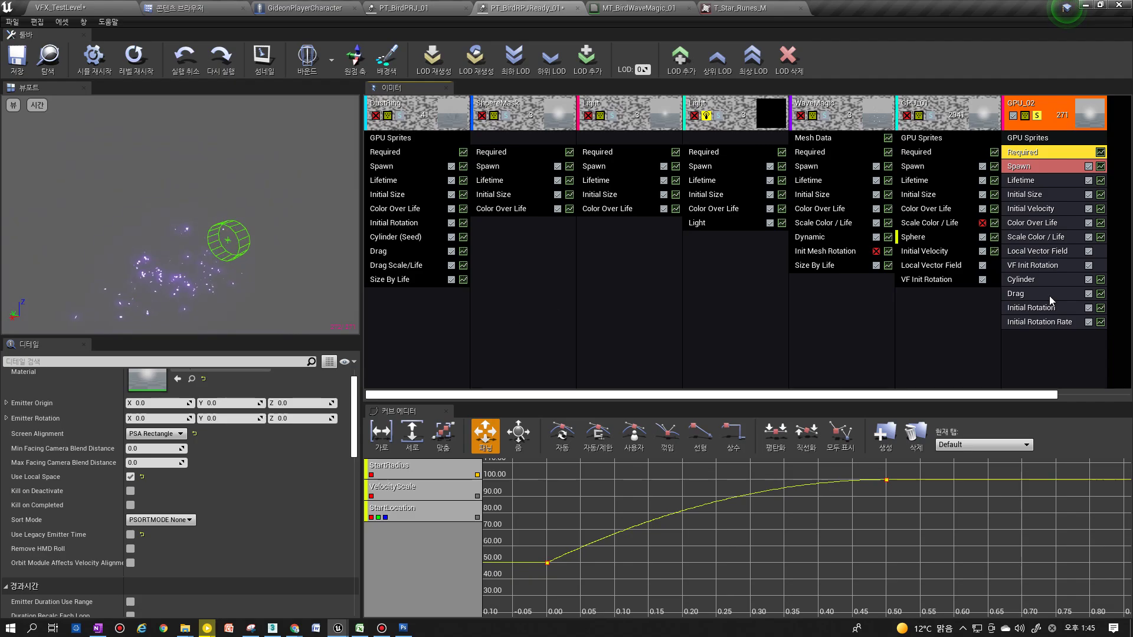
Set the Min of the Start Rotation Rate in GPU_02's Initial Rotation Rate module to 5
{"action": "left_click", "coordinate": [1038, 322]}
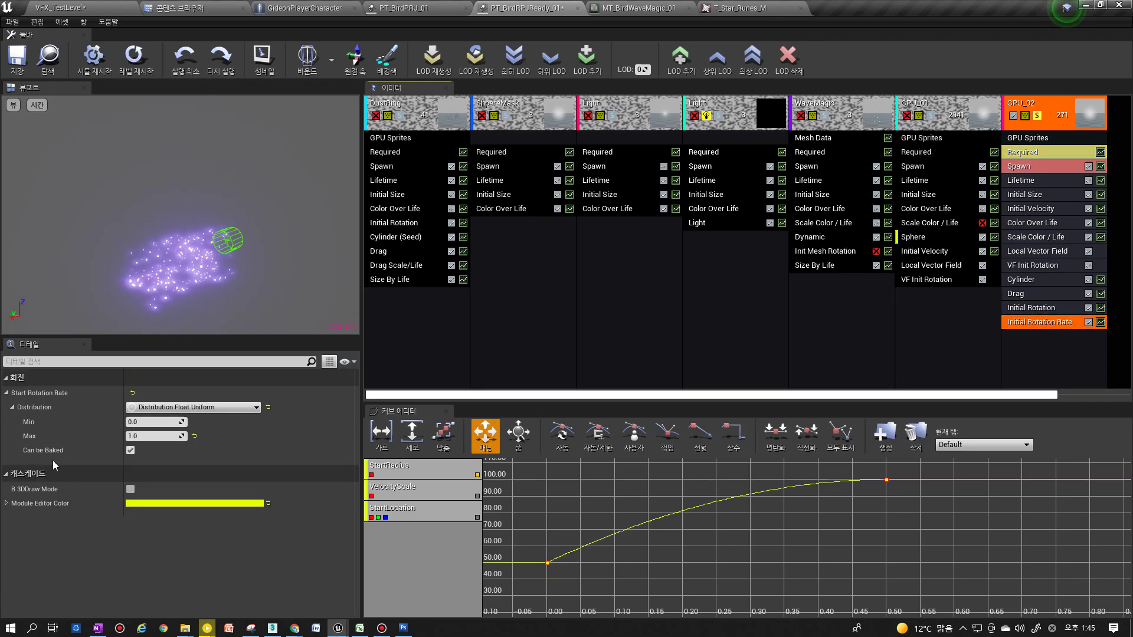
{"action": "left_click", "coordinate": [153, 435]}
{"action": "type", "text": "55"}
{"action": "key", "text": "Return"}
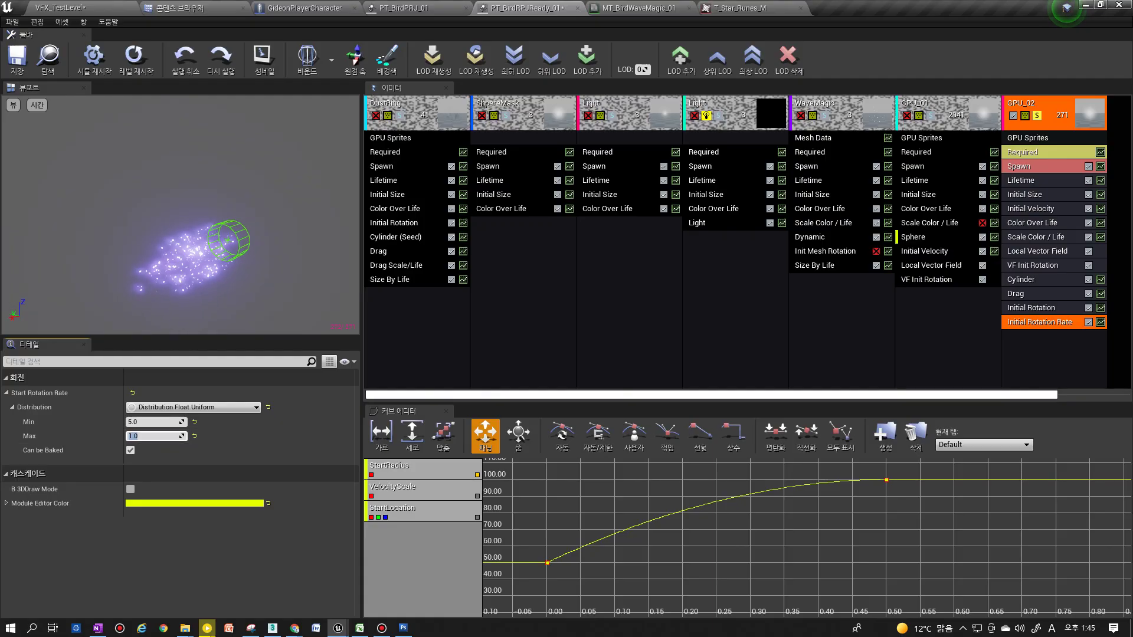
Try a Start Height constant of 500 in GPU_02's Cylinder module, settle on 100, and restart the effect in the level
{"action": "left_click", "coordinate": [1050, 279]}
{"action": "left_click", "coordinate": [1035, 281]}
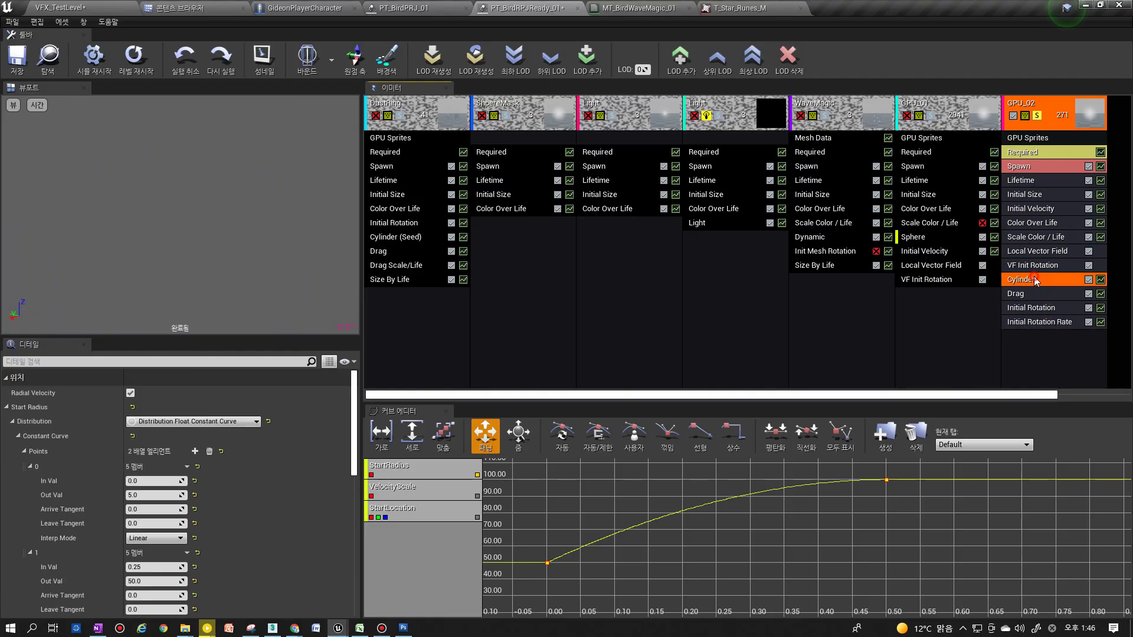
{"action": "scroll", "coordinate": [263, 465], "scroll_direction": "down", "scroll_amount": 4}
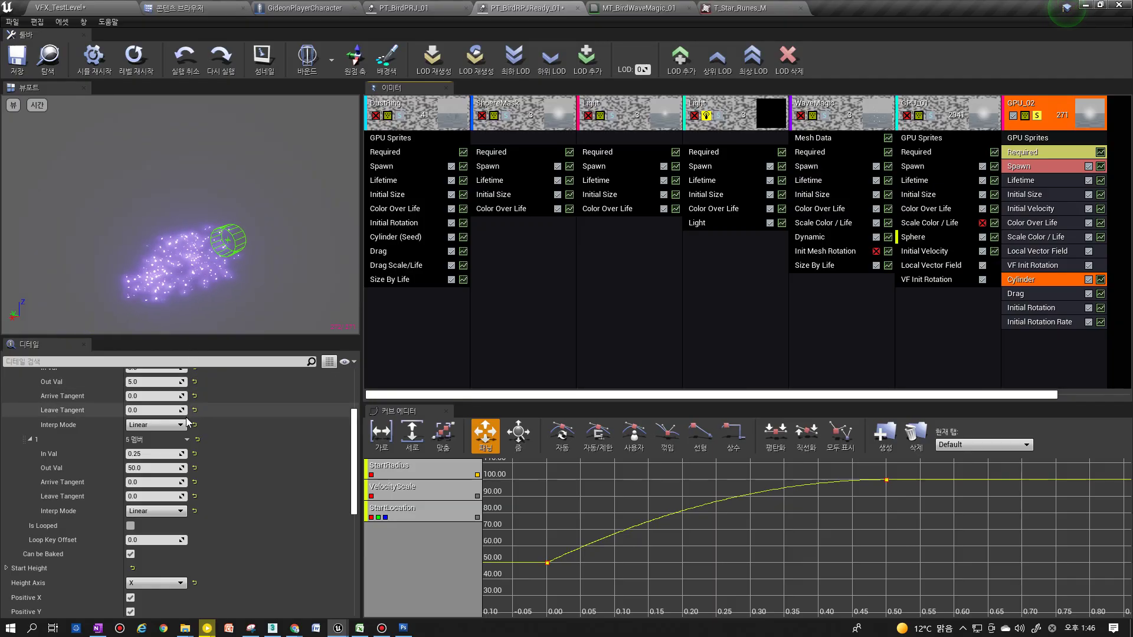
{"action": "scroll", "coordinate": [212, 413], "scroll_direction": "down", "scroll_amount": 4}
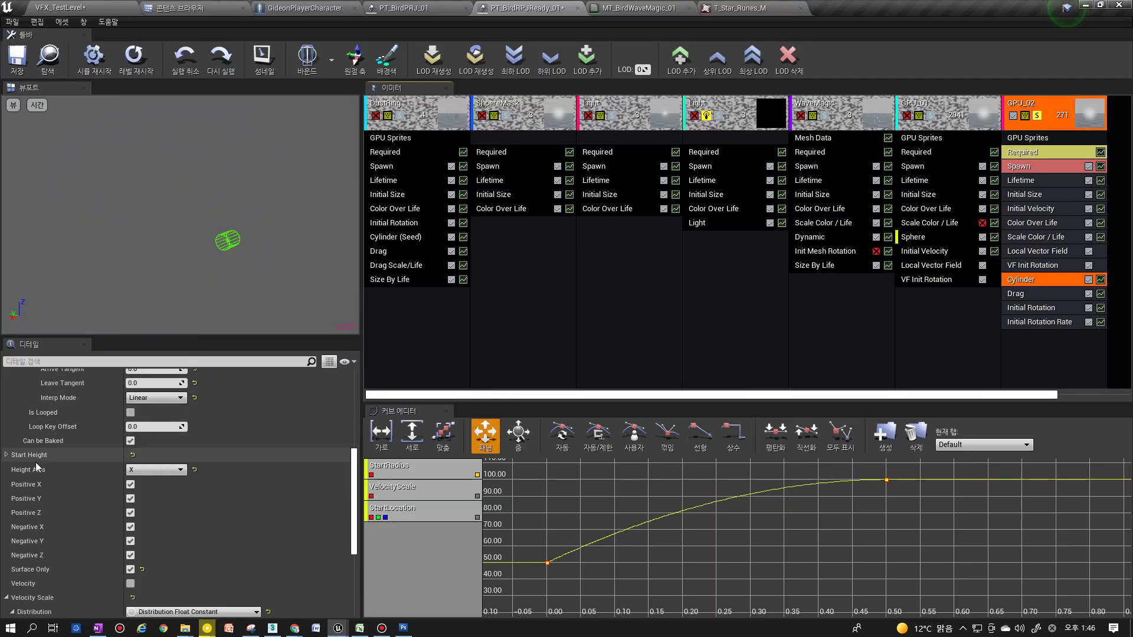
{"action": "left_click", "coordinate": [7, 455]}
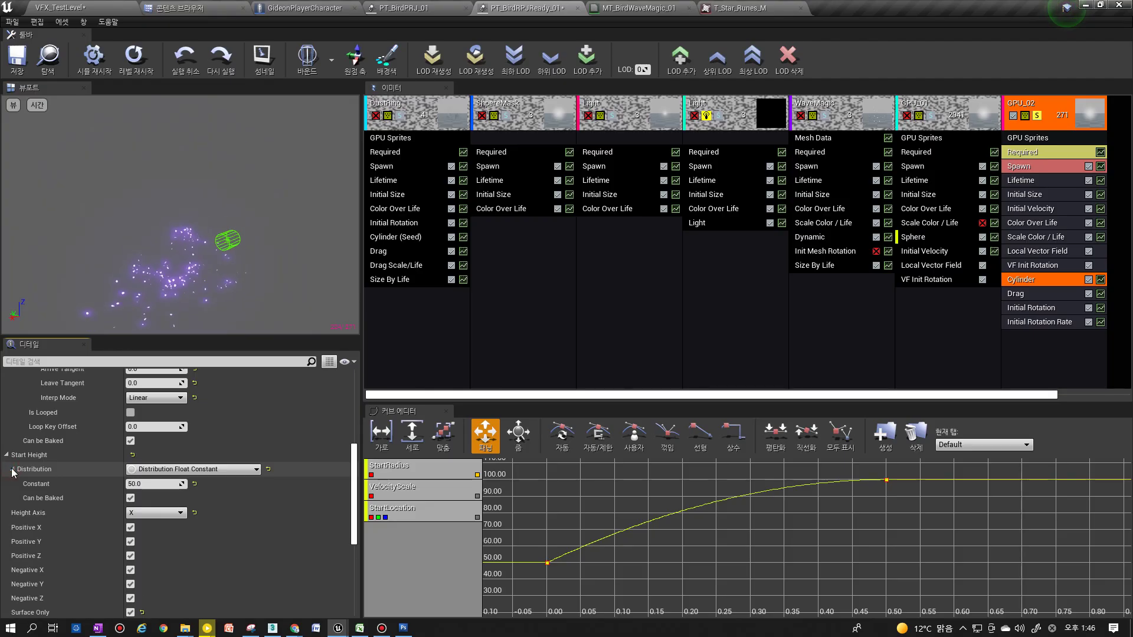
{"action": "type", "text": "500"}
{"action": "key", "text": "Return"}
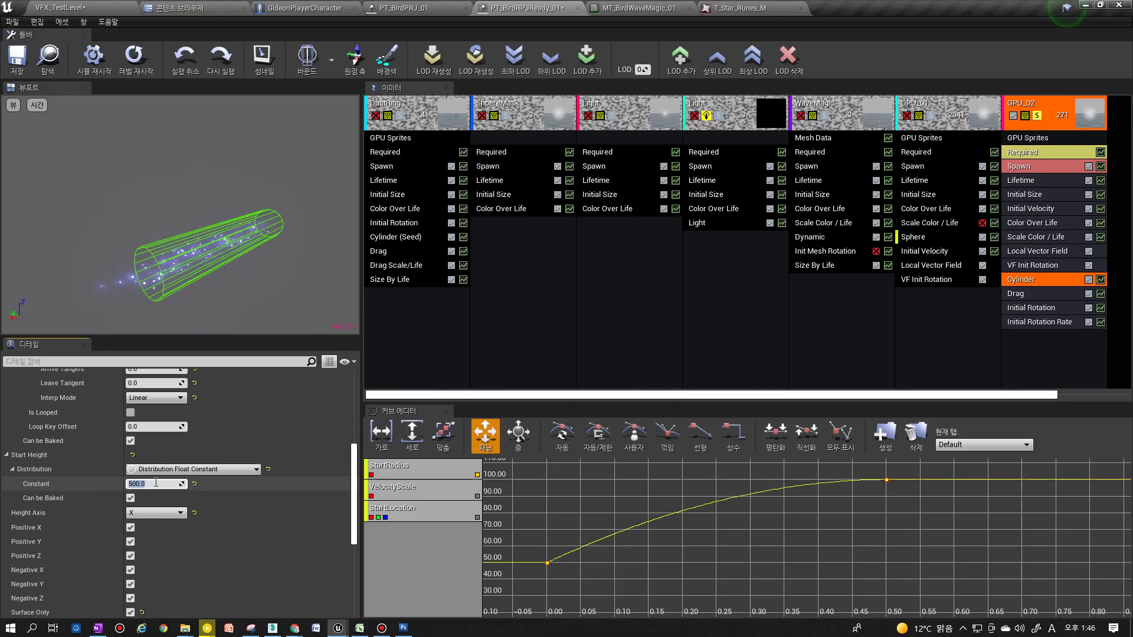
{"action": "type", "text": "100"}
{"action": "key", "text": "Return"}
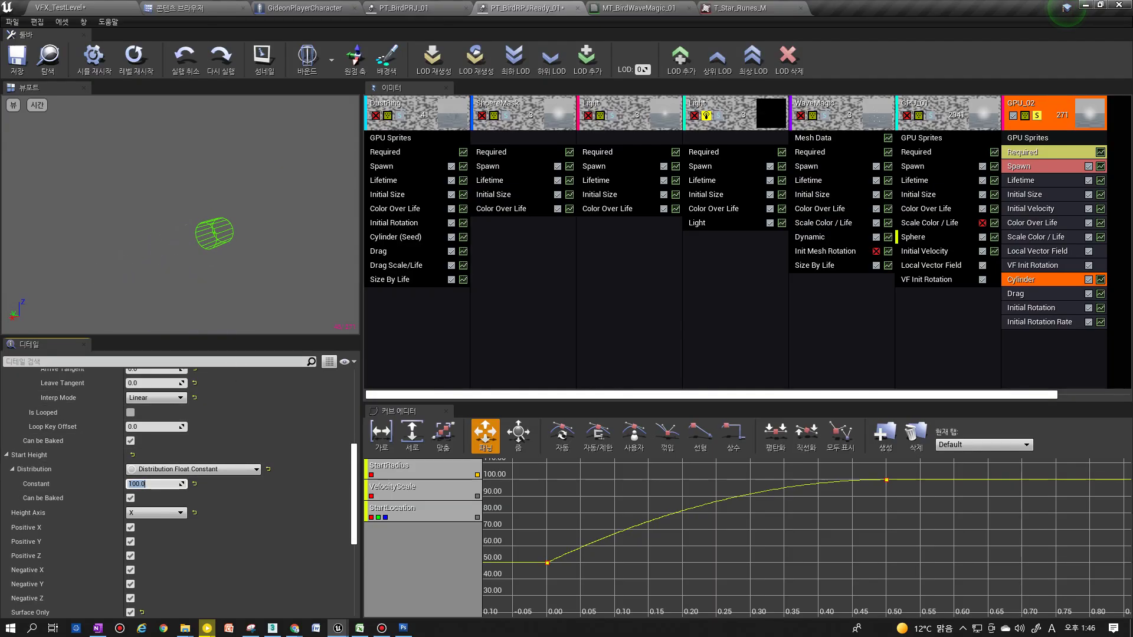
{"action": "left_click", "coordinate": [132, 57]}
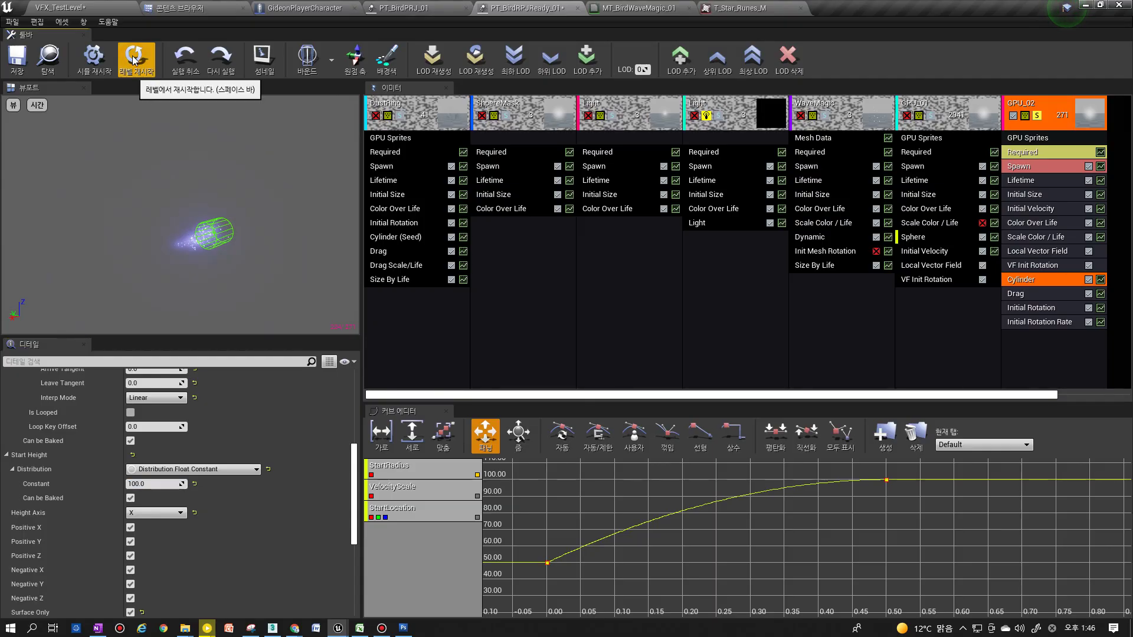
Solo the WaveMagic, GPU_01 and GPU_02 emitters together
{"action": "left_click", "coordinate": [1036, 117]}
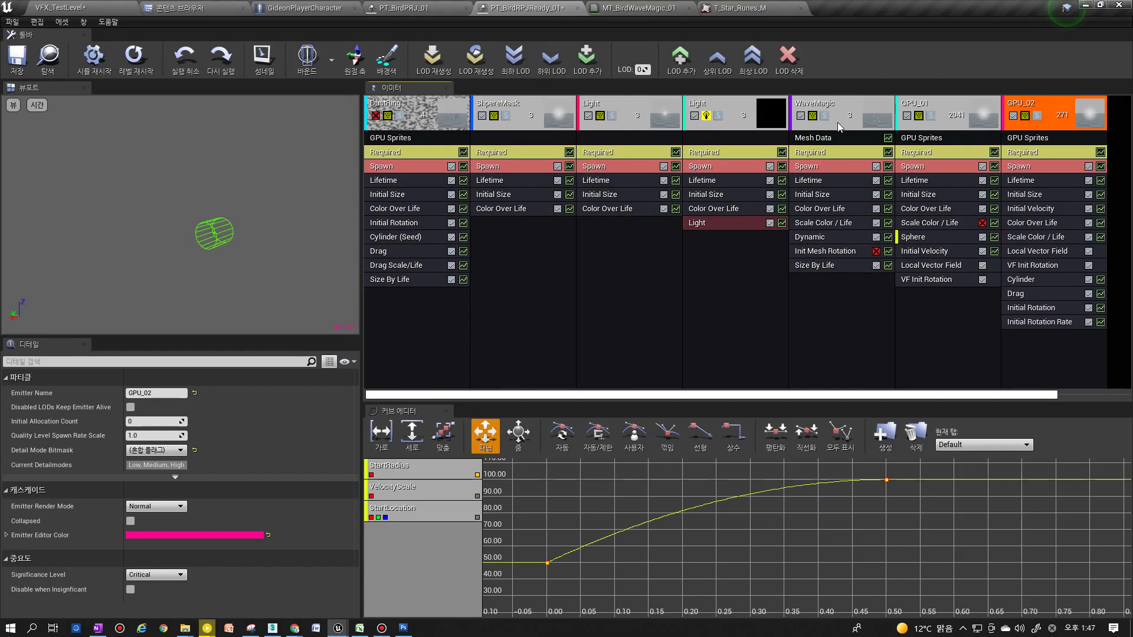
{"action": "left_click", "coordinate": [825, 116]}
{"action": "left_click", "coordinate": [931, 116]}
{"action": "left_click", "coordinate": [1036, 117]}
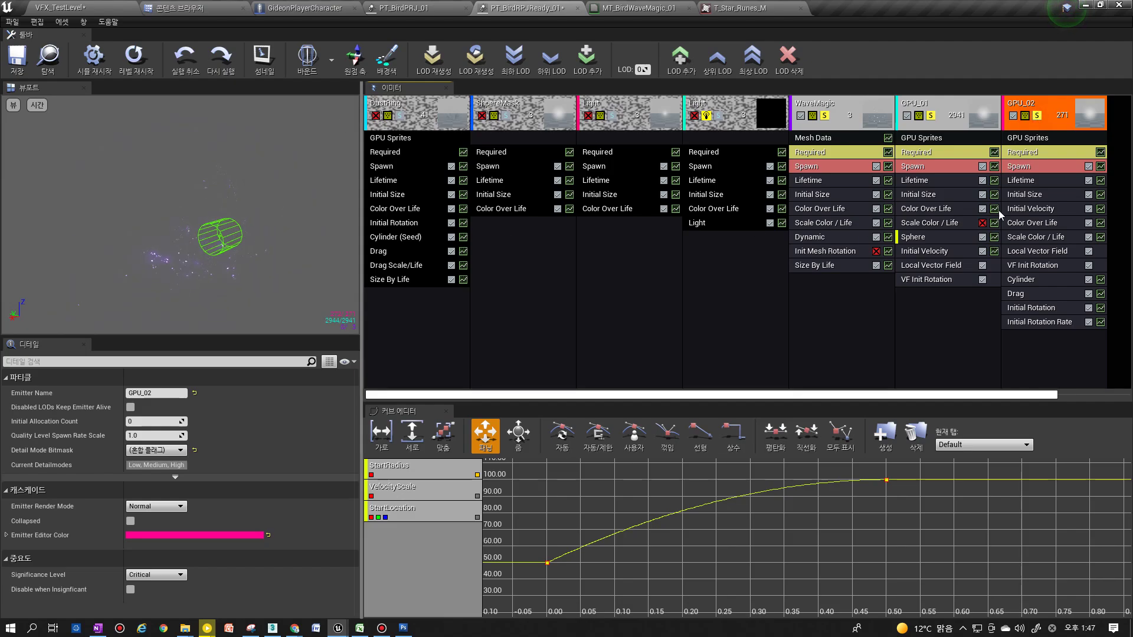
Turn off 3D Draw Mode in GPU_02's Cylinder module and restart the effect in the level
{"action": "left_click", "coordinate": [1038, 281]}
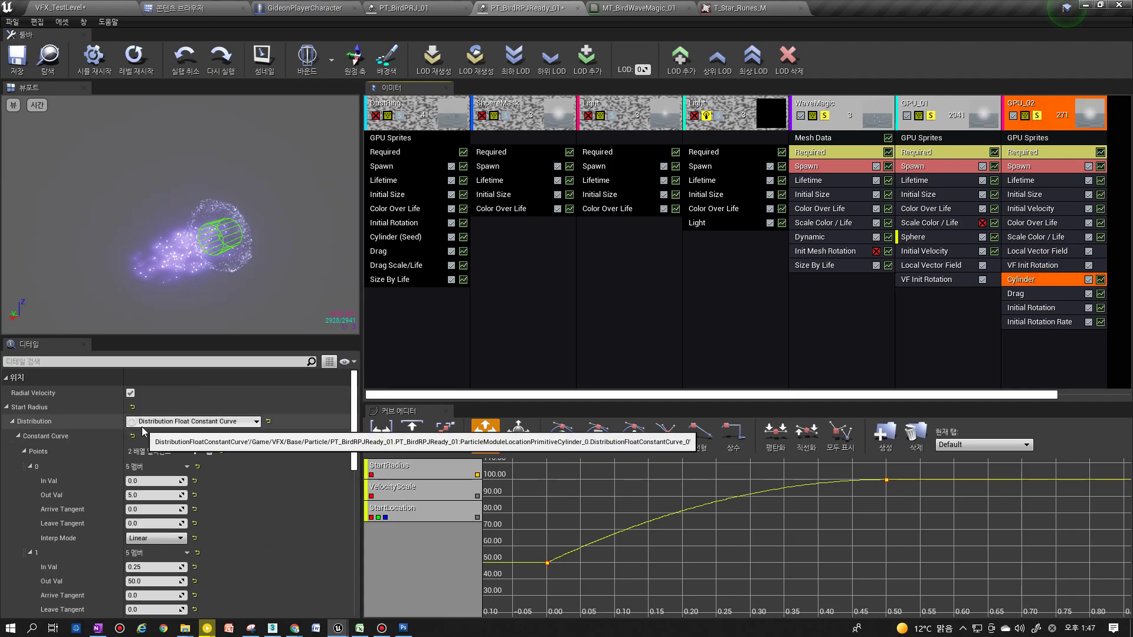
{"action": "scroll", "coordinate": [209, 441], "scroll_direction": "down", "scroll_amount": 10}
{"action": "scroll", "coordinate": [140, 582], "scroll_direction": "down", "scroll_amount": 1}
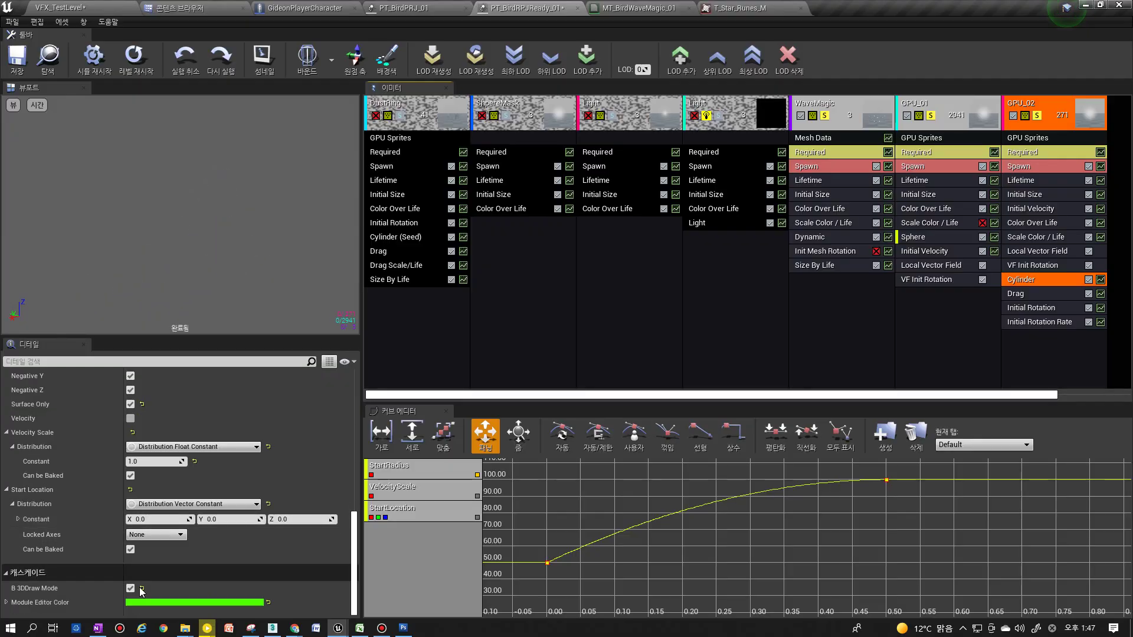
{"action": "left_click", "coordinate": [131, 588]}
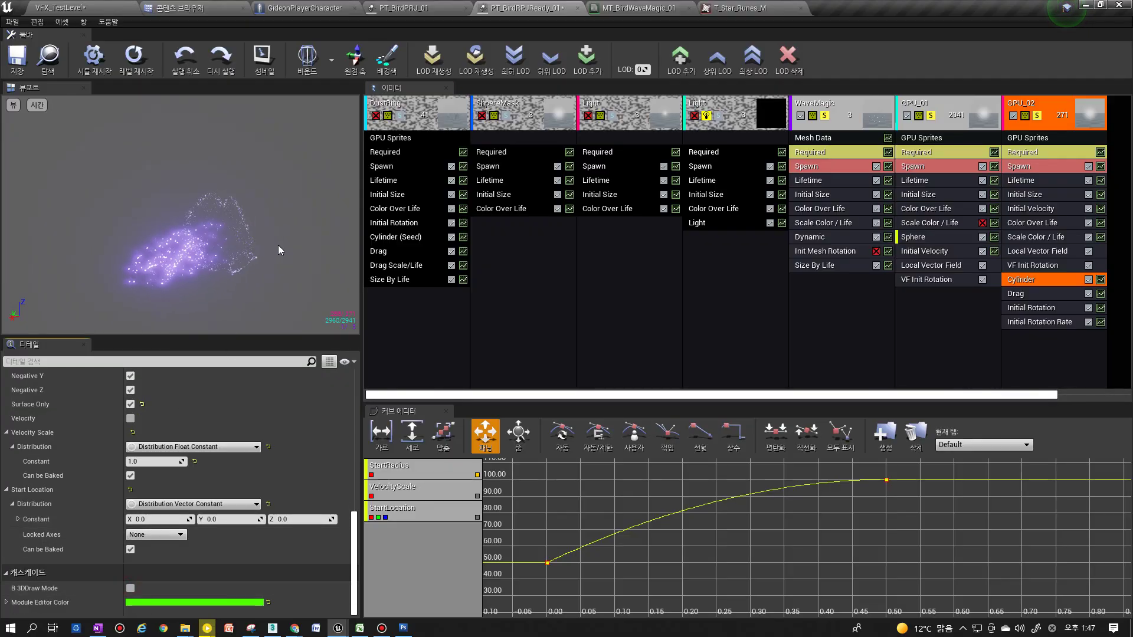
{"action": "left_click", "coordinate": [136, 59]}
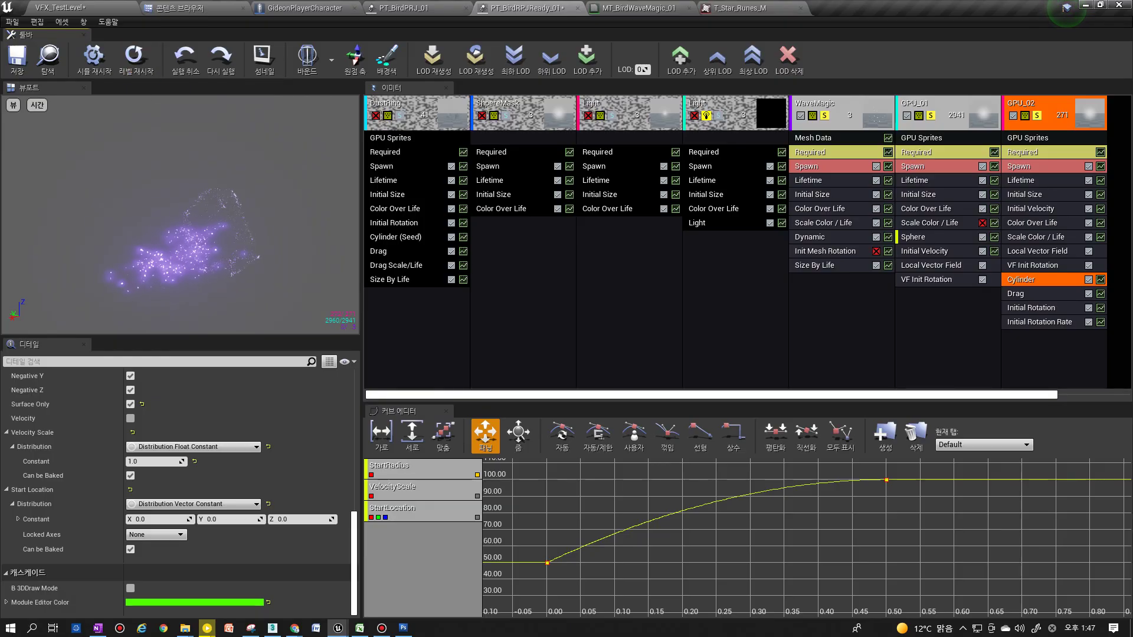
Turn off solo for the GPU_02, GPU_01 and WaveMagic emitters
{"action": "scroll", "coordinate": [177, 484], "scroll_direction": "up", "scroll_amount": 10}
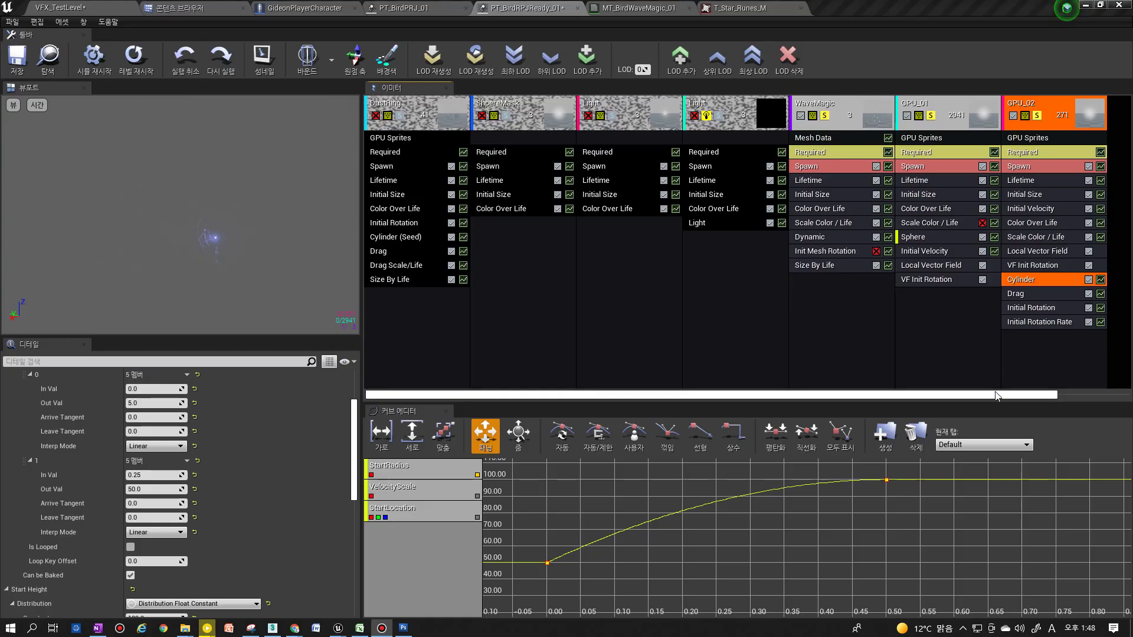
{"action": "left_click_drag", "start_coordinate": [1029, 395], "coordinate": [1101, 395]}
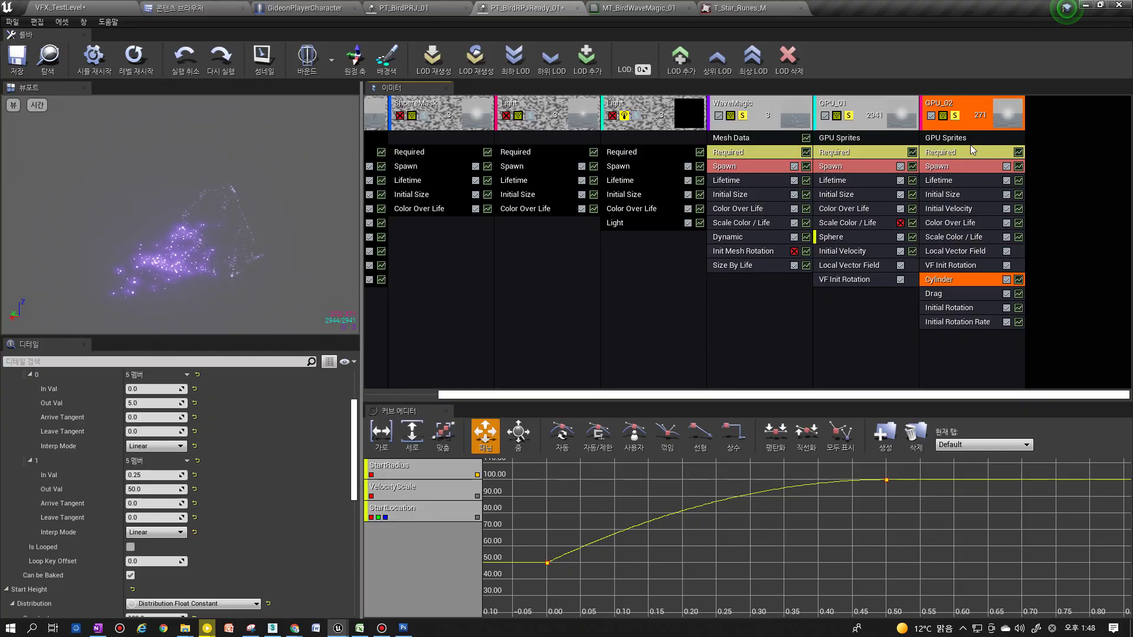
{"action": "left_click", "coordinate": [966, 119]}
{"action": "left_click", "coordinate": [850, 115]}
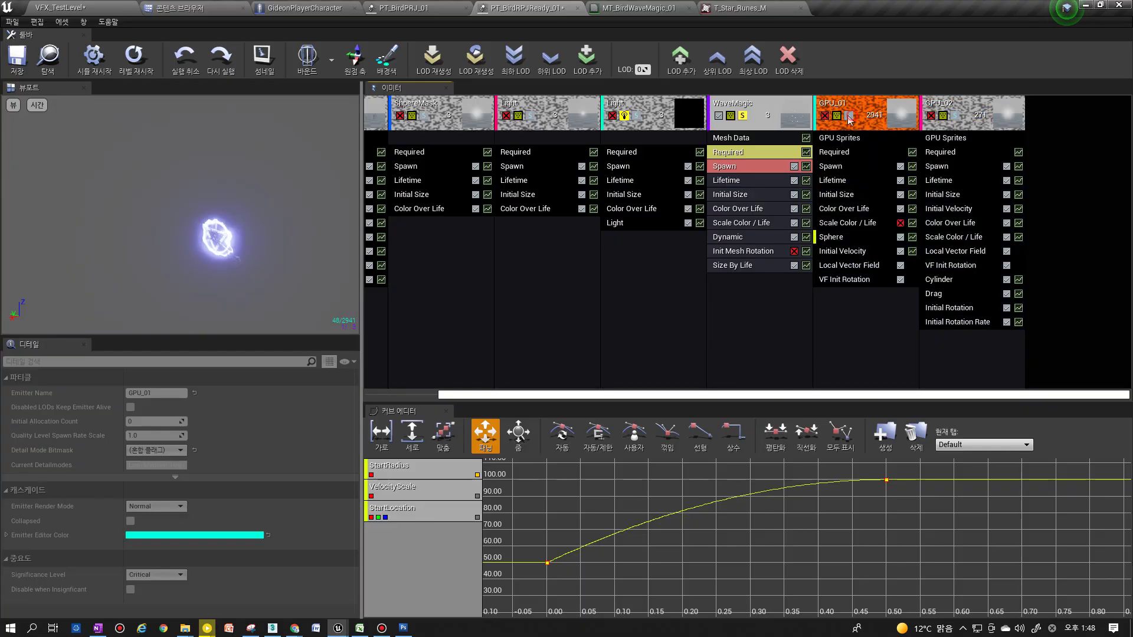
{"action": "left_click", "coordinate": [744, 117]}
Duplicate the GPU_02 emitter and name the copy GPU_03
{"action": "left_click", "coordinate": [979, 118]}
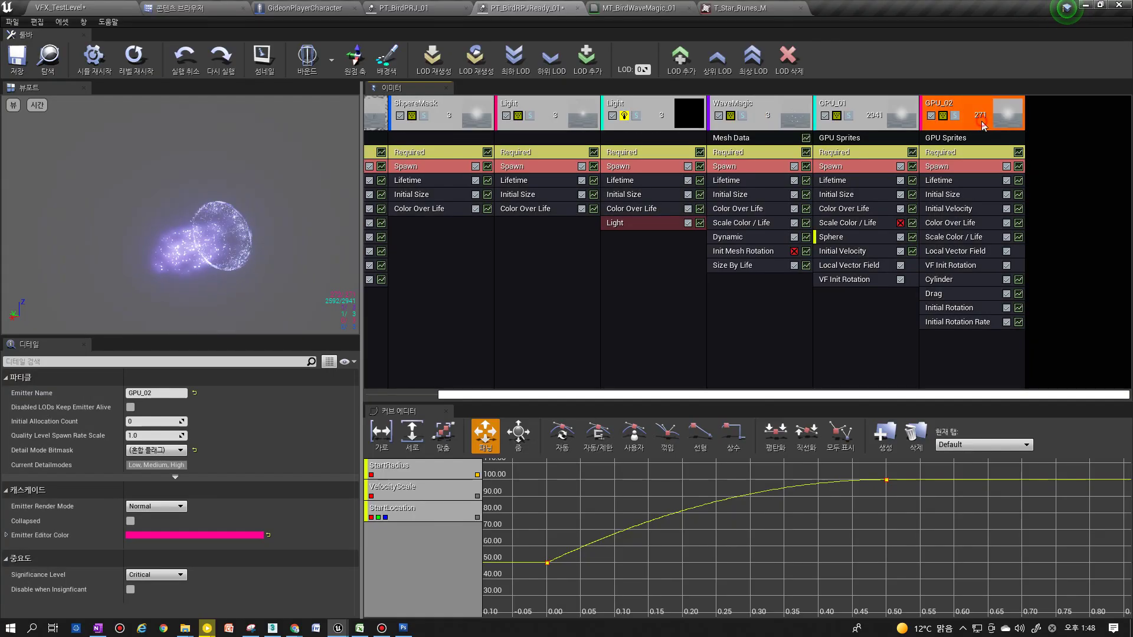
{"action": "right_click", "coordinate": [982, 122]}
{"action": "mouse_move", "coordinate": [1014, 127]}
{"action": "left_click", "coordinate": [1083, 152]}
{"action": "left_click", "coordinate": [965, 126]}
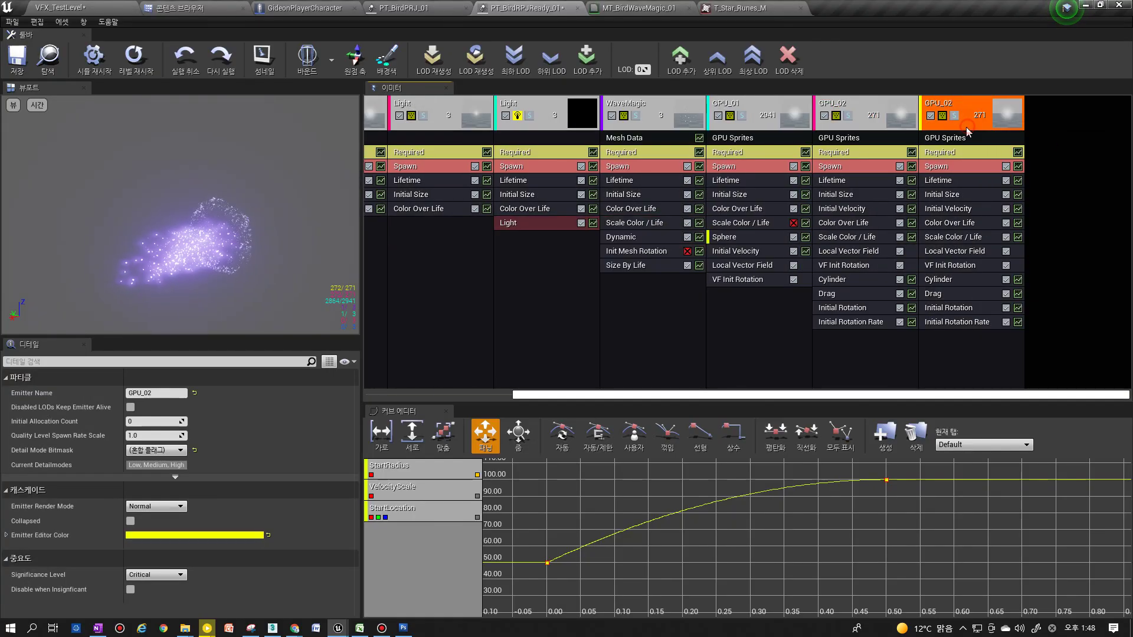
{"action": "left_click", "coordinate": [148, 392]}
{"action": "type", "text": "GPU_03"}
{"action": "key", "text": "Return"}
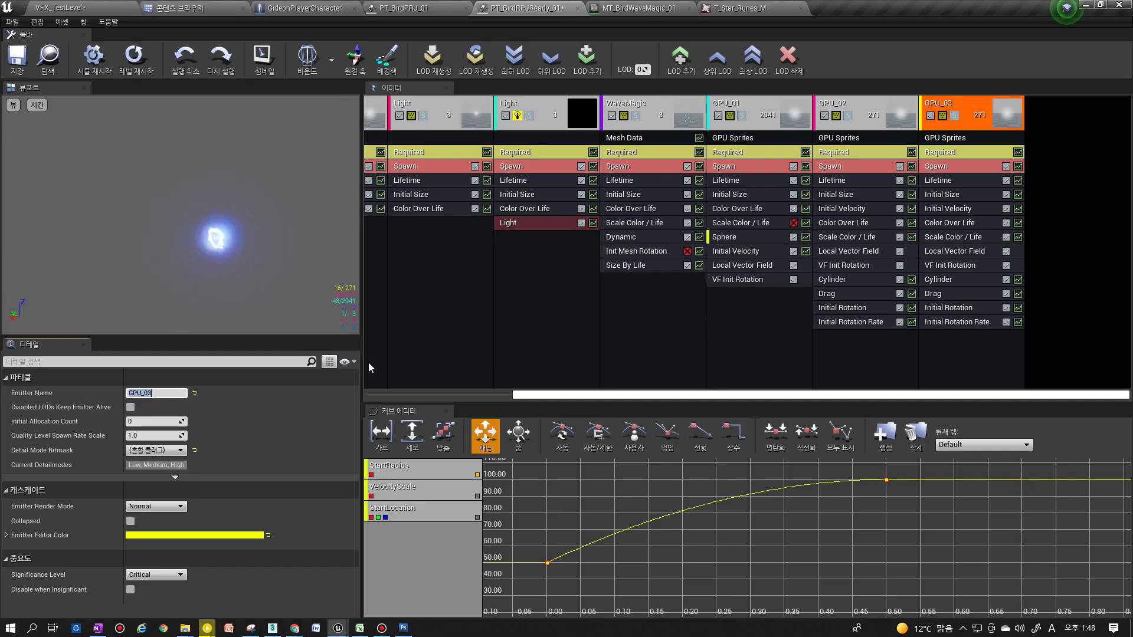
Solo the GPU_03 emitter and set its Required module's Screen Alignment to PSA Velocity
{"action": "left_click", "coordinate": [953, 117]}
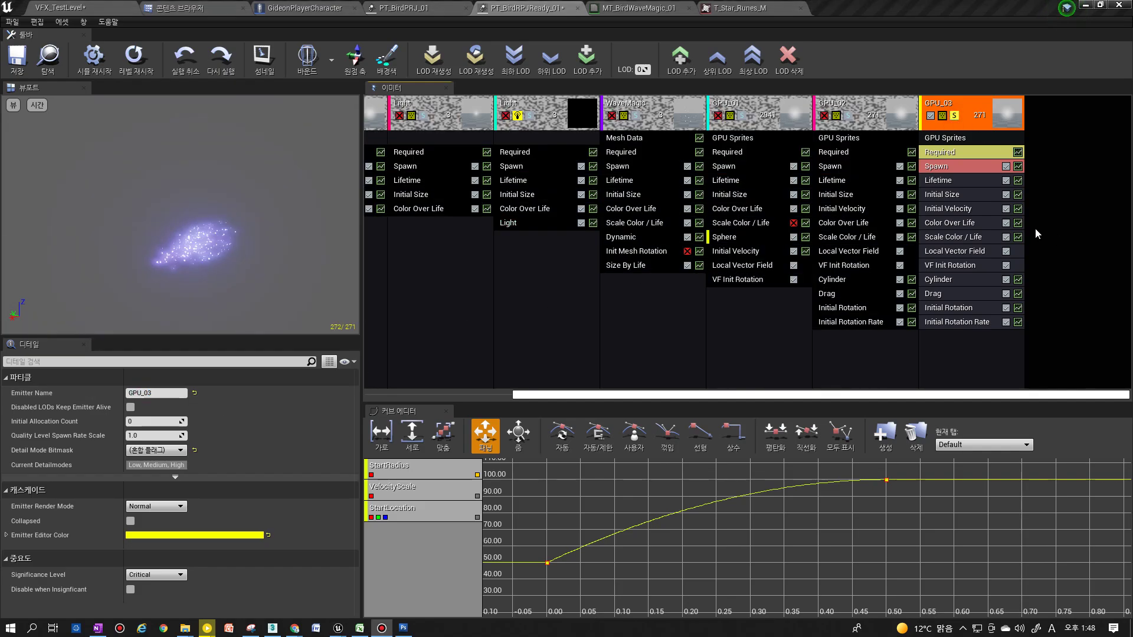
{"action": "left_click", "coordinate": [978, 155]}
{"action": "scroll", "coordinate": [177, 423], "scroll_direction": "down", "scroll_amount": 1}
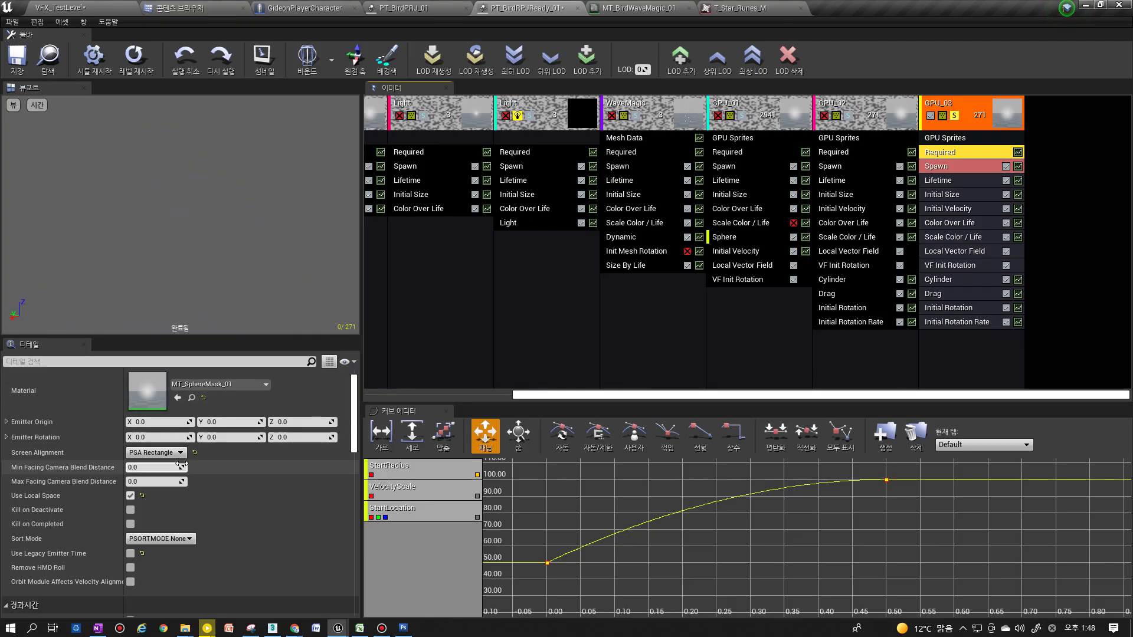
{"action": "left_click", "coordinate": [156, 452]}
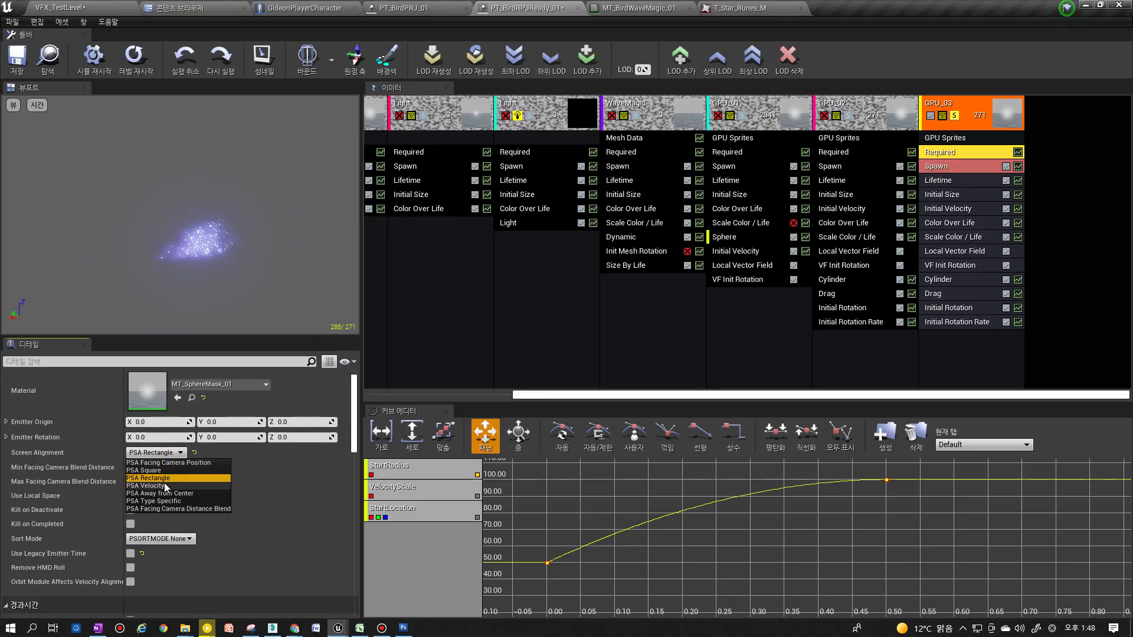
{"action": "left_click", "coordinate": [165, 484]}
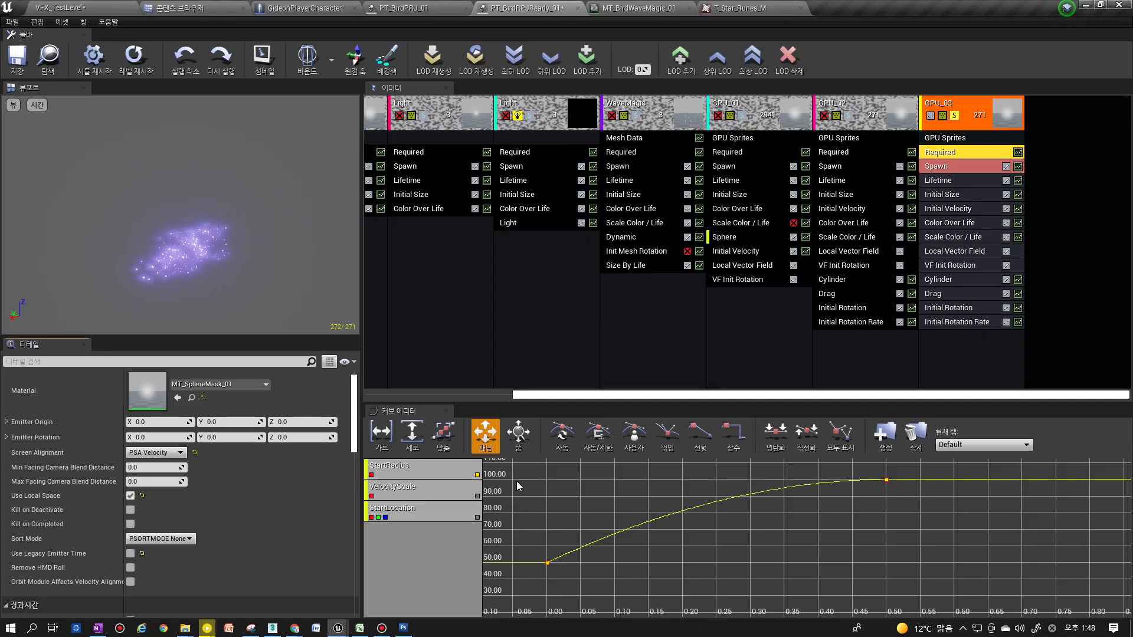
{"action": "scroll", "coordinate": [147, 537], "scroll_direction": "down", "scroll_amount": 4}
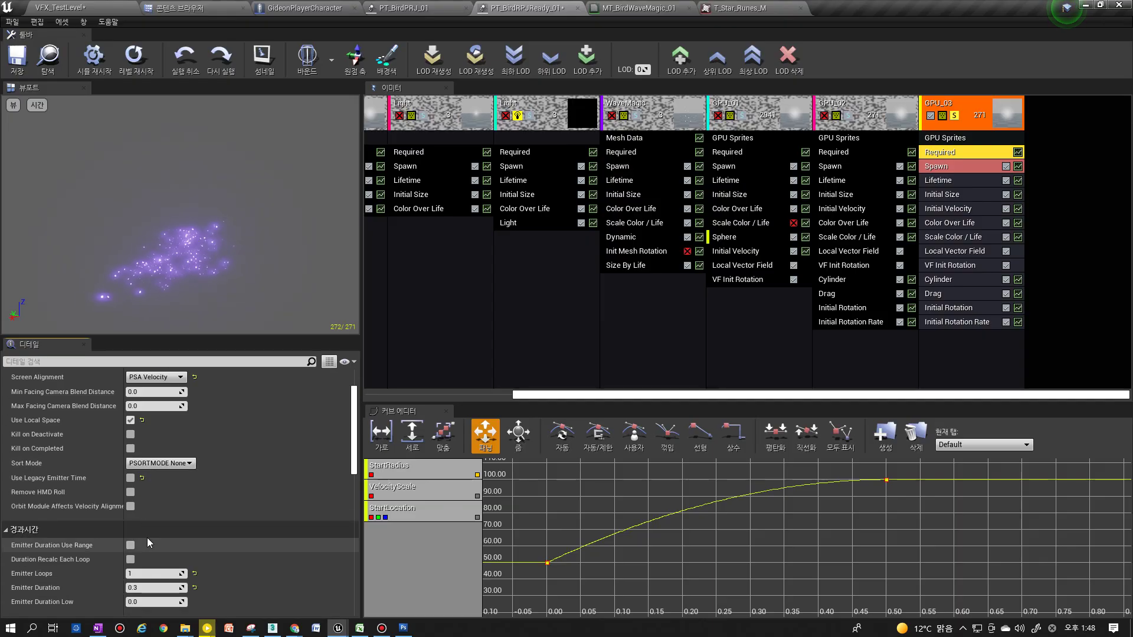
Set the Lifetime in GPU_03 to a Min of 0.3 and a Max of 0.7
{"action": "left_click", "coordinate": [946, 180]}
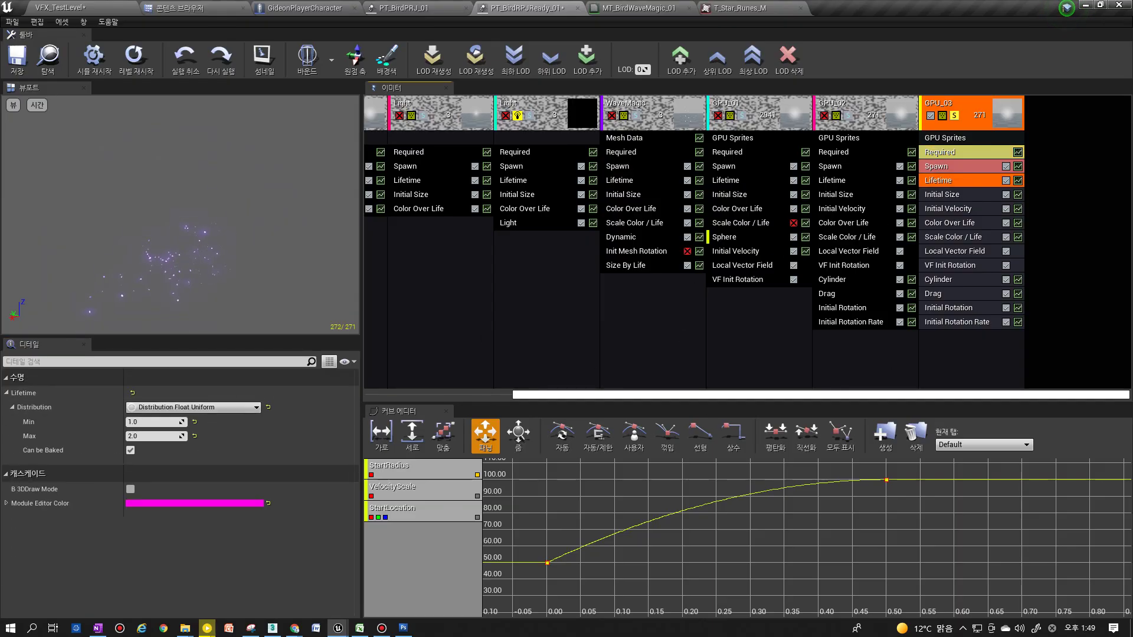
{"action": "left_click", "coordinate": [161, 421]}
{"action": "type", "text": ".3"}
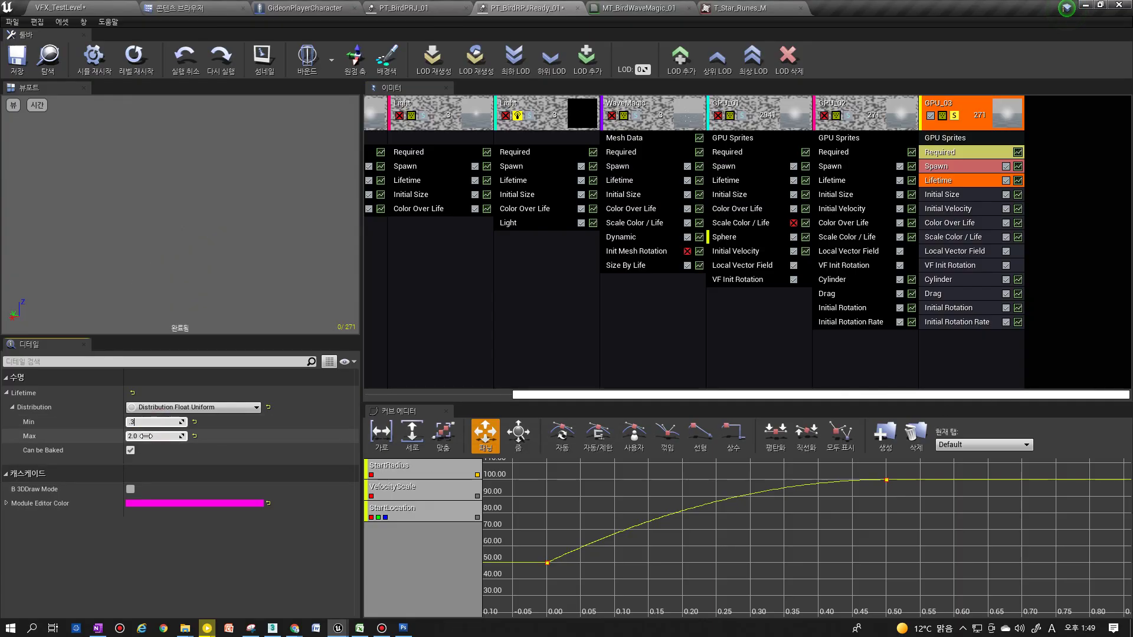
{"action": "type", "text": ".7"}
{"action": "key", "text": "Return"}
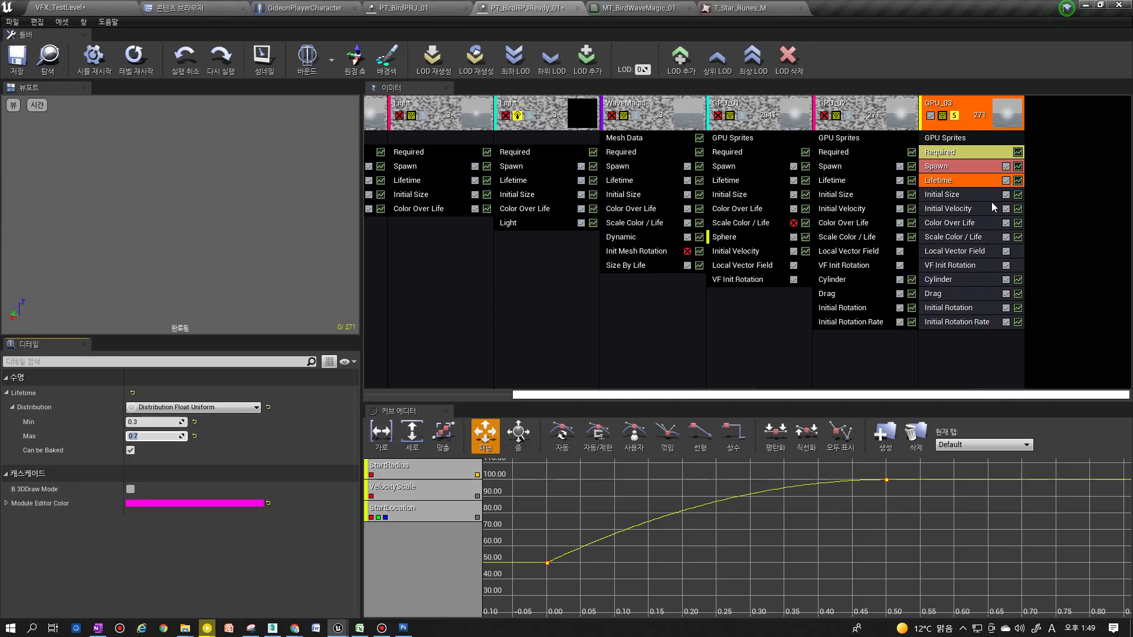
Set GPU_03's Initial Size Max X to 4, and its Start Velocity to Max X 2000 and Min X 200
{"action": "left_click", "coordinate": [974, 195]}
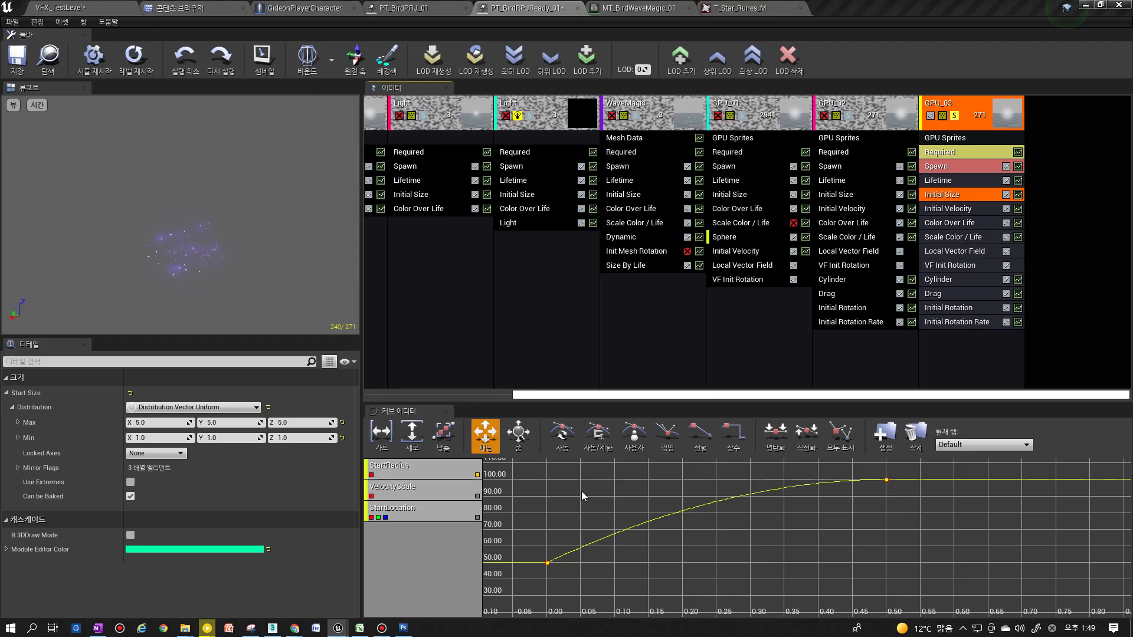
{"action": "left_click", "coordinate": [157, 423]}
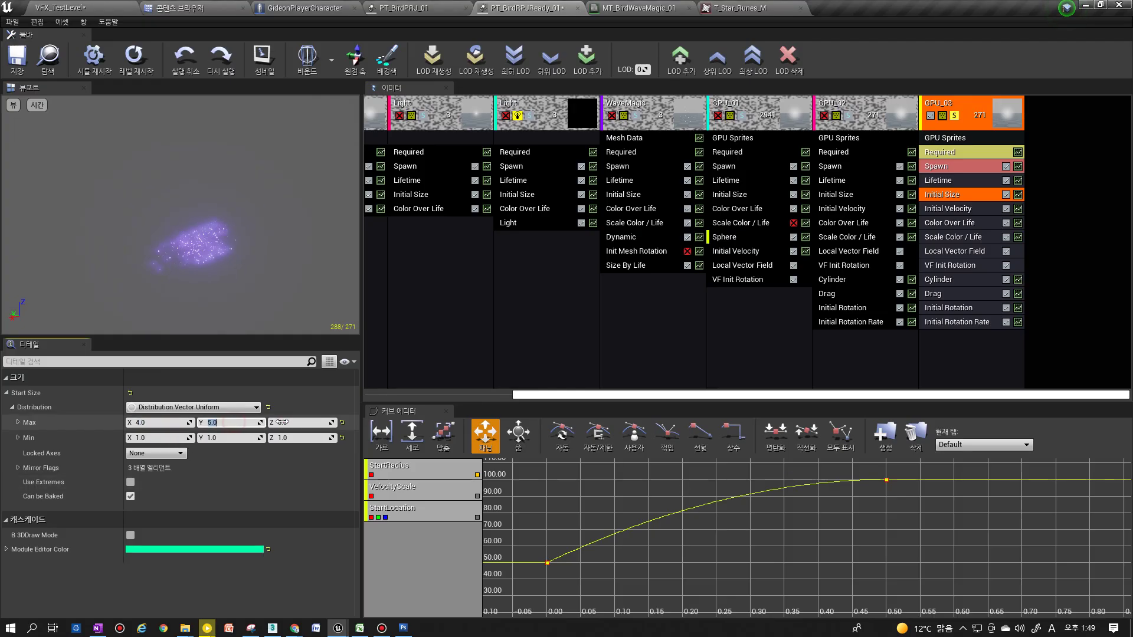
{"action": "left_click", "coordinate": [951, 210]}
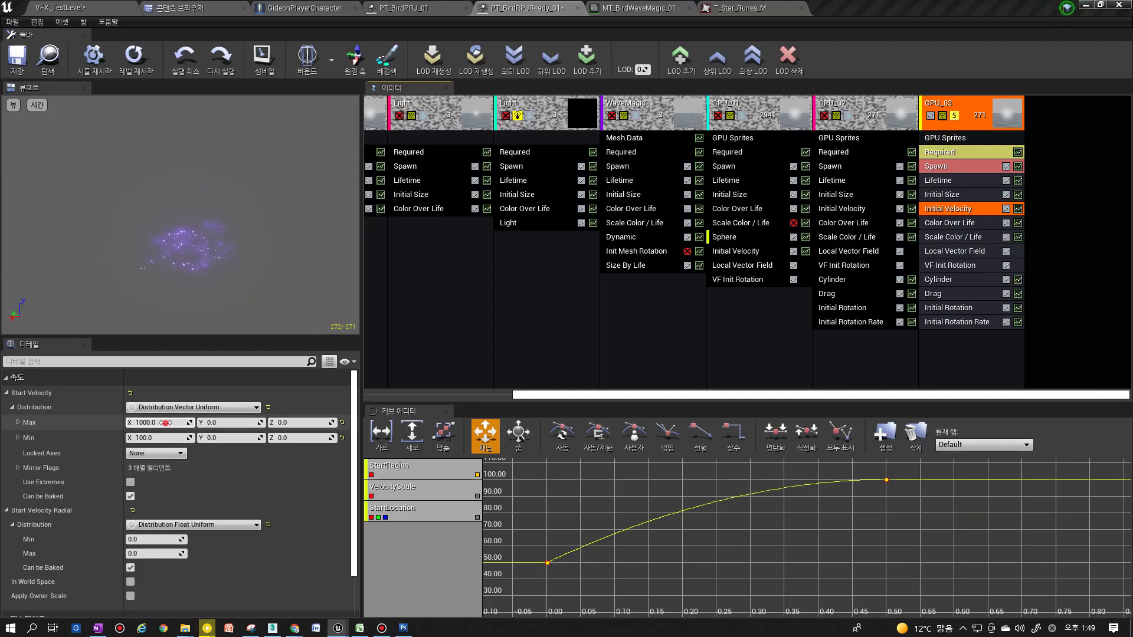
{"action": "left_click", "coordinate": [144, 423]}
{"action": "type", "text": "2000"}
{"action": "key", "text": "Tab"}
{"action": "type", "text": "200"}
{"action": "key", "text": "Return"}
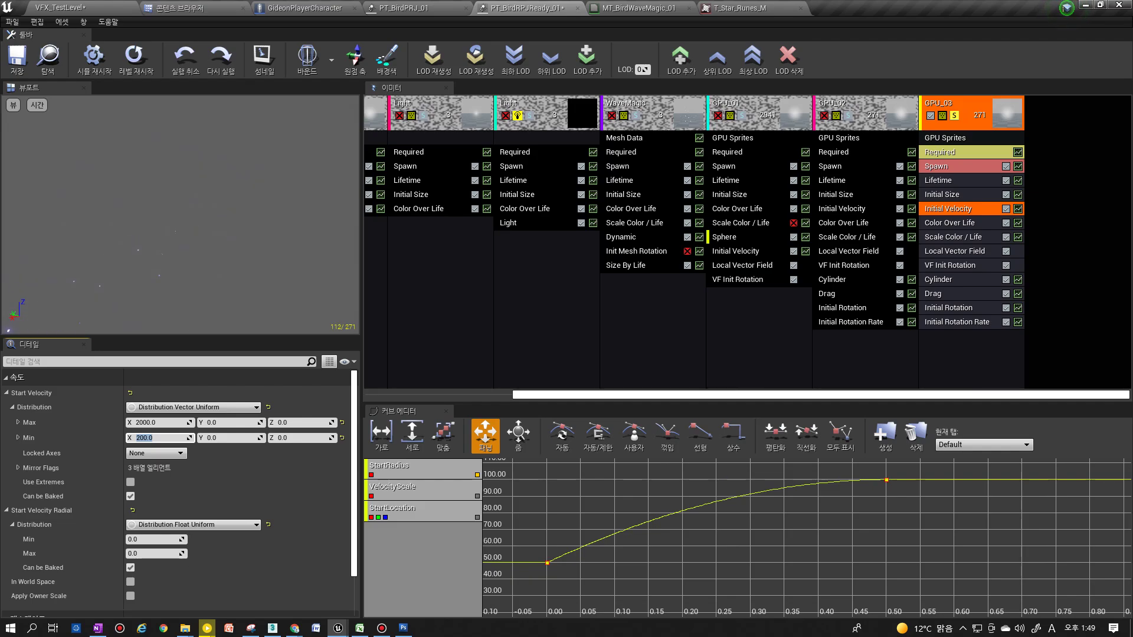
Set the first Color Over Life point of GPU_03 to an Out Val of R 5 and G 0, and open its B value
{"action": "left_click", "coordinate": [946, 221]}
{"action": "scroll", "coordinate": [285, 455], "scroll_direction": "down", "scroll_amount": 5}
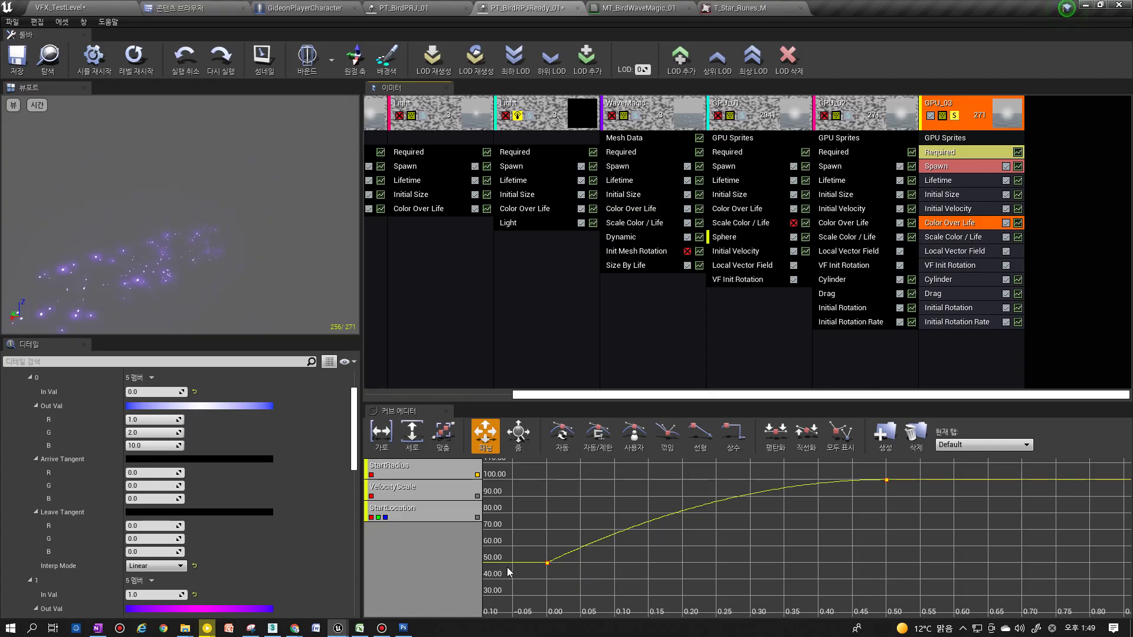
{"action": "scroll", "coordinate": [258, 558], "scroll_direction": "up", "scroll_amount": 5}
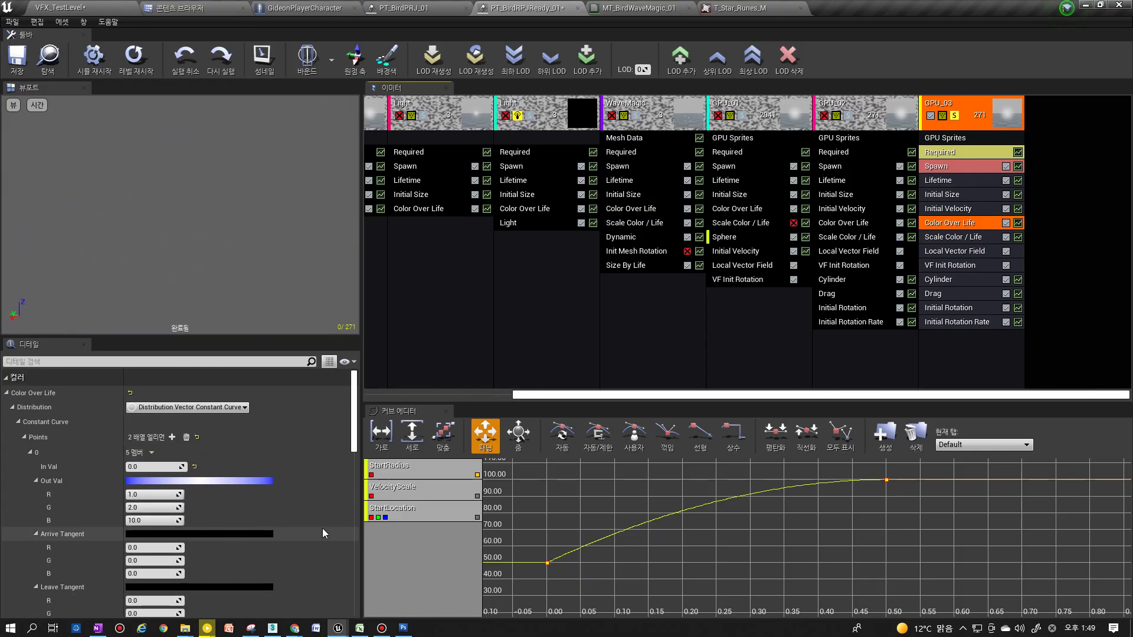
{"action": "left_click", "coordinate": [154, 495]}
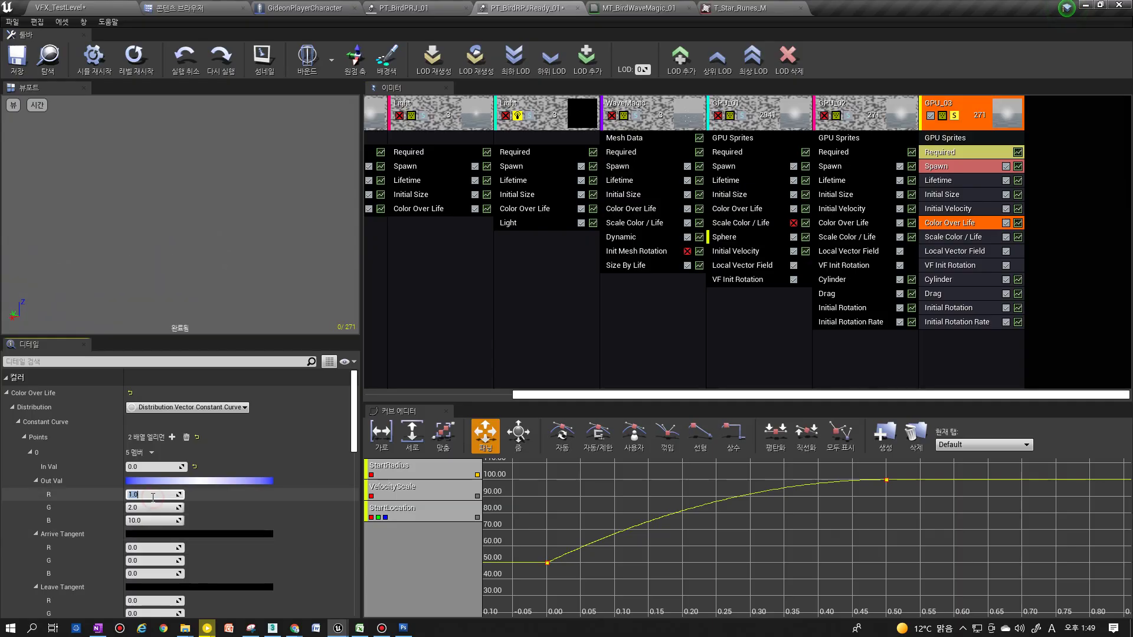
{"action": "type", "text": "5"}
{"action": "key", "text": "Tab"}
{"action": "type", "text": "0"}
{"action": "left_click", "coordinate": [142, 522]}
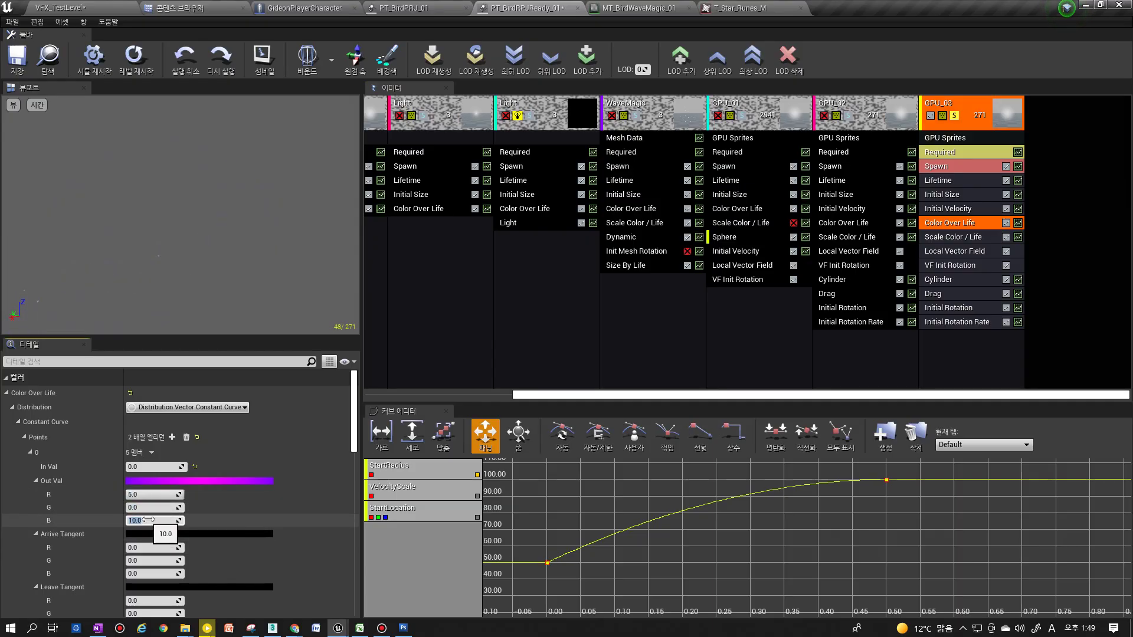
Set the red Out Val of the second Color Over Life curve point to 0 on the GPU_03 emitter
{"action": "scroll", "coordinate": [147, 519], "scroll_direction": "down", "scroll_amount": 5}
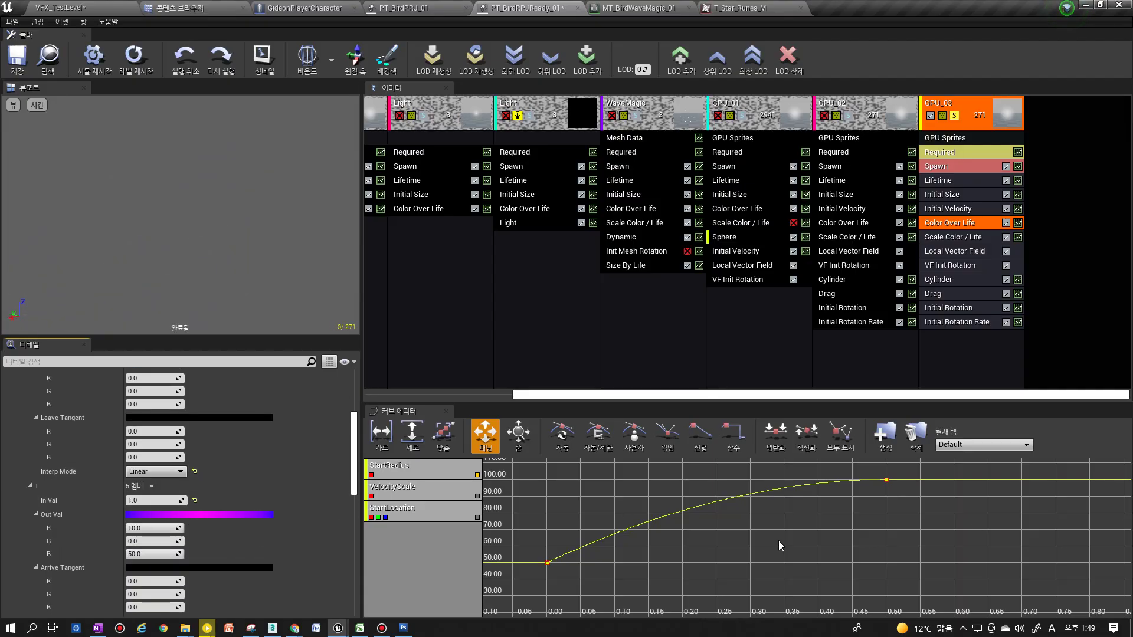
{"action": "left_click", "coordinate": [141, 528]}
{"action": "type", "text": "0"}
{"action": "key", "text": "Return"}
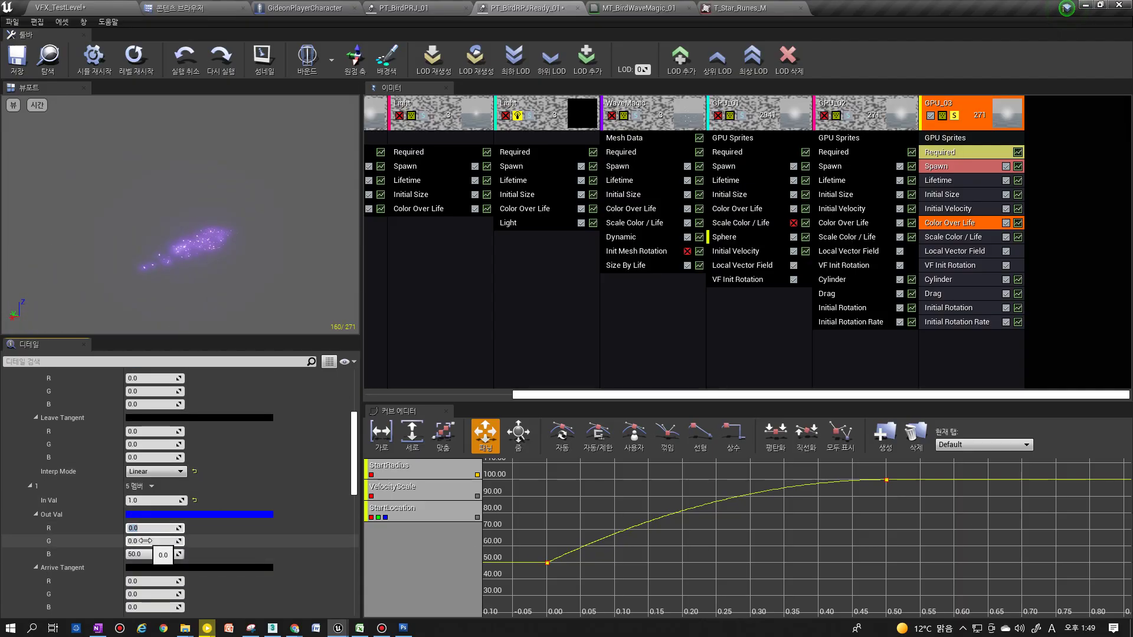
{"action": "scroll", "coordinate": [257, 497], "scroll_direction": "down", "scroll_amount": 5}
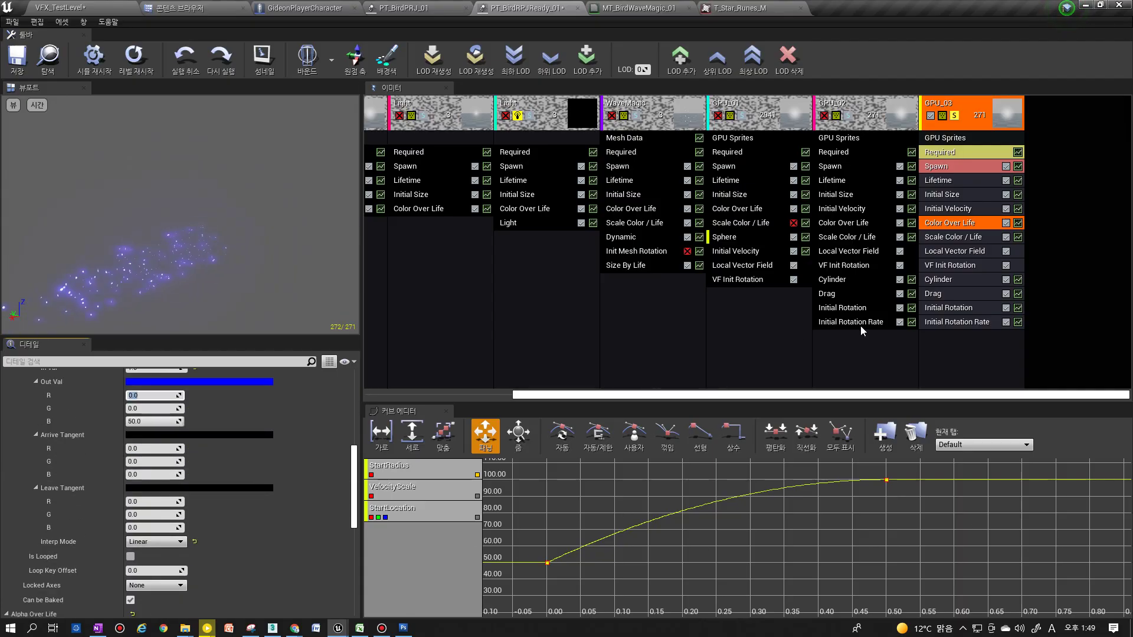
Raise the GPU_03 Scale Color / Life curve point's Out Val to 1000 for R, G and B
{"action": "left_click", "coordinate": [942, 239]}
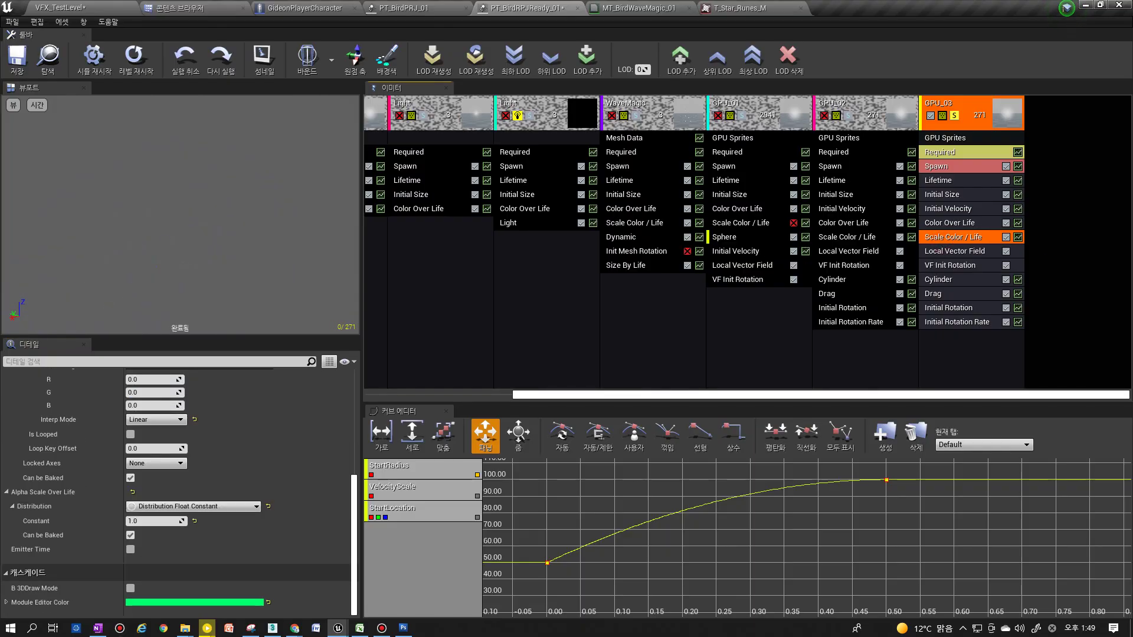
{"action": "scroll", "coordinate": [130, 455], "scroll_direction": "up", "scroll_amount": 8}
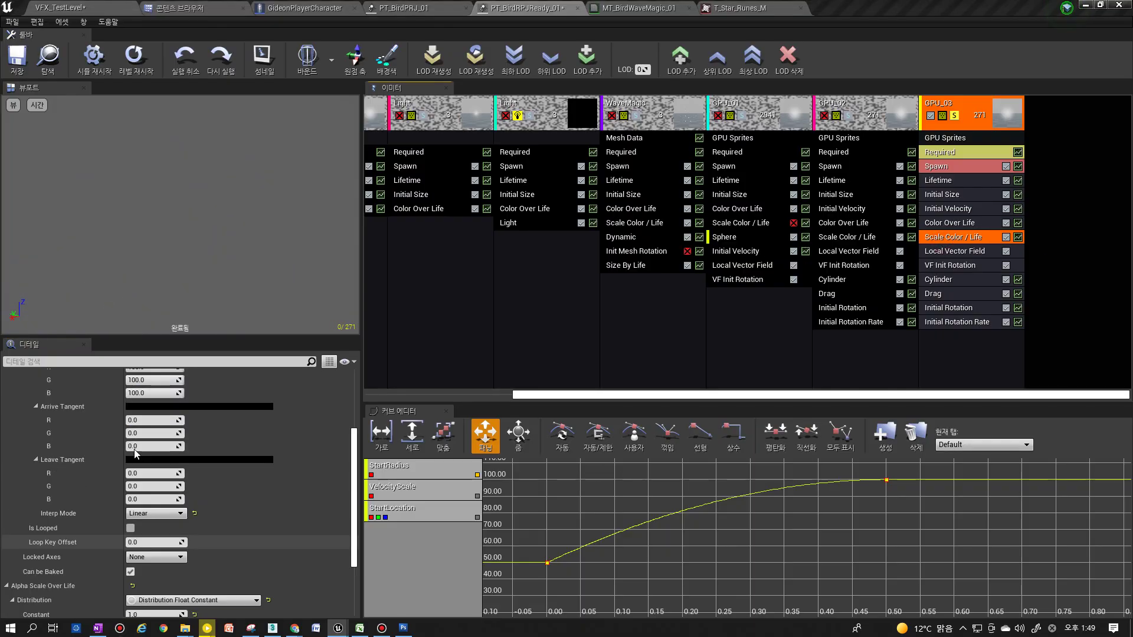
{"action": "left_click", "coordinate": [134, 506]}
{"action": "left_click", "coordinate": [133, 495]}
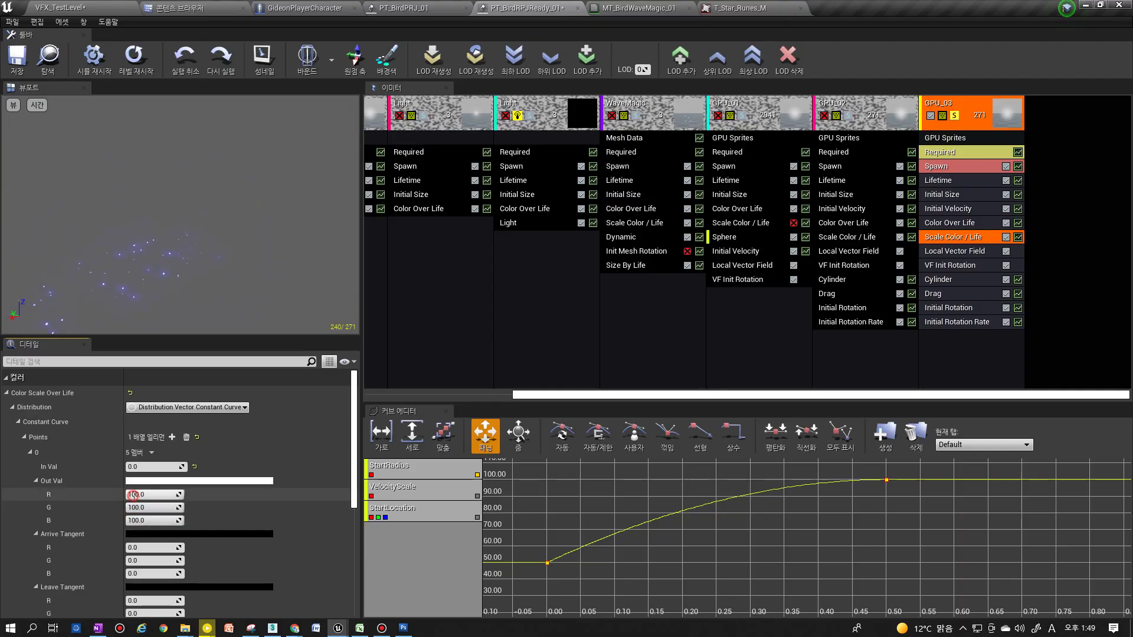
{"action": "type", "text": "0"}
{"action": "key", "text": "Return"}
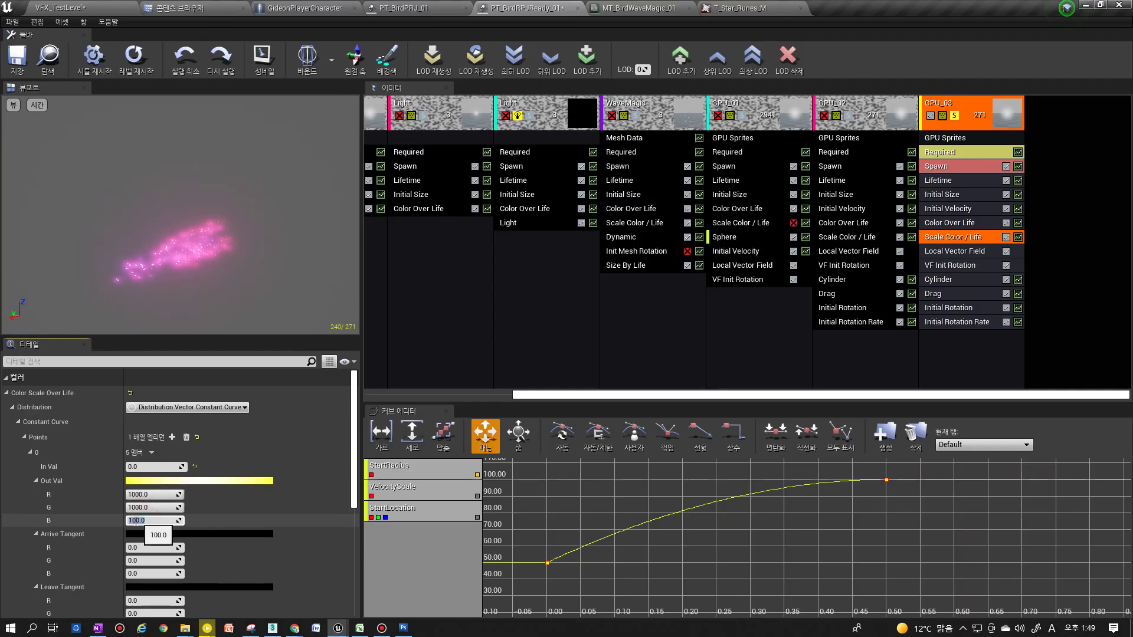
{"action": "key", "text": "Return"}
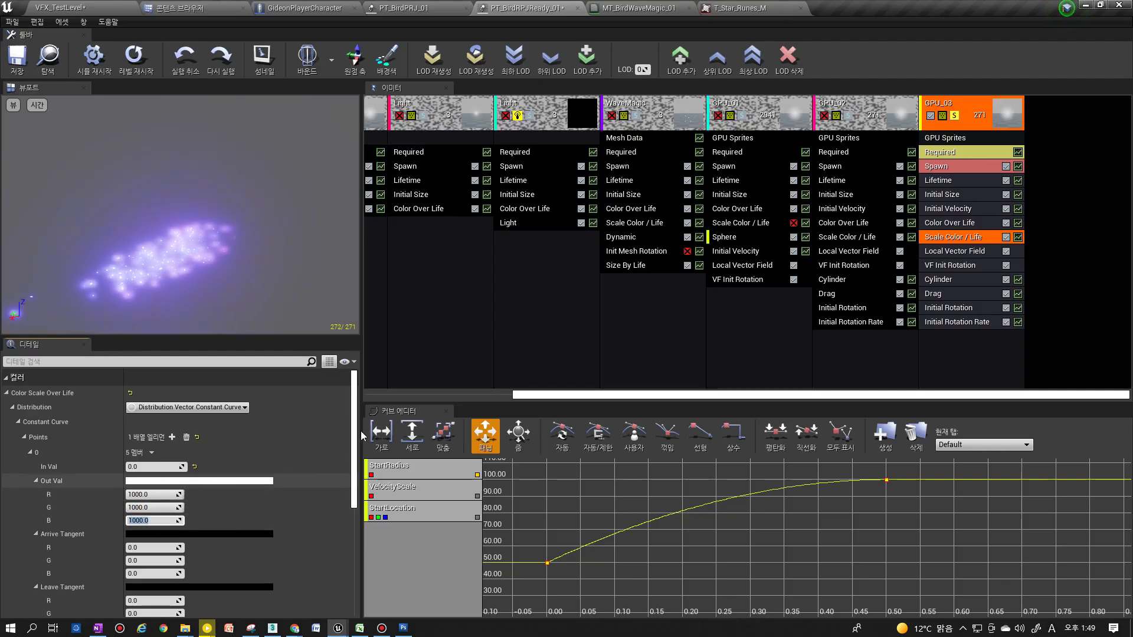
Delete the Local Vector Field and VF Init Rotation modules from the GPU_03 emitter
{"action": "left_click", "coordinate": [947, 252]}
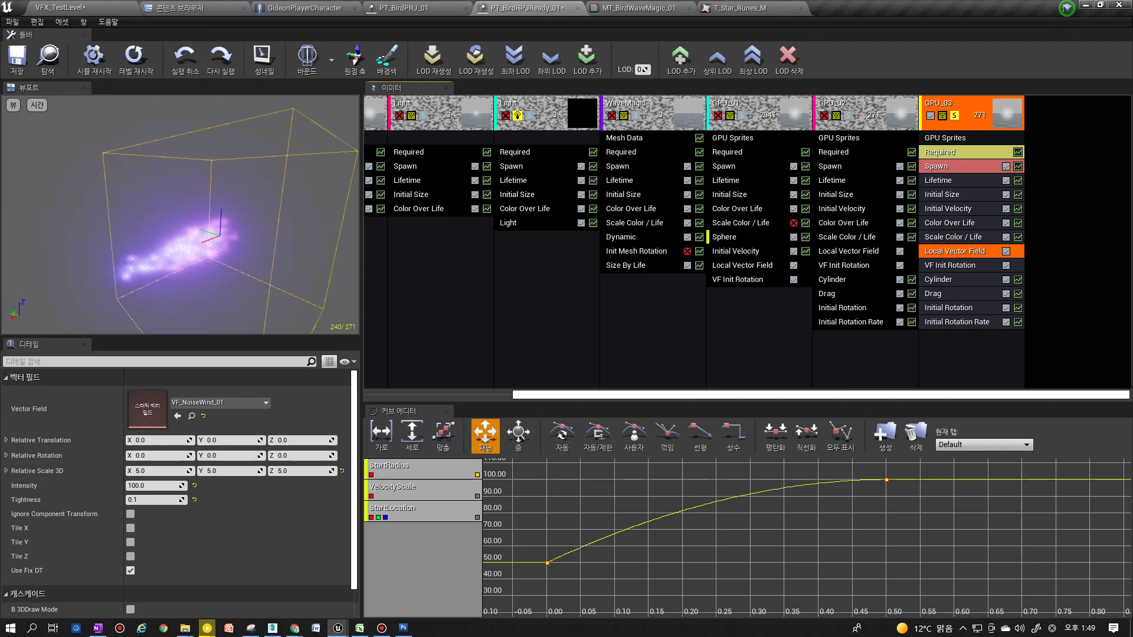
{"action": "left_click", "coordinate": [949, 266]}
{"action": "left_click", "coordinate": [954, 254]}
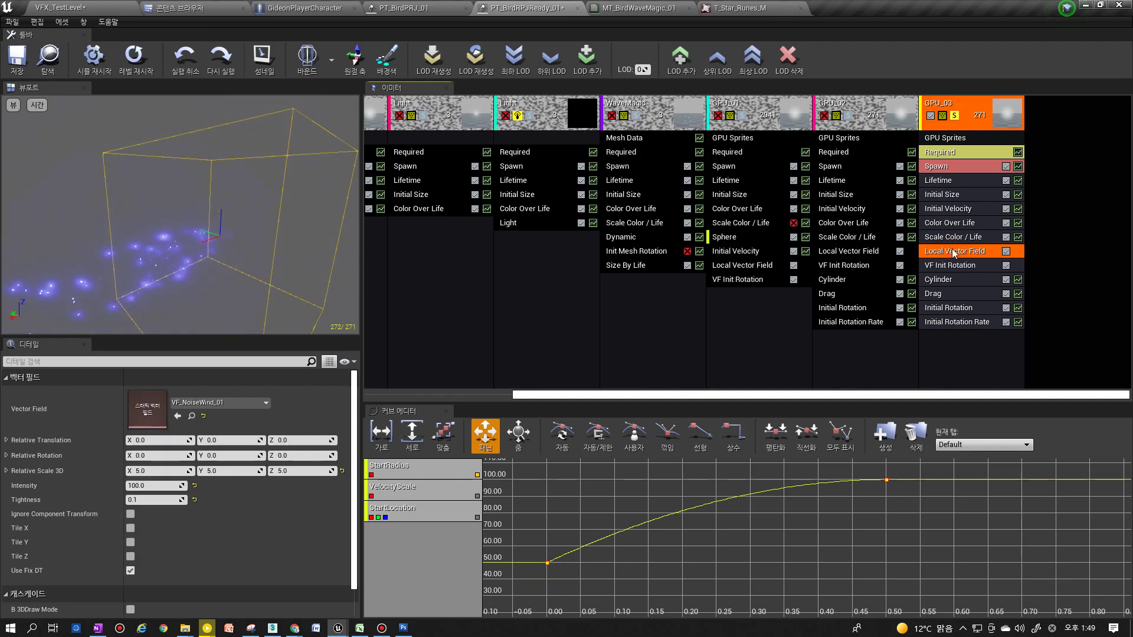
{"action": "key", "text": "Delete"}
{"action": "left_click", "coordinate": [964, 254]}
{"action": "key", "text": "Delete"}
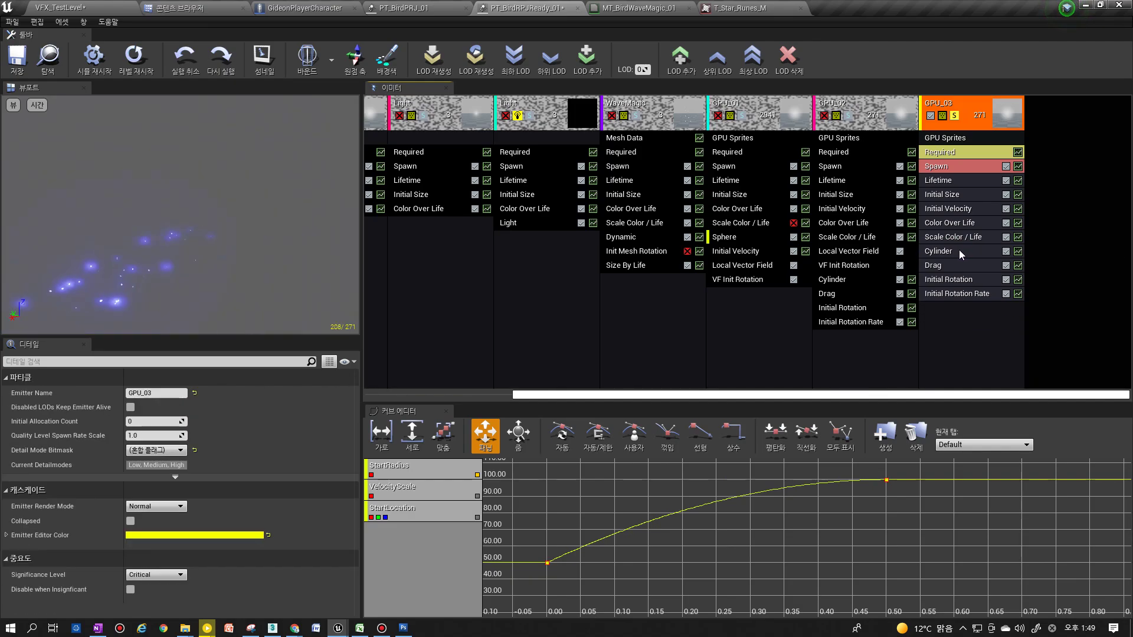
Set the Cylinder module's Start Radius curve to Out Val 20 at the first point and In Val 0.5, Out Val 100 at the second
{"action": "left_click", "coordinate": [959, 254]}
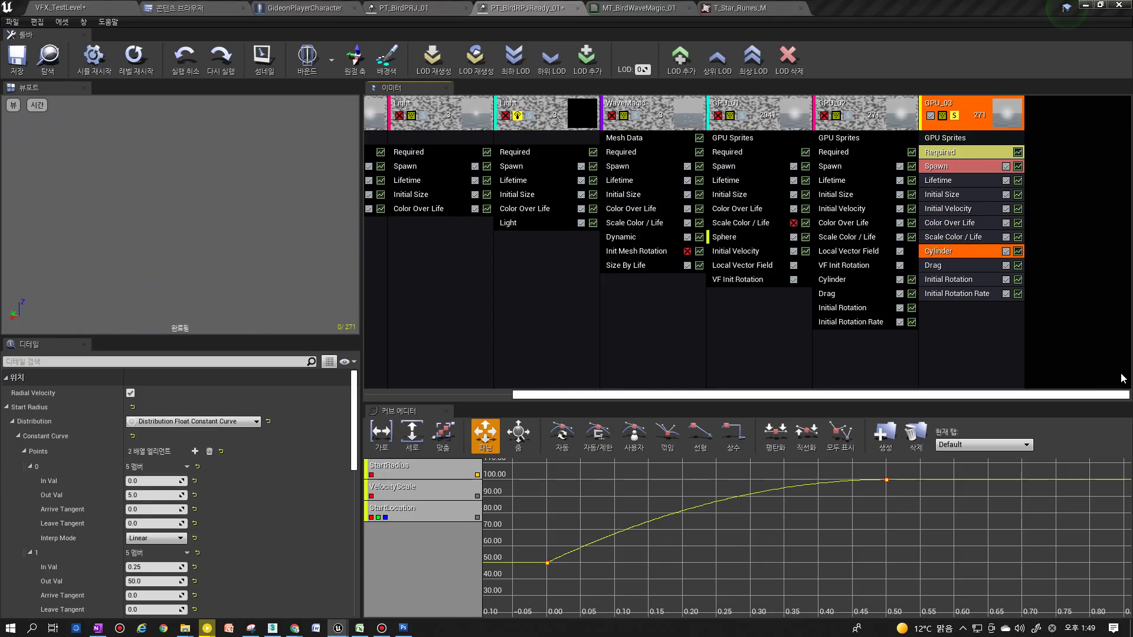
{"action": "left_click", "coordinate": [154, 496]}
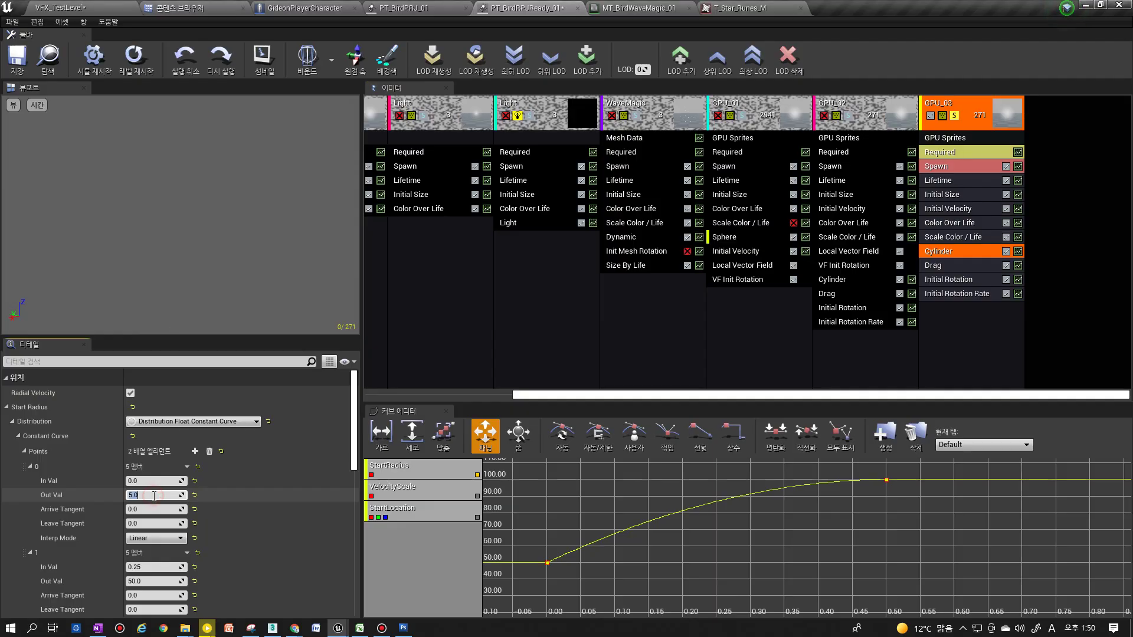
{"action": "key", "text": "Return"}
{"action": "scroll", "coordinate": [154, 507], "scroll_direction": "down", "scroll_amount": 3}
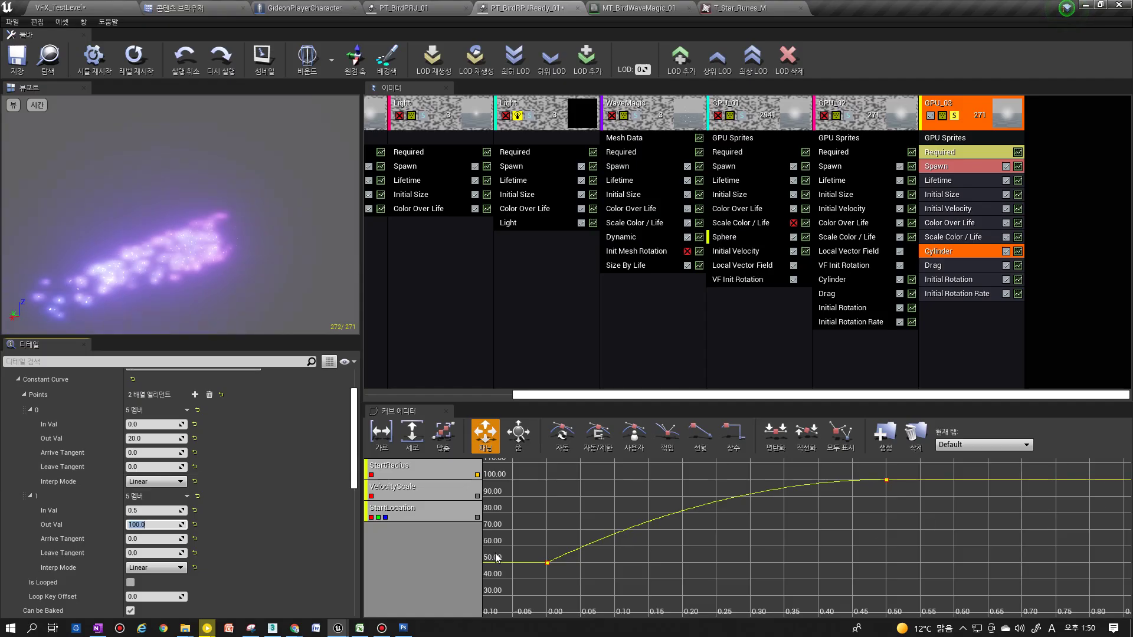
{"action": "scroll", "coordinate": [141, 546], "scroll_direction": "down", "scroll_amount": 15}
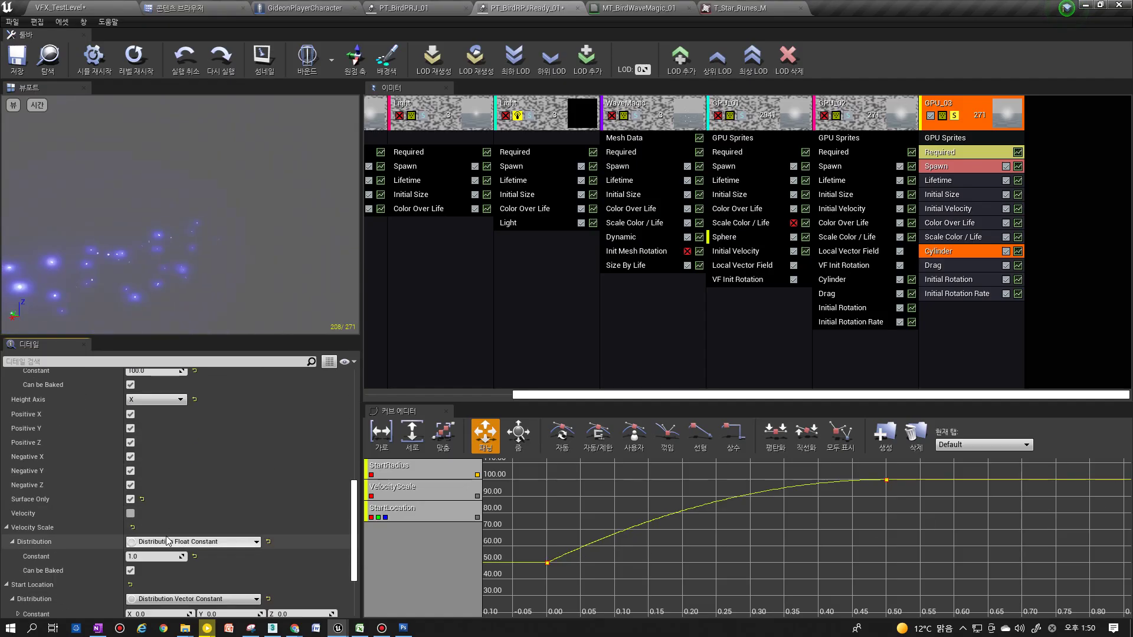
{"action": "scroll", "coordinate": [165, 537], "scroll_direction": "down", "scroll_amount": 3}
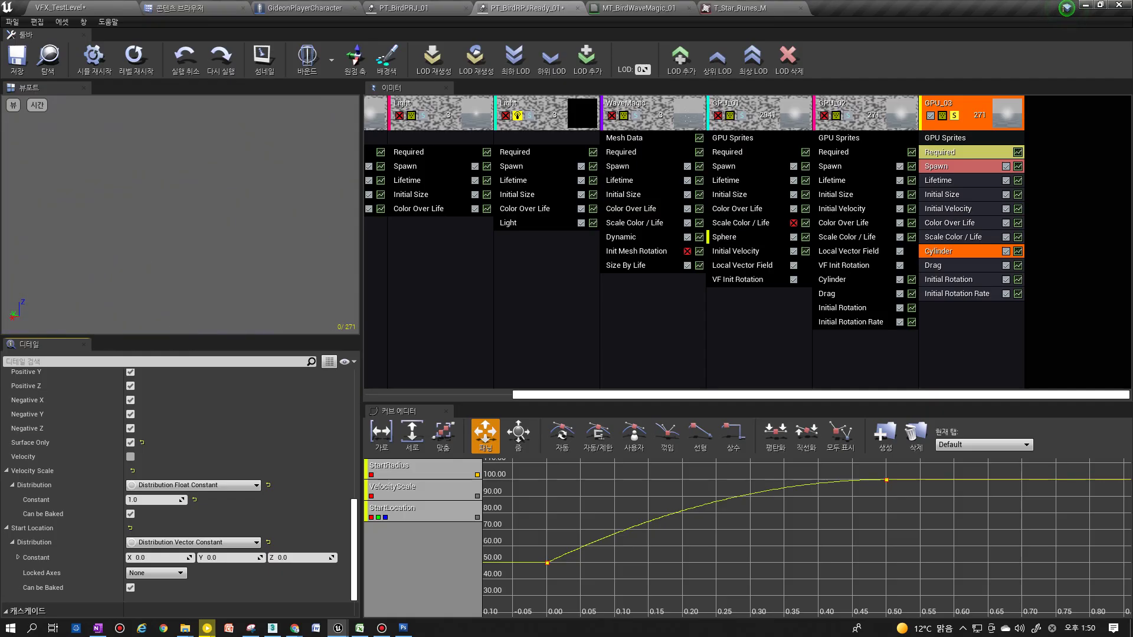
Set the Drag module's constant drag coefficient to 2.0 on GPU_03
{"action": "left_click", "coordinate": [954, 266]}
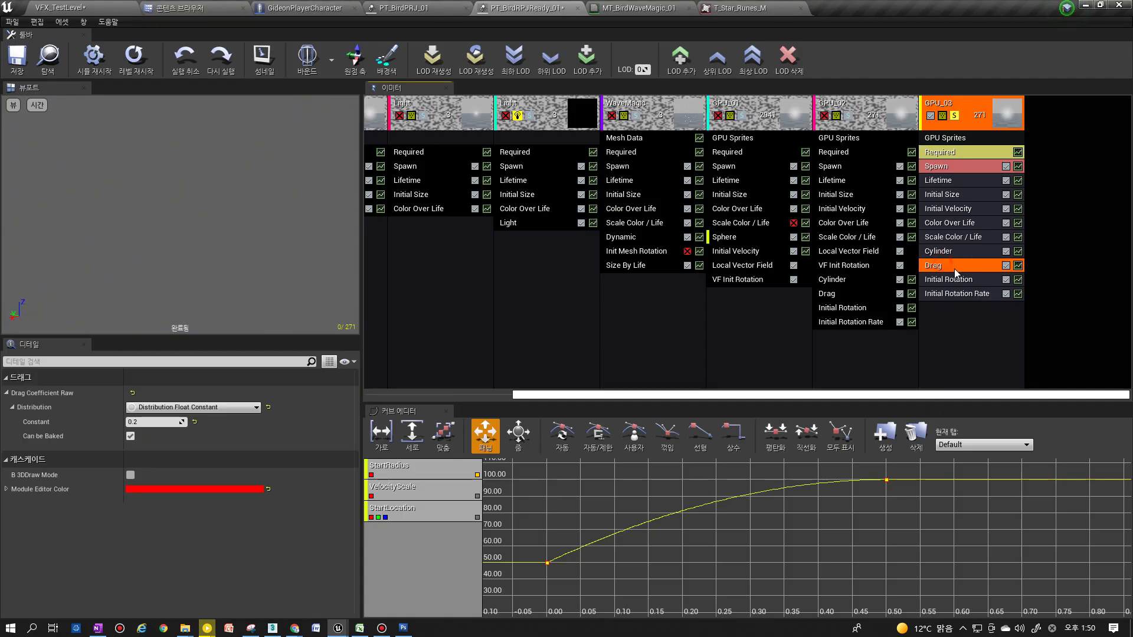
{"action": "left_click", "coordinate": [155, 422]}
{"action": "type", "text": "2.0"}
{"action": "key", "text": "Return"}
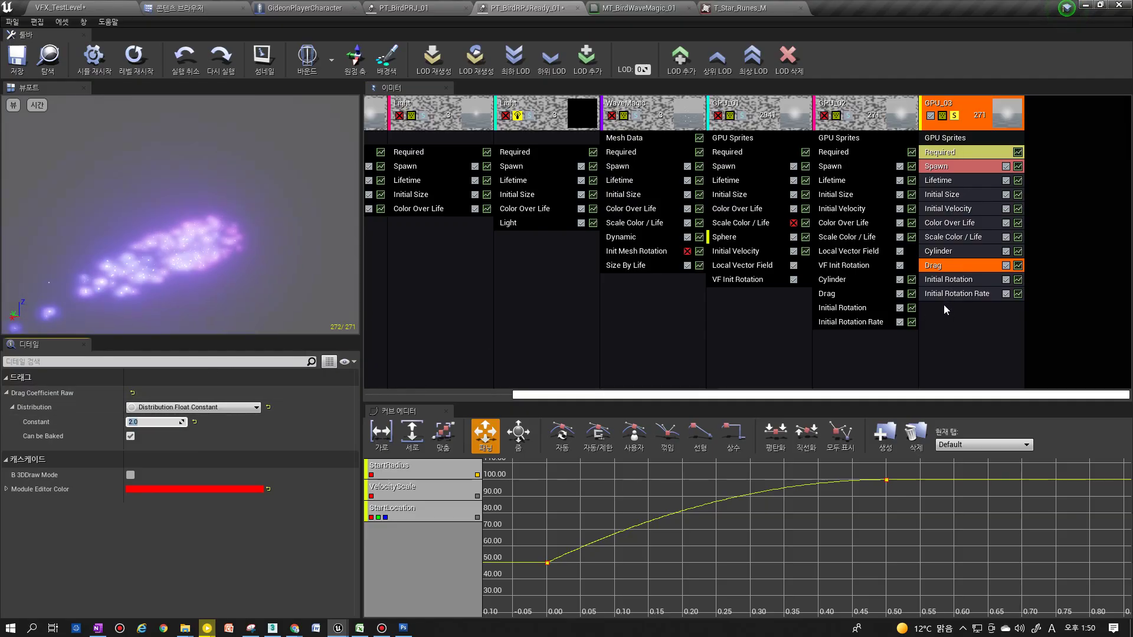
Delete the Initial Rotation and Initial Rotation Rate modules from GPU_03 and add a Size By Life module
{"action": "left_click", "coordinate": [947, 282]}
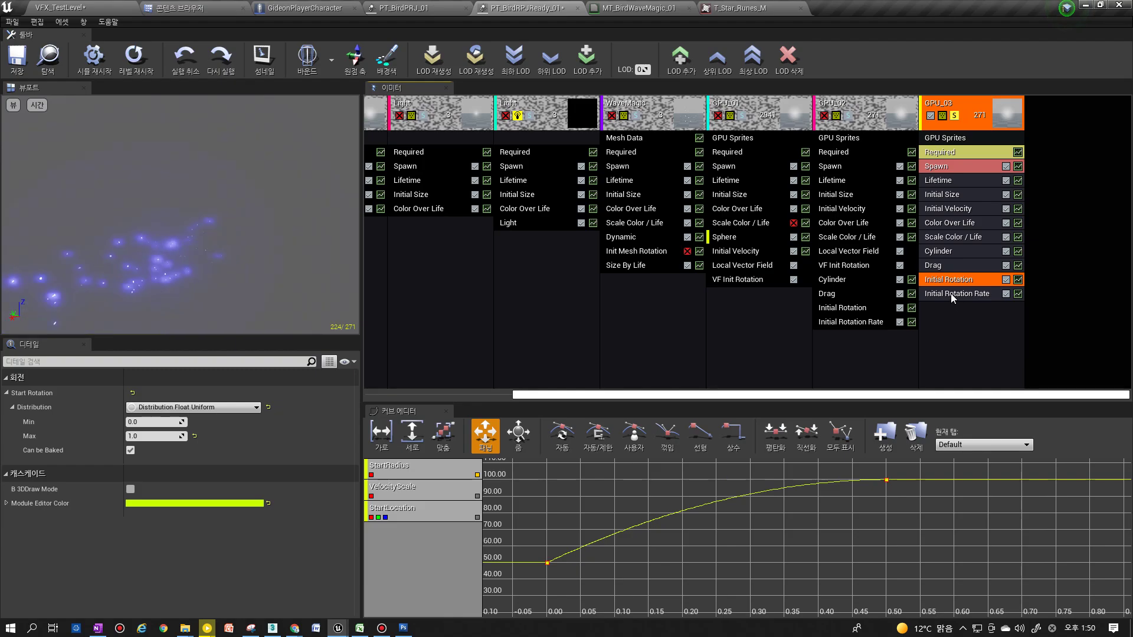
{"action": "key", "text": "Delete"}
{"action": "right_click", "coordinate": [942, 289]}
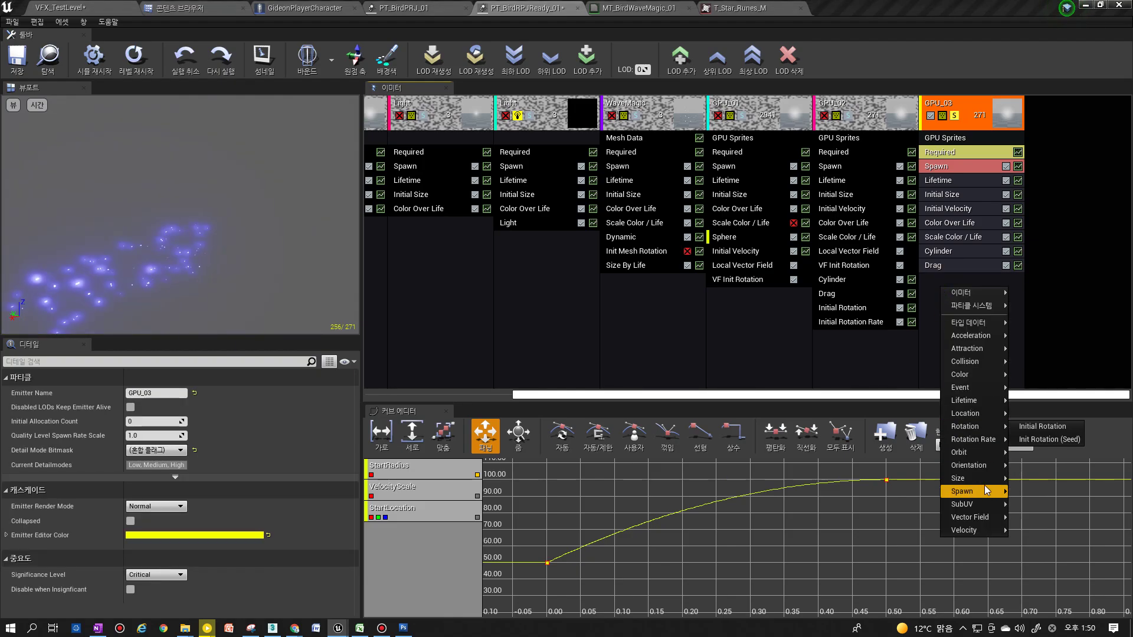
{"action": "mouse_move", "coordinate": [974, 478]}
{"action": "left_click", "coordinate": [1042, 478]}
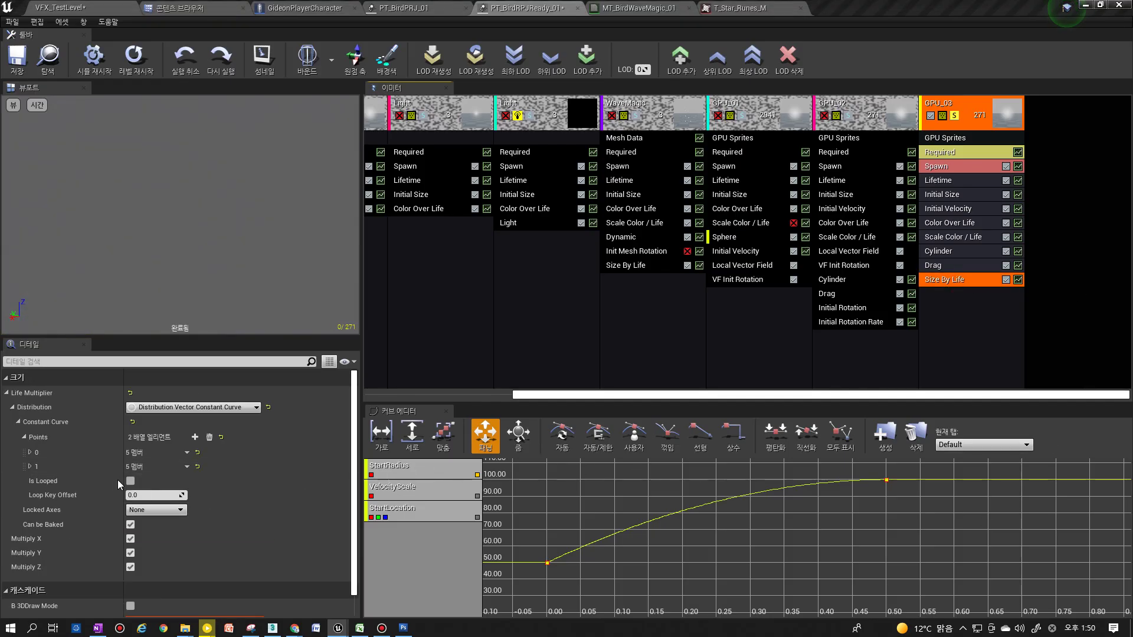
Rebuild the Size By Life curve with two points: Out Val 1.0 on all axes at In Val 0.0, and 0.0 at In Val 1.0
{"action": "left_click", "coordinate": [209, 438]}
{"action": "left_click", "coordinate": [195, 437]}
{"action": "left_click", "coordinate": [196, 437]}
{"action": "left_click", "coordinate": [30, 452]}
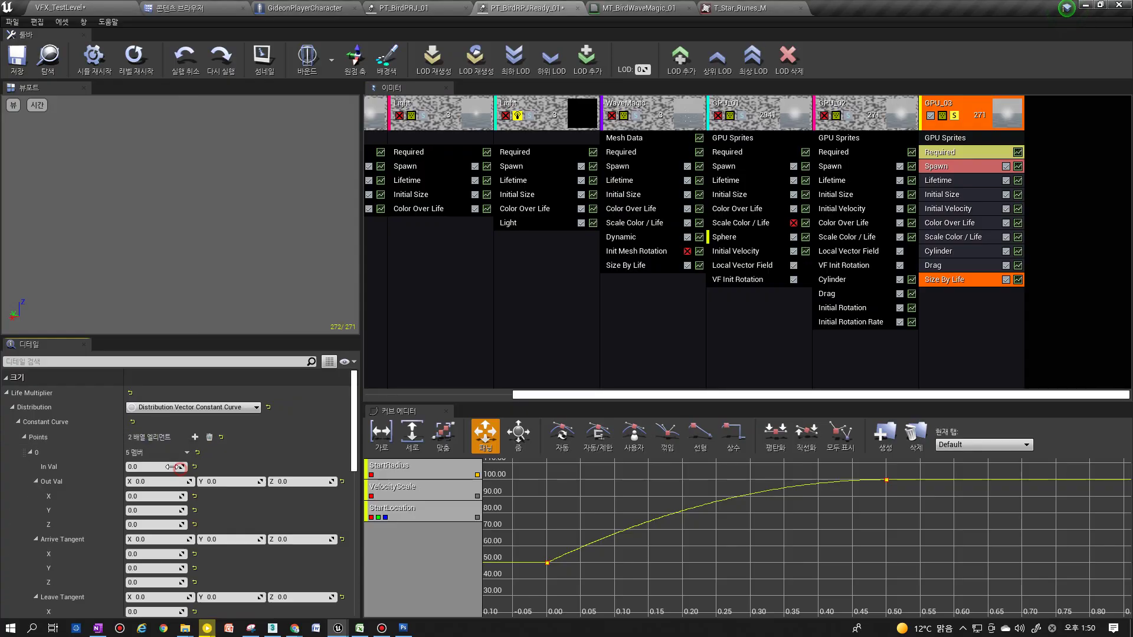
{"action": "scroll", "coordinate": [171, 467], "scroll_direction": "down", "scroll_amount": 2}
{"action": "left_click_drag", "start_coordinate": [159, 425], "coordinate": [236, 425]}
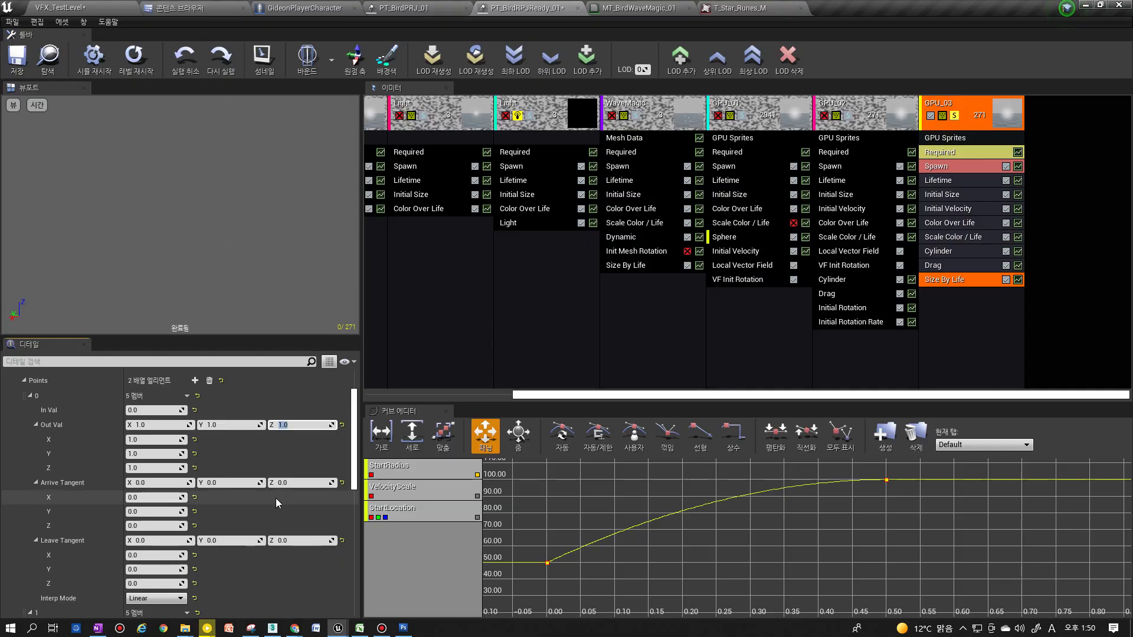
{"action": "scroll", "coordinate": [282, 496], "scroll_direction": "down", "scroll_amount": 6}
{"action": "left_click", "coordinate": [153, 473]}
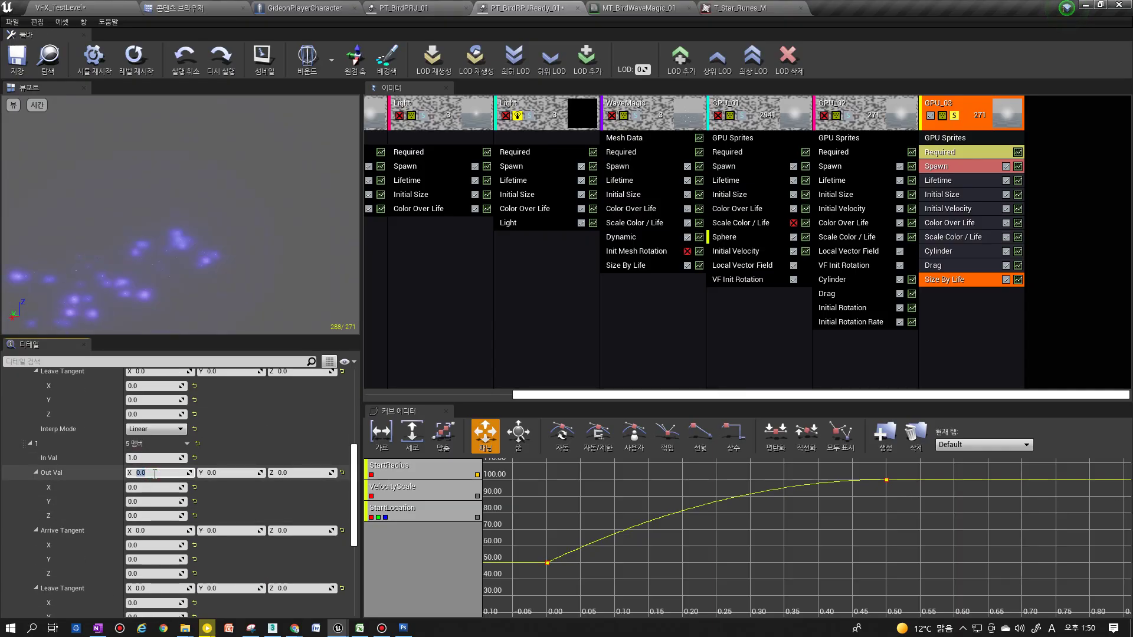
{"action": "scroll", "coordinate": [154, 466], "scroll_direction": "up", "scroll_amount": 5}
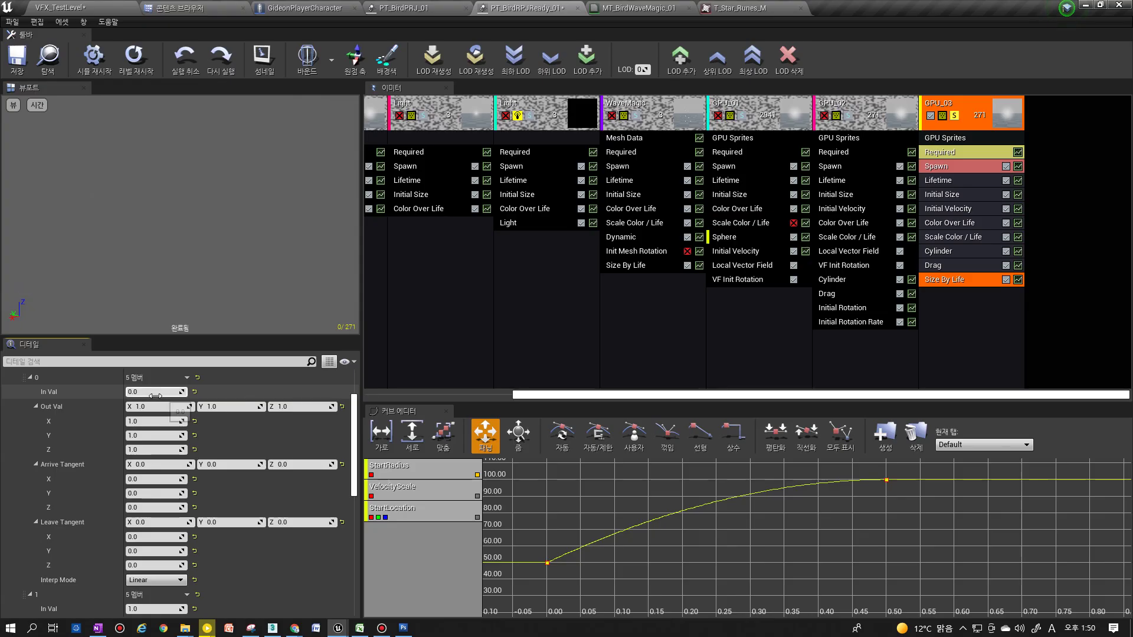
{"action": "scroll", "coordinate": [154, 525], "scroll_direction": "down", "scroll_amount": 3}
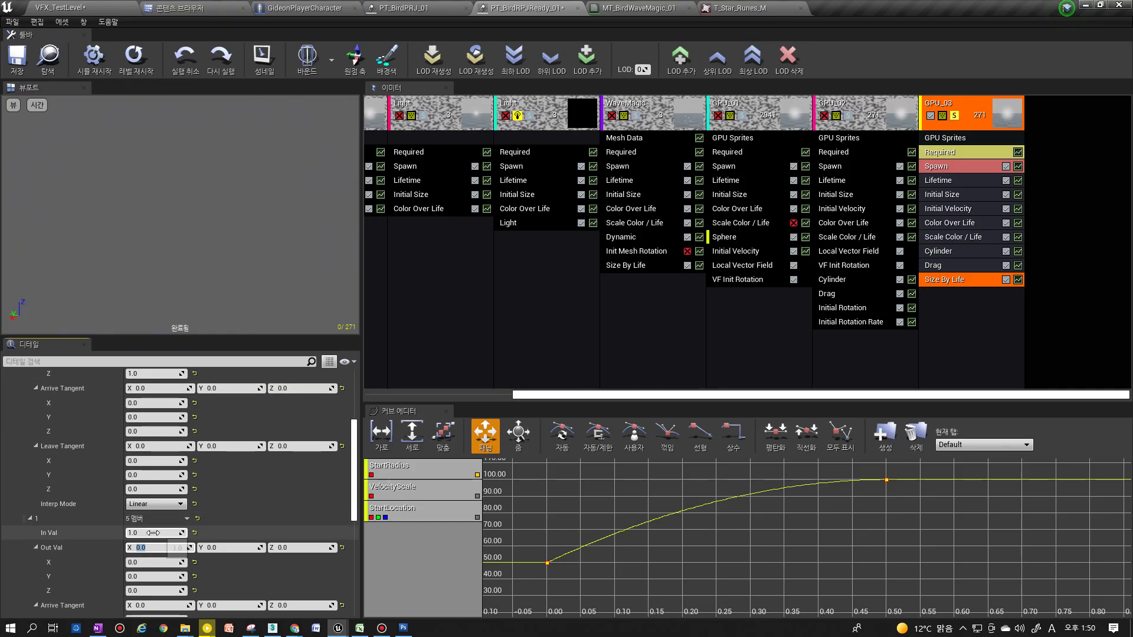
Add a Size By Speed module to GPU_03 and set its Speed Scale to 1.0 in X and Y
{"action": "right_click", "coordinate": [959, 302]}
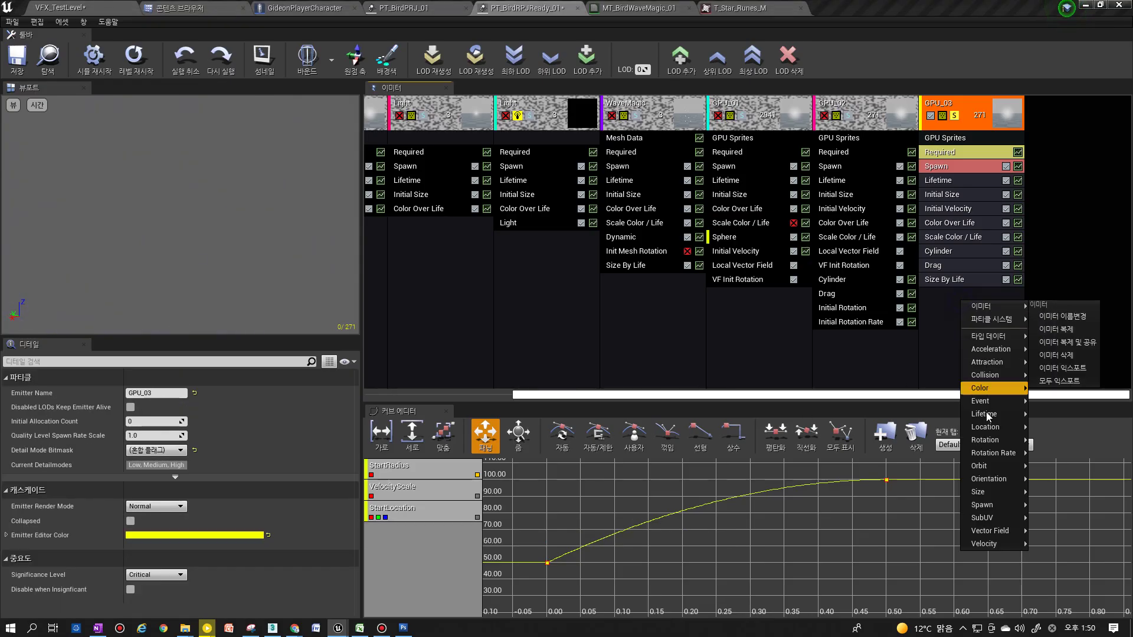
{"action": "mouse_move", "coordinate": [1003, 492]}
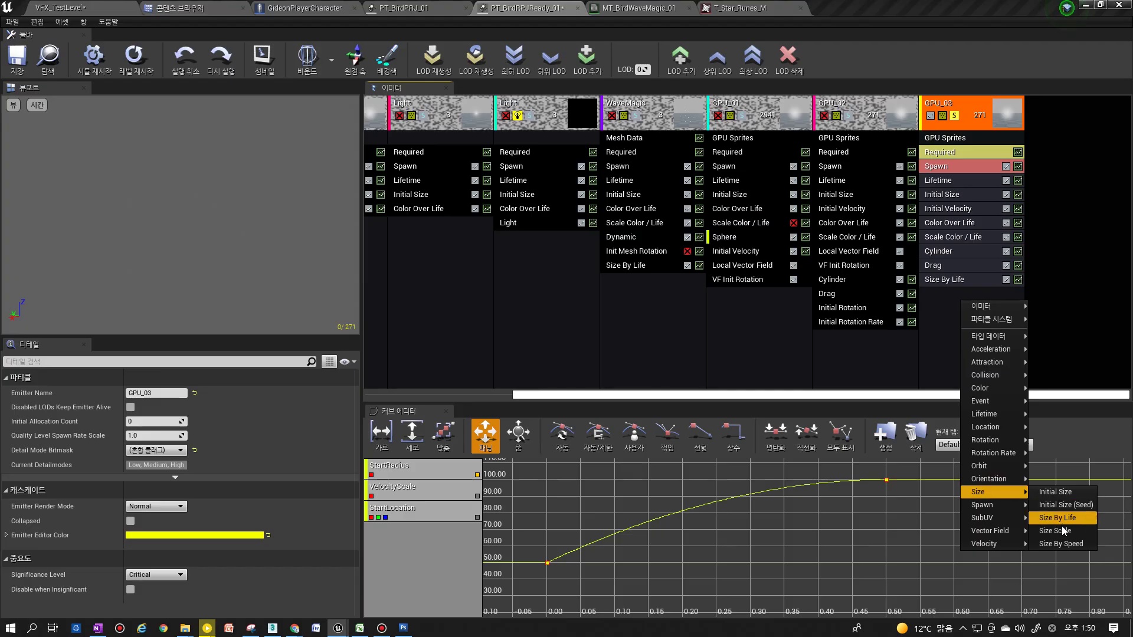
{"action": "left_click", "coordinate": [1060, 543]}
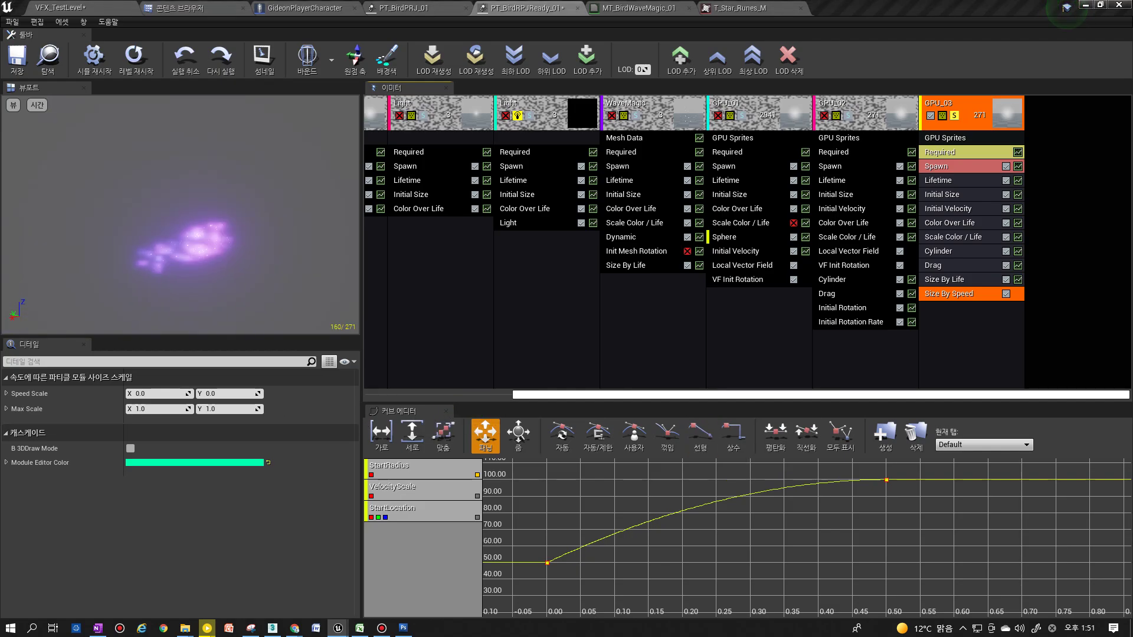
{"action": "left_click", "coordinate": [157, 394]}
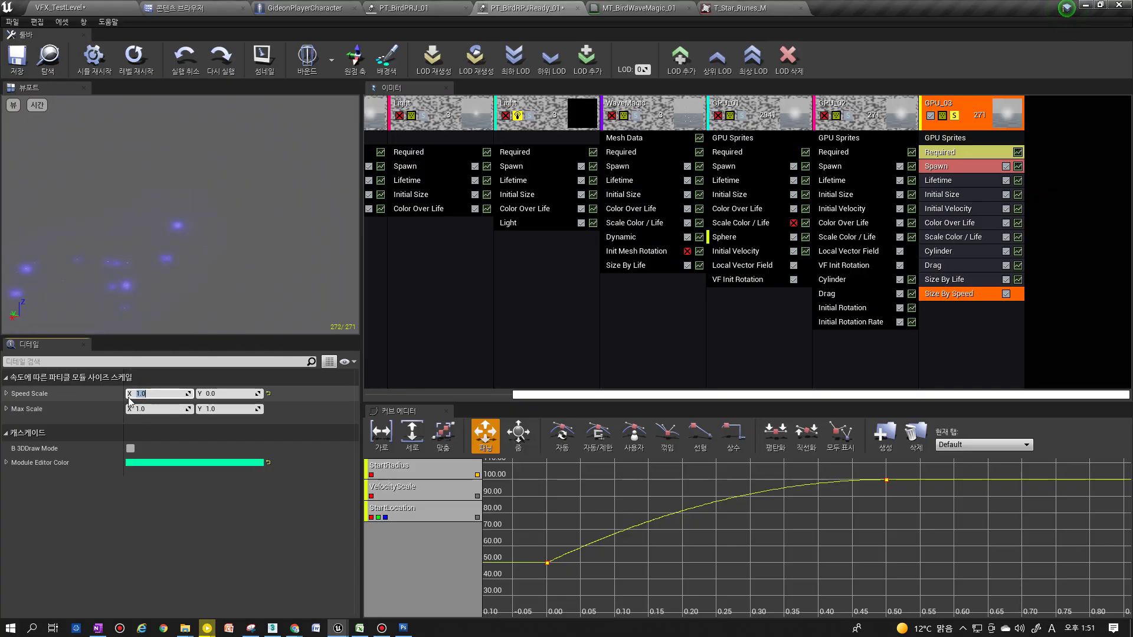
{"action": "left_click", "coordinate": [6, 394]}
{"action": "left_click", "coordinate": [234, 394]}
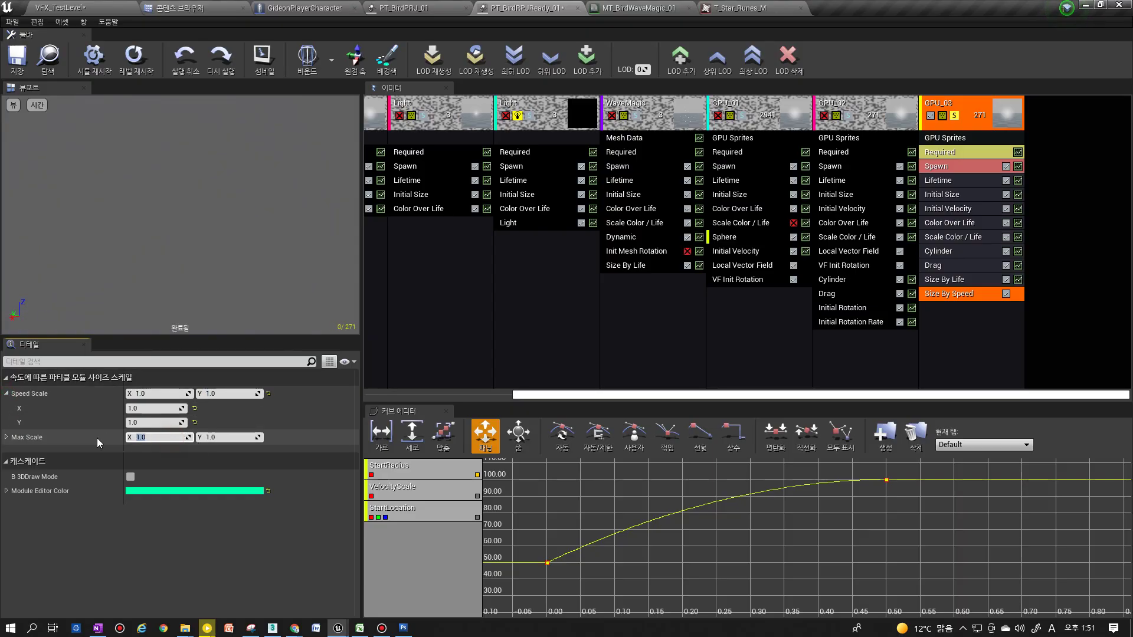
Set the Size By Speed module's Max Scale Y to 20
{"action": "left_click", "coordinate": [7, 437]}
{"action": "left_click", "coordinate": [220, 436]}
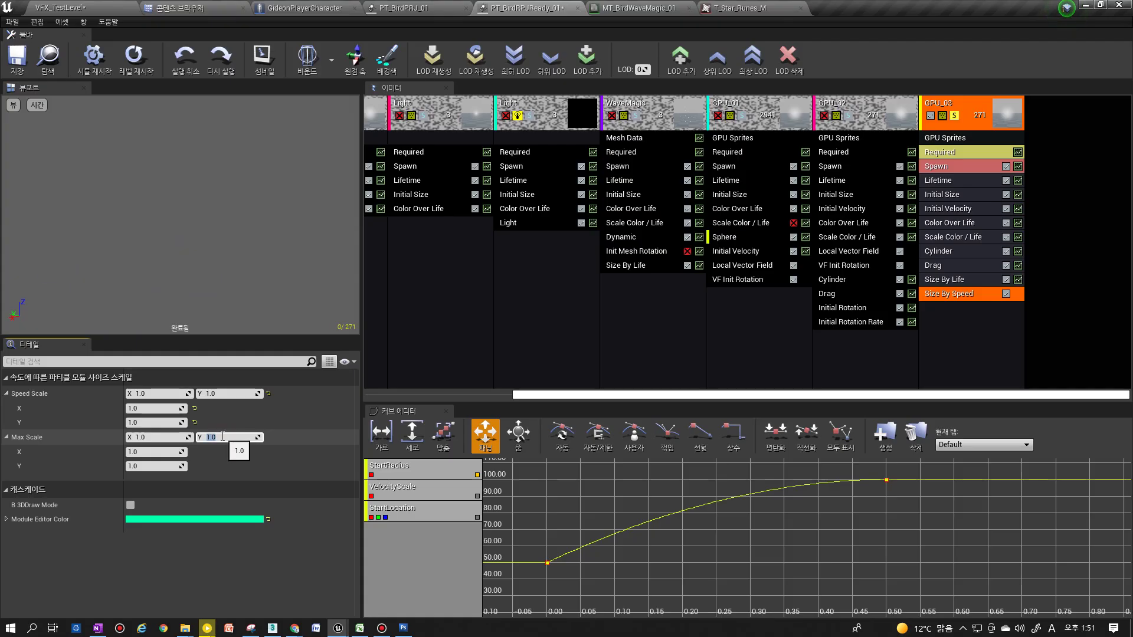
{"action": "type", "text": "20"}
{"action": "key", "text": "Return"}
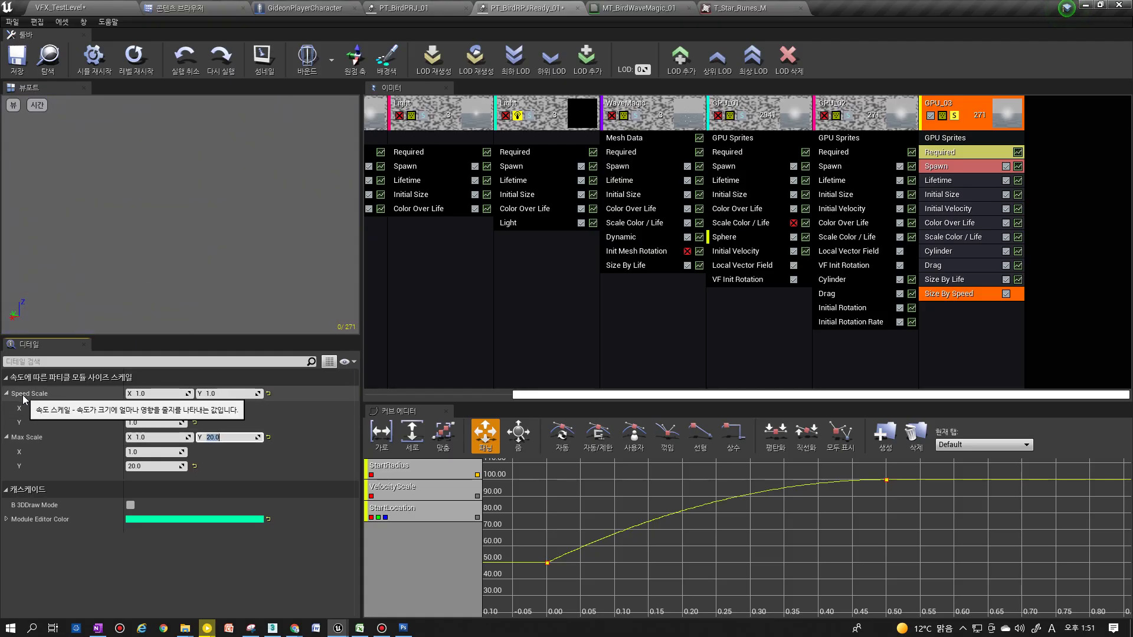
Reduce the Size By Speed module's Speed Scale Y to 0.2
{"action": "left_click", "coordinate": [223, 394]}
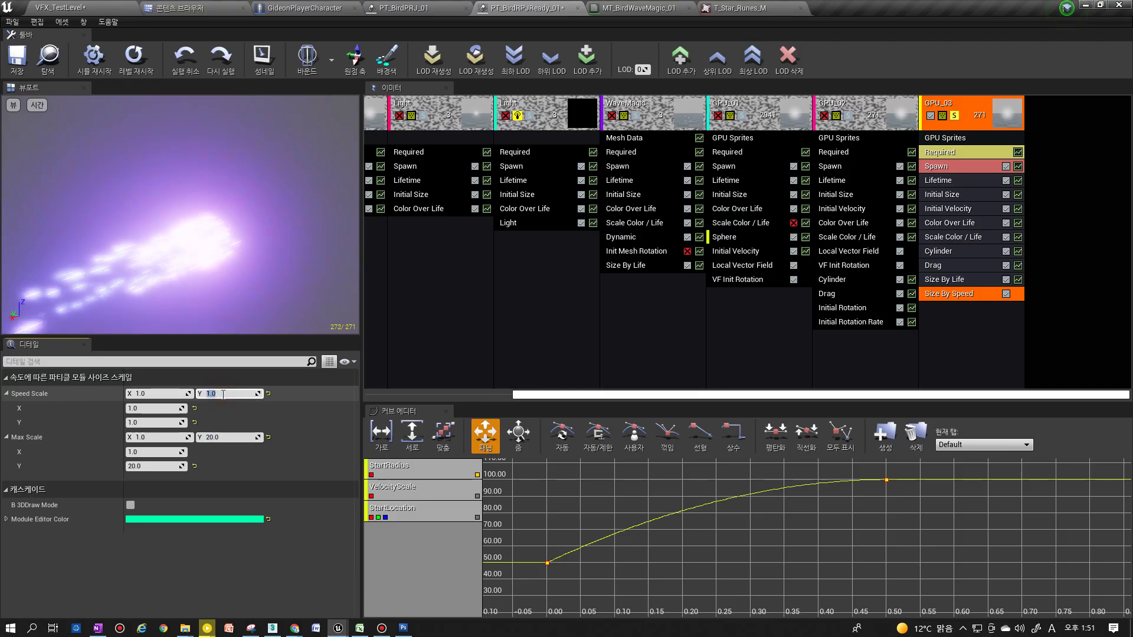
{"action": "left_click", "coordinate": [174, 394]}
{"action": "type", "text": "0.2"}
{"action": "key", "text": "Return"}
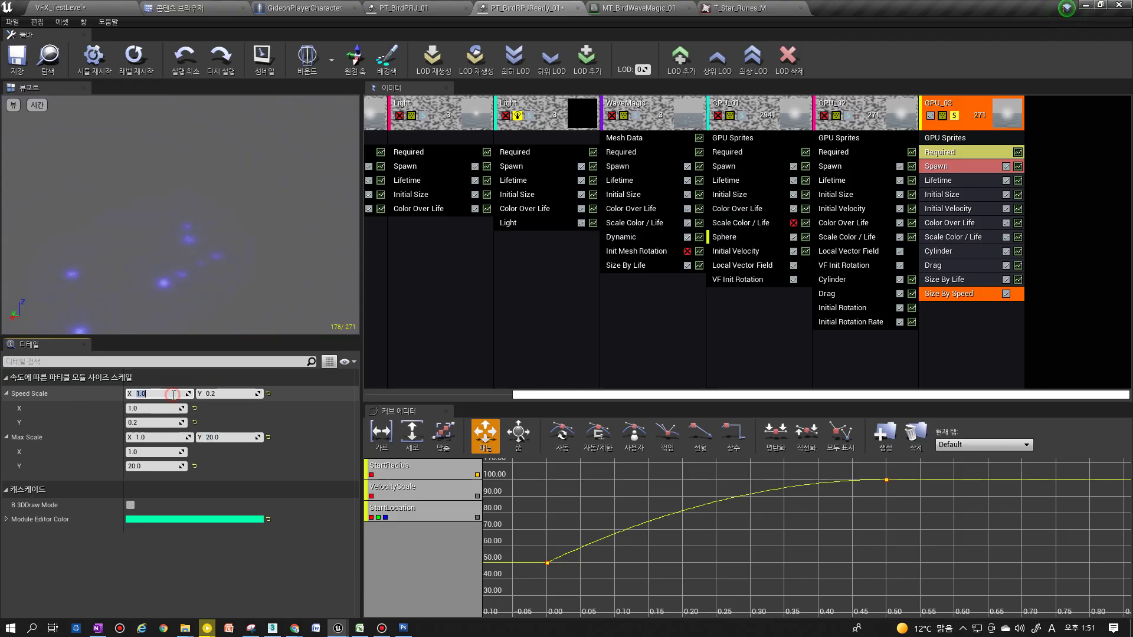
Try a Speed Scale of 0.0 in X and 0.1 in Y in GPU_03's Size By Speed module
{"action": "type", "text": "0"}
{"action": "left_click", "coordinate": [236, 394]}
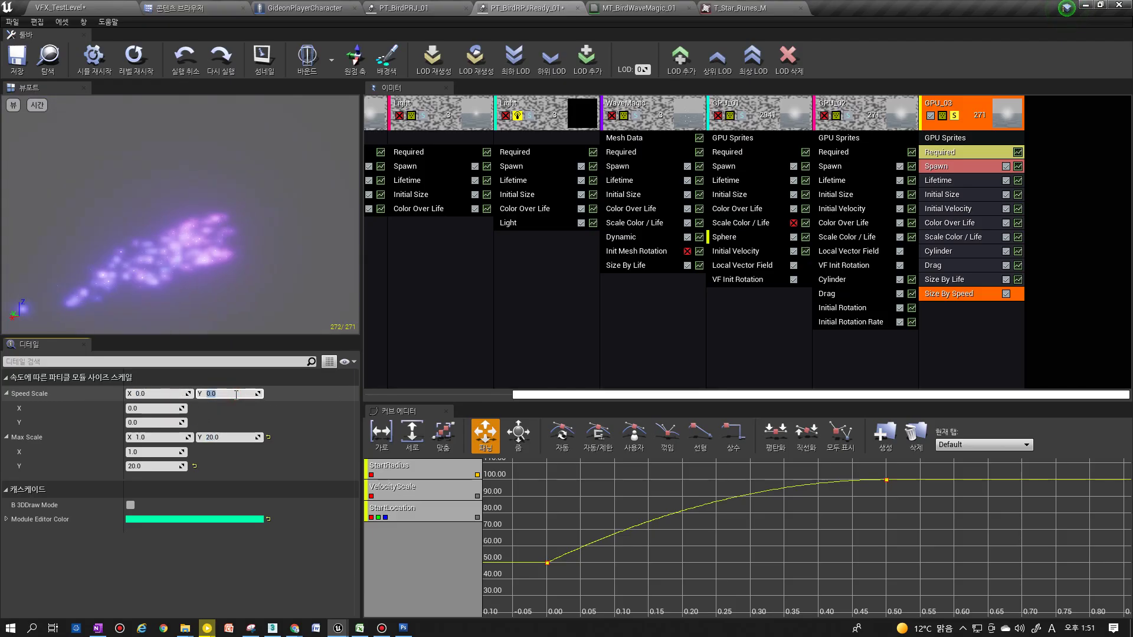
{"action": "type", "text": "1"}
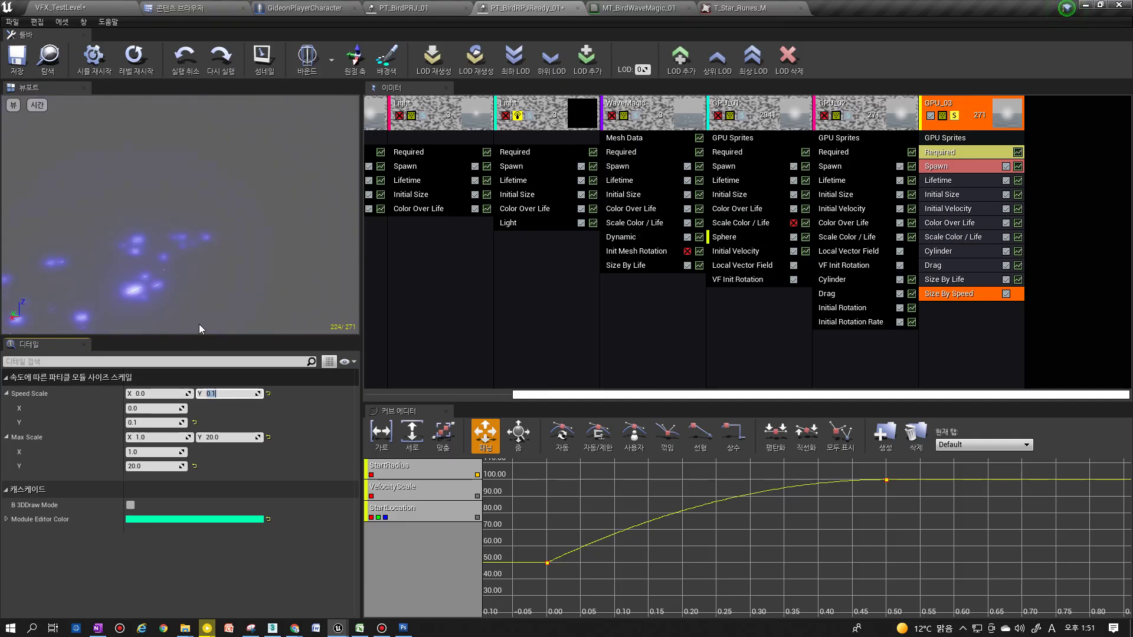
{"action": "key", "text": "Return"}
Set the Size By Speed module's Speed Scale to 1.0 in both X and Y
{"action": "type", "text": "50"}
{"action": "key", "text": "Return"}
{"action": "type", "text": "1"}
{"action": "left_click", "coordinate": [143, 394]}
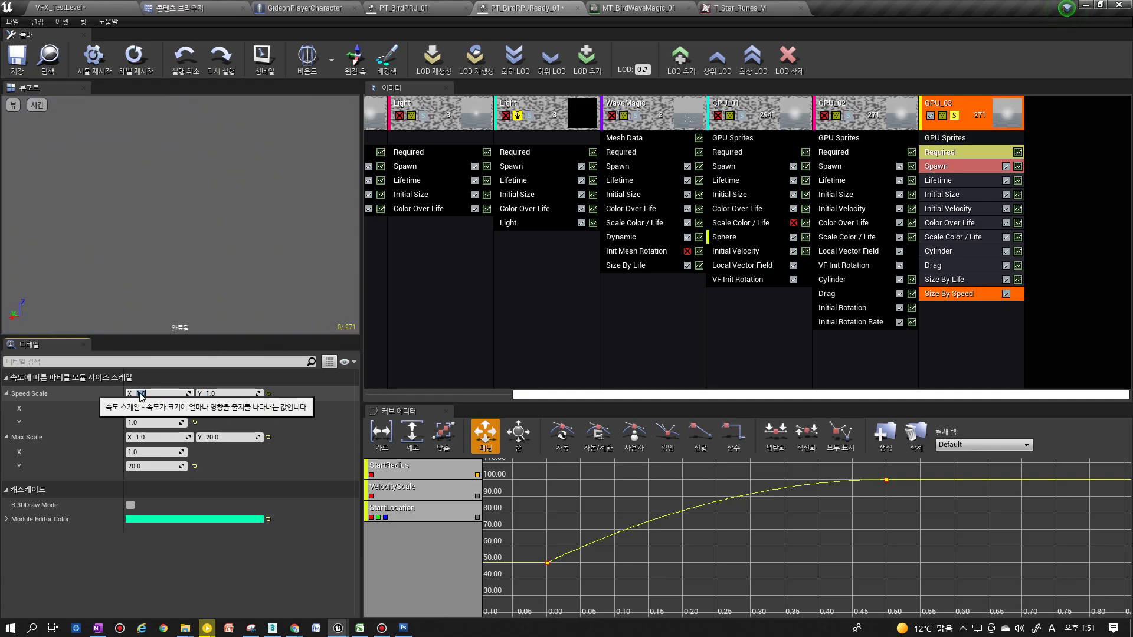
Try Max Scale X values of 50 and 0 in the Size By Speed module and restore it to 1.0
{"action": "left_click", "coordinate": [227, 437]}
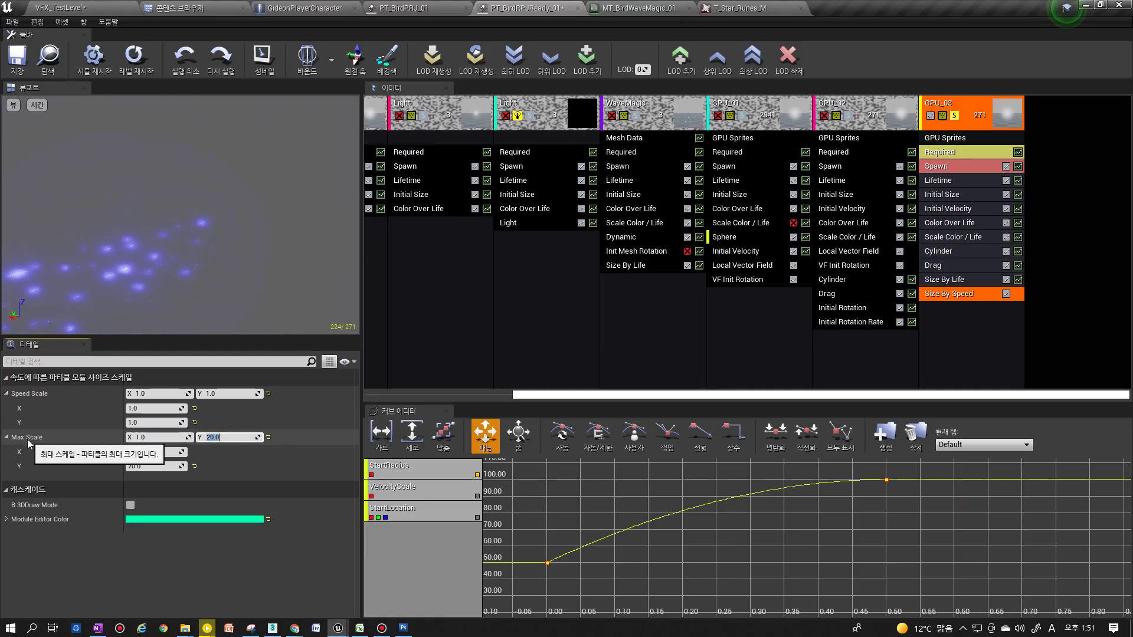
{"action": "left_click", "coordinate": [170, 437]}
{"action": "type", "text": "50"}
{"action": "key", "text": "Return"}
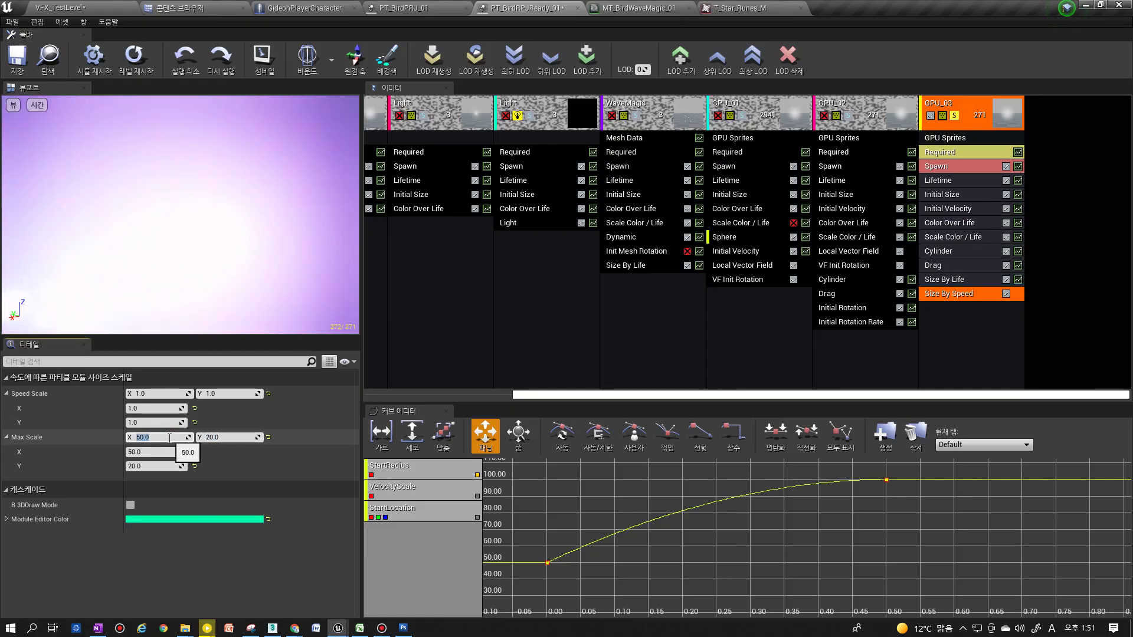
{"action": "type", "text": "0"}
{"action": "key", "text": "Return"}
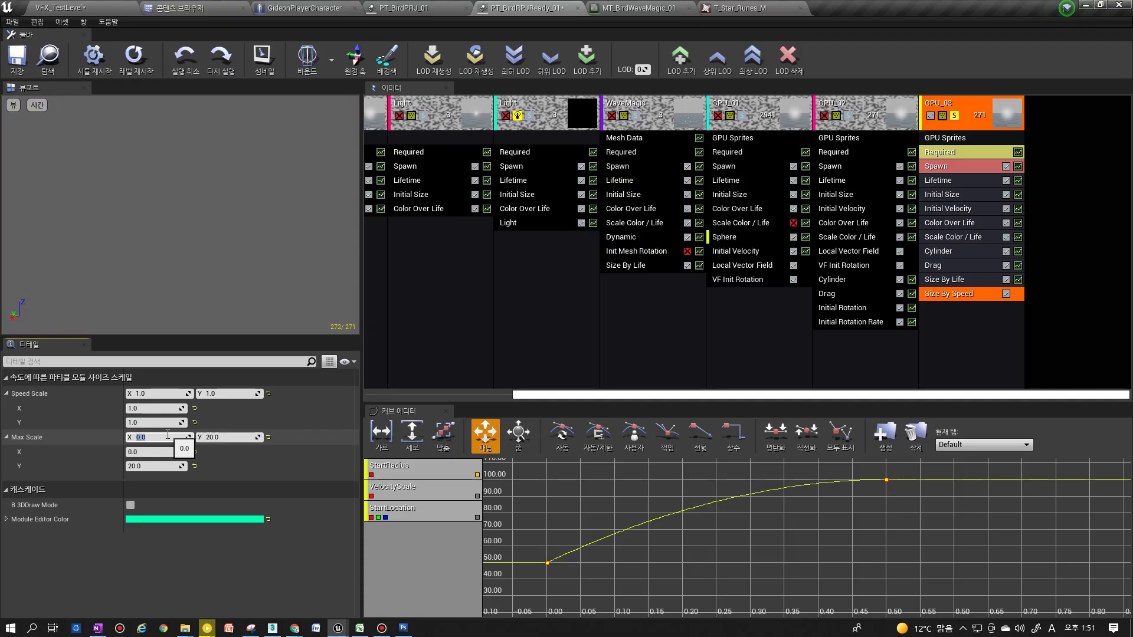
{"action": "type", "text": "1"}
{"action": "key", "text": "Return"}
{"action": "key", "text": "Tab"}
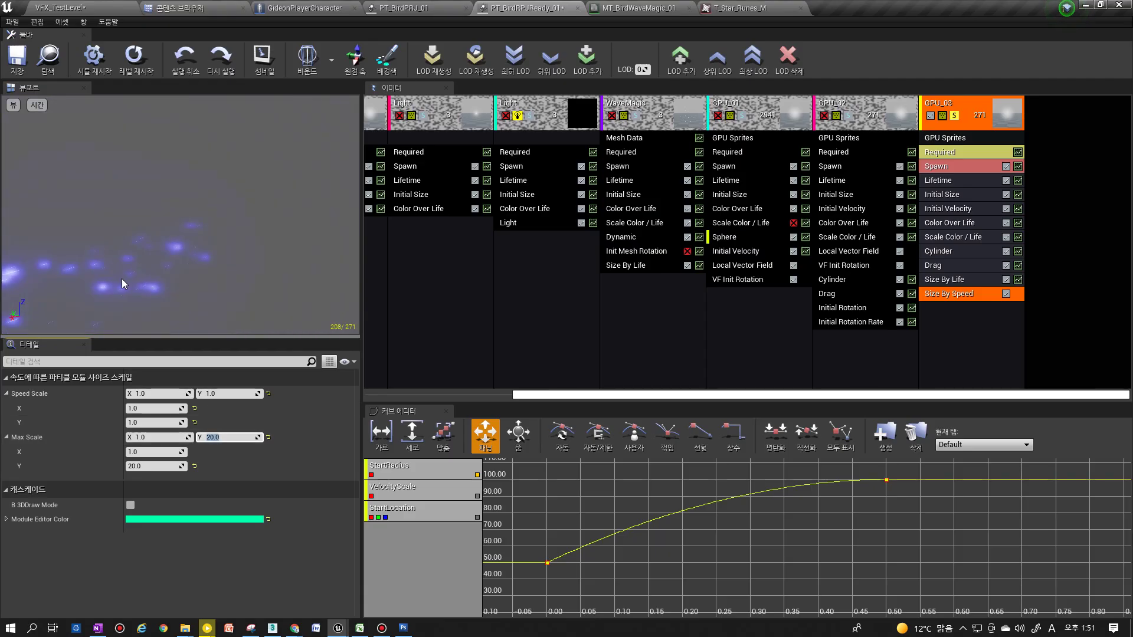
{"action": "left_click", "coordinate": [130, 271]}
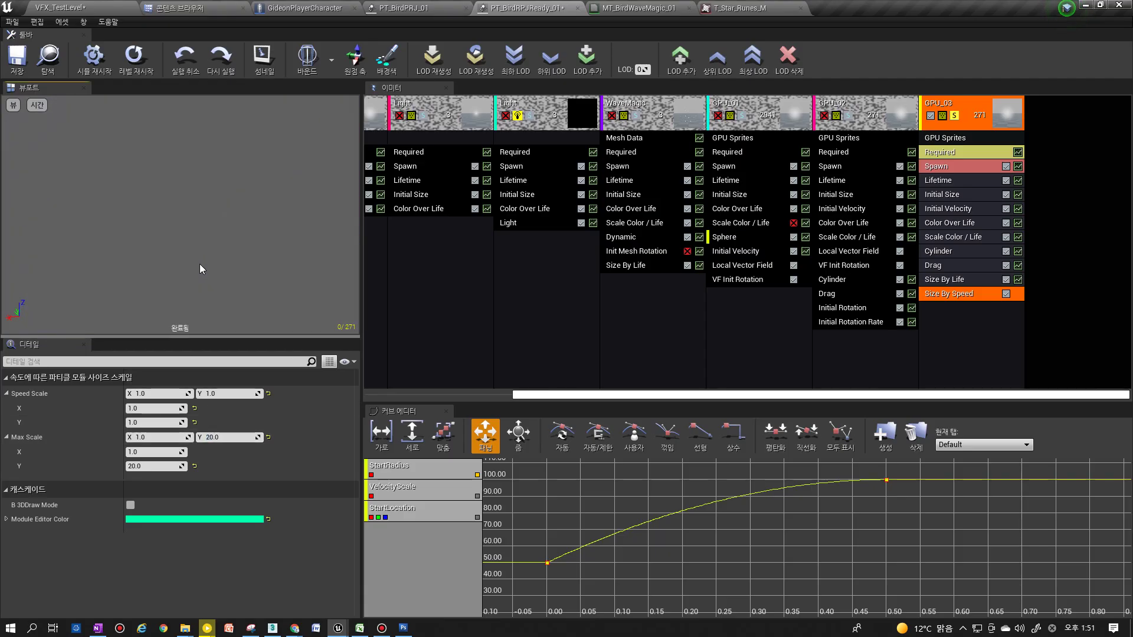
Set both the Rate and Rate Scale constants in GPU_03's Spawn module to 10
{"action": "left_click", "coordinate": [968, 167]}
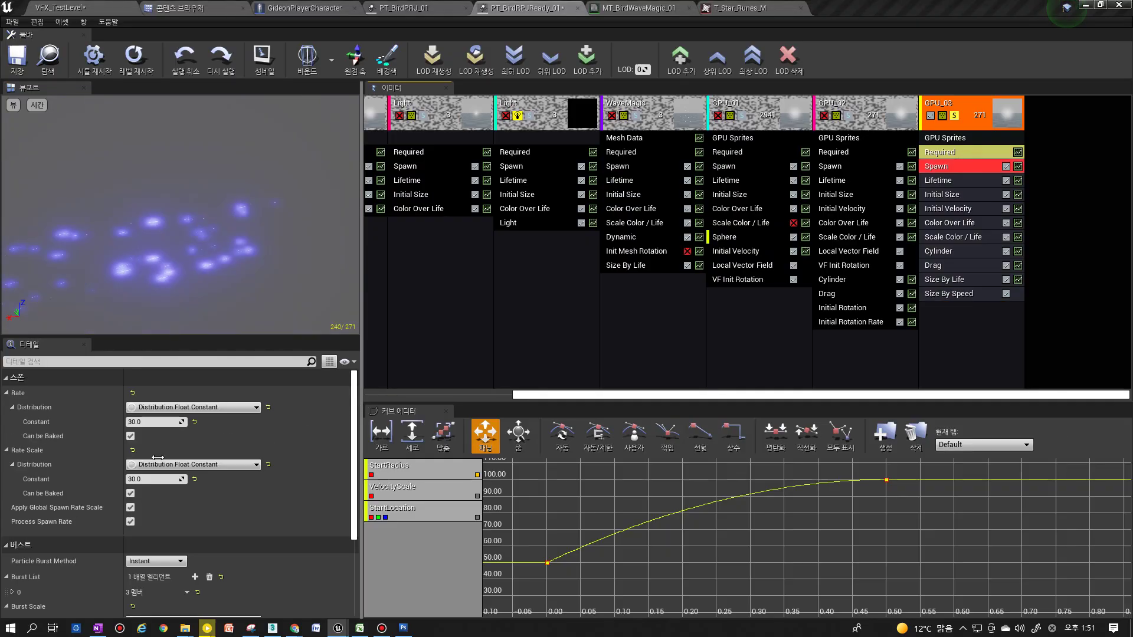
{"action": "left_click", "coordinate": [154, 421]}
{"action": "type", "text": "10"}
{"action": "key", "text": "Return"}
{"action": "left_click", "coordinate": [153, 479]}
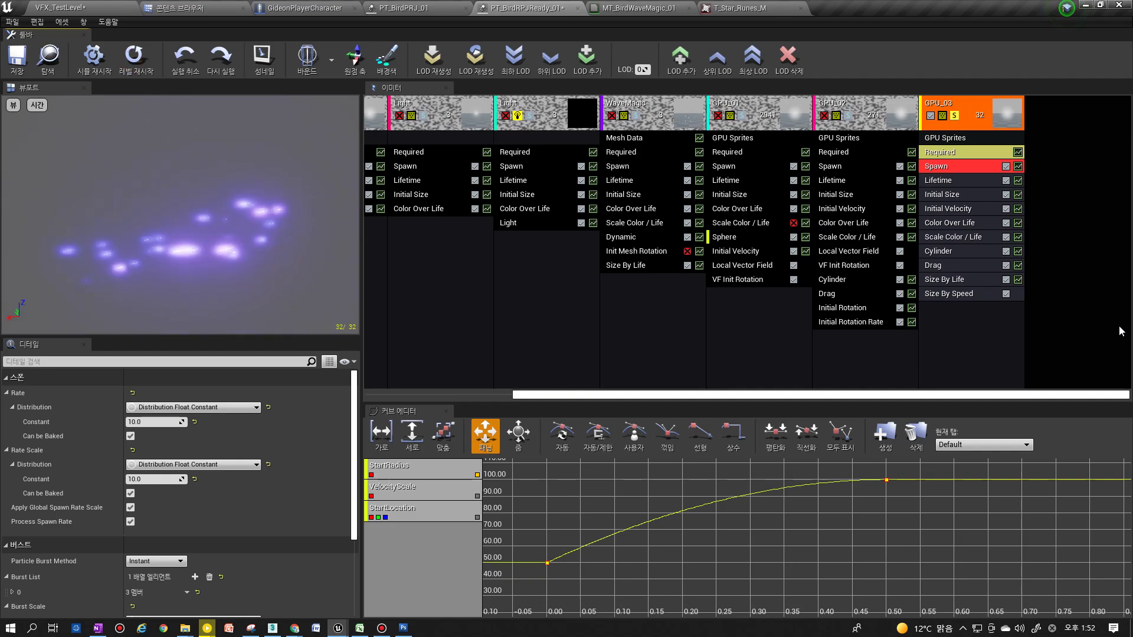
Turn off solo on GPU_03 and replay the complete effect with all enabled emitters
{"action": "left_click", "coordinate": [965, 253]}
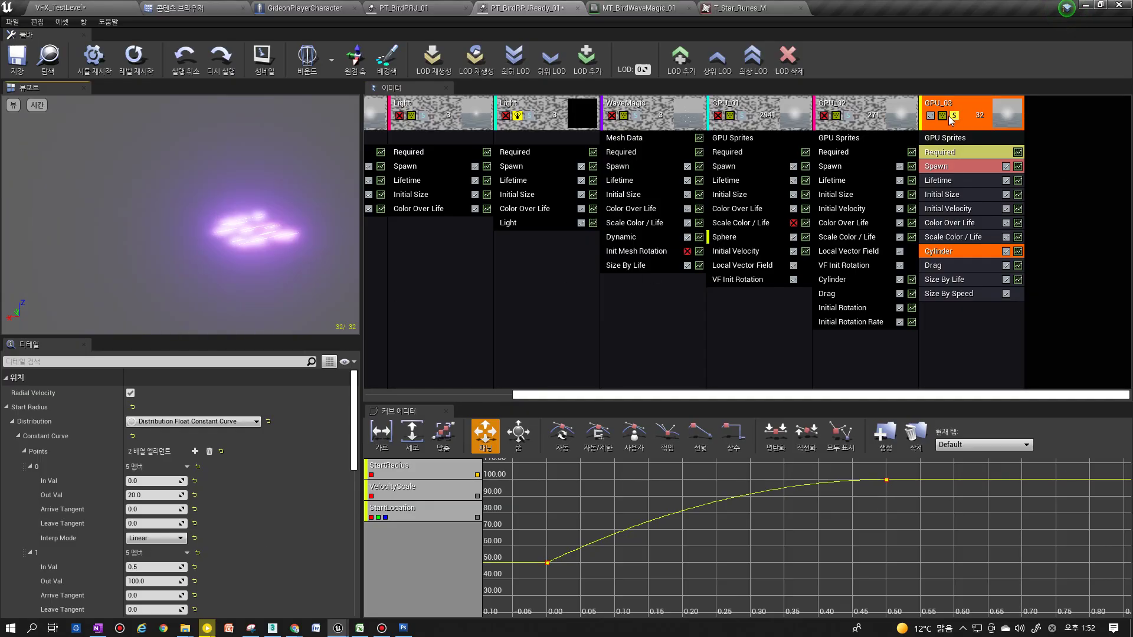
{"action": "left_click", "coordinate": [953, 119]}
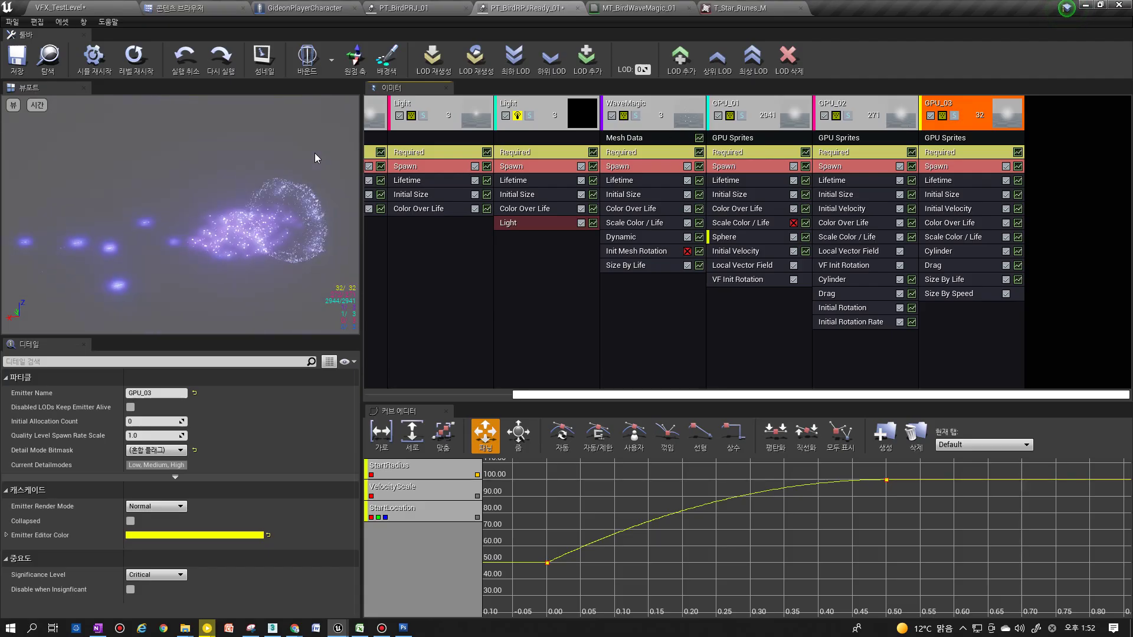
{"action": "left_click", "coordinate": [136, 58]}
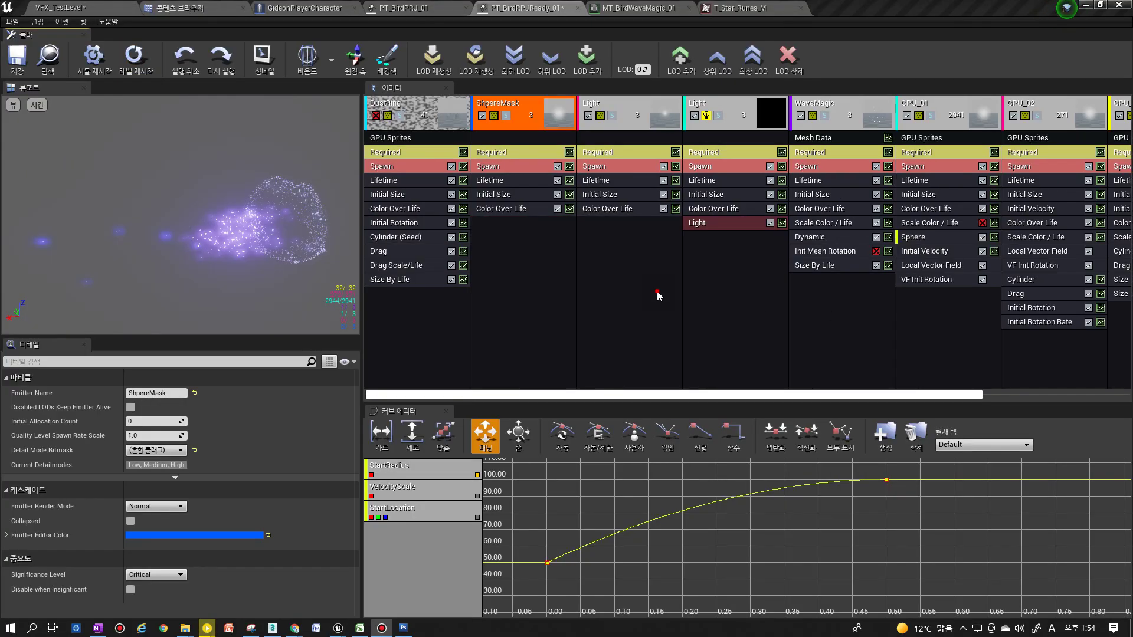
{"action": "left_click", "coordinate": [628, 115]}
{"action": "left_click", "coordinate": [136, 57]}
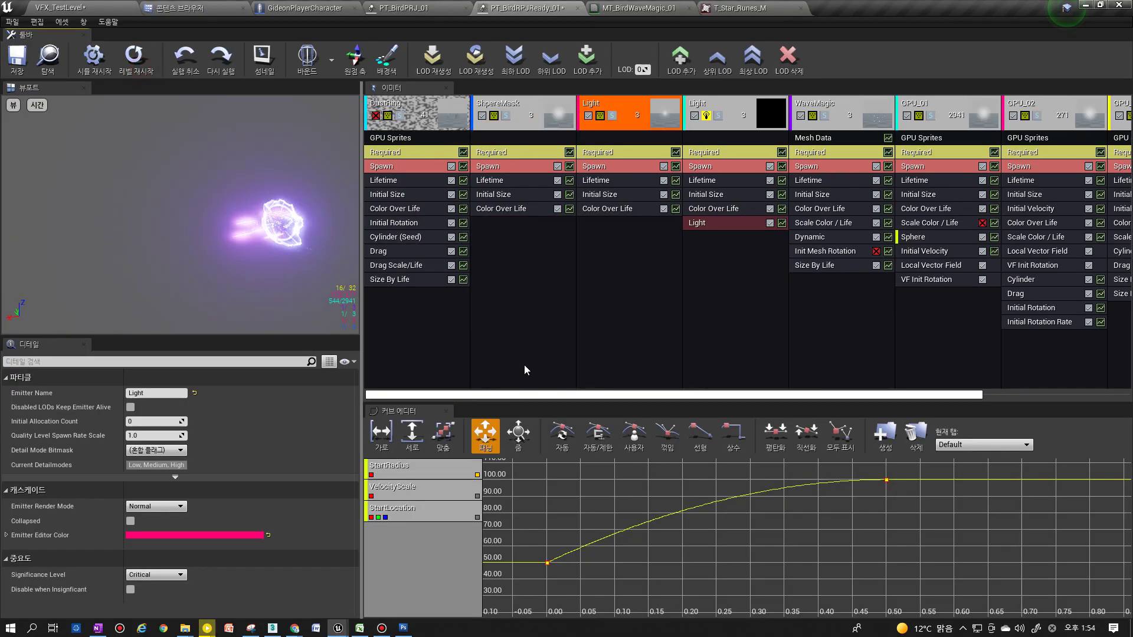
Isolate the ShpereMask emitter, set its Lifetime constant to 1.0, and replay the full effect
{"action": "left_click", "coordinate": [542, 223]}
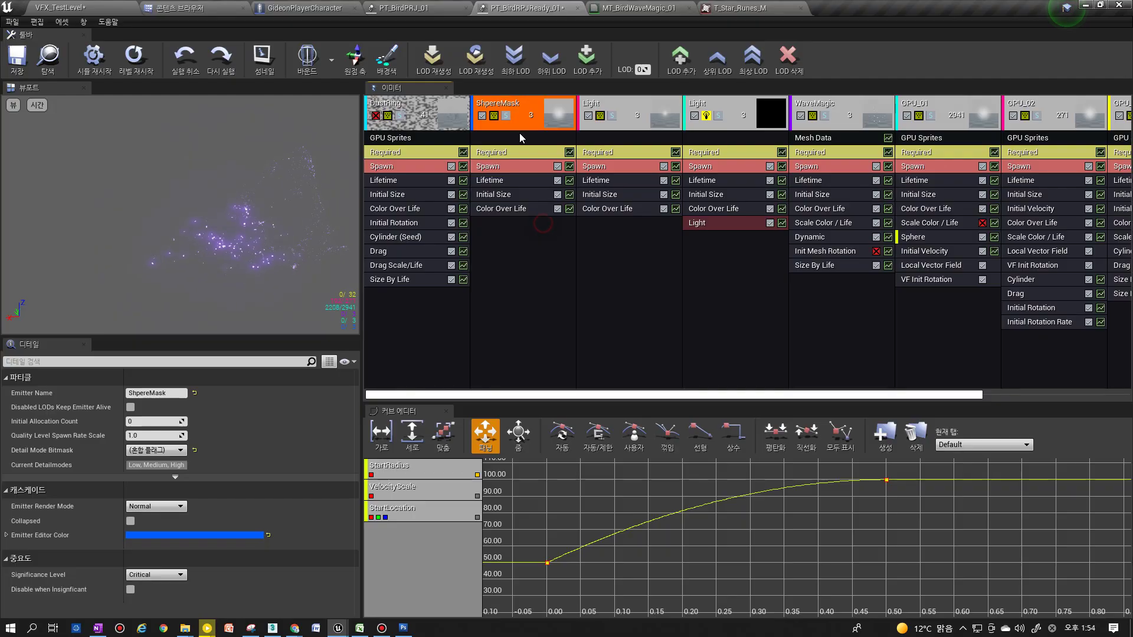
{"action": "left_click", "coordinate": [505, 116]}
{"action": "left_click", "coordinate": [511, 184]}
{"action": "left_click", "coordinate": [154, 422]}
{"action": "type", "text": "1"}
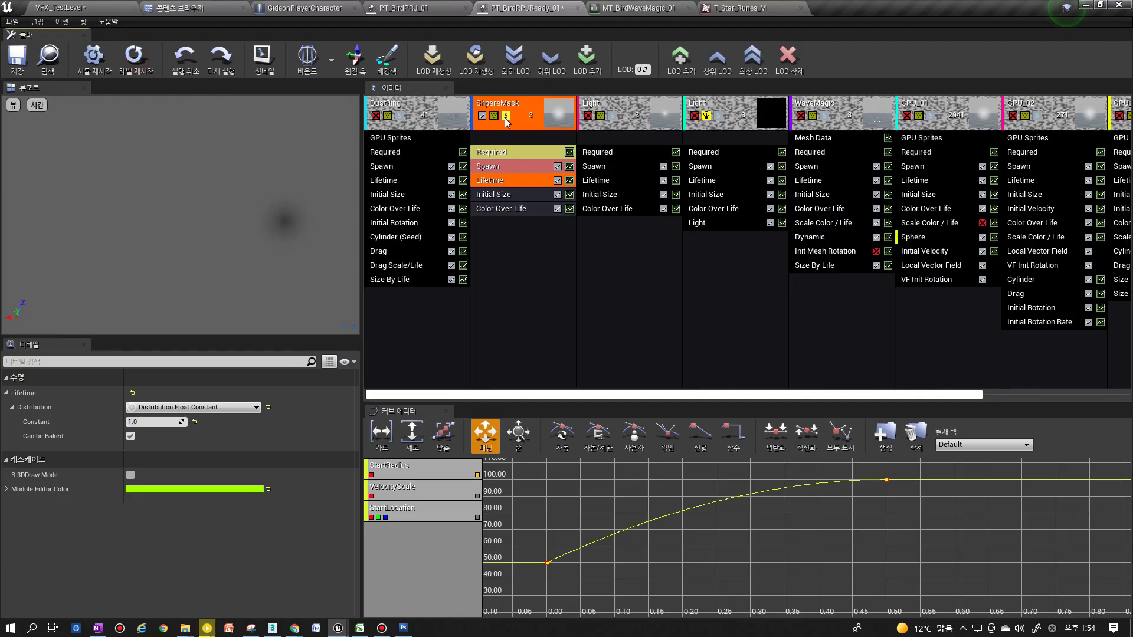
{"action": "left_click", "coordinate": [128, 64]}
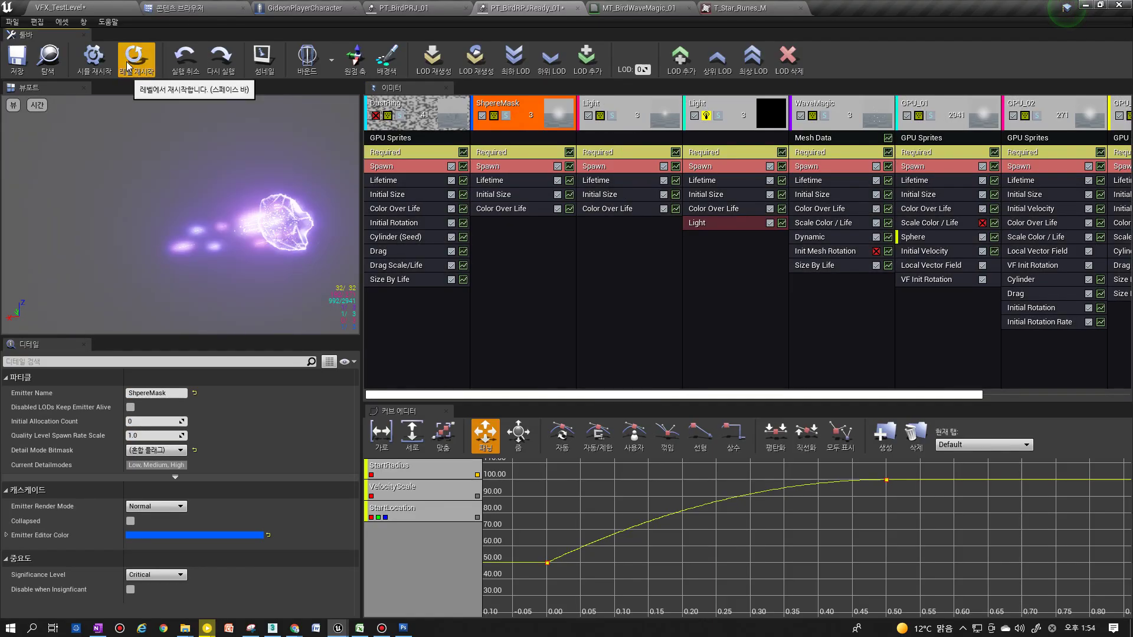
Set the ShpereMask emitter's Initial Size constant to 400 in X
{"action": "left_click", "coordinate": [505, 197]}
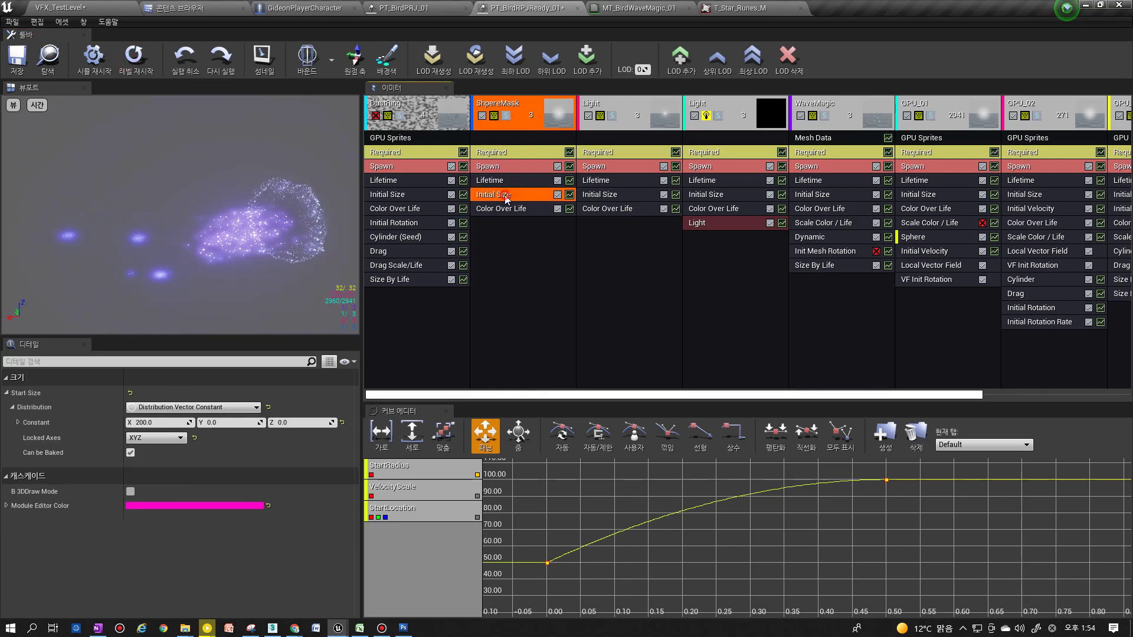
{"action": "left_click_drag", "start_coordinate": [160, 422], "coordinate": [168, 422]}
{"action": "left_click", "coordinate": [168, 422]}
{"action": "type", "text": "400"}
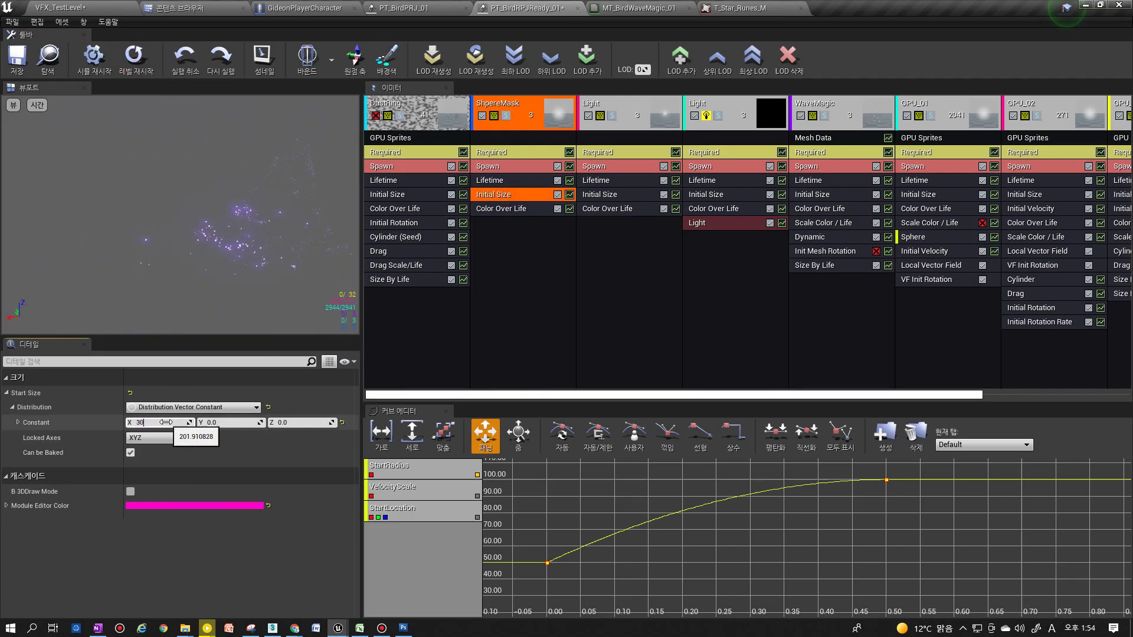
{"action": "key", "text": "Return"}
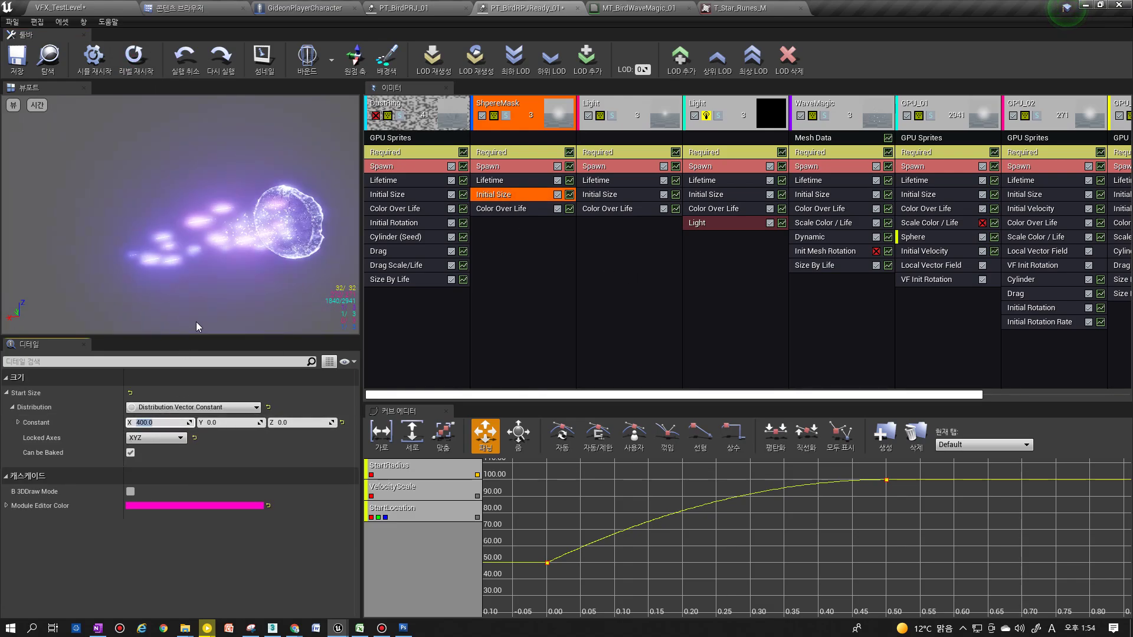
Examine the PT_BirdRPJReady_01 effect in VFX_TestLevel from several angles by resetting the emitter repeatedly
{"action": "left_click", "coordinate": [118, 9]}
{"action": "right_click_drag", "start_coordinate": [603, 343], "coordinate": [530, 324]}
{"action": "right_click_drag", "start_coordinate": [583, 328], "coordinate": [592, 331]}
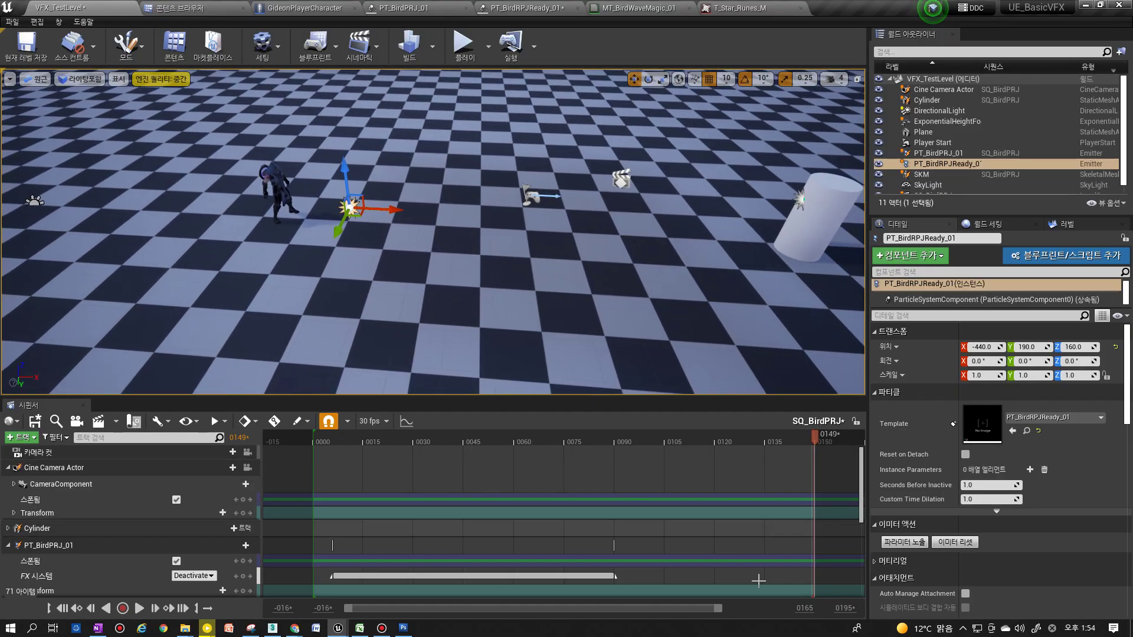
{"action": "left_click", "coordinate": [944, 541]}
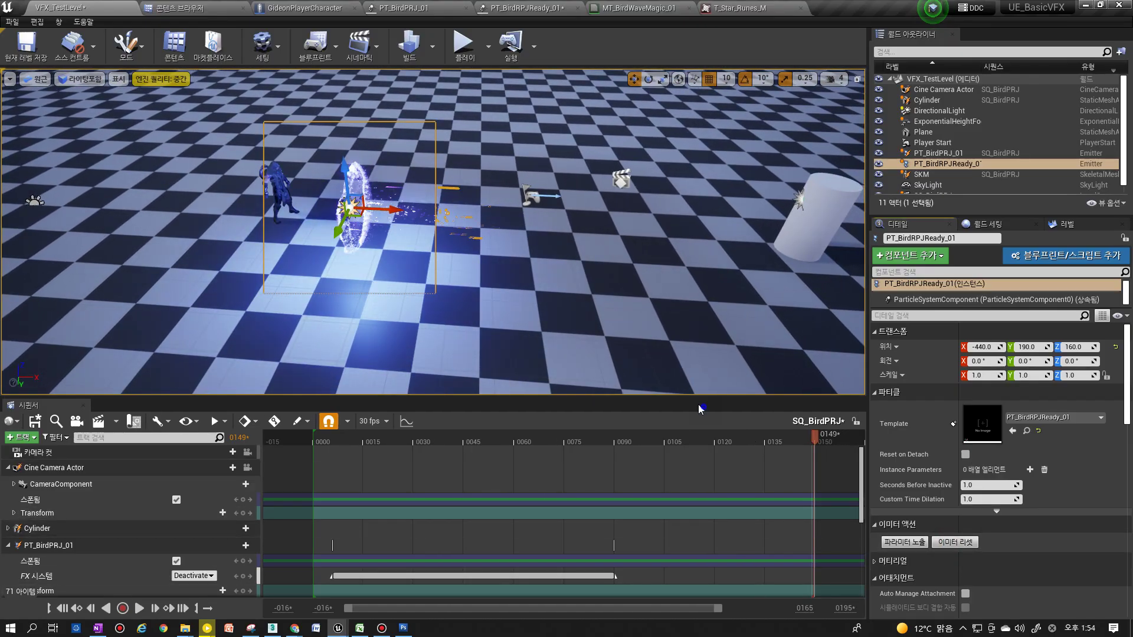
{"action": "right_click_drag", "start_coordinate": [667, 342], "coordinate": [584, 339]}
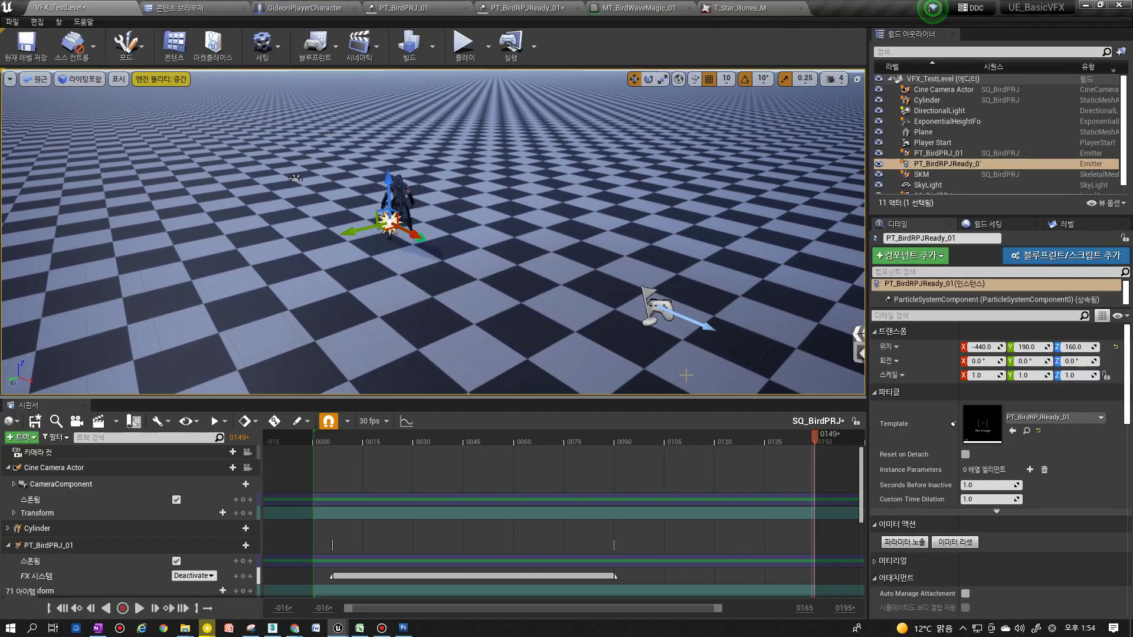
{"action": "left_click", "coordinate": [962, 542]}
{"action": "left_click", "coordinate": [965, 543]}
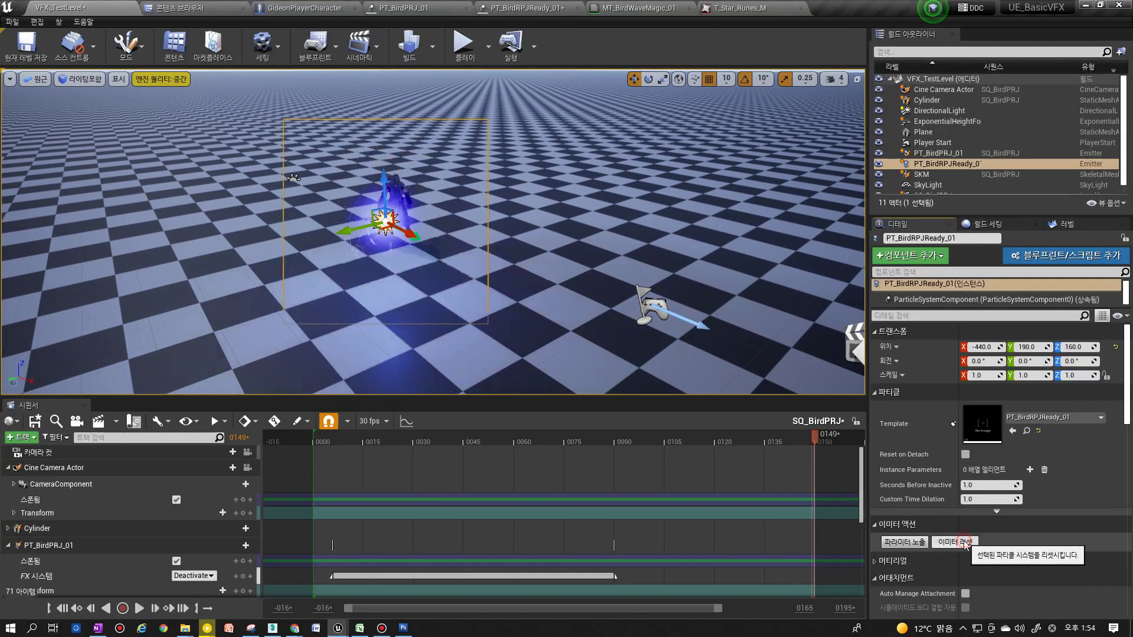
{"action": "left_click", "coordinate": [965, 543]}
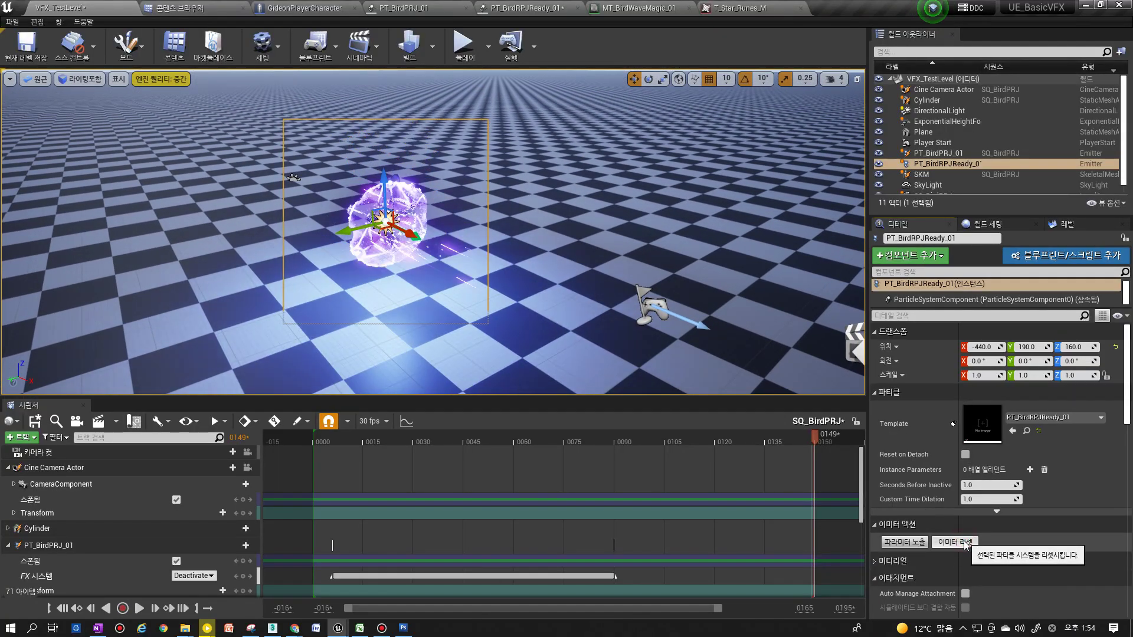
{"action": "right_click_drag", "start_coordinate": [572, 321], "coordinate": [649, 340]}
Return to the PT_BirdRPJReady_01 particle system, solo GPU_02, and set its Cylinder Start Height constant to 500
{"action": "left_click", "coordinate": [529, 6]}
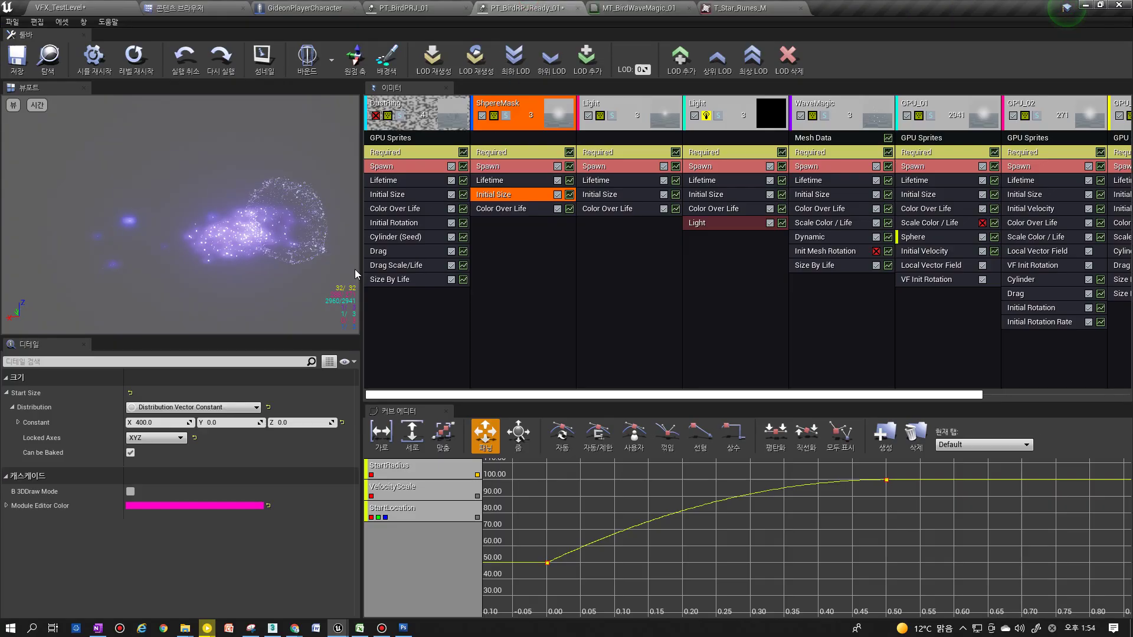
{"action": "left_click", "coordinate": [1008, 394]}
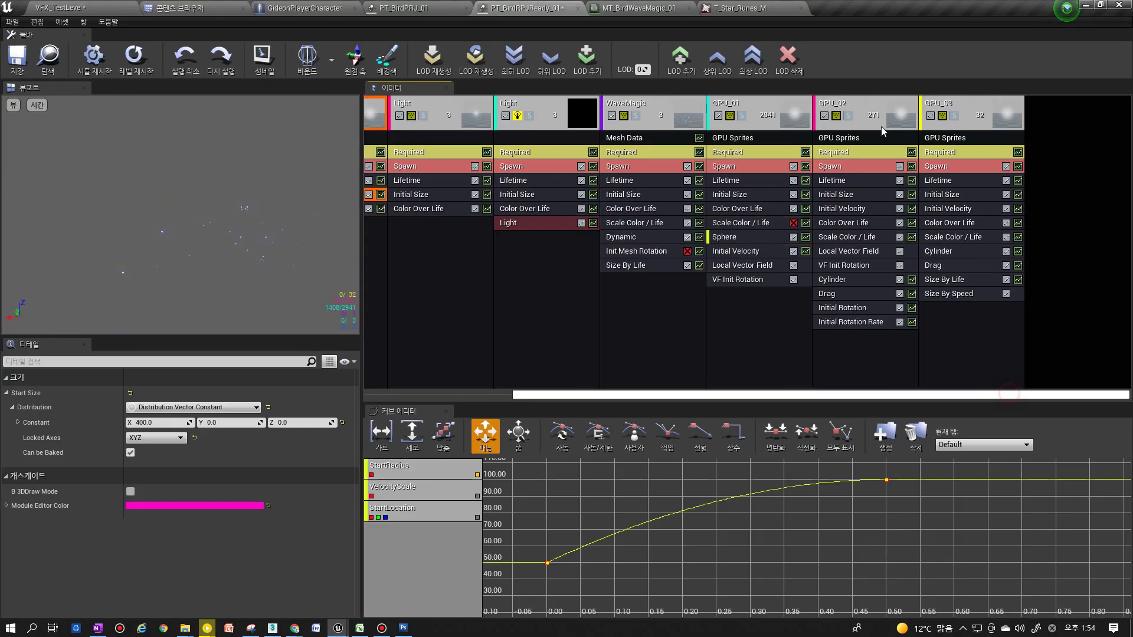
{"action": "left_click", "coordinate": [850, 115]}
{"action": "left_click", "coordinate": [844, 280]}
{"action": "scroll", "coordinate": [245, 465], "scroll_direction": "down", "scroll_amount": 5}
{"action": "scroll", "coordinate": [246, 465], "scroll_direction": "down", "scroll_amount": 7}
{"action": "scroll", "coordinate": [245, 462], "scroll_direction": "up", "scroll_amount": 8}
{"action": "left_click", "coordinate": [144, 446]}
{"action": "type", "text": "500"}
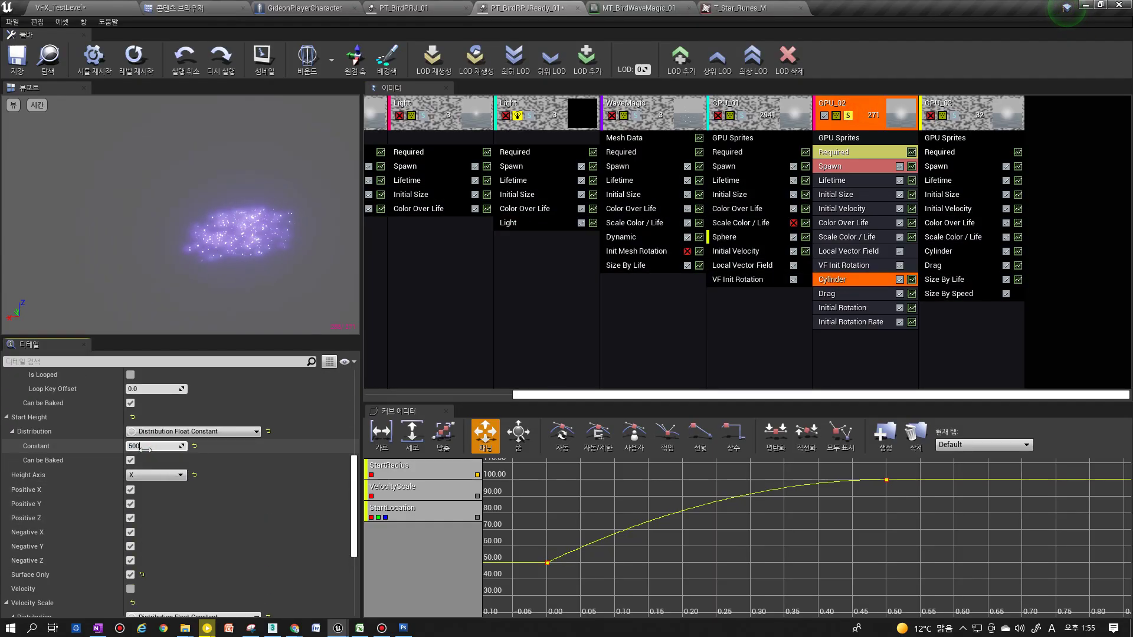
Change GPU_02's Cylinder Start Height to a two-point linear curve: Out Val 0.0 at In Val 0.0 and 500 at In Val 0.5
{"action": "left_click", "coordinate": [195, 432]}
{"action": "left_click", "coordinate": [166, 439]}
{"action": "left_click", "coordinate": [168, 432]}
{"action": "left_click", "coordinate": [213, 461]}
{"action": "left_click", "coordinate": [195, 461]}
{"action": "left_click", "coordinate": [195, 462]}
{"action": "scroll", "coordinate": [147, 482], "scroll_direction": "down", "scroll_amount": 3}
{"action": "left_click", "coordinate": [147, 482]}
{"action": "type", "text": "0.5"}
{"action": "key", "text": "Return"}
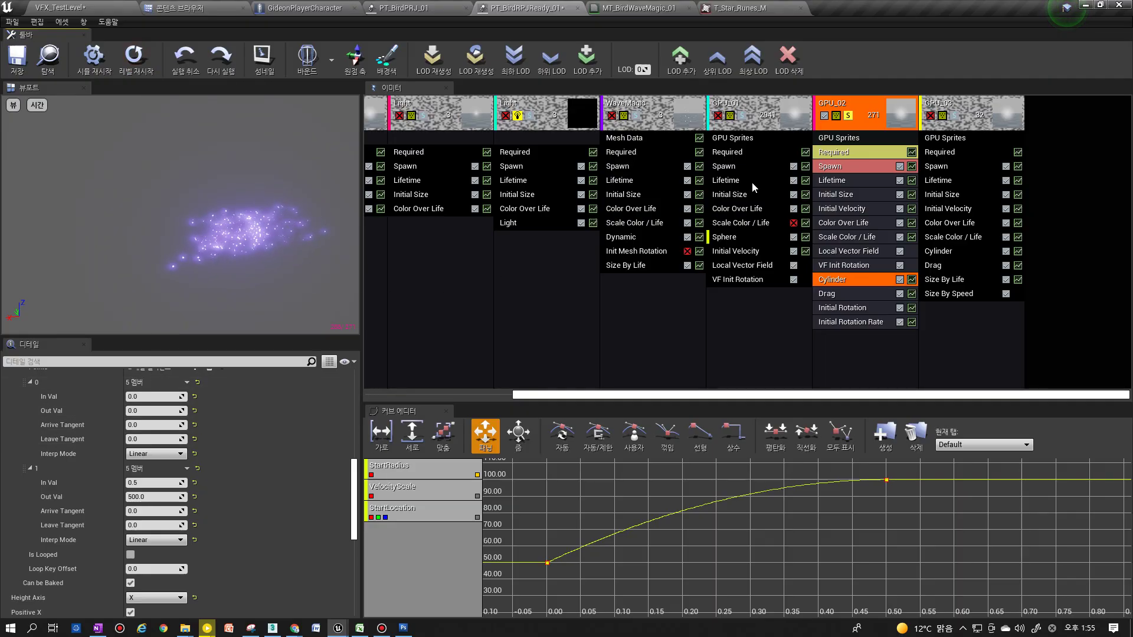
Turn off solo on GPU_02, replay the full effect to check it, and select the WaveMagic emitter
{"action": "left_click", "coordinate": [850, 196]}
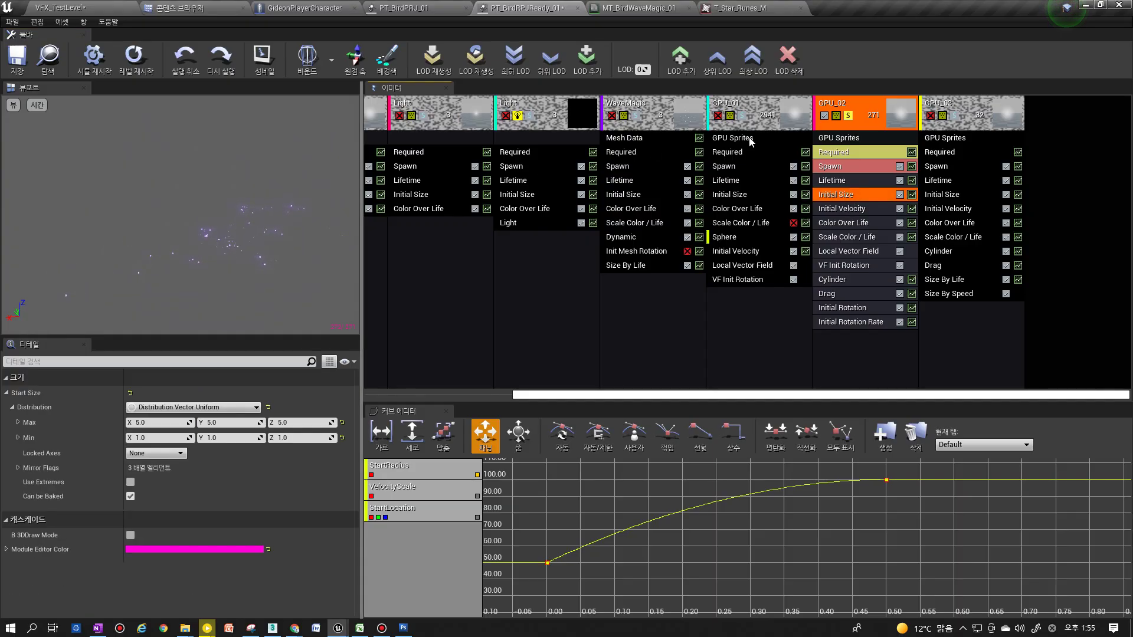
{"action": "left_click", "coordinate": [849, 115]}
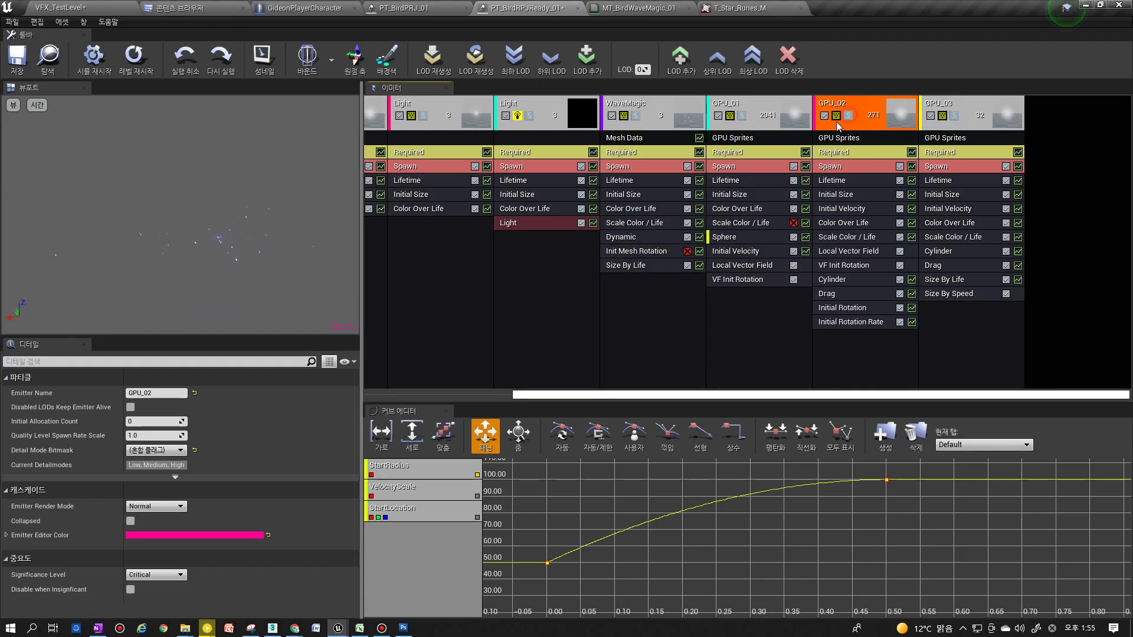
{"action": "left_click", "coordinate": [132, 71]}
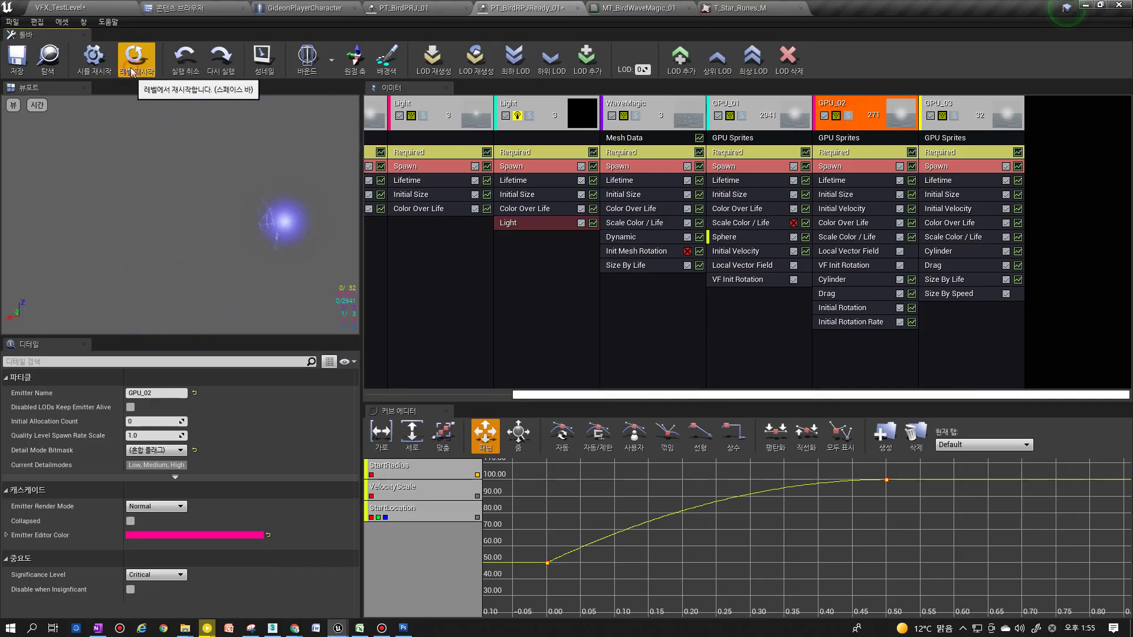
{"action": "left_click", "coordinate": [133, 71]}
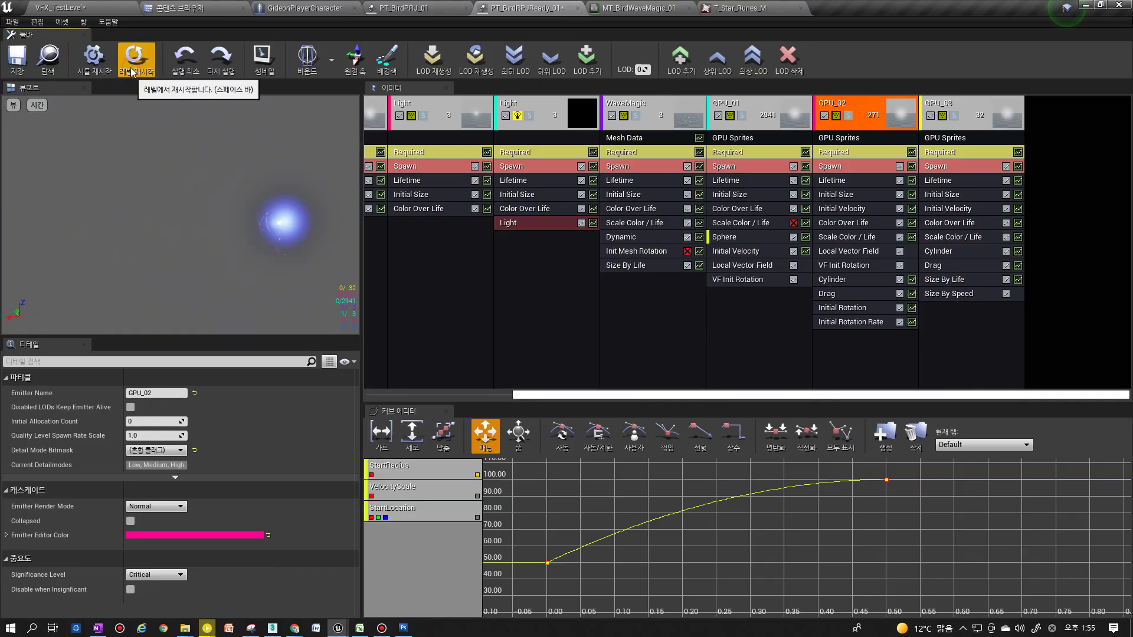
{"action": "left_click", "coordinate": [132, 71]}
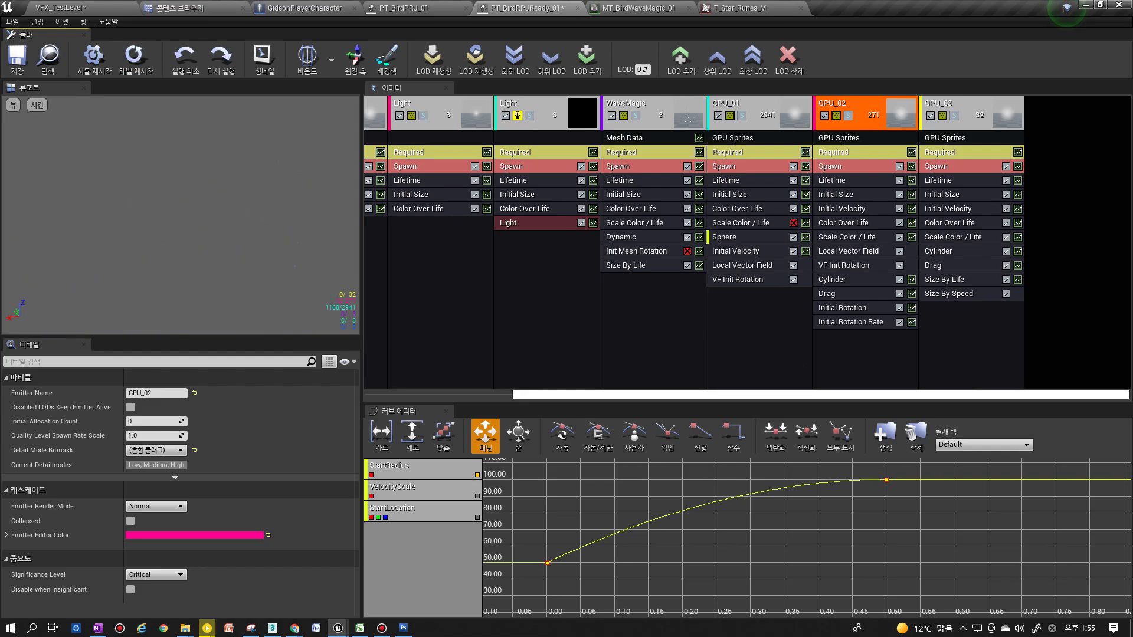
{"action": "left_click", "coordinate": [637, 109]}
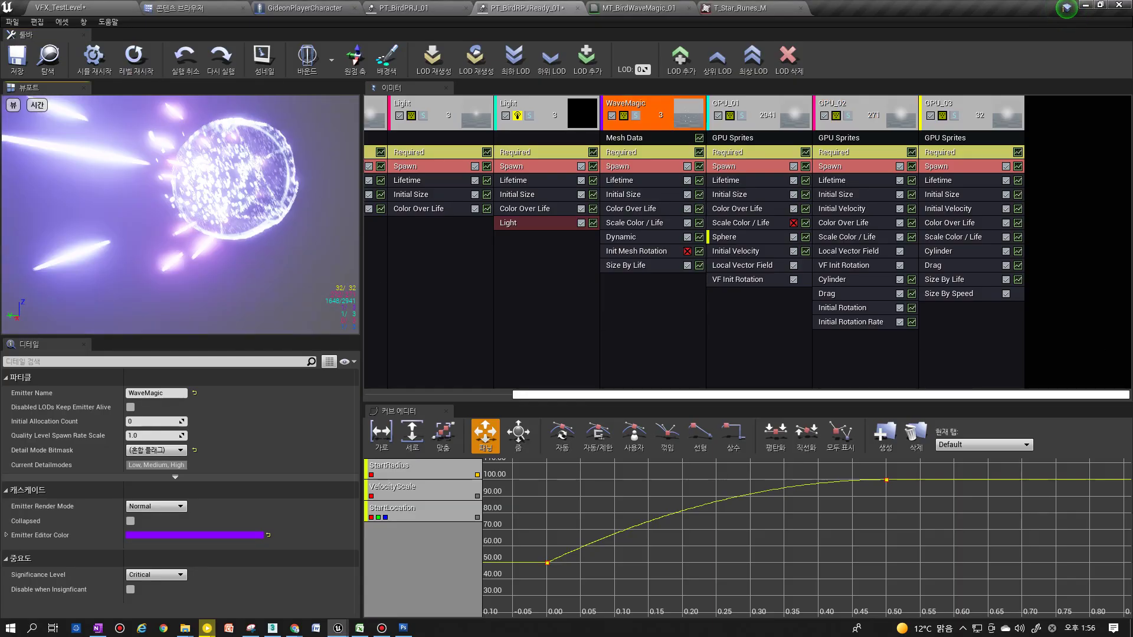
Replay the full effect several times and solo the WaveMagic emitter
{"action": "left_click", "coordinate": [139, 72]}
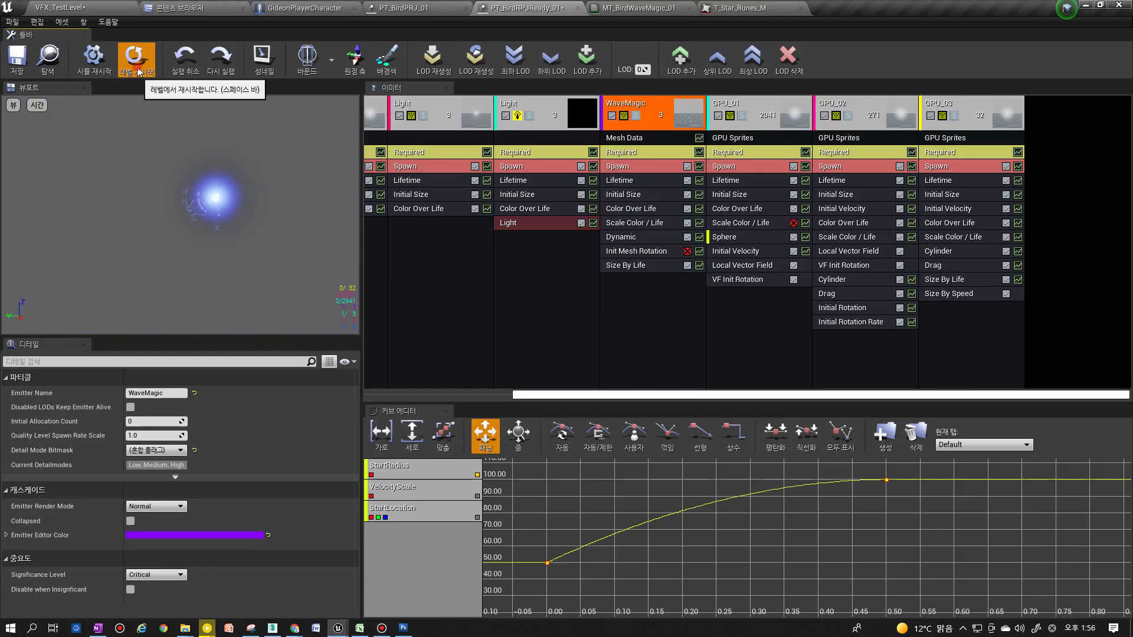
{"action": "left_click", "coordinate": [139, 72]}
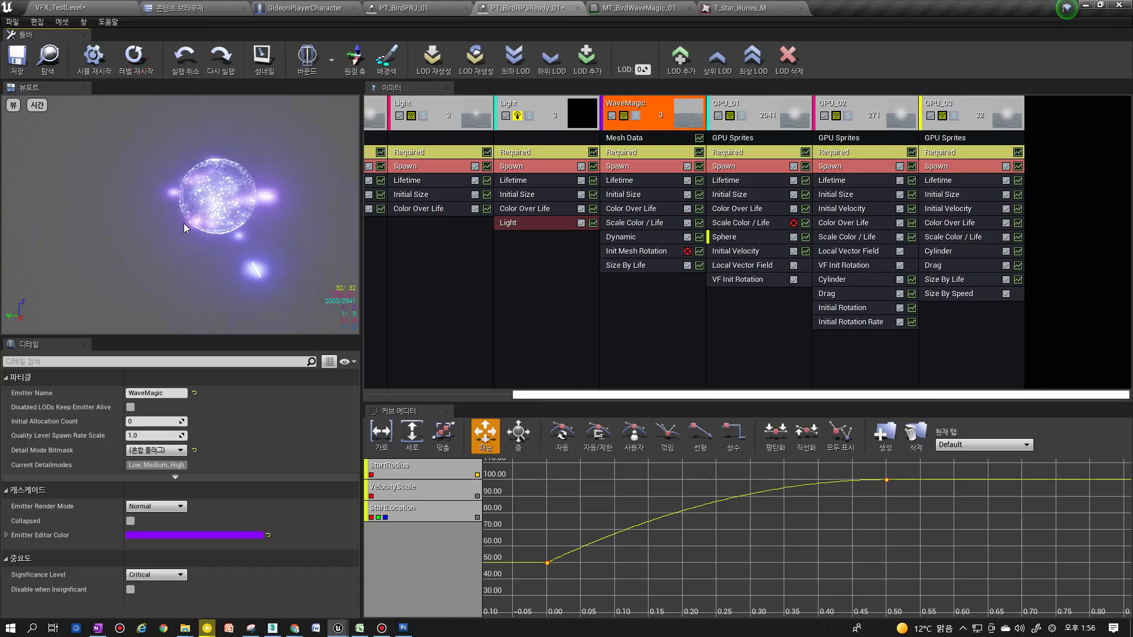
{"action": "left_click", "coordinate": [134, 56]}
{"action": "left_click", "coordinate": [637, 116]}
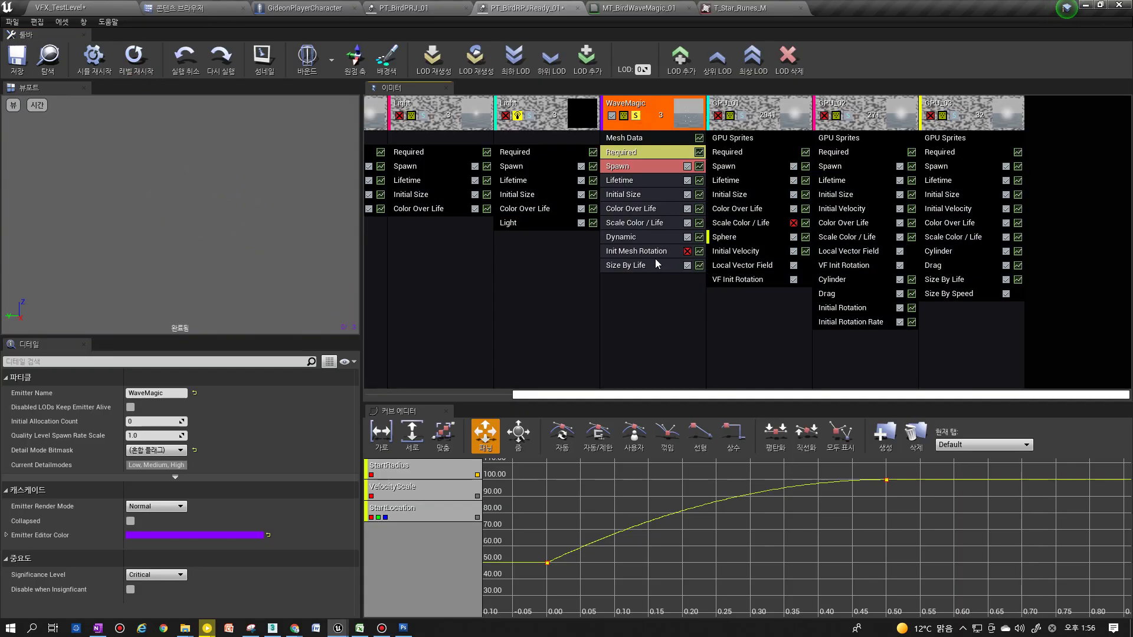
In WaveMagic's Dynamic module, set the Out Val of the MagicMask curve's first point to 5.0
{"action": "left_click", "coordinate": [640, 236]}
{"action": "scroll", "coordinate": [176, 462], "scroll_direction": "down", "scroll_amount": 5}
{"action": "scroll", "coordinate": [176, 462], "scroll_direction": "down", "scroll_amount": 10}
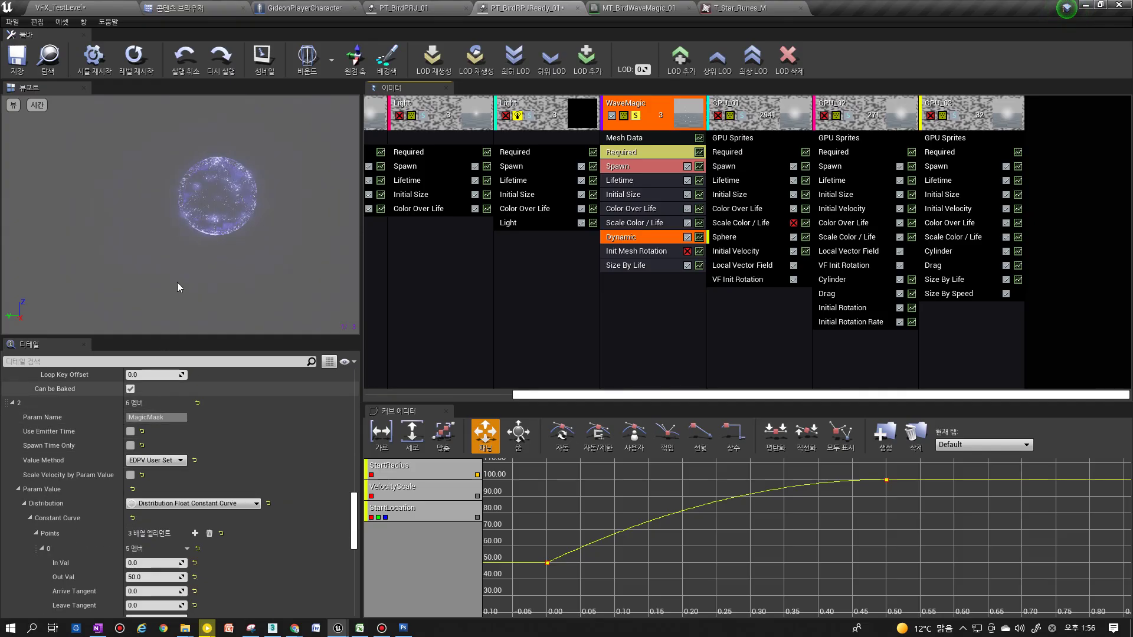
{"action": "left_click", "coordinate": [139, 75]}
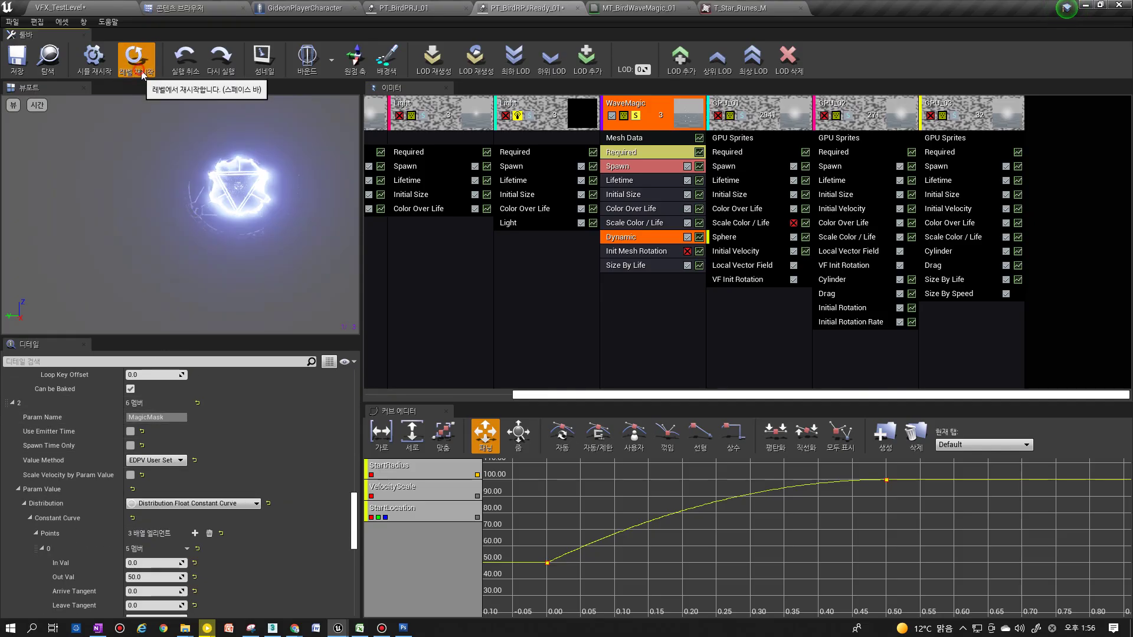
{"action": "scroll", "coordinate": [137, 514], "scroll_direction": "down", "scroll_amount": 3}
{"action": "scroll", "coordinate": [137, 513], "scroll_direction": "down", "scroll_amount": 2}
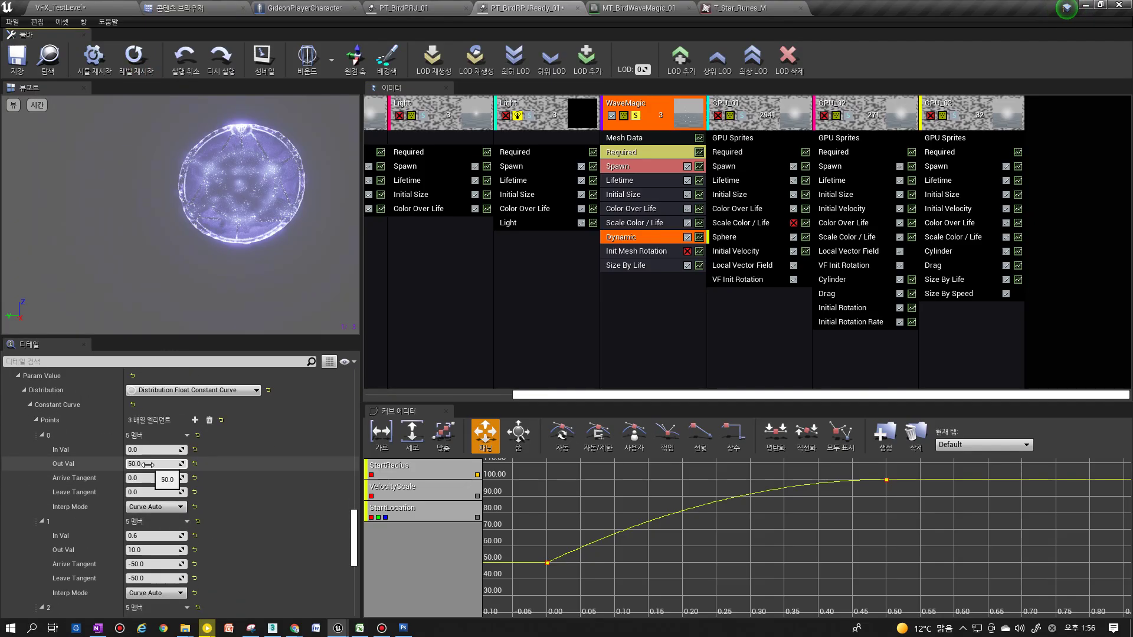
{"action": "type", "text": "5"}
{"action": "key", "text": "Return"}
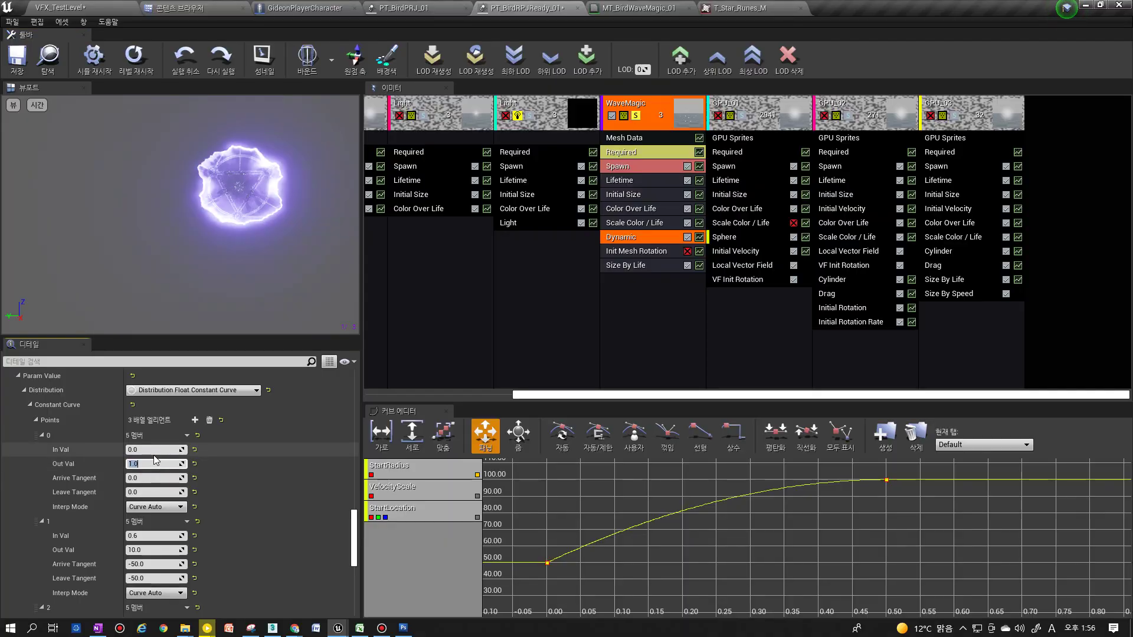
{"action": "type", "text": "10"}
{"action": "key", "text": "Return"}
{"action": "key", "text": "ctrl+z"}
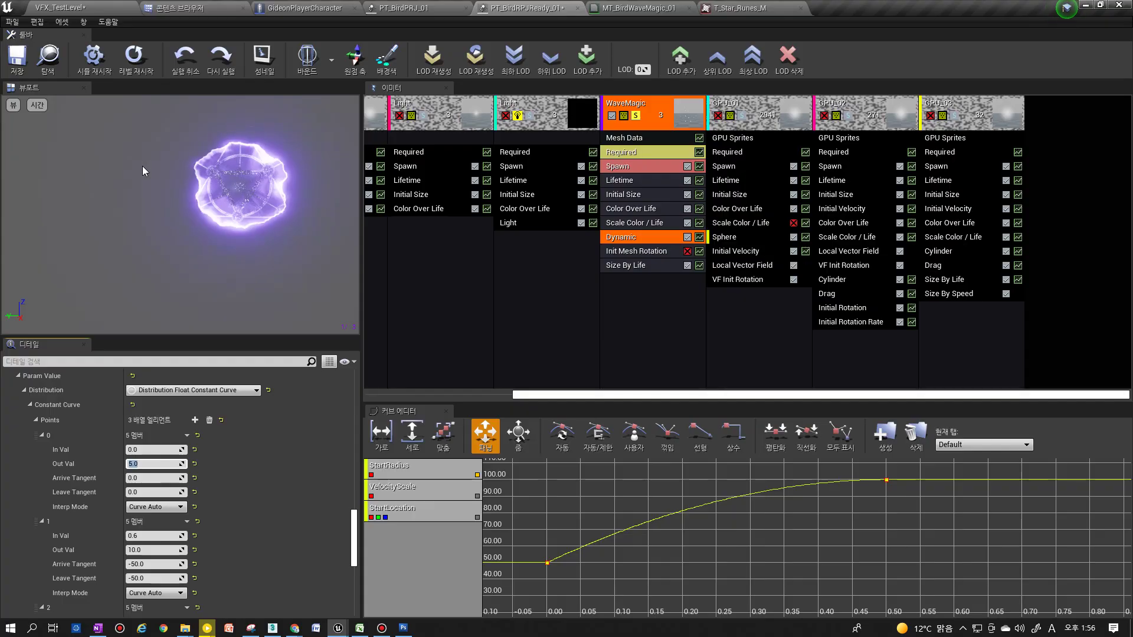
Replay WaveMagic in the particle preview and in VFX_TestLevel by resetting the emitter, and return to PT_BirdRPJReady_01
{"action": "left_click", "coordinate": [135, 65]}
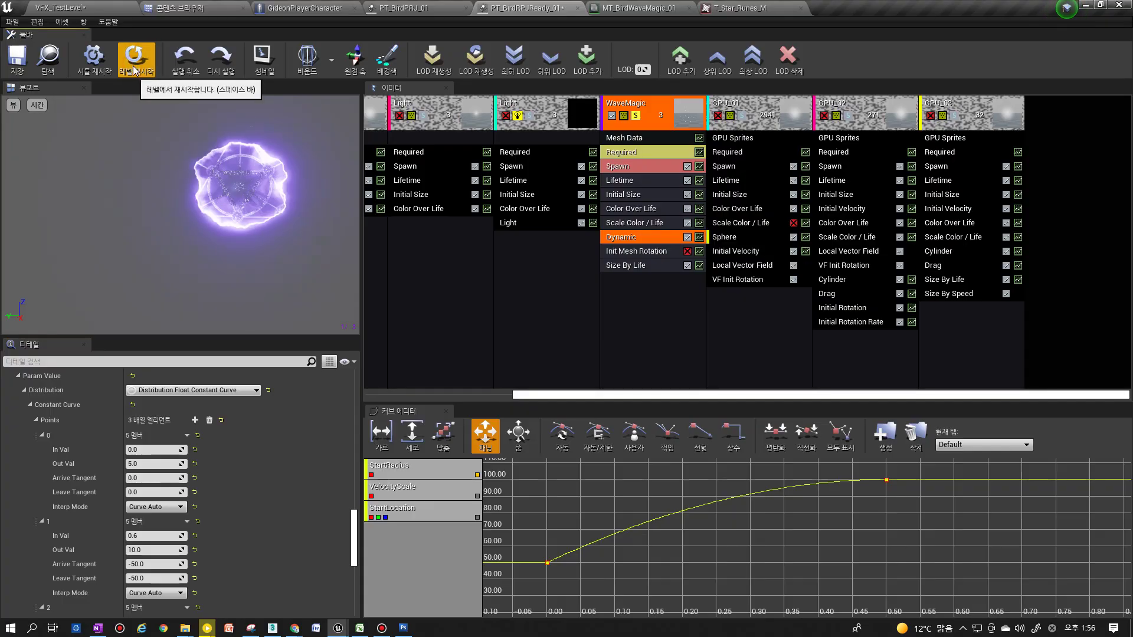
{"action": "left_click", "coordinate": [102, 5]}
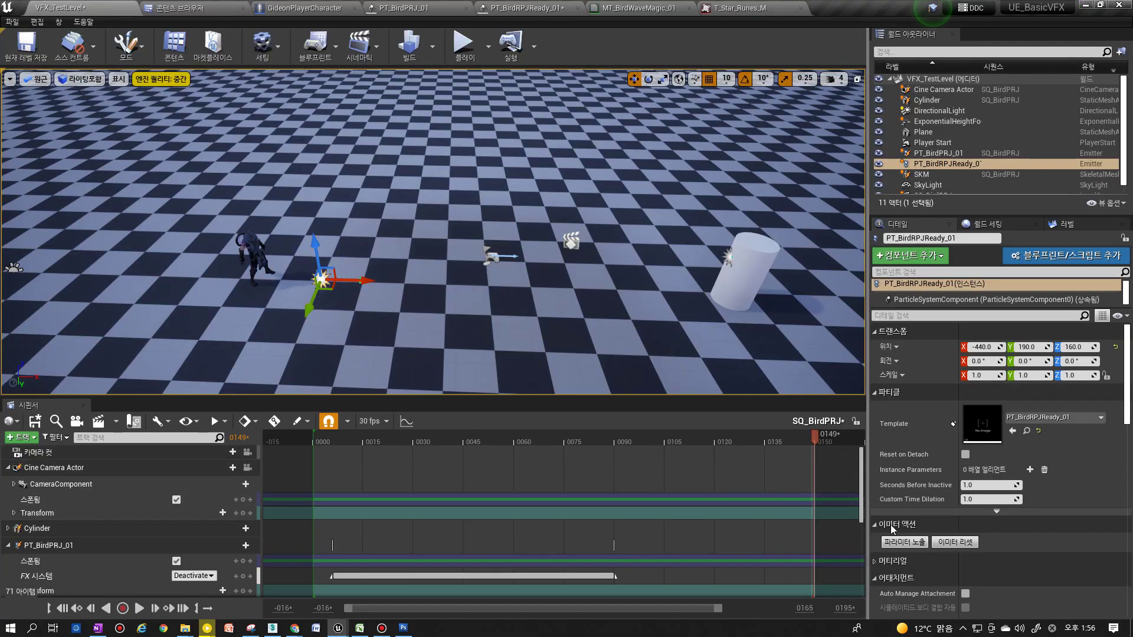
{"action": "left_click", "coordinate": [955, 543]}
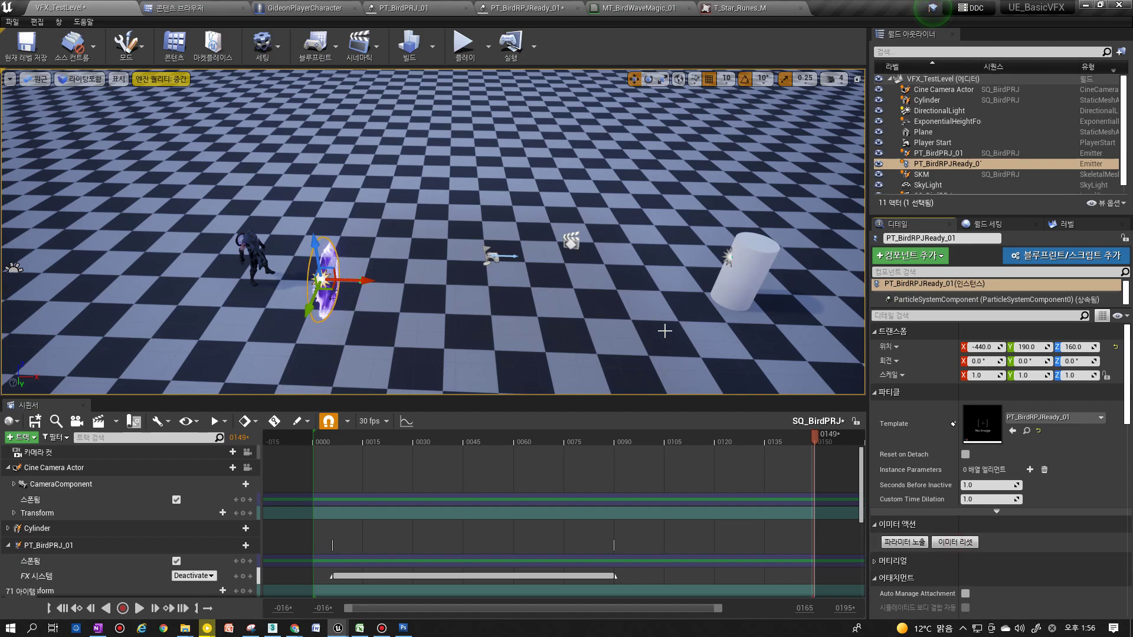
{"action": "left_click", "coordinate": [527, 10]}
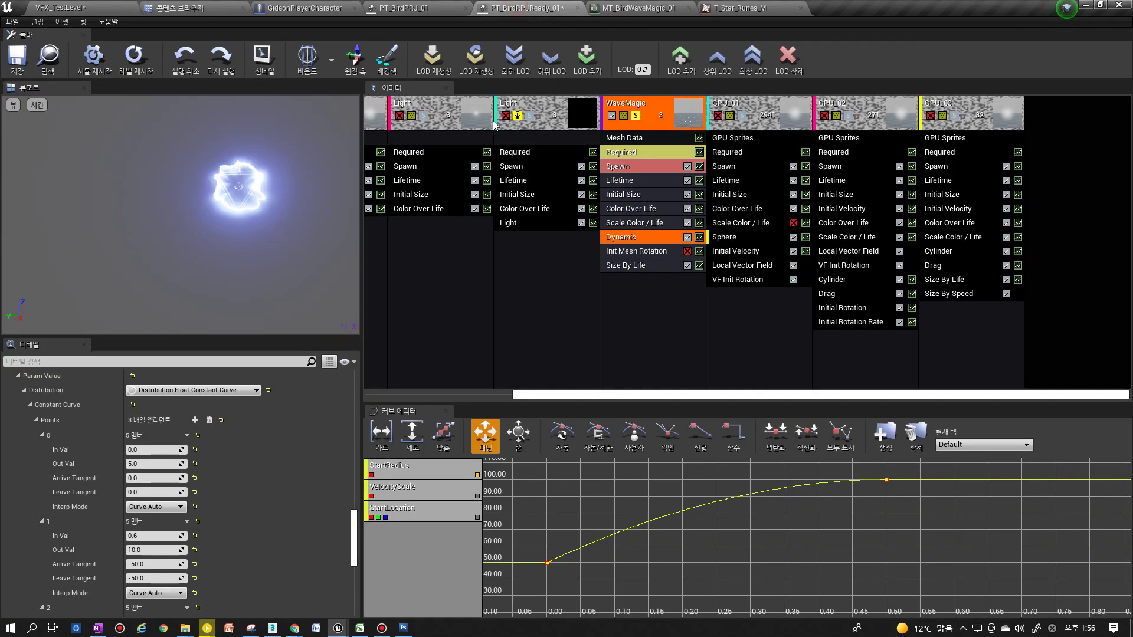
Set the MagicMask curve's second point to In Val 0.5 and Out Val 30
{"action": "left_click", "coordinate": [151, 536]}
{"action": "type", "text": ".5"}
{"action": "left_click_drag", "start_coordinate": [150, 549], "coordinate": [189, 548]}
{"action": "left_click", "coordinate": [151, 549]}
{"action": "type", "text": "30"}
{"action": "key", "text": "Return"}
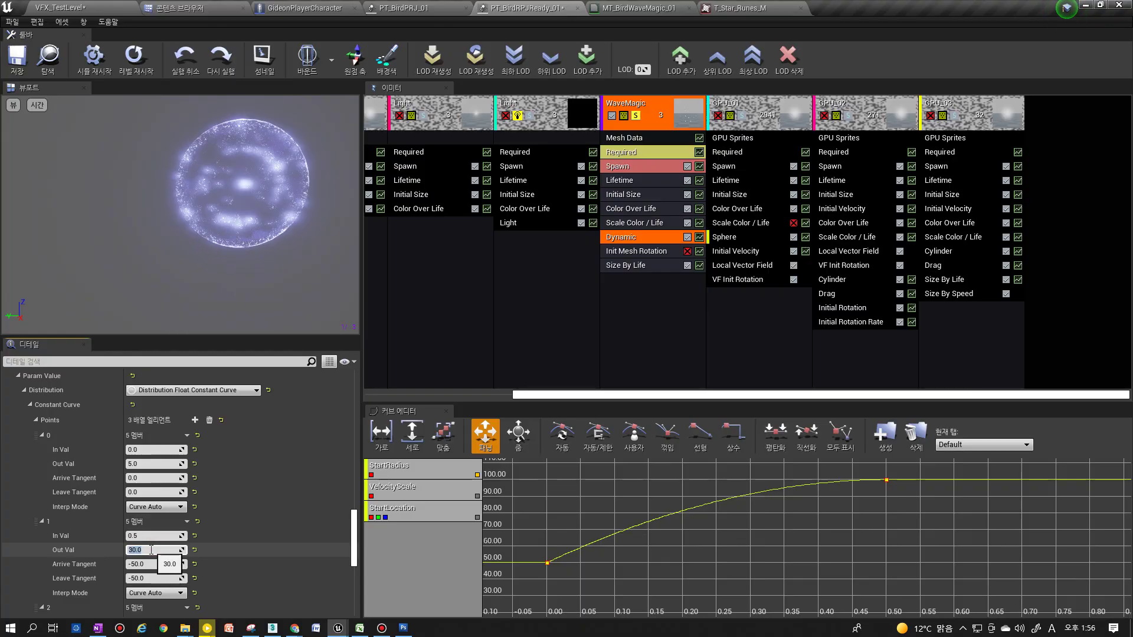
Try In Val 0.7 and 0.6 on the MagicMask curve's second point and restore it to 0.5
{"action": "left_click", "coordinate": [148, 535]}
{"action": "type", "text": ".7"}
{"action": "key", "text": "Return"}
{"action": "type", "text": ".6"}
{"action": "key", "text": "Return"}
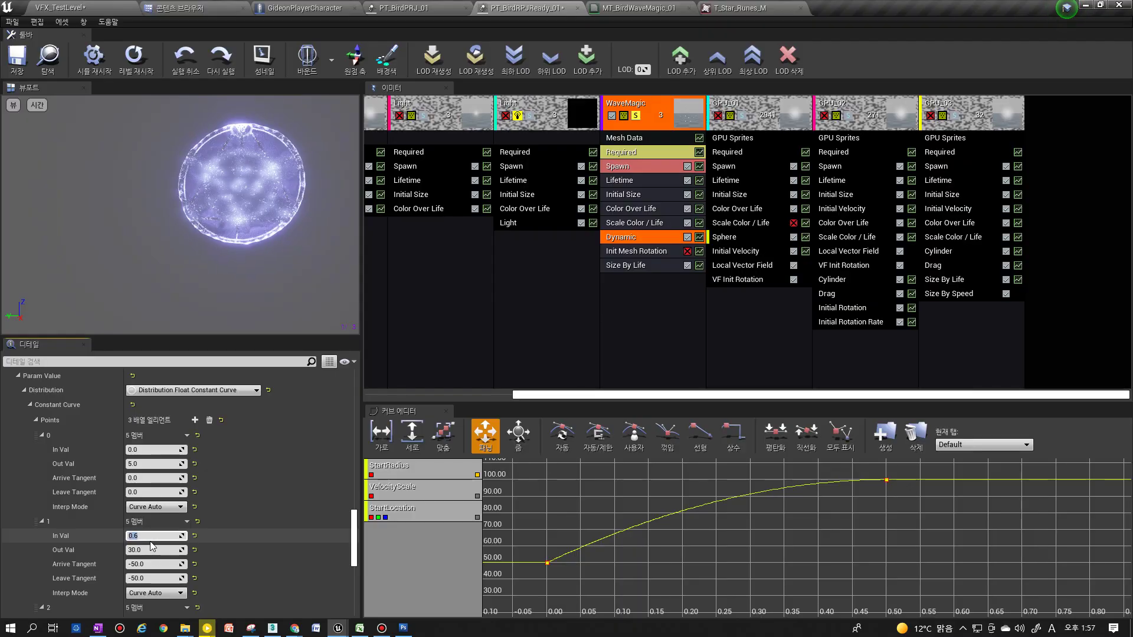
{"action": "type", "text": ".5"}
{"action": "key", "text": "Return"}
Replace all curves in the curve editor with WaveMagic's Dynamic curves, showing only MagicMask fitted to the view
{"action": "scroll", "coordinate": [150, 536], "scroll_direction": "down", "scroll_amount": 3}
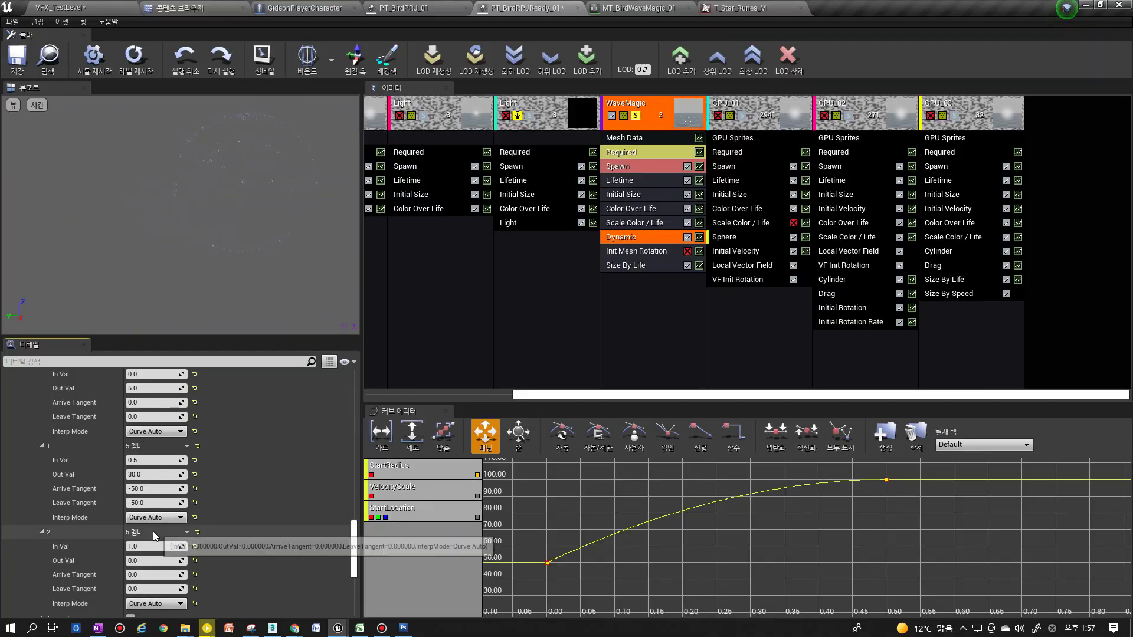
{"action": "right_click", "coordinate": [445, 491]}
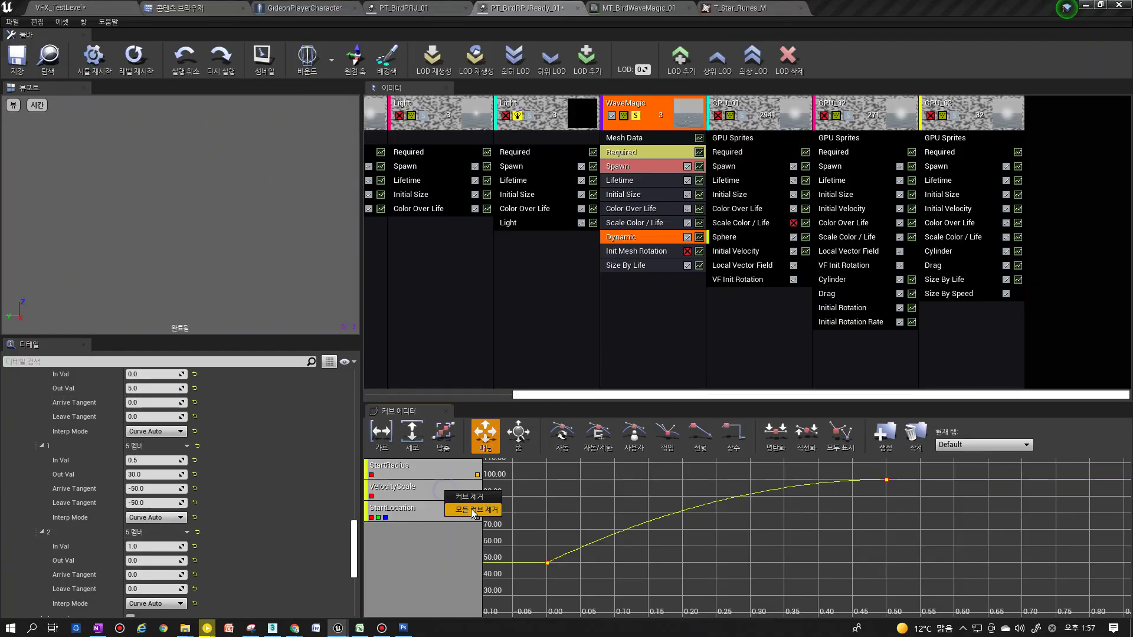
{"action": "left_click", "coordinate": [472, 510]}
{"action": "left_click", "coordinate": [583, 342]}
{"action": "left_click", "coordinate": [699, 236]}
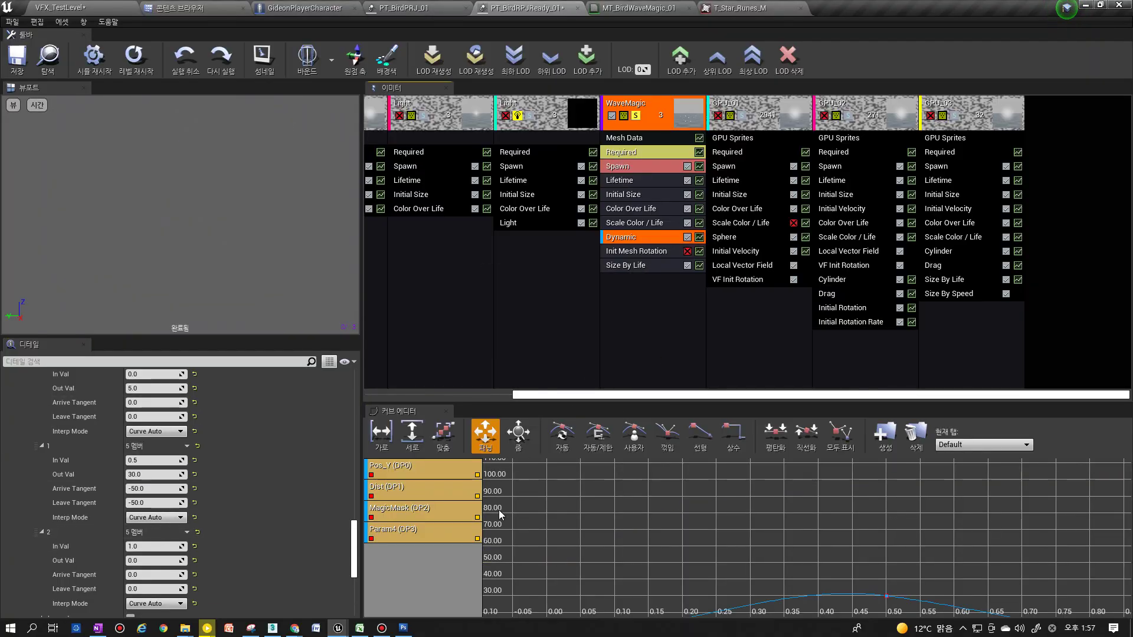
{"action": "left_click", "coordinate": [477, 518]}
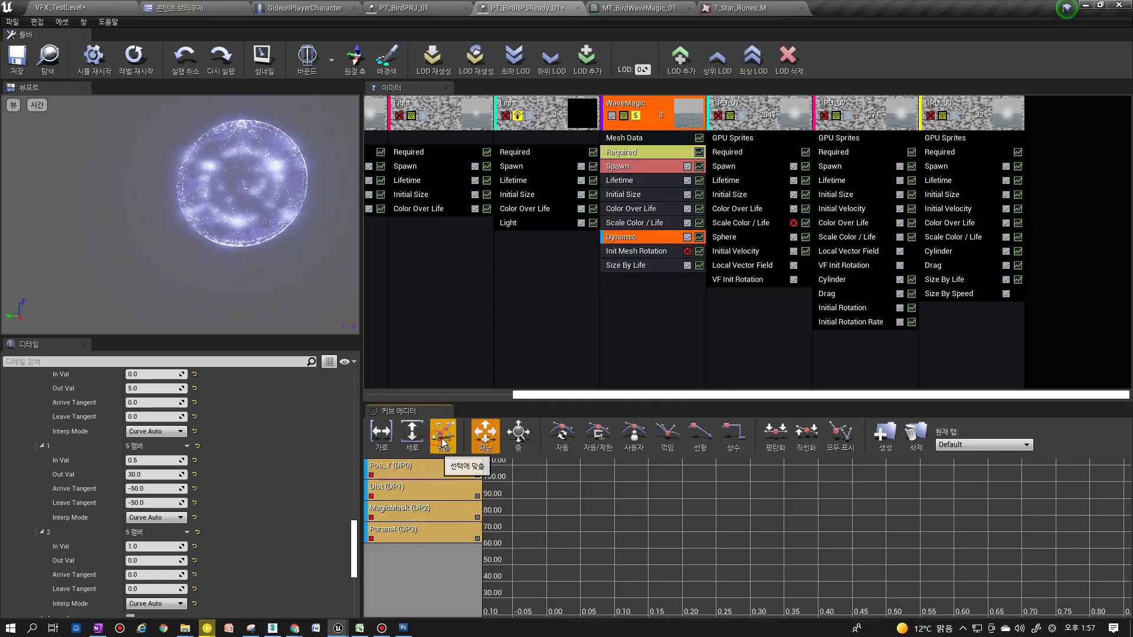
{"action": "left_click", "coordinate": [478, 517]}
{"action": "left_click", "coordinate": [450, 449]}
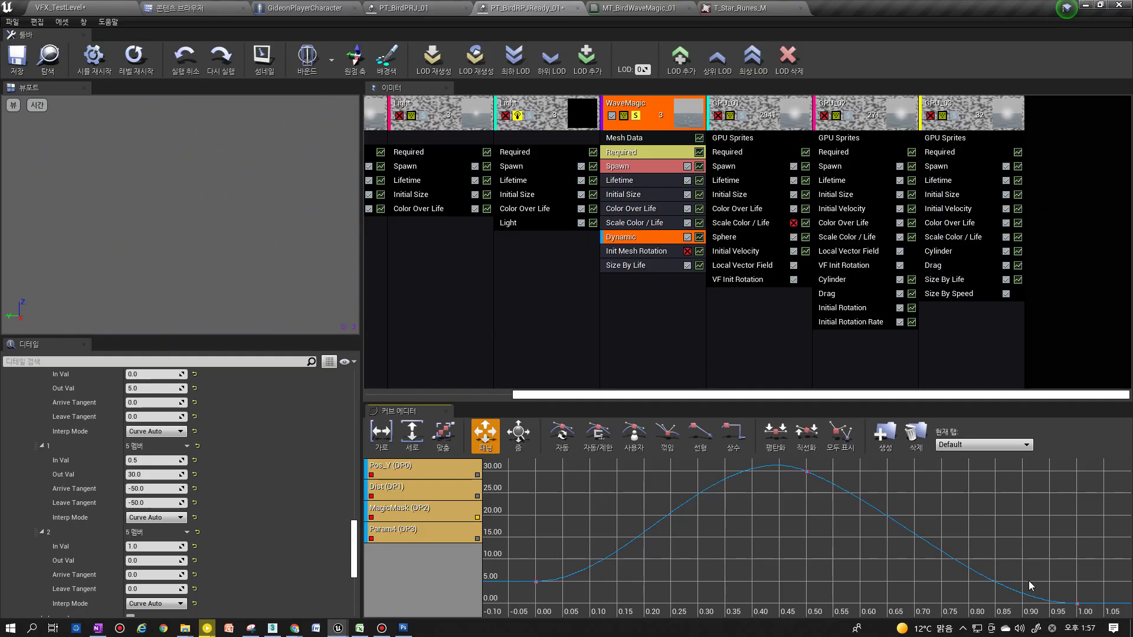
Save the particle system and check the whole effect in VFX_TestLevel by resetting the emitter repeatedly
{"action": "left_click", "coordinate": [17, 56]}
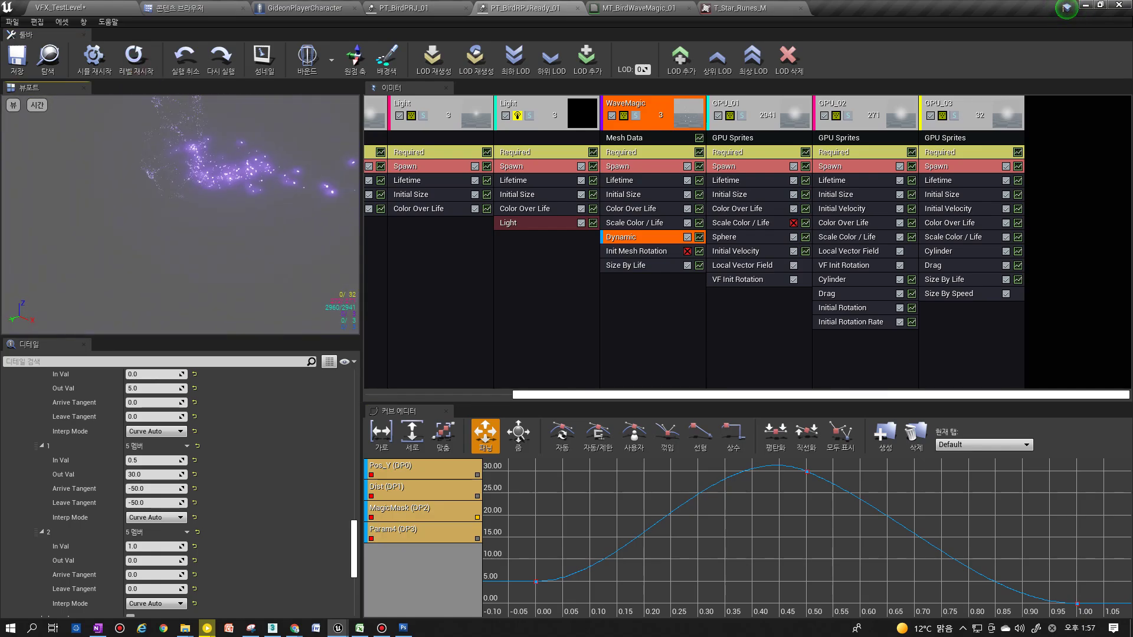
{"action": "left_click", "coordinate": [86, 7]}
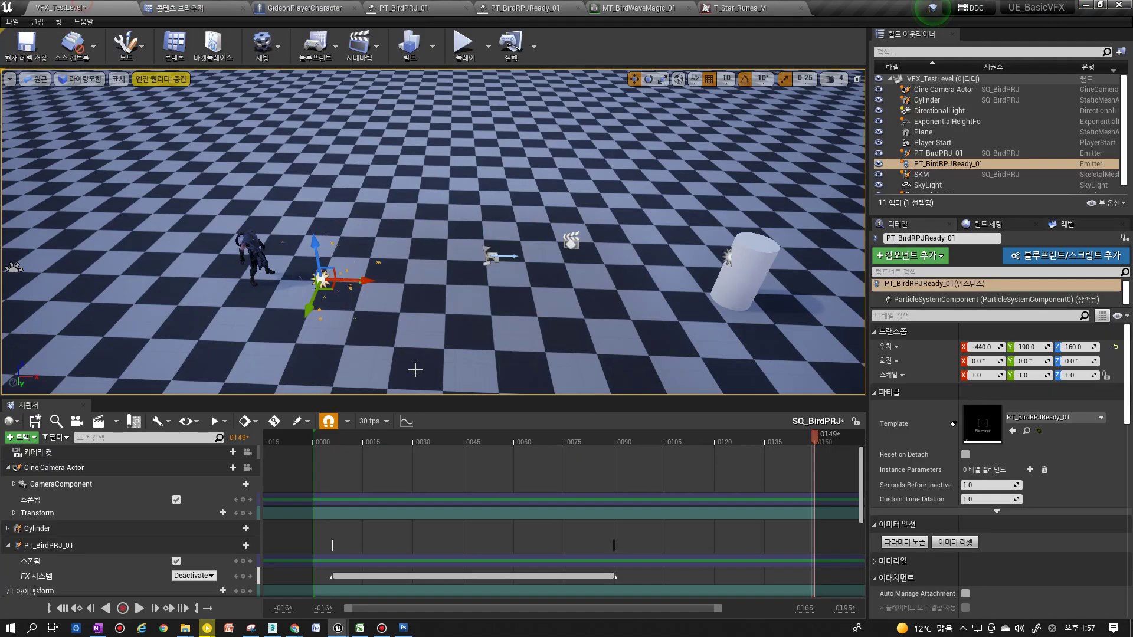
{"action": "left_click", "coordinate": [948, 543]}
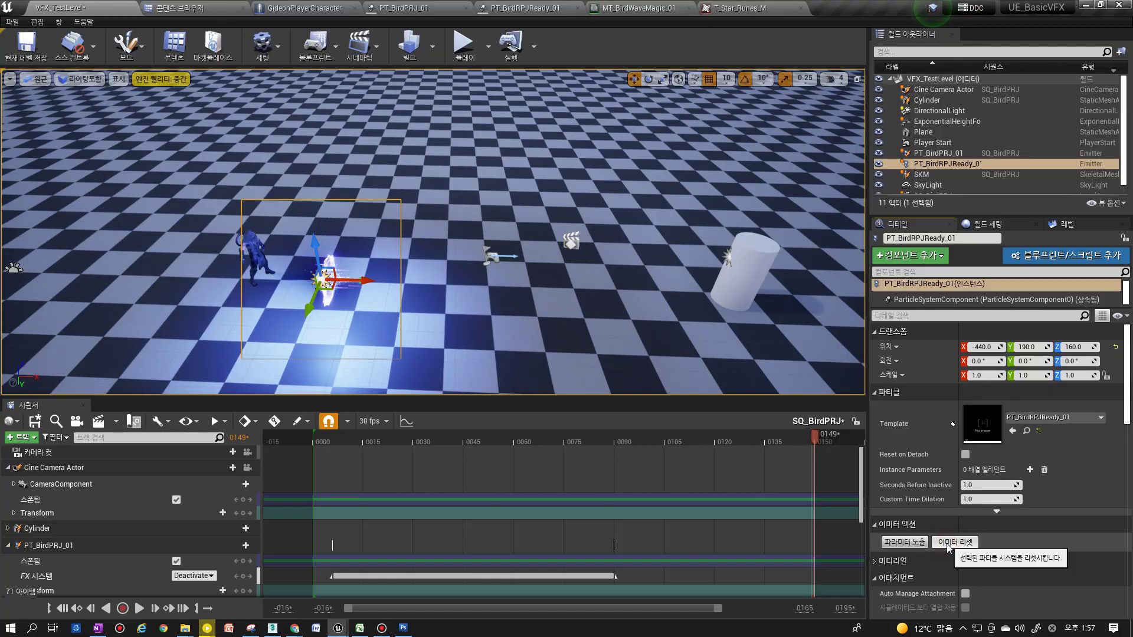
{"action": "left_click", "coordinate": [949, 546]}
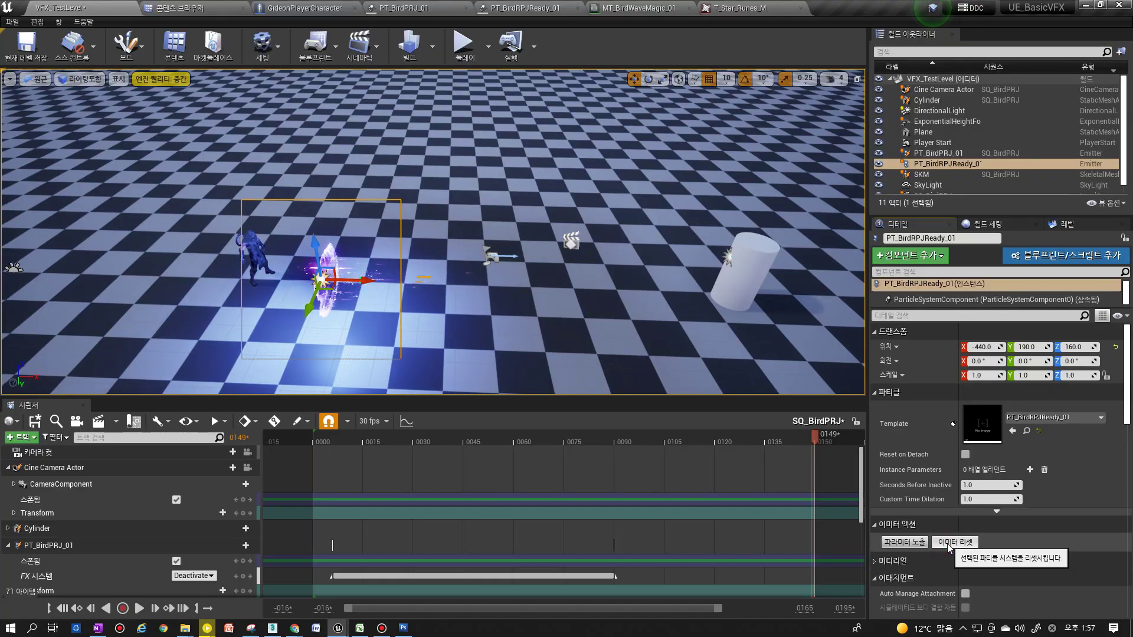
{"action": "left_click", "coordinate": [950, 544]}
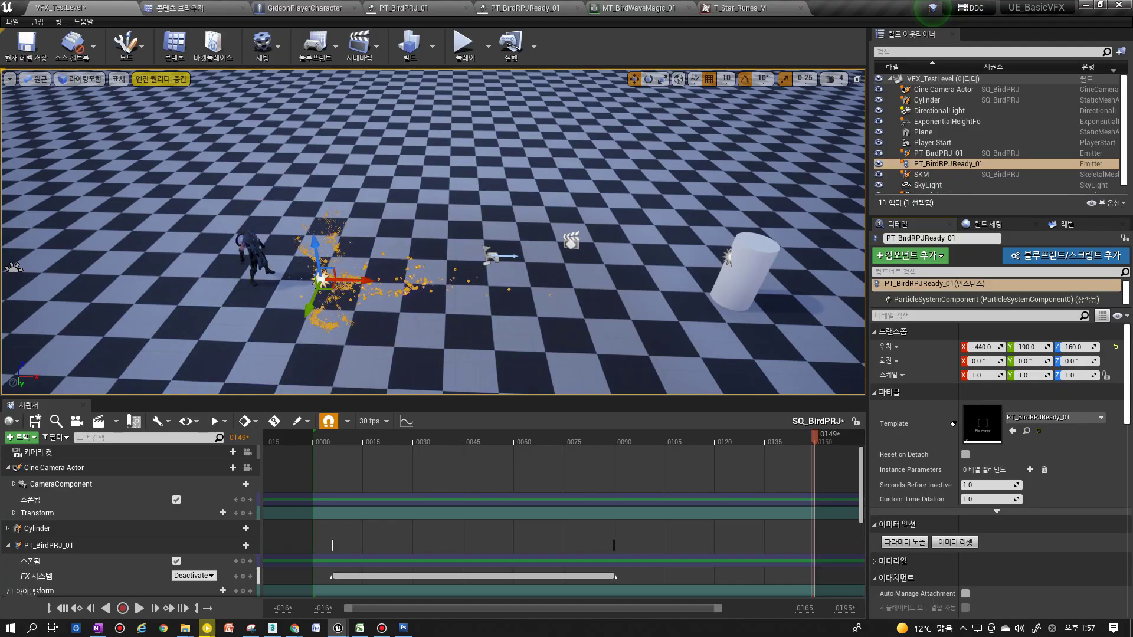
Return to PT_BirdRPJReady_01, enable the DustRing emitter and solo it
{"action": "left_click", "coordinate": [525, 8]}
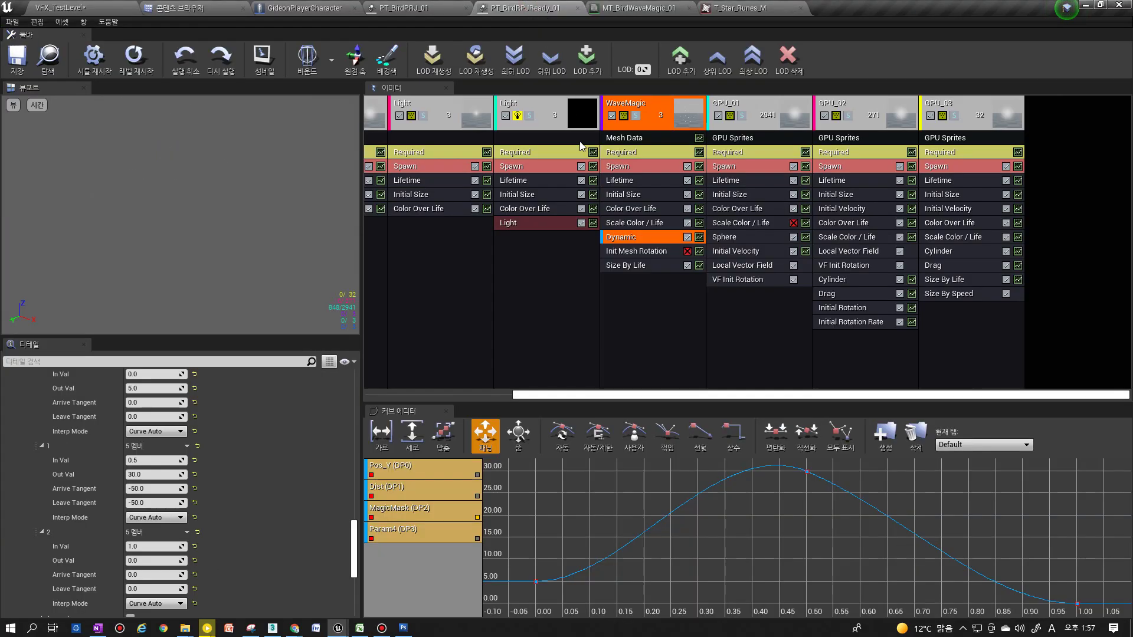
{"action": "left_click_drag", "start_coordinate": [563, 400], "coordinate": [416, 399]}
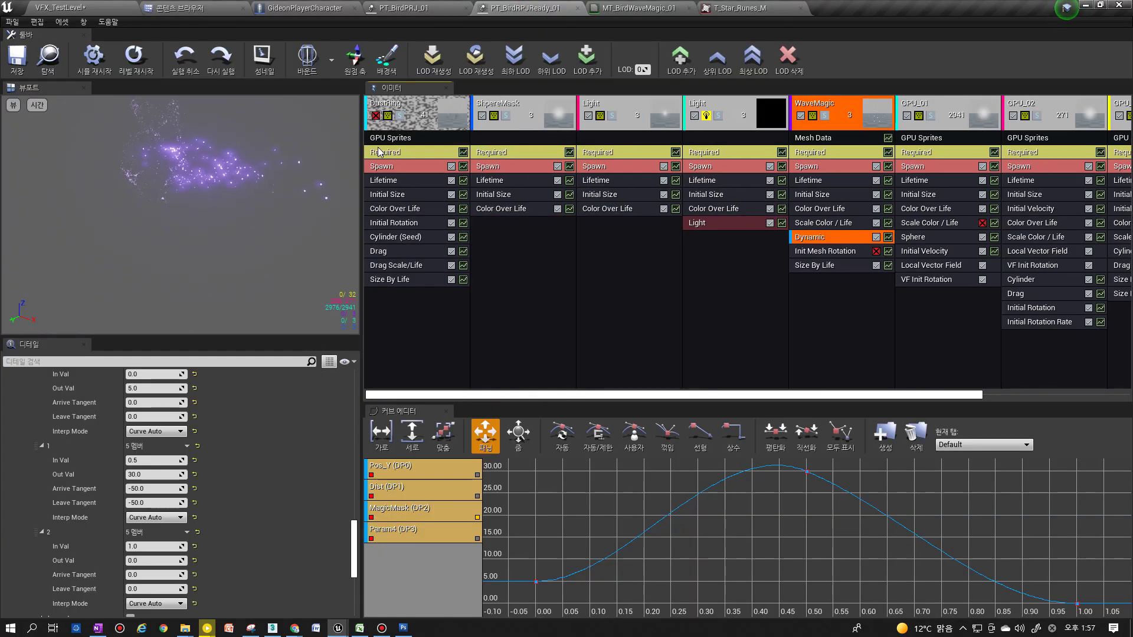
{"action": "left_click", "coordinate": [376, 117]}
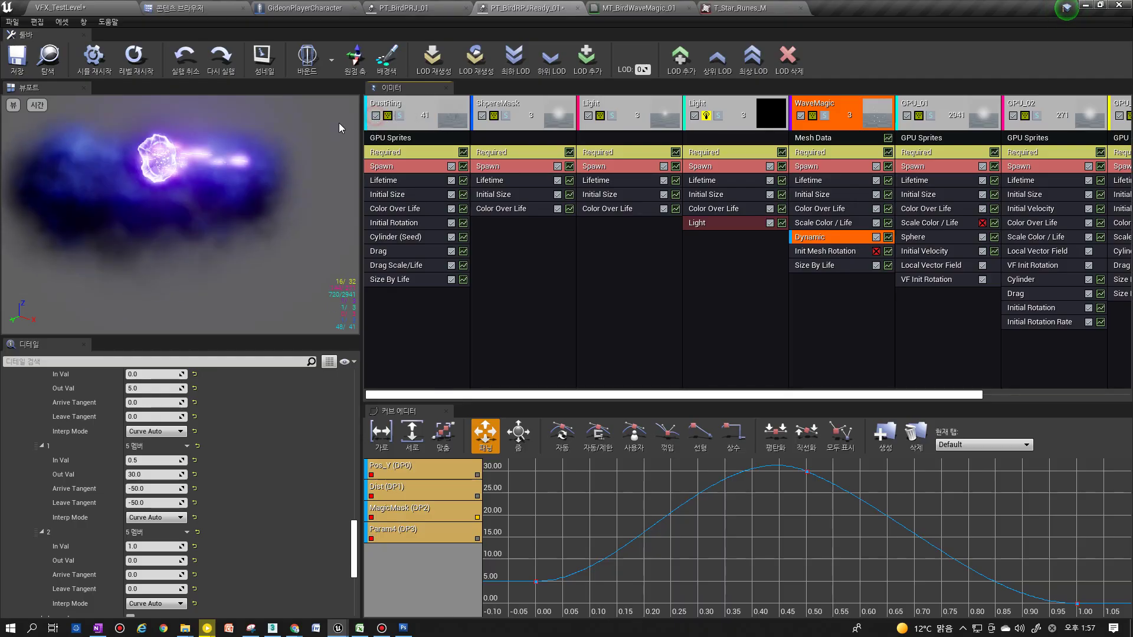
{"action": "left_click", "coordinate": [399, 116]}
Inspect DustRing's Drag and Spawn settings and toggle its solo to compare it with the full effect
{"action": "left_click", "coordinate": [397, 250]}
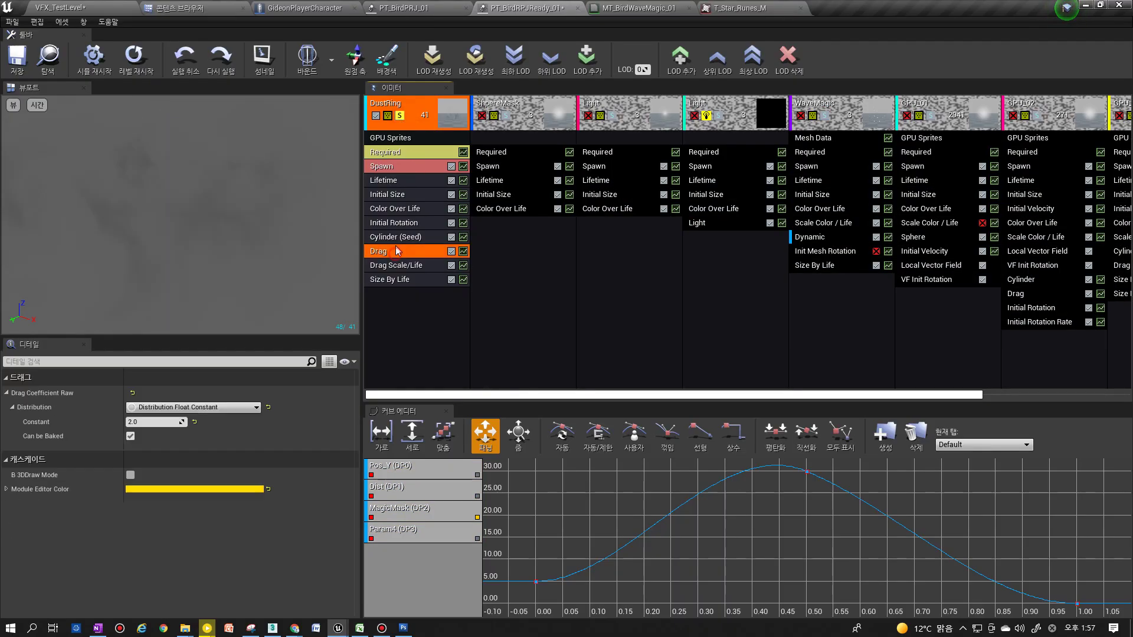
{"action": "left_click", "coordinate": [390, 165]}
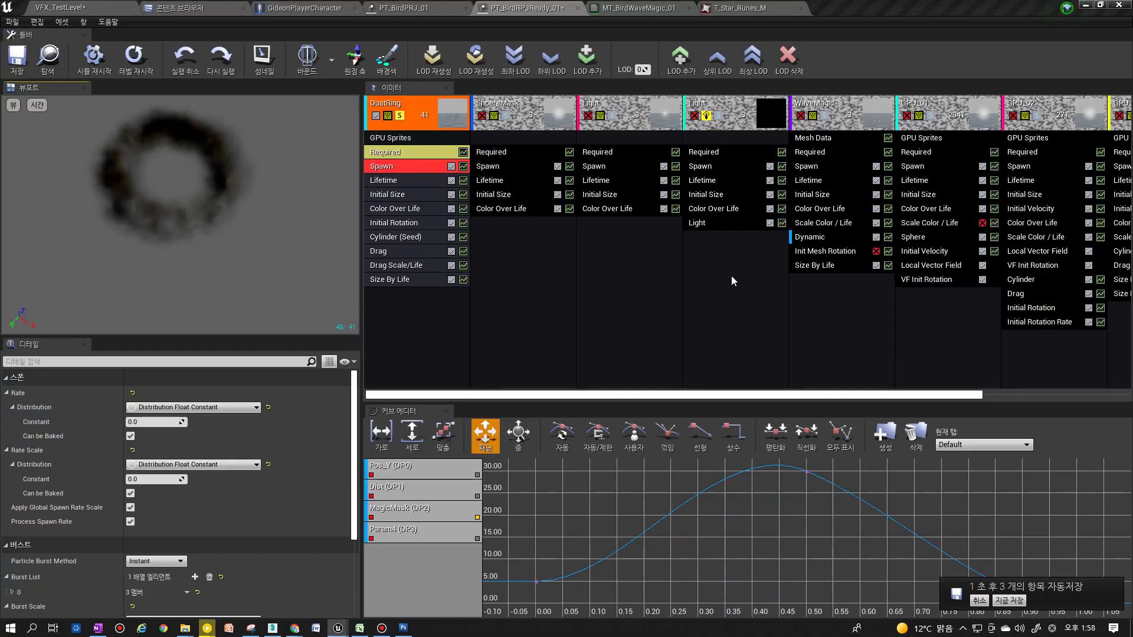
{"action": "left_click", "coordinate": [399, 115]}
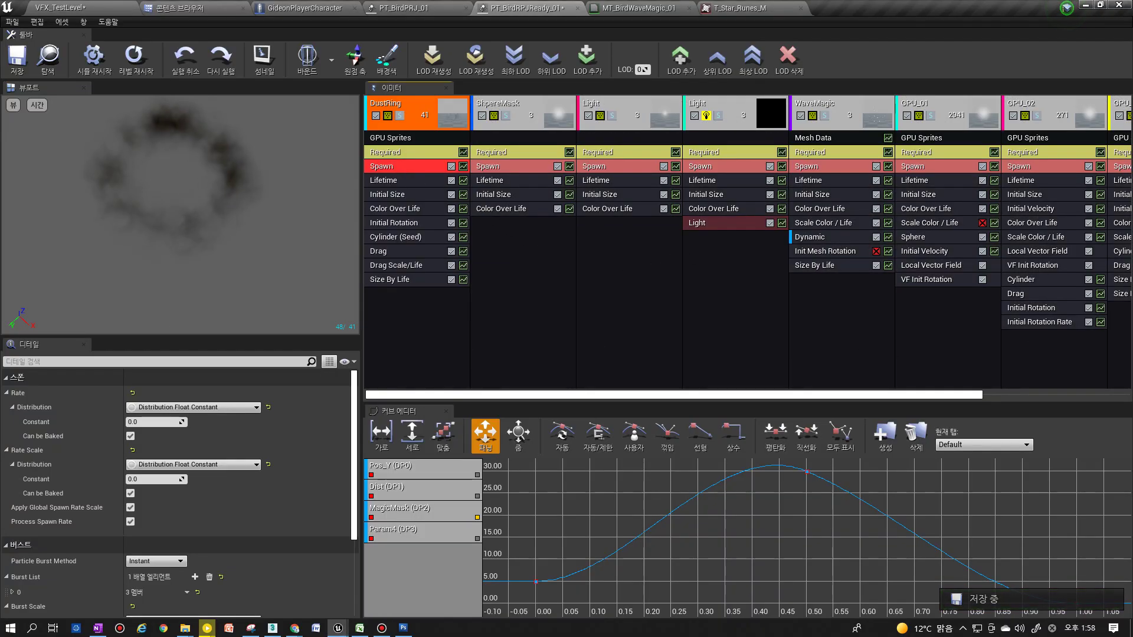
{"action": "left_click", "coordinate": [399, 116]}
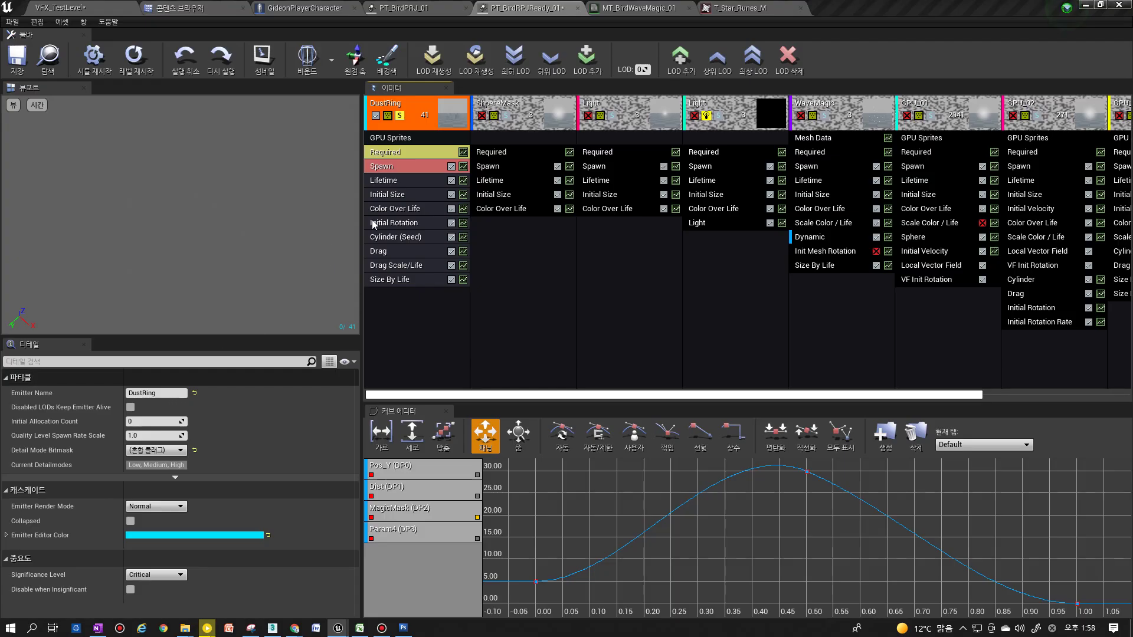
Set the Count of DustRing's first Burst List entry in the Spawn module to 1
{"action": "left_click", "coordinate": [387, 169]}
{"action": "scroll", "coordinate": [145, 478], "scroll_direction": "down", "scroll_amount": 2}
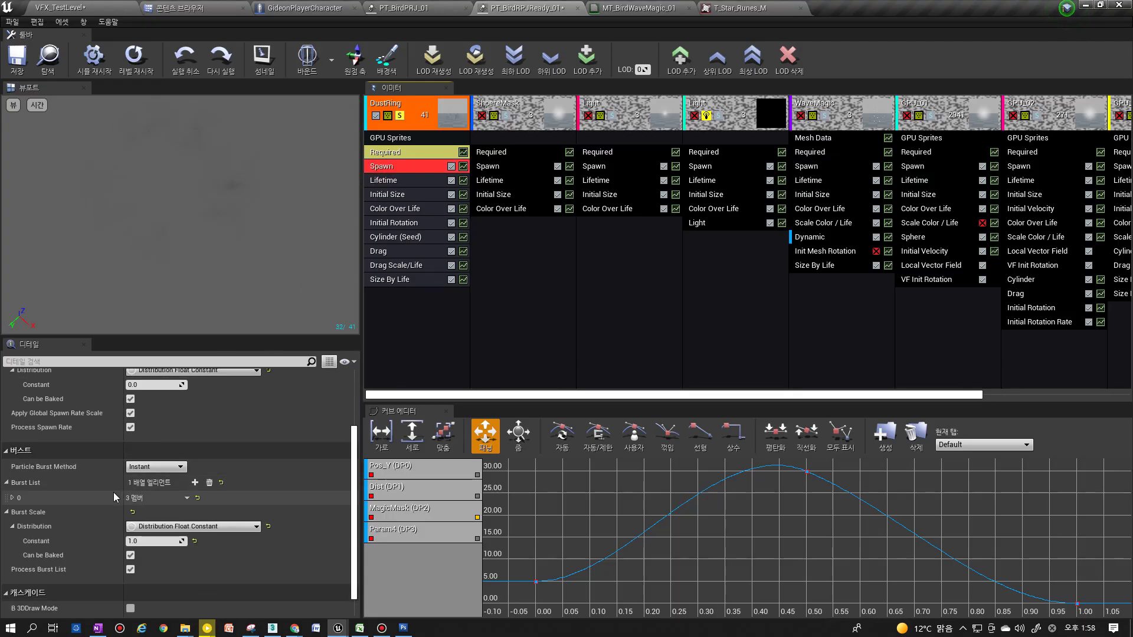
{"action": "left_click", "coordinate": [12, 498]}
{"action": "left_click", "coordinate": [159, 513]}
{"action": "type", "text": "1"}
{"action": "key", "text": "Return"}
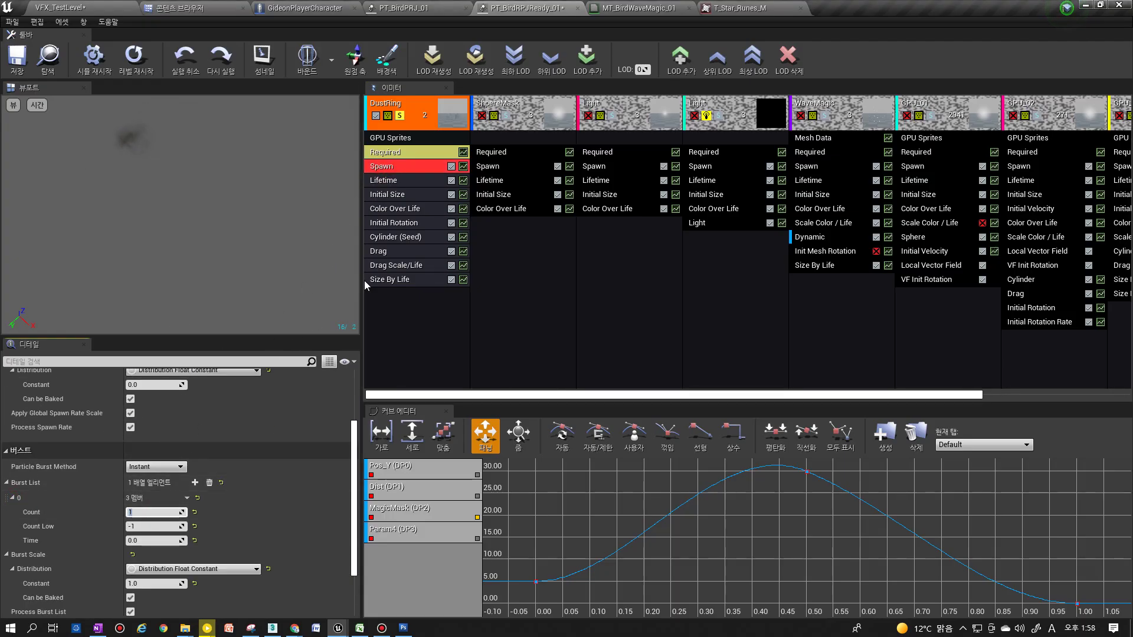
Set the Emitter Delay in DustRing's Required module to 0
{"action": "left_click", "coordinate": [410, 156]}
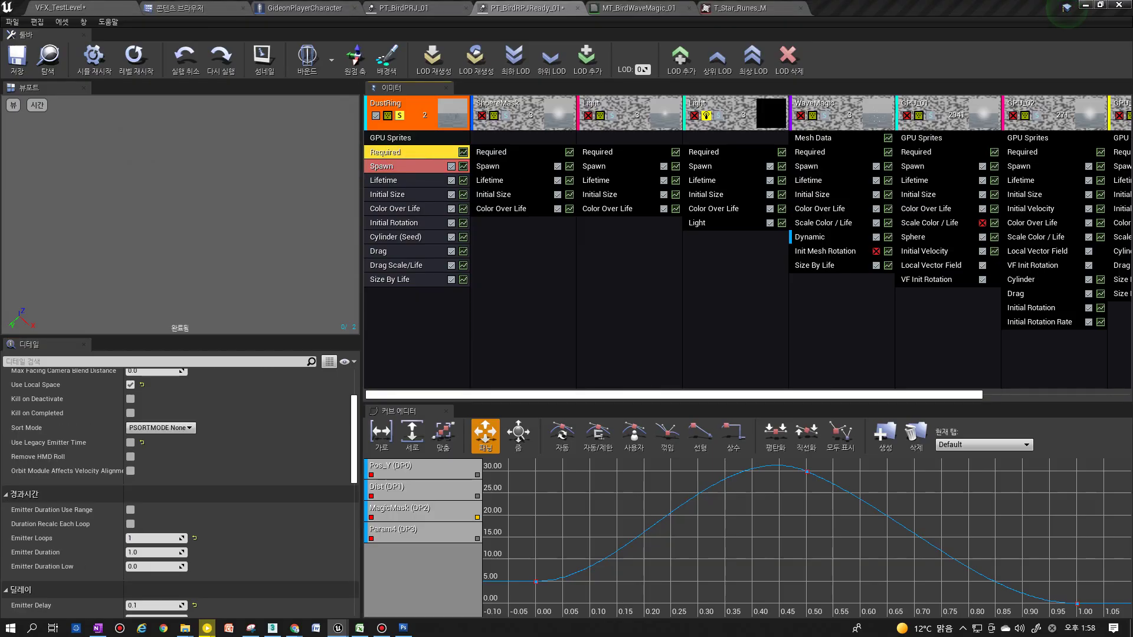
{"action": "scroll", "coordinate": [160, 459], "scroll_direction": "up", "scroll_amount": 3}
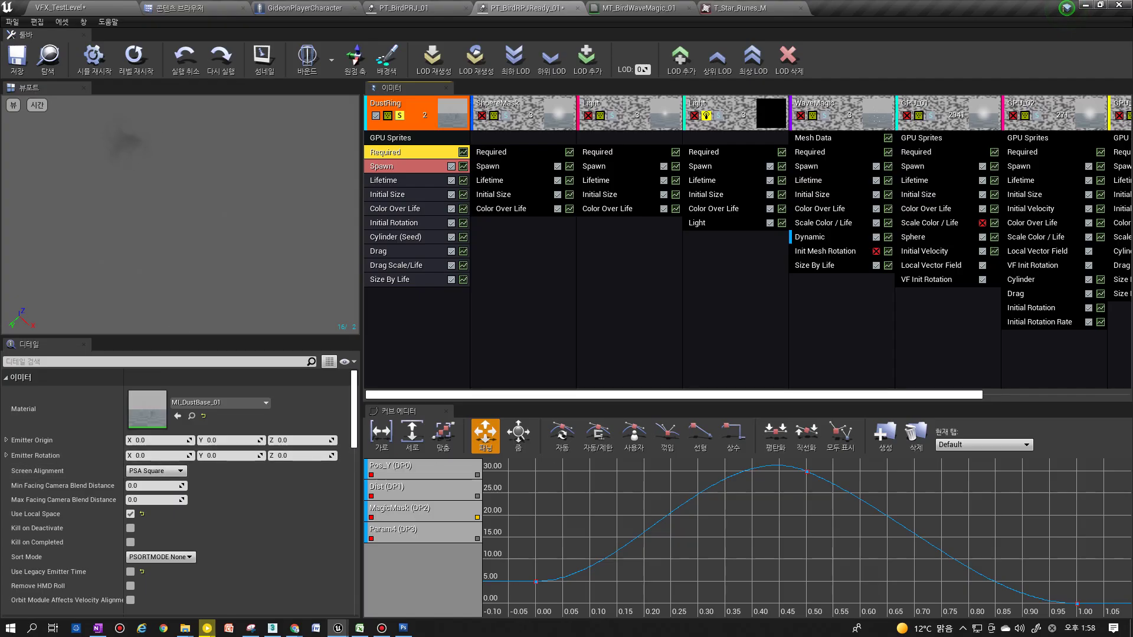
{"action": "scroll", "coordinate": [168, 518], "scroll_direction": "down", "scroll_amount": 5}
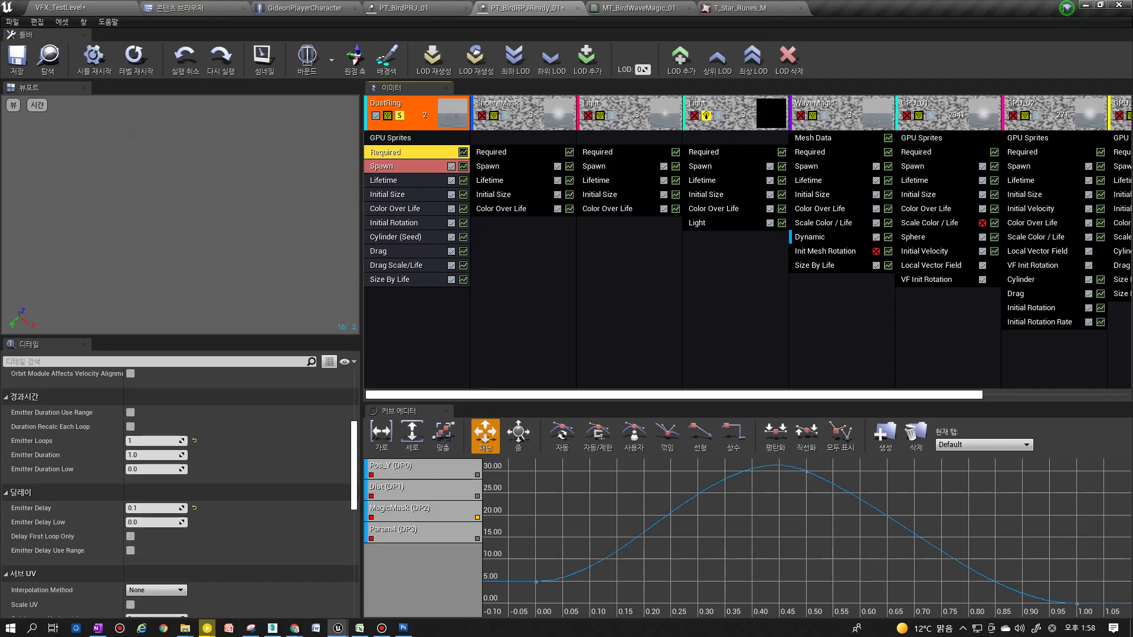
{"action": "left_click", "coordinate": [145, 513]}
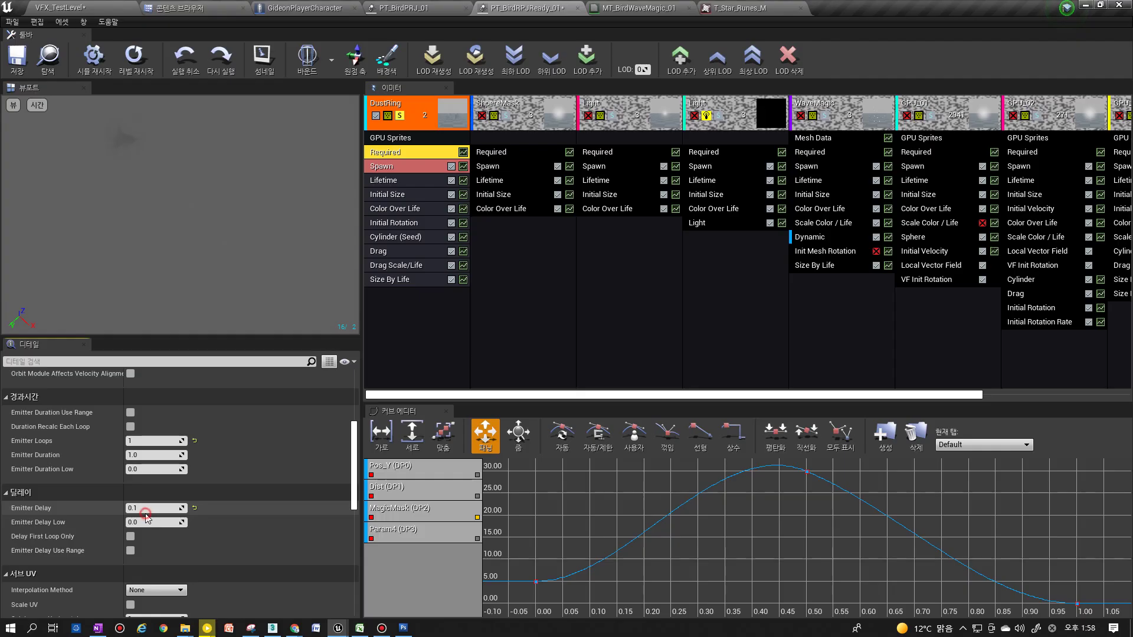
{"action": "type", "text": "0"}
{"action": "key", "text": "Return"}
Change the Lifetime distribution of DustRing to Distribution Float Constant
{"action": "left_click", "coordinate": [404, 181]}
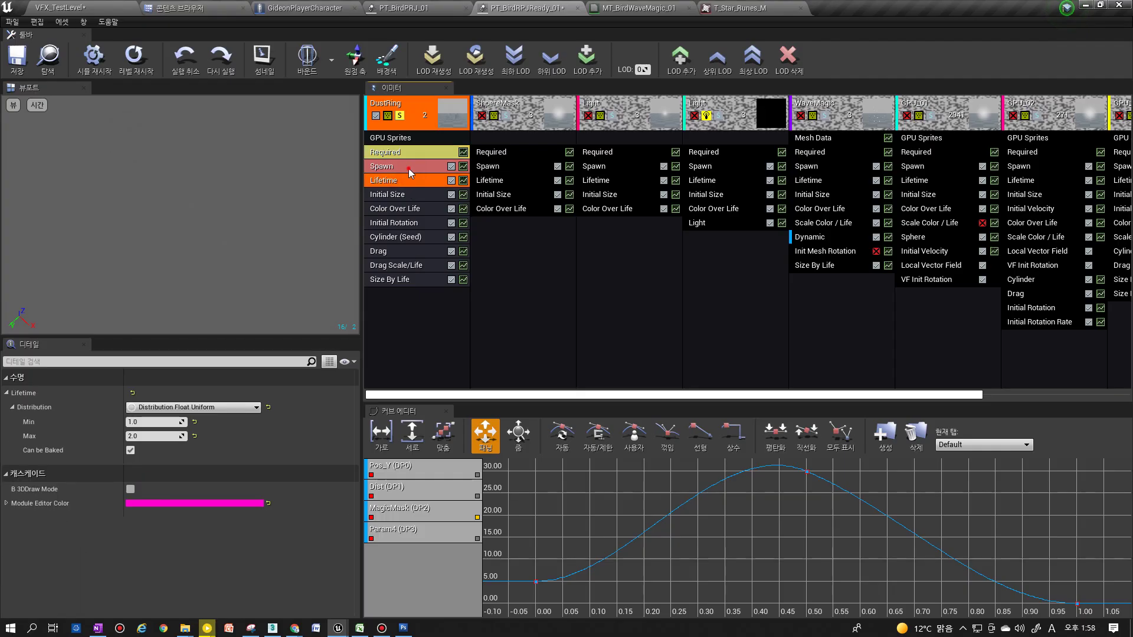
{"action": "left_click", "coordinate": [408, 167]}
{"action": "left_click", "coordinate": [391, 185]}
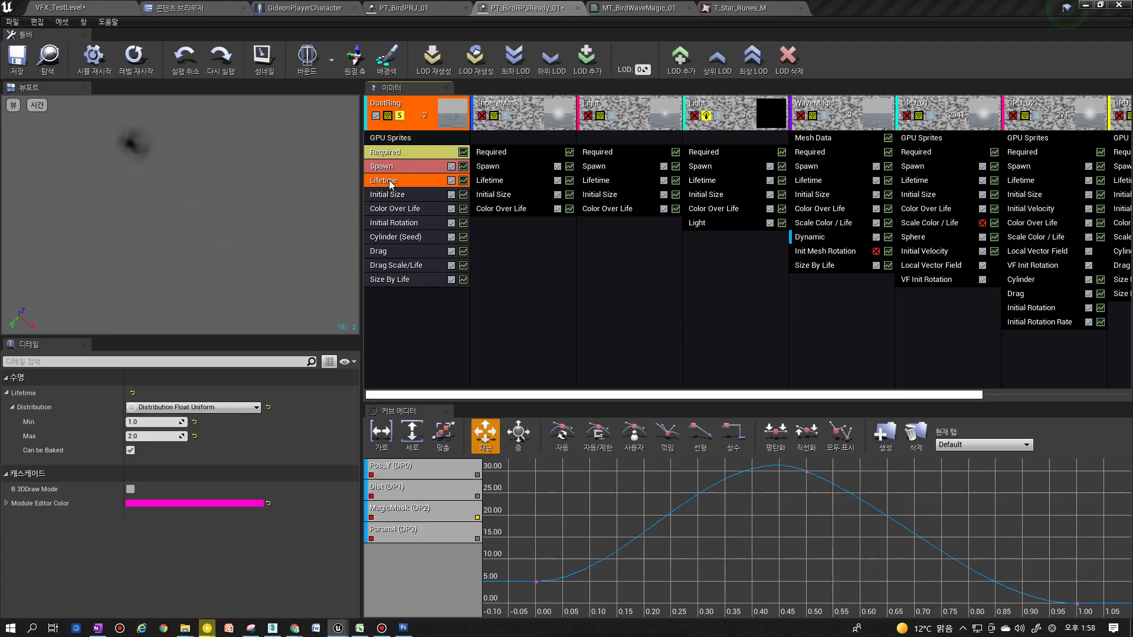
{"action": "left_click", "coordinate": [189, 407]}
{"action": "left_click", "coordinate": [166, 432]}
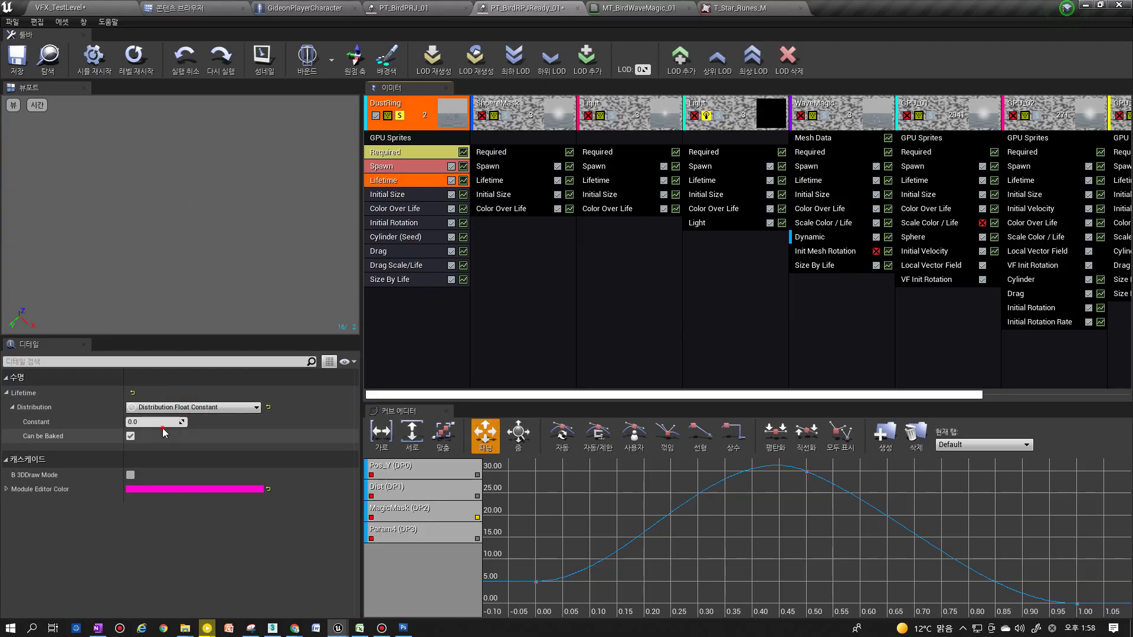
Change DustRing's Initial Size to Distribution Vector Constant with an X value of 300
{"action": "left_click", "coordinate": [403, 195]}
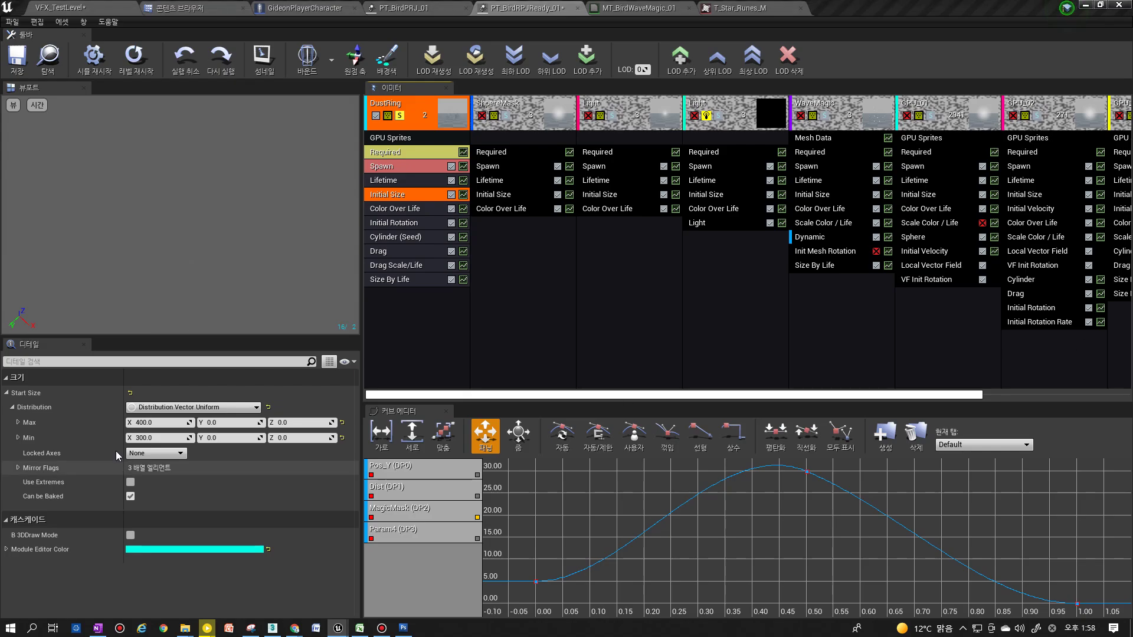
{"action": "left_click", "coordinate": [195, 407]}
{"action": "left_click", "coordinate": [165, 433]}
{"action": "left_click", "coordinate": [162, 424]}
{"action": "type", "text": "300.0"}
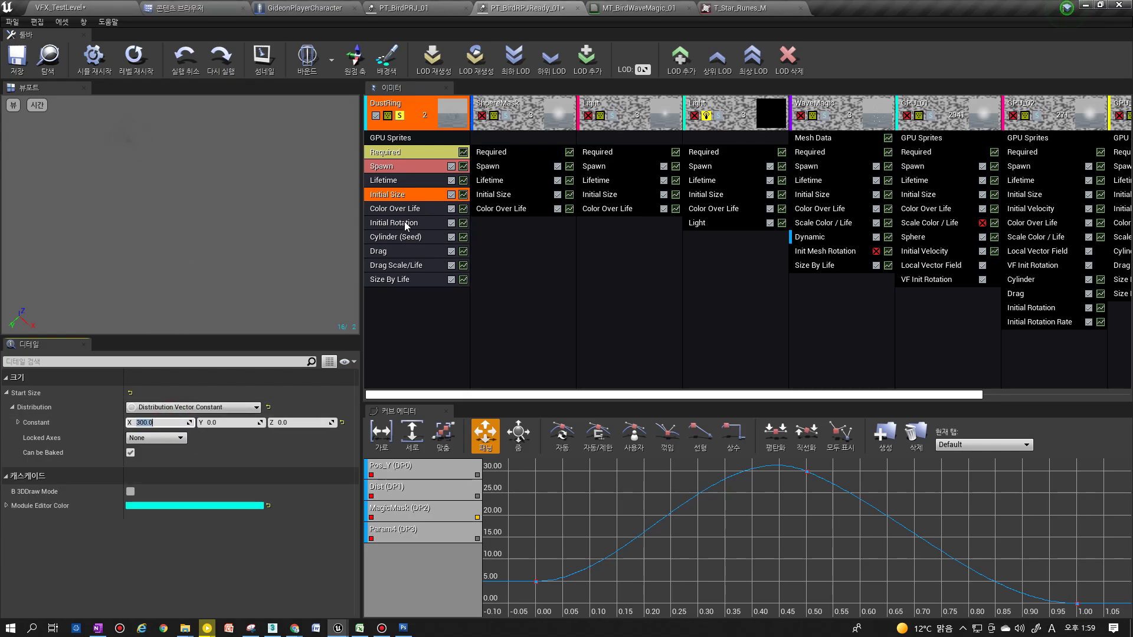
Examine DustRing's Color Over Life points and how the MT_DustBase_01 parent material's graph uses the Particle Color channels
{"action": "left_click", "coordinate": [395, 208]}
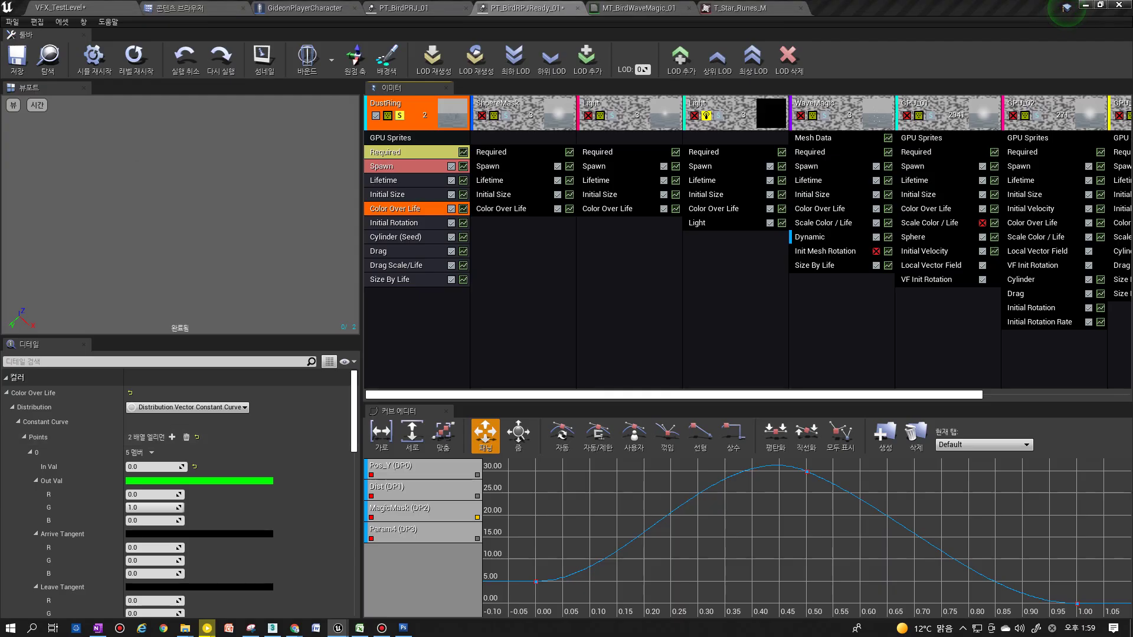
{"action": "scroll", "coordinate": [232, 464], "scroll_direction": "down", "scroll_amount": 5}
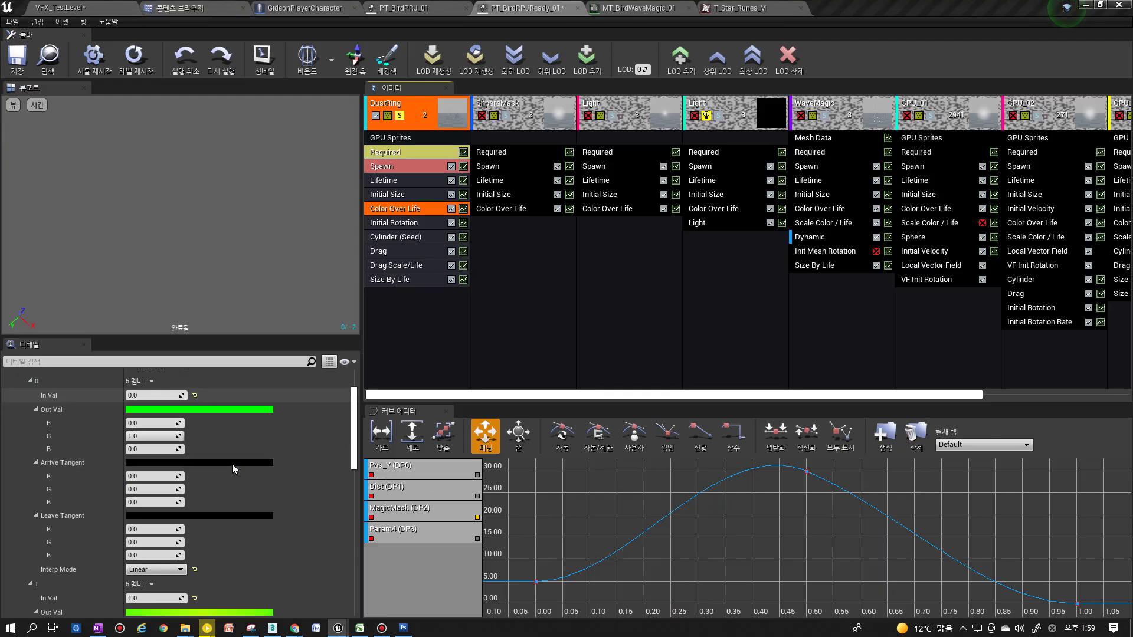
{"action": "left_click", "coordinate": [400, 154]}
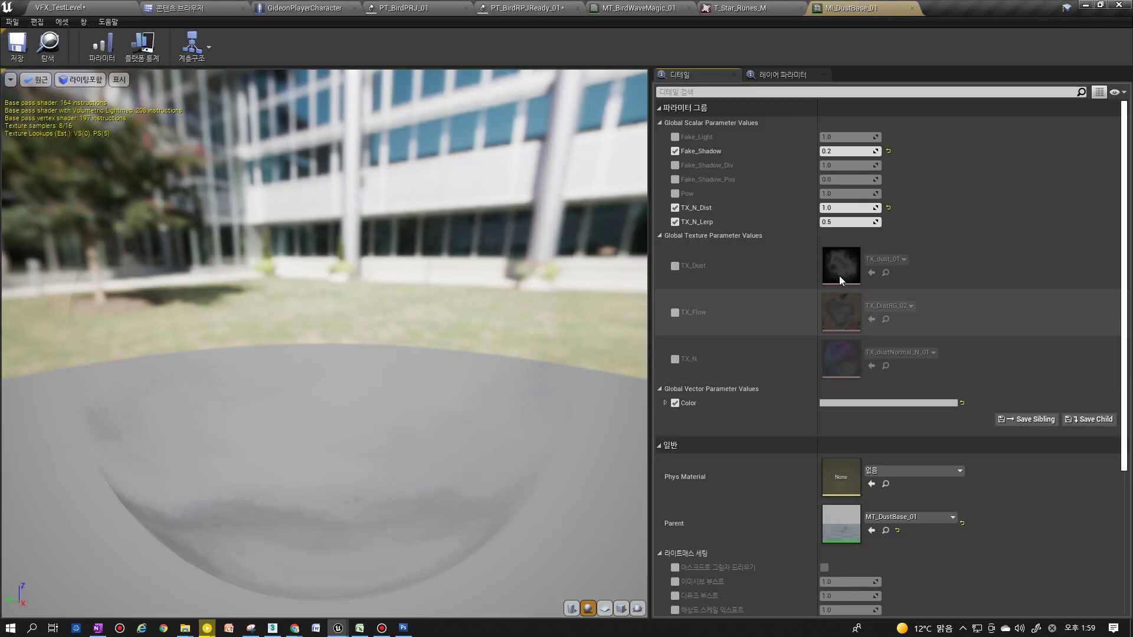
{"action": "double_click", "coordinate": [850, 515]}
{"action": "scroll", "coordinate": [622, 383], "scroll_direction": "down", "scroll_amount": 7}
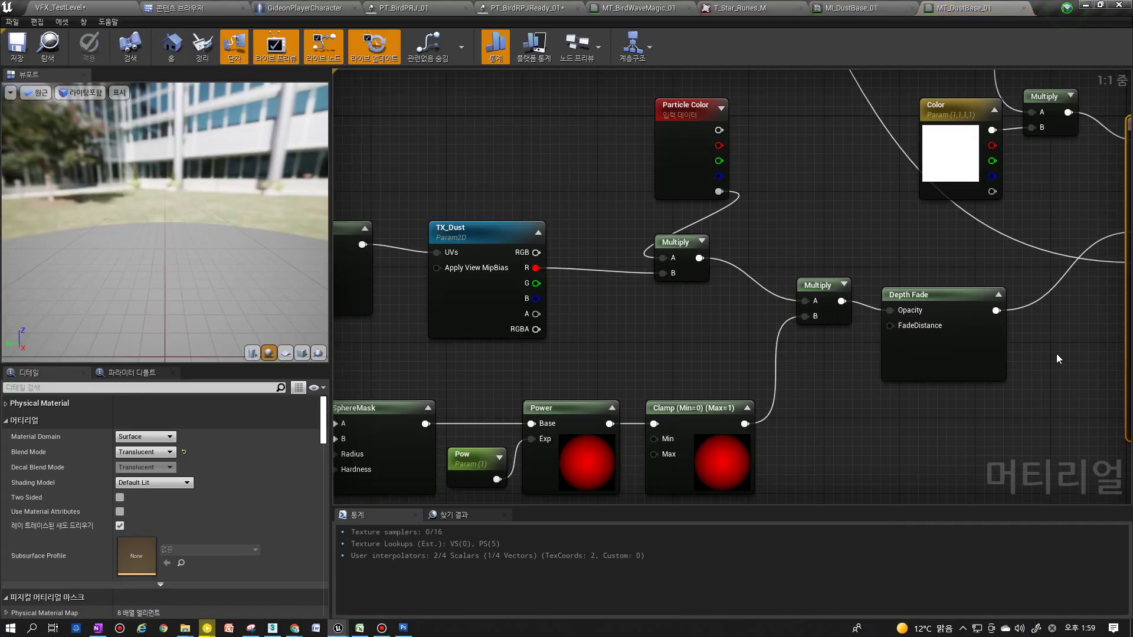
{"action": "scroll", "coordinate": [971, 387], "scroll_direction": "up", "scroll_amount": 3}
{"action": "right_click_drag", "start_coordinate": [970, 387], "coordinate": [1131, 383]}
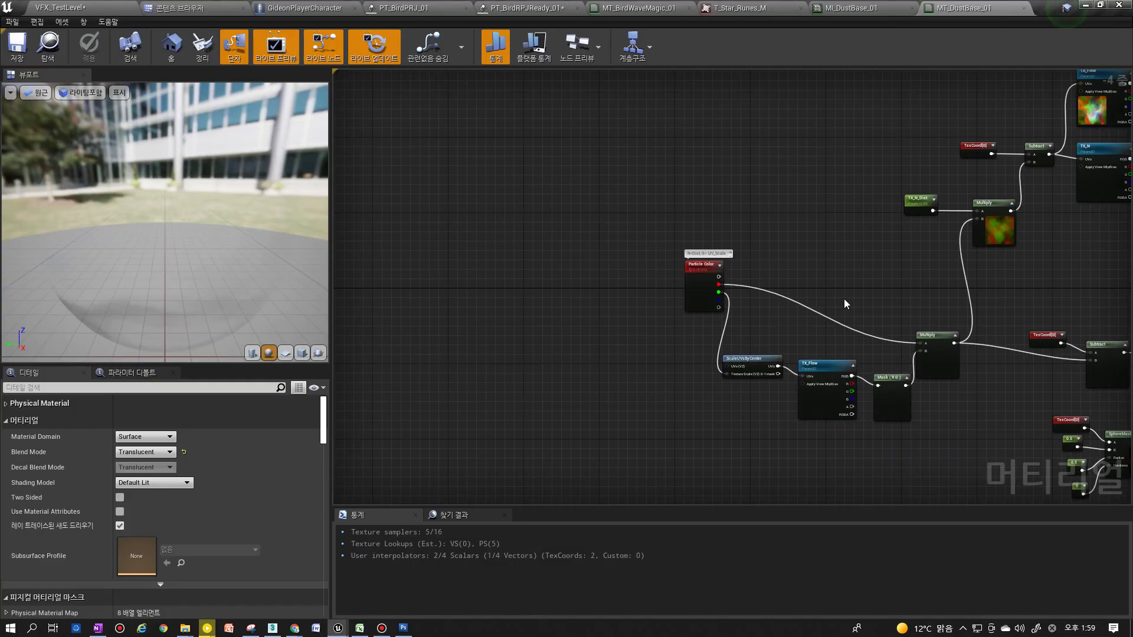
{"action": "right_click_drag", "start_coordinate": [909, 340], "coordinate": [389, 336]}
{"action": "right_click_drag", "start_coordinate": [499, 305], "coordinate": [564, 342]}
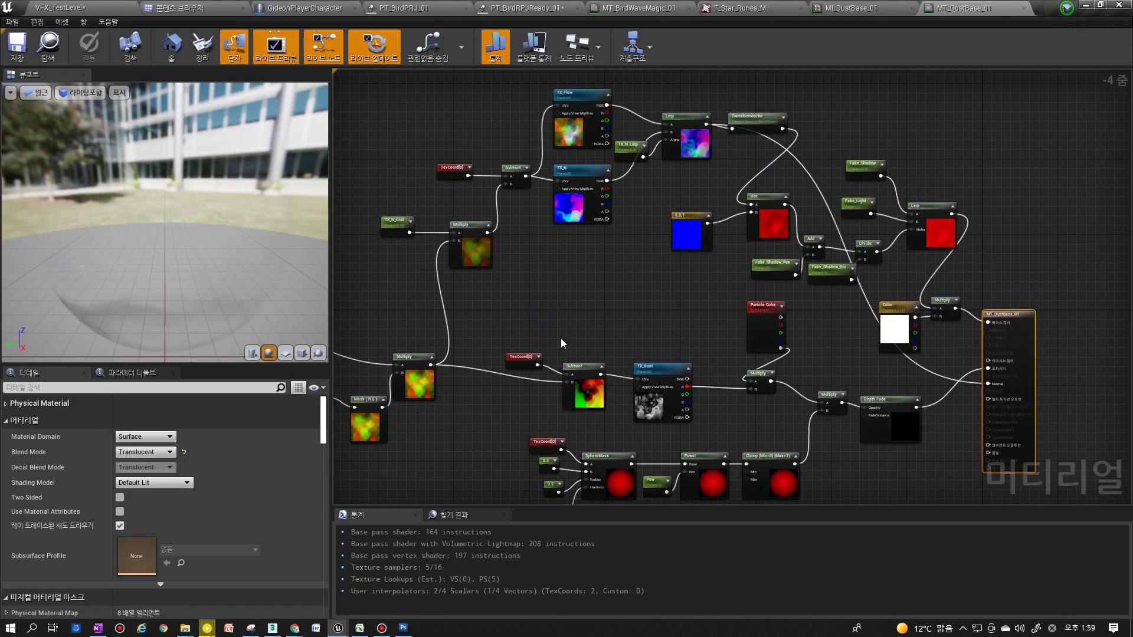
{"action": "right_click_drag", "start_coordinate": [657, 272], "coordinate": [722, 339]}
{"action": "scroll", "coordinate": [440, 327], "scroll_direction": "up", "scroll_amount": 3}
{"action": "scroll", "coordinate": [437, 333], "scroll_direction": "up", "scroll_amount": 1}
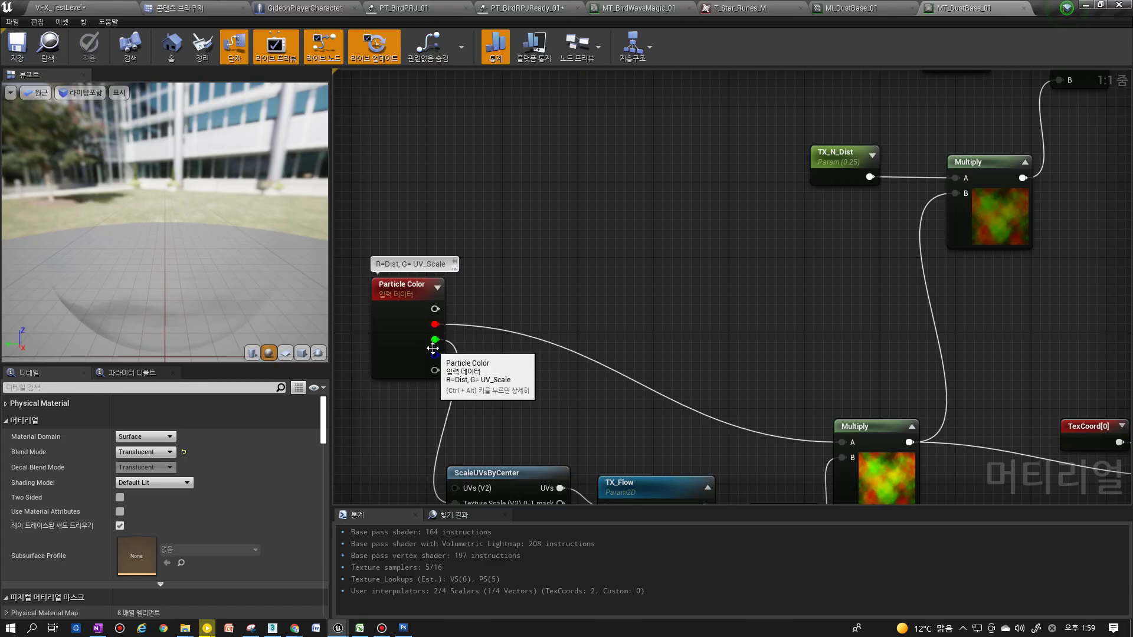
{"action": "right_click_drag", "start_coordinate": [519, 351], "coordinate": [433, 219]}
{"action": "right_click_drag", "start_coordinate": [800, 185], "coordinate": [592, 135]}
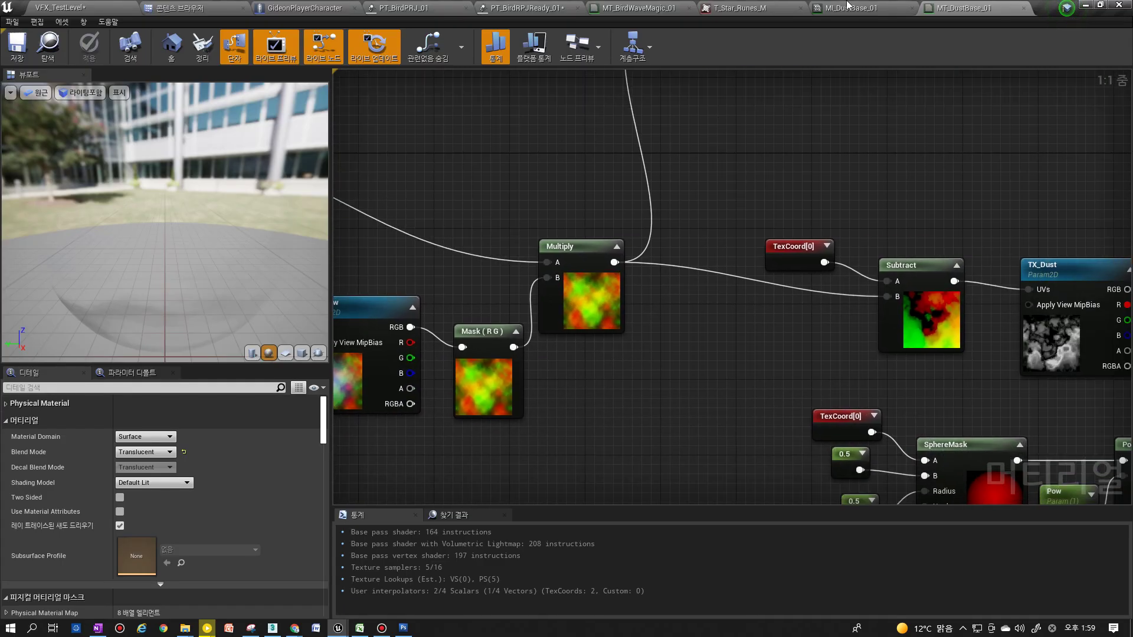
{"action": "right_click_drag", "start_coordinate": [910, 156], "coordinate": [652, 201]}
Close the T_Star_Runes_M and MI_DustBase_01 editors and return to PT_BirdRPJReady_01
{"action": "left_click", "coordinate": [726, 8]}
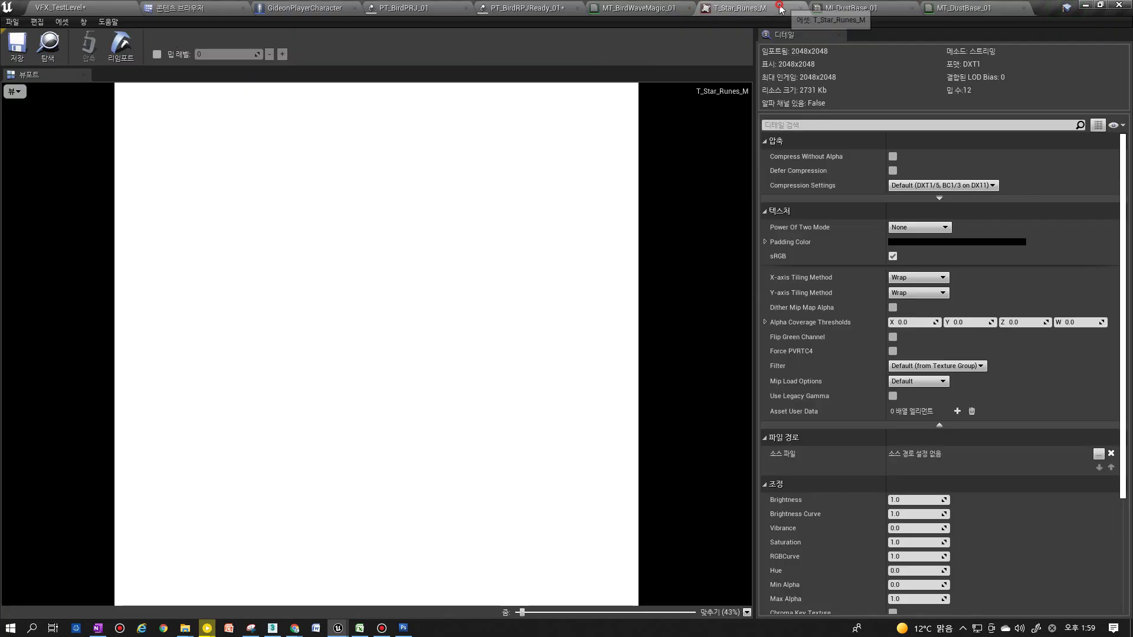
{"action": "left_click", "coordinate": [801, 8]}
{"action": "left_click", "coordinate": [750, 8]}
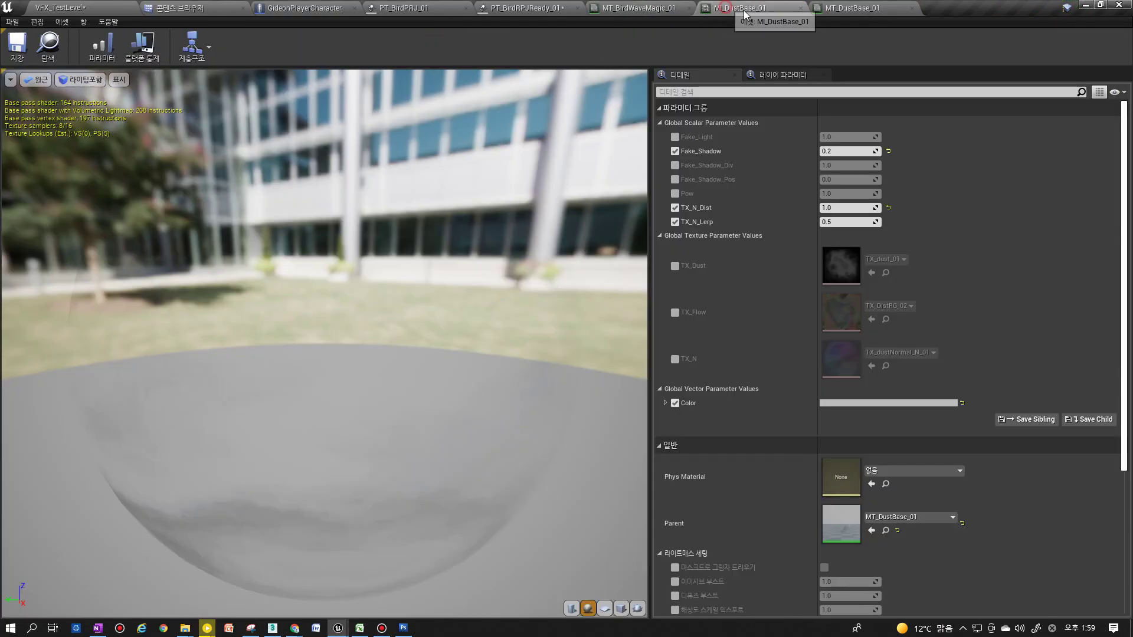
{"action": "left_click", "coordinate": [801, 8]}
{"action": "left_click", "coordinate": [745, 8]}
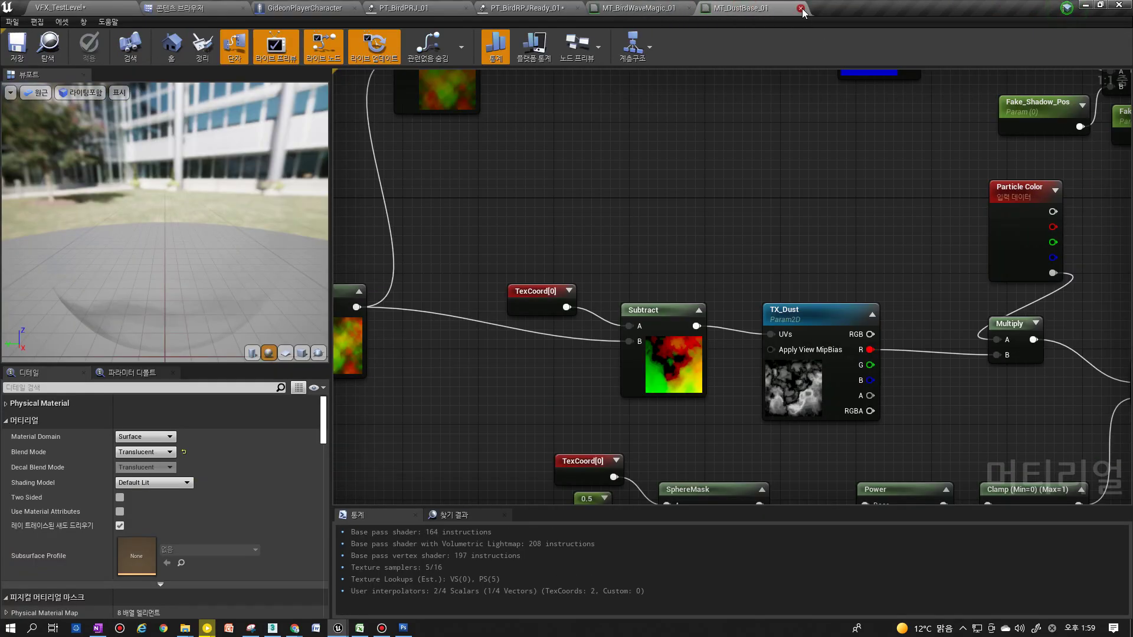
{"action": "left_click", "coordinate": [646, 8]}
{"action": "left_click", "coordinate": [552, 7]}
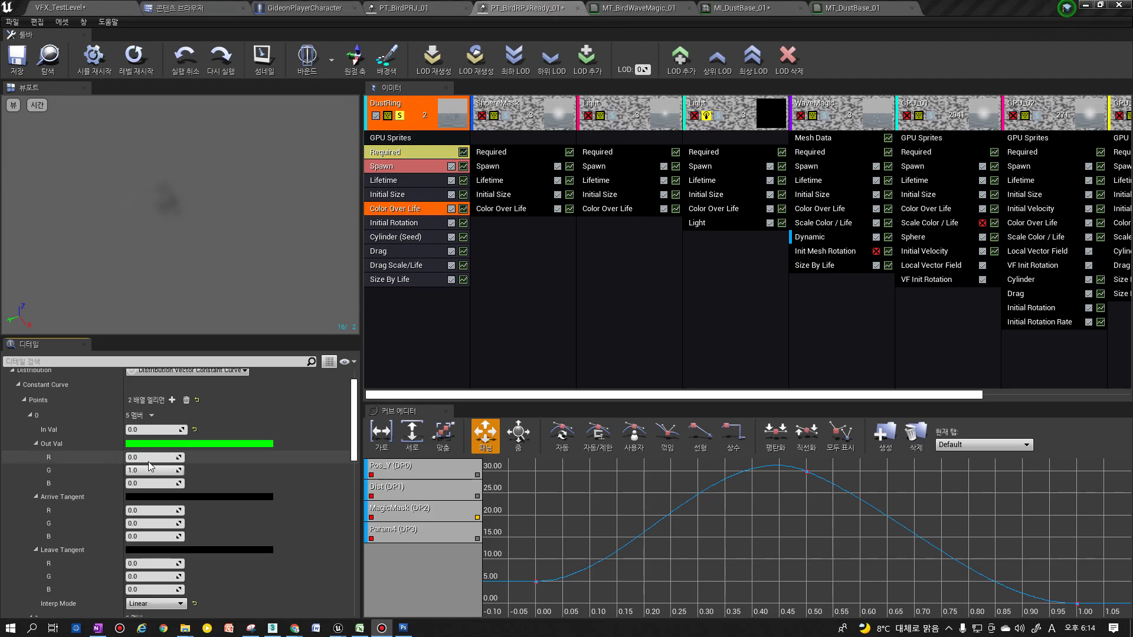
Set the R Out Val of point 1 in DustRing's Color Over Life curve to 1
{"action": "left_click", "coordinate": [147, 458]}
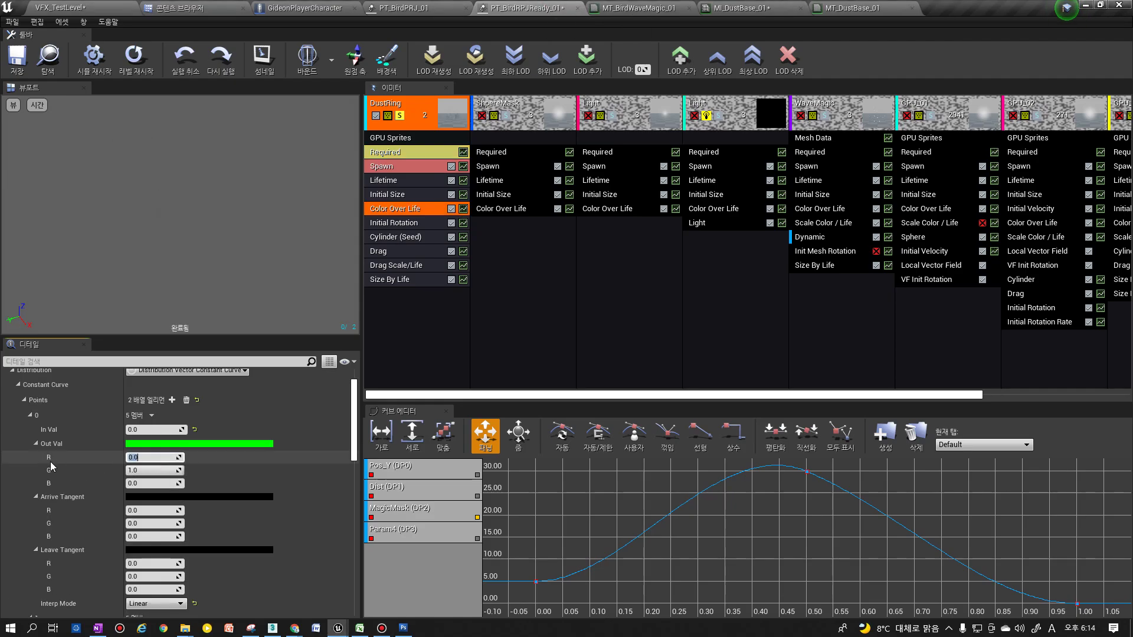
{"action": "scroll", "coordinate": [118, 456], "scroll_direction": "down", "scroll_amount": 3}
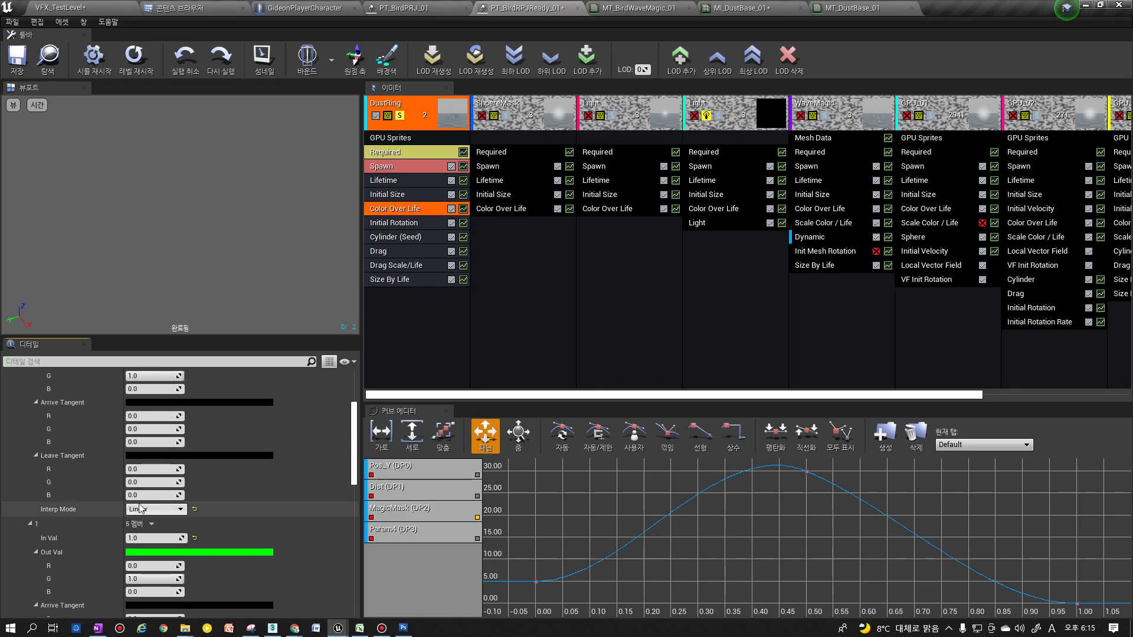
{"action": "left_click", "coordinate": [151, 566]}
{"action": "type", "text": "1"}
{"action": "key", "text": "Return"}
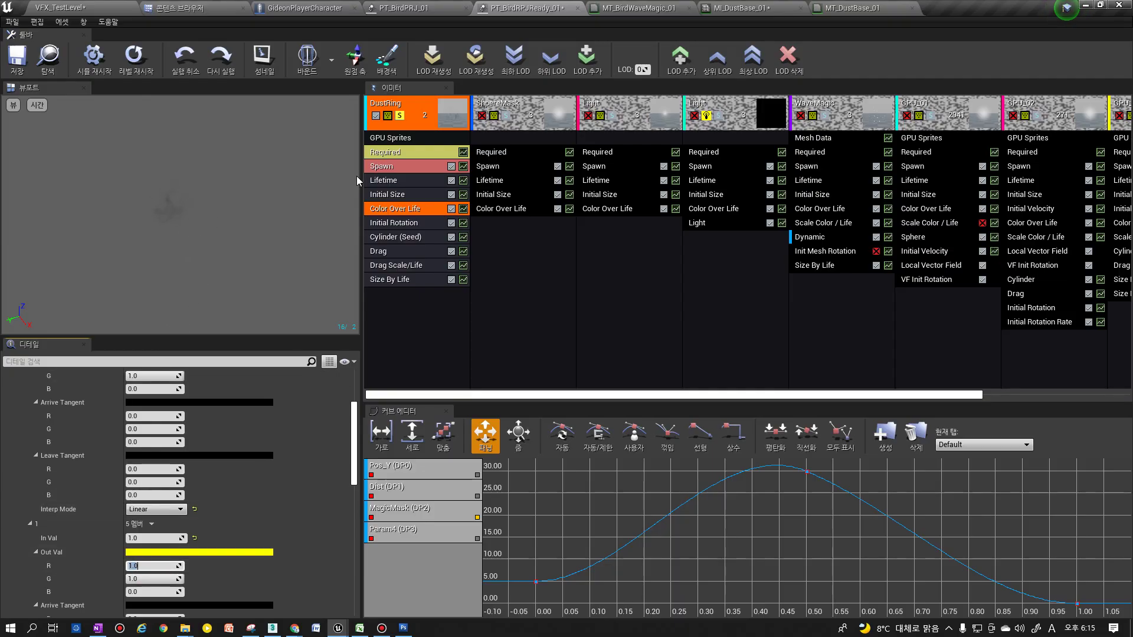
Locate DustRing's MI_DustBase_01 material in the Content Browser and duplicate it as MI_DustPurple
{"action": "left_click", "coordinate": [402, 152]}
{"action": "scroll", "coordinate": [152, 416], "scroll_direction": "up", "scroll_amount": 5}
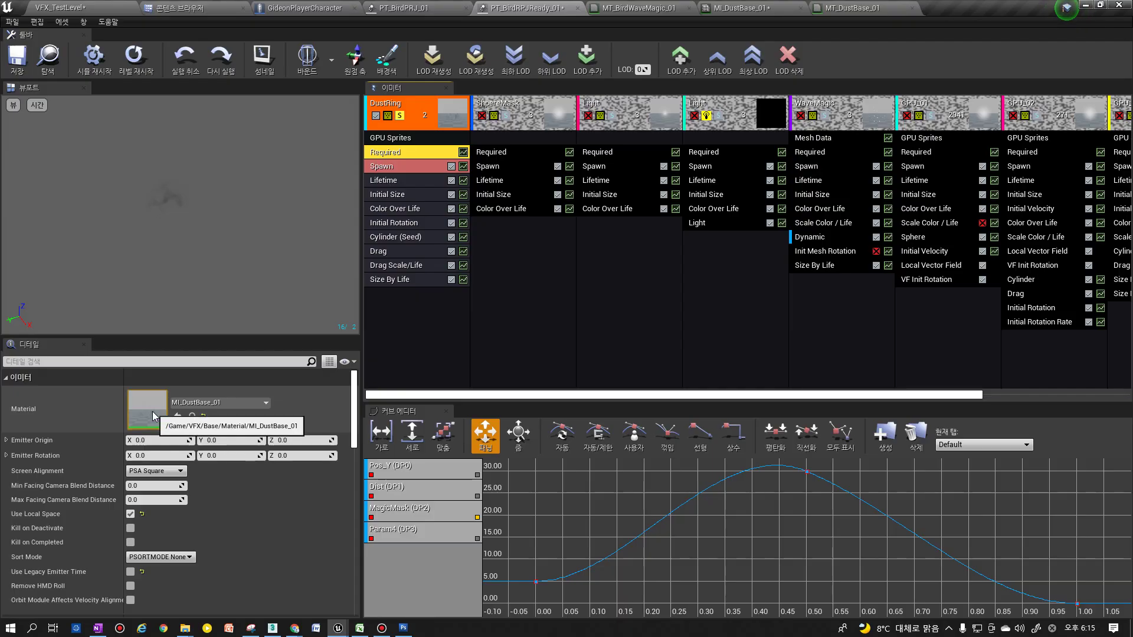
{"action": "left_click", "coordinate": [193, 417]}
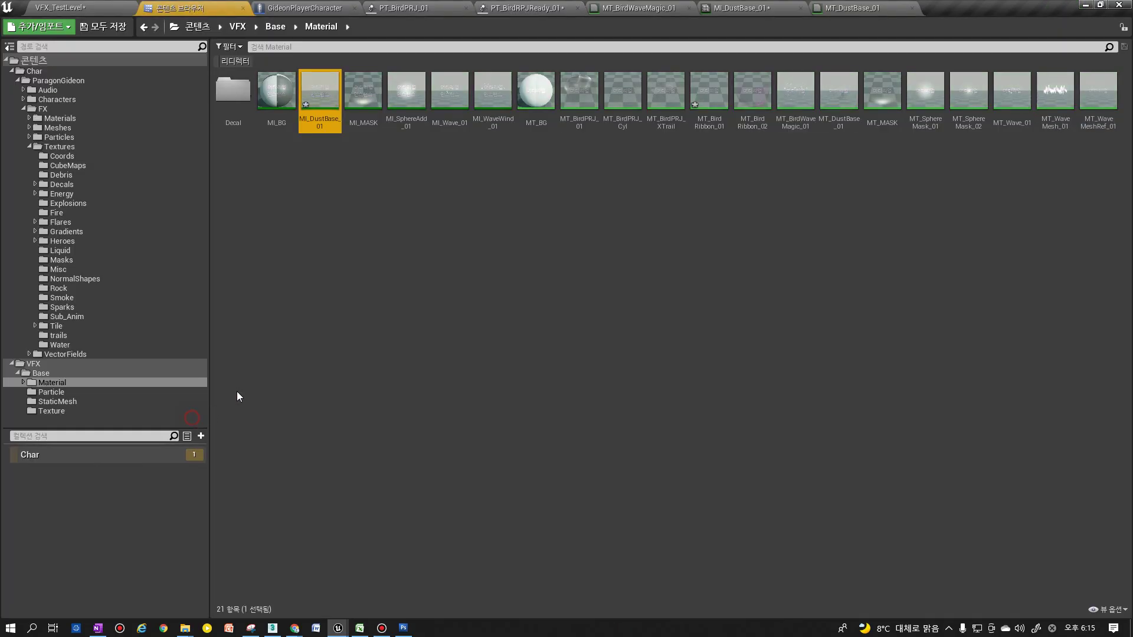
{"action": "right_click", "coordinate": [319, 107]}
{"action": "left_click", "coordinate": [338, 193]}
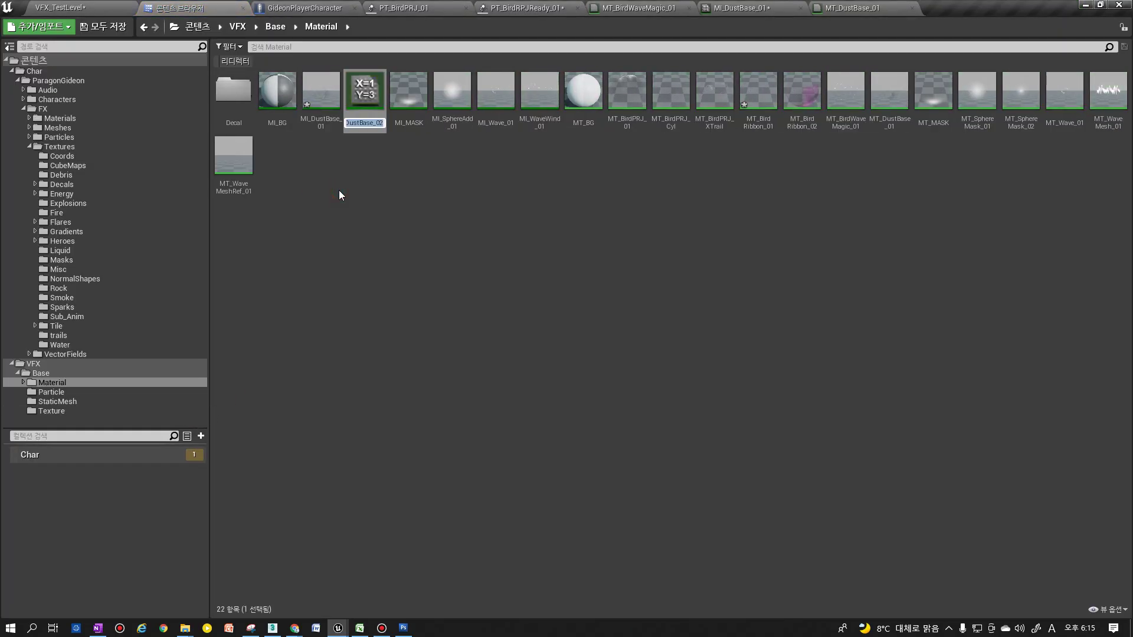
{"action": "type", "text": "MI_DustB"}
{"action": "key", "text": "BackSpace"}
{"action": "type", "text": "Purple"}
{"action": "key", "text": "Return"}
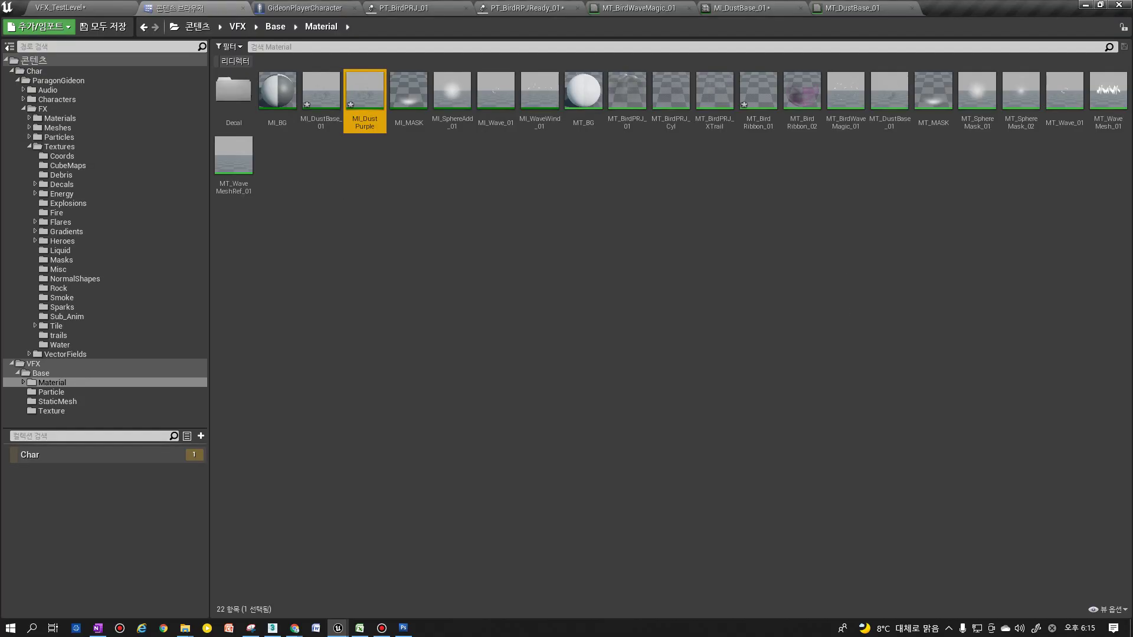
Open MI_DustPurple, expand its Color parameter and preview the material on a plane
{"action": "double_click", "coordinate": [364, 93]}
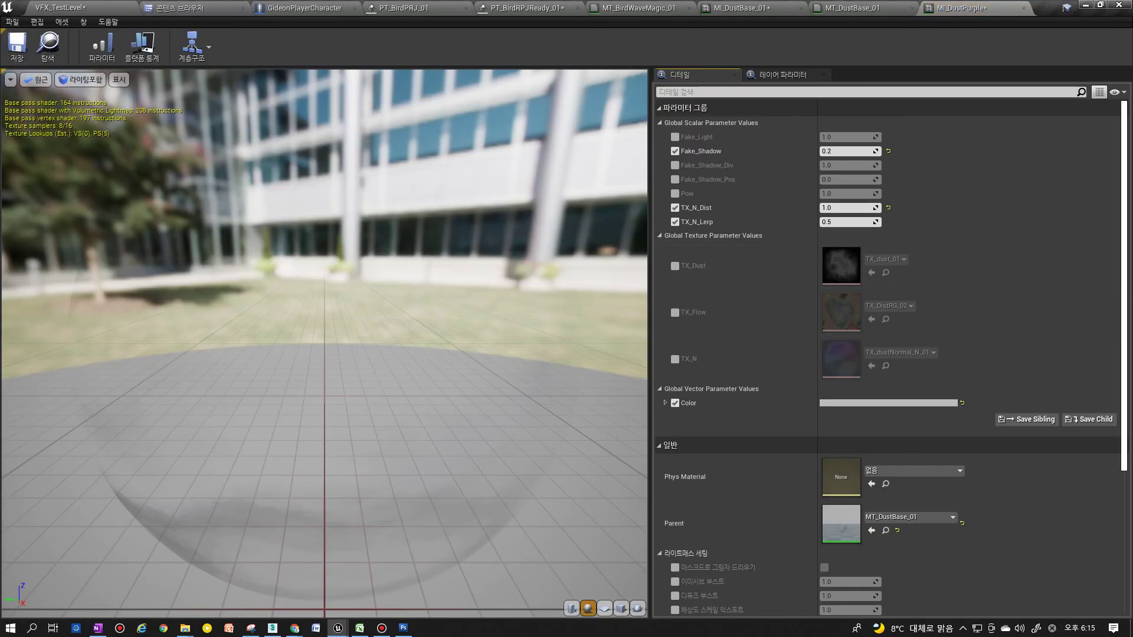
{"action": "left_click", "coordinate": [666, 403]}
{"action": "left_click", "coordinate": [604, 608]}
{"action": "left_click_drag", "start_coordinate": [501, 488], "coordinate": [531, 483]}
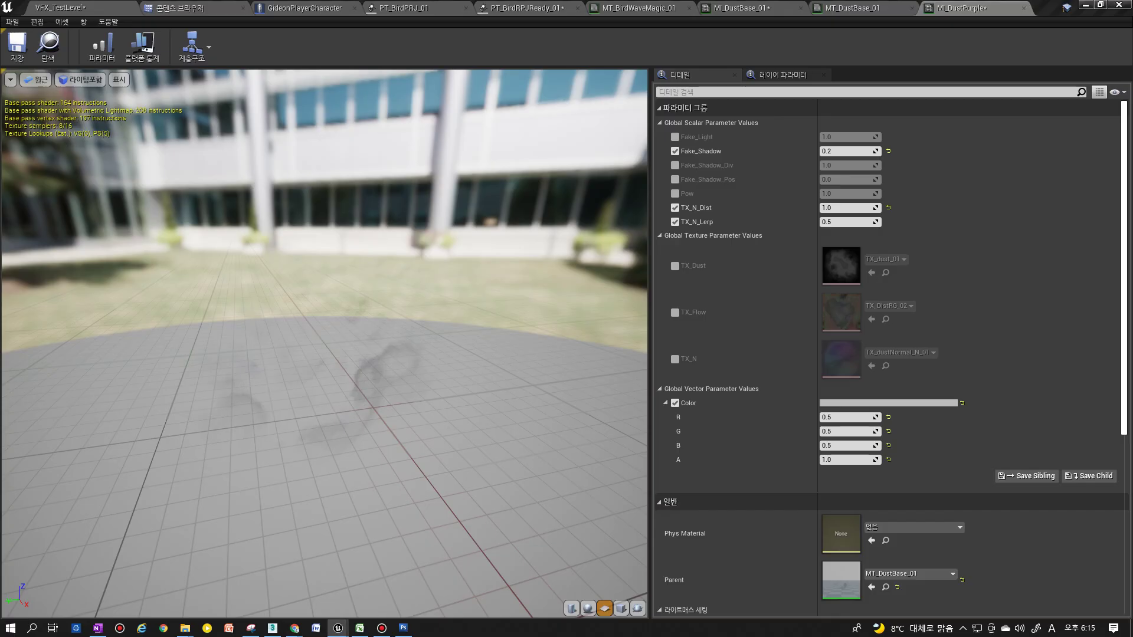
Set MI_DustPurple's Color parameter to R 1, G 0.1 and B 3 and check the tint in the preview
{"action": "left_click", "coordinate": [844, 417]}
{"action": "type", "text": "1"}
{"action": "left_click", "coordinate": [840, 431]}
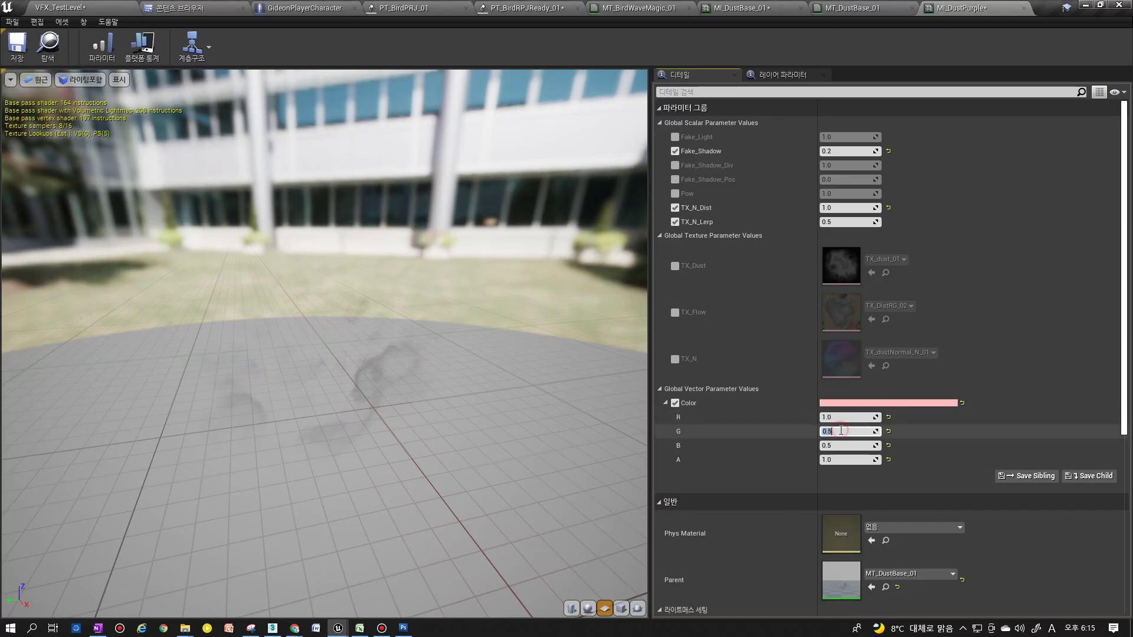
{"action": "left_click", "coordinate": [838, 444]}
{"action": "type", "text": "3"}
{"action": "key", "text": "Return"}
{"action": "left_click_drag", "start_coordinate": [324, 354], "coordinate": [345, 380]}
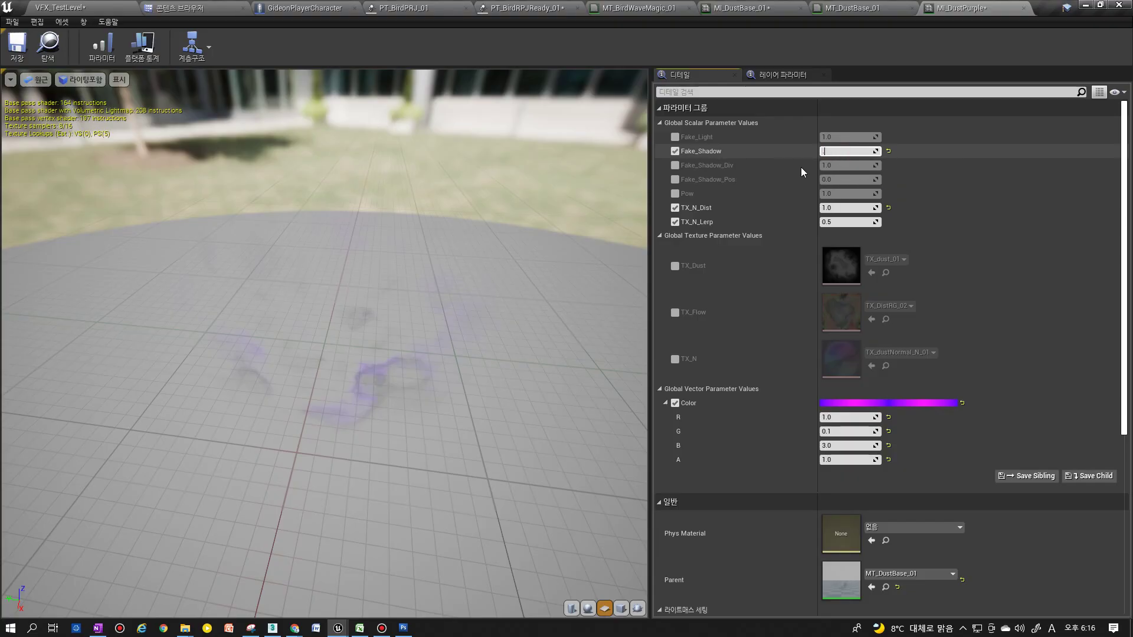
Set the Fake_Shadow parameter of MI_DustPurple to 0.3
{"action": "key", "text": "Return"}
{"action": "type", "text": "0.3"}
{"action": "key", "text": "Return"}
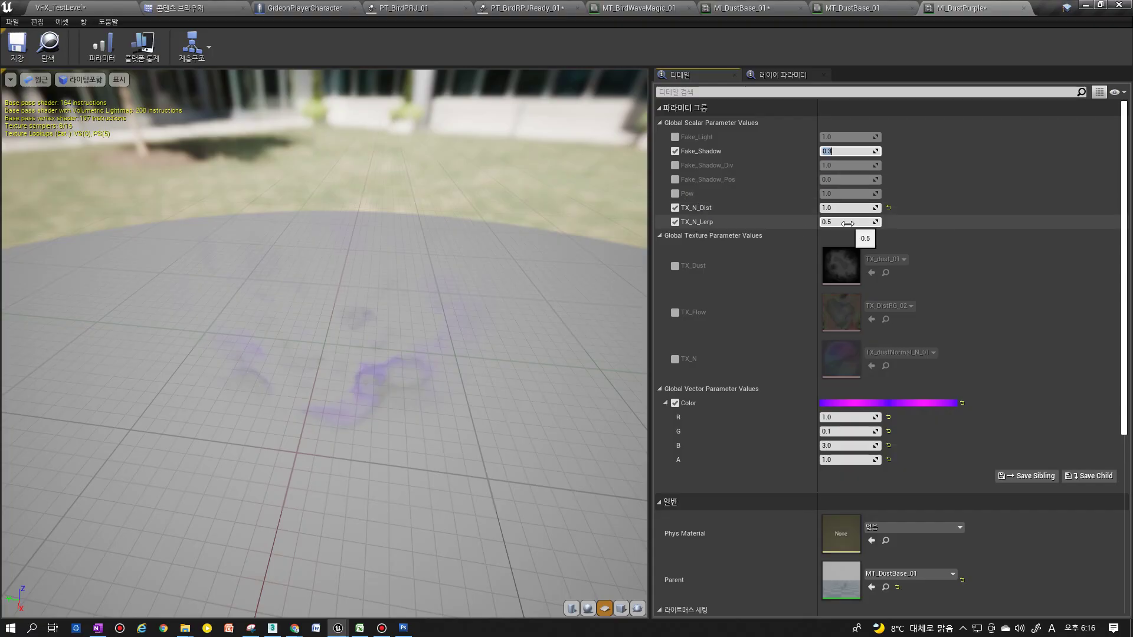
Disable the TX_N_Dist override of MI_DustPurple and set its Fake_Shadow_Pos parameter to 0.1
{"action": "left_click", "coordinate": [676, 208]}
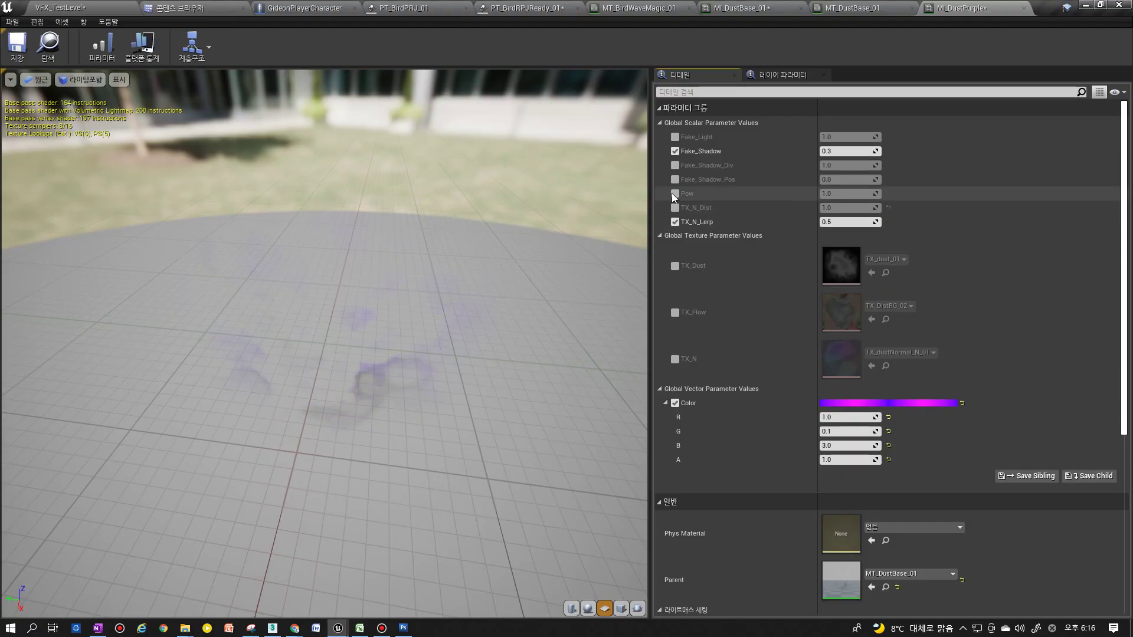
{"action": "left_click", "coordinate": [675, 179]}
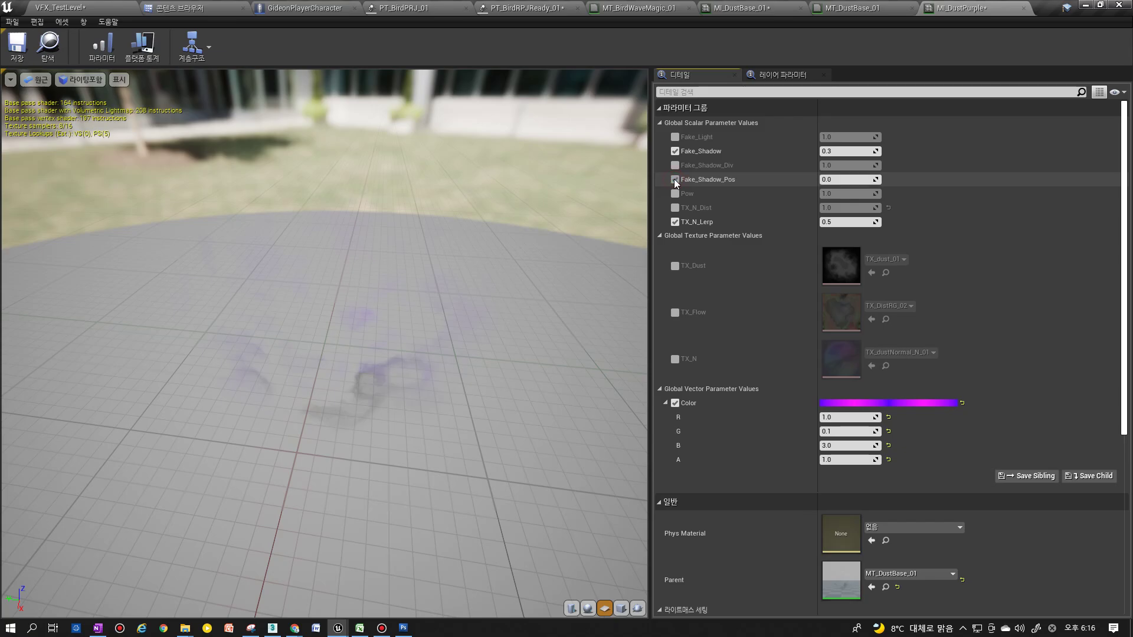
{"action": "left_click_drag", "start_coordinate": [614, 260], "coordinate": [607, 236]}
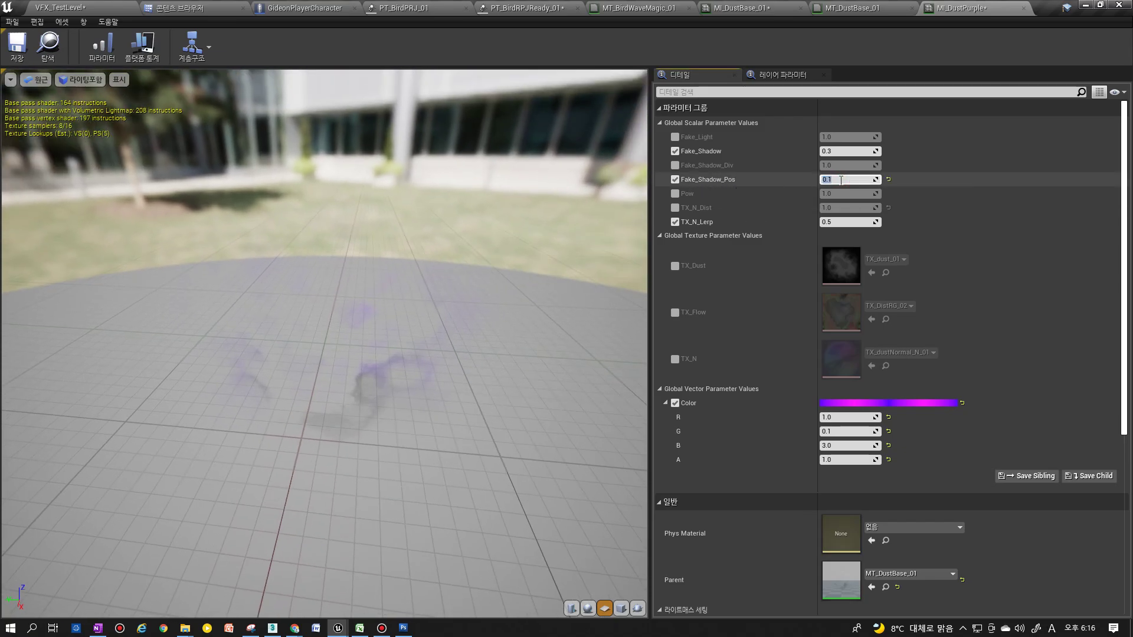
Inspect the Fake_Shadow nodes in the parent material MT_DustBase_01 and return to MI_DustPurple
{"action": "double_click", "coordinate": [841, 581]}
{"action": "scroll", "coordinate": [688, 424], "scroll_direction": "up", "scroll_amount": 5}
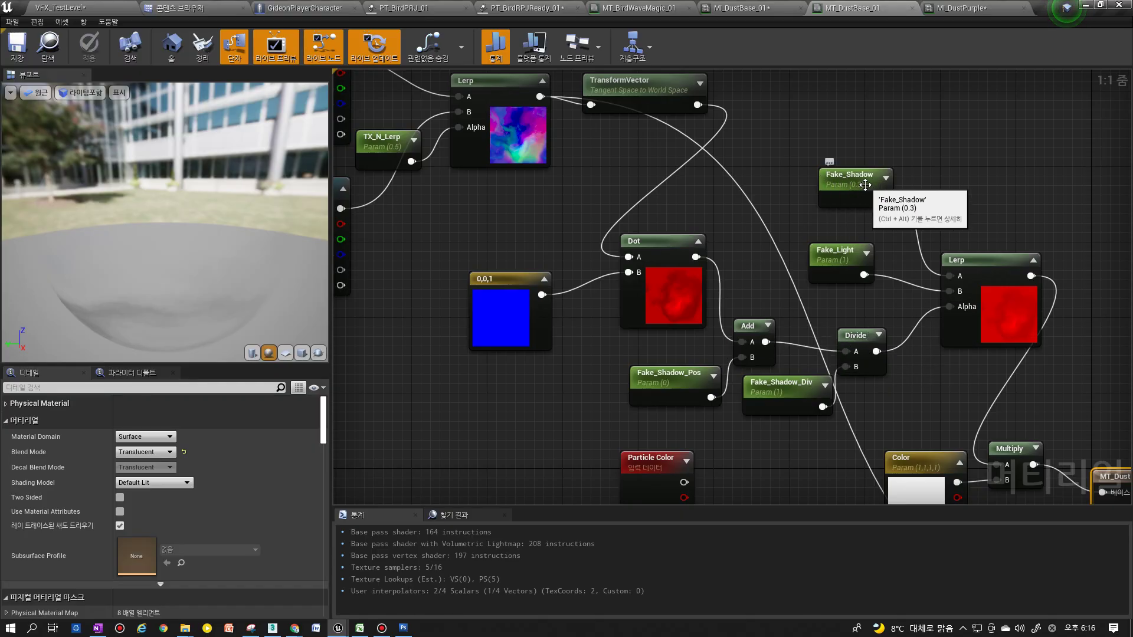
{"action": "left_click", "coordinate": [946, 12]}
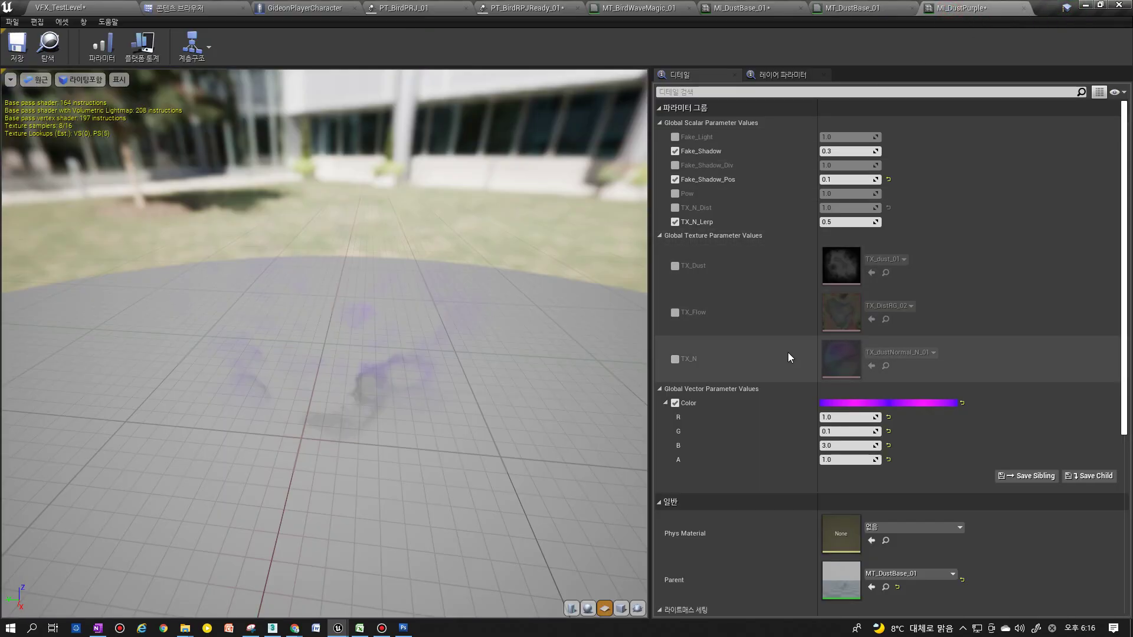
In PT_BirdRPJReady_01, rename the DustRing emitter to Dust and assign MI_DustPurple as its material
{"action": "left_click", "coordinate": [48, 48]}
{"action": "left_click", "coordinate": [531, 8]}
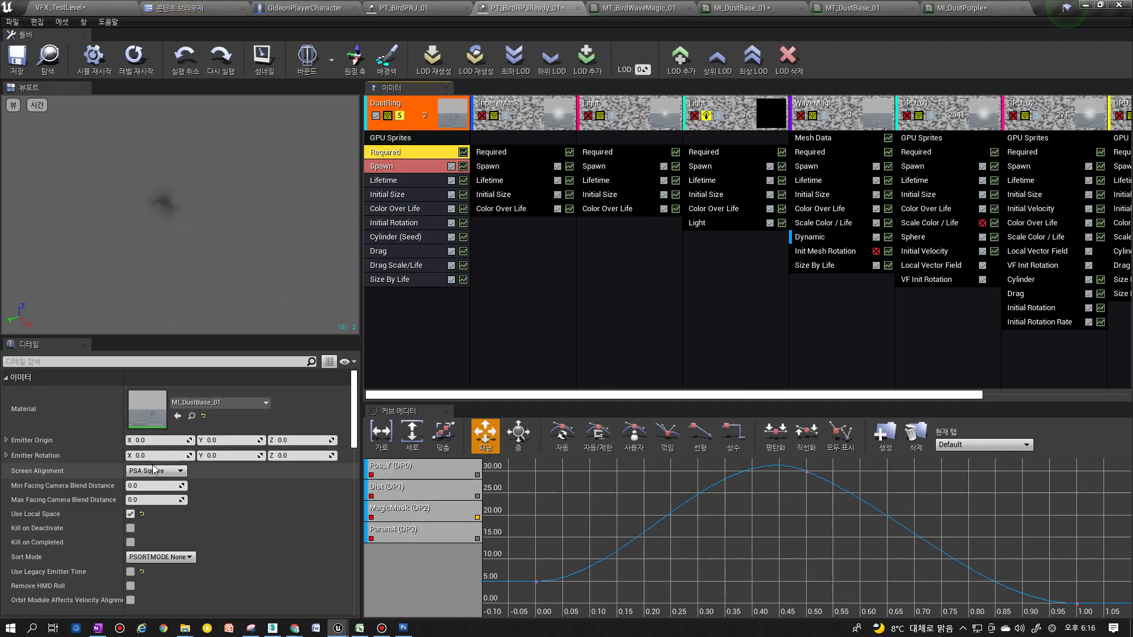
{"action": "left_click", "coordinate": [410, 112]}
{"action": "left_click", "coordinate": [161, 392]}
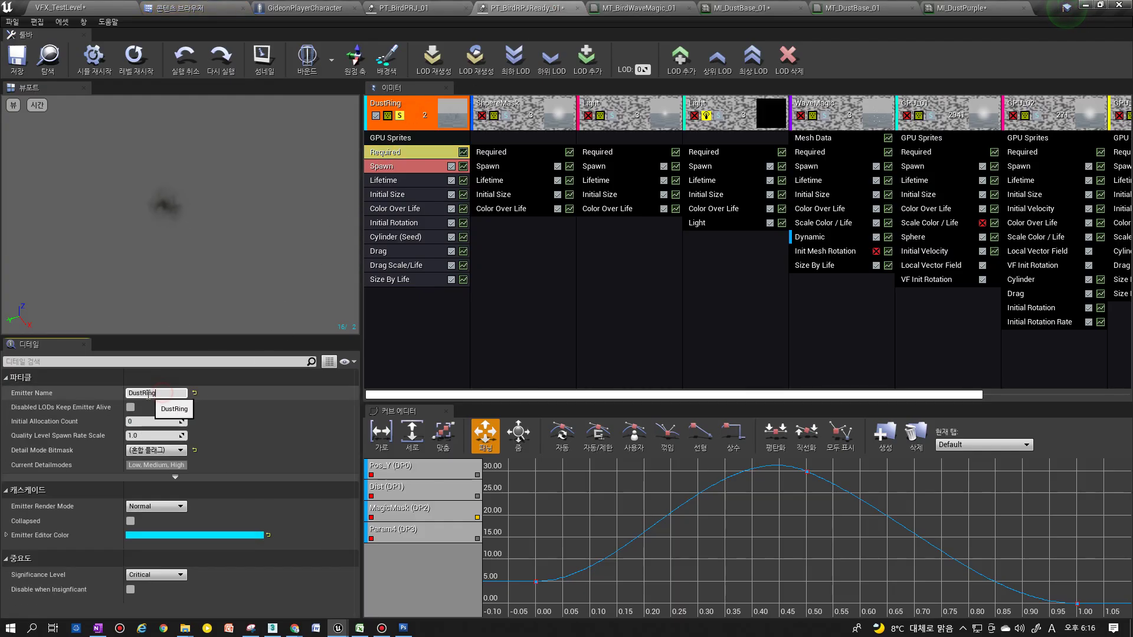
{"action": "key", "text": "BackSpace"}
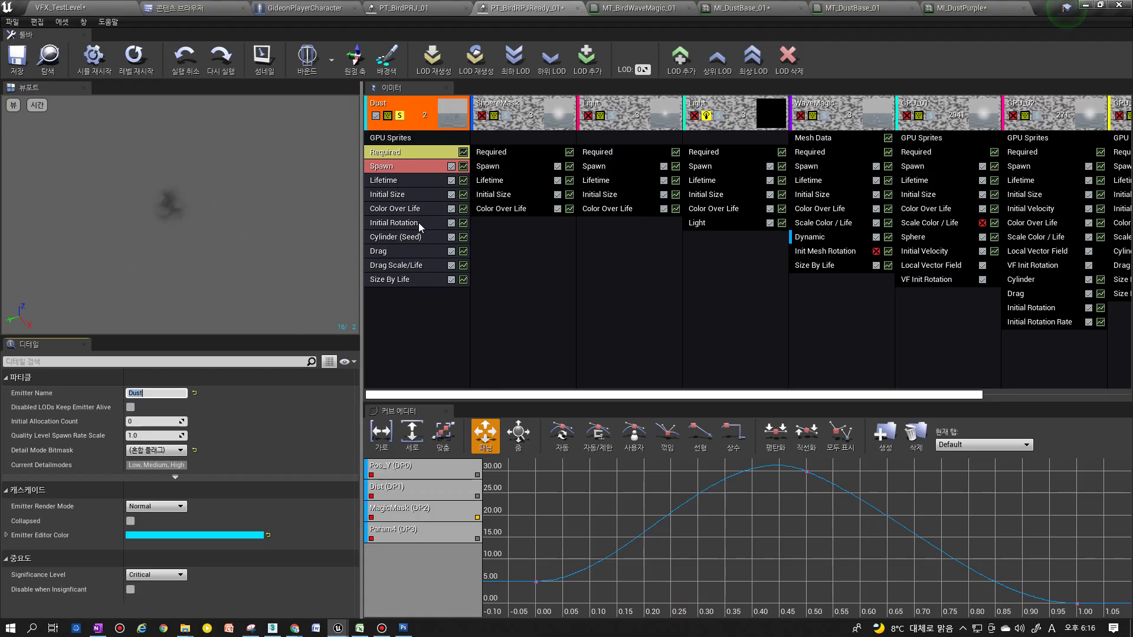
{"action": "left_click", "coordinate": [406, 153]}
{"action": "left_click", "coordinate": [177, 416]}
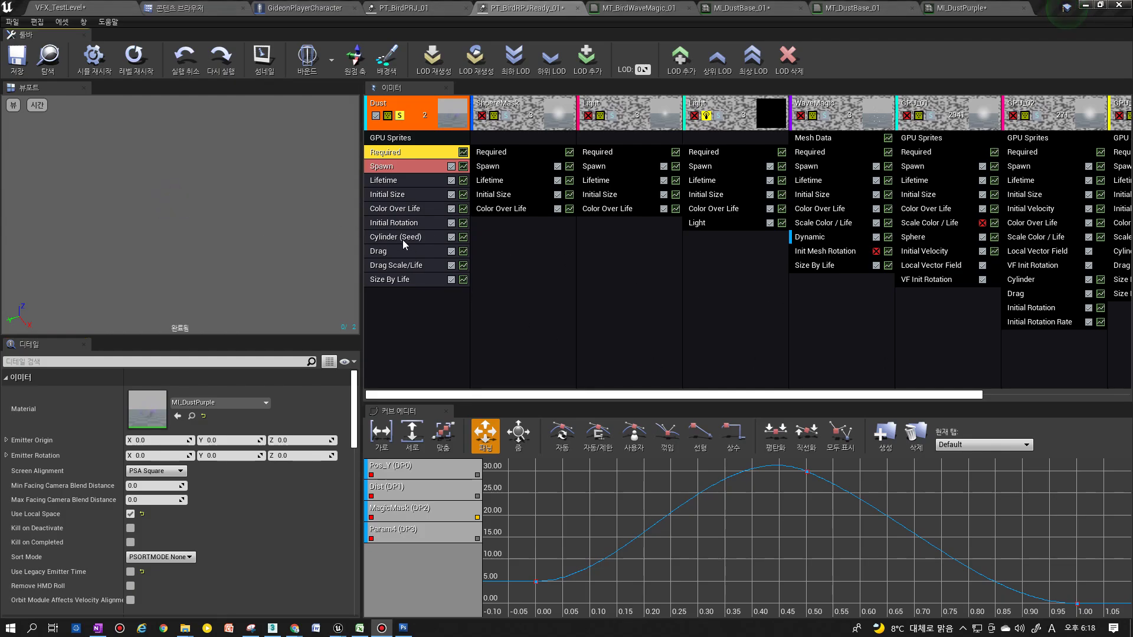
Try an R value of 5 on the second Color Over Life point of Dust, and restore it to 1
{"action": "left_click", "coordinate": [389, 211]}
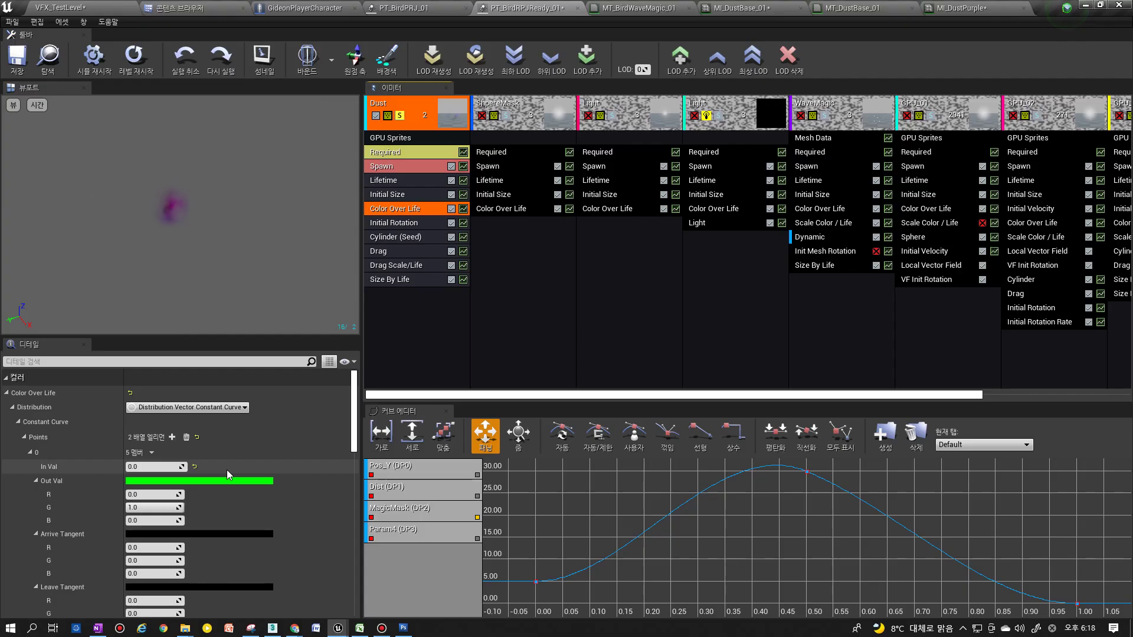
{"action": "scroll", "coordinate": [227, 469], "scroll_direction": "down", "scroll_amount": 1}
{"action": "scroll", "coordinate": [210, 474], "scroll_direction": "down", "scroll_amount": 3}
{"action": "scroll", "coordinate": [147, 481], "scroll_direction": "up", "scroll_amount": 4}
{"action": "scroll", "coordinate": [87, 488], "scroll_direction": "down", "scroll_amount": 7}
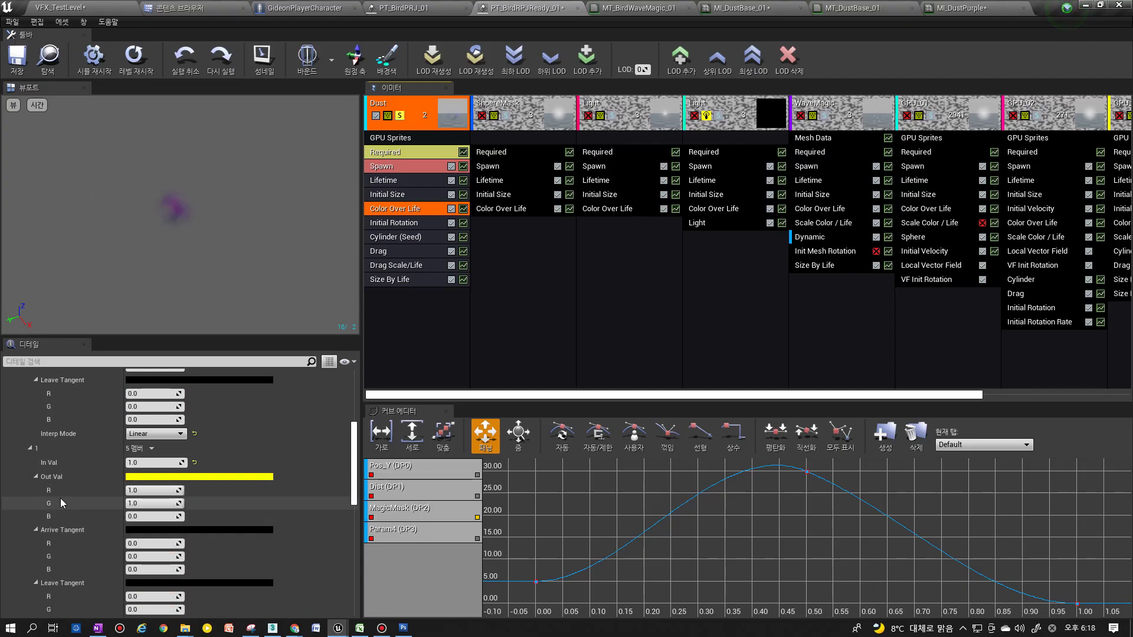
{"action": "left_click", "coordinate": [167, 490]}
{"action": "type", "text": "5"}
{"action": "key", "text": "Return"}
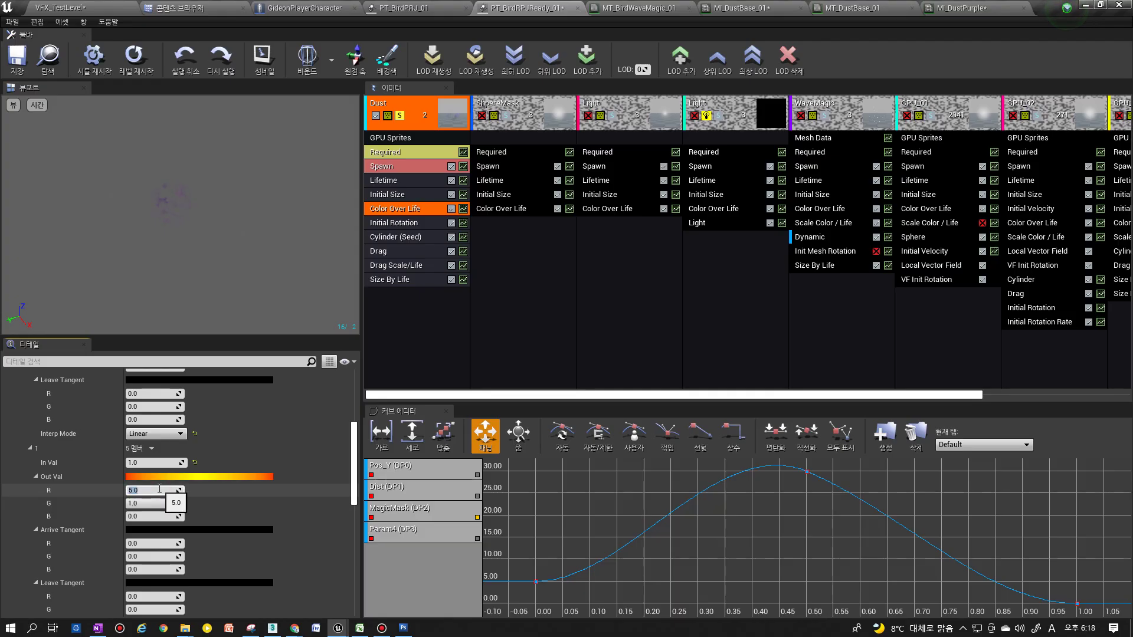
{"action": "type", "text": "1"}
{"action": "key", "text": "Return"}
Try G values such as 5 and 0 on the second Color Over Life point of Dust, and restore 1
{"action": "left_click", "coordinate": [146, 504]}
{"action": "type", "text": "5"}
{"action": "key", "text": "Return"}
{"action": "type", "text": "0"}
{"action": "key", "text": "Return"}
{"action": "type", "text": "55"}
{"action": "key", "text": "Return"}
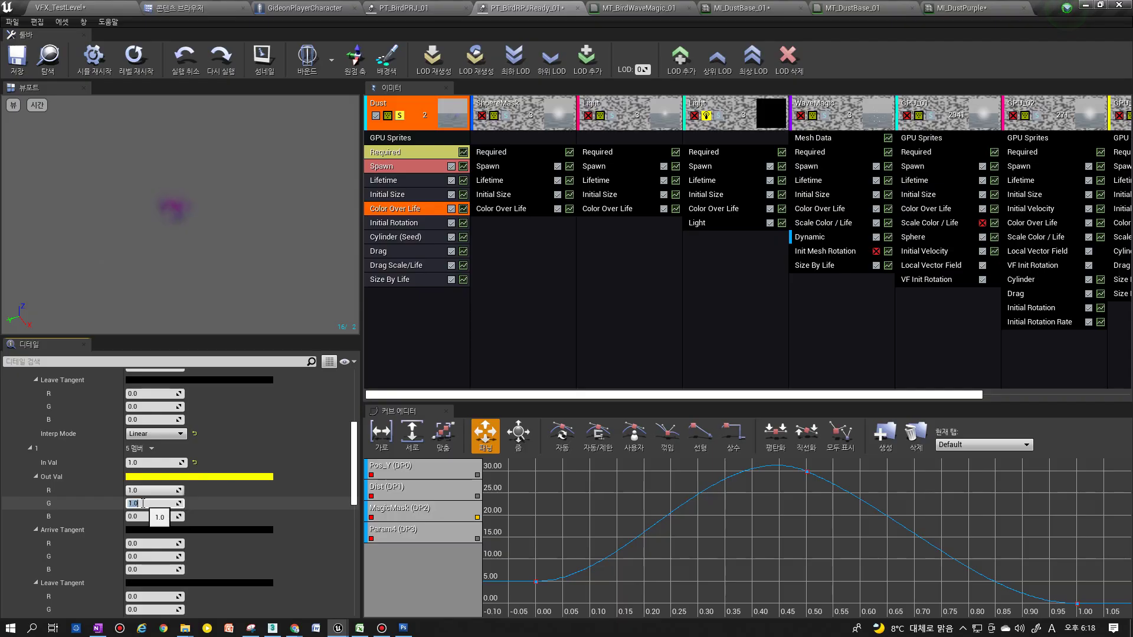
{"action": "type", "text": "0"}
{"action": "key", "text": "Return"}
{"action": "type", "text": "1"}
{"action": "key", "text": "Return"}
{"action": "scroll", "coordinate": [143, 505], "scroll_direction": "up", "scroll_amount": 8}
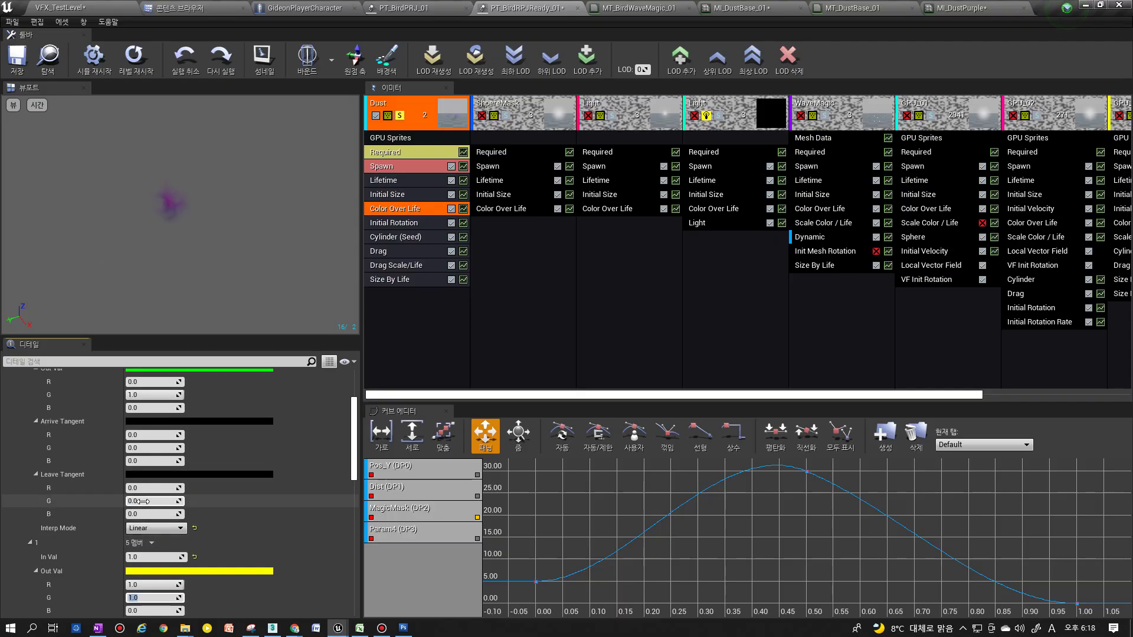
{"action": "scroll", "coordinate": [149, 554], "scroll_direction": "down", "scroll_amount": 3}
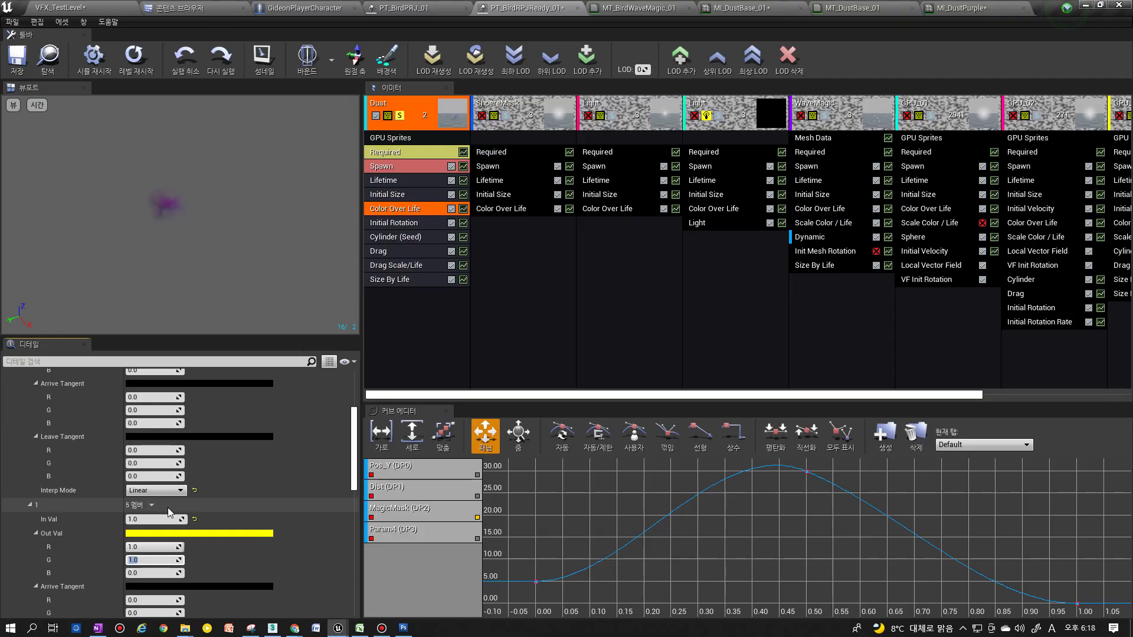
Set the Out Val of Dust's last Size By Life point to 2 on X, Y and Z
{"action": "left_click", "coordinate": [390, 279]}
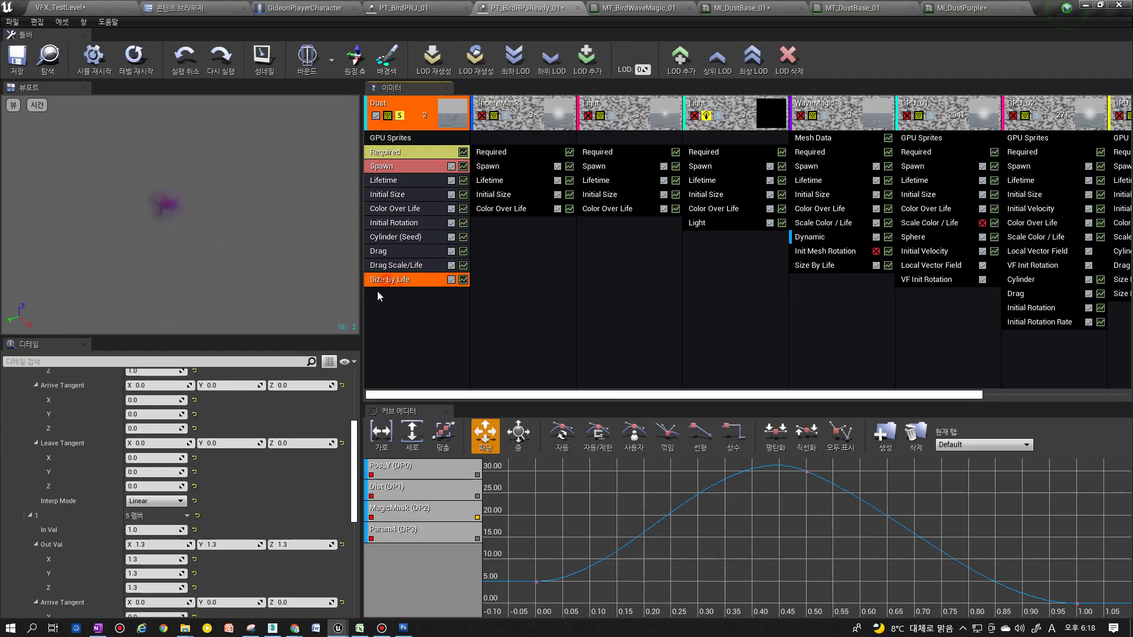
{"action": "scroll", "coordinate": [193, 411], "scroll_direction": "down", "scroll_amount": 5}
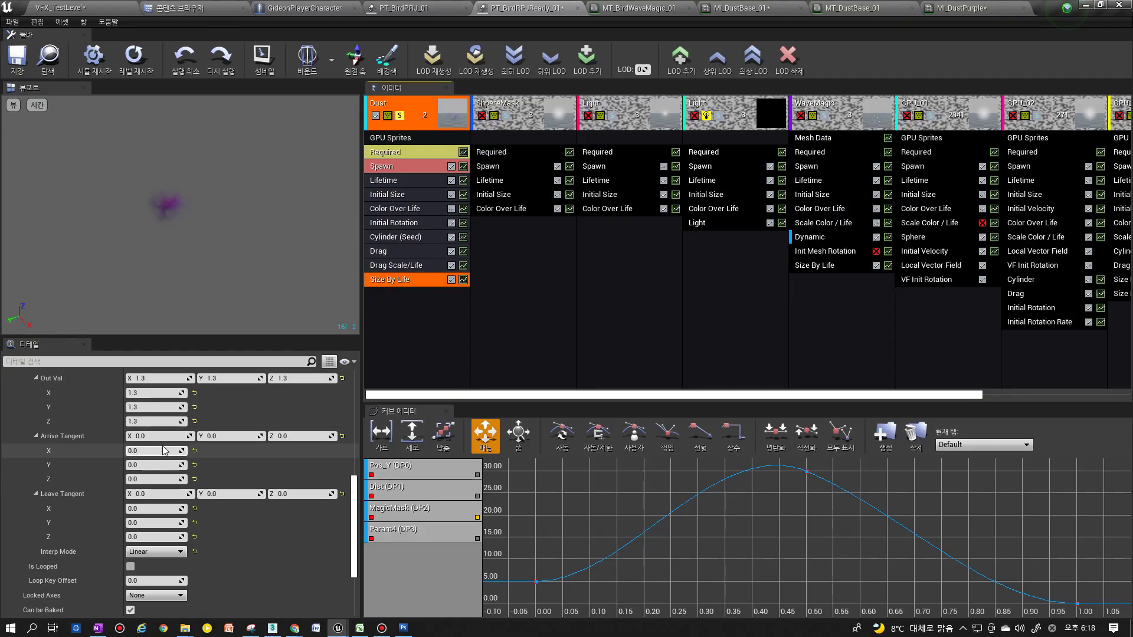
{"action": "scroll", "coordinate": [193, 410], "scroll_direction": "up", "scroll_amount": 1}
{"action": "left_click", "coordinate": [156, 416]}
{"action": "type", "text": "2"}
{"action": "key", "text": "Return"}
{"action": "left_click", "coordinate": [240, 418]}
{"action": "type", "text": "2"}
{"action": "key", "text": "Return"}
{"action": "left_click", "coordinate": [300, 417]}
{"action": "type", "text": "2"}
{"action": "key", "text": "Return"}
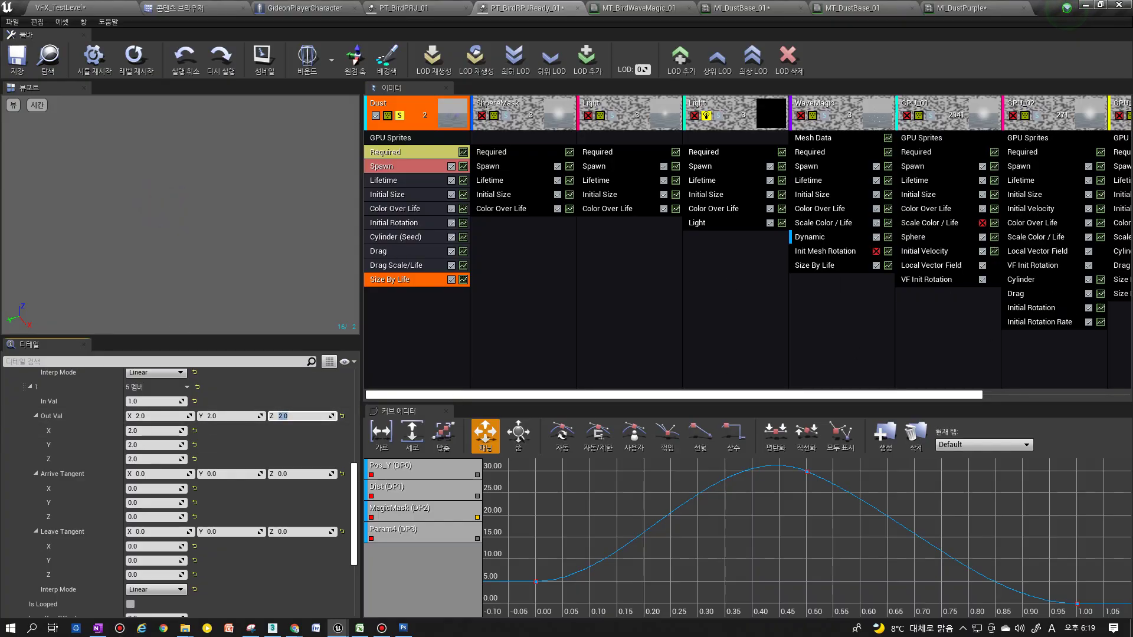
Turn off solo mode on the Dust emitter and replay the complete effect in the preview
{"action": "left_click", "coordinate": [950, 314]}
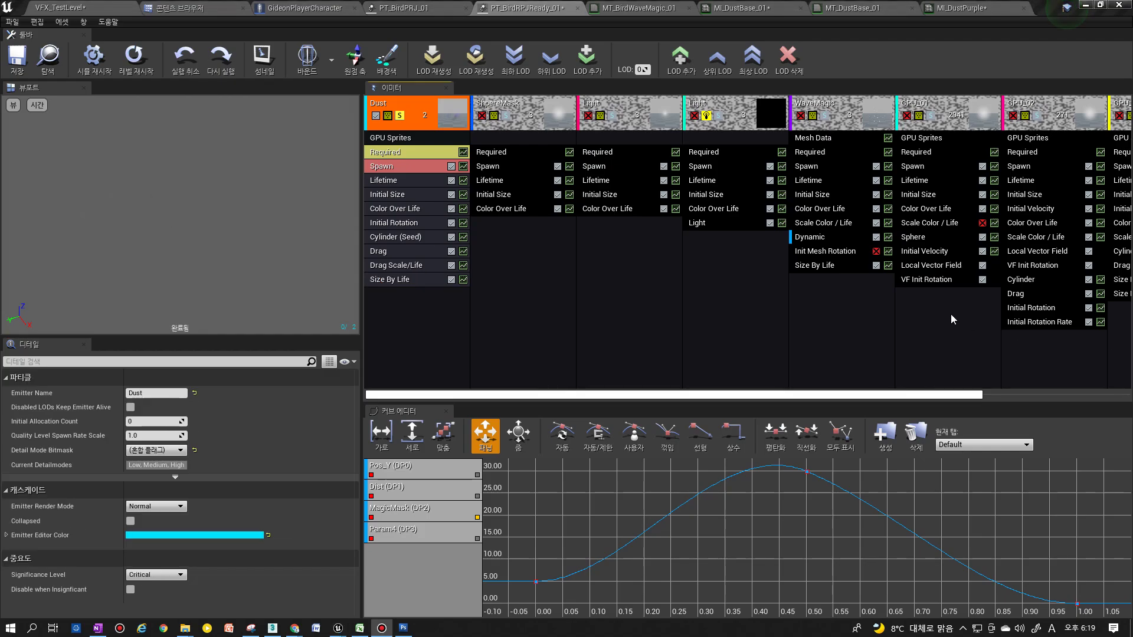
{"action": "left_click", "coordinate": [482, 328]}
{"action": "left_click", "coordinate": [400, 117]}
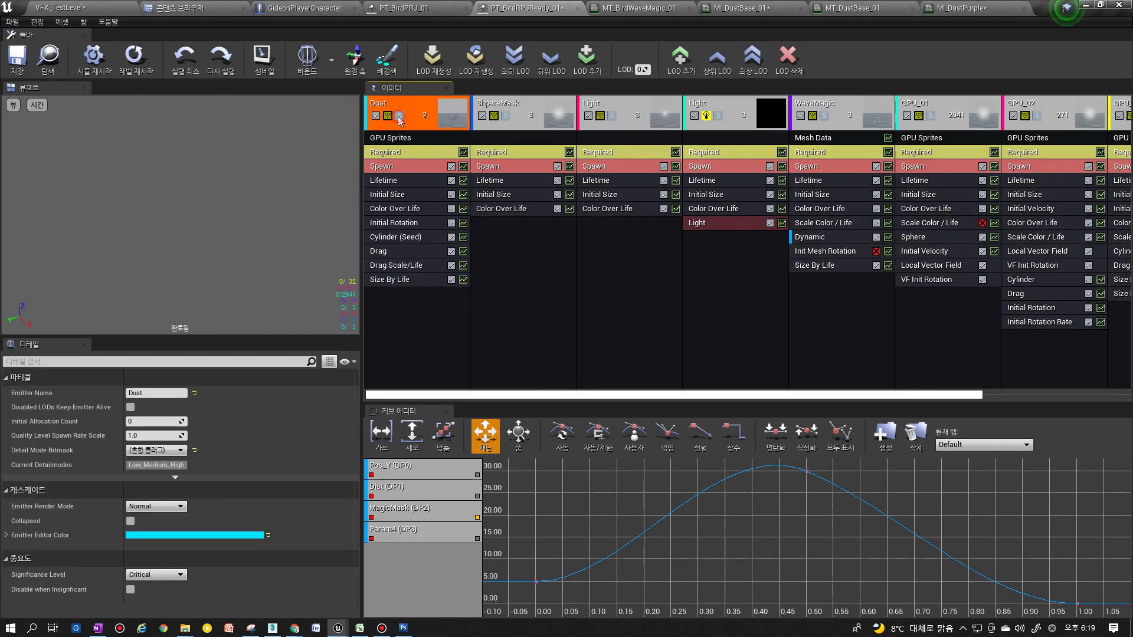
{"action": "left_click", "coordinate": [142, 66]}
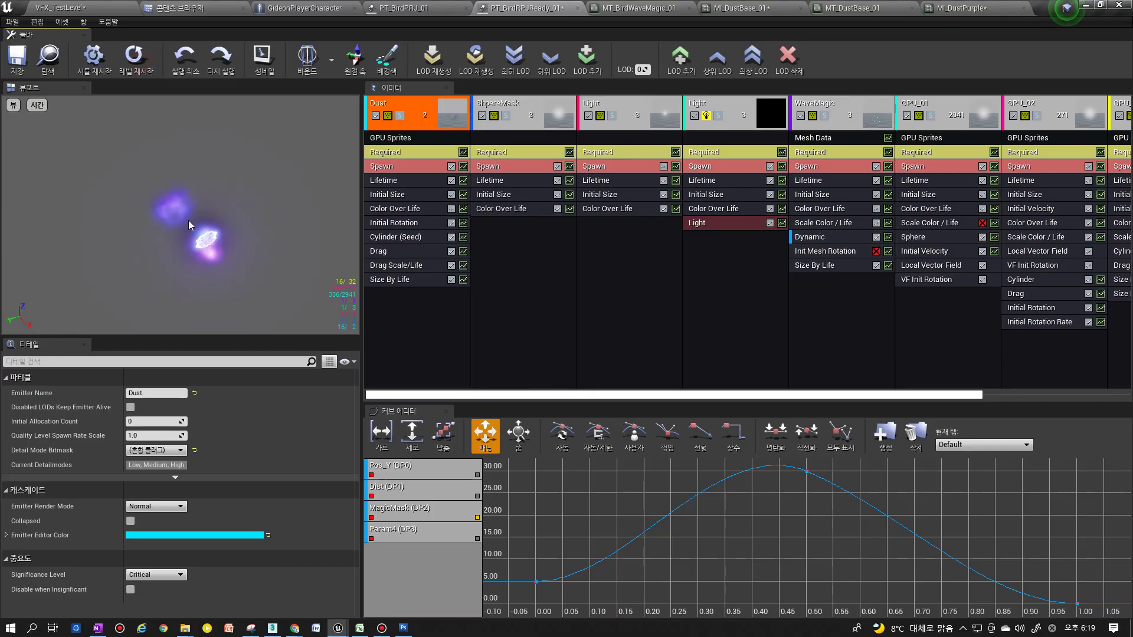
Set the Start Location Z of Dust's Cylinder (Seed) module to 0 and check the effect from another angle
{"action": "left_click", "coordinate": [397, 239]}
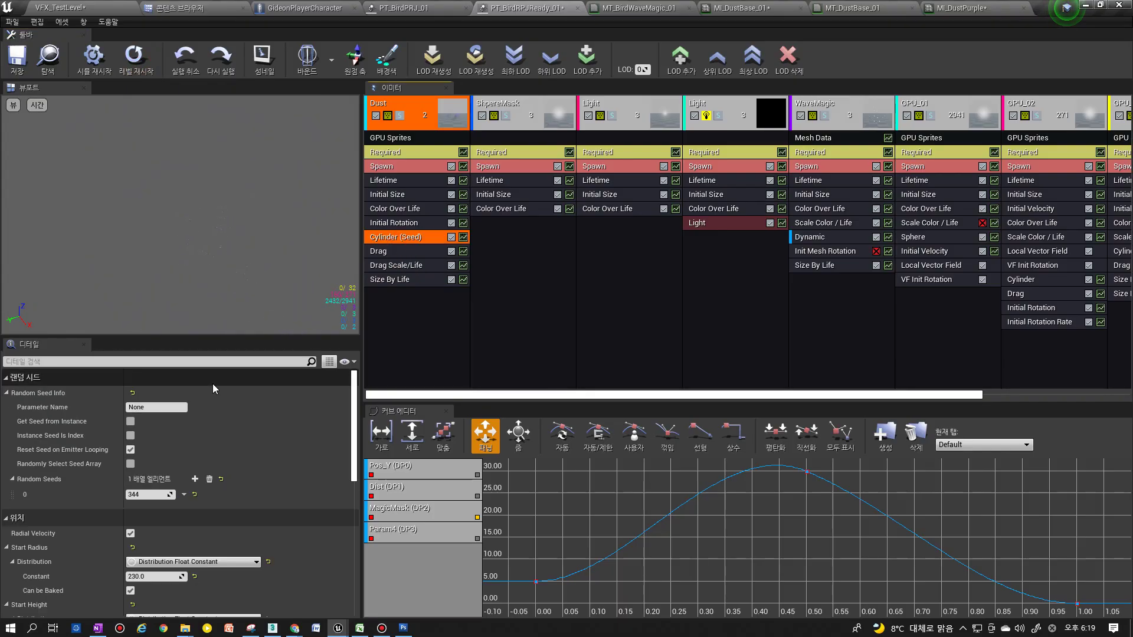
{"action": "scroll", "coordinate": [207, 457], "scroll_direction": "down", "scroll_amount": 12}
{"action": "left_click", "coordinate": [301, 519]}
{"action": "type", "text": "0"}
{"action": "key", "text": "Return"}
{"action": "left_click_drag", "start_coordinate": [222, 289], "coordinate": [268, 296]}
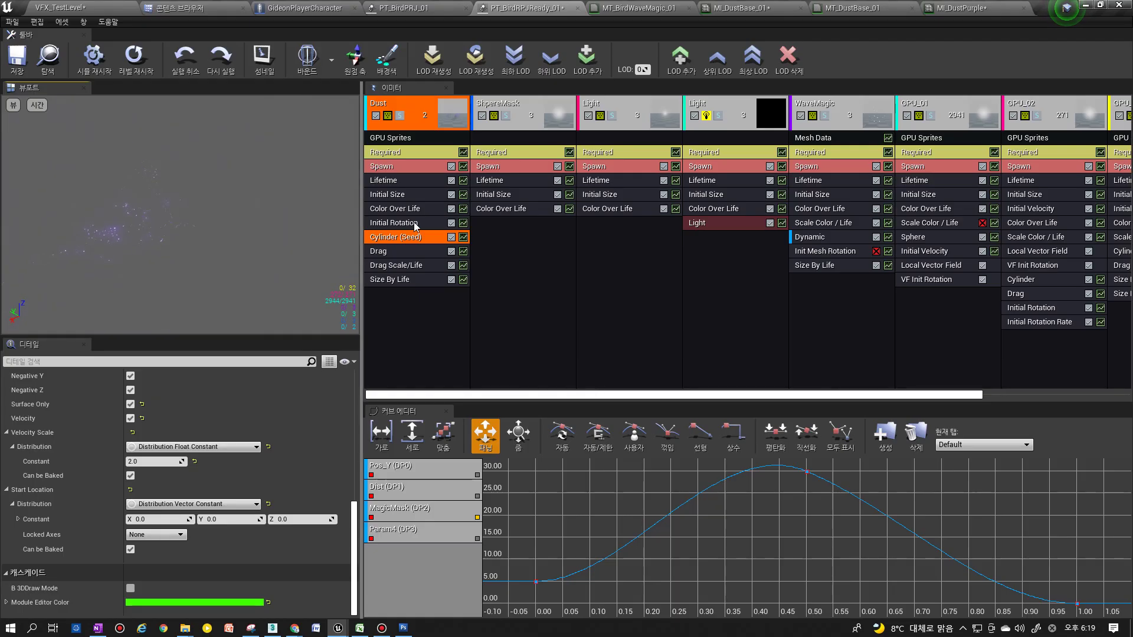
Delete the Cylinder (Seed) module from the Dust emitter and replay the effect
{"action": "left_click", "coordinate": [407, 148]}
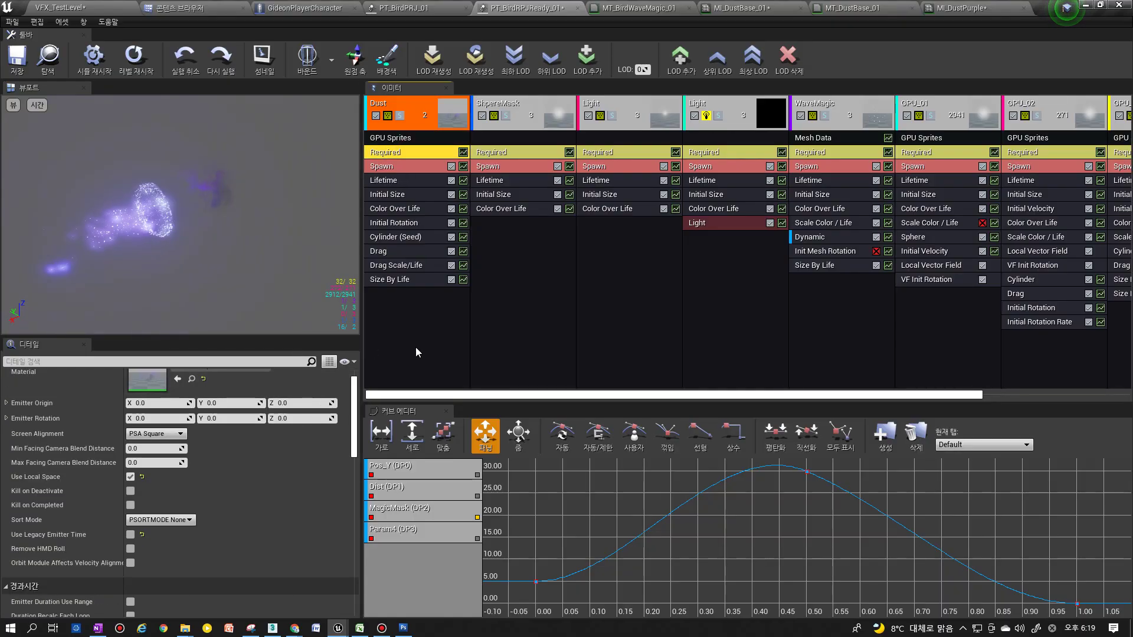
{"action": "left_click", "coordinate": [404, 233]}
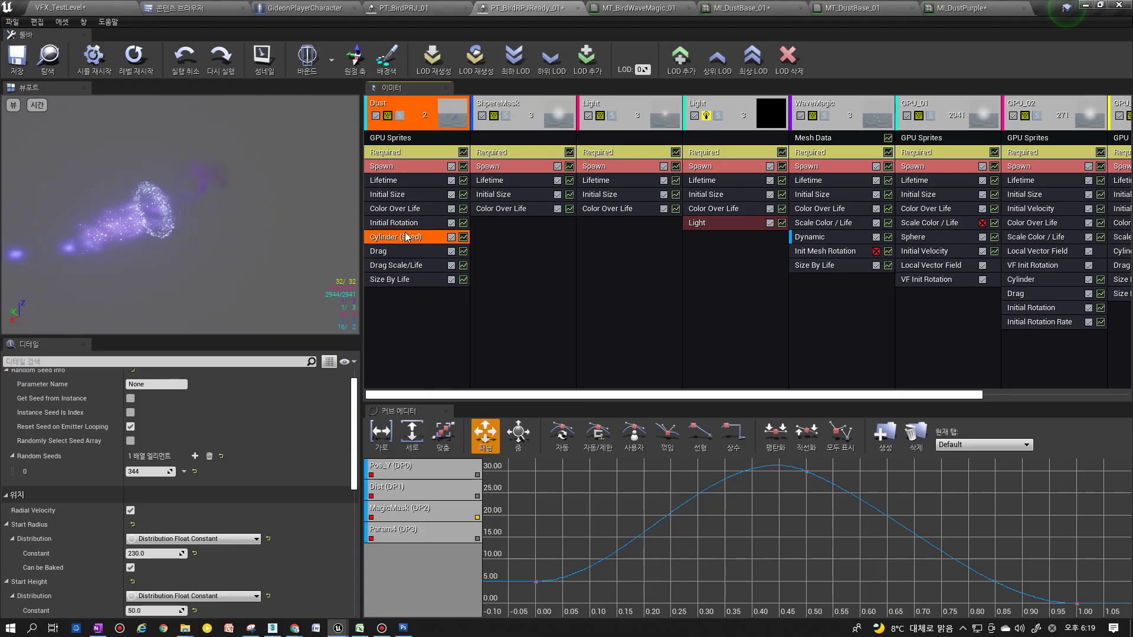
{"action": "key", "text": "Delete"}
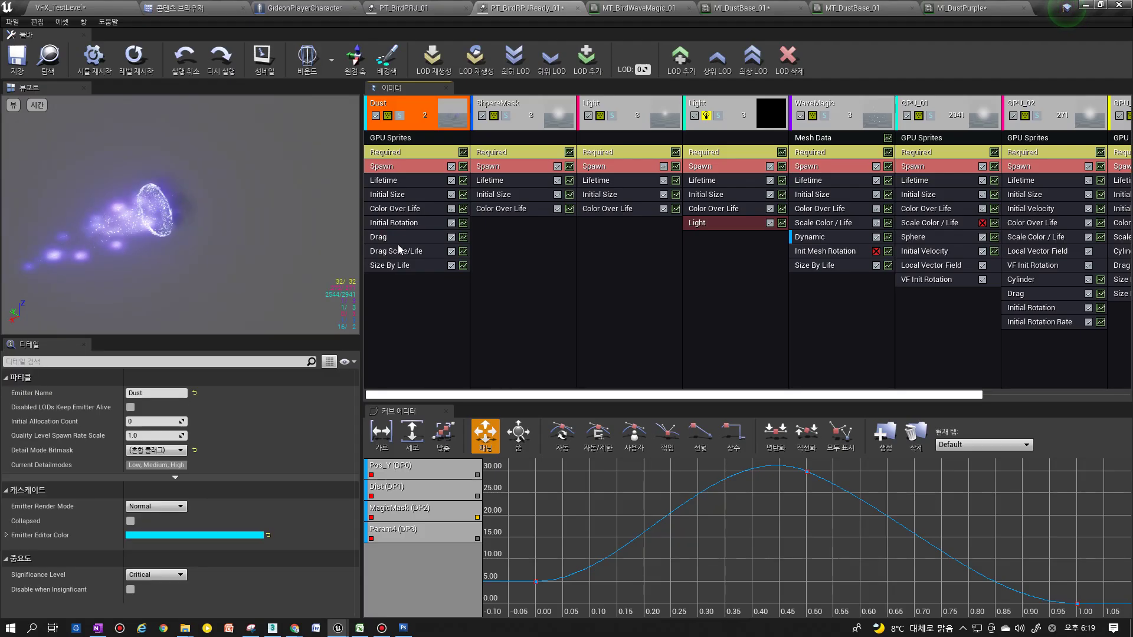
{"action": "left_click", "coordinate": [136, 65]}
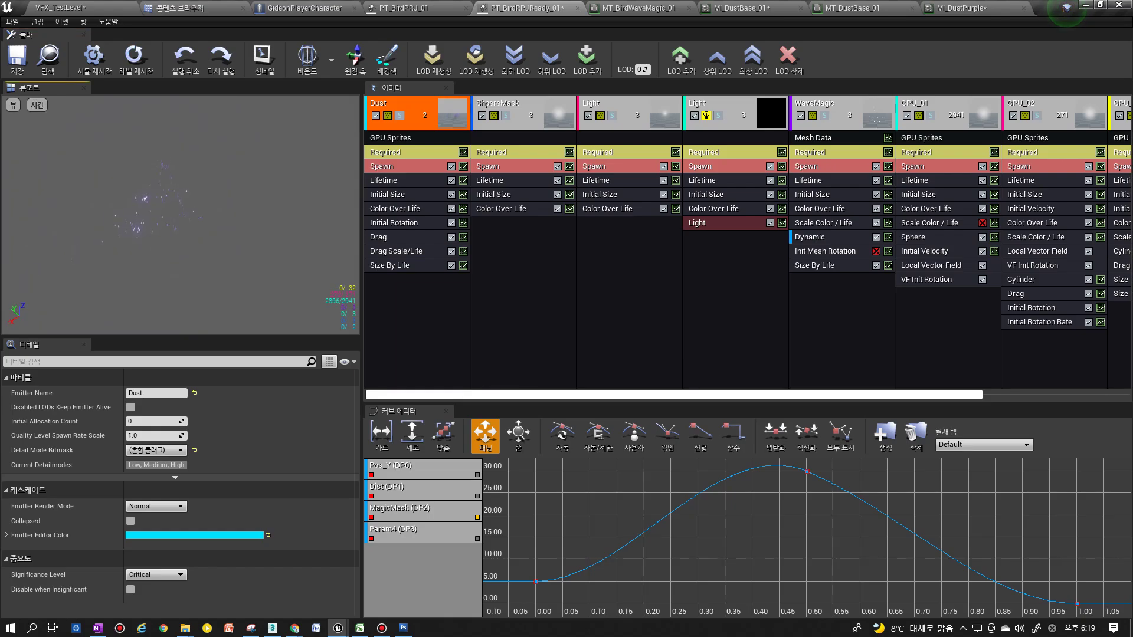
Delete Dust's Drag Scale/Life module and set the Drag coefficient constant to 1
{"action": "left_click", "coordinate": [401, 250]}
{"action": "key", "text": "Delete"}
{"action": "left_click", "coordinate": [402, 236]}
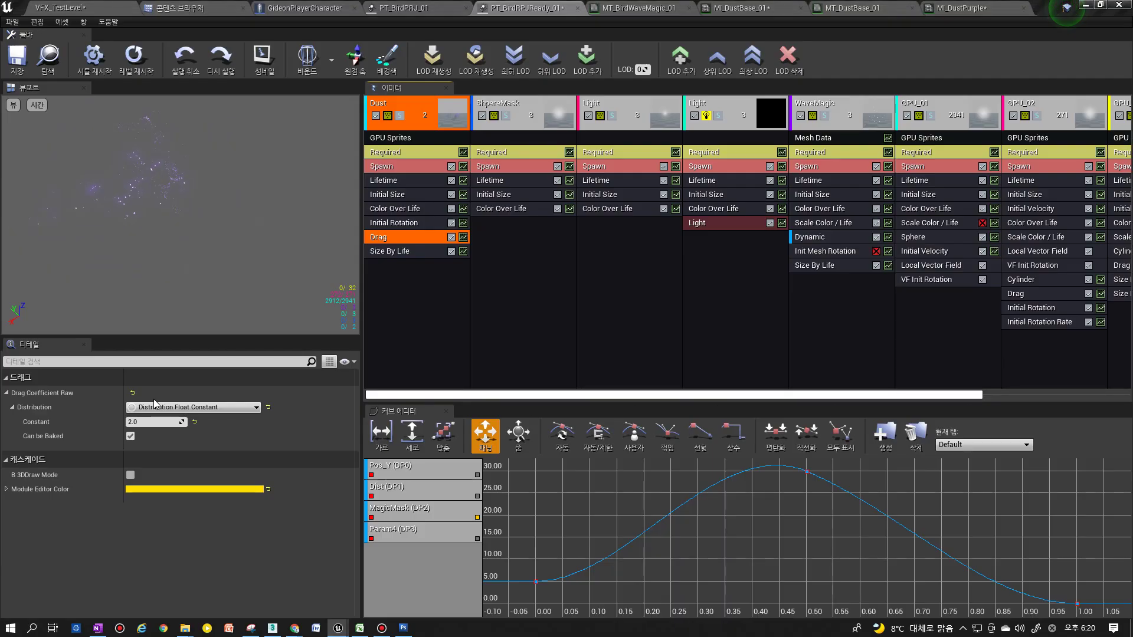
{"action": "left_click", "coordinate": [153, 422]}
{"action": "type", "text": "1"}
{"action": "key", "text": "Return"}
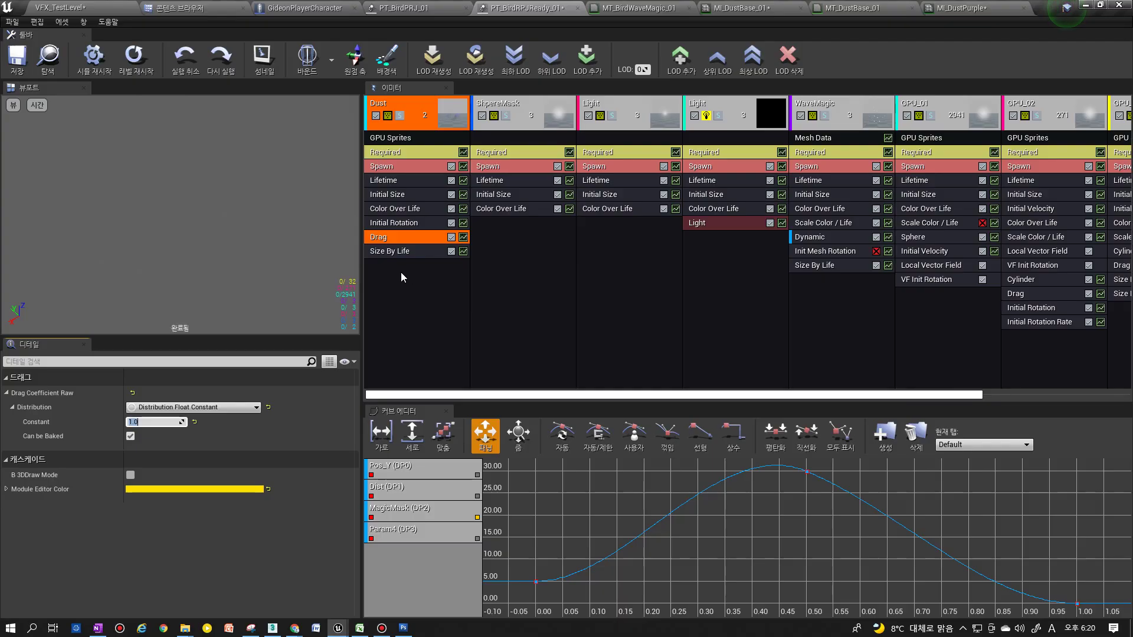
Set the Dust emitter's Lifetime constant to 2 and replay the effect
{"action": "left_click", "coordinate": [396, 250]}
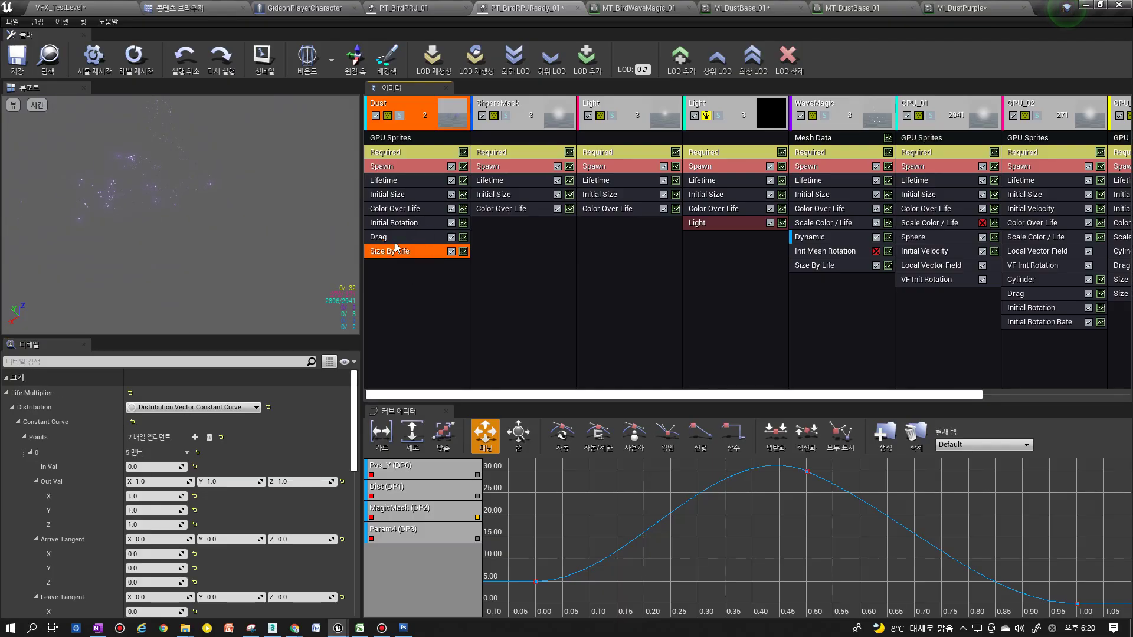
{"action": "left_click", "coordinate": [414, 181]}
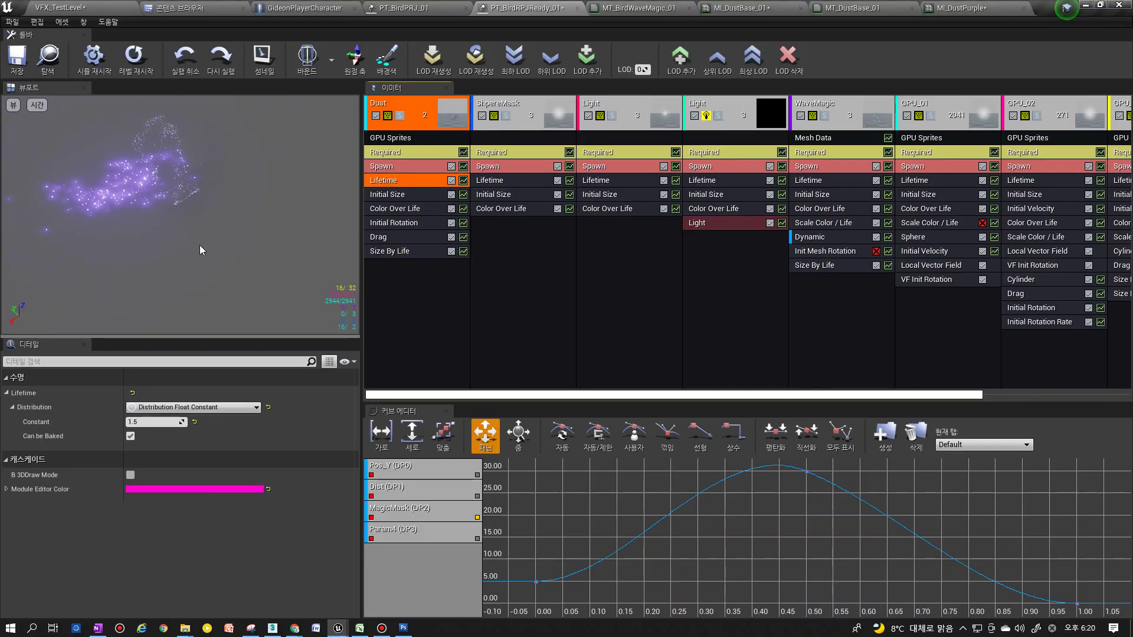
{"action": "left_click", "coordinate": [148, 422]}
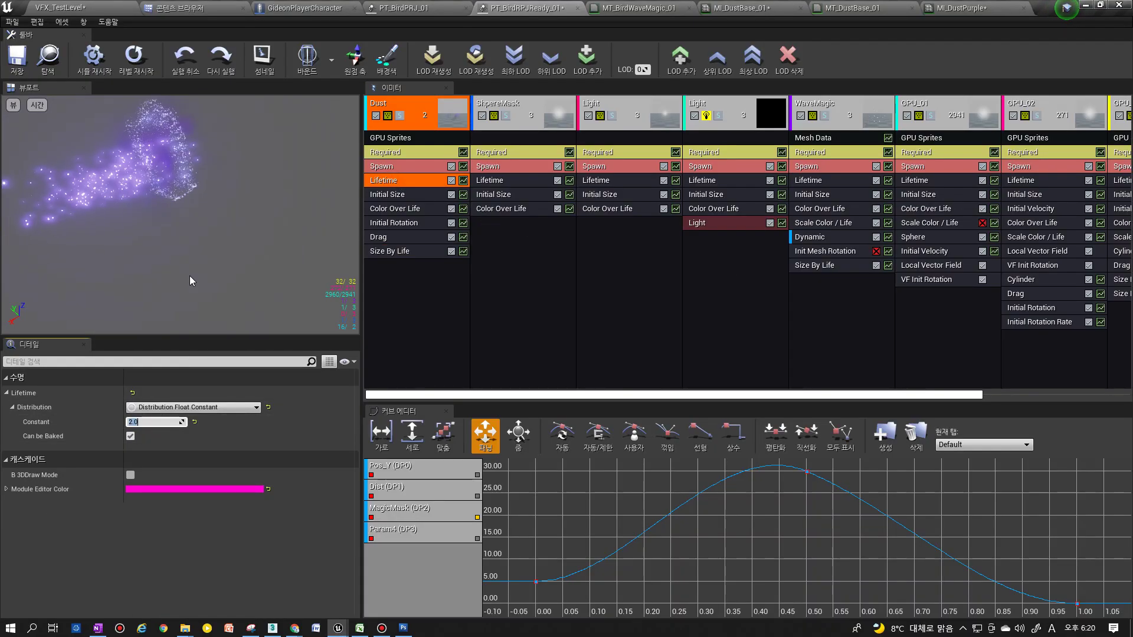
{"action": "left_click", "coordinate": [143, 66]}
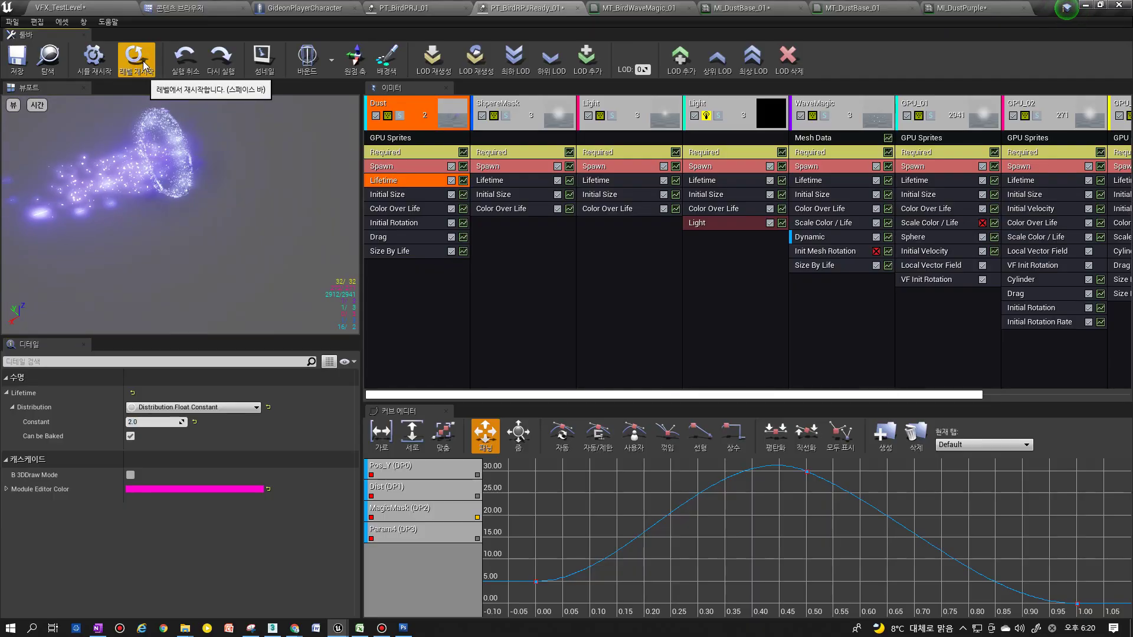
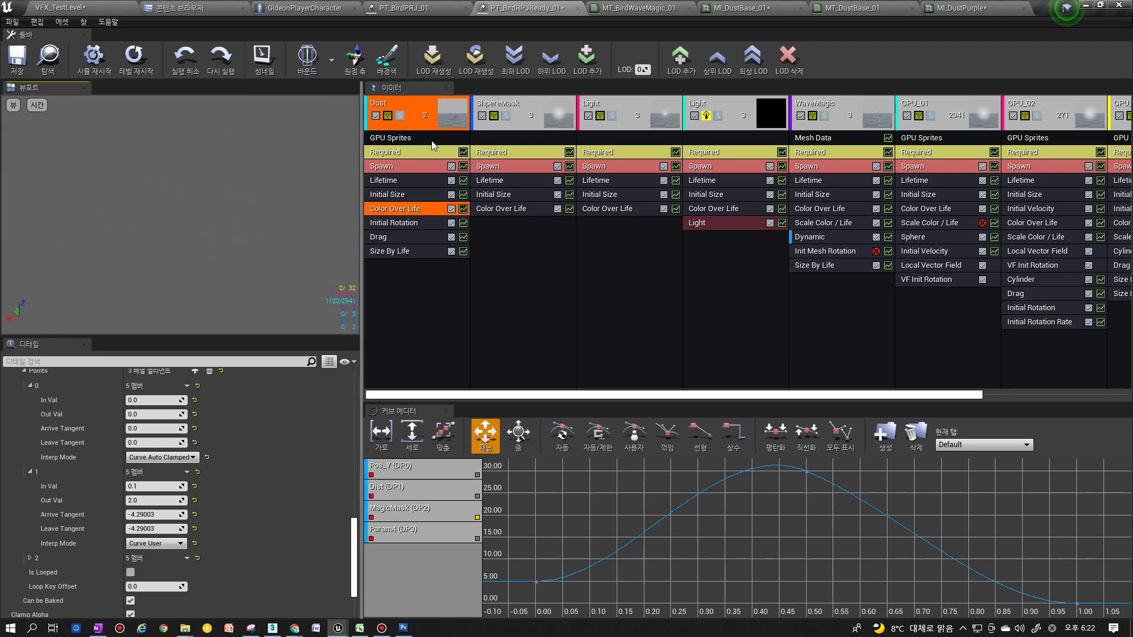
Move the ShpereMask emitter ahead of Dust and preview the two emitters in solo, then restore all emitters
{"action": "left_click", "coordinate": [511, 119]}
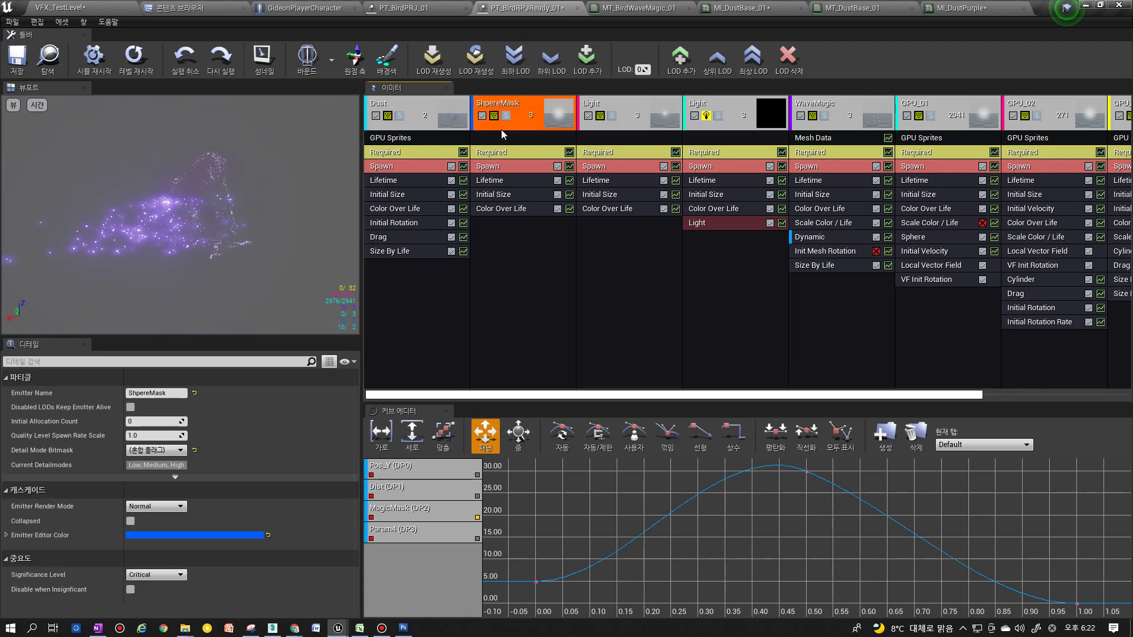
{"action": "left_click_drag", "start_coordinate": [526, 121], "coordinate": [416, 111]}
{"action": "left_click", "coordinate": [400, 117]}
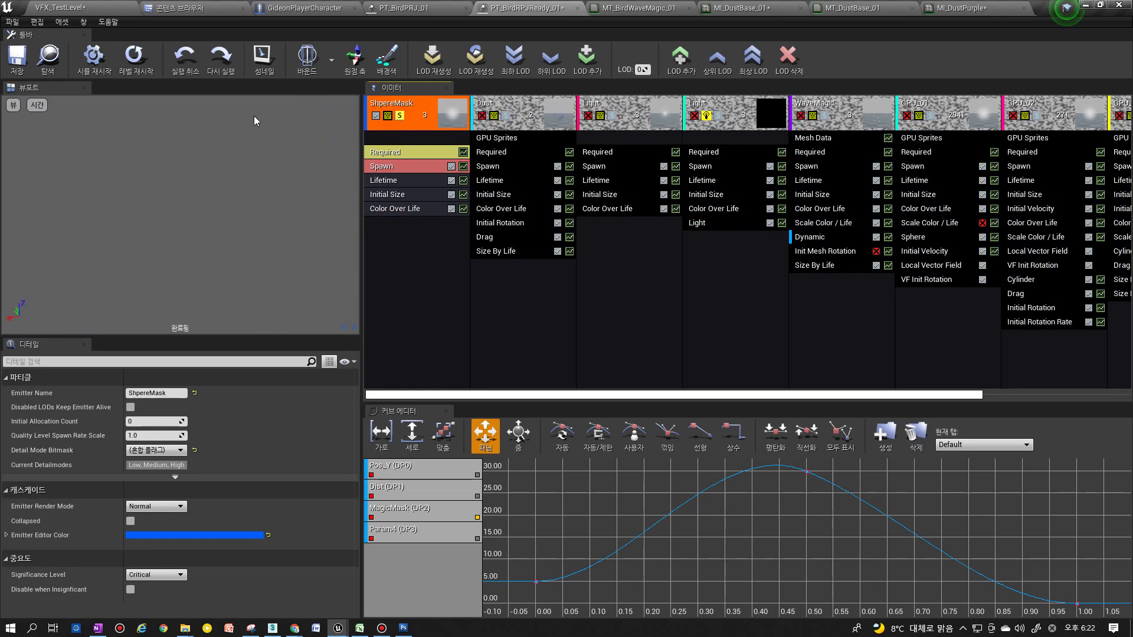
{"action": "left_click", "coordinate": [507, 116]}
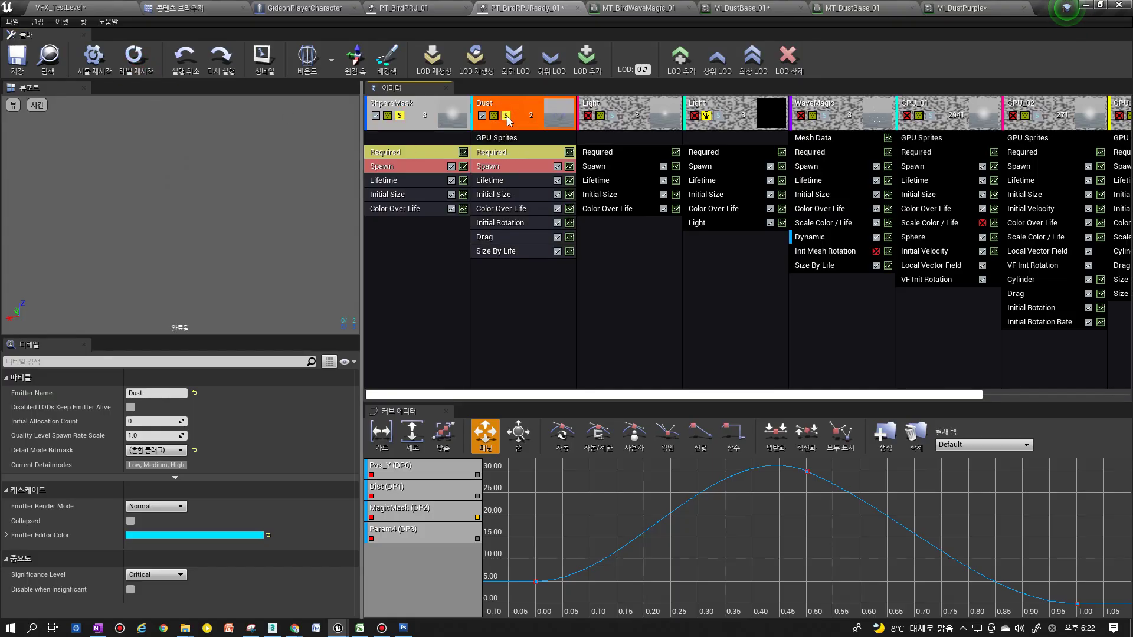
{"action": "left_click", "coordinate": [122, 71]}
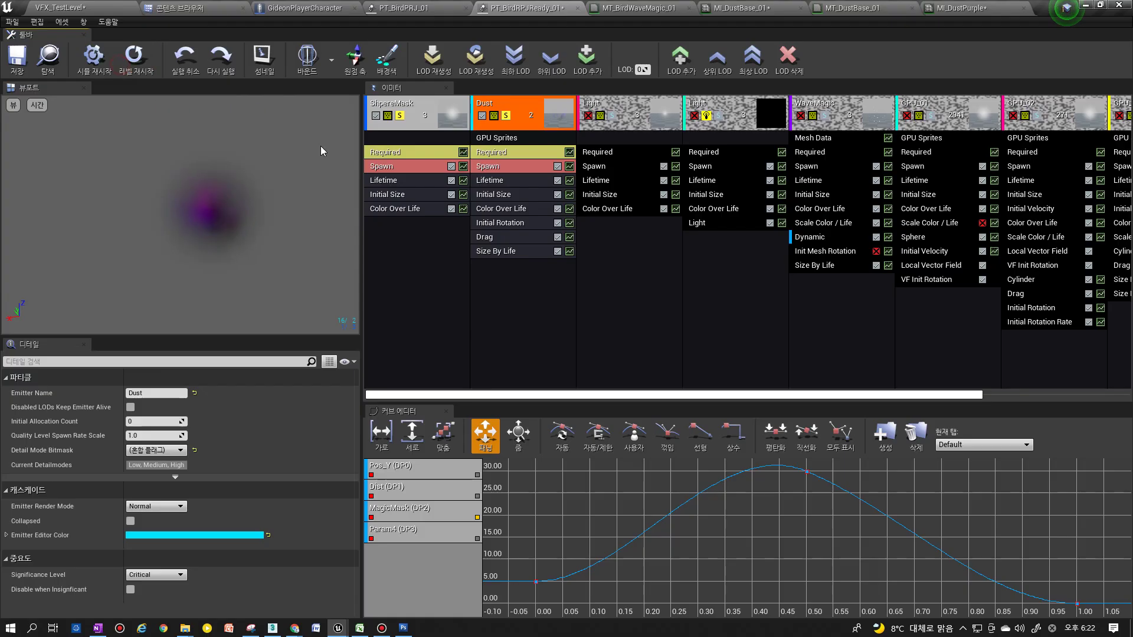
{"action": "left_click", "coordinate": [401, 116]}
{"action": "left_click", "coordinate": [506, 116]}
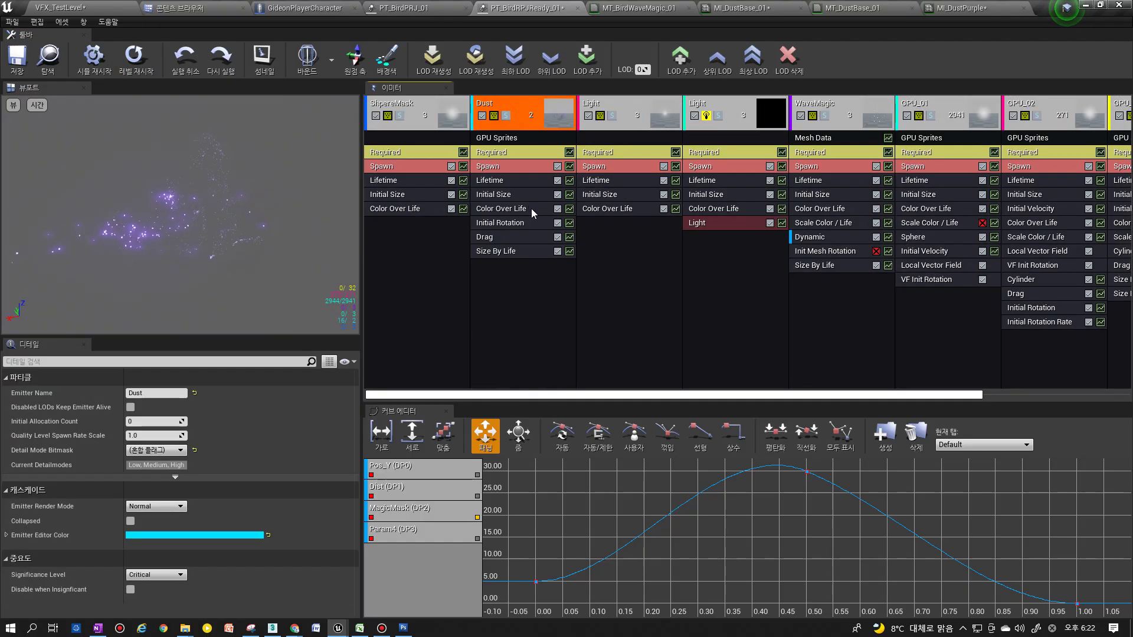
Switch to VFX_TestLevel and reset the PT_BirdRPJReady_01 emitter to preview the effect beside the character
{"action": "left_click", "coordinate": [71, 7]}
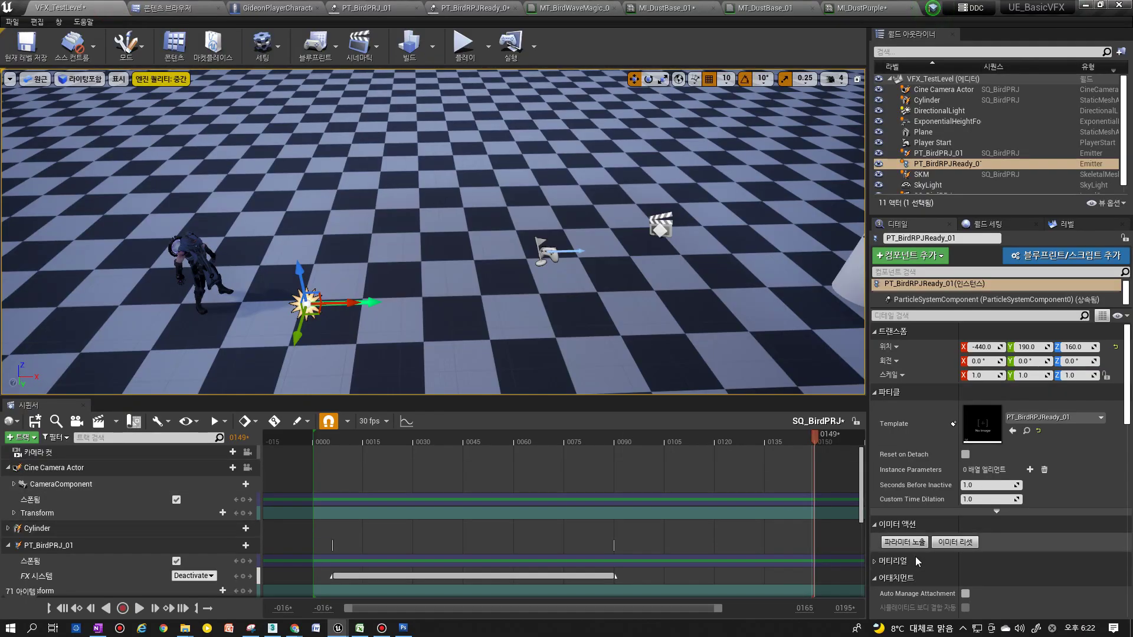
{"action": "left_click", "coordinate": [952, 543]}
{"action": "left_click", "coordinate": [953, 543]}
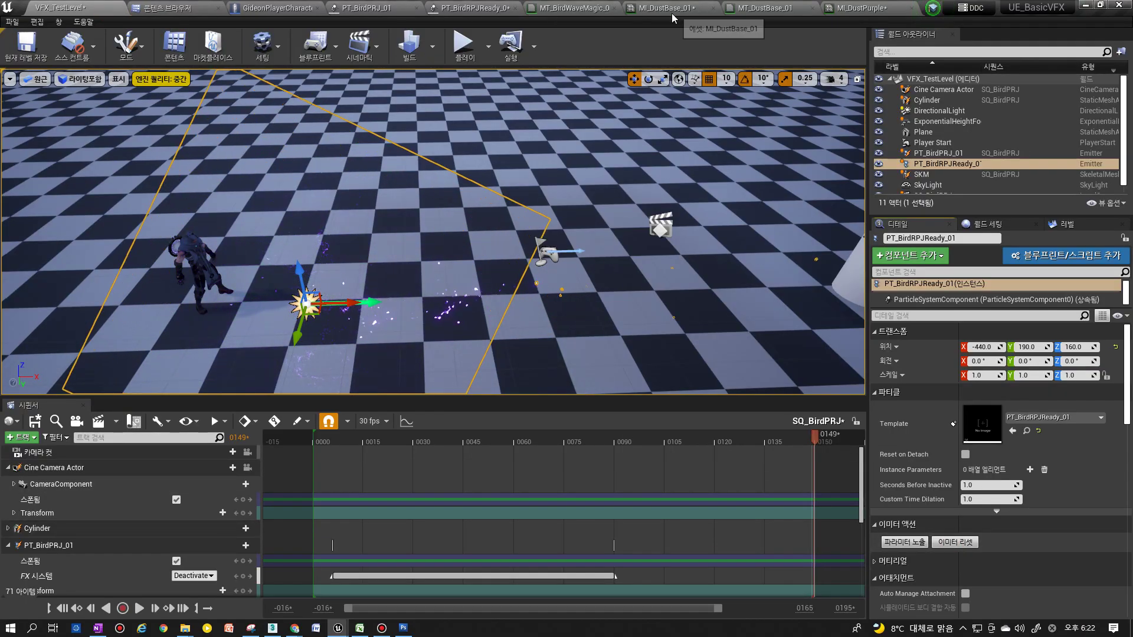
Close MI_DustBase_01 and set MI_DustPurple's Color parameter to R 0.5 and G 0.2
{"action": "left_click", "coordinate": [704, 11]}
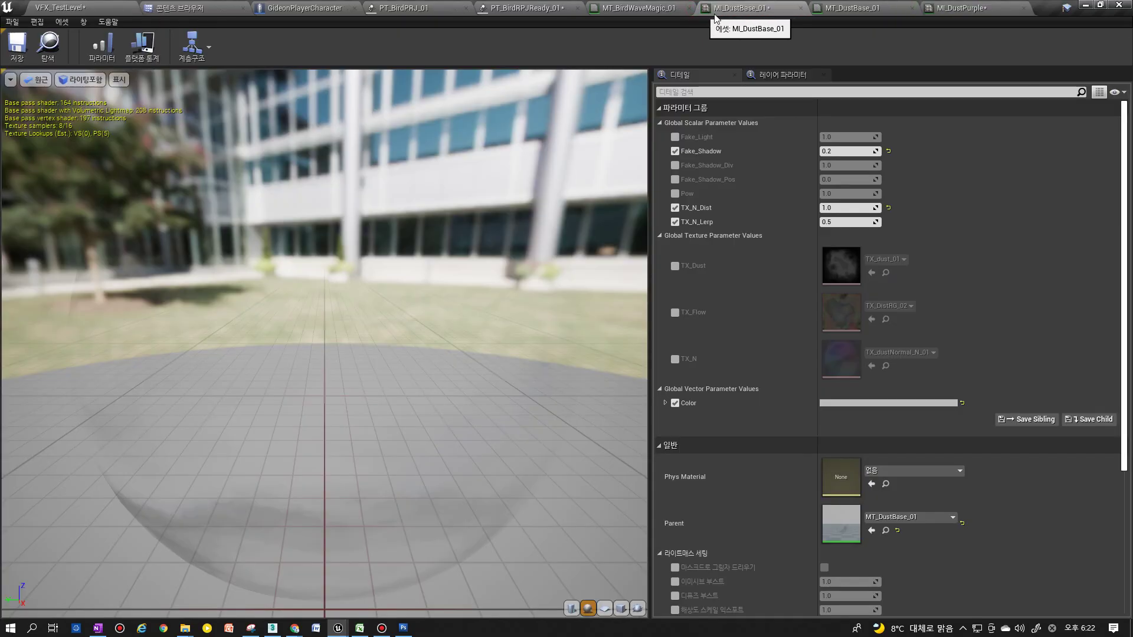
{"action": "left_click", "coordinate": [801, 8]}
{"action": "left_click", "coordinate": [846, 9]}
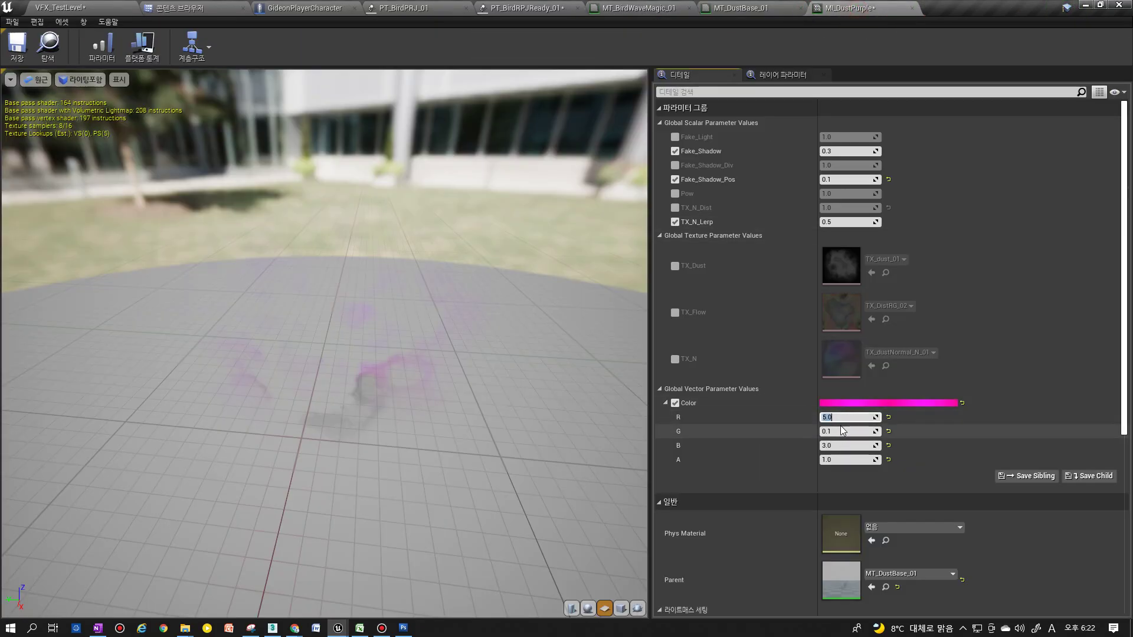
{"action": "left_click", "coordinate": [842, 430]}
{"action": "type", "text": "0.2"}
{"action": "key", "text": "Return"}
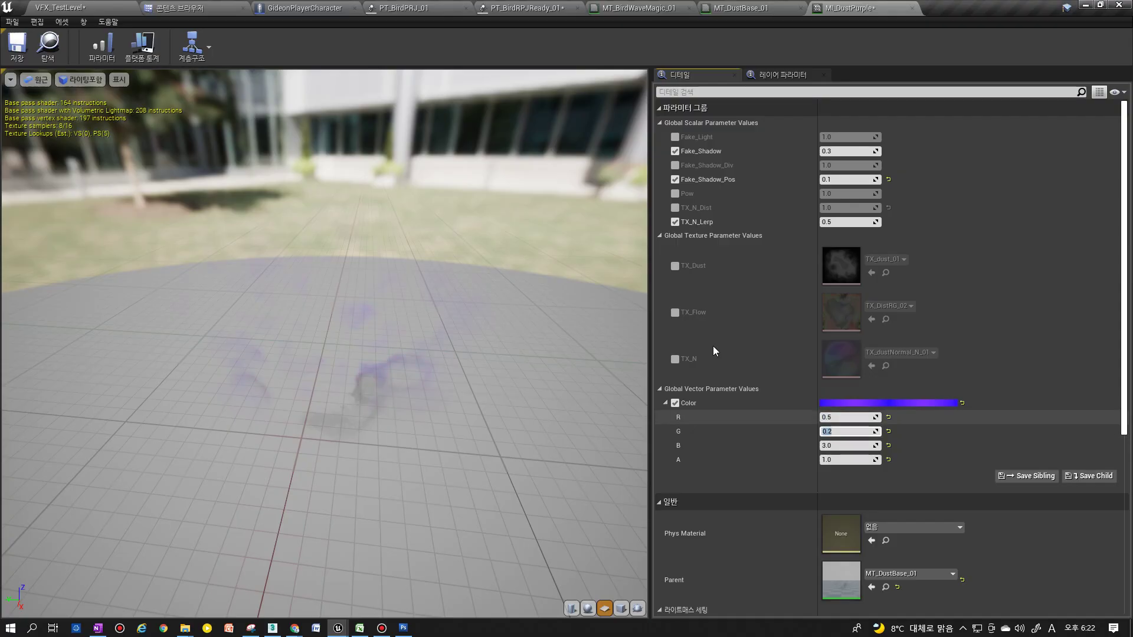
Replay PT_BirdRPJReady_01 repeatedly in VFX_TestLevel and examine the recoloured dust and burst from several angles
{"action": "left_click", "coordinate": [495, 9]}
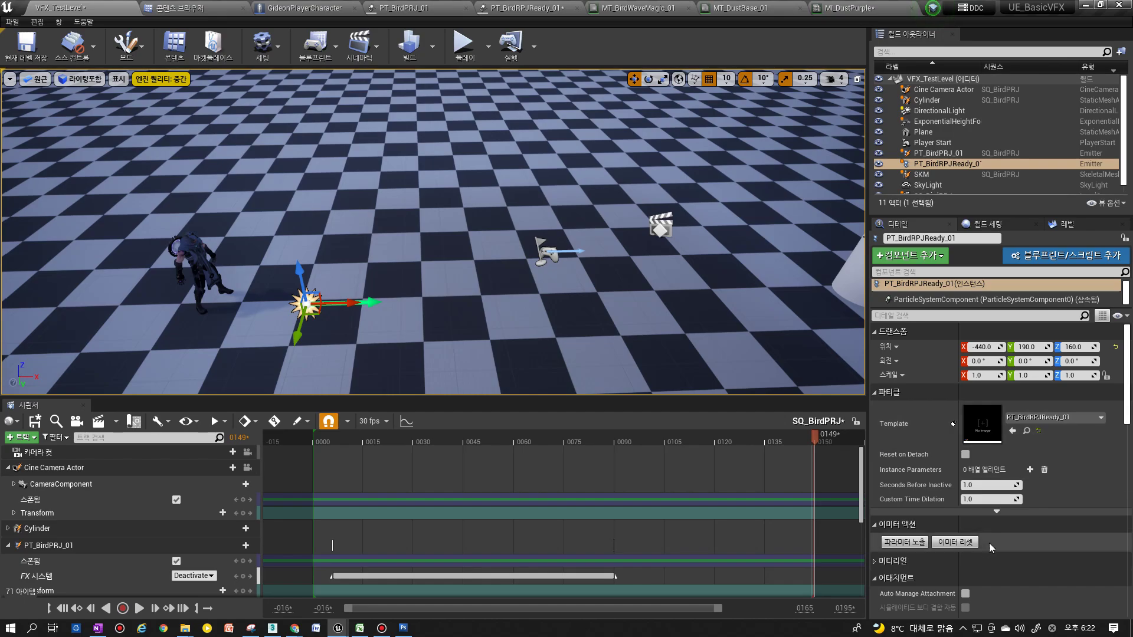
{"action": "left_click", "coordinate": [964, 543]}
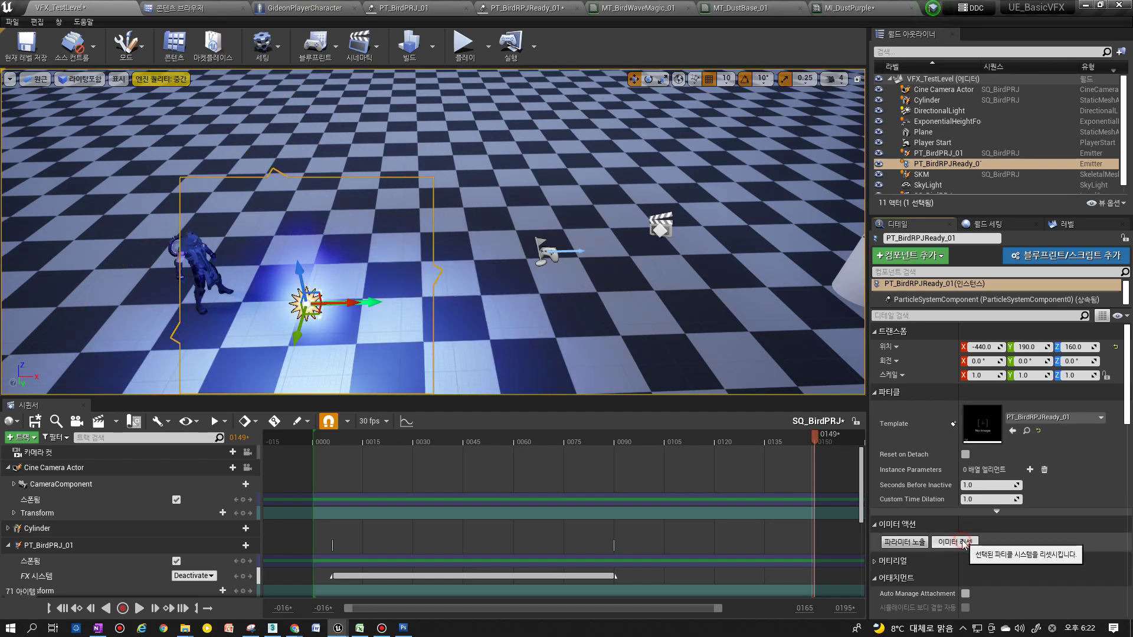
{"action": "right_click_drag", "start_coordinate": [590, 266], "coordinate": [560, 290]}
{"action": "left_click", "coordinate": [955, 542]}
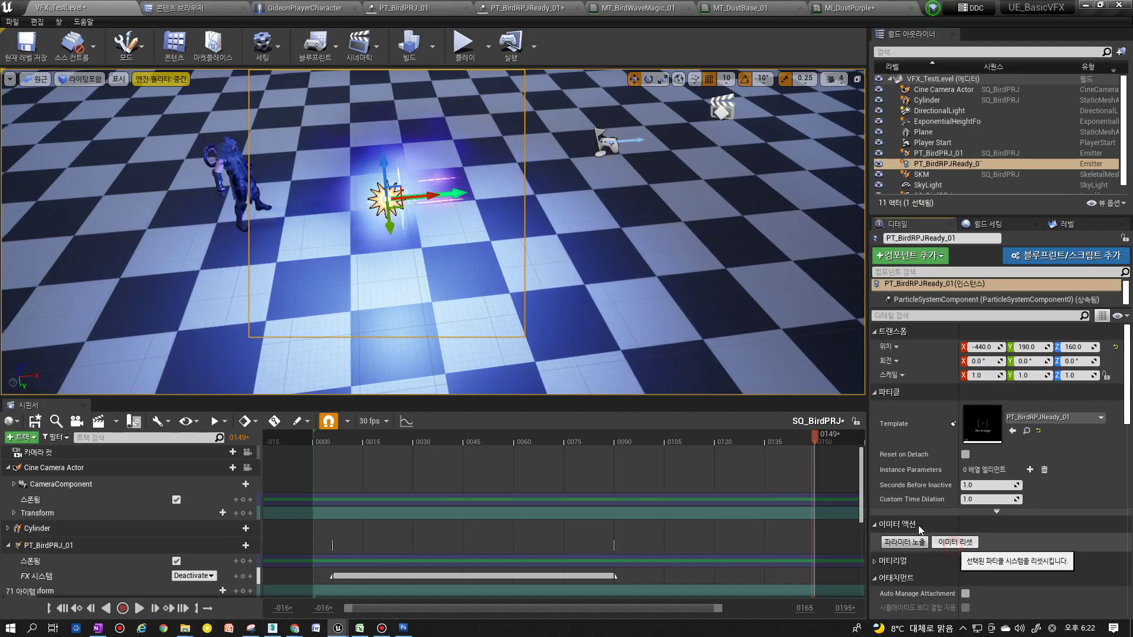
{"action": "right_click_drag", "start_coordinate": [584, 329], "coordinate": [614, 319]}
{"action": "left_click", "coordinate": [955, 542]}
{"action": "left_click", "coordinate": [956, 542]}
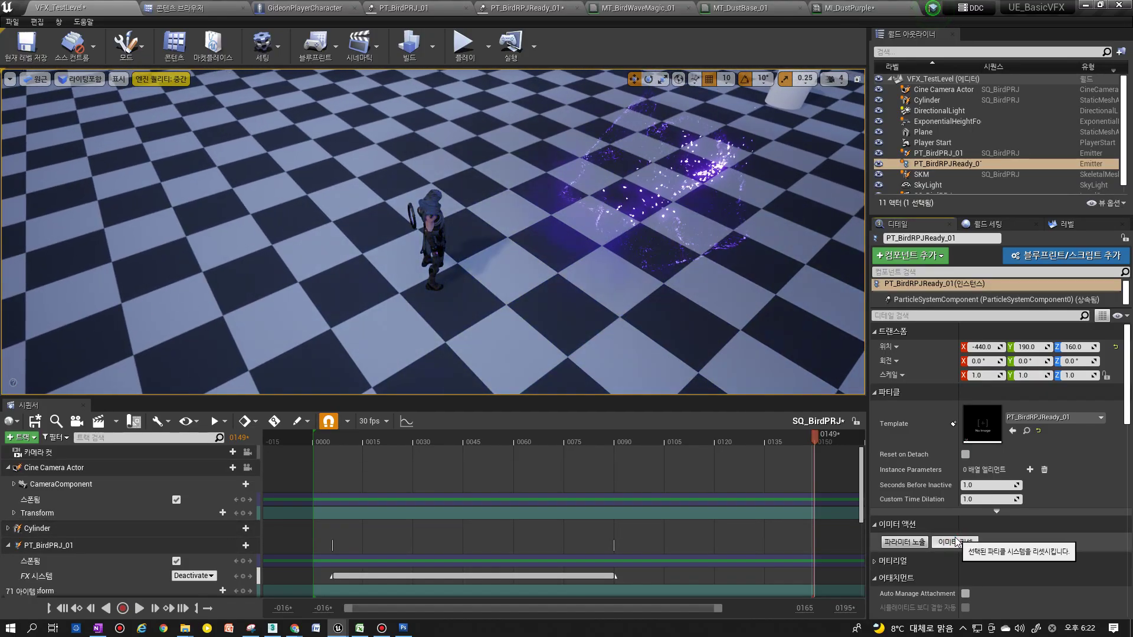
{"action": "right_click_drag", "start_coordinate": [590, 306], "coordinate": [617, 280]}
{"action": "left_click", "coordinate": [962, 544]}
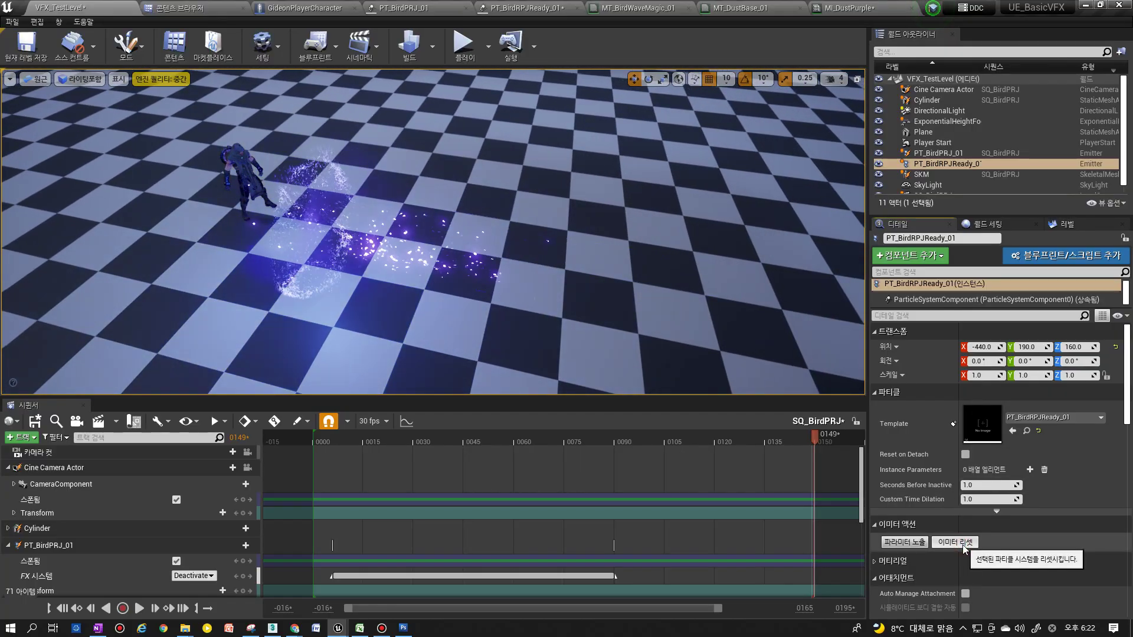
{"action": "left_click", "coordinate": [961, 544]}
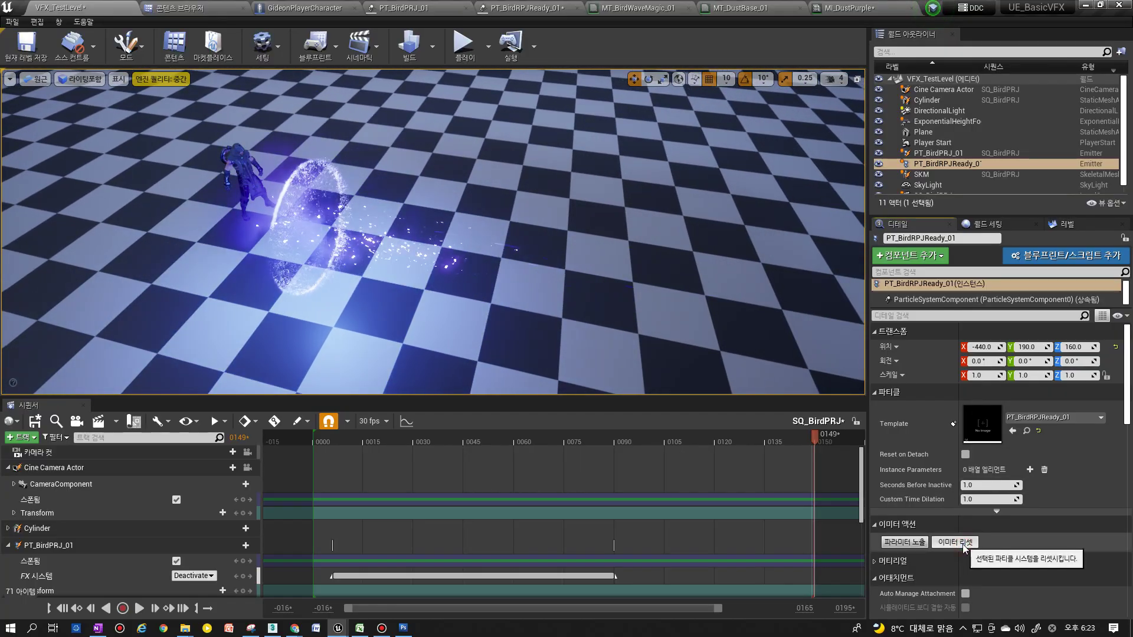
{"action": "left_click", "coordinate": [962, 544]}
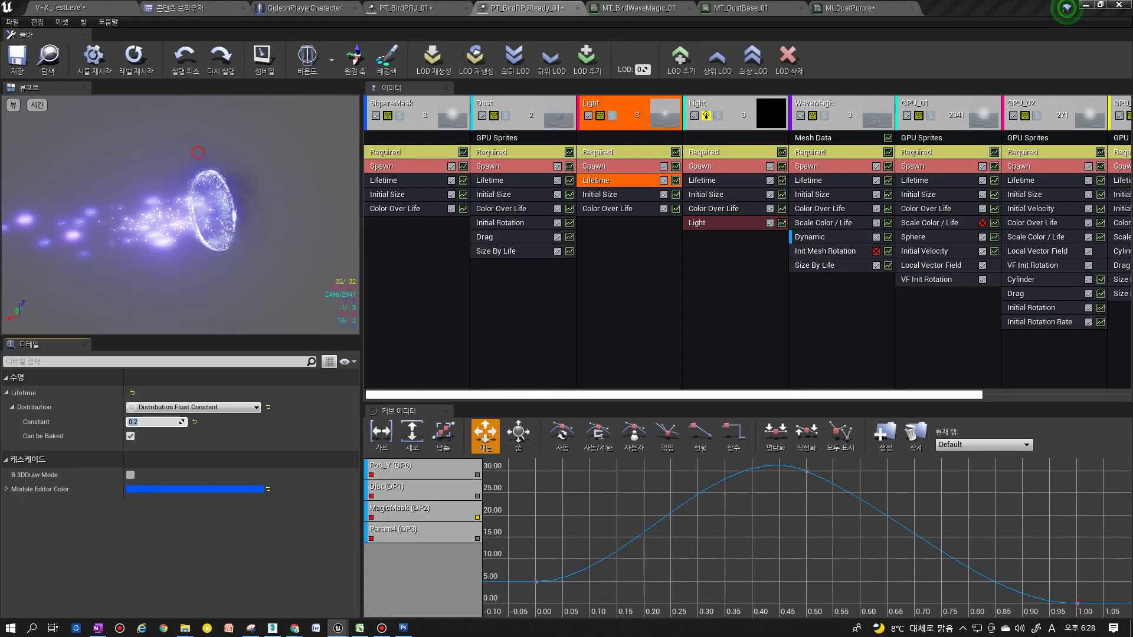
Try a Lifetime constant of 1.0 on the Light emitter next to Dust, settle on 0.5, and replay the effect
{"action": "key", "text": "Return"}
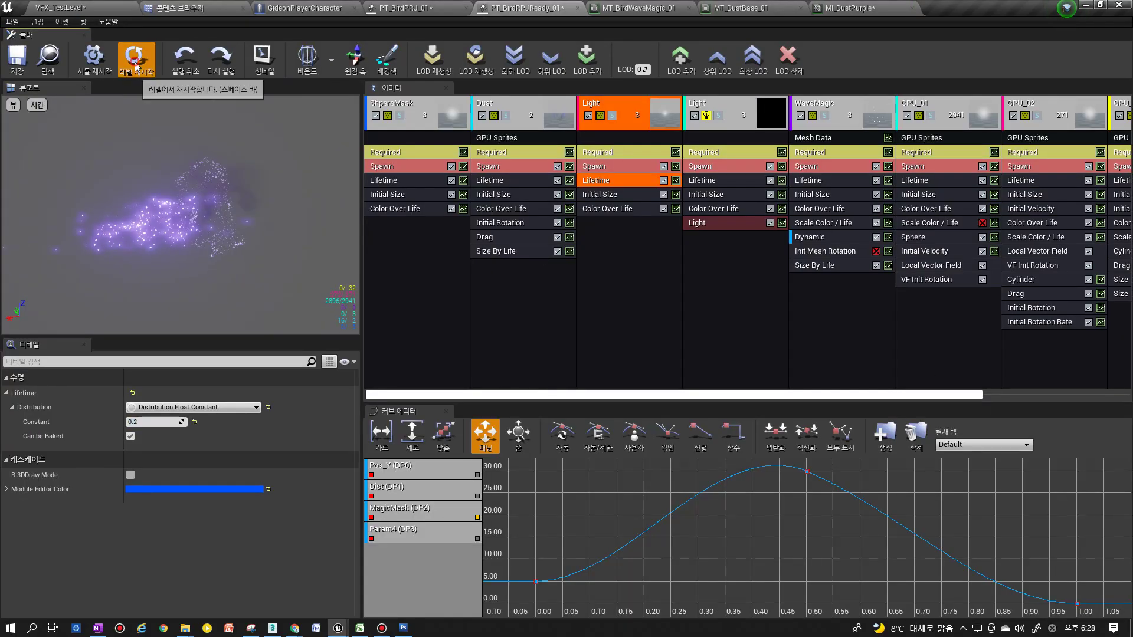
{"action": "left_click", "coordinate": [133, 56]}
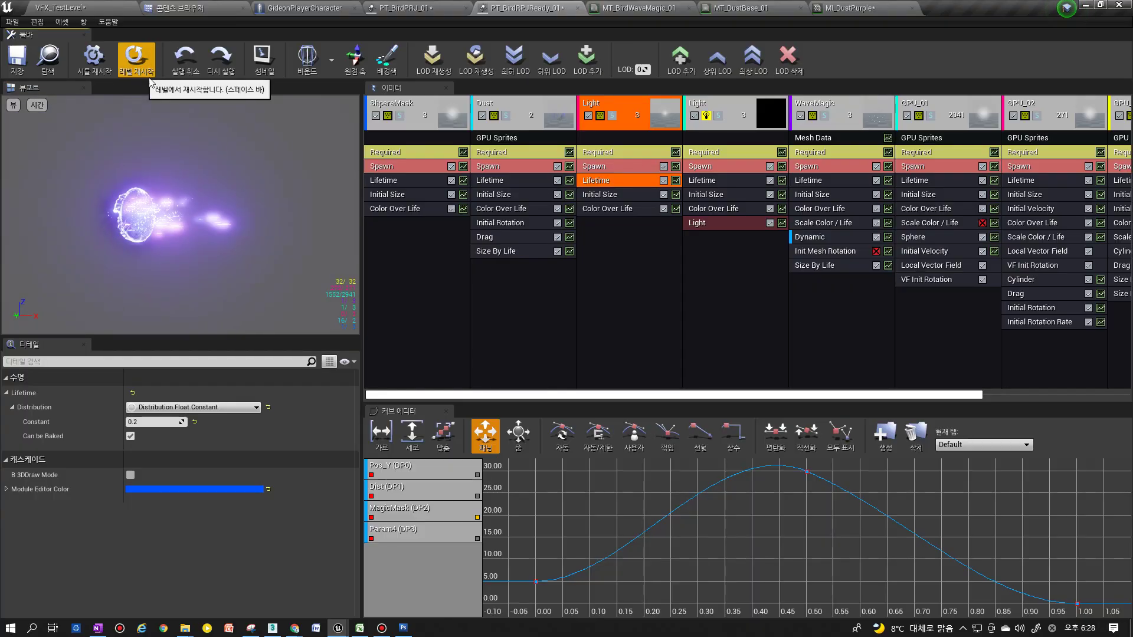
{"action": "left_click", "coordinate": [614, 179]}
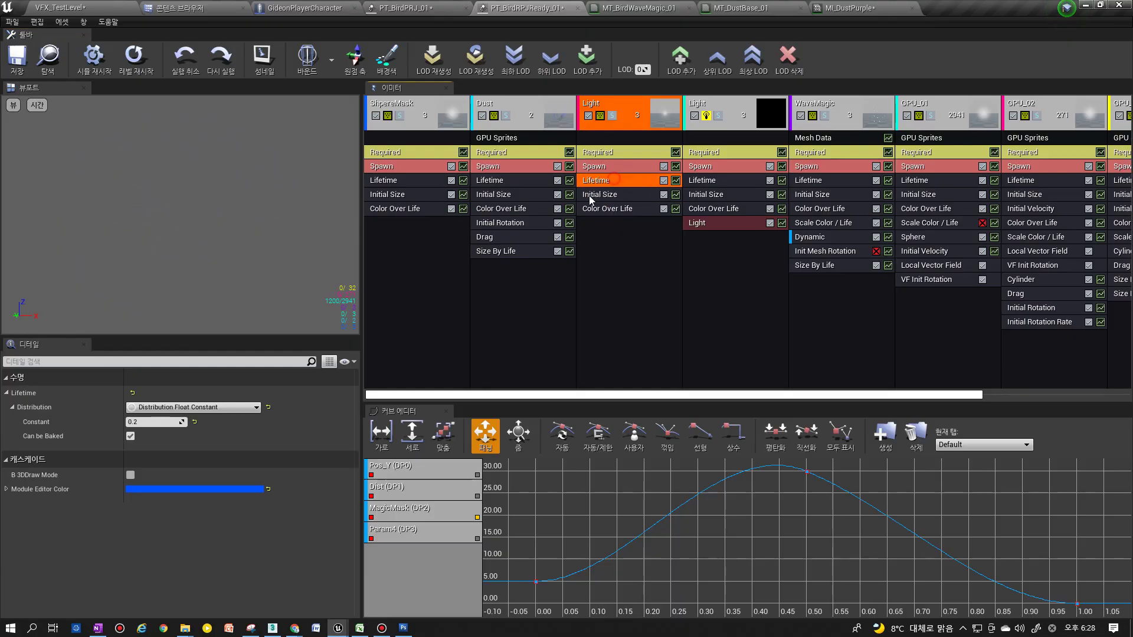
{"action": "left_click", "coordinate": [152, 421]}
{"action": "type", "text": "1.0"}
{"action": "key", "text": "Return"}
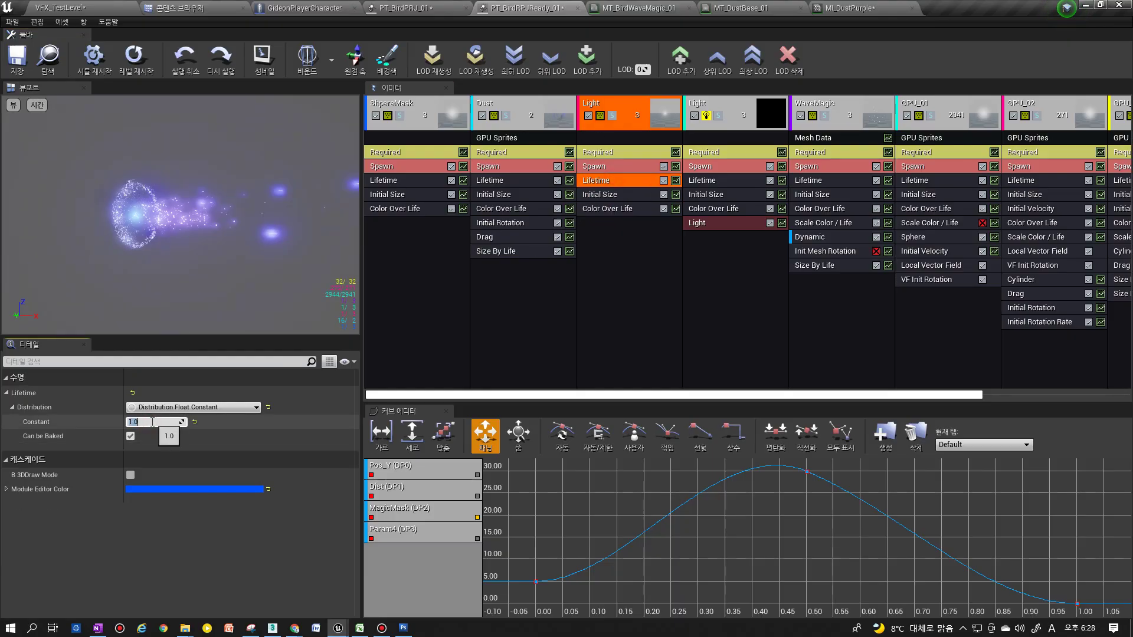
{"action": "type", "text": ".5"}
{"action": "key", "text": "Return"}
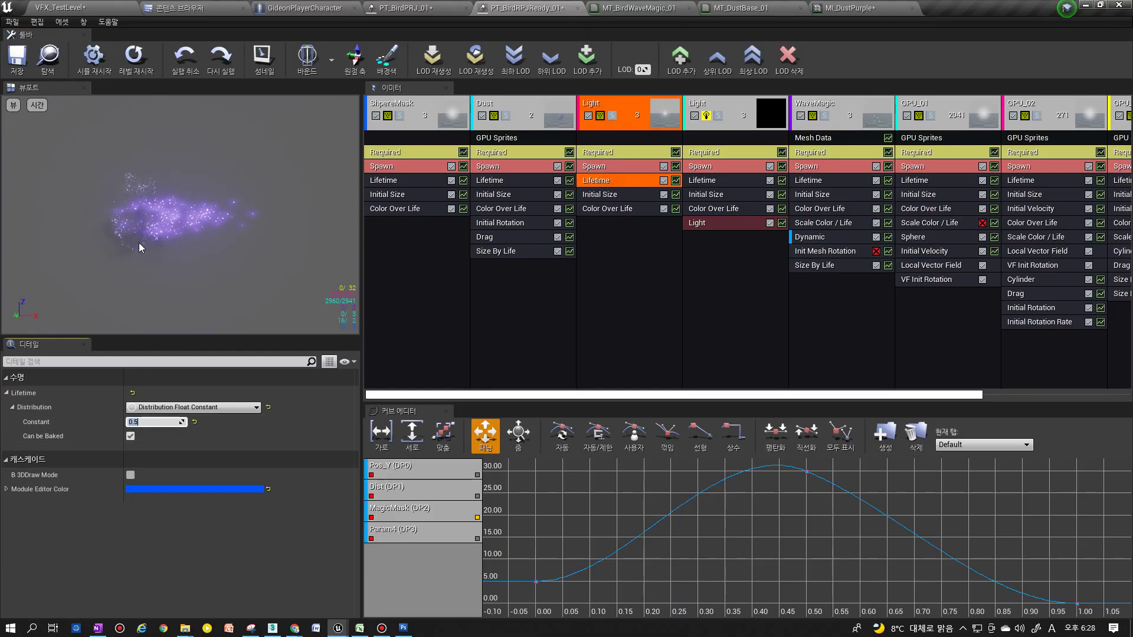
{"action": "left_click", "coordinate": [132, 59]}
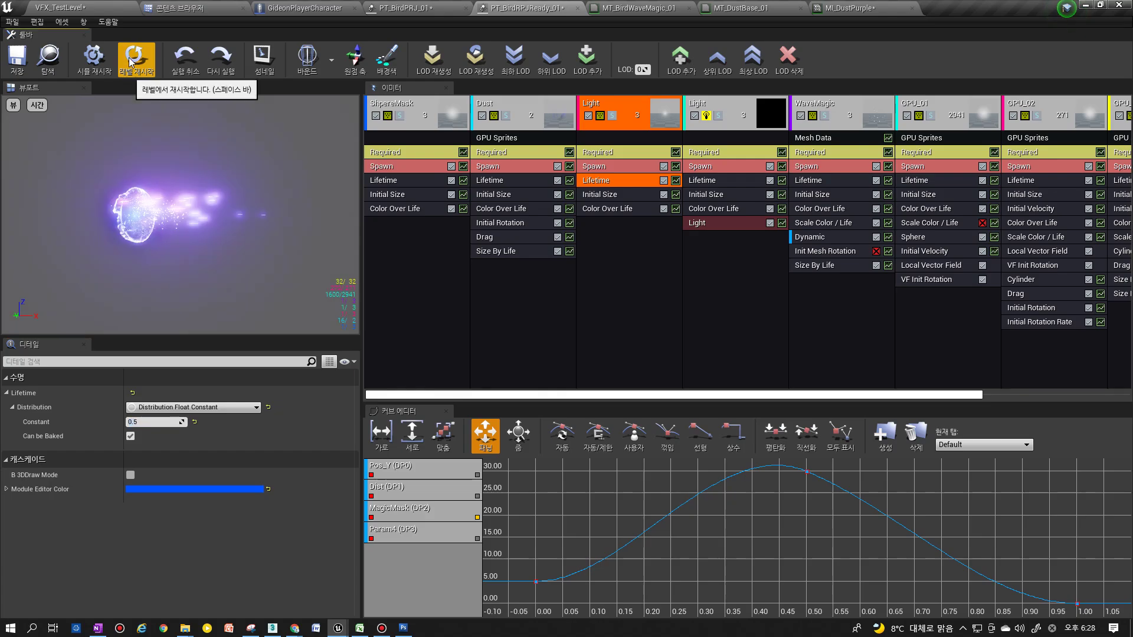
Set point 0 of the same Light emitter's Color Over Life to R 2, G 5 and B 10
{"action": "left_click", "coordinate": [622, 207]}
{"action": "scroll", "coordinate": [132, 487], "scroll_direction": "down", "scroll_amount": 2}
{"action": "scroll", "coordinate": [132, 487], "scroll_direction": "down", "scroll_amount": 2}
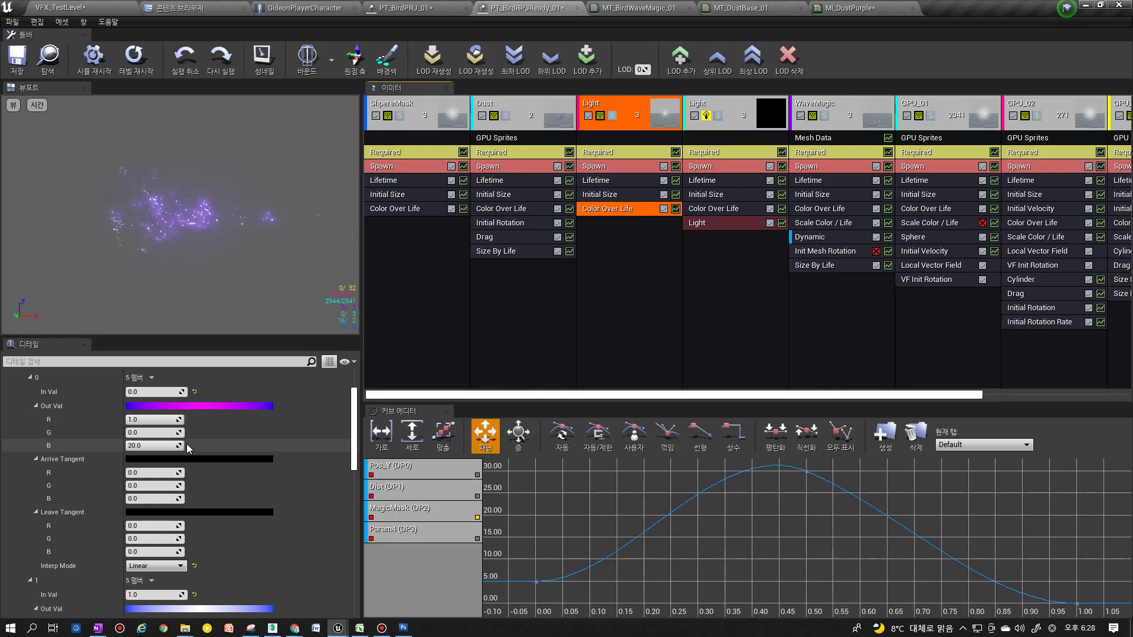
{"action": "left_click", "coordinate": [154, 419]}
{"action": "type", "text": "2"}
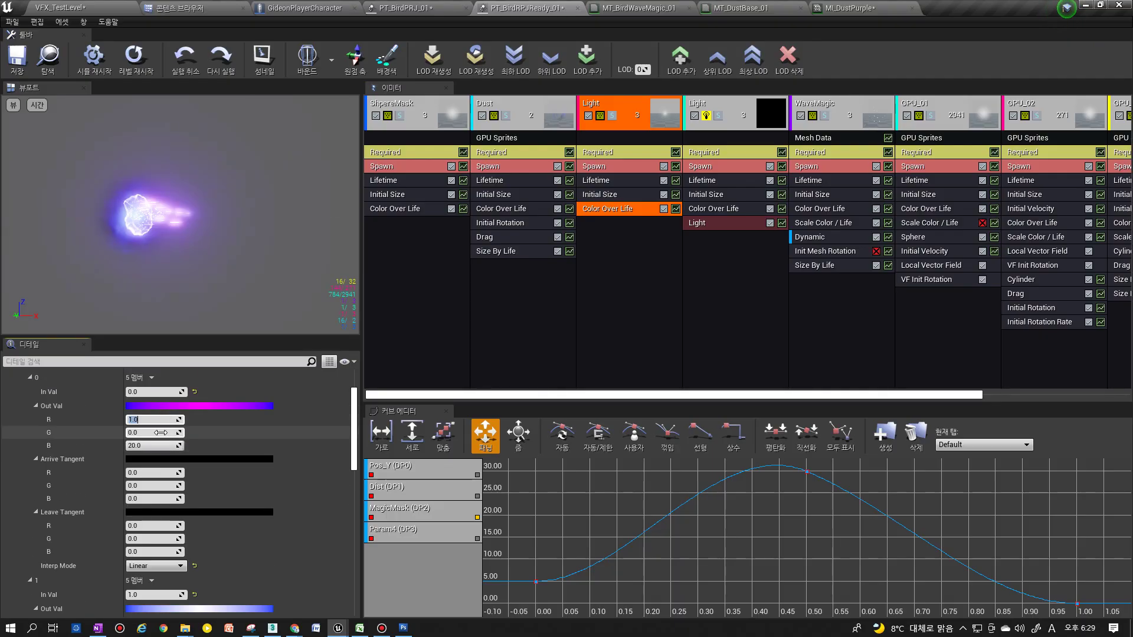
{"action": "key", "text": "Tab"}
{"action": "type", "text": "5"}
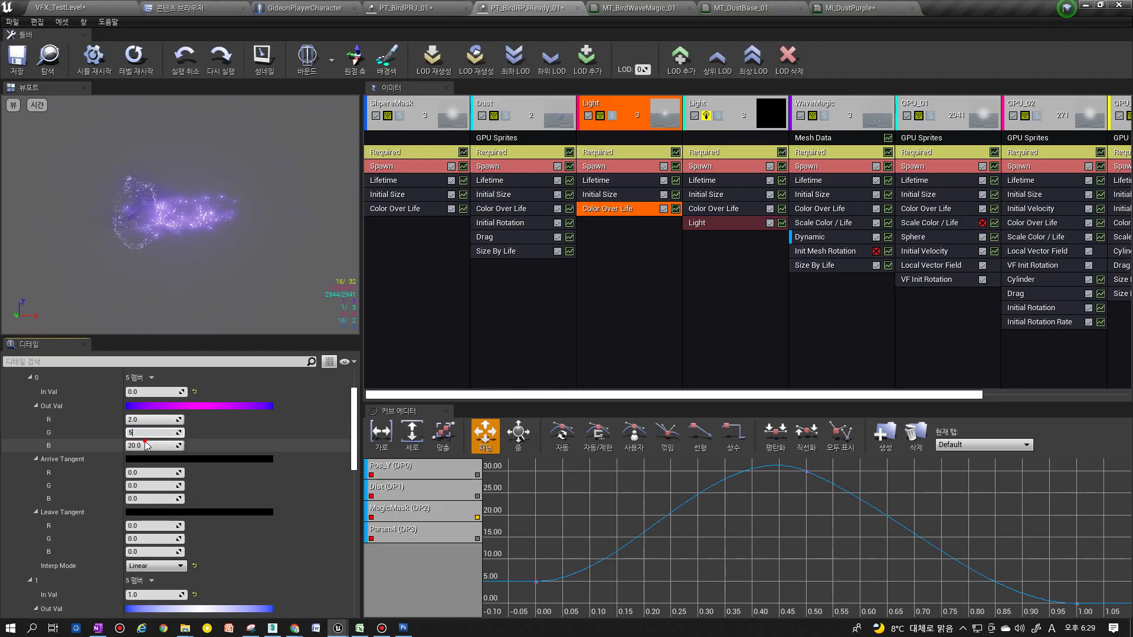
{"action": "key", "text": "Tab"}
{"action": "type", "text": "10"}
{"action": "key", "text": "Return"}
Set point 1 of the Light emitter's Color Over Life to R 5 and G 0
{"action": "scroll", "coordinate": [153, 431], "scroll_direction": "down", "scroll_amount": 5}
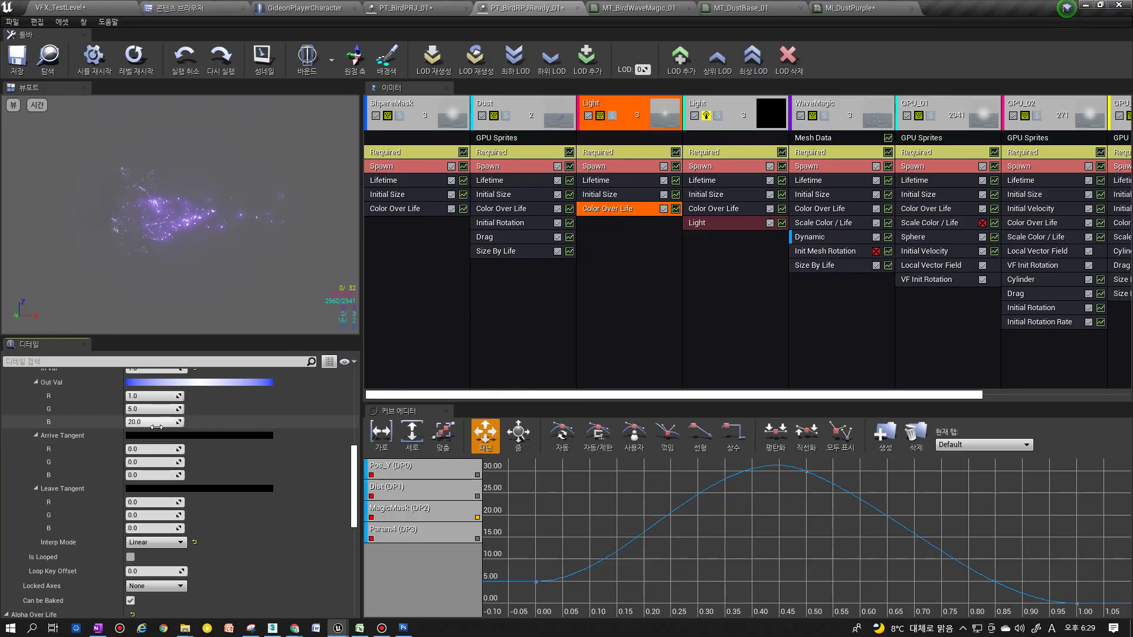
{"action": "left_click", "coordinate": [148, 435]}
{"action": "type", "text": "5"}
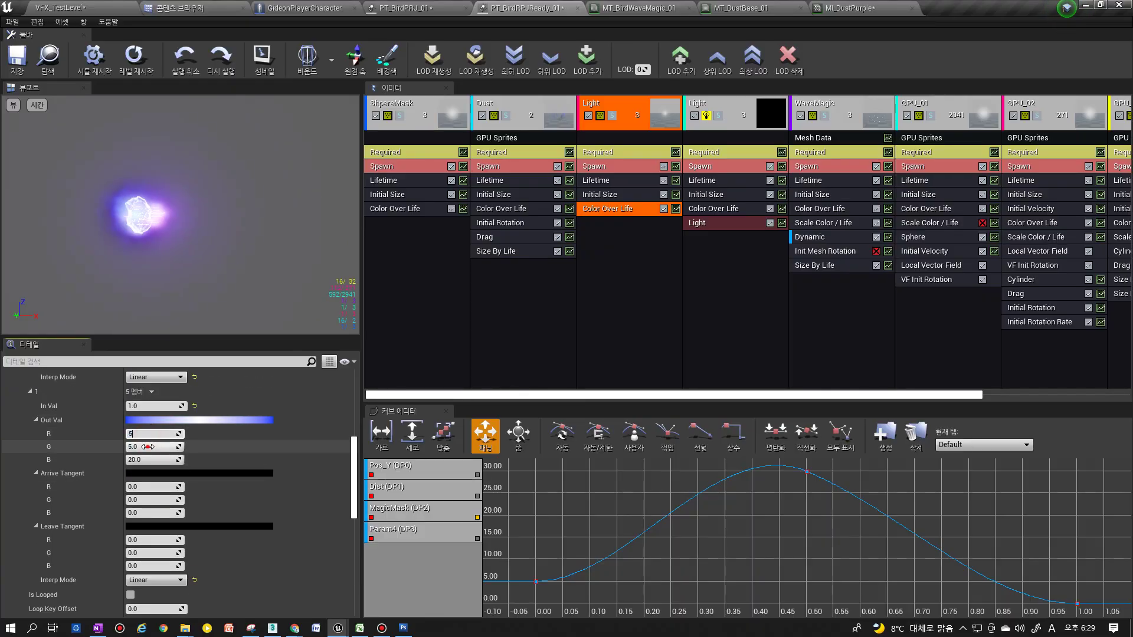
{"action": "left_click", "coordinate": [149, 447]}
{"action": "type", "text": "0"}
{"action": "key", "text": "Return"}
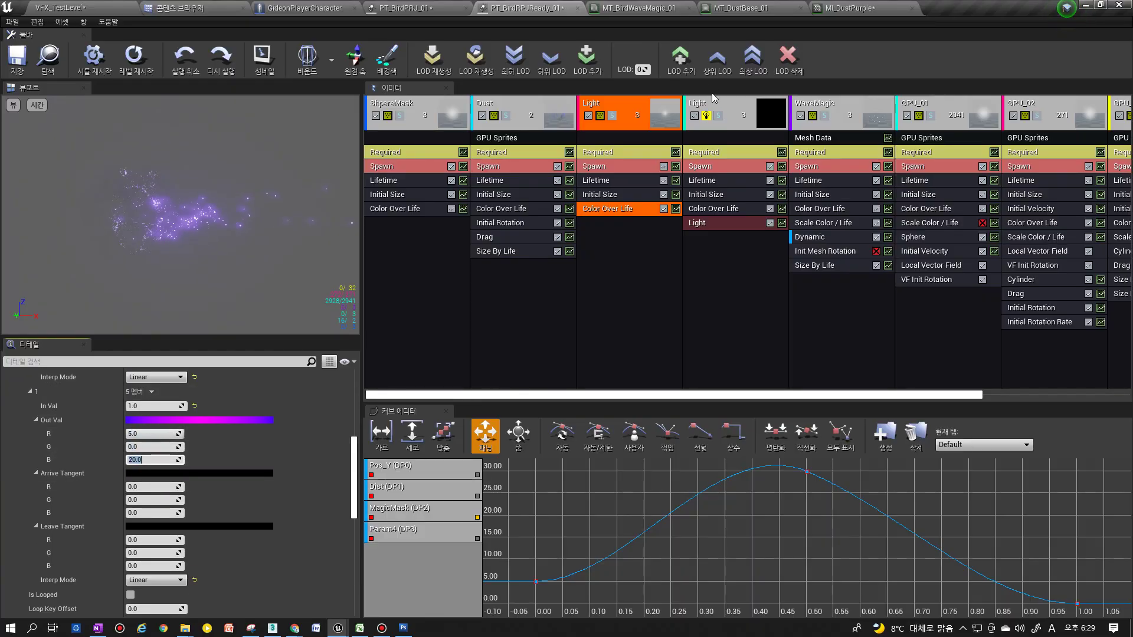
Solo the Light emitter and the Dust emitter in turn to inspect each one, and check Dust's Lifetime settings
{"action": "left_click", "coordinate": [612, 116]}
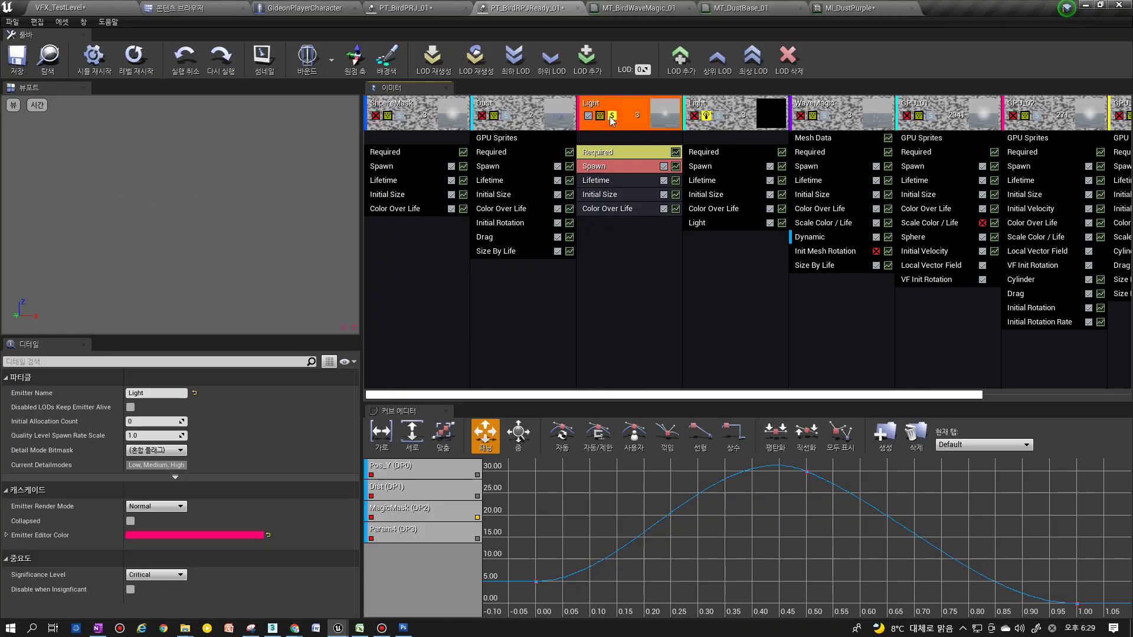
{"action": "left_click", "coordinate": [611, 118]}
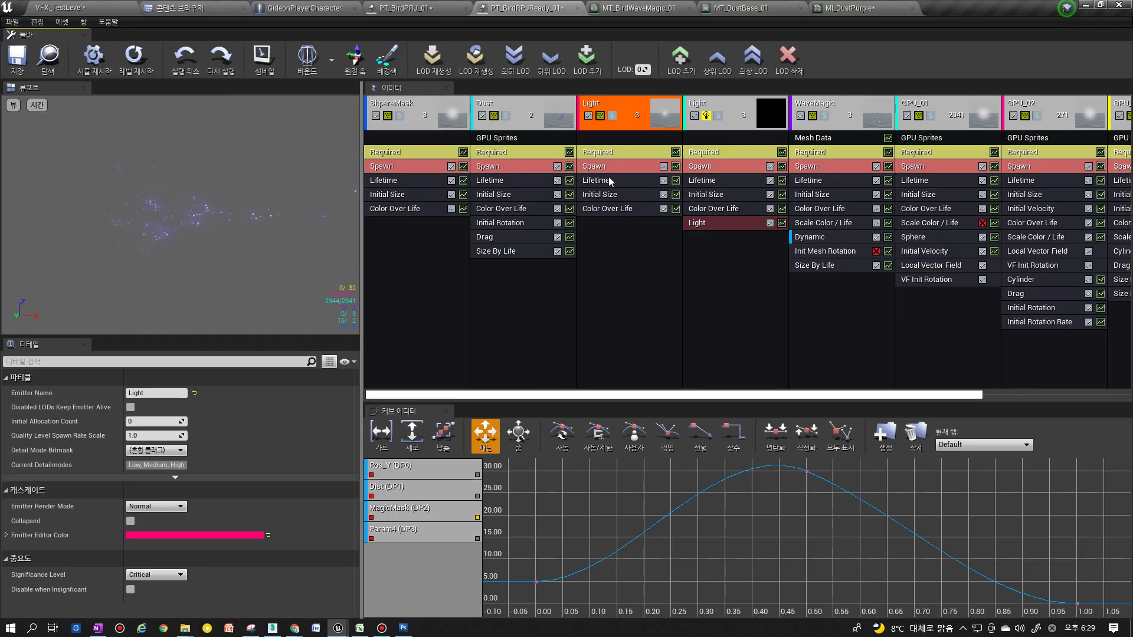
{"action": "left_click", "coordinate": [506, 116]}
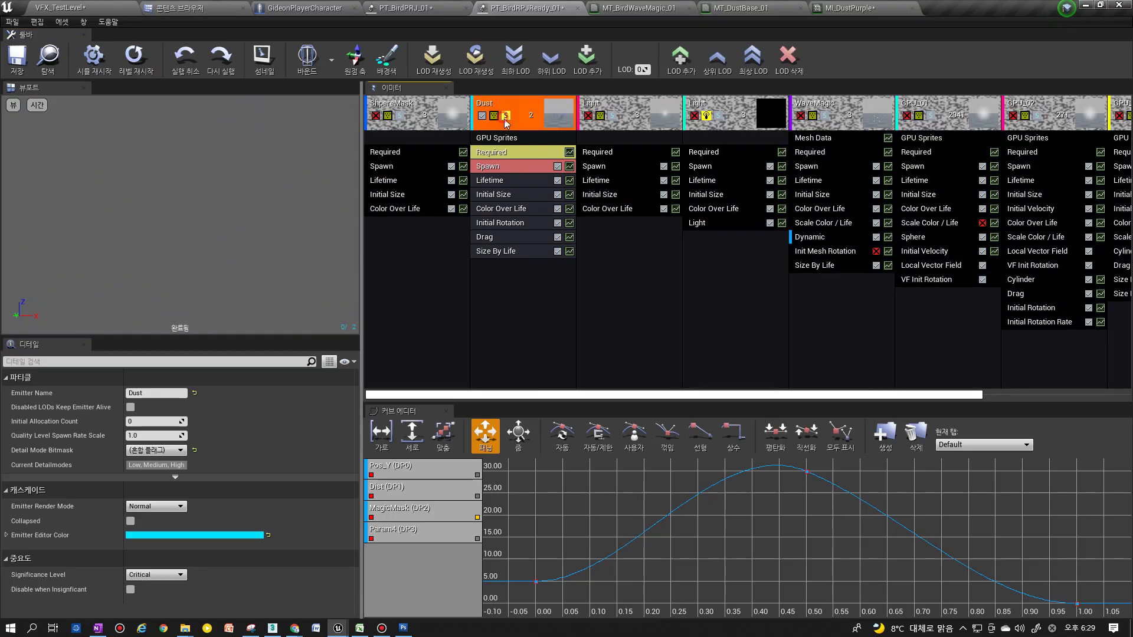
{"action": "left_click", "coordinate": [507, 197]}
{"action": "left_click", "coordinate": [501, 183]}
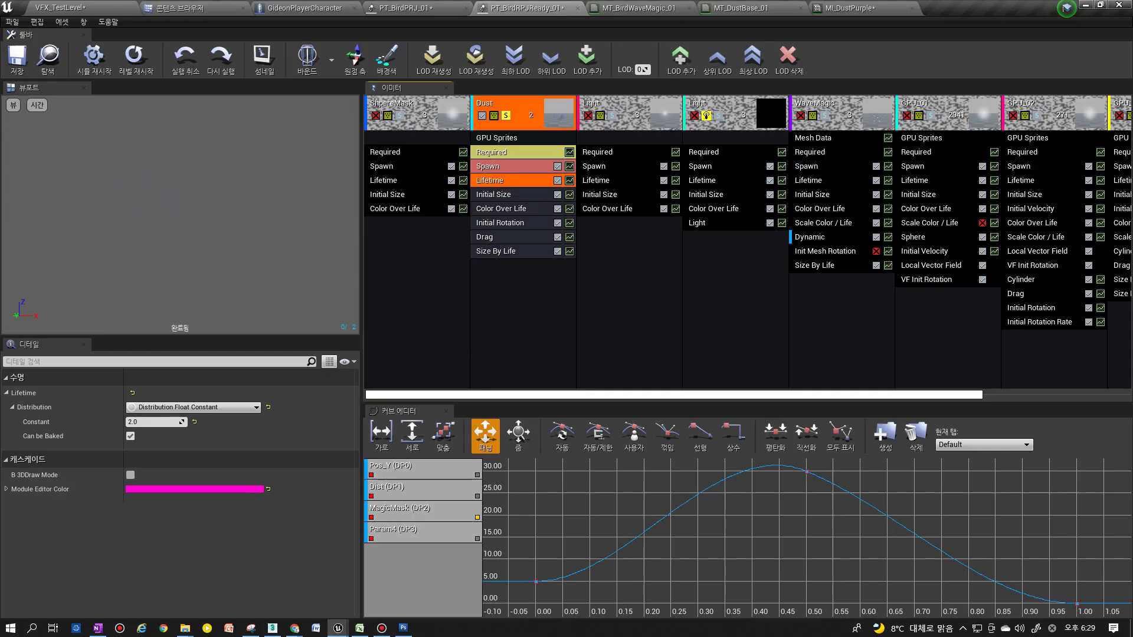
{"action": "left_click", "coordinate": [506, 116]}
Set the Dust emitter's Lifetime constant to 5
{"action": "left_click", "coordinate": [513, 209]}
{"action": "left_click", "coordinate": [507, 181]}
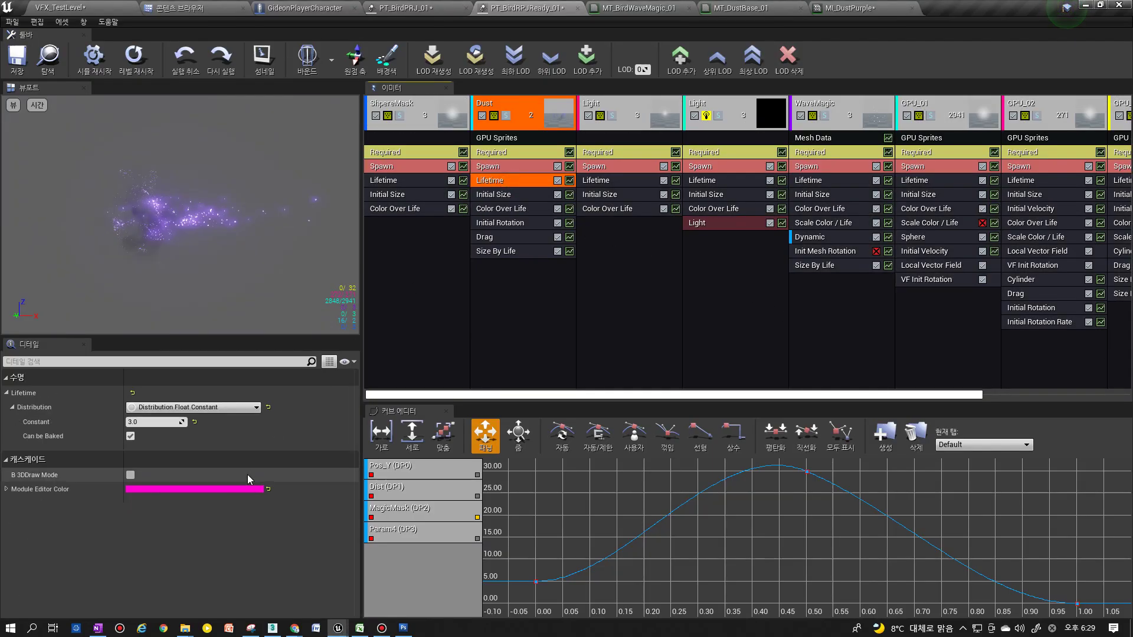
{"action": "type", "text": "5"}
{"action": "key", "text": "Return"}
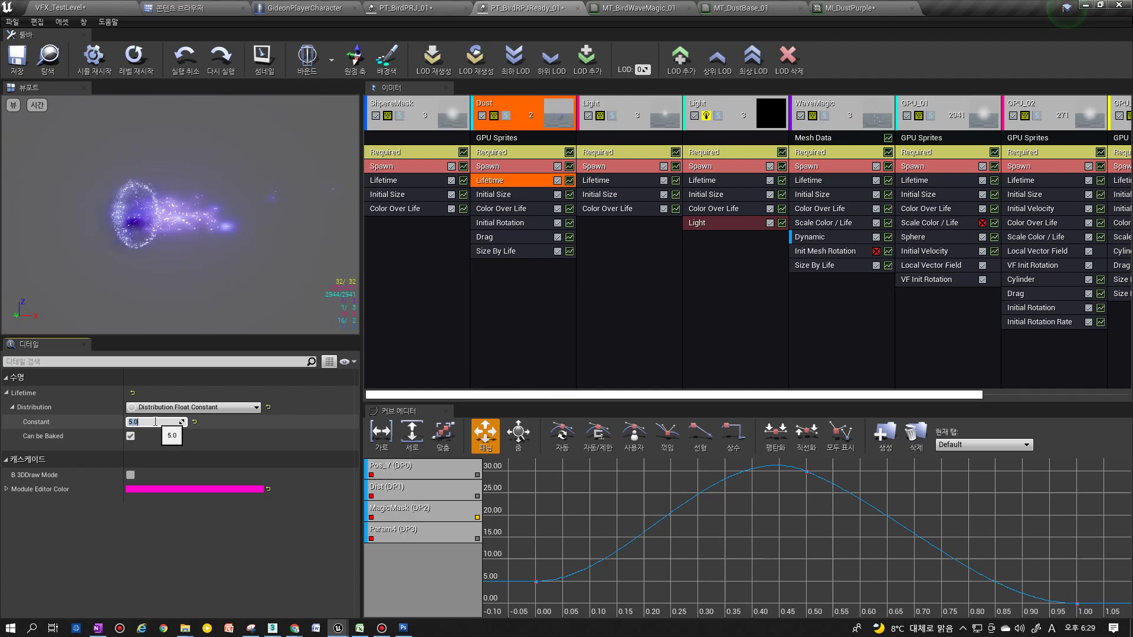
Set the Dust emitter's Lifetime constant to 3.5 and replay the effect
{"action": "type", "text": ".5"}
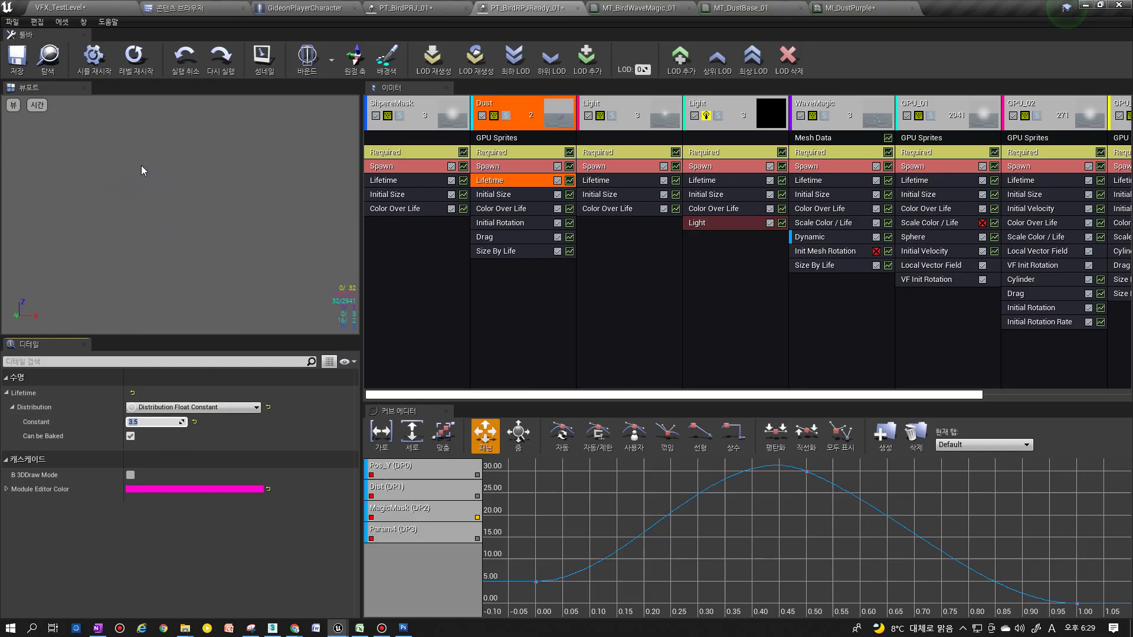
{"action": "left_click", "coordinate": [134, 54]}
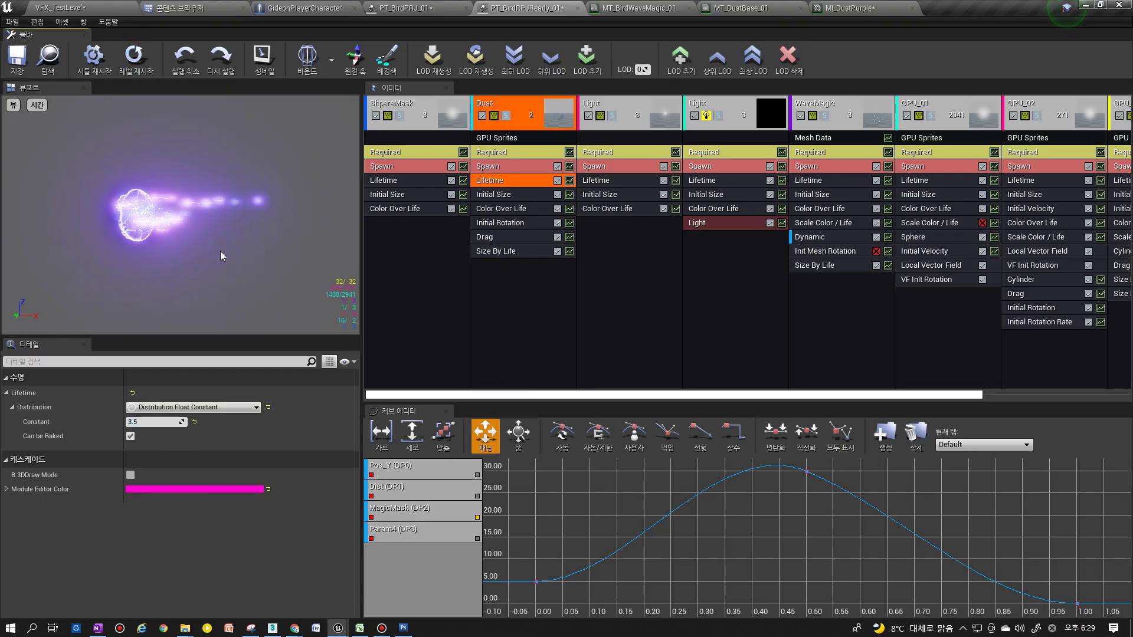
Clear all curves from the curve editor and show only the Dust emitter's Size By Life curve, fitted to view
{"action": "left_click", "coordinate": [553, 251]}
{"action": "right_click", "coordinate": [413, 482]}
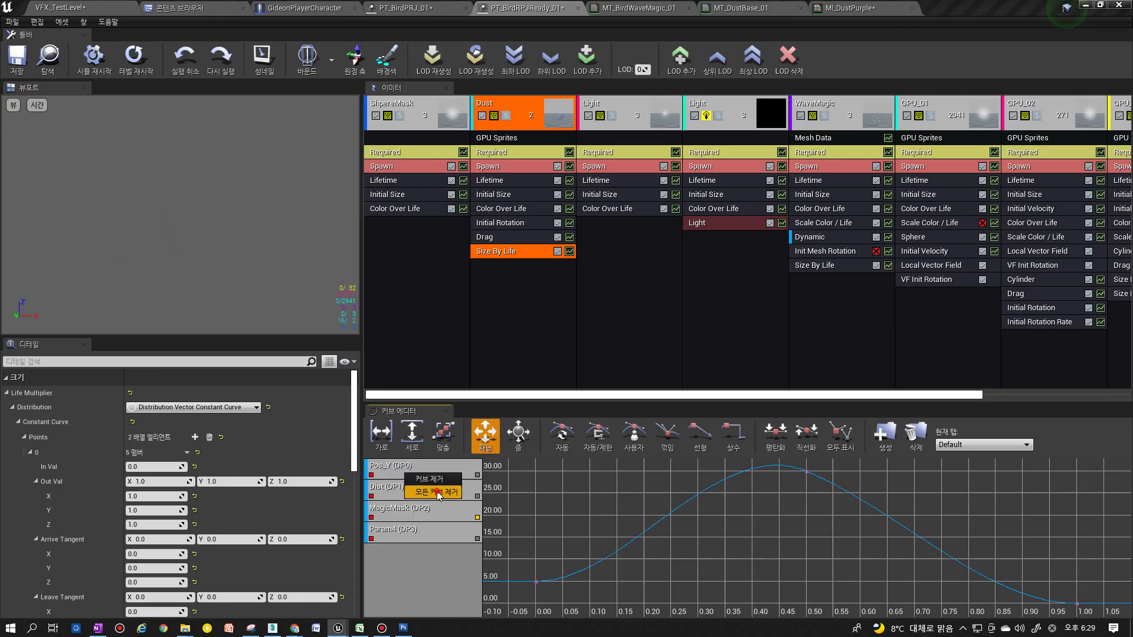
{"action": "left_click", "coordinate": [438, 494]}
{"action": "left_click", "coordinate": [575, 338]}
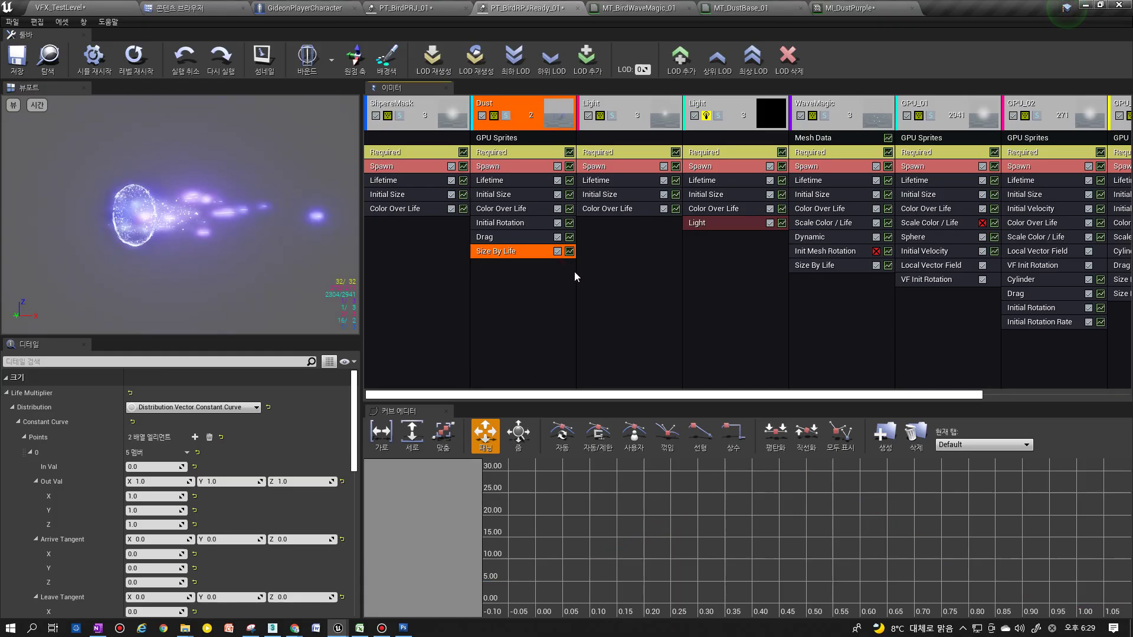
{"action": "left_click", "coordinate": [570, 252]}
{"action": "left_click", "coordinate": [432, 432]}
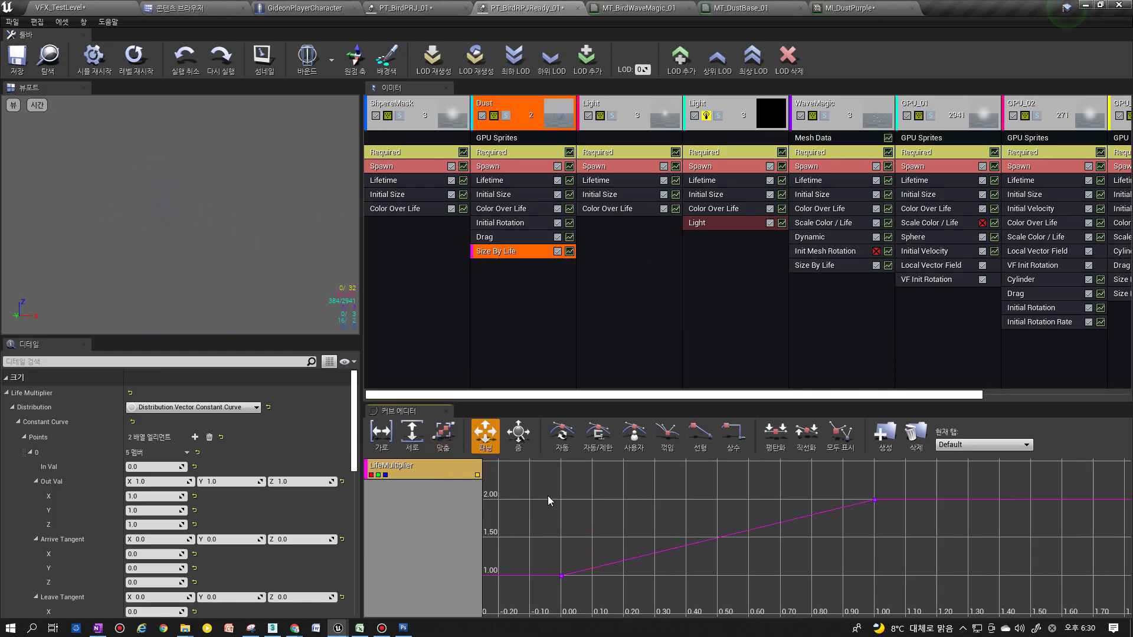
Give Dust's Size By Life curve auto-clamped interpolation, try raising its start tangent, and set Locked Axes to XYZ
{"action": "left_click", "coordinate": [598, 440]}
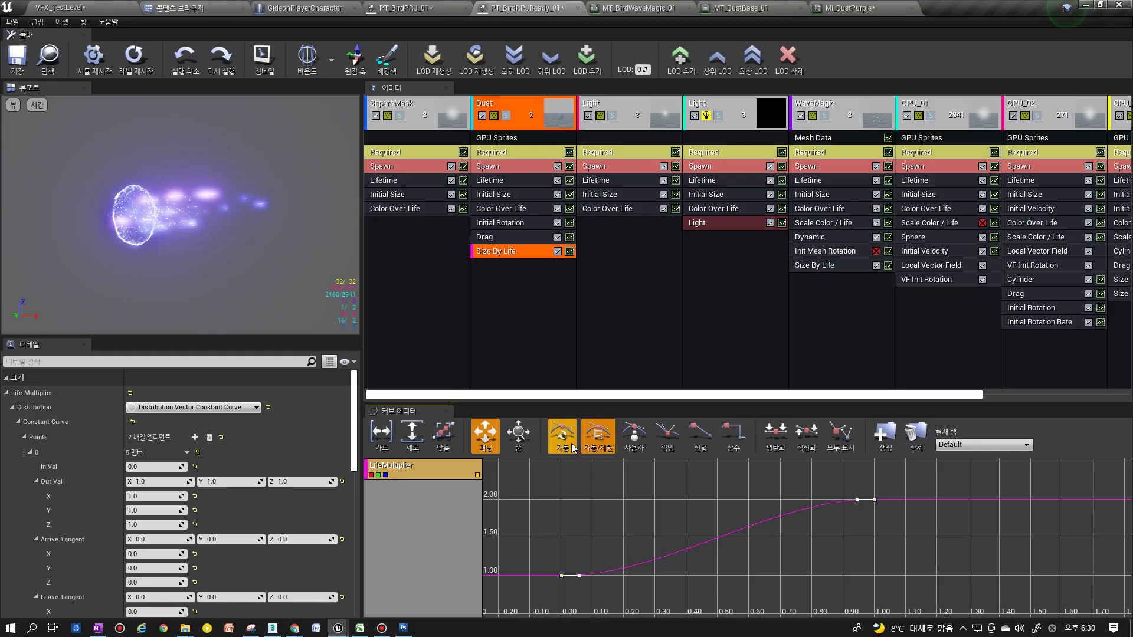
{"action": "left_click_drag", "start_coordinate": [578, 576], "coordinate": [580, 570]}
{"action": "scroll", "coordinate": [227, 530], "scroll_direction": "down", "scroll_amount": 5}
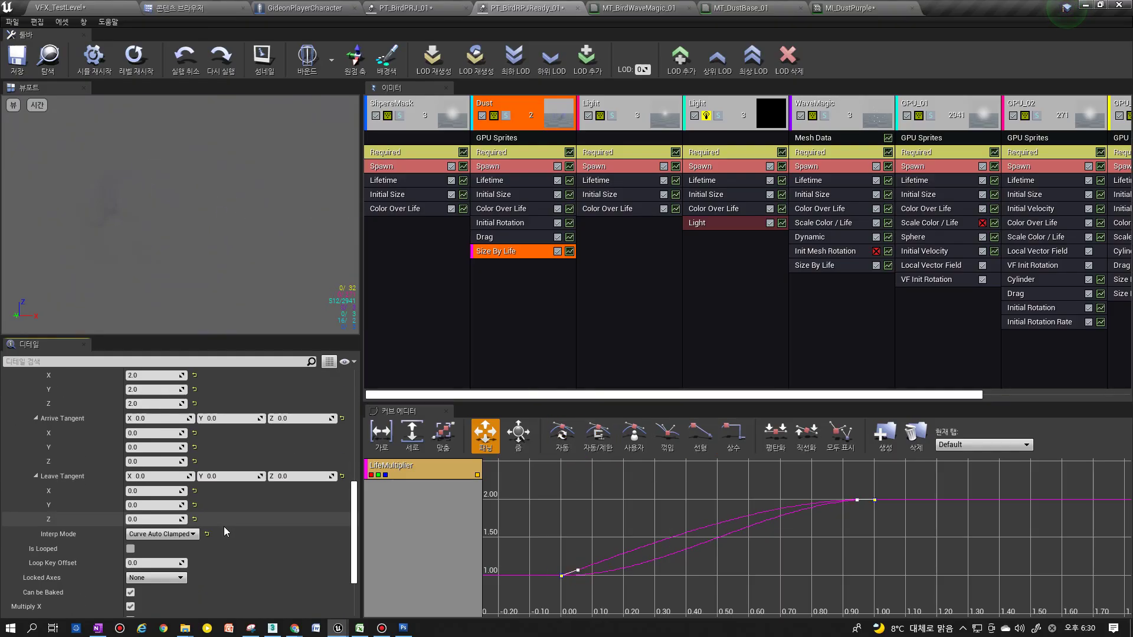
{"action": "left_click", "coordinate": [159, 494]}
{"action": "left_click", "coordinate": [158, 531]}
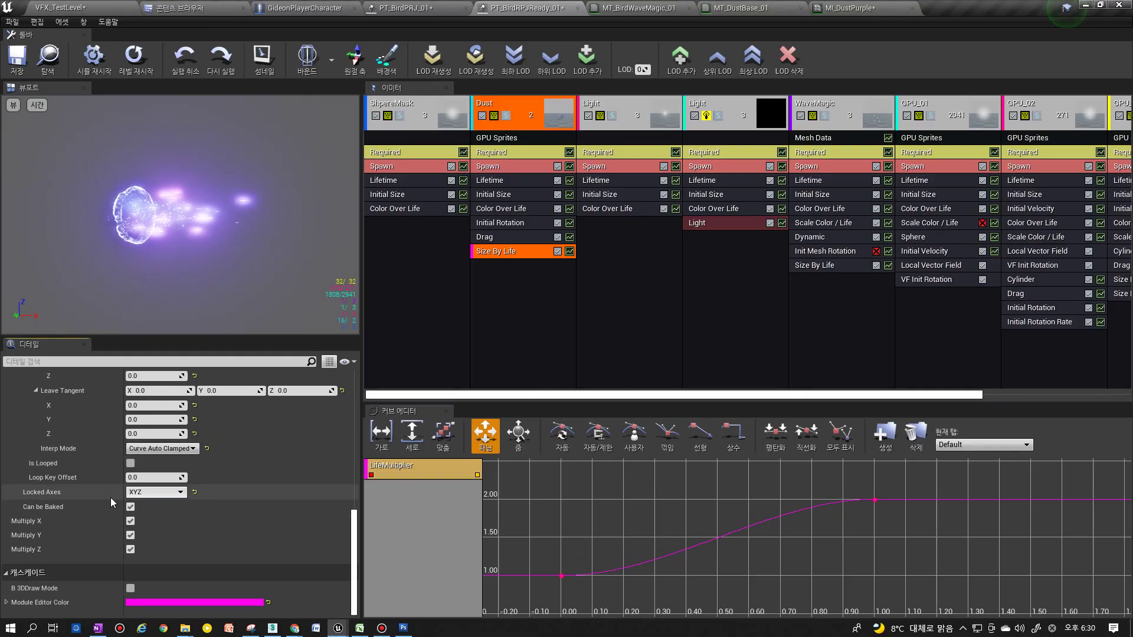
Steepen the start tangent of Dust's Size By Life curve so growth is fast early and eases out, then replay the effect
{"action": "left_click", "coordinate": [561, 153]}
{"action": "scroll", "coordinate": [210, 434], "scroll_direction": "up", "scroll_amount": 10}
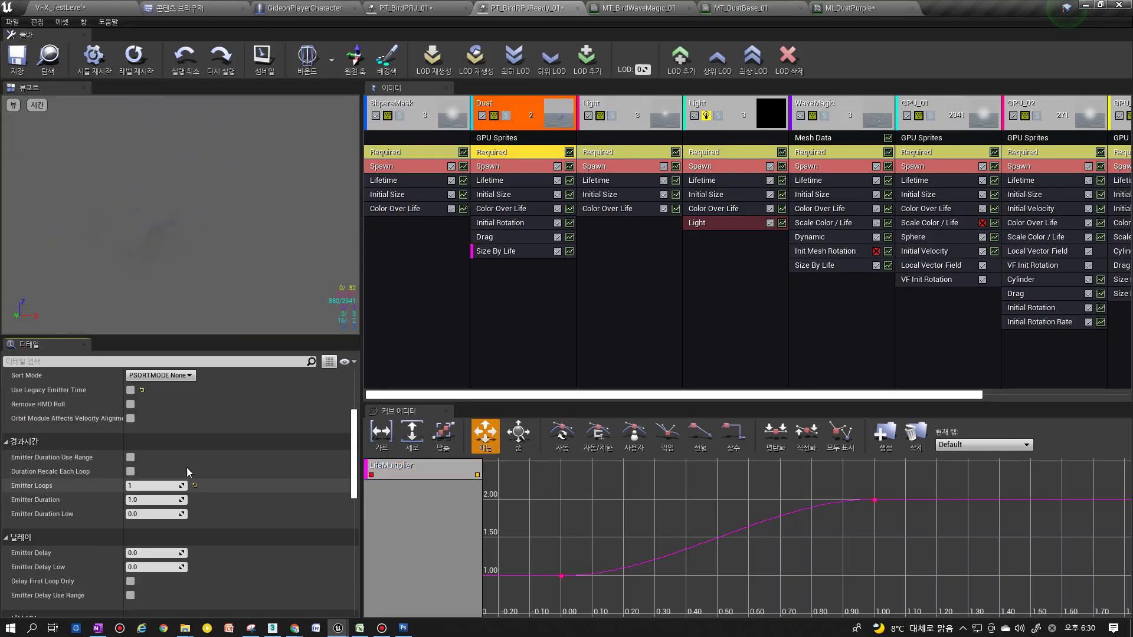
{"action": "left_click", "coordinate": [561, 575]}
{"action": "left_click_drag", "start_coordinate": [579, 576], "coordinate": [583, 568]}
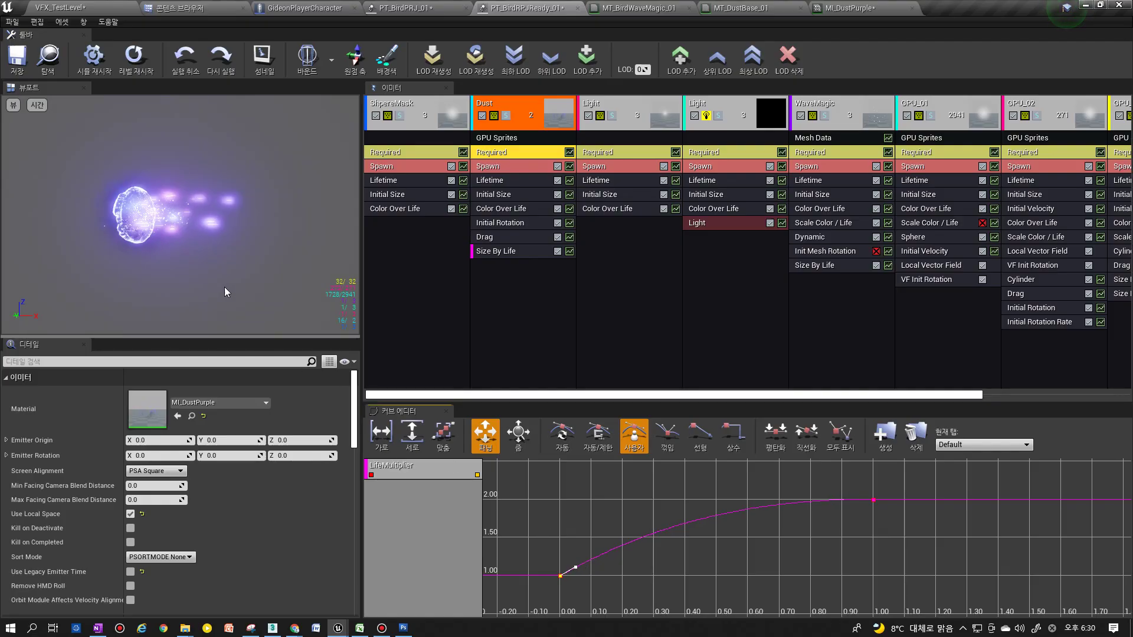
{"action": "left_click", "coordinate": [136, 57]}
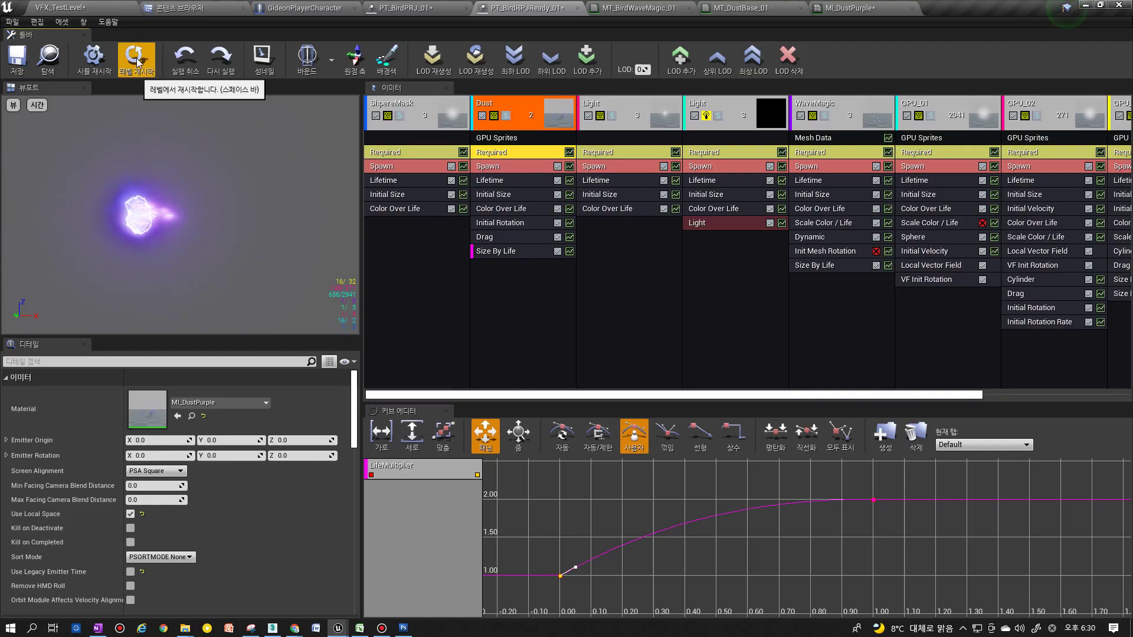
{"action": "left_click", "coordinate": [136, 58]}
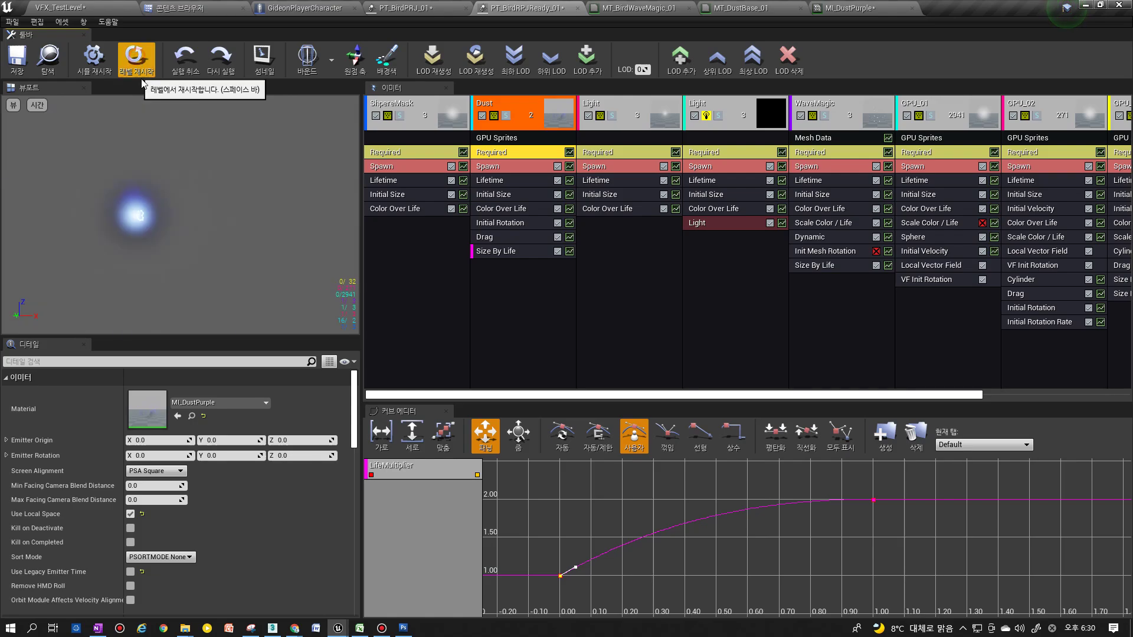
{"action": "left_click", "coordinate": [149, 75]}
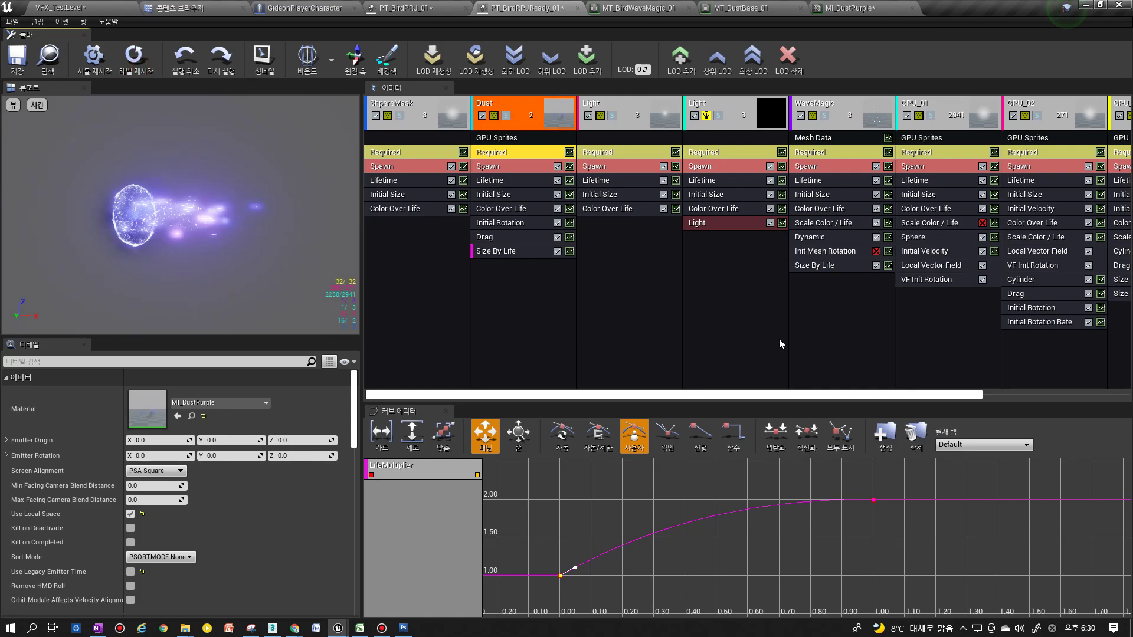
Solo the GPU_03 and GPU_02 emitters in turn and replay to inspect their particles
{"action": "left_click", "coordinate": [1012, 396]}
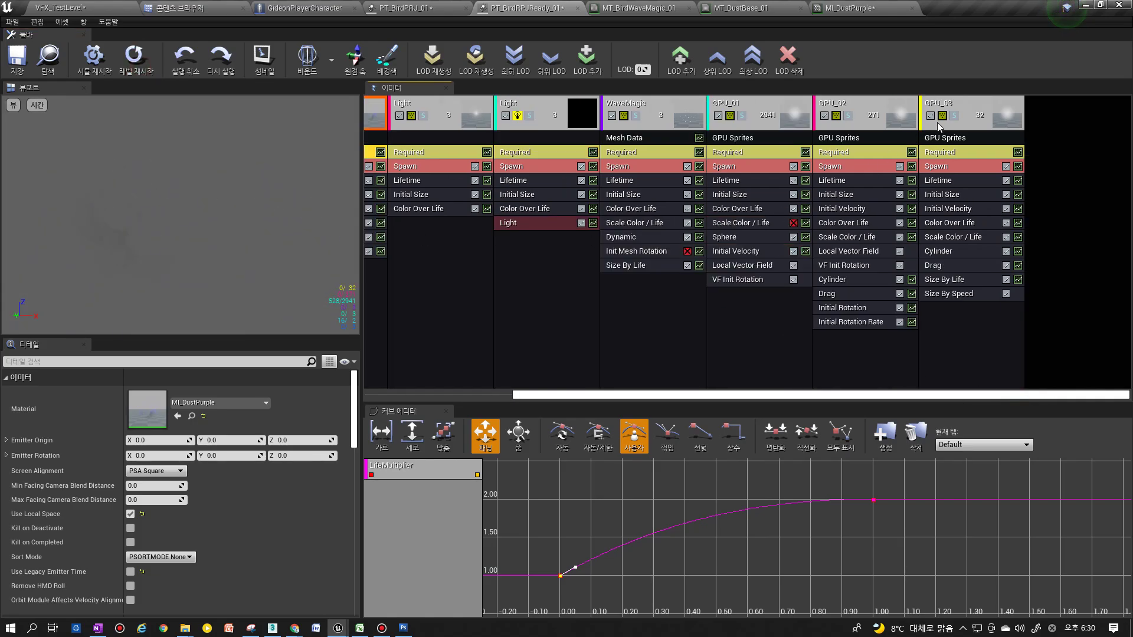
{"action": "left_click", "coordinate": [955, 116]}
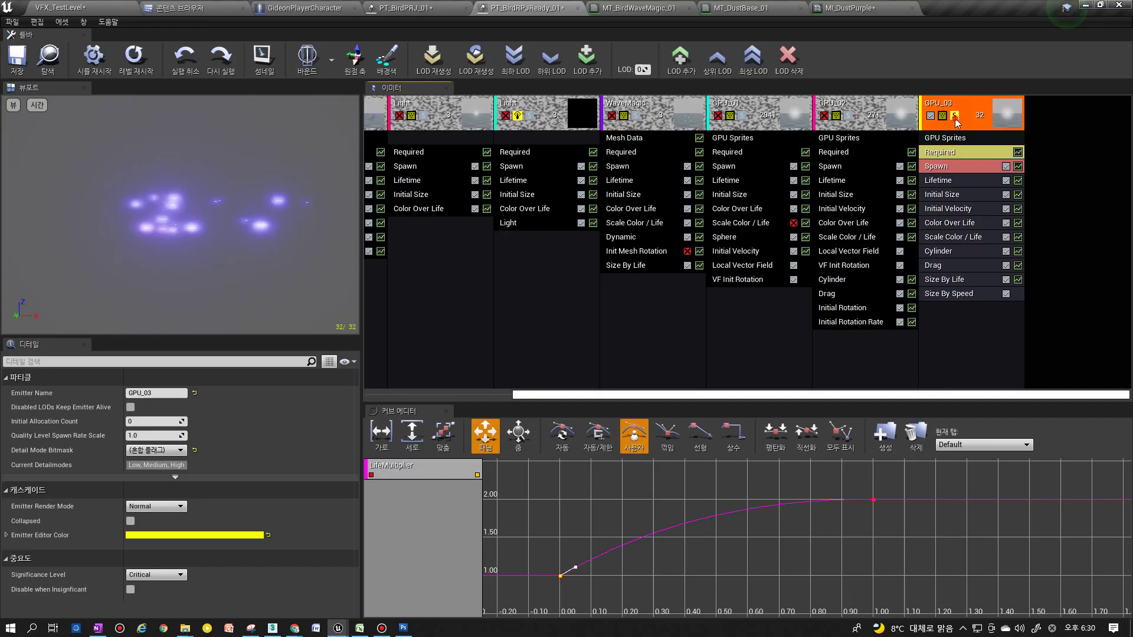
{"action": "left_click", "coordinate": [954, 117]}
{"action": "left_click", "coordinate": [847, 116]}
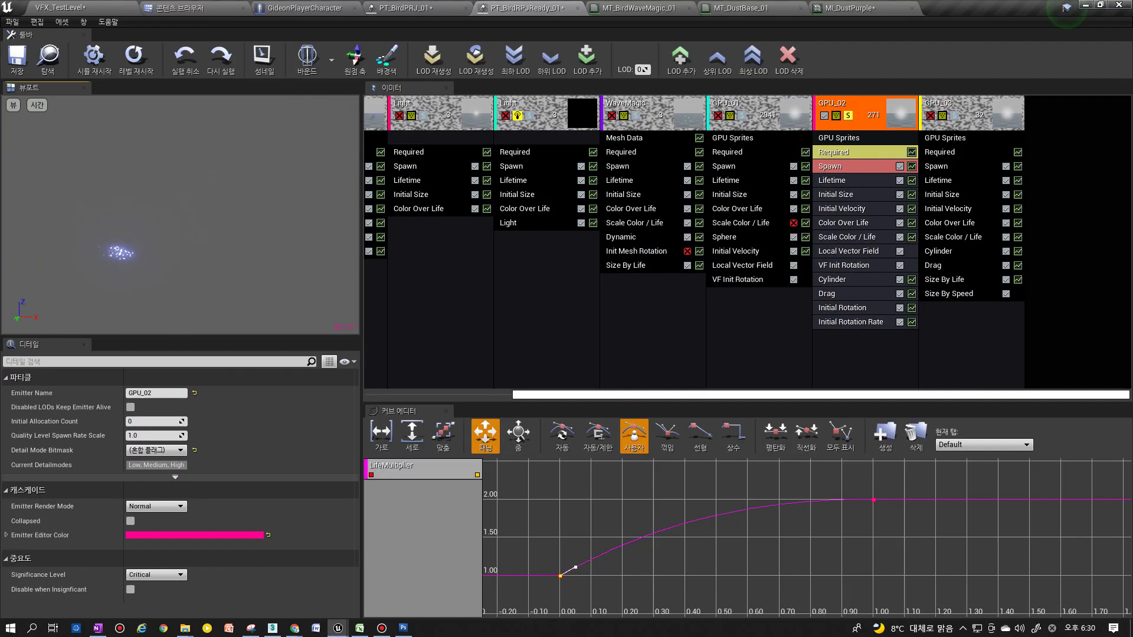
{"action": "left_click", "coordinate": [128, 72]}
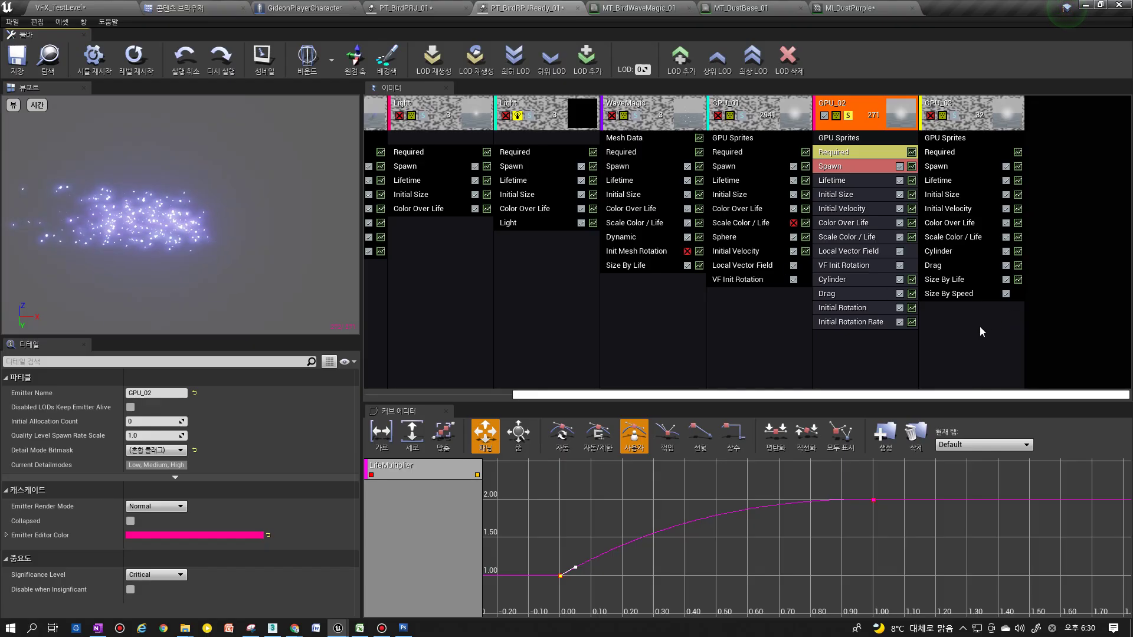
Copy GPU_03's Size By Life module to GPU_02, set point 0's In Val to 0.5, and turn off GPU_02's solo mode
{"action": "left_click_drag", "start_coordinate": [945, 285], "coordinate": [853, 346]}
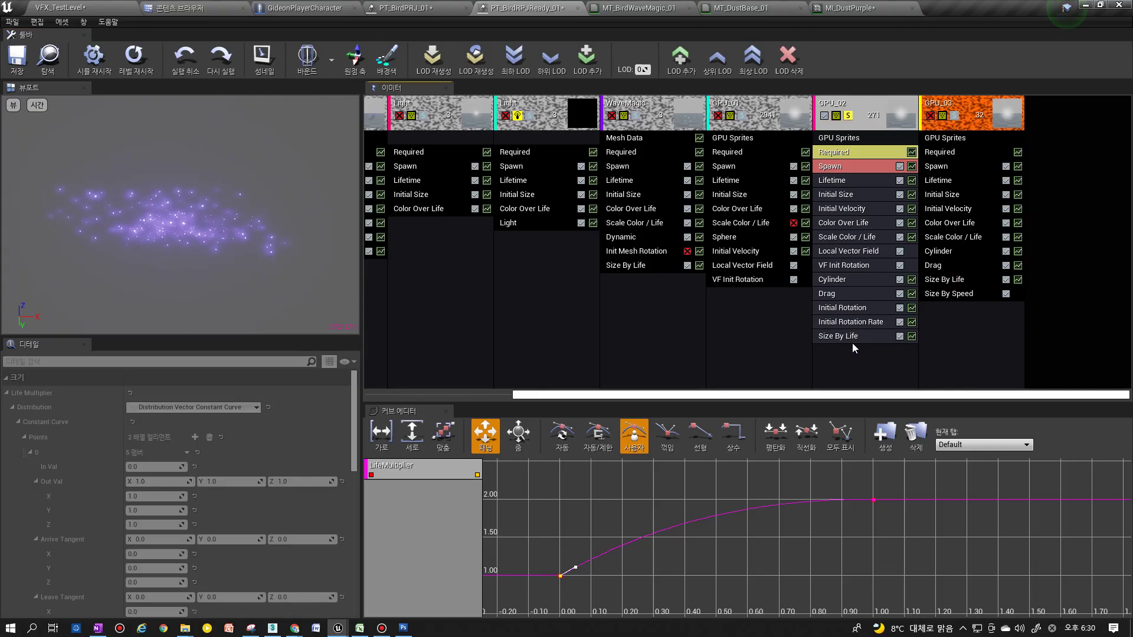
{"action": "left_click", "coordinate": [849, 336]}
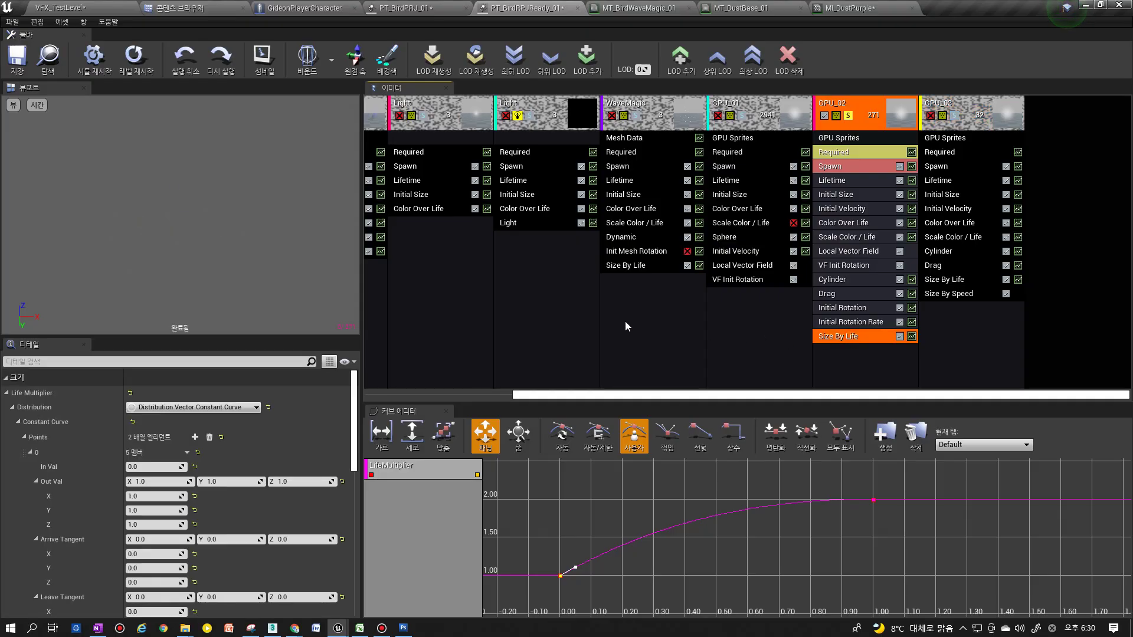
{"action": "scroll", "coordinate": [195, 452], "scroll_direction": "down", "scroll_amount": 1}
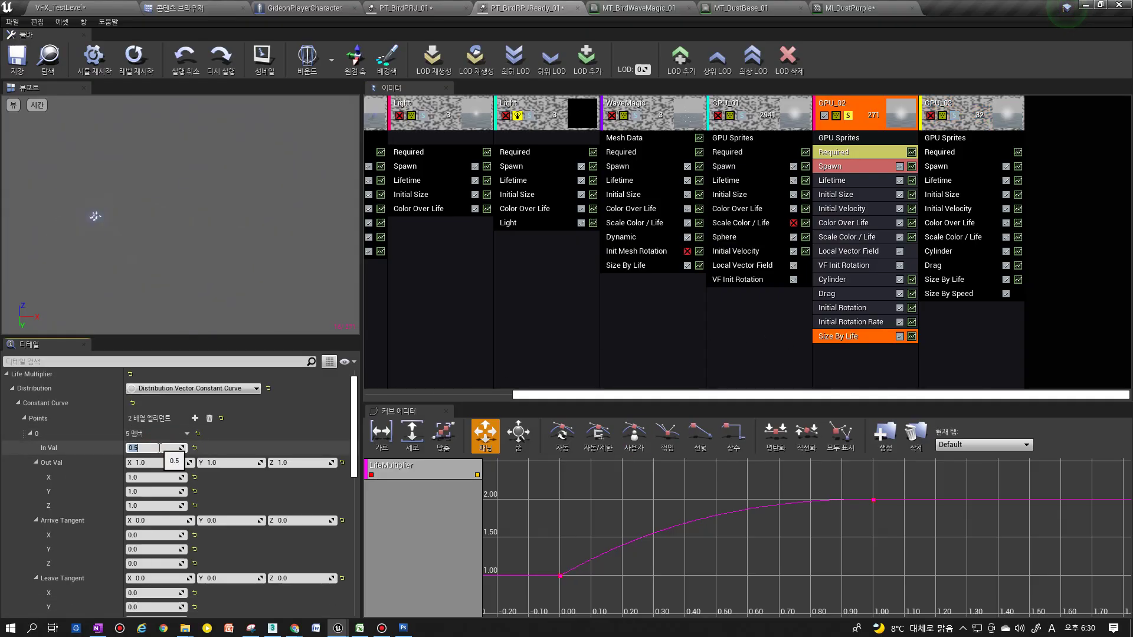
{"action": "scroll", "coordinate": [160, 448], "scroll_direction": "down", "scroll_amount": 5}
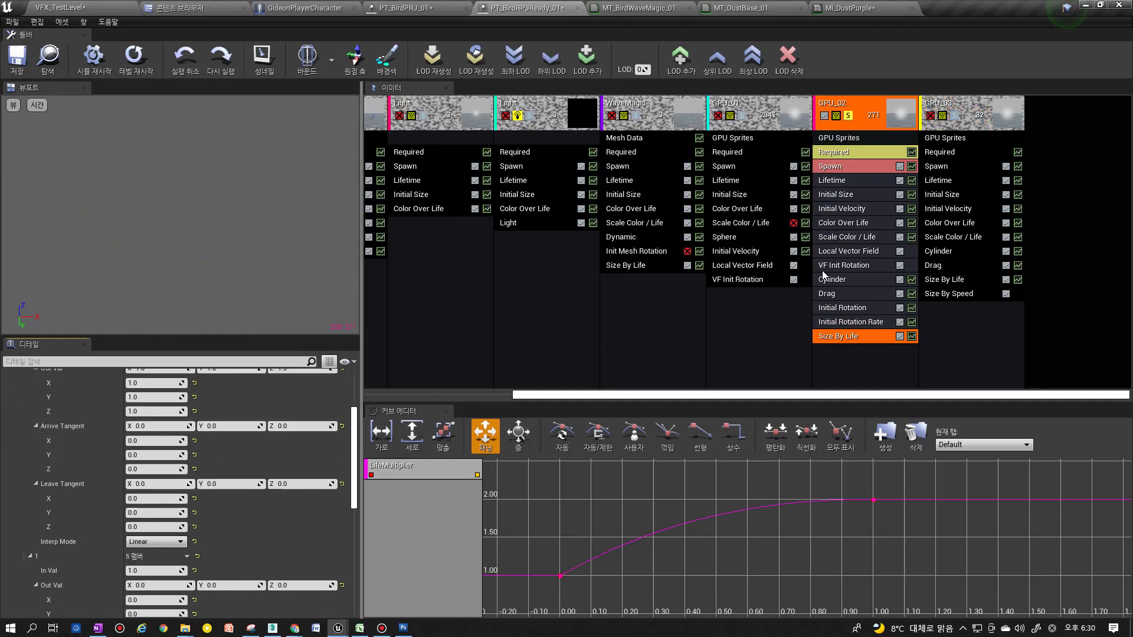
{"action": "scroll", "coordinate": [214, 451], "scroll_direction": "down", "scroll_amount": 1}
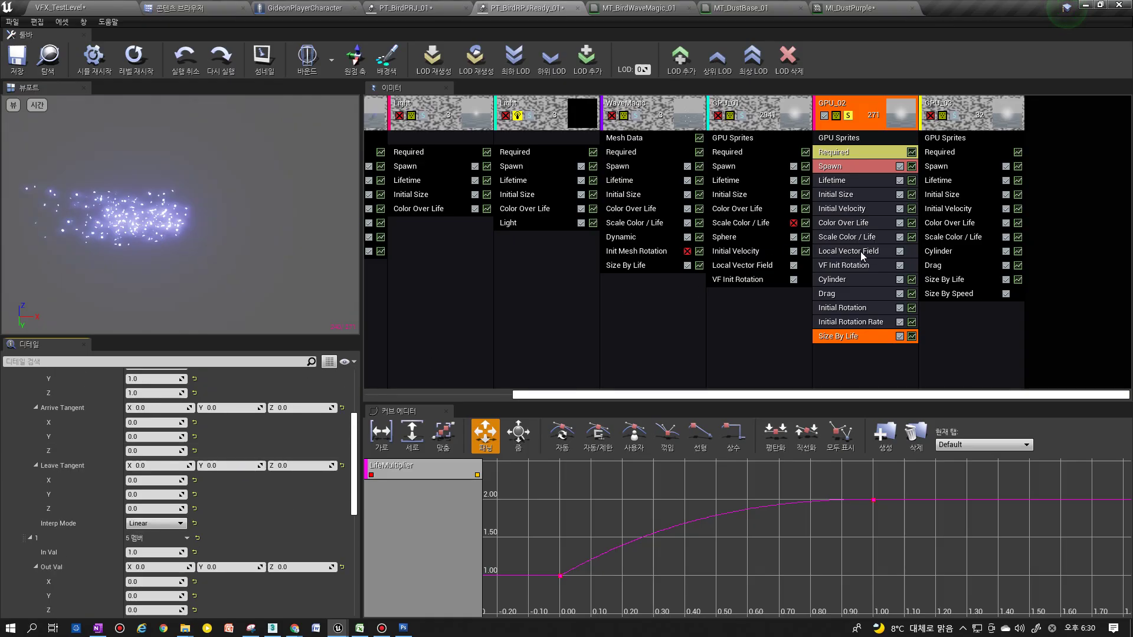
{"action": "left_click", "coordinate": [848, 115]}
Set the maximum X of GPU_02's Initial Size to 1 and replay the effect
{"action": "left_click", "coordinate": [838, 194]}
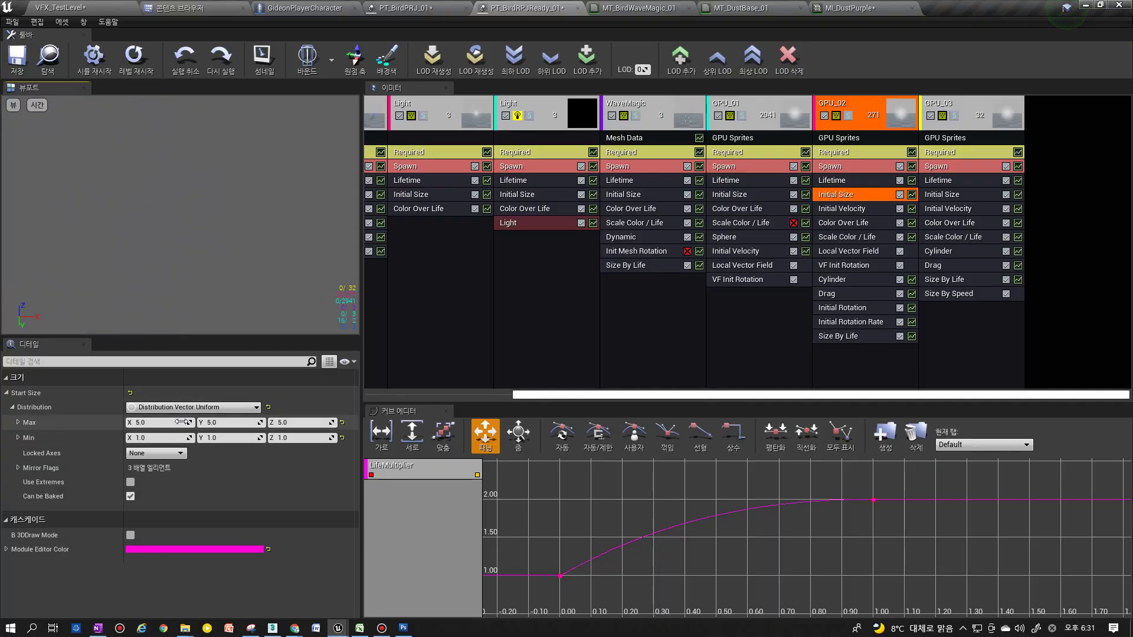
{"action": "left_click", "coordinate": [865, 152]}
{"action": "left_click", "coordinate": [855, 180]}
{"action": "left_click", "coordinate": [843, 194]}
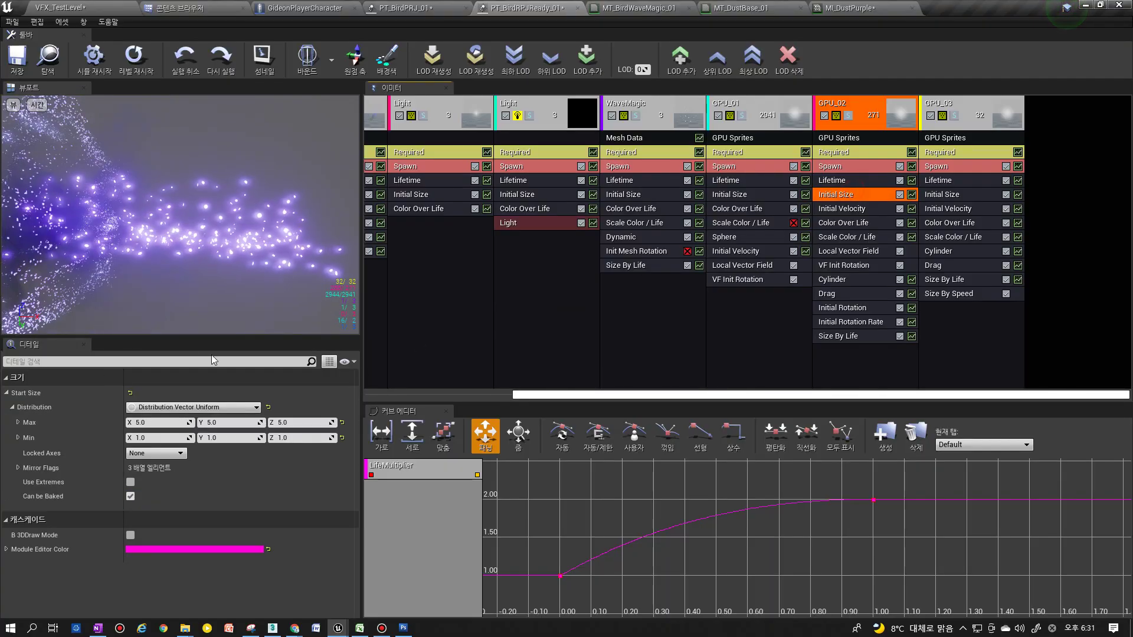
{"action": "left_click_drag", "start_coordinate": [150, 423], "coordinate": [167, 424]}
{"action": "left_click", "coordinate": [168, 425]}
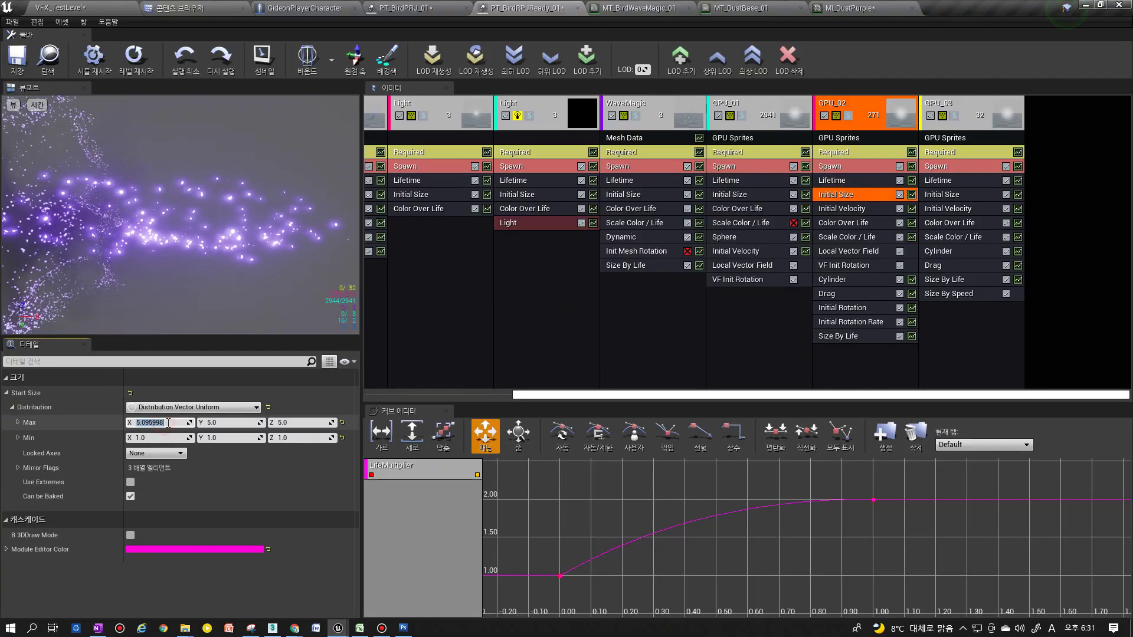
{"action": "type", "text": "1"}
{"action": "key", "text": "Return"}
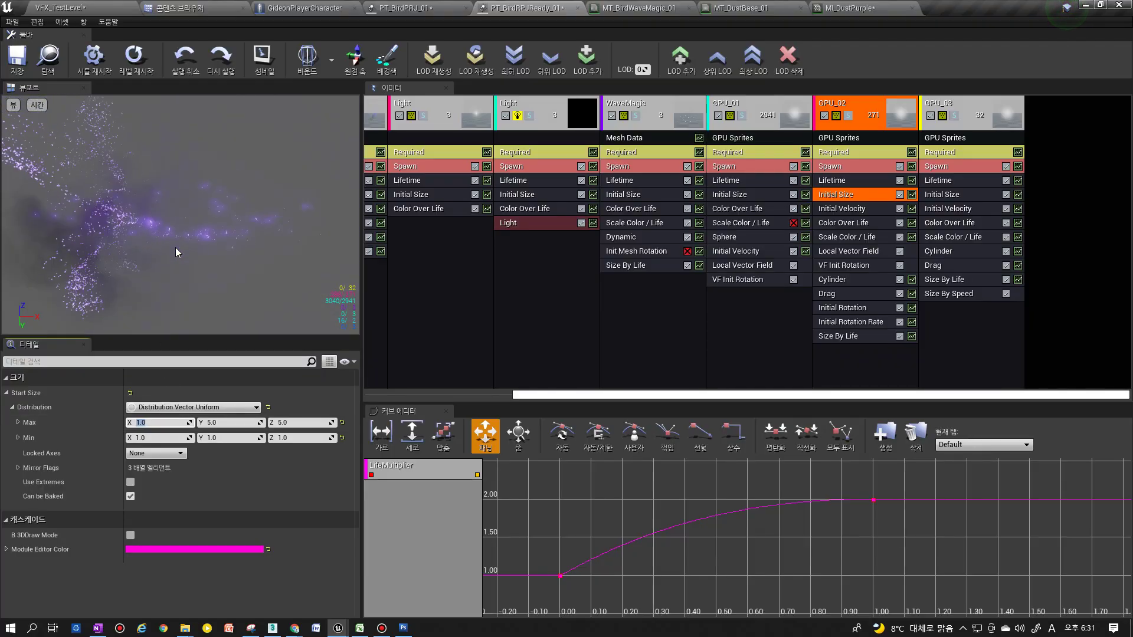
{"action": "left_click", "coordinate": [133, 57]}
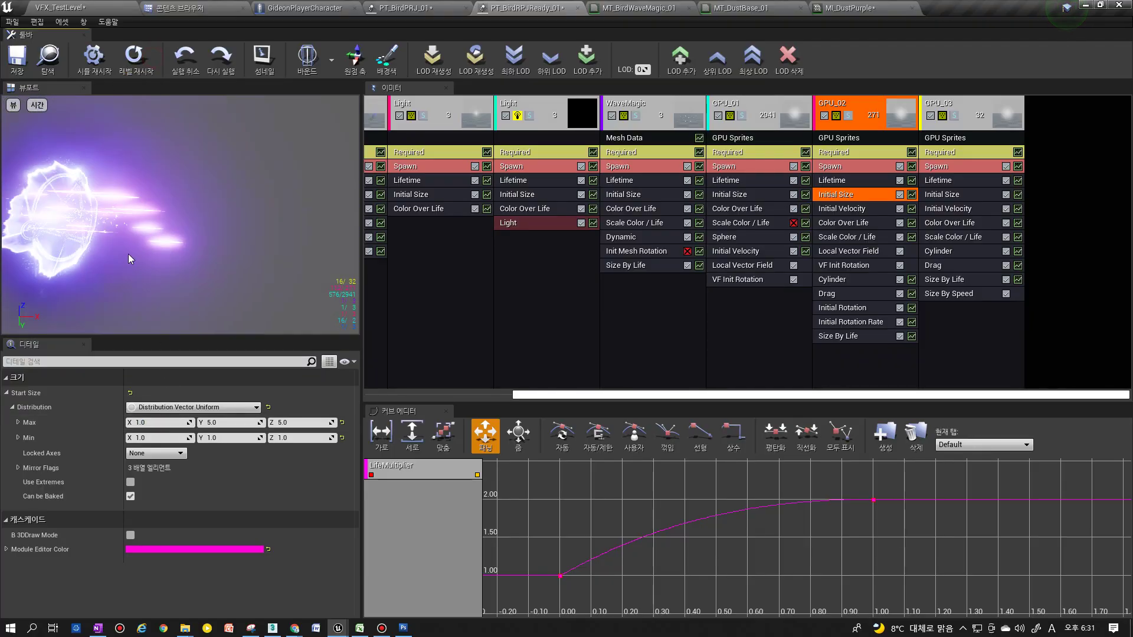
Set the maximum X of GPU_02's Initial Size to 2 and replay the effect
{"action": "type", "text": "2"}
{"action": "key", "text": "Tab"}
{"action": "left_click", "coordinate": [128, 73]}
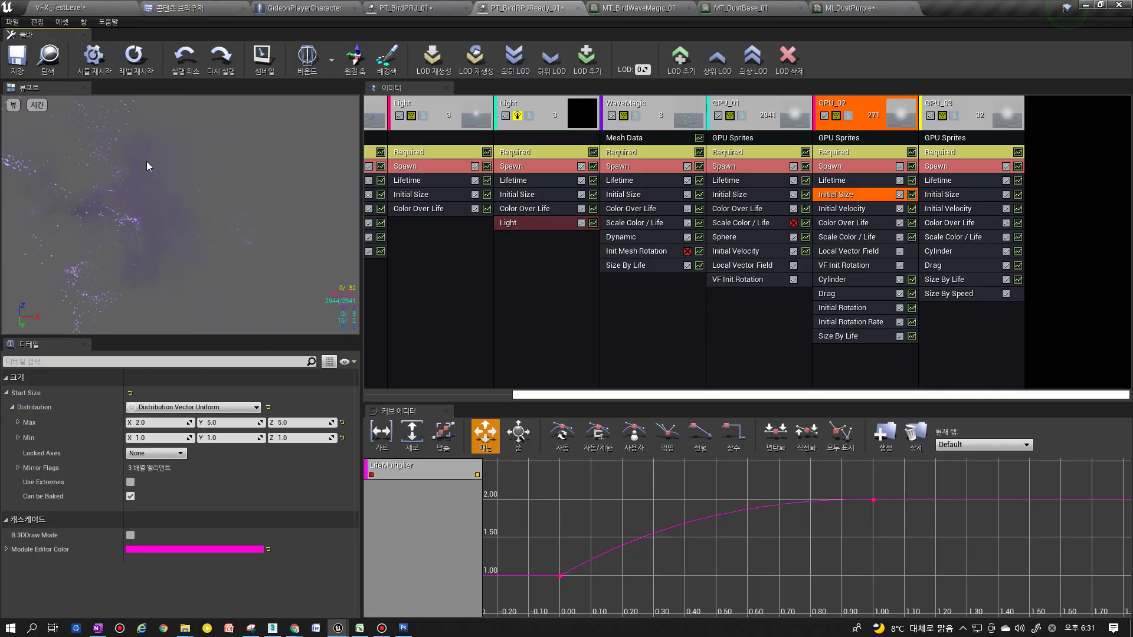
{"action": "left_click", "coordinate": [140, 72]}
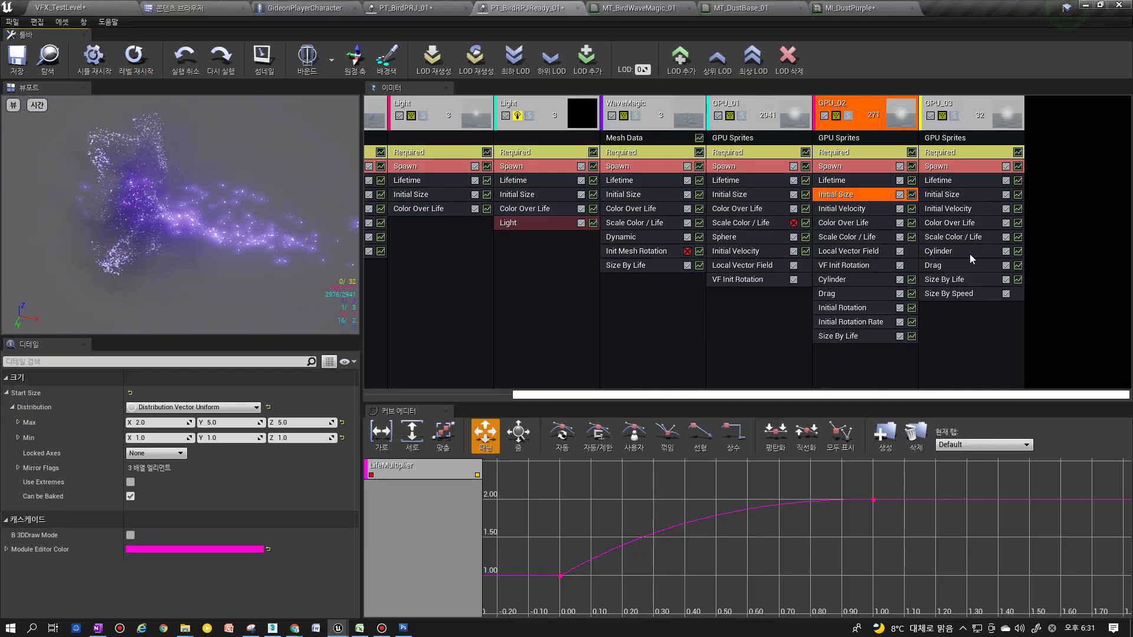
Set the In Val of point 0 in GPU_02's Color Over Life to 0.3
{"action": "left_click", "coordinate": [835, 224]}
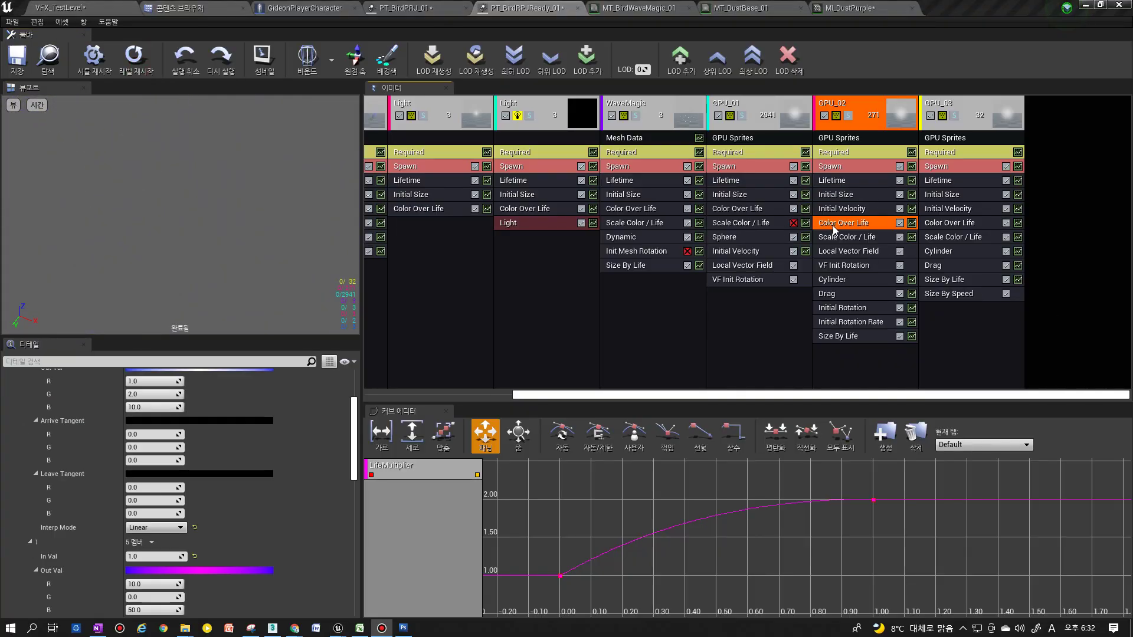
{"action": "left_click", "coordinate": [833, 231]}
{"action": "left_click", "coordinate": [833, 228]}
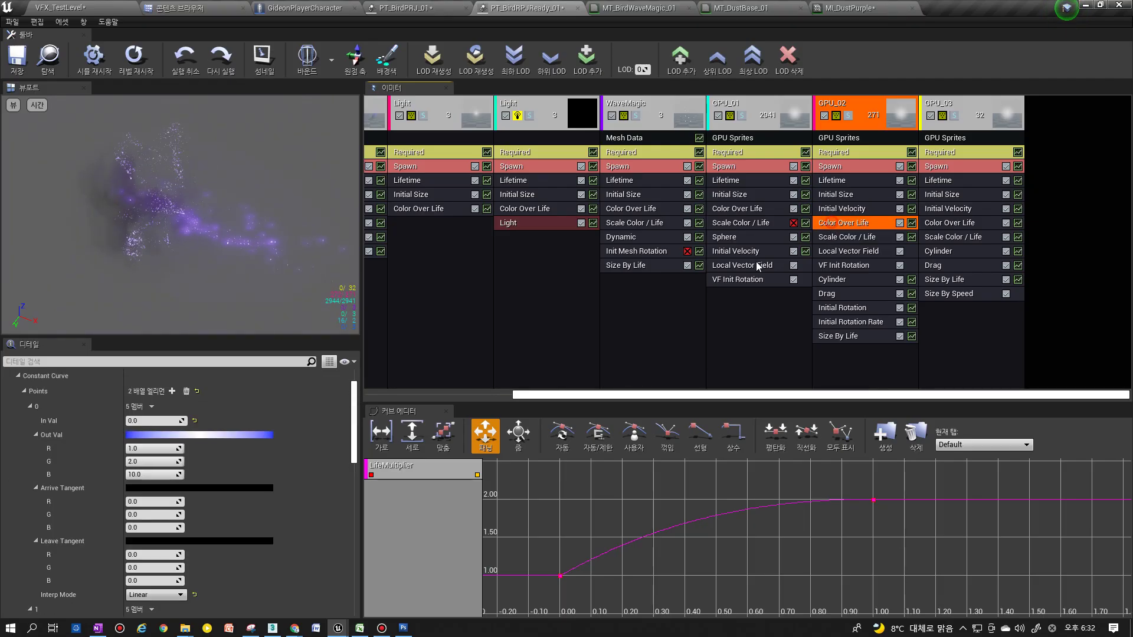
{"action": "left_click", "coordinate": [154, 421]}
{"action": "type", "text": ".5"}
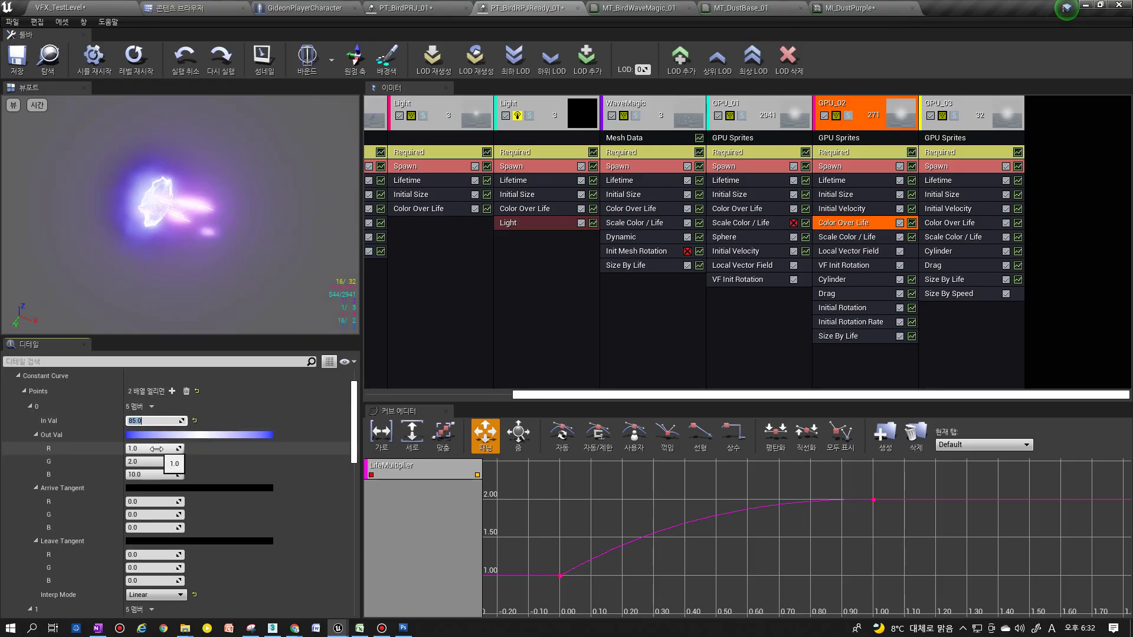
{"action": "key", "text": "Return"}
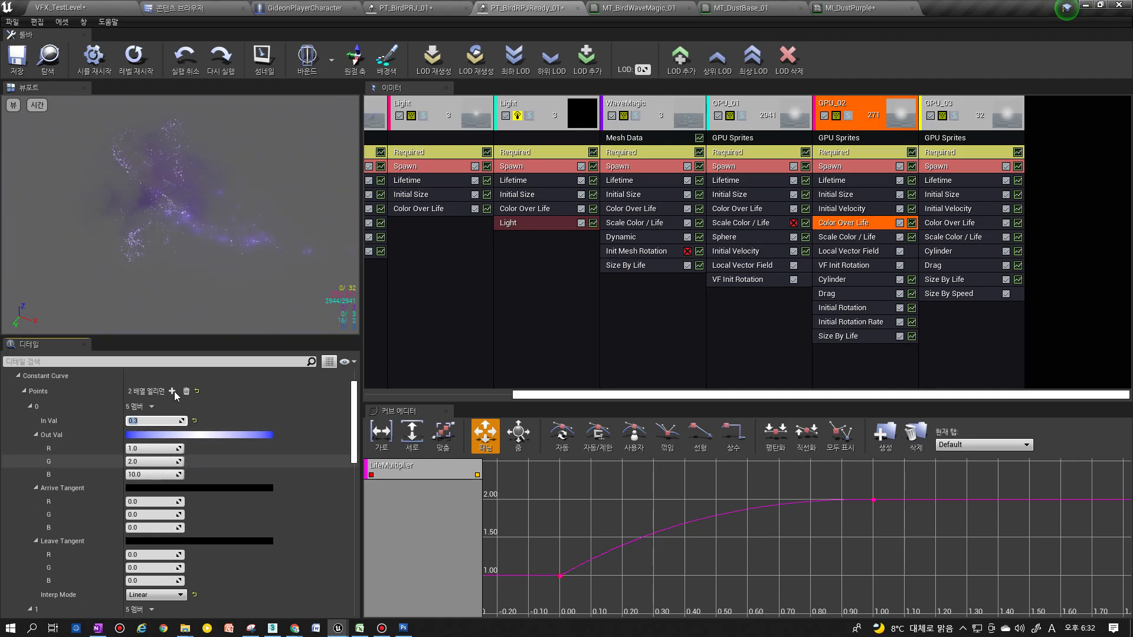
Switch to VFX_TestLevel, view through the Cine Camera Actor and play the SQ_BirdPRJ sequence from the start
{"action": "left_click", "coordinate": [80, 13]}
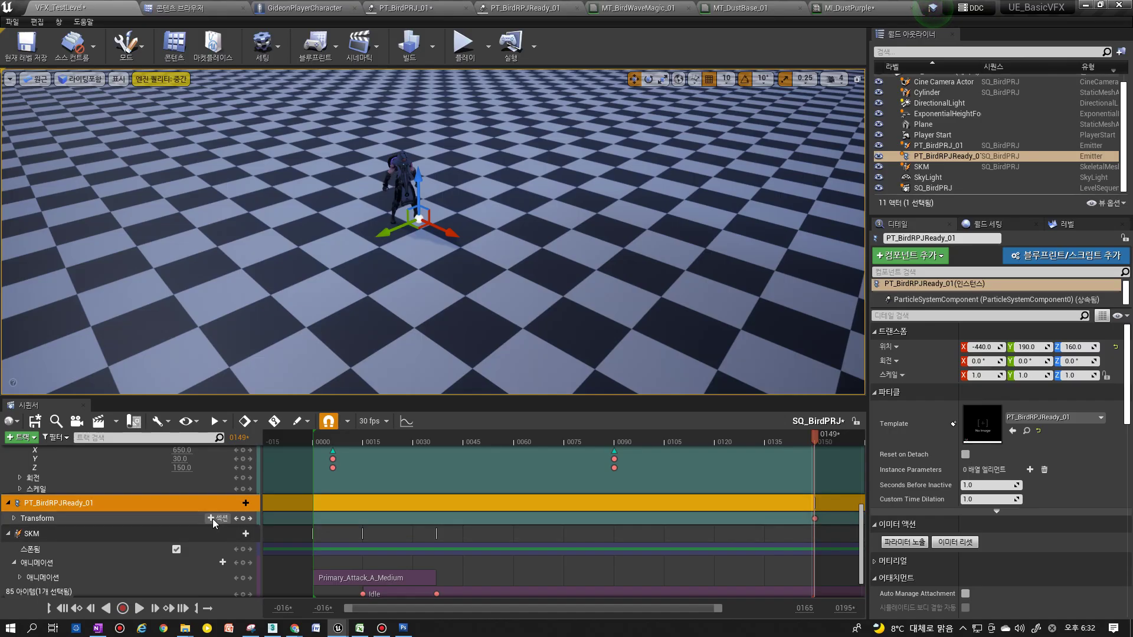
{"action": "scroll", "coordinate": [213, 519], "scroll_direction": "up", "scroll_amount": 5}
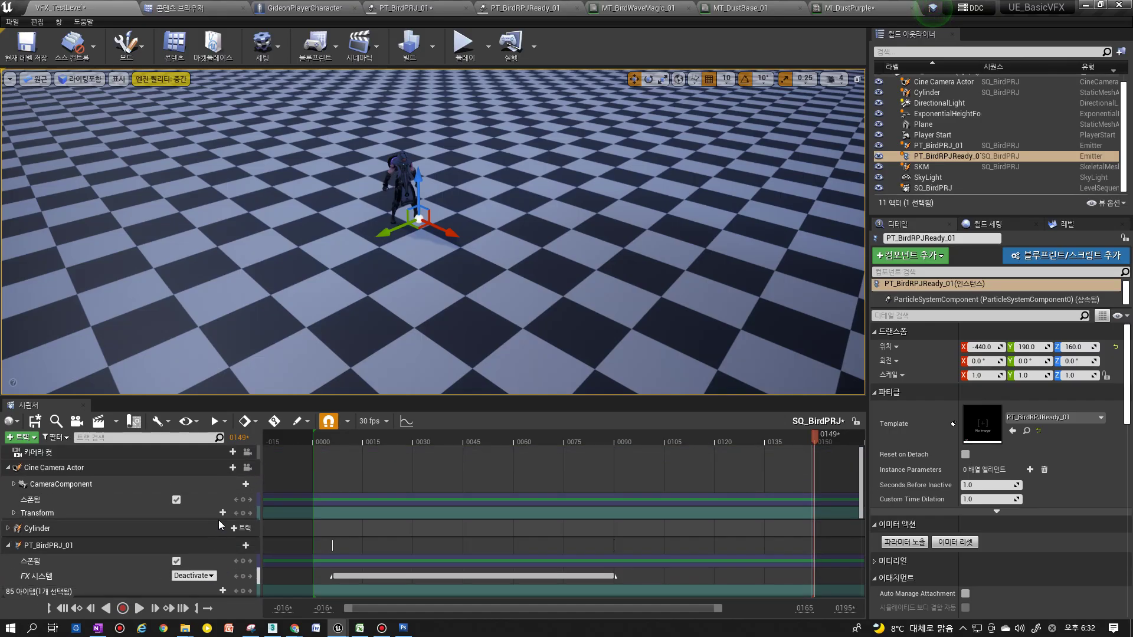
{"action": "left_click", "coordinate": [248, 468]}
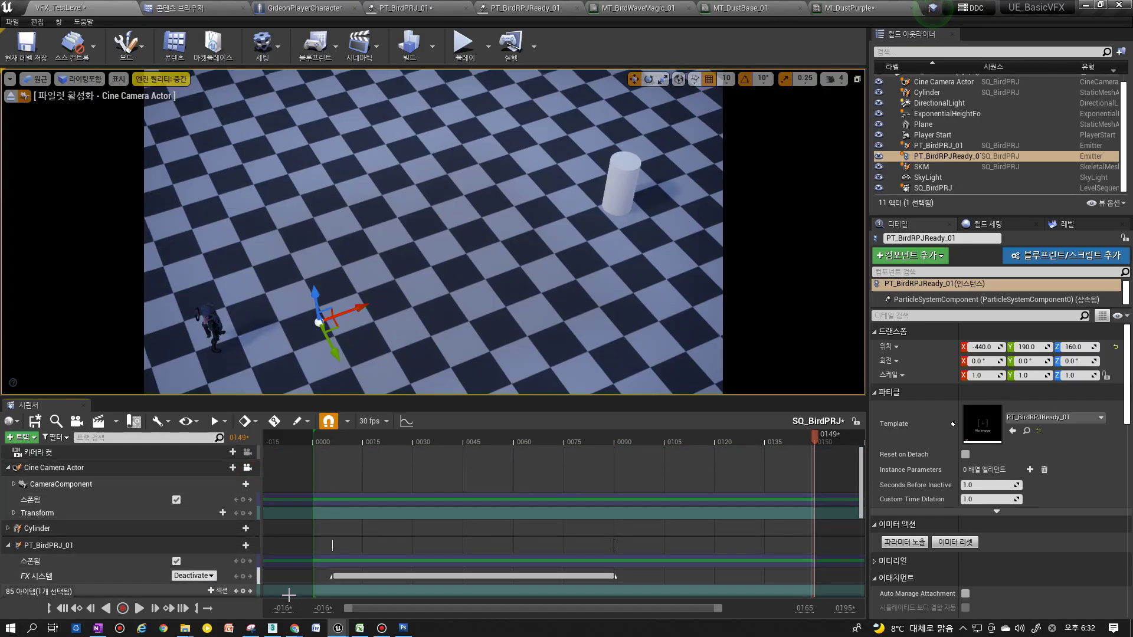
{"action": "left_click", "coordinate": [139, 607]}
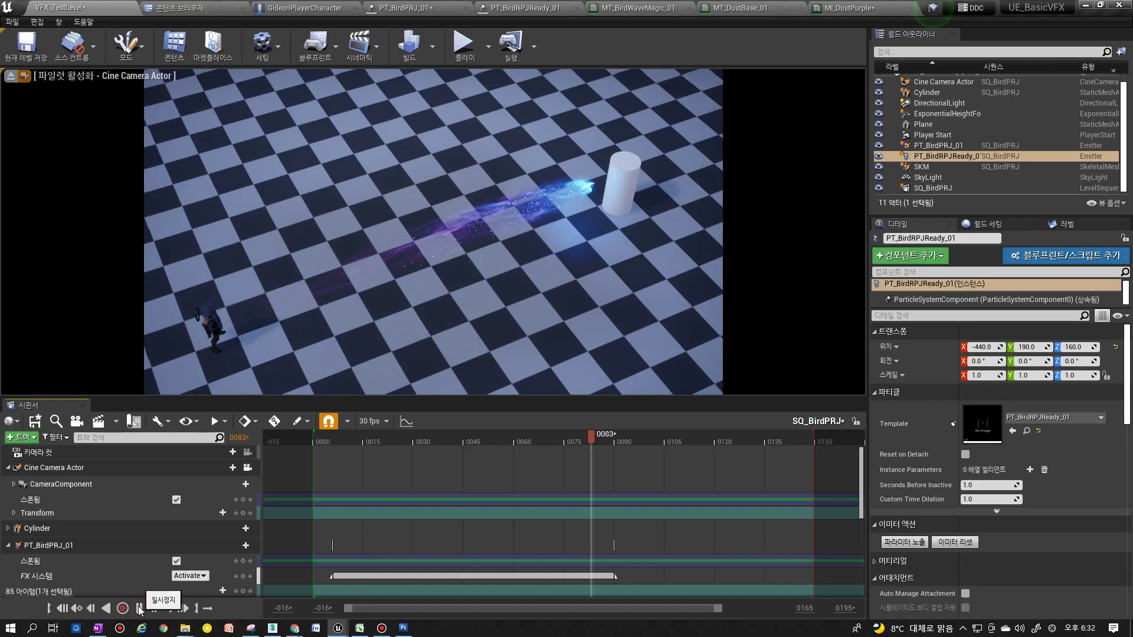
{"action": "left_click", "coordinate": [59, 608]}
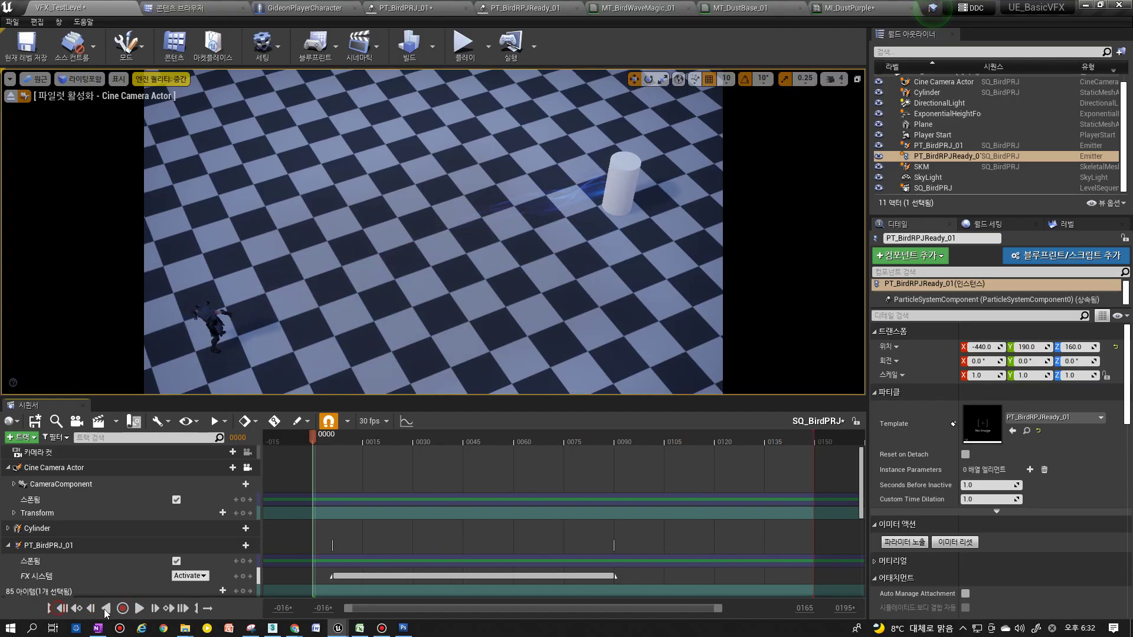
{"action": "left_click", "coordinate": [139, 608]}
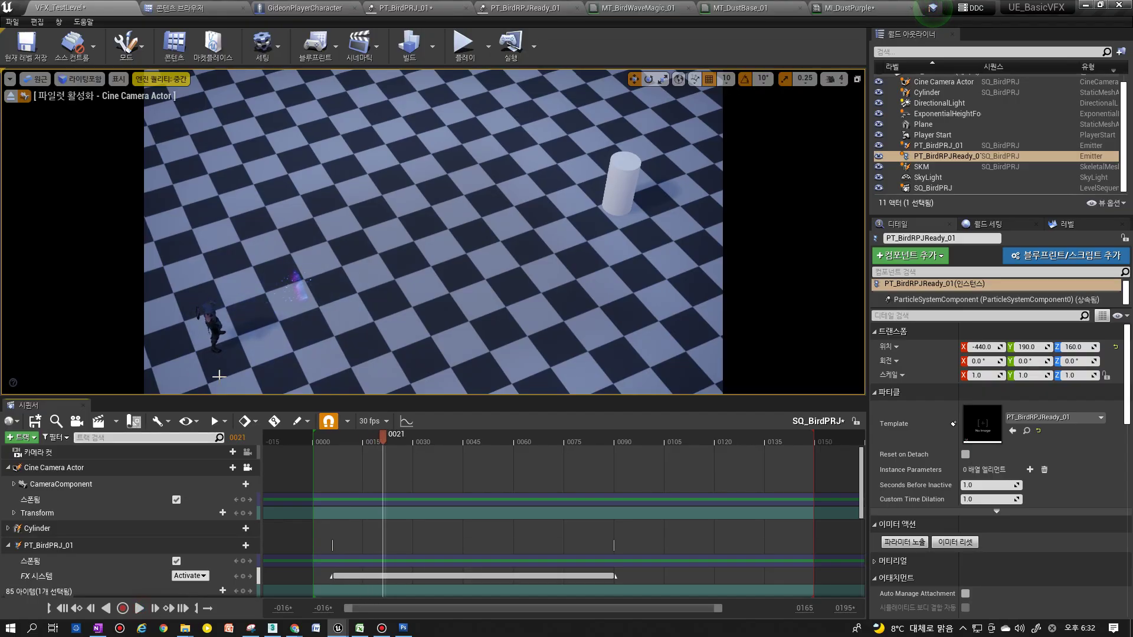
Move the playhead to frame 6, at the Activate key of PT_BirdPRJ_01's FX System track
{"action": "left_click_drag", "start_coordinate": [321, 437], "coordinate": [333, 438]}
{"action": "left_click", "coordinate": [332, 576]}
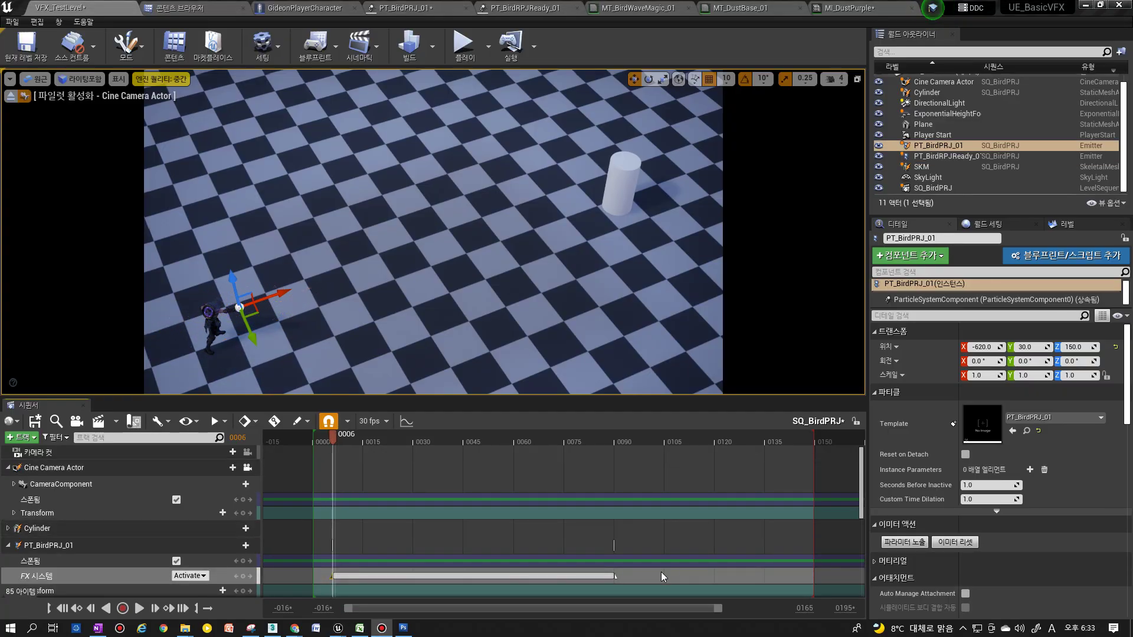
{"action": "scroll", "coordinate": [73, 540], "scroll_direction": "down", "scroll_amount": 1}
{"action": "left_click", "coordinate": [65, 511]}
{"action": "left_click", "coordinate": [64, 534]}
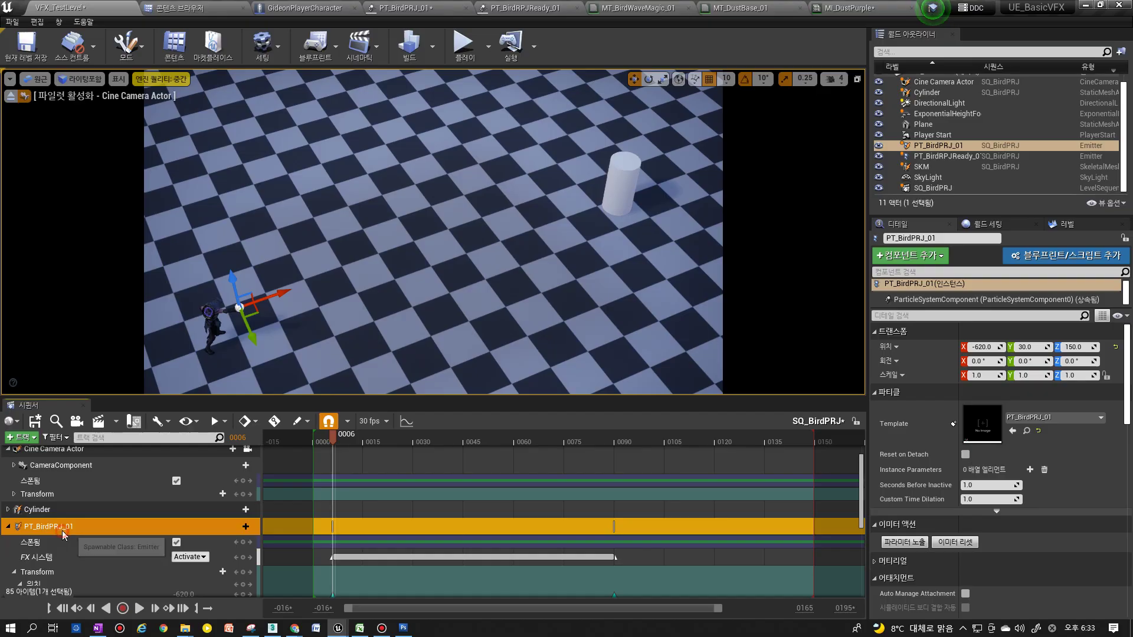
{"action": "left_click", "coordinate": [76, 452]}
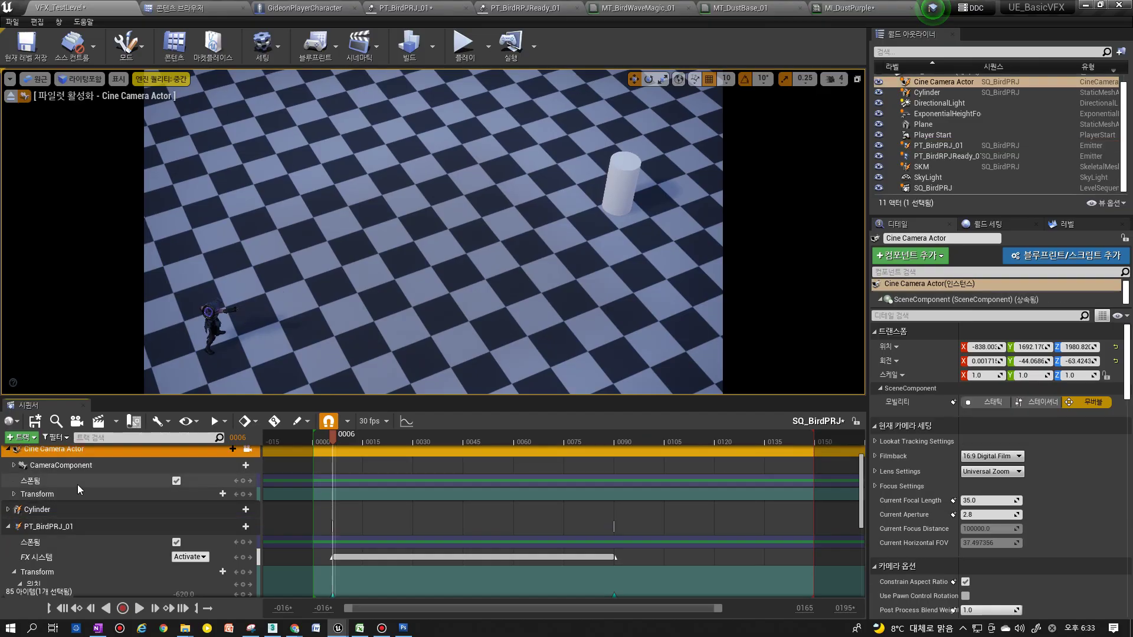
{"action": "scroll", "coordinate": [76, 485], "scroll_direction": "up", "scroll_amount": 1}
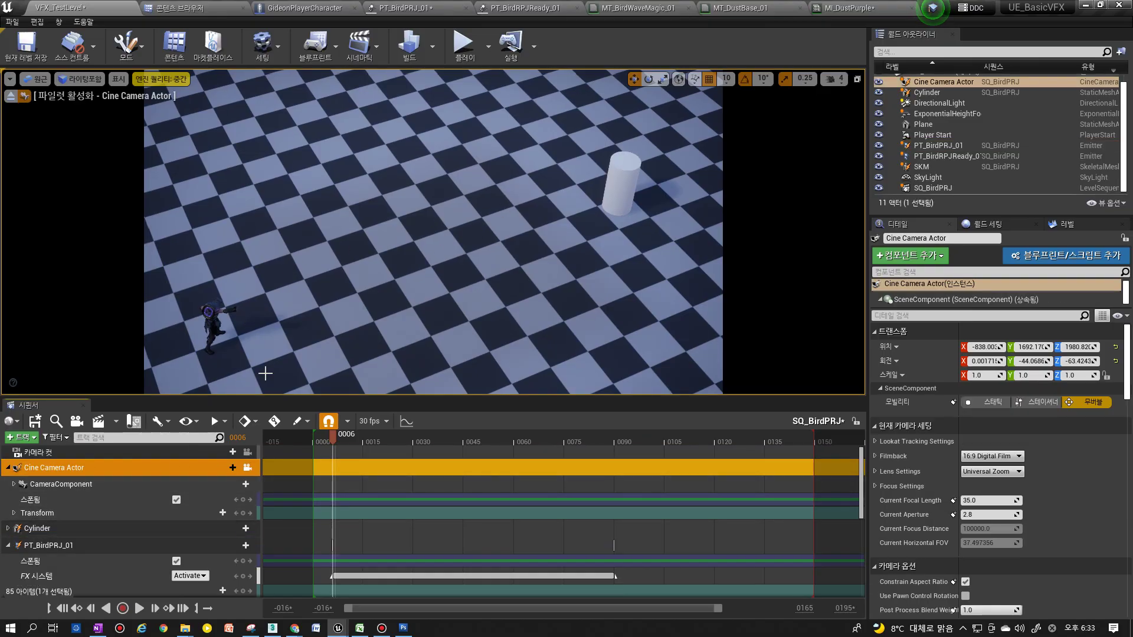
Delete the PT_BirdRPJReady_01 track from the SQ_BirdPRJ sequence
{"action": "scroll", "coordinate": [70, 511], "scroll_direction": "down", "scroll_amount": 1}
{"action": "left_click", "coordinate": [68, 510]}
{"action": "scroll", "coordinate": [68, 508], "scroll_direction": "down", "scroll_amount": 1}
{"action": "left_click", "coordinate": [67, 507]}
{"action": "scroll", "coordinate": [66, 504], "scroll_direction": "down", "scroll_amount": 3}
{"action": "scroll", "coordinate": [66, 504], "scroll_direction": "down", "scroll_amount": 5}
{"action": "left_click", "coordinate": [69, 467]}
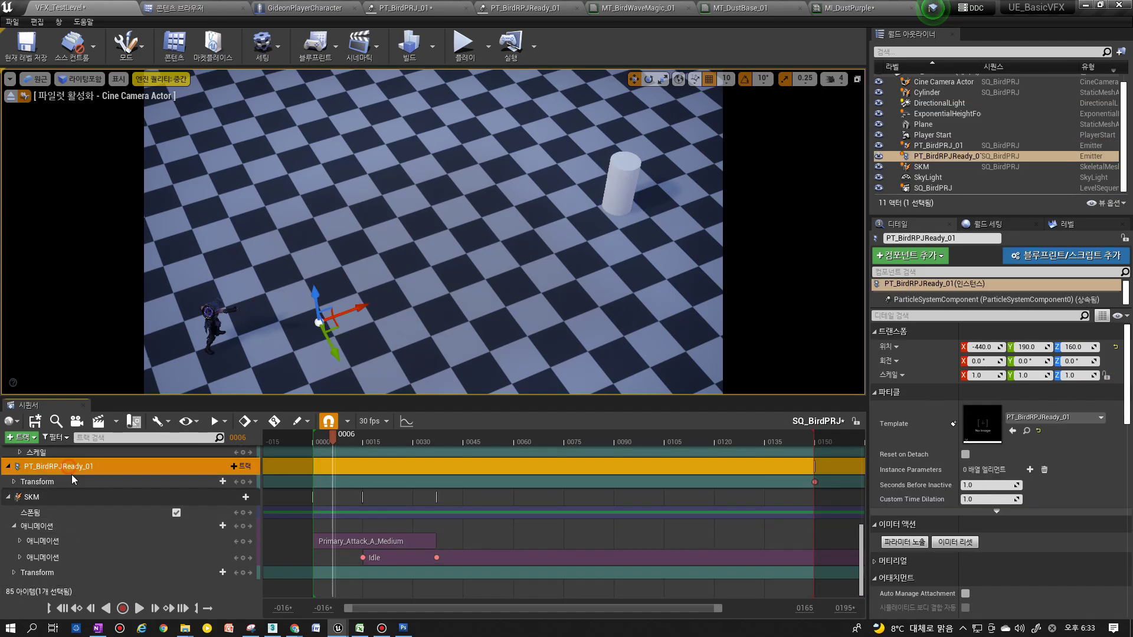
{"action": "scroll", "coordinate": [72, 474], "scroll_direction": "up", "scroll_amount": 2}
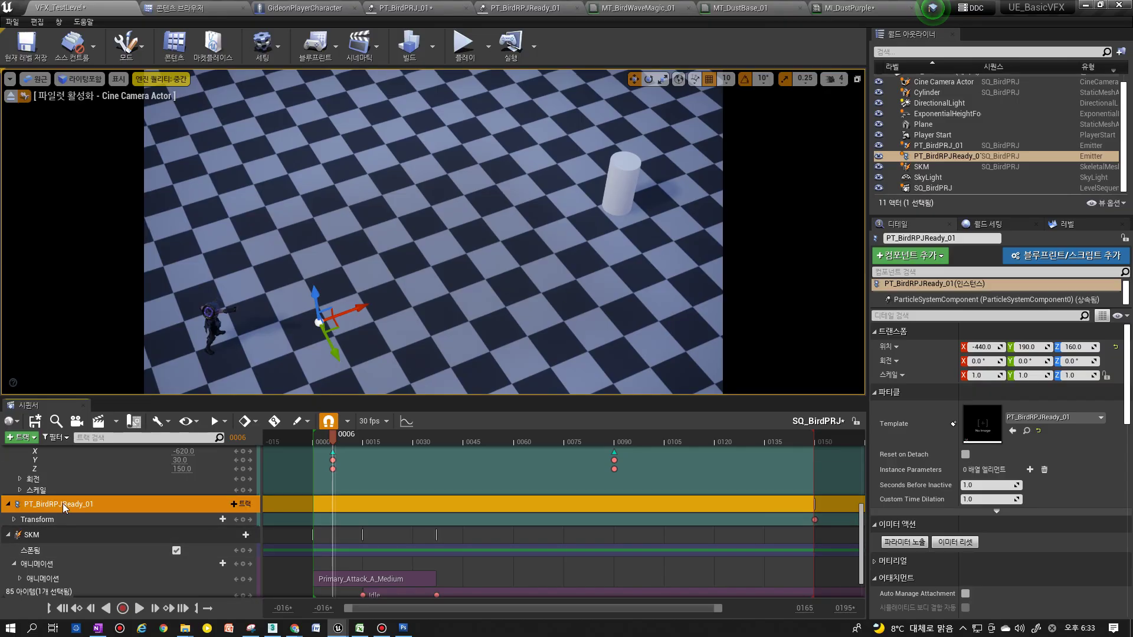
{"action": "left_click", "coordinate": [43, 506]}
{"action": "key", "text": "Delete"}
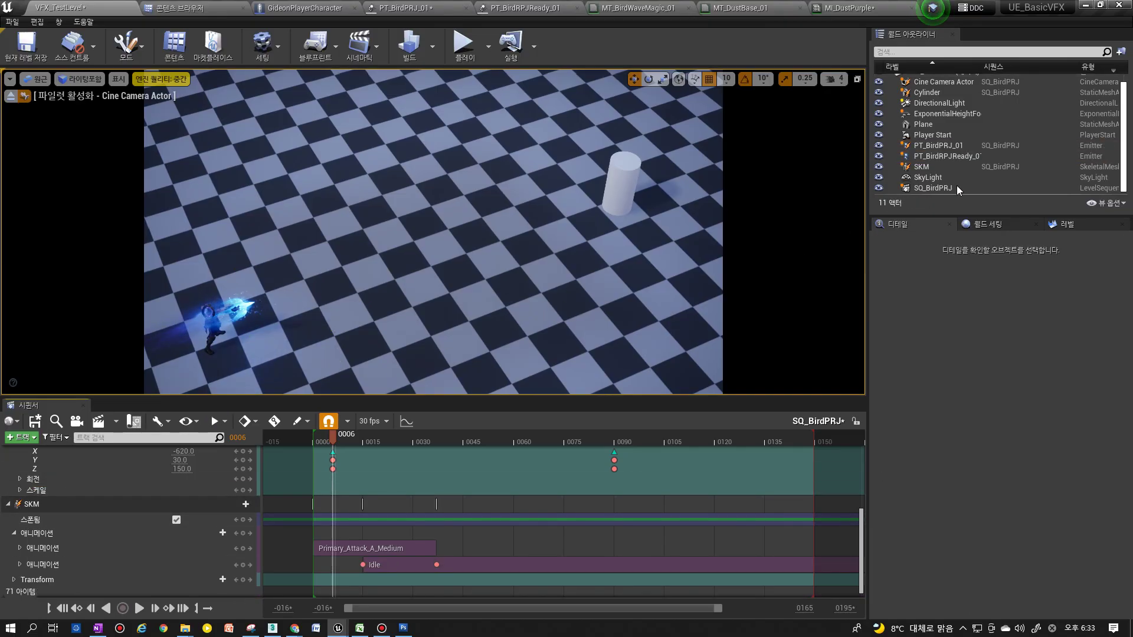
Add the PT_BirdRPJReady_01 actor from the level back into the sequence and convert it to a spawnable
{"action": "left_click", "coordinate": [969, 157]}
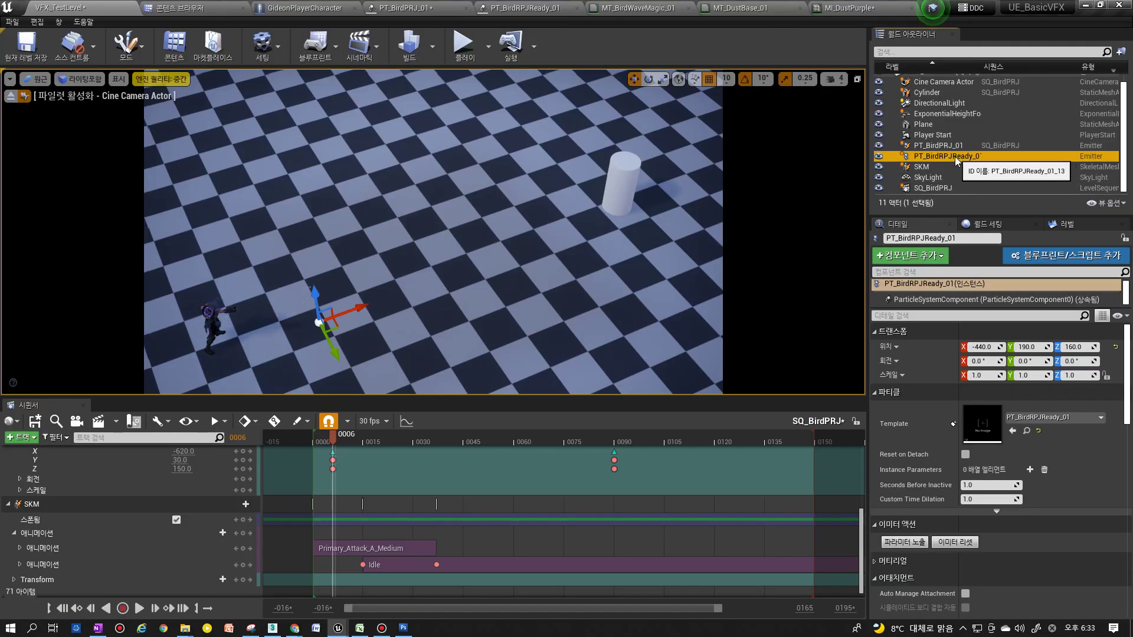
{"action": "left_click_drag", "start_coordinate": [954, 157], "coordinate": [59, 517]}
{"action": "left_click", "coordinate": [67, 492]}
{"action": "left_click", "coordinate": [69, 505]}
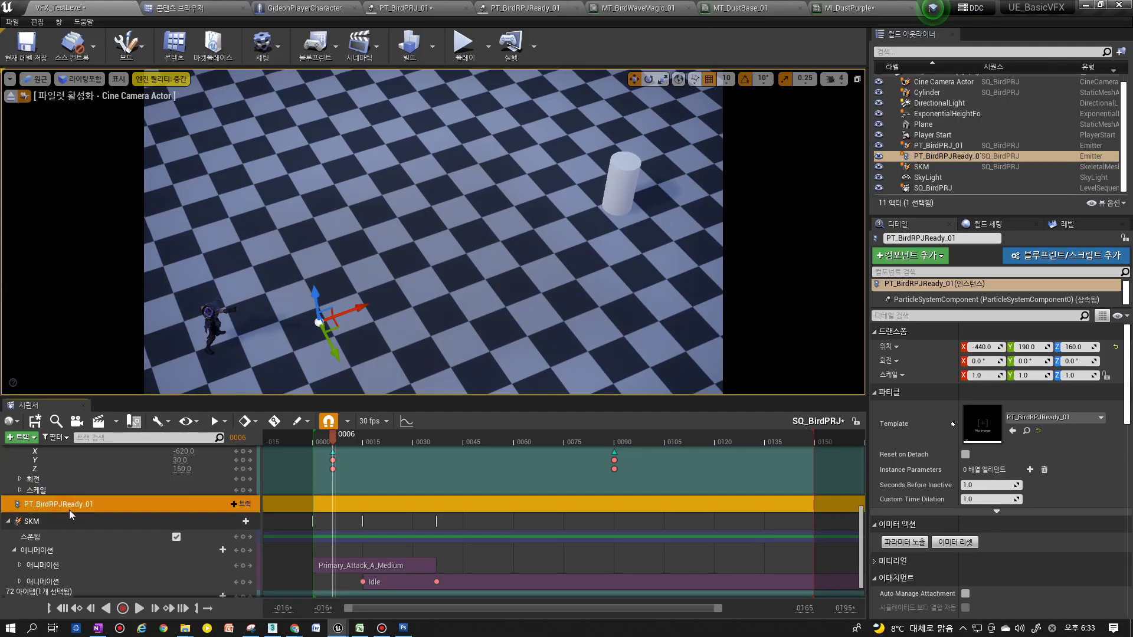
{"action": "right_click", "coordinate": [71, 503]}
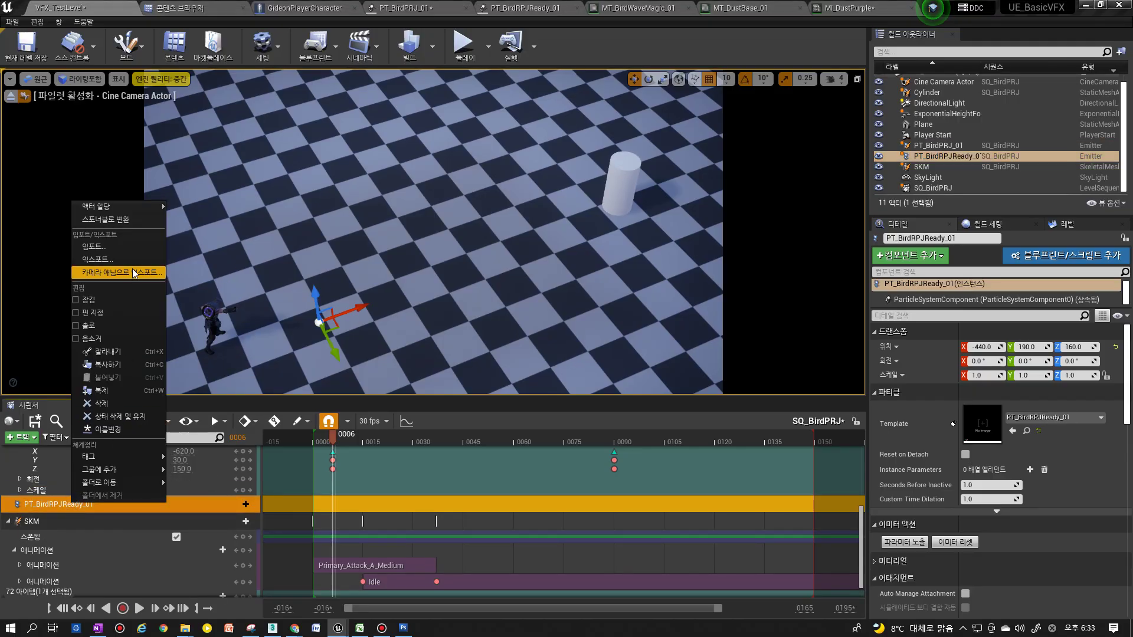
{"action": "left_click", "coordinate": [130, 218]}
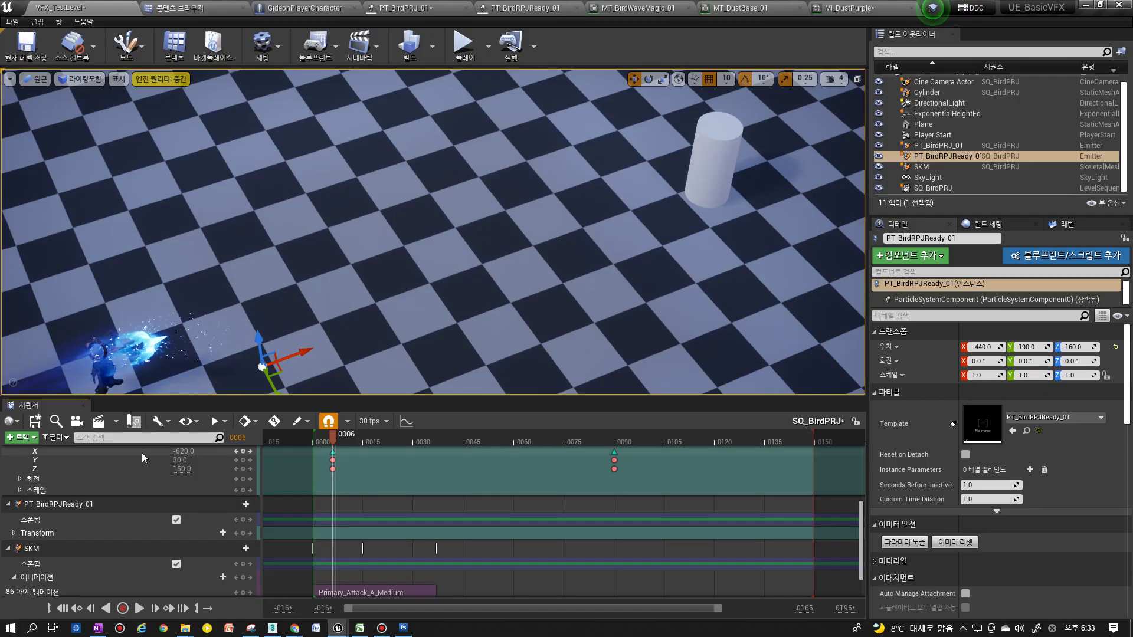
Try to duplicate the Location channel of PT_BirdPRJ_01's Transform track
{"action": "middle_click_drag", "start_coordinate": [272, 331], "coordinate": [271, 367]}
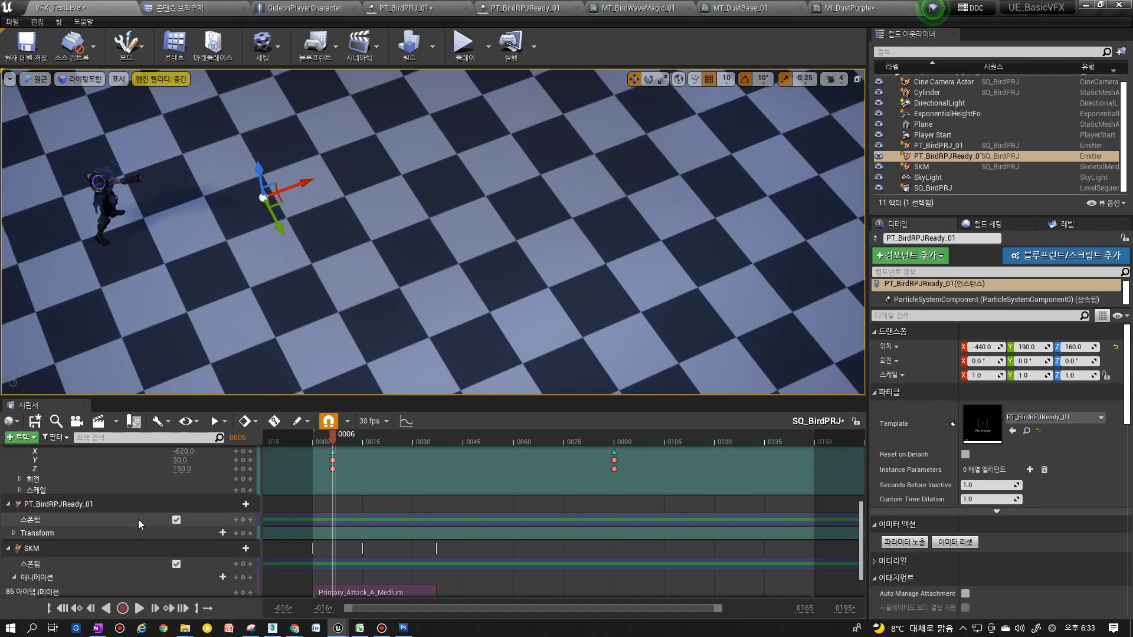
{"action": "scroll", "coordinate": [139, 516], "scroll_direction": "up", "scroll_amount": 2}
{"action": "scroll", "coordinate": [149, 511], "scroll_direction": "up", "scroll_amount": 2}
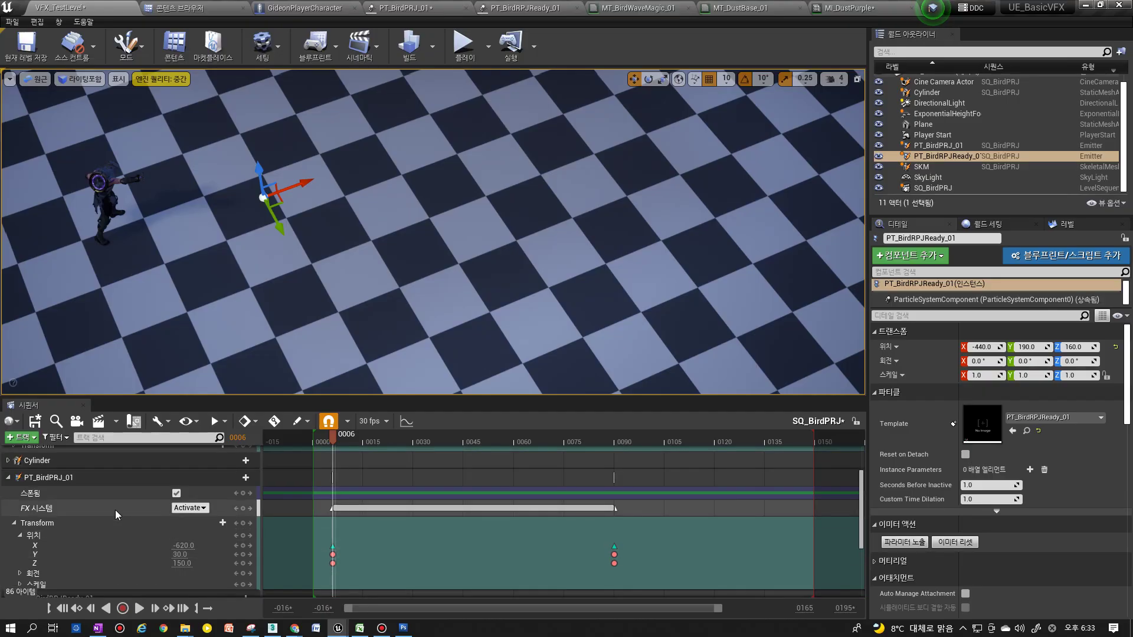
{"action": "scroll", "coordinate": [148, 511], "scroll_direction": "down", "scroll_amount": 1}
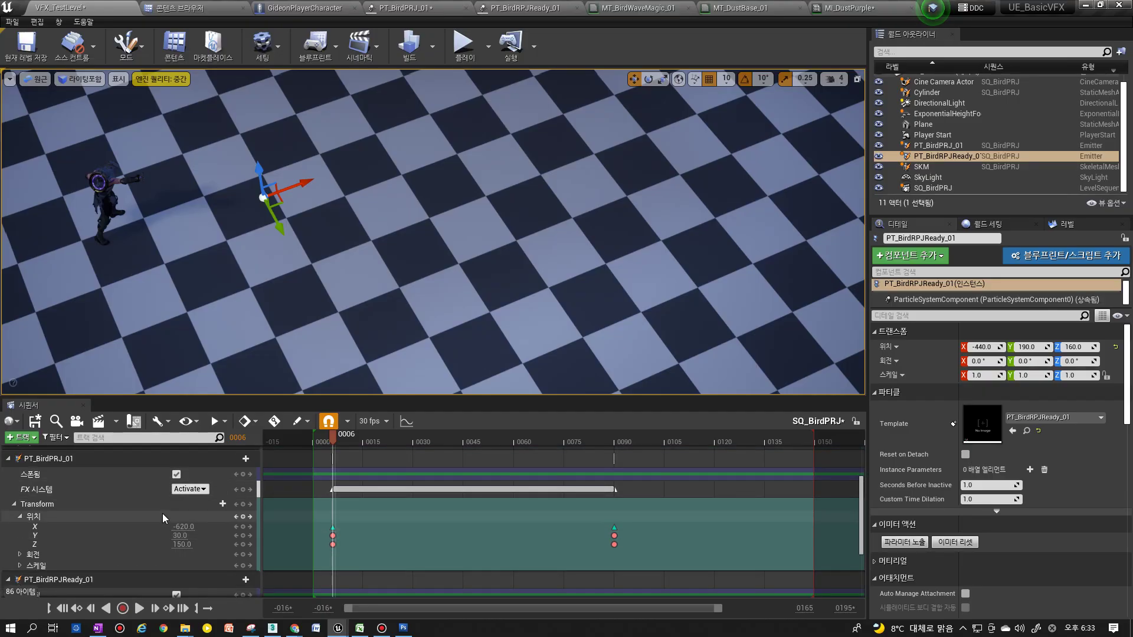
{"action": "left_click", "coordinate": [36, 522]}
{"action": "right_click", "coordinate": [36, 521]}
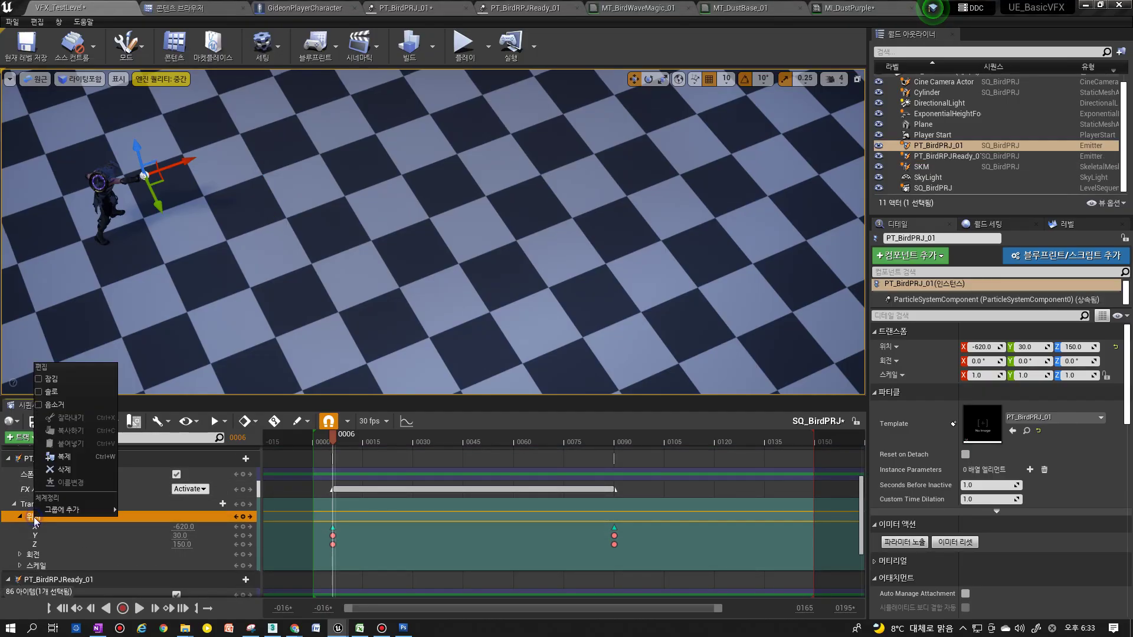
{"action": "left_click", "coordinate": [58, 458]}
Set the Location of PT_BirdRPJReady_01's Transform track to X -620, Y 30, Z 150
{"action": "scroll", "coordinate": [51, 522], "scroll_direction": "down", "scroll_amount": 1}
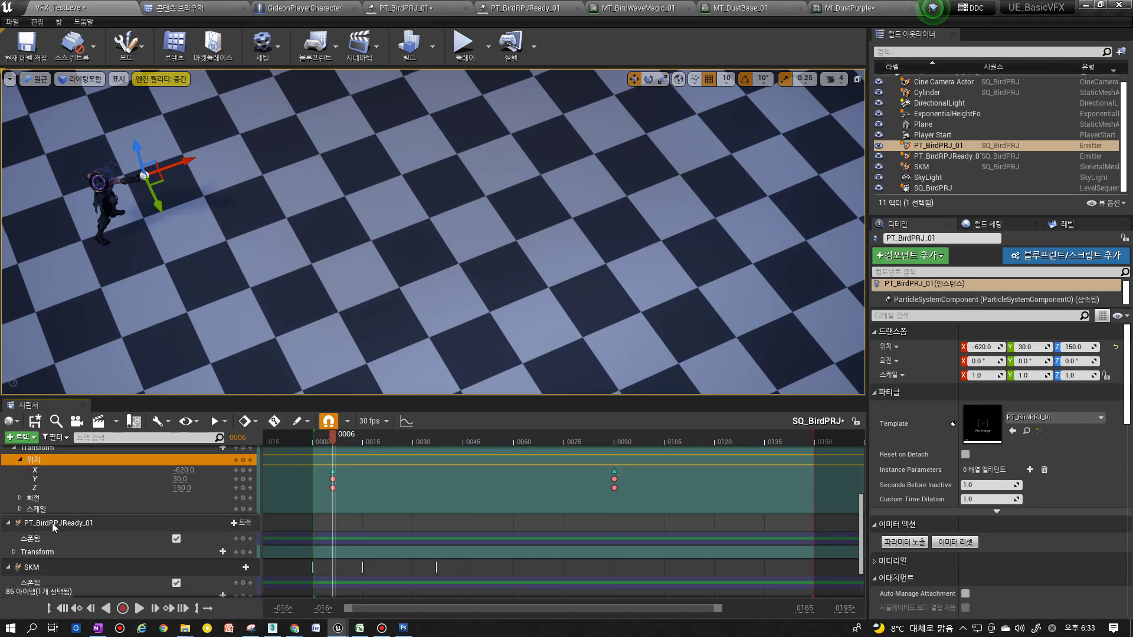
{"action": "scroll", "coordinate": [52, 523], "scroll_direction": "down", "scroll_amount": 3}
{"action": "left_click", "coordinate": [14, 495]}
{"action": "left_click", "coordinate": [20, 508]}
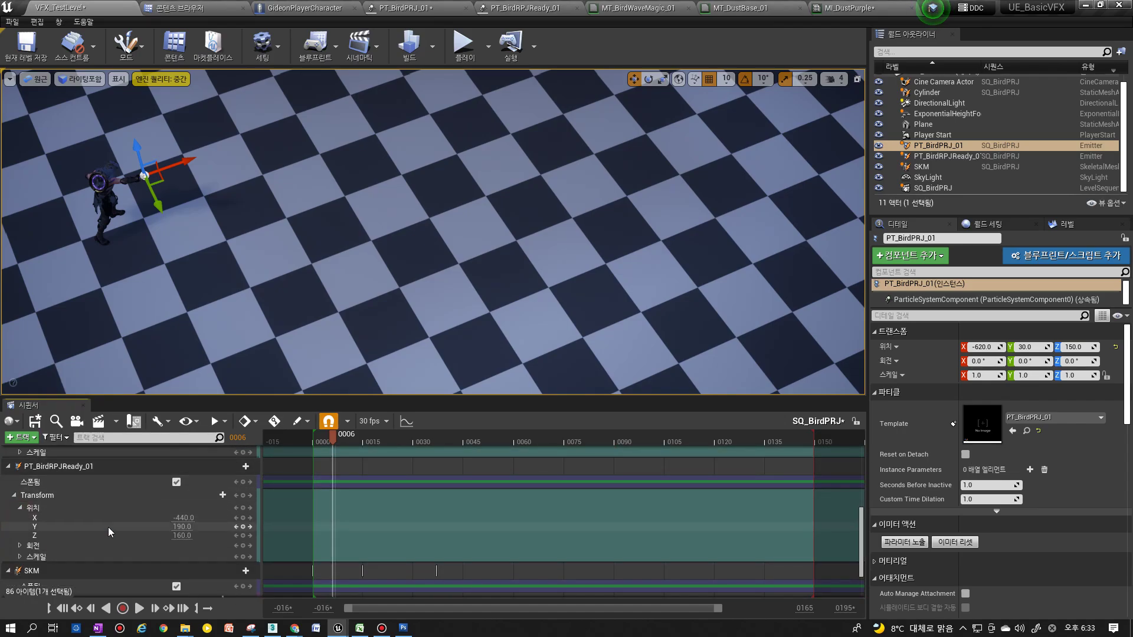
{"action": "scroll", "coordinate": [112, 525], "scroll_direction": "up", "scroll_amount": 3}
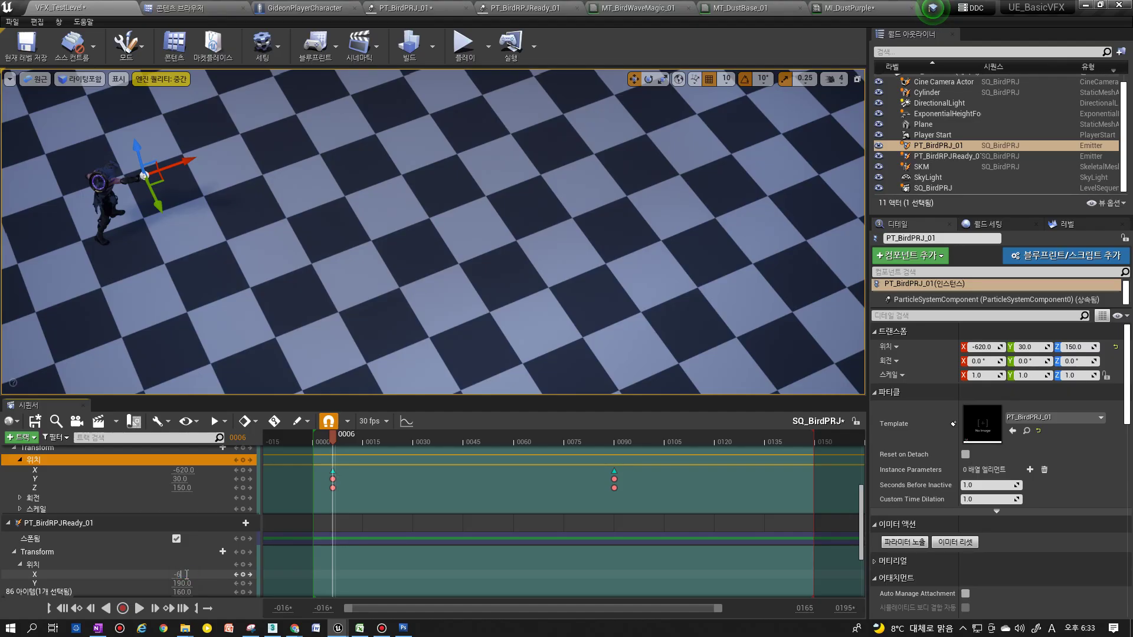
{"action": "key", "text": "Tab"}
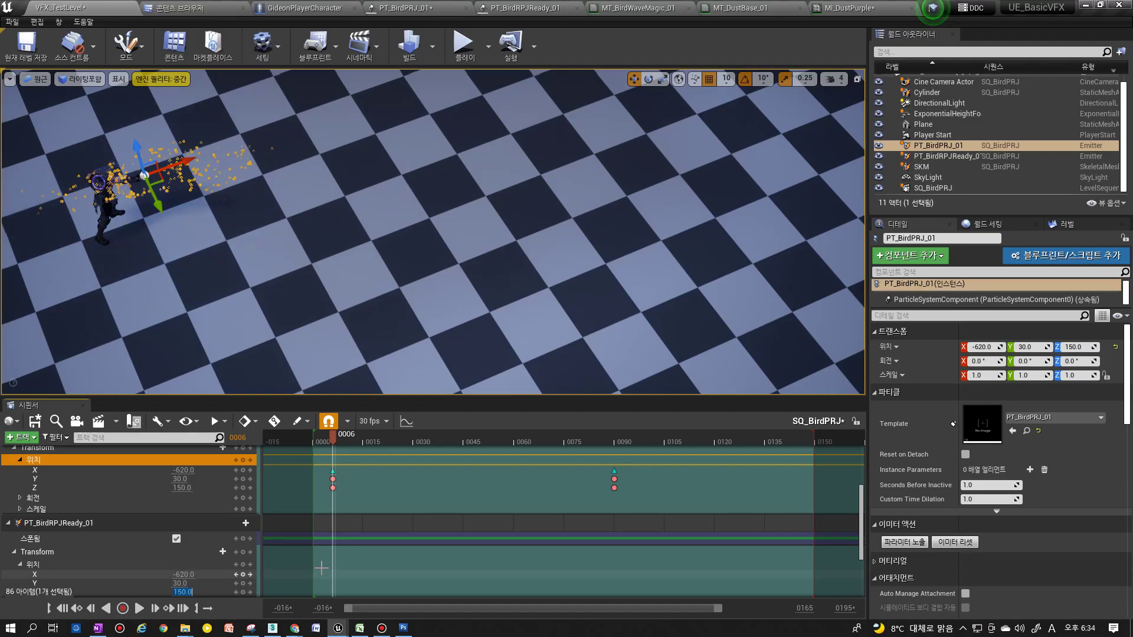
Add an FX System toggle track to PT_BirdRPJReady_01 and key it to Activate at frame 6
{"action": "scroll", "coordinate": [159, 576], "scroll_direction": "down", "scroll_amount": 2}
{"action": "left_click", "coordinate": [243, 486]}
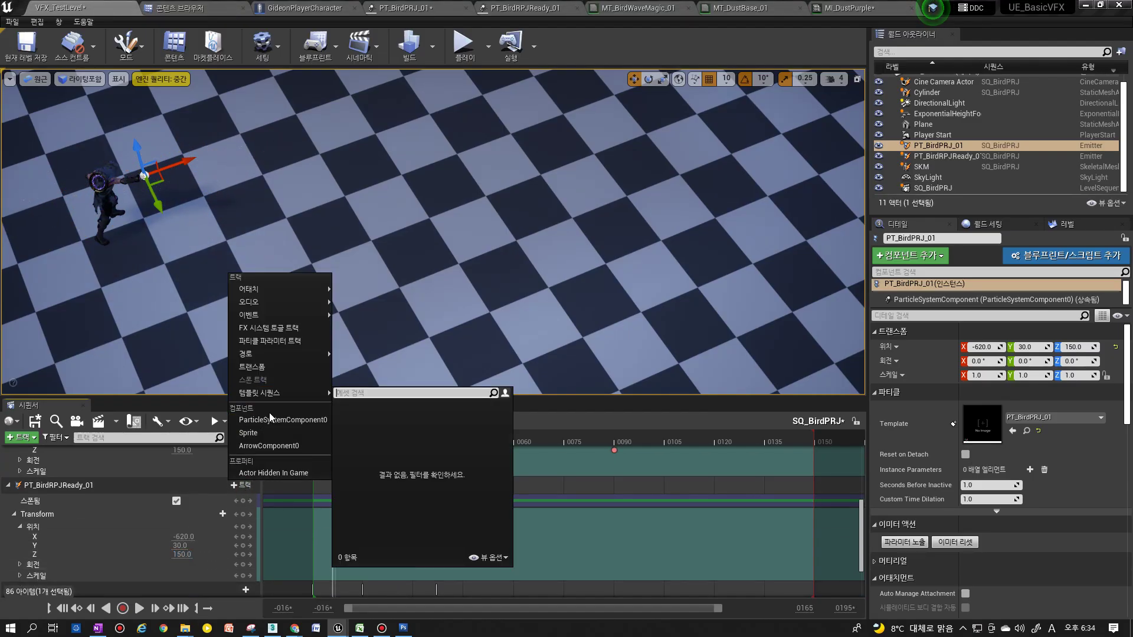
{"action": "left_click", "coordinate": [274, 328]}
{"action": "scroll", "coordinate": [213, 536], "scroll_direction": "down", "scroll_amount": 2}
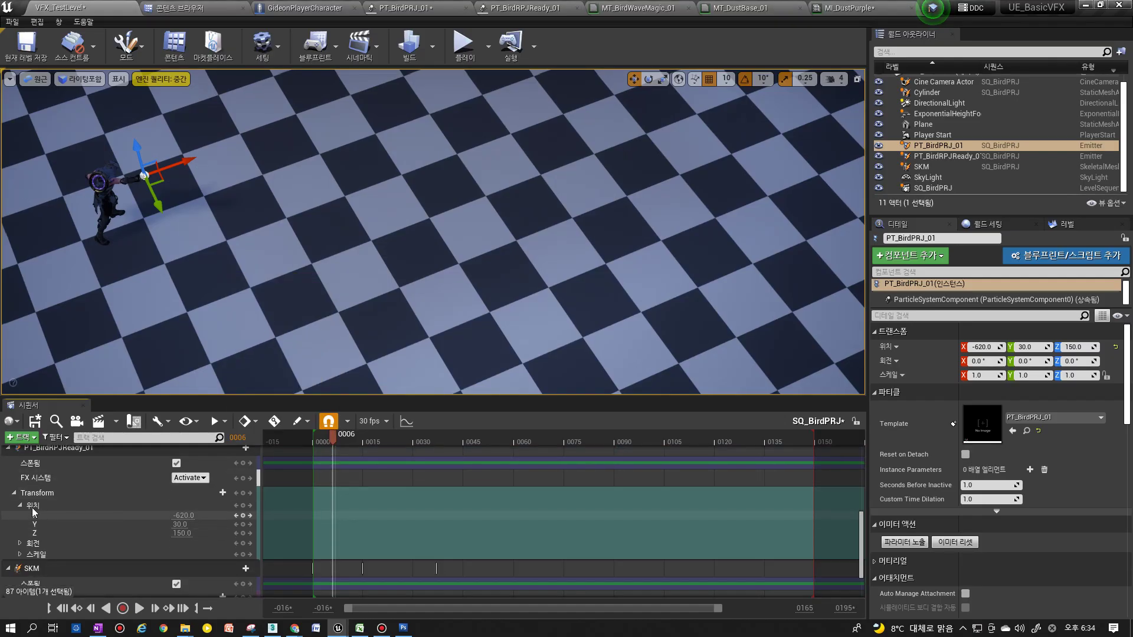
{"action": "left_click", "coordinate": [14, 493]}
{"action": "left_click", "coordinate": [14, 492]}
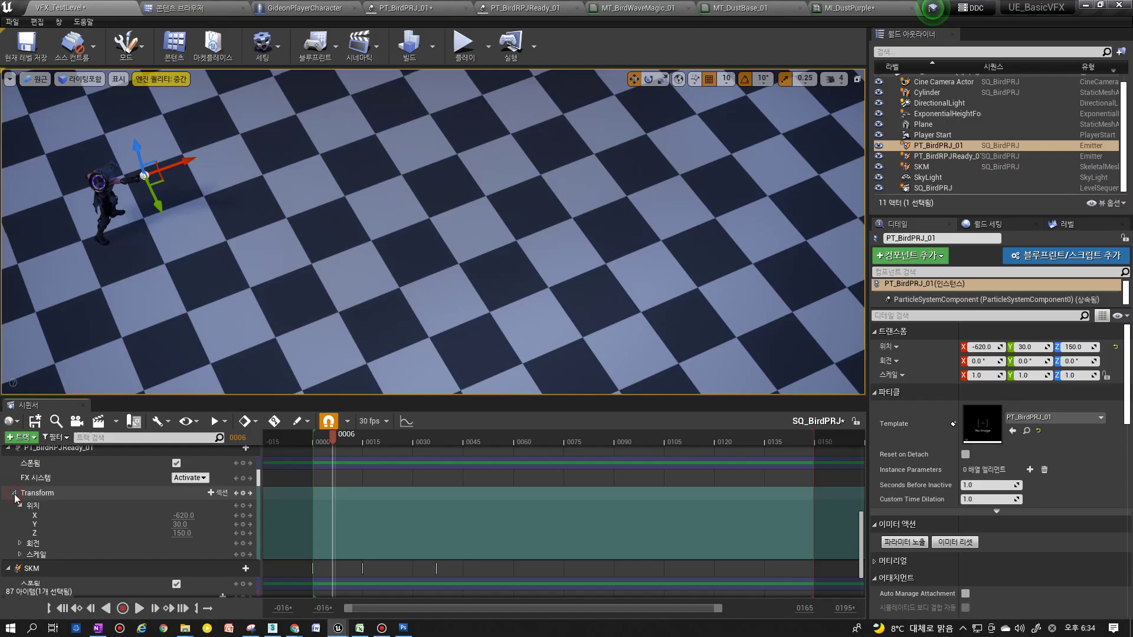
{"action": "scroll", "coordinate": [30, 519], "scroll_direction": "up", "scroll_amount": 2}
{"action": "left_click", "coordinate": [37, 517]}
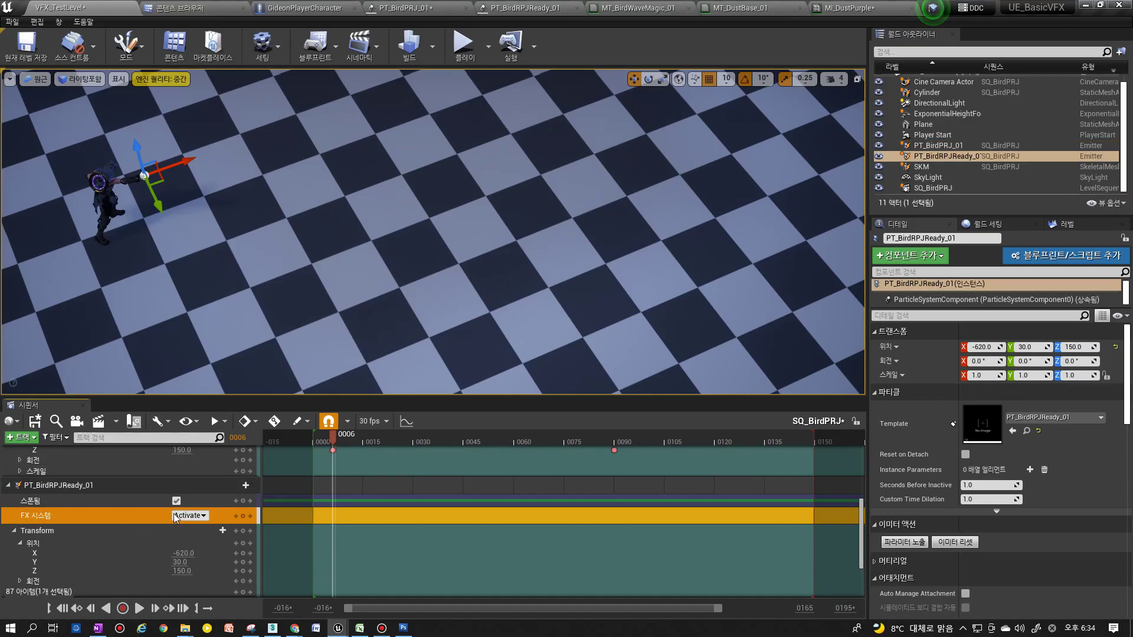
{"action": "mouse_move", "coordinate": [860, 544]}
{"action": "left_mouse_down"}
{"action": "mouse_move", "coordinate": [859, 522]}
{"action": "mouse_move", "coordinate": [860, 551]}
{"action": "left_mouse_up"}
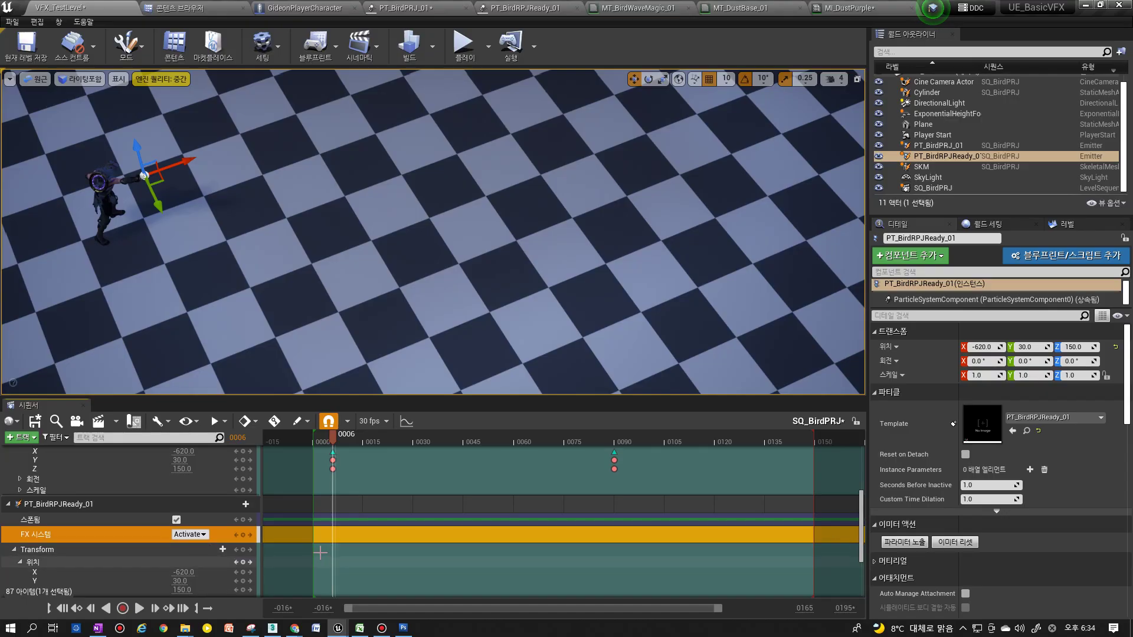
{"action": "left_click", "coordinate": [243, 535]}
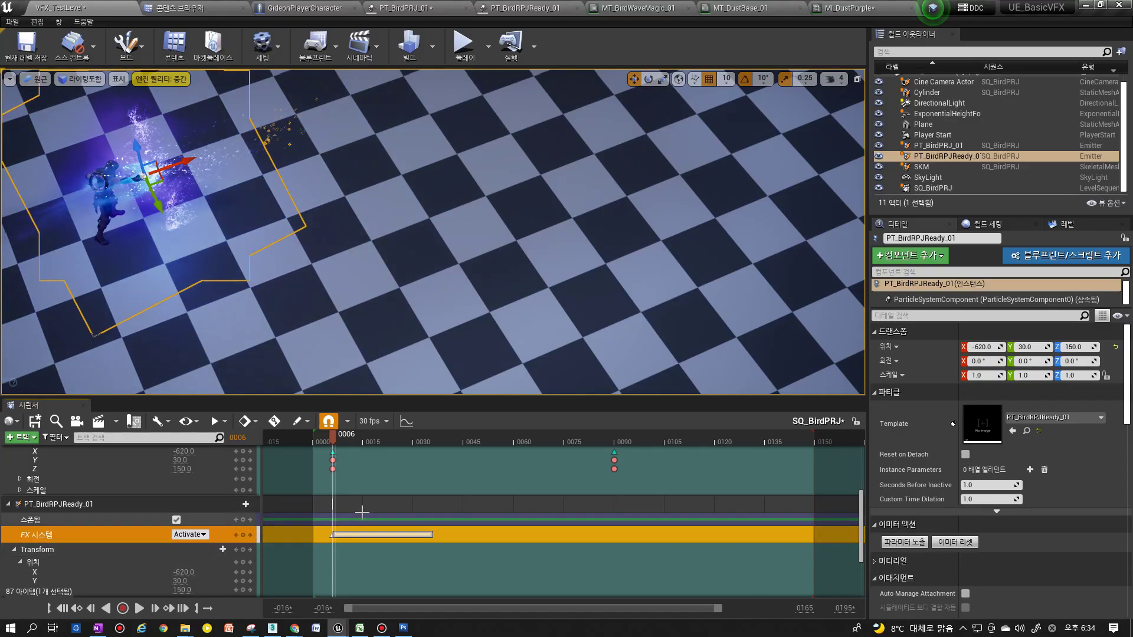
Play the sequence from around frame 0 to review the cast burst together with the bird projectile
{"action": "left_click", "coordinate": [314, 439]}
{"action": "left_click", "coordinate": [139, 609]}
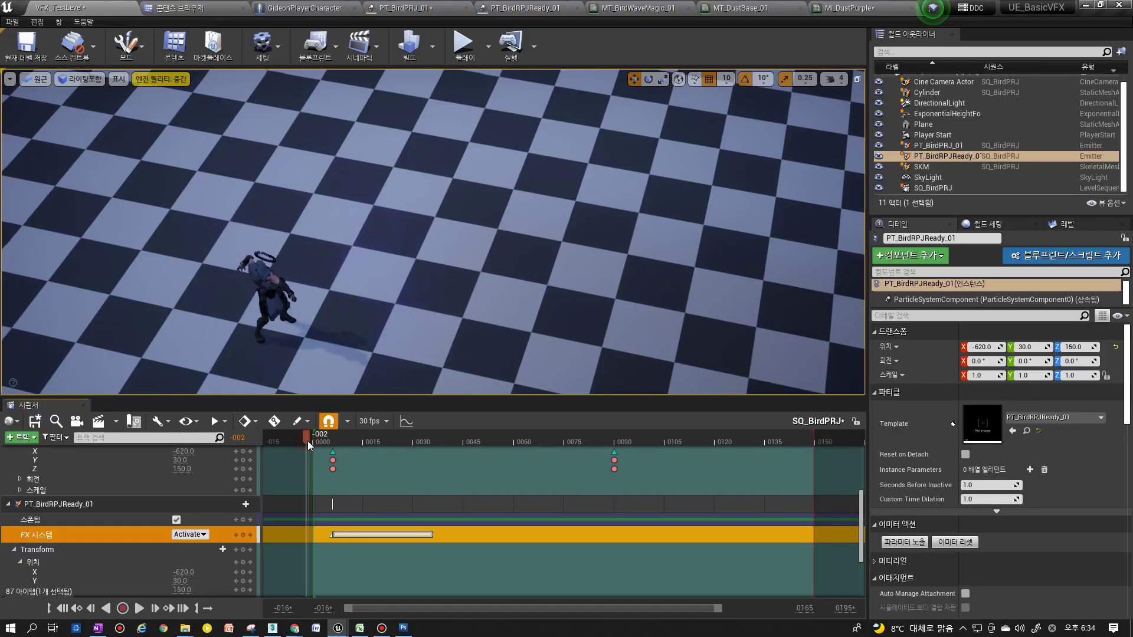
{"action": "left_click", "coordinate": [140, 608]}
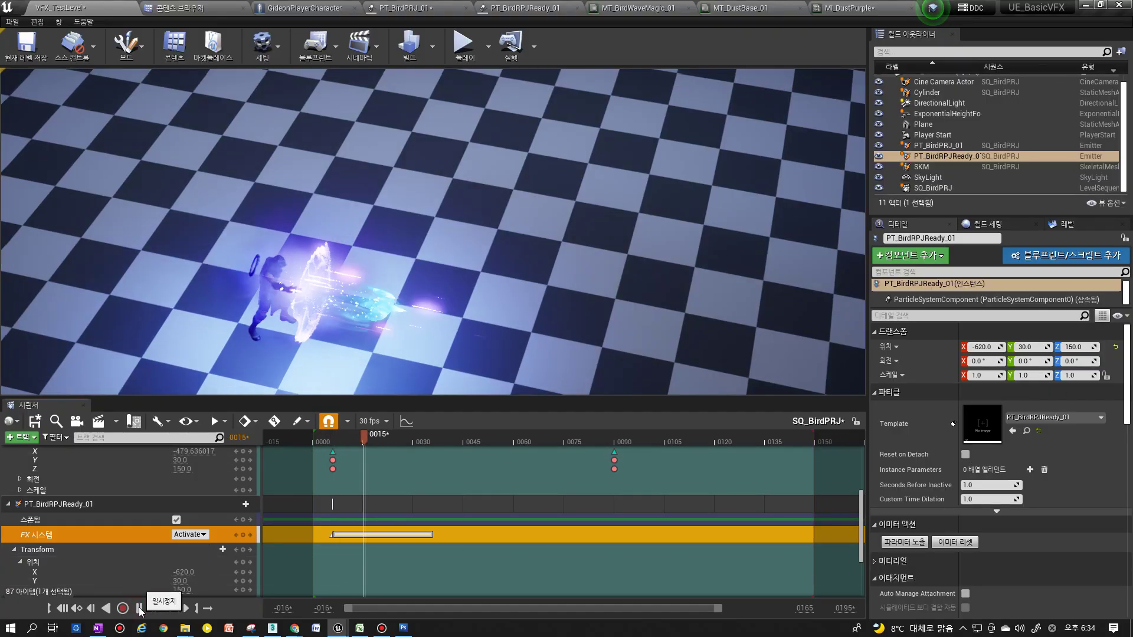
{"action": "left_click", "coordinate": [139, 608]}
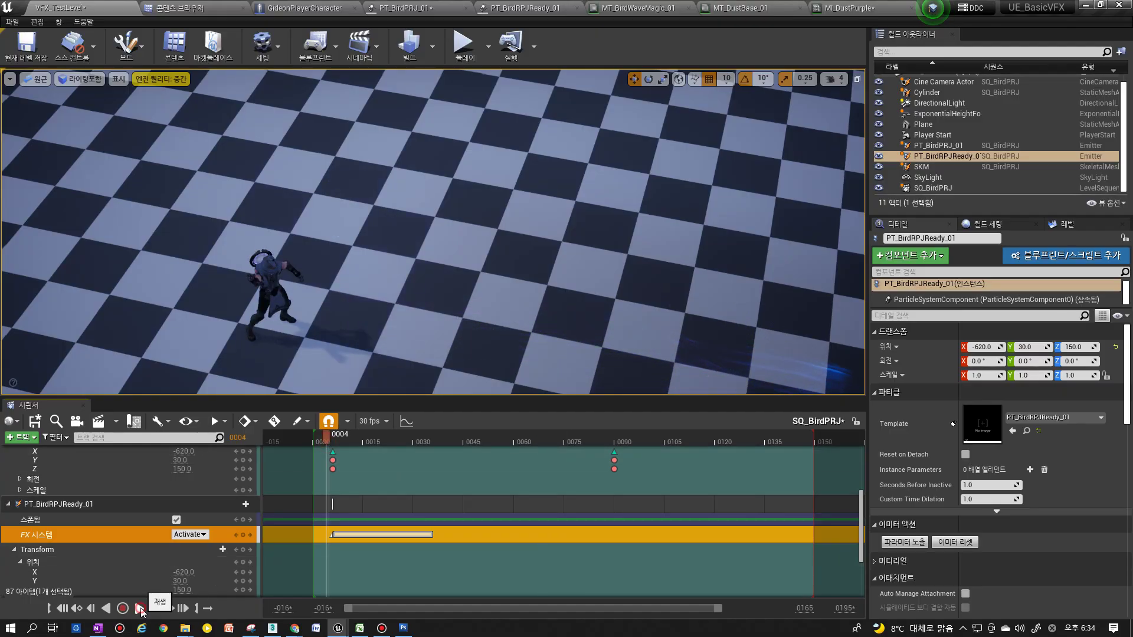
{"action": "left_click", "coordinate": [140, 608]}
{"action": "left_click", "coordinate": [139, 609]}
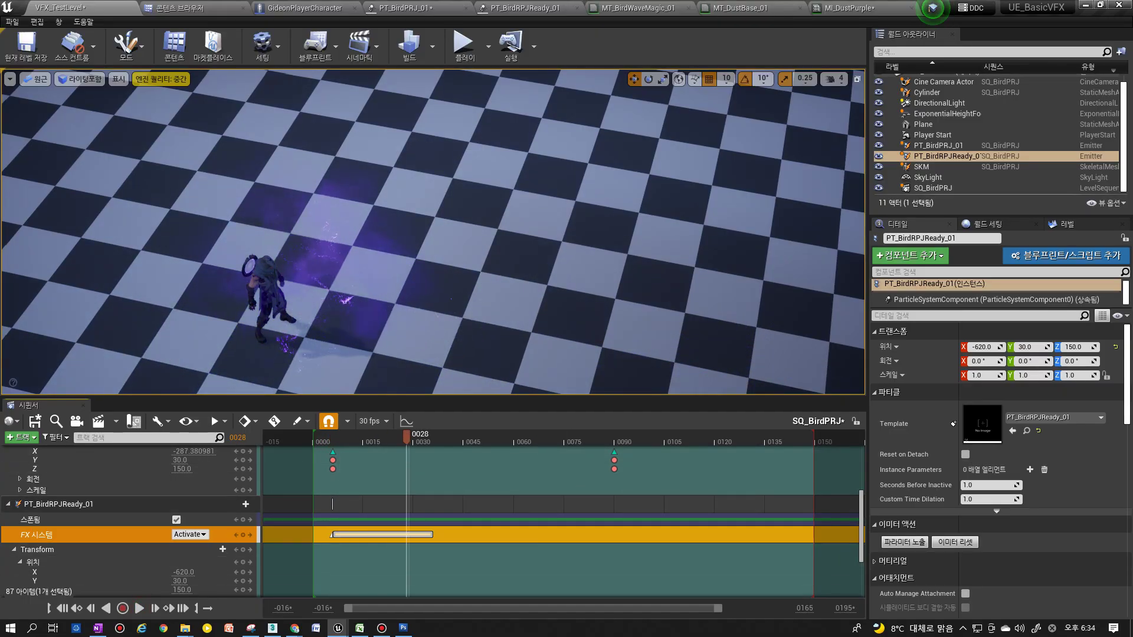
Play the sequence from about frame 5 to check the burst's timing, then stop playback at frame 87
{"action": "key", "text": "ctrl+Up"}
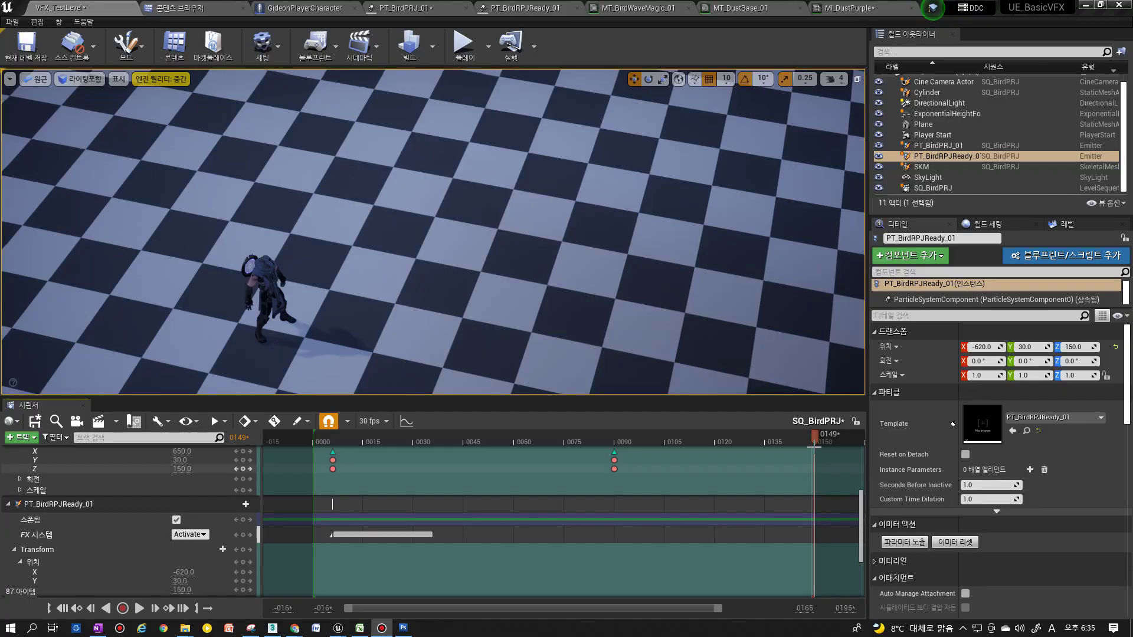
{"action": "left_click_drag", "start_coordinate": [377, 442], "coordinate": [329, 451]}
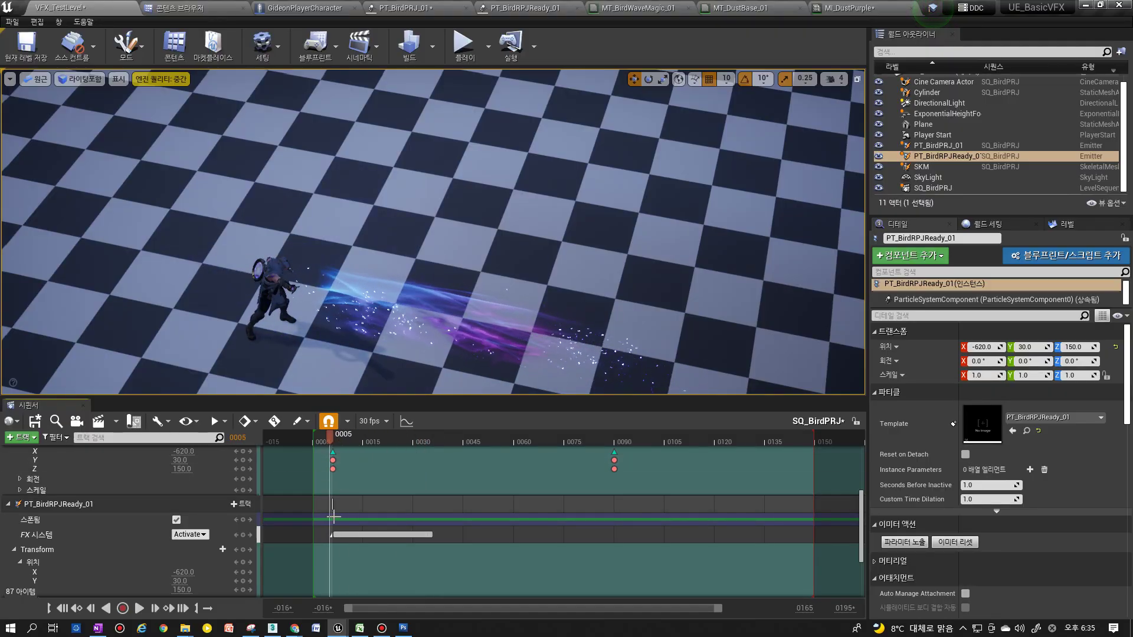
{"action": "left_click", "coordinate": [138, 609]}
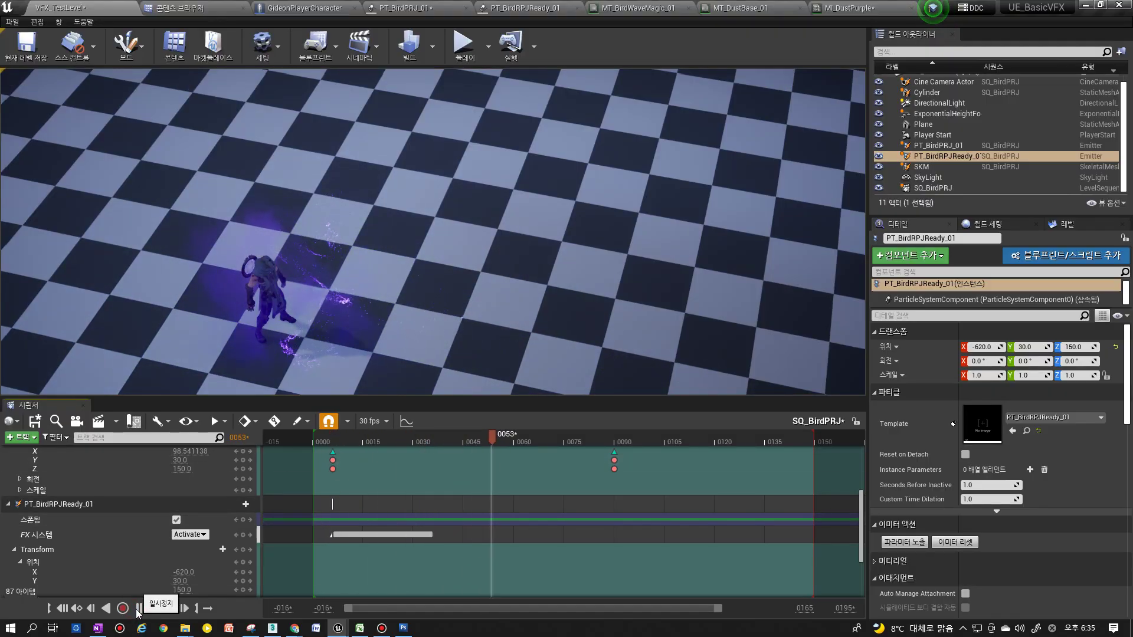
{"action": "left_click", "coordinate": [138, 609]}
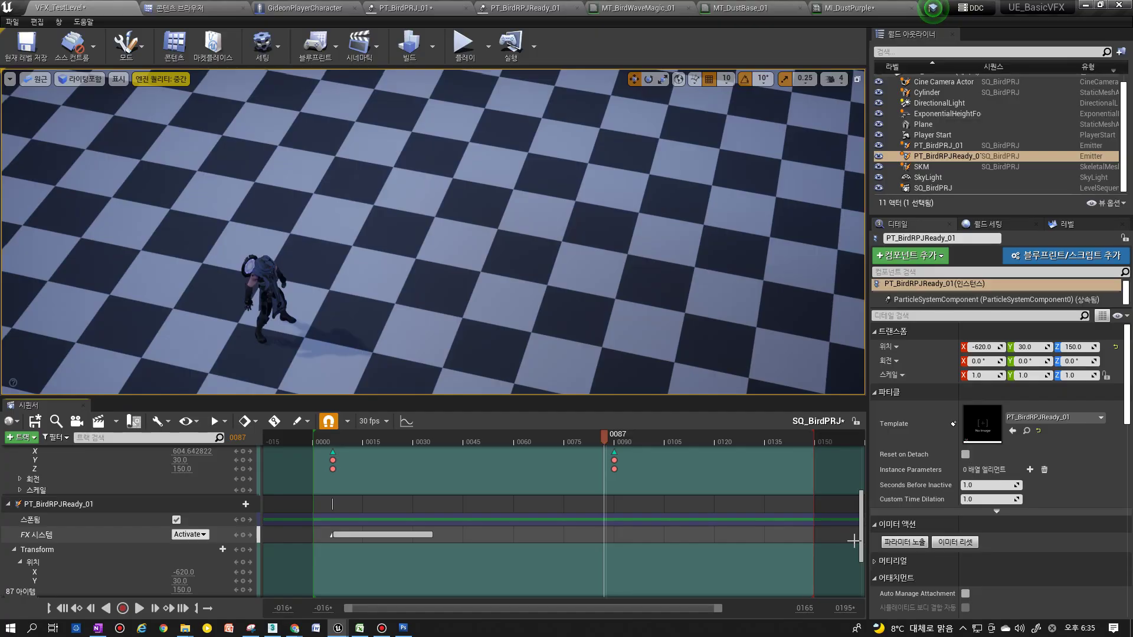
Key PT_BirdRPJReady_01's FX System track to Deactivate at frame 87
{"action": "scroll", "coordinate": [857, 531], "scroll_direction": "up", "scroll_amount": 3}
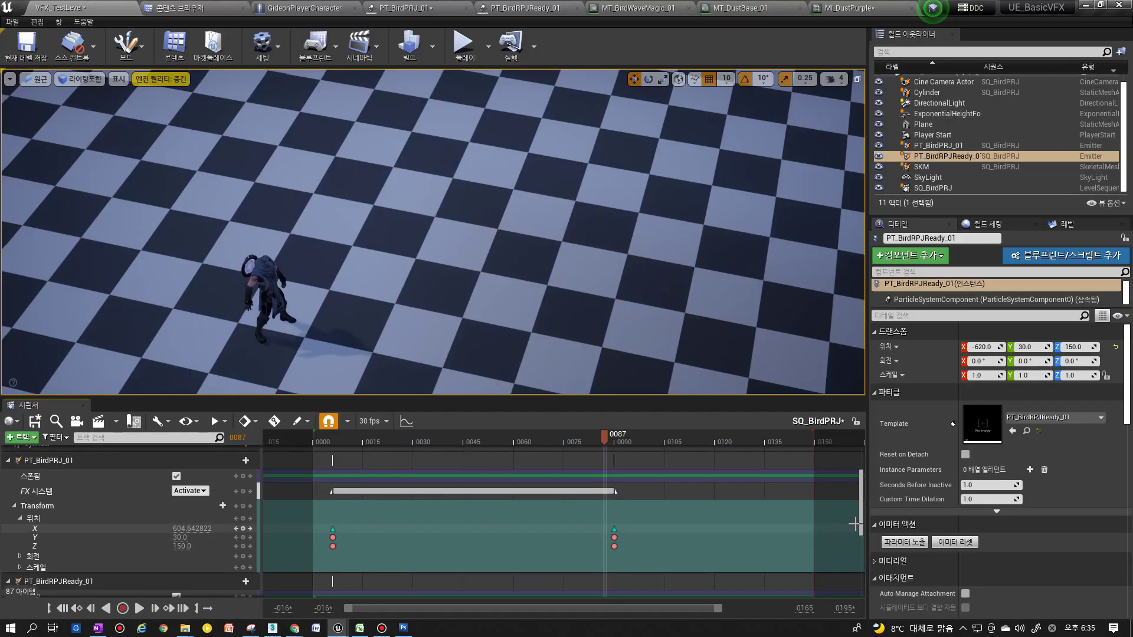
{"action": "scroll", "coordinate": [840, 533], "scroll_direction": "down", "scroll_amount": 2}
{"action": "left_click", "coordinate": [190, 552]}
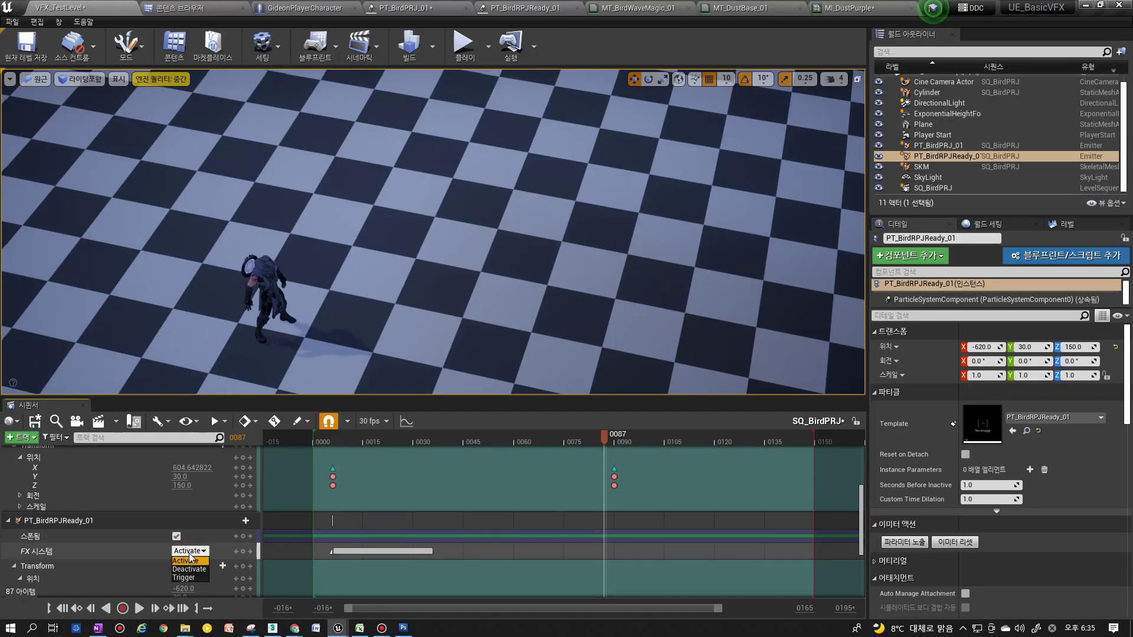
{"action": "left_click", "coordinate": [177, 565]}
{"action": "left_click", "coordinate": [296, 421]}
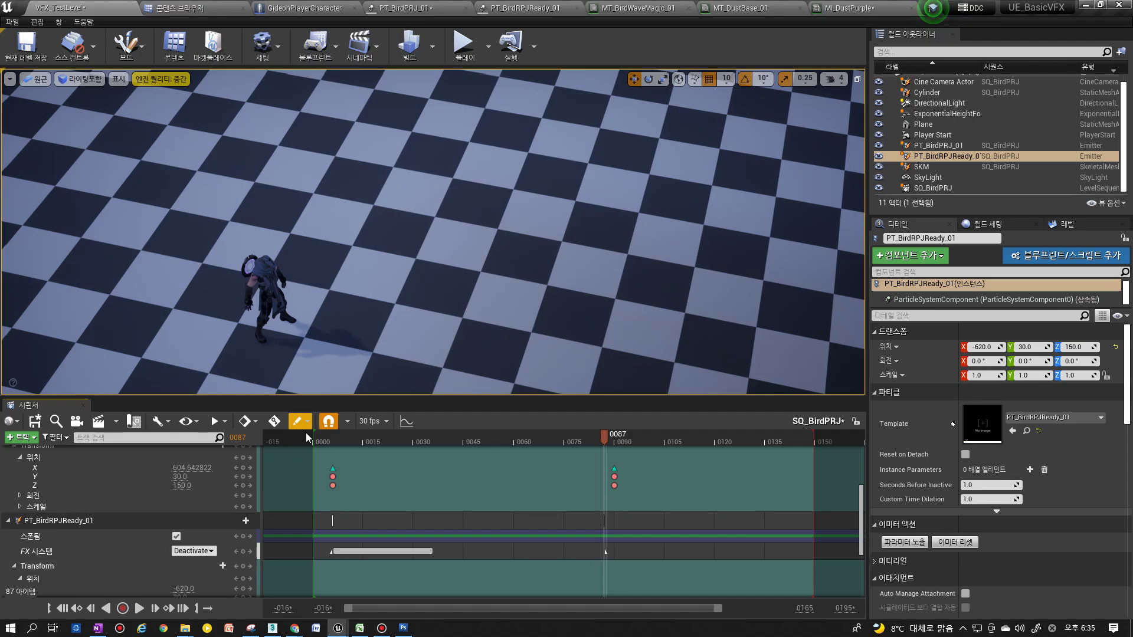
Replay the sequence from near its start, viewing the cast burst and the bird projectile's flight to the white cylinder
{"action": "left_click", "coordinate": [318, 437]}
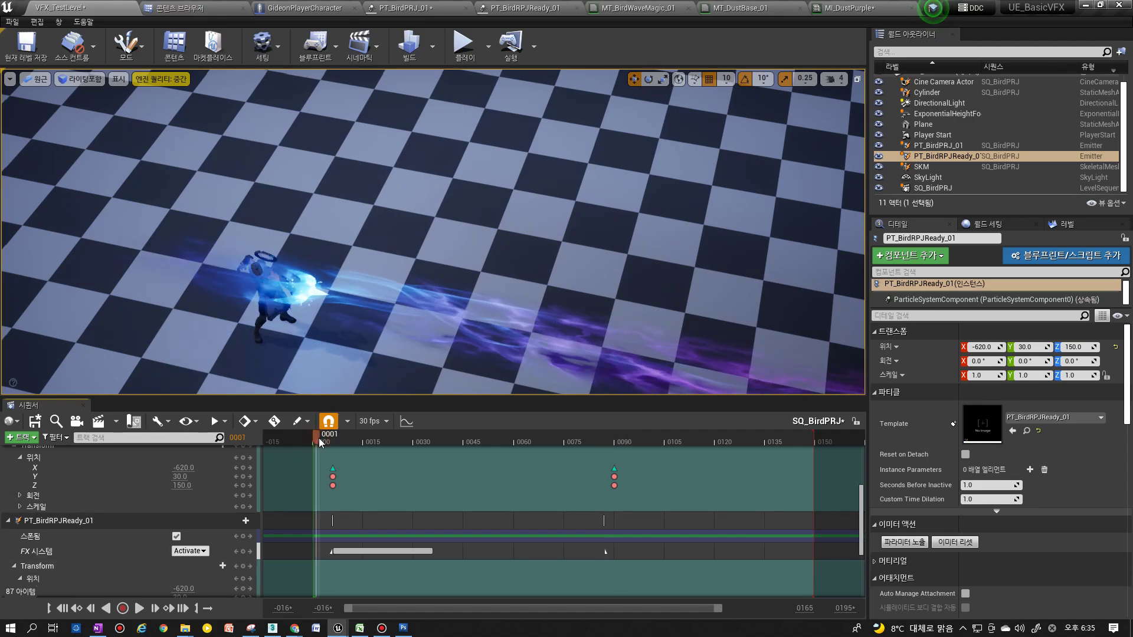
{"action": "left_click", "coordinate": [140, 608]}
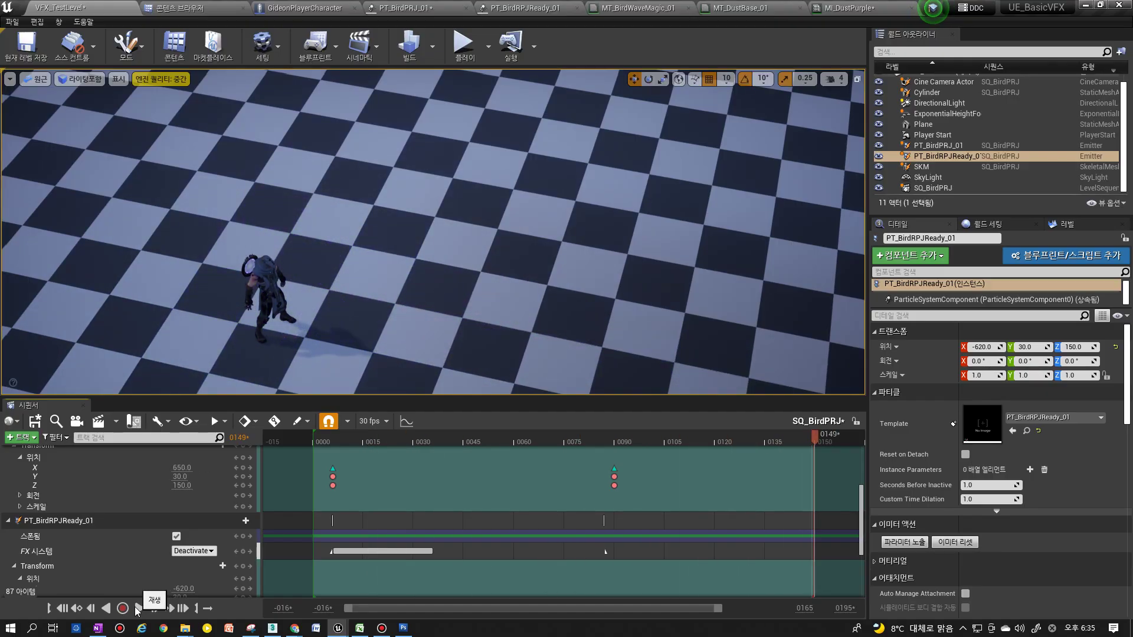
{"action": "left_click", "coordinate": [135, 609]}
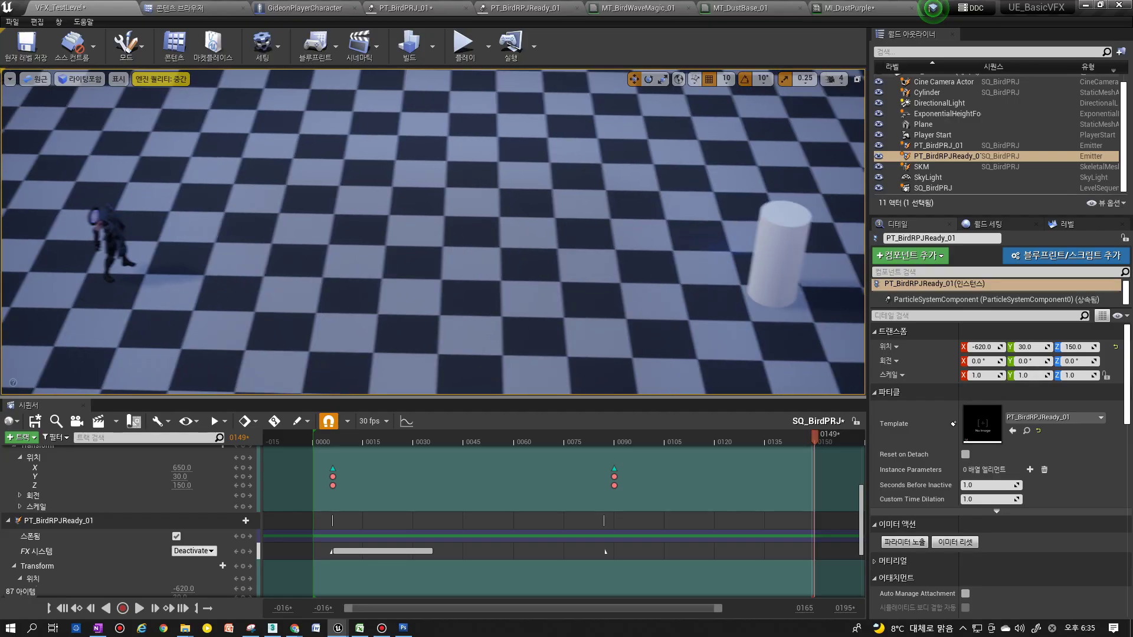
{"action": "left_click", "coordinate": [139, 608]}
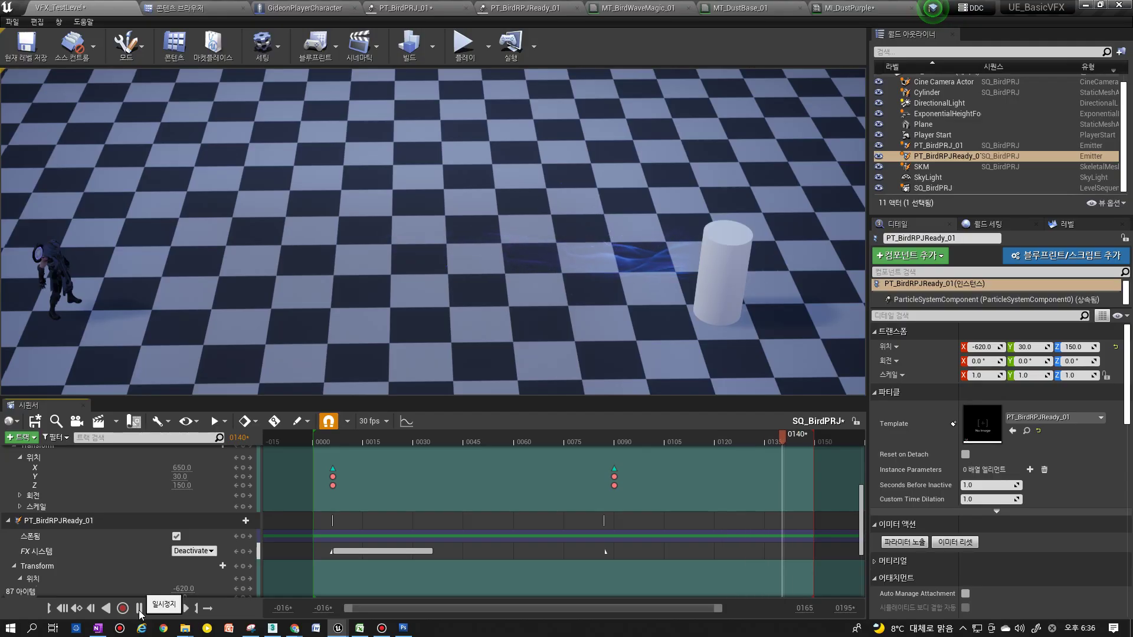
{"action": "left_click", "coordinate": [139, 610]}
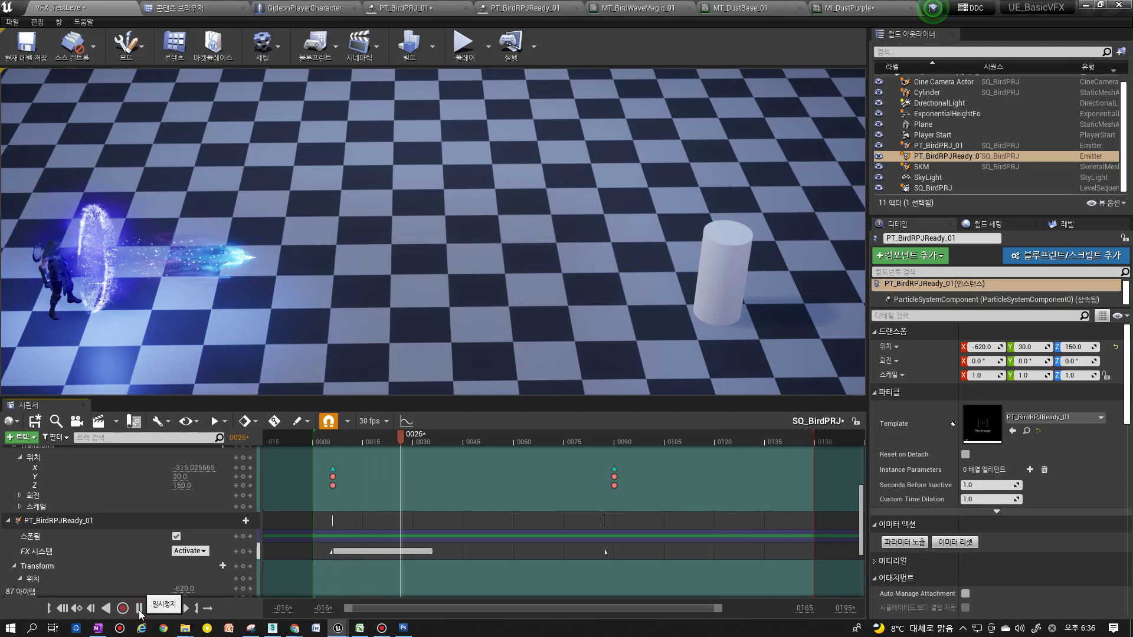